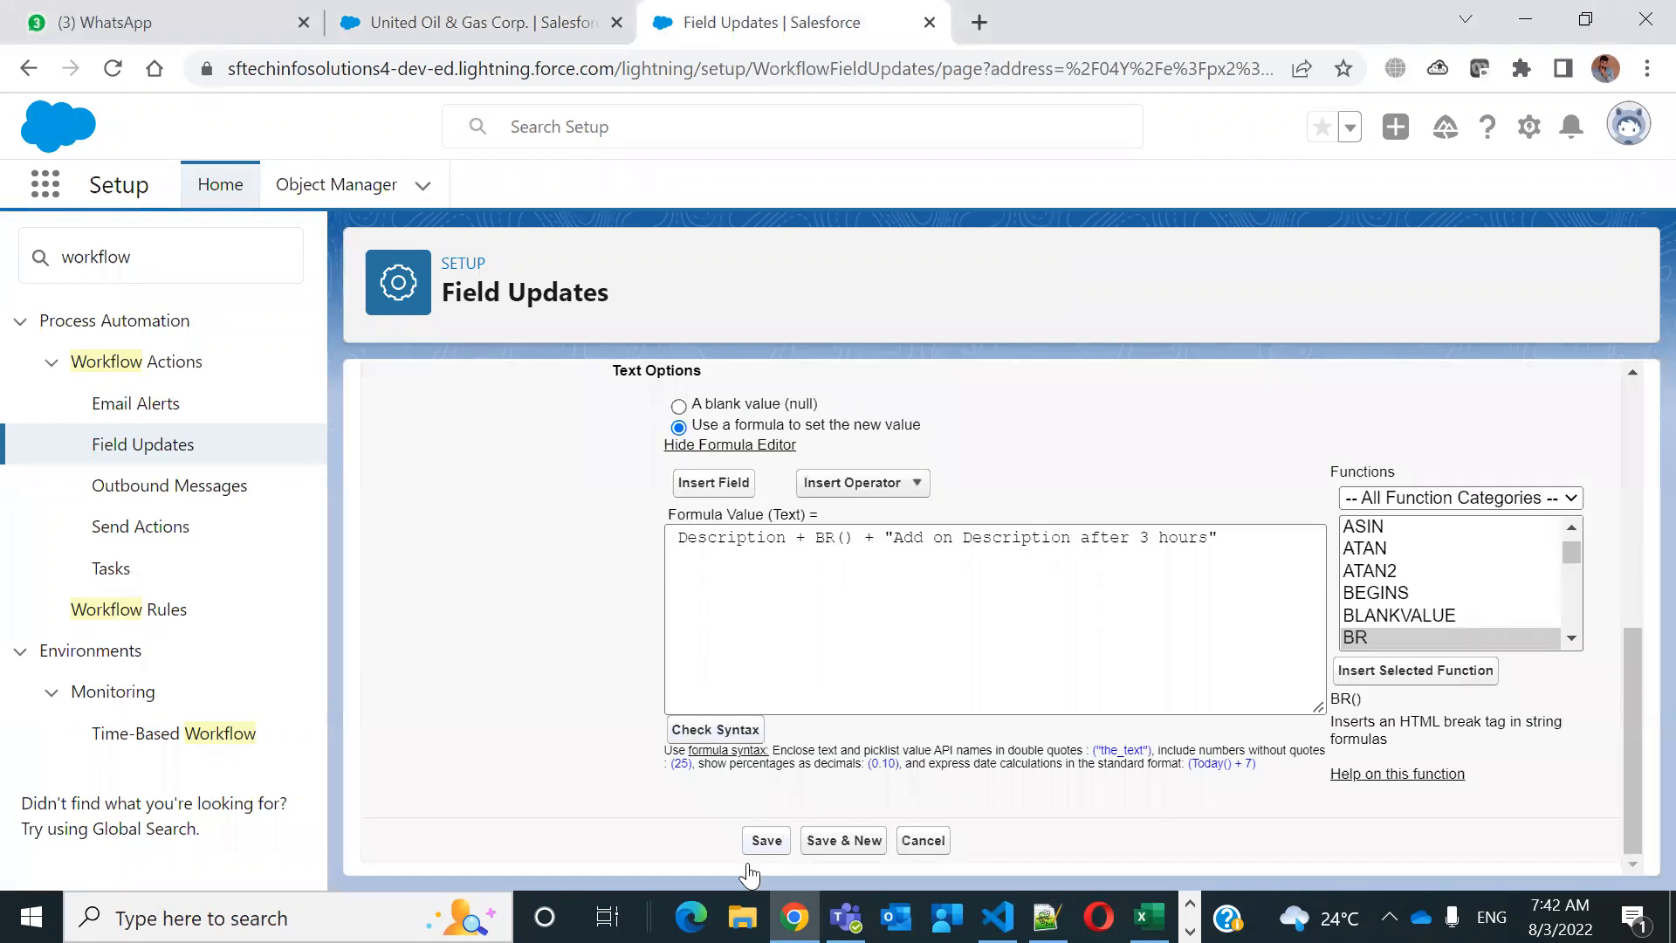
Save the description formula field update and finish the rule's immediate and time-dependent workflow actions setup
left_click(768, 842)
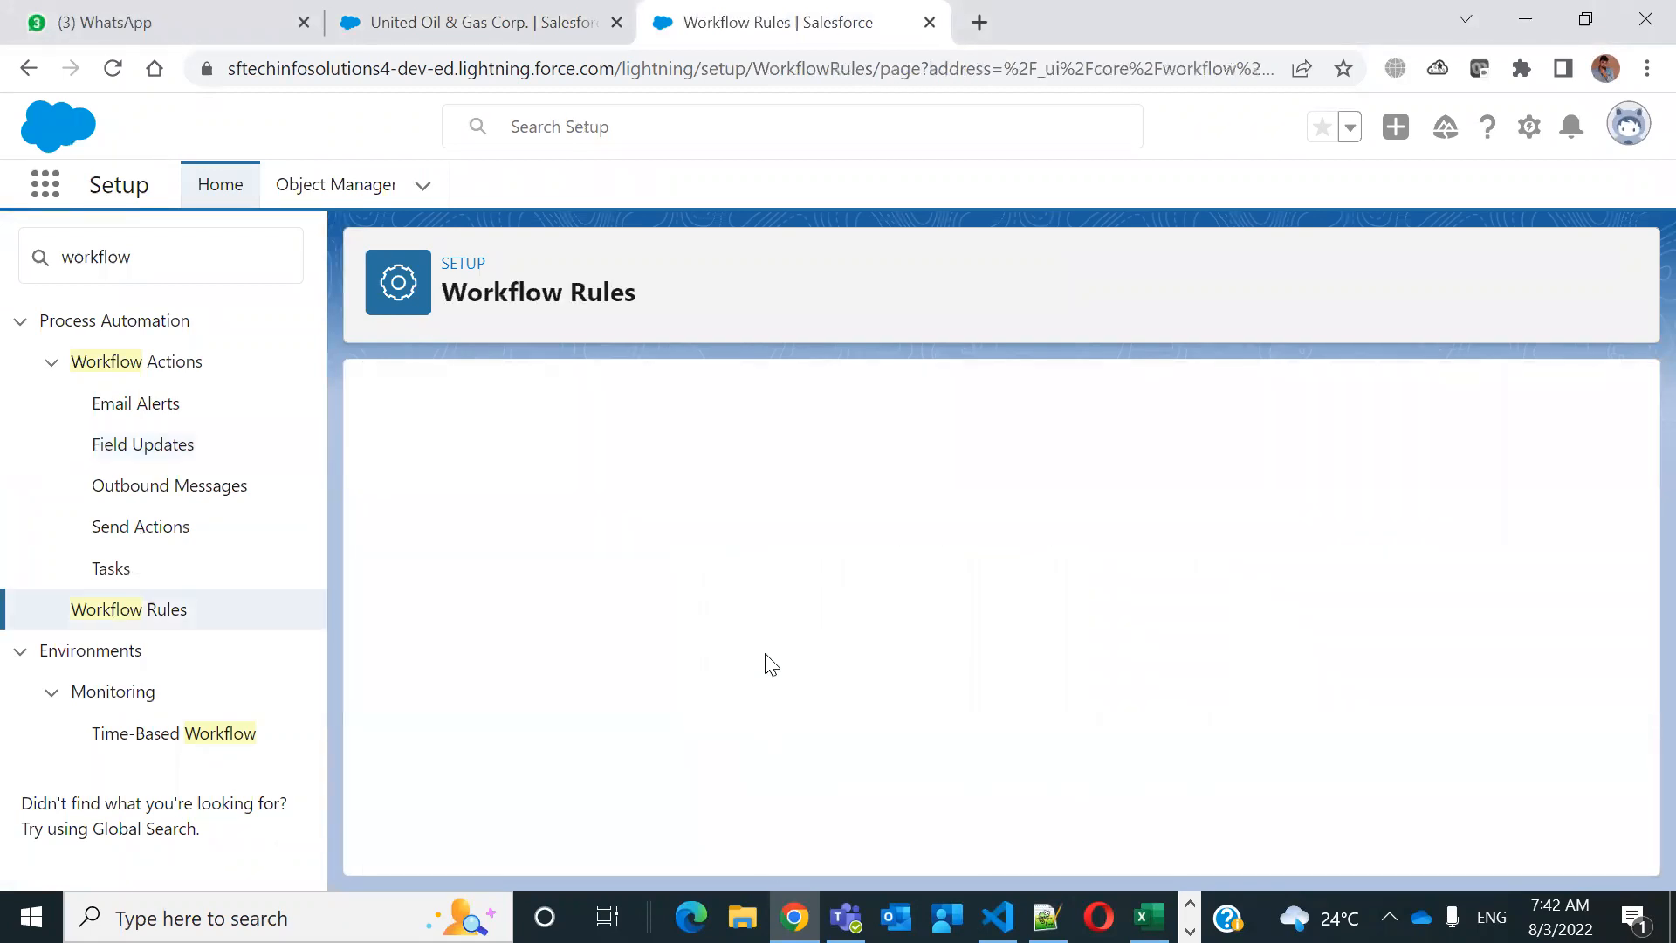
scroll(764, 665, "down", 3)
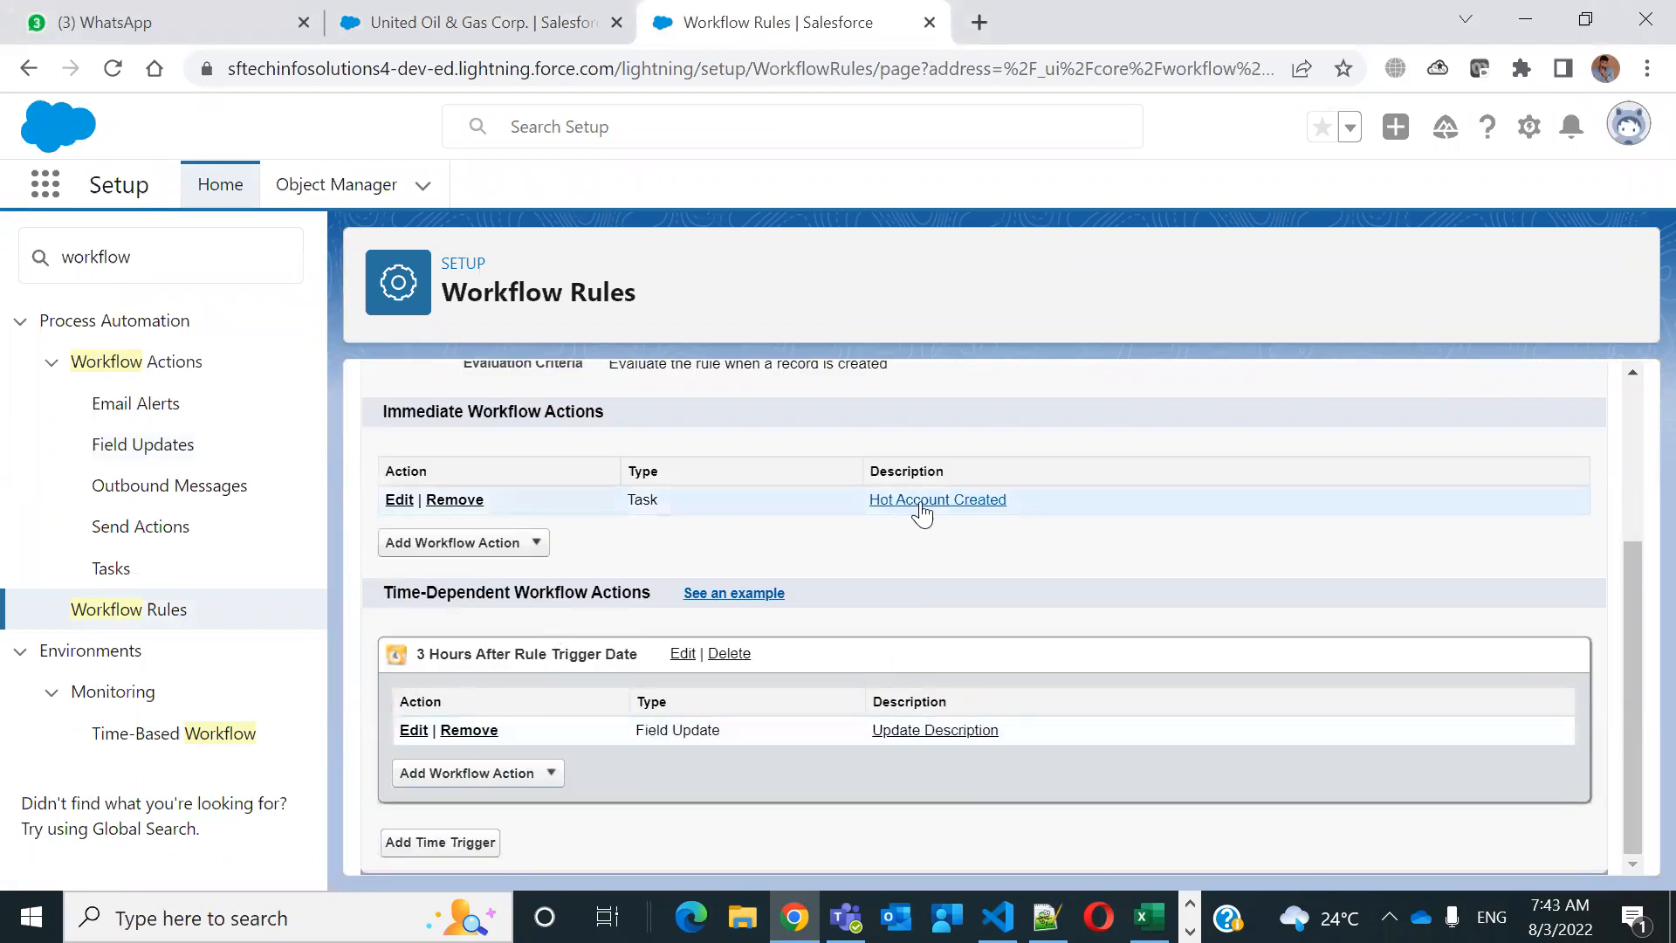
left_click_drag(1082, 496, 853, 498)
left_click_drag(1043, 735, 721, 734)
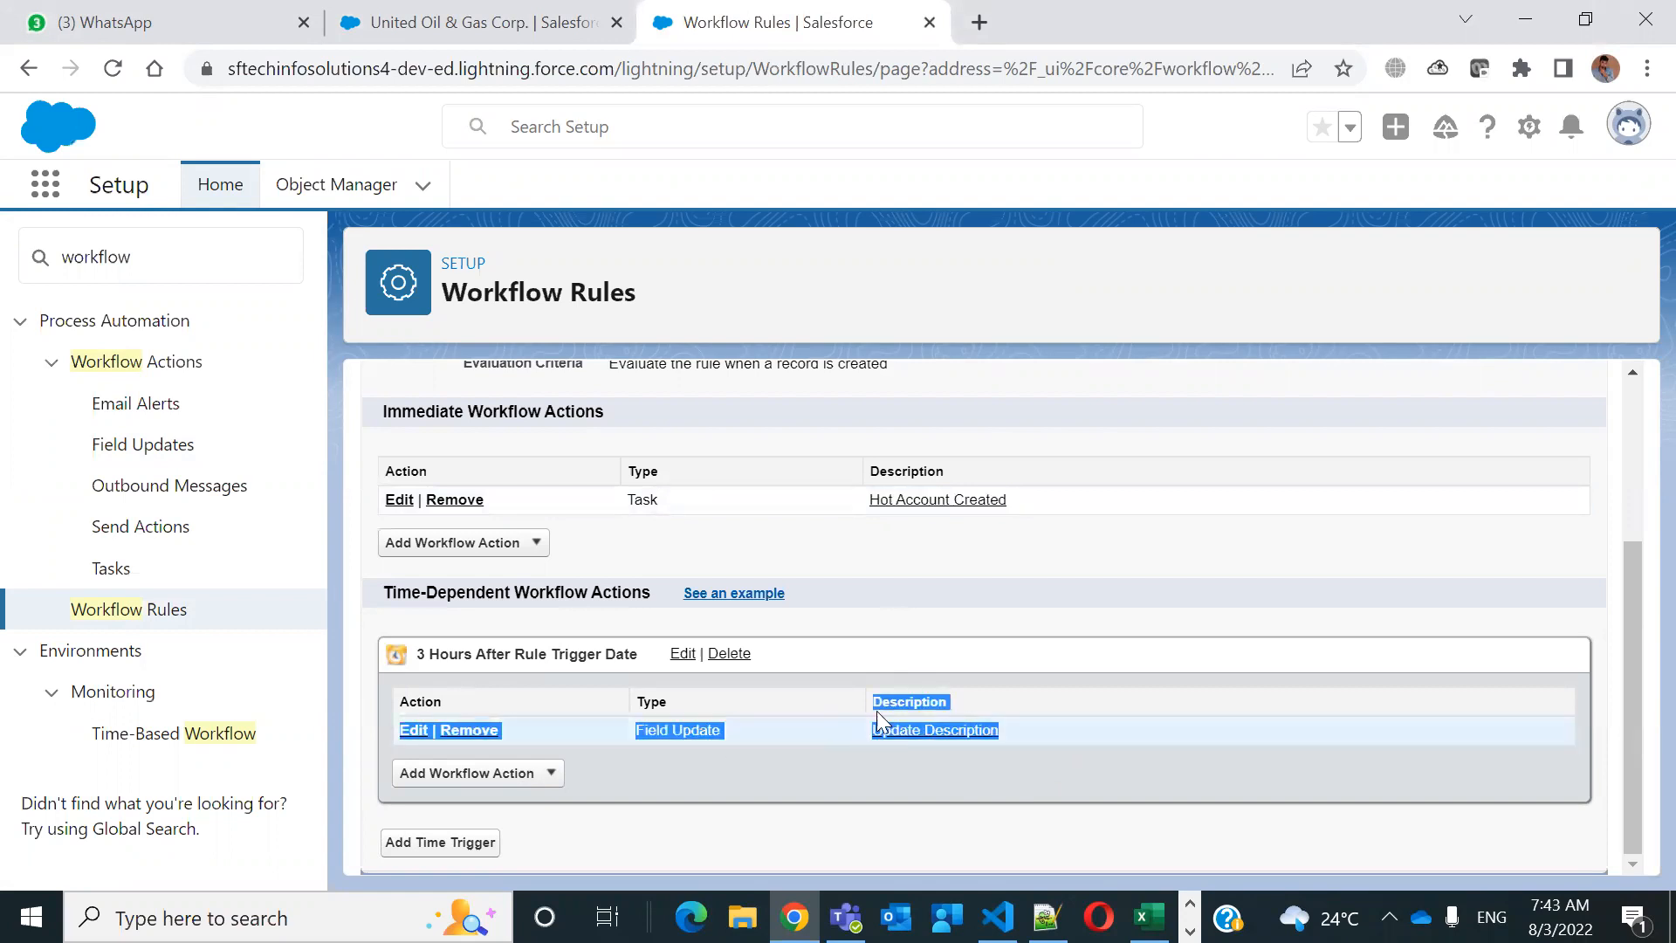
scroll(990, 515, "up", 3)
left_click(1582, 503)
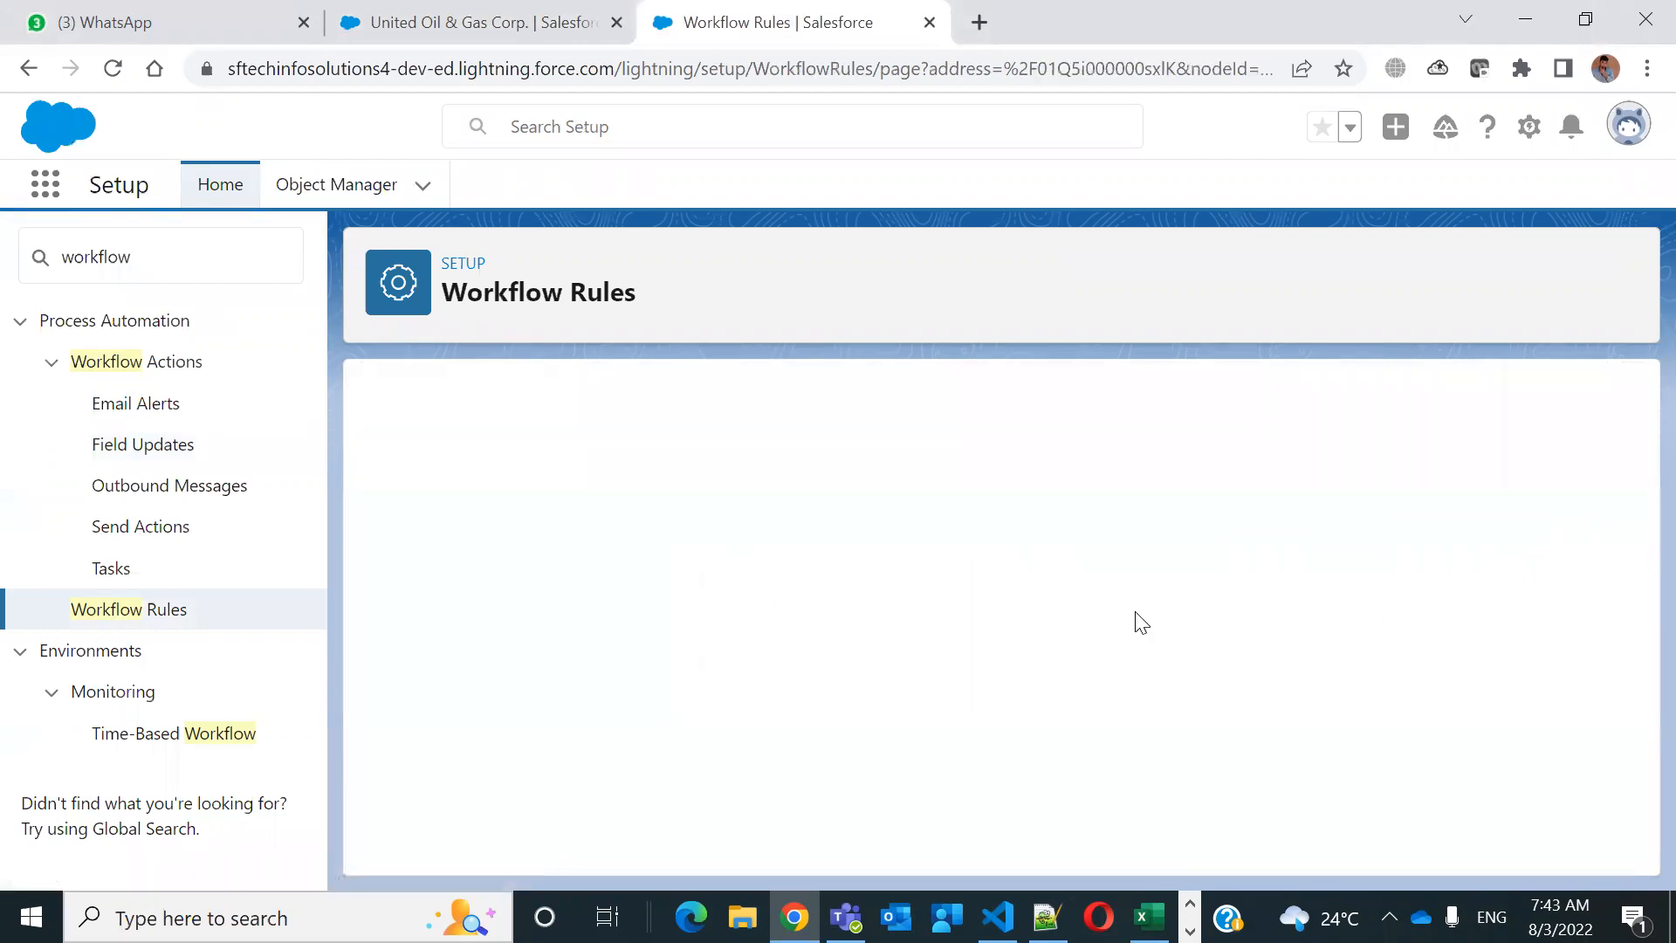
Activate the Hot Account Annual Revenue is 5M workflow rule, proceeding to the process automation settings
scroll(1137, 621, "down", 4)
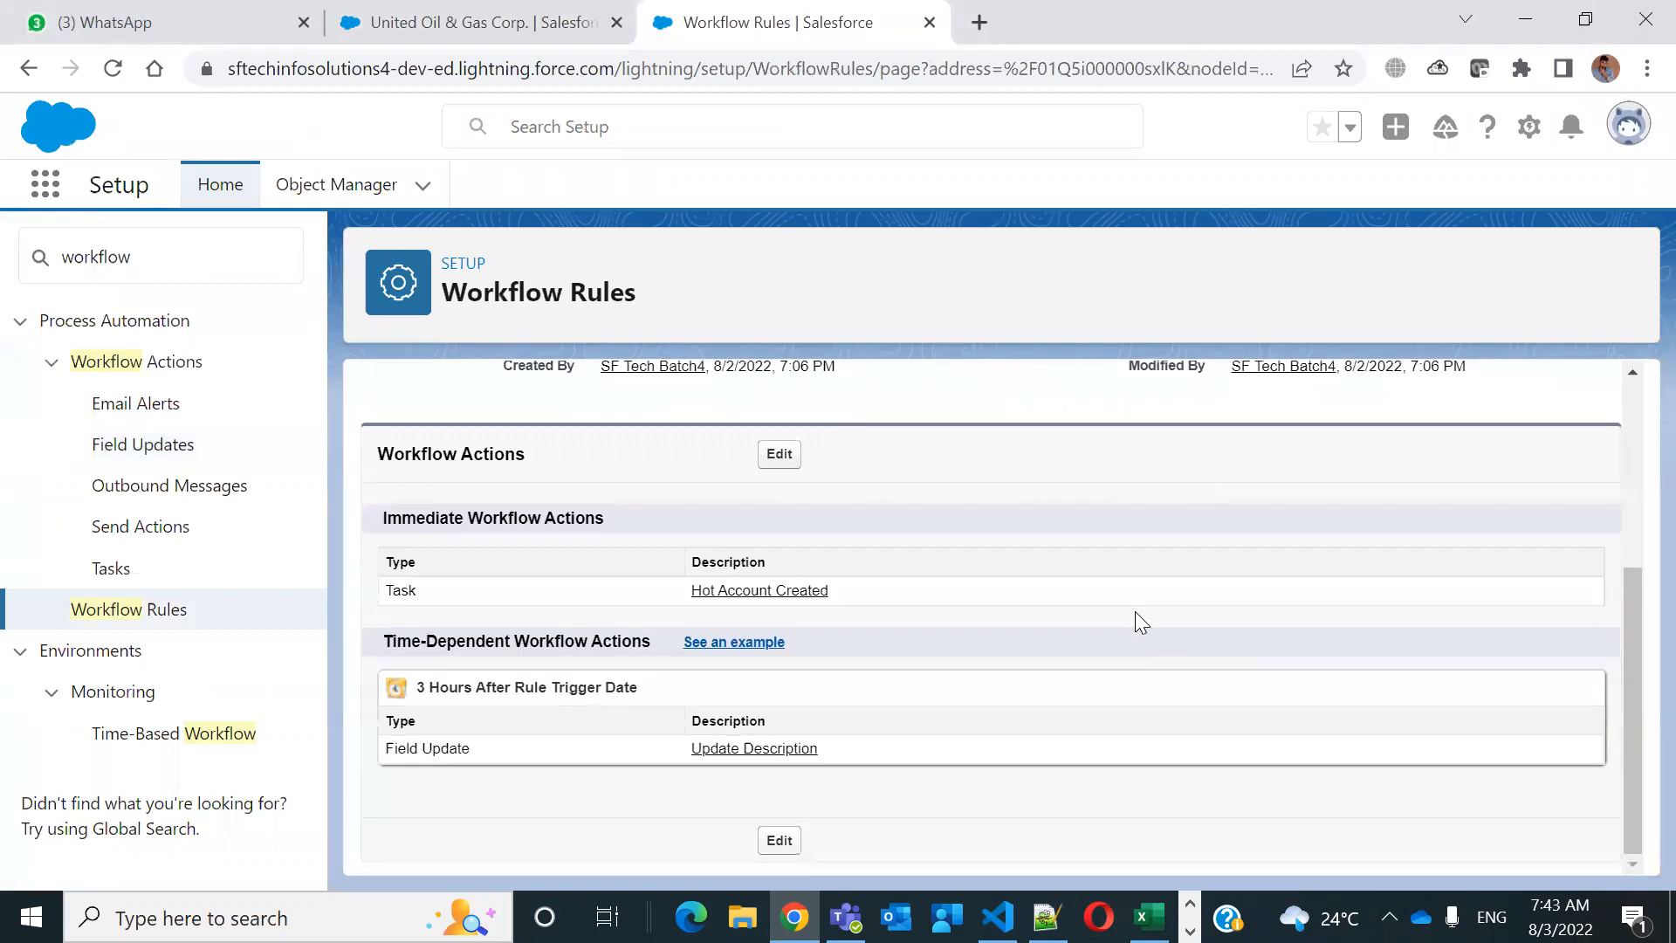
scroll(1134, 611, "up", 4)
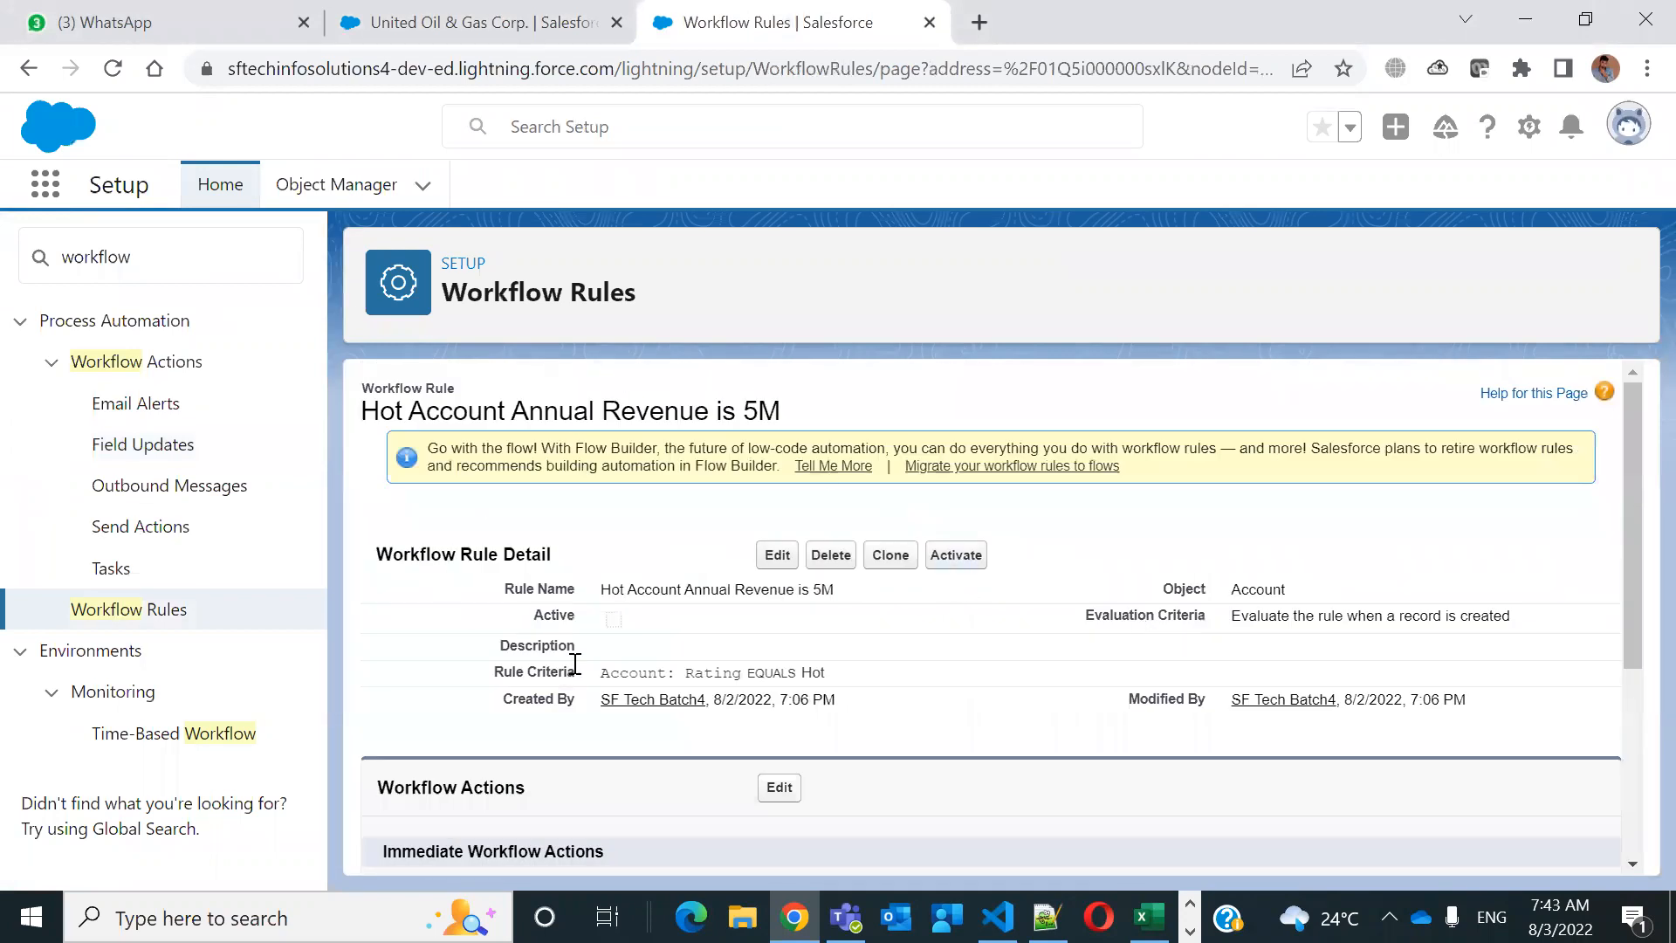
left_click(965, 555)
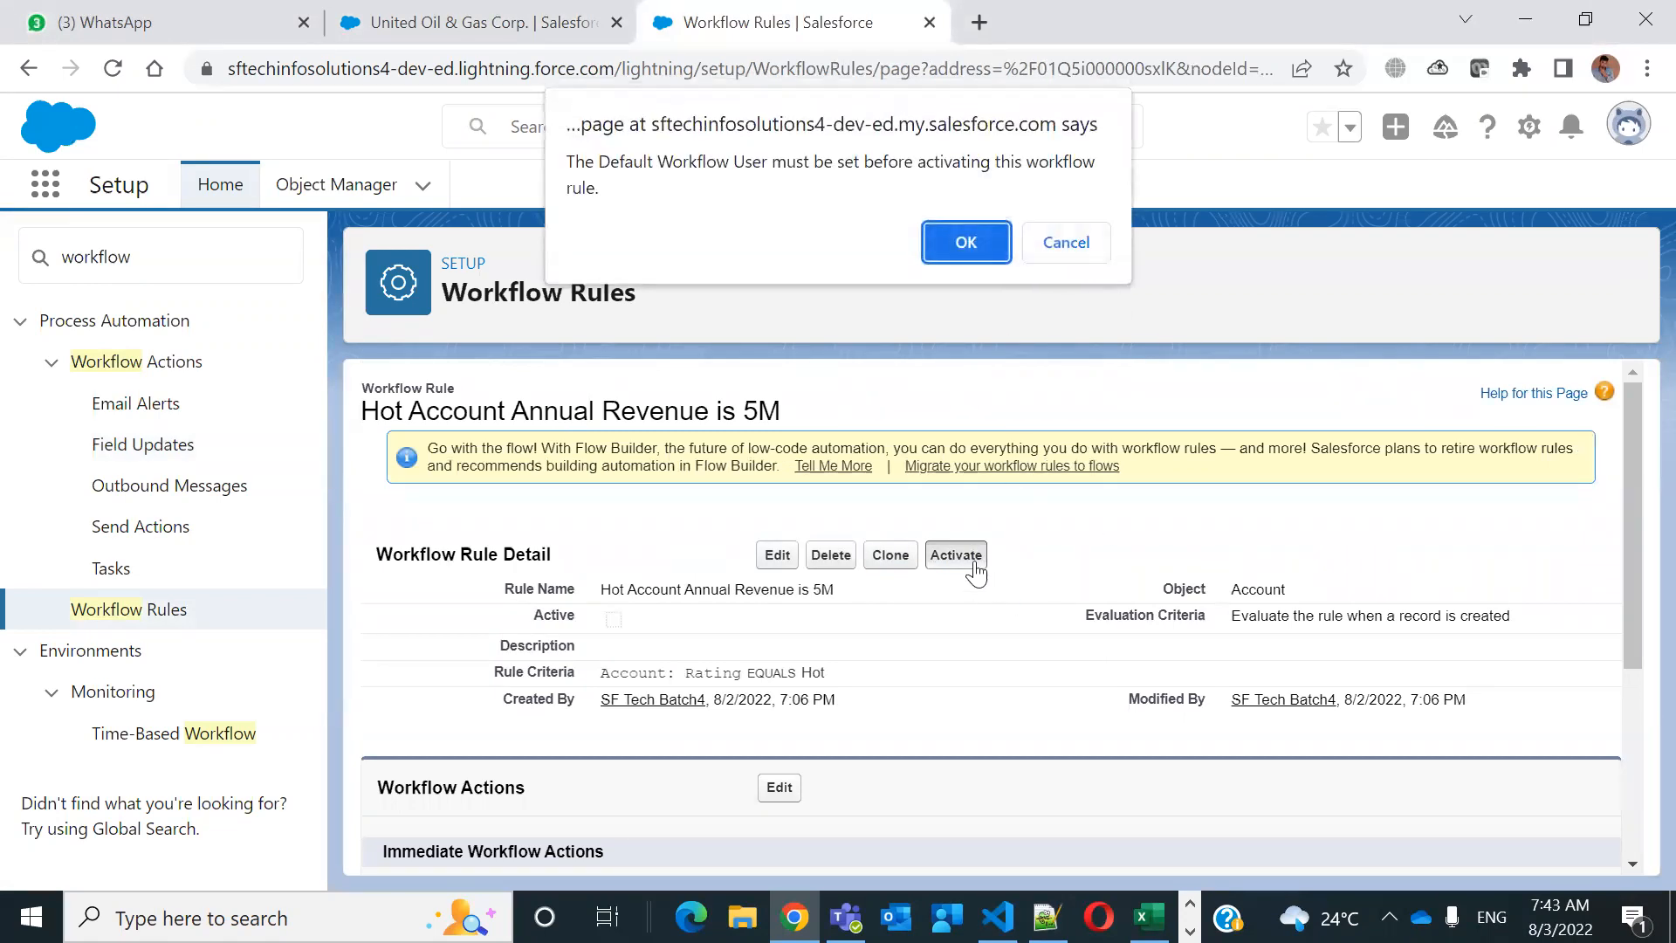
left_click(966, 251)
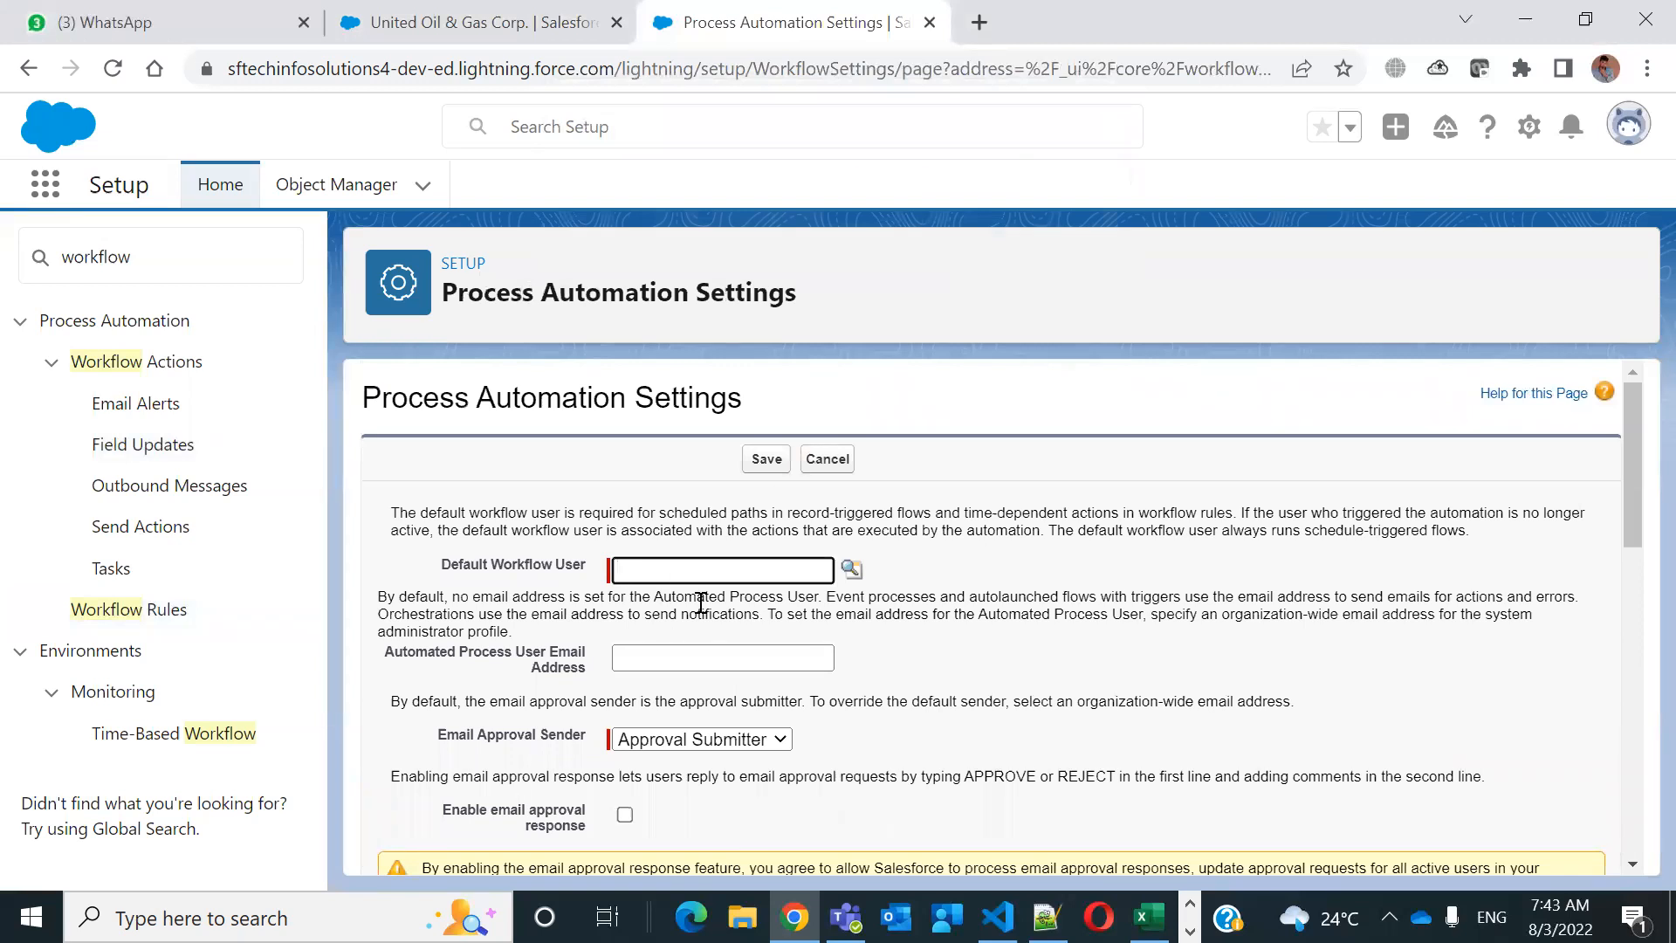
Look up SF Tech Batch4 as the Default Workflow User and save the process automation settings
left_click(673, 577)
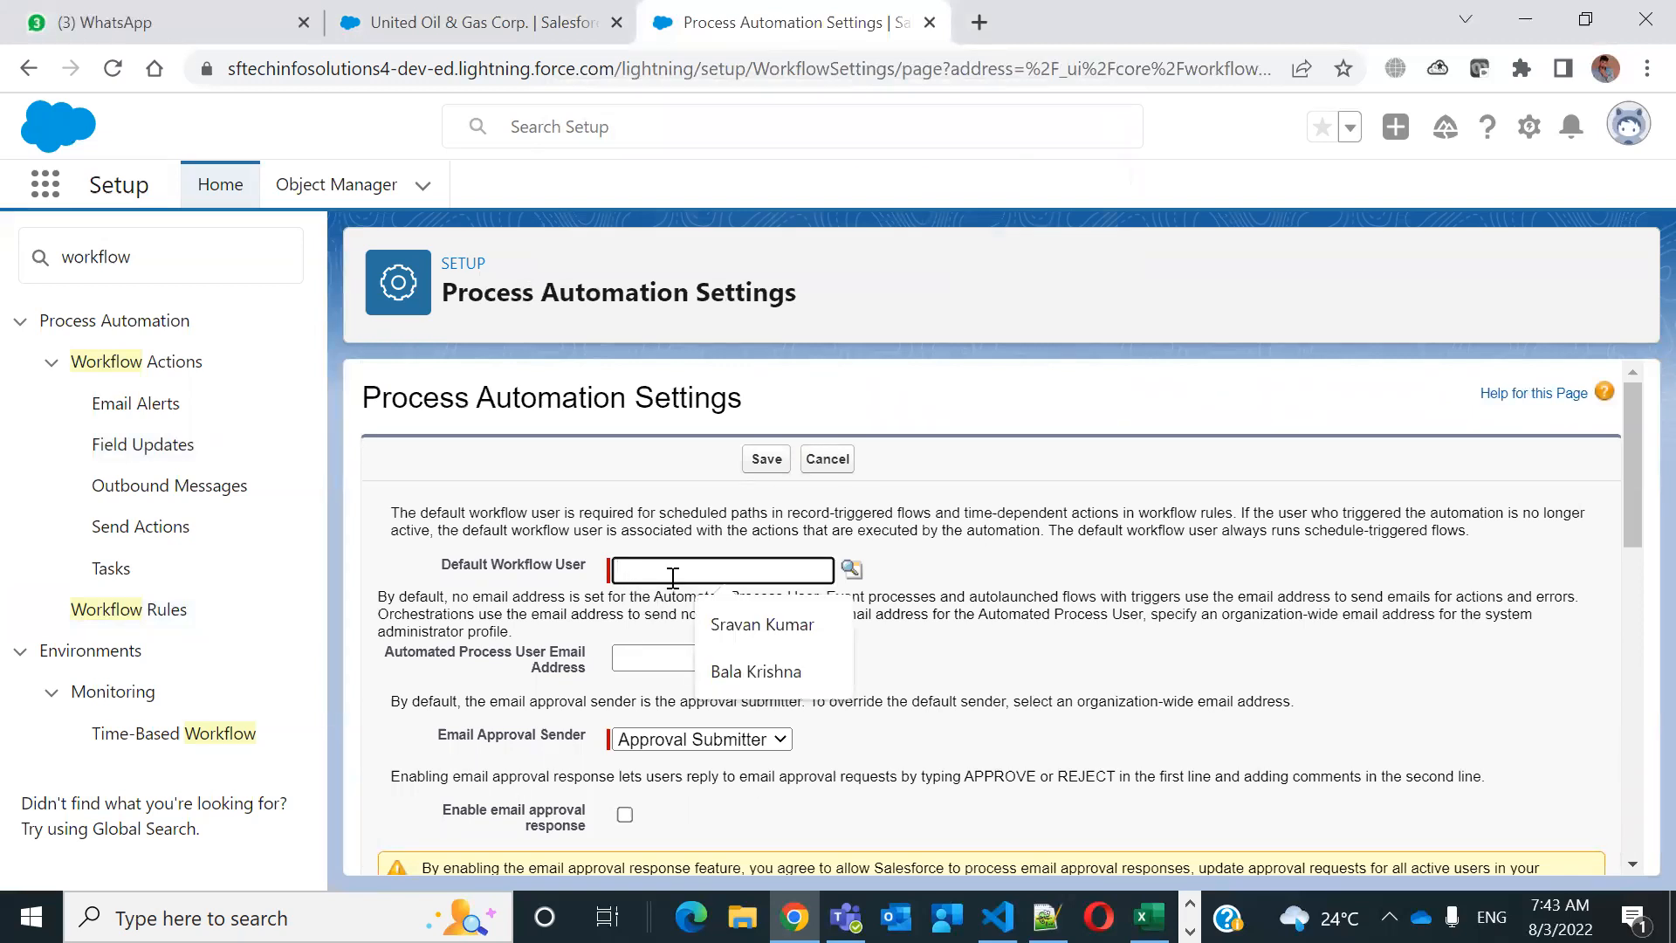
left_click(849, 569)
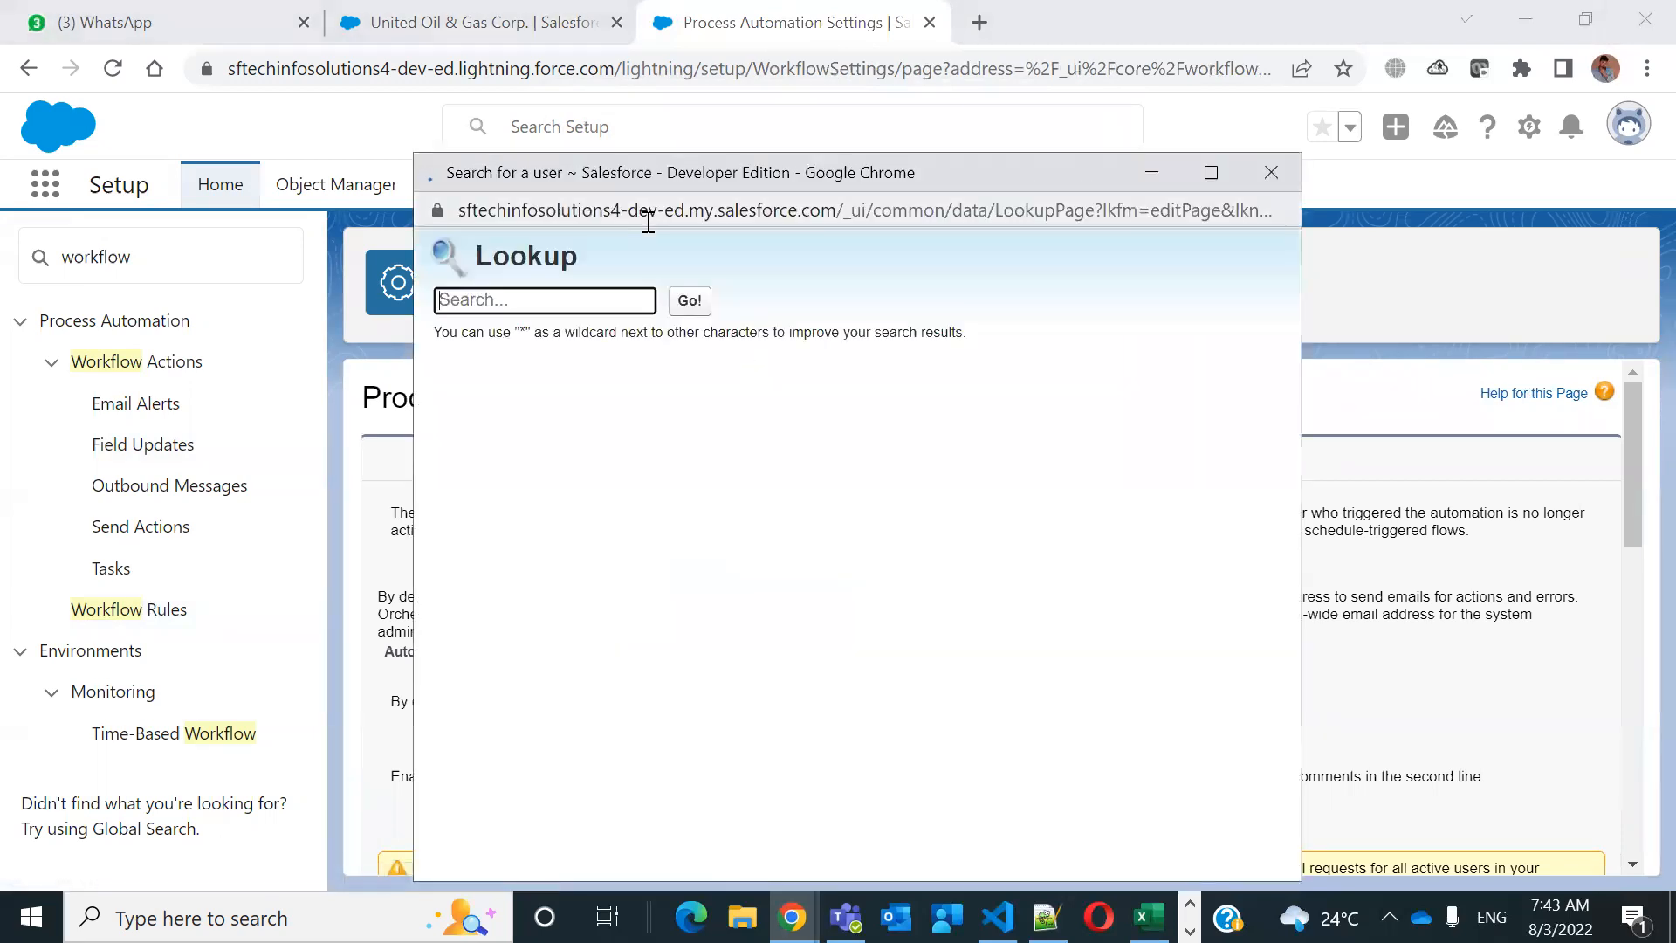
left_click(452, 518)
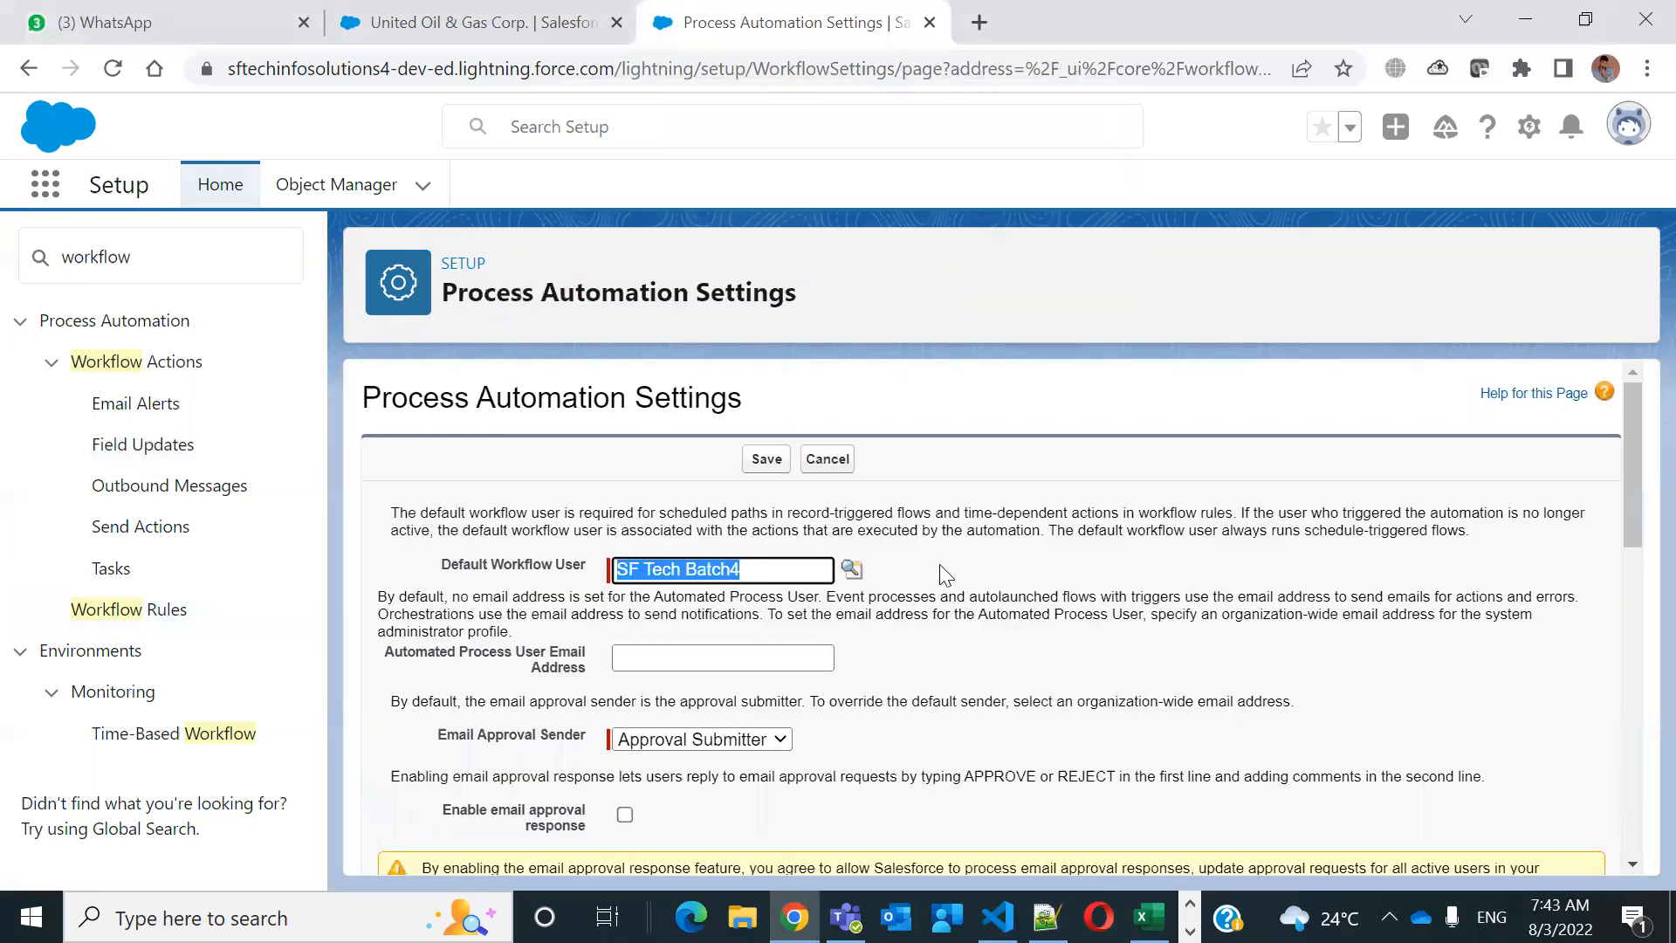
scroll(943, 575, "down", 1)
scroll(941, 576, "down", 3)
scroll(940, 576, "up", 5)
left_click(765, 460)
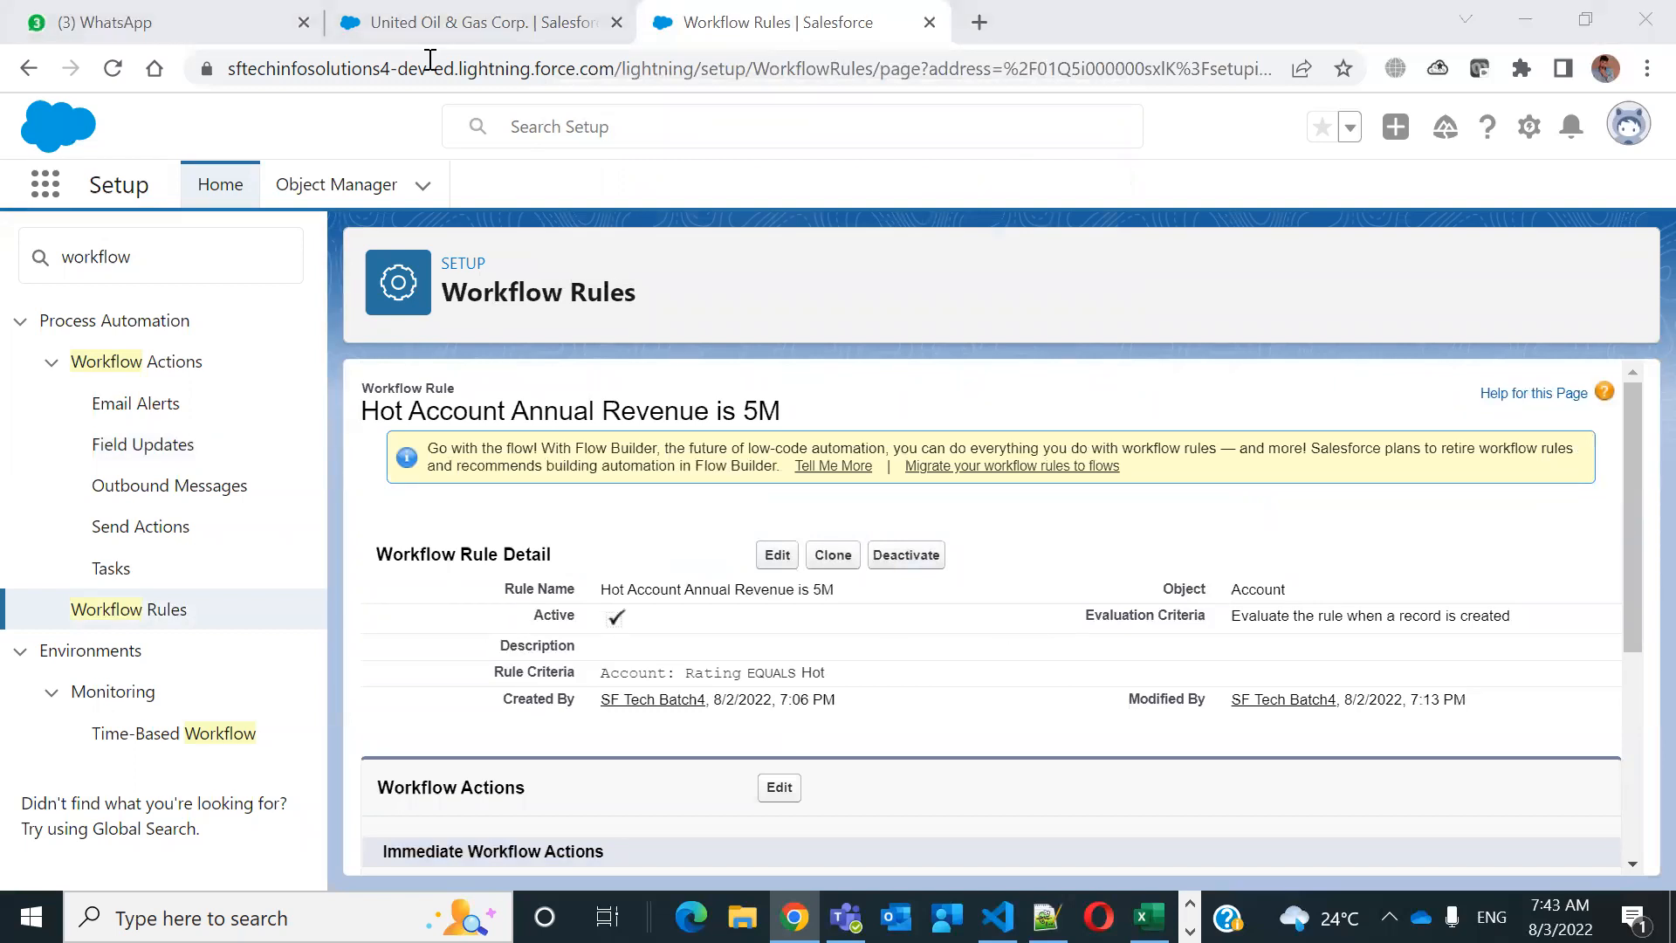
Discard the pending edits on the United Oil & Gas Corp. account and open a new account form
key("ctrl+shift+Tab")
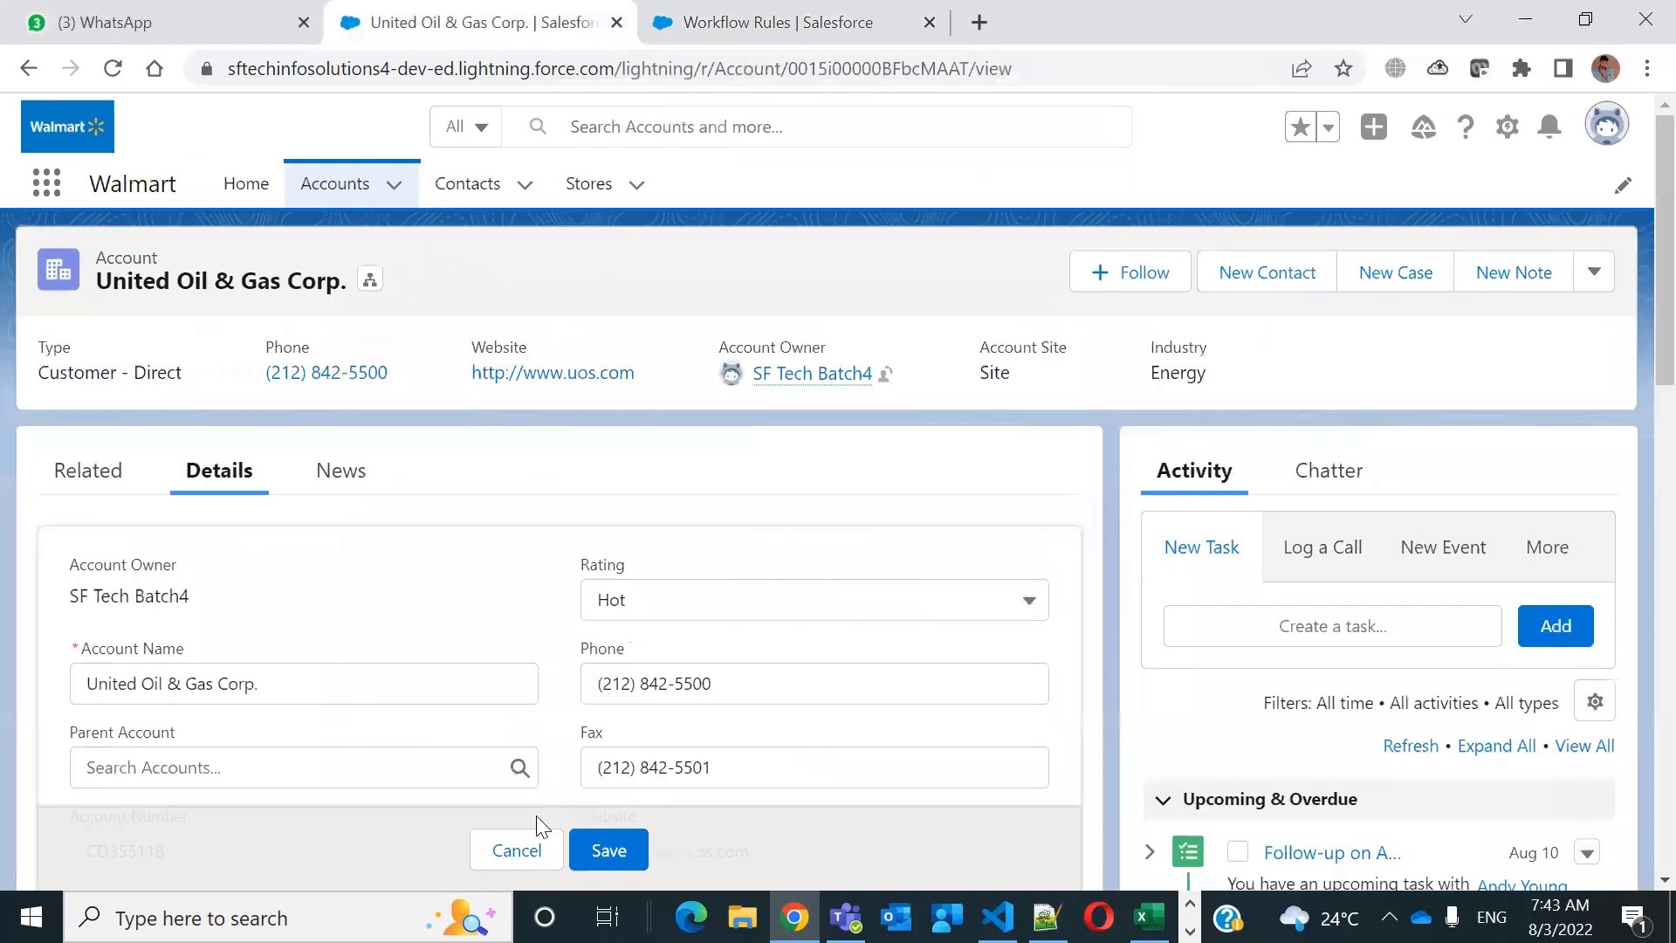
left_click(515, 850)
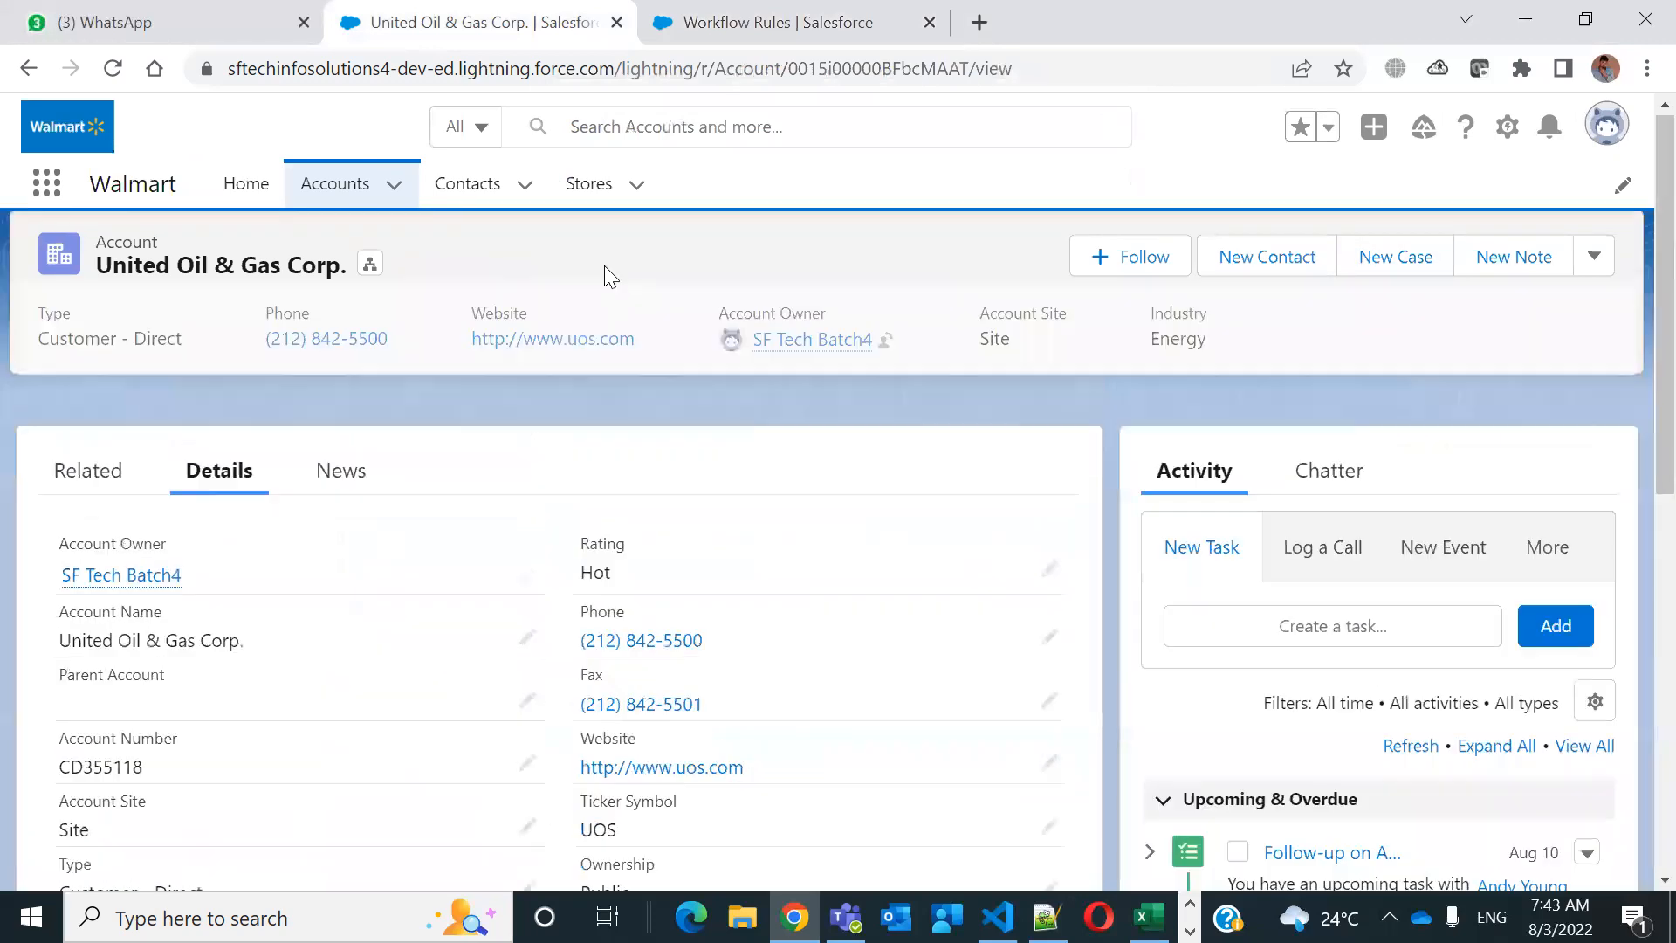
left_click(395, 184)
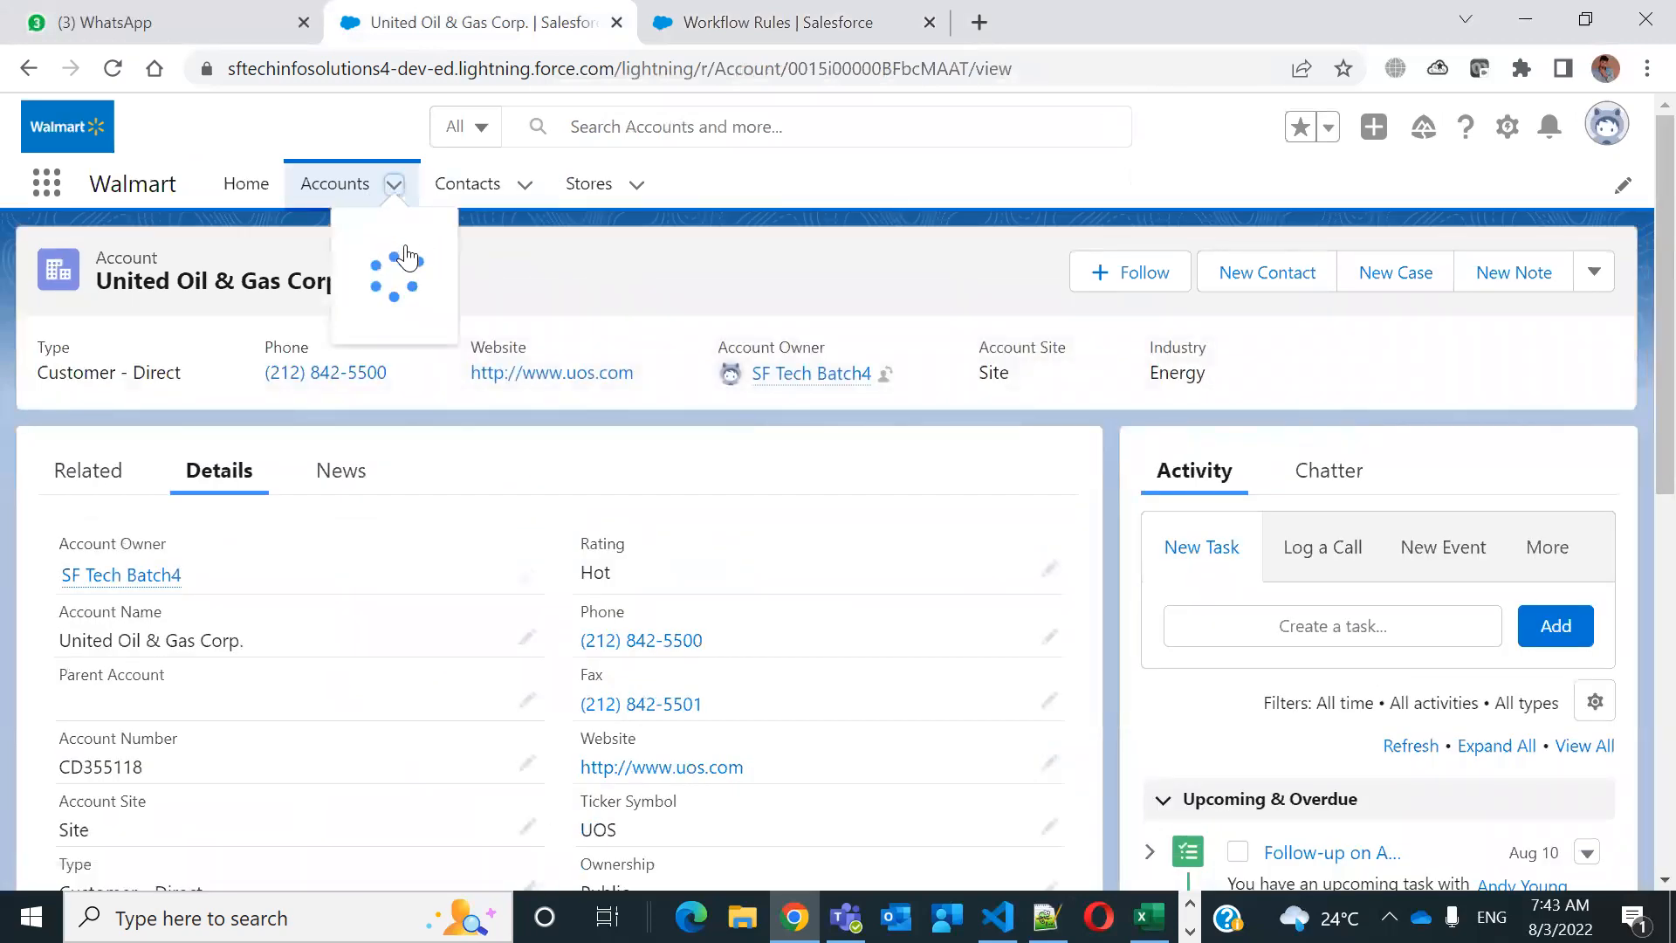
left_click(349, 230)
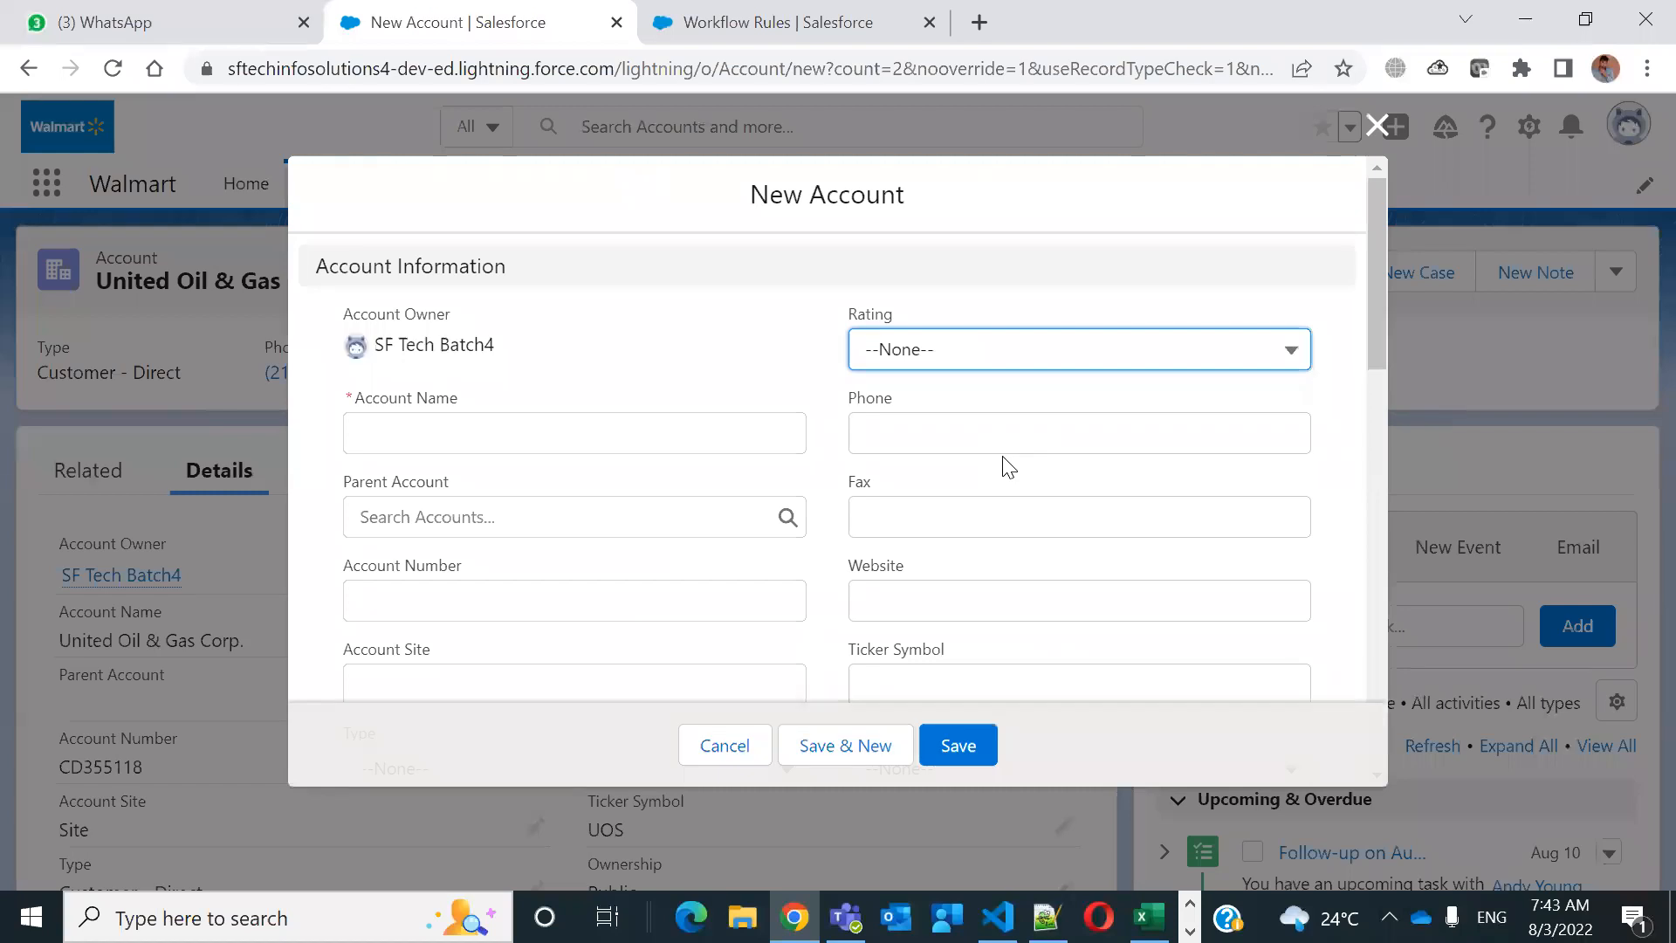
Create the account with the name Walmart Global and the rating Hot
left_click(457, 433)
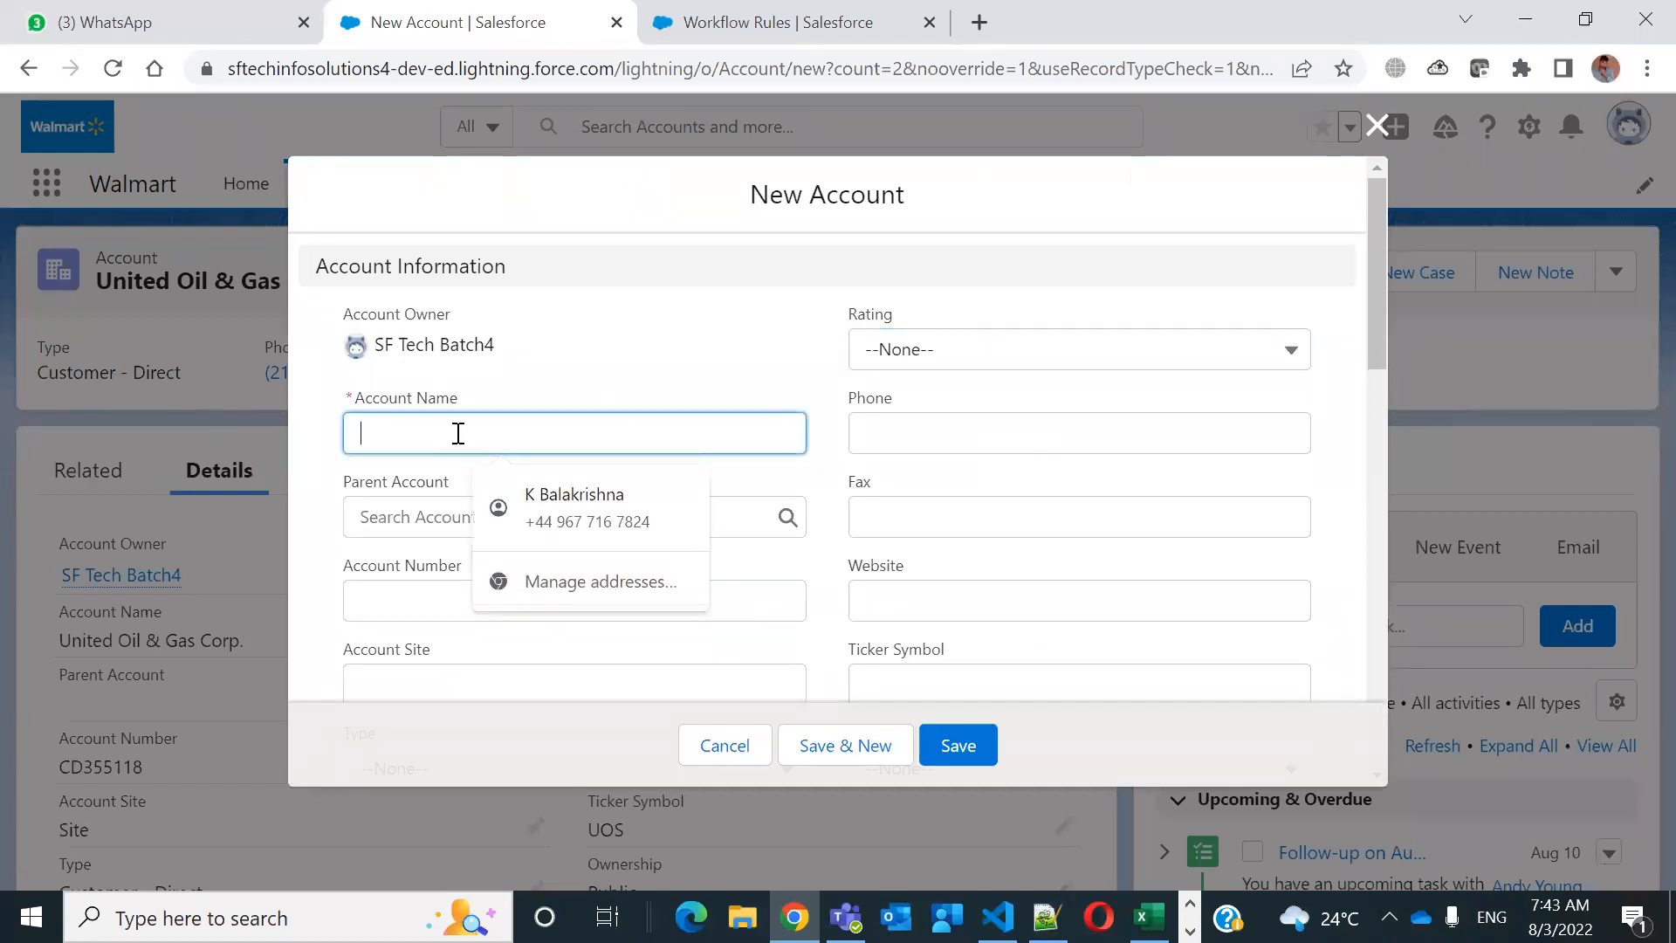
type("Walmart Global")
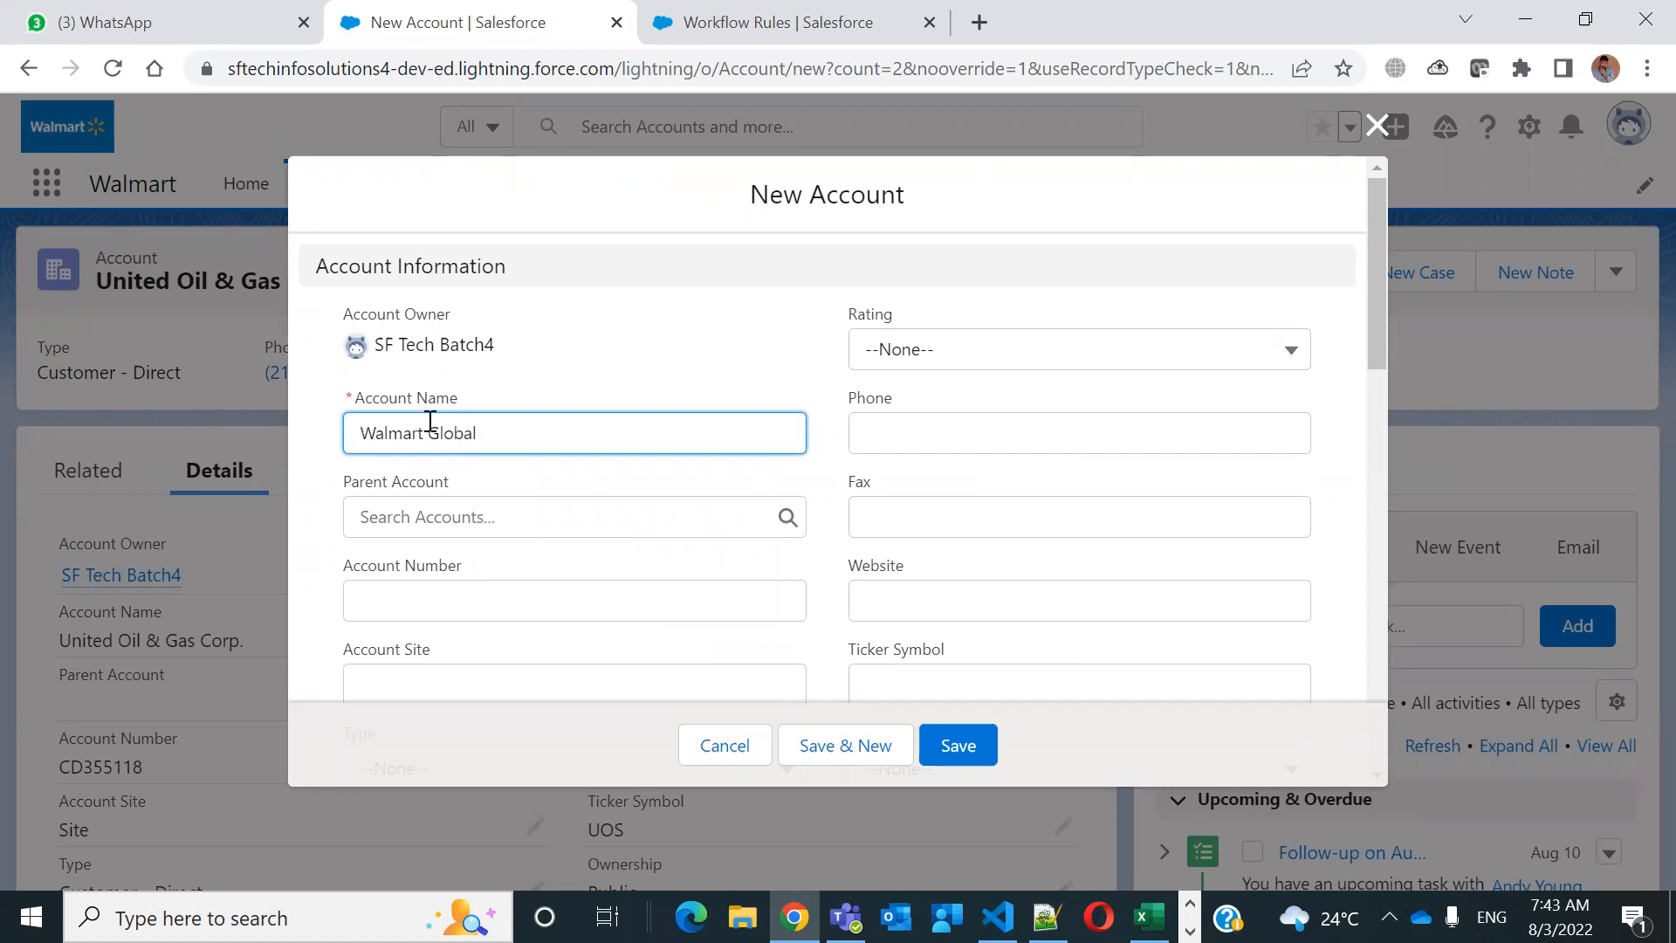
left_click(961, 353)
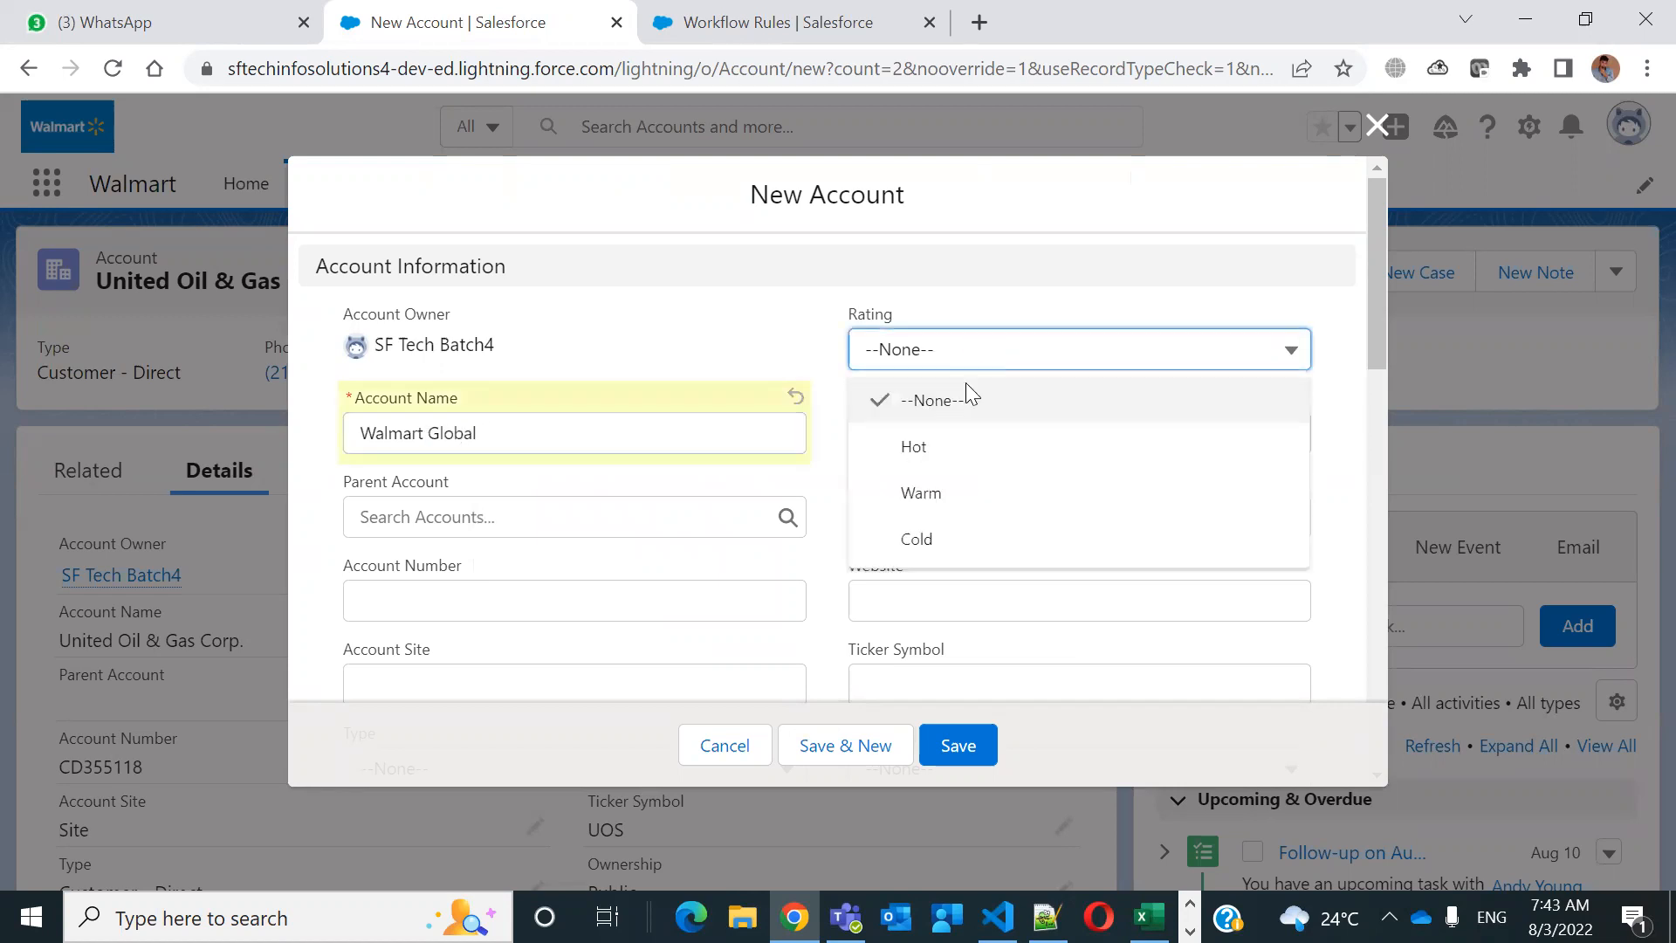
left_click(935, 467)
scroll(790, 402, "down", 5)
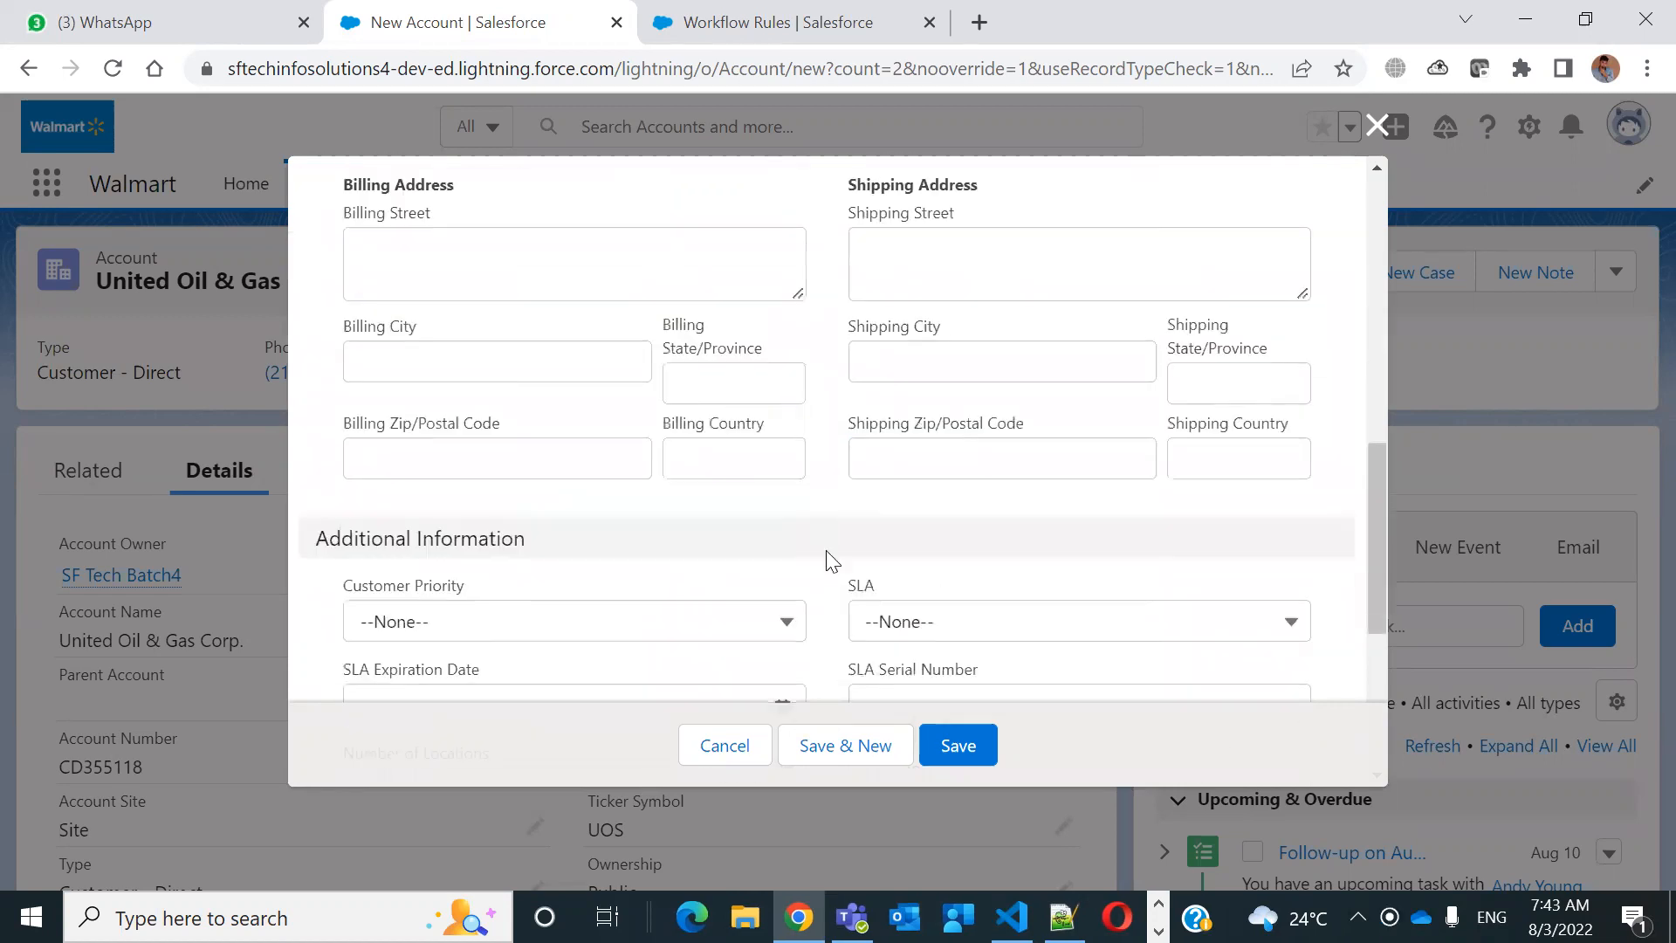
left_click(970, 741)
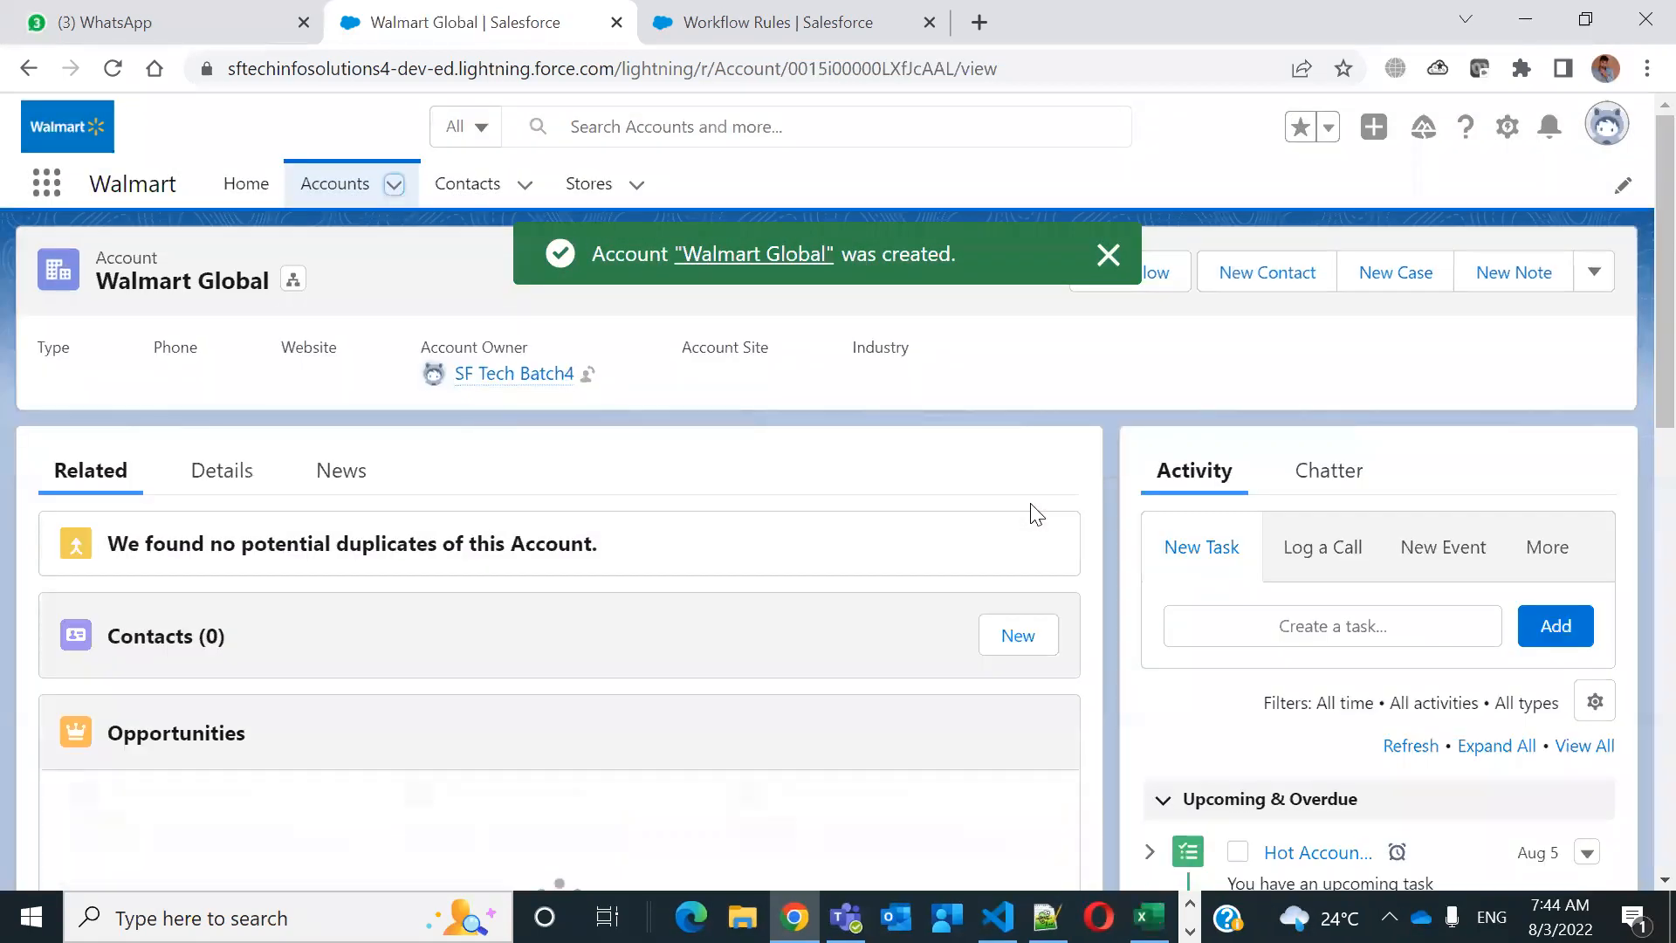
Open the Hot Account Created task from the account's upcoming activities and check its details and comments
scroll(1335, 589, "down", 5)
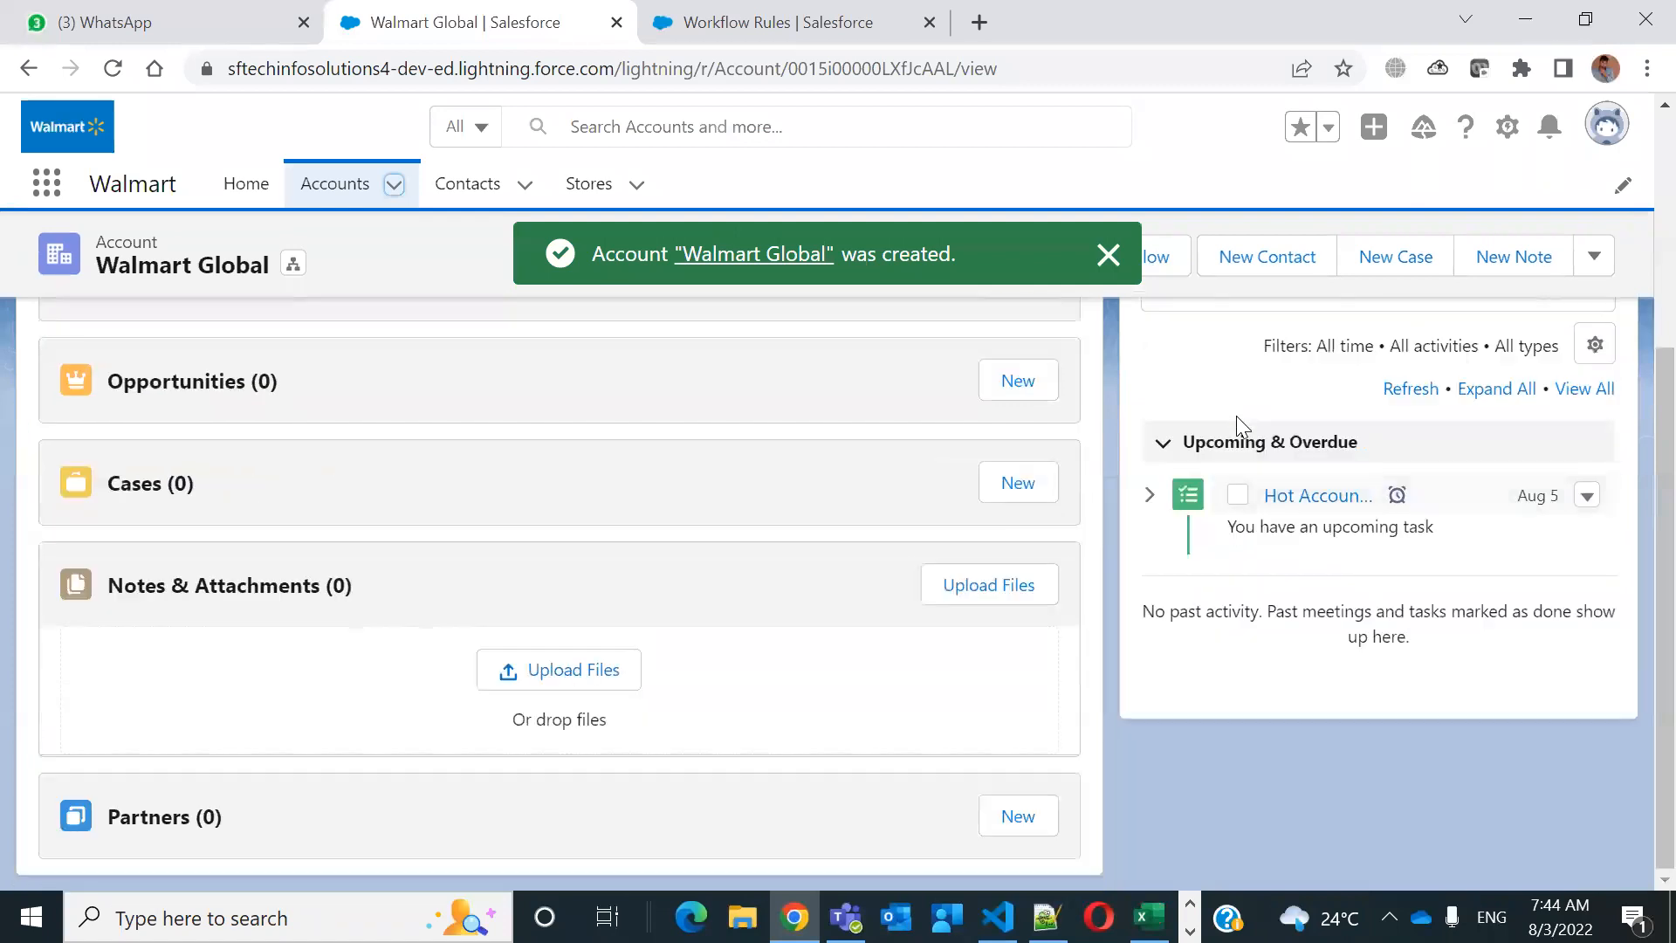
left_click(1317, 498)
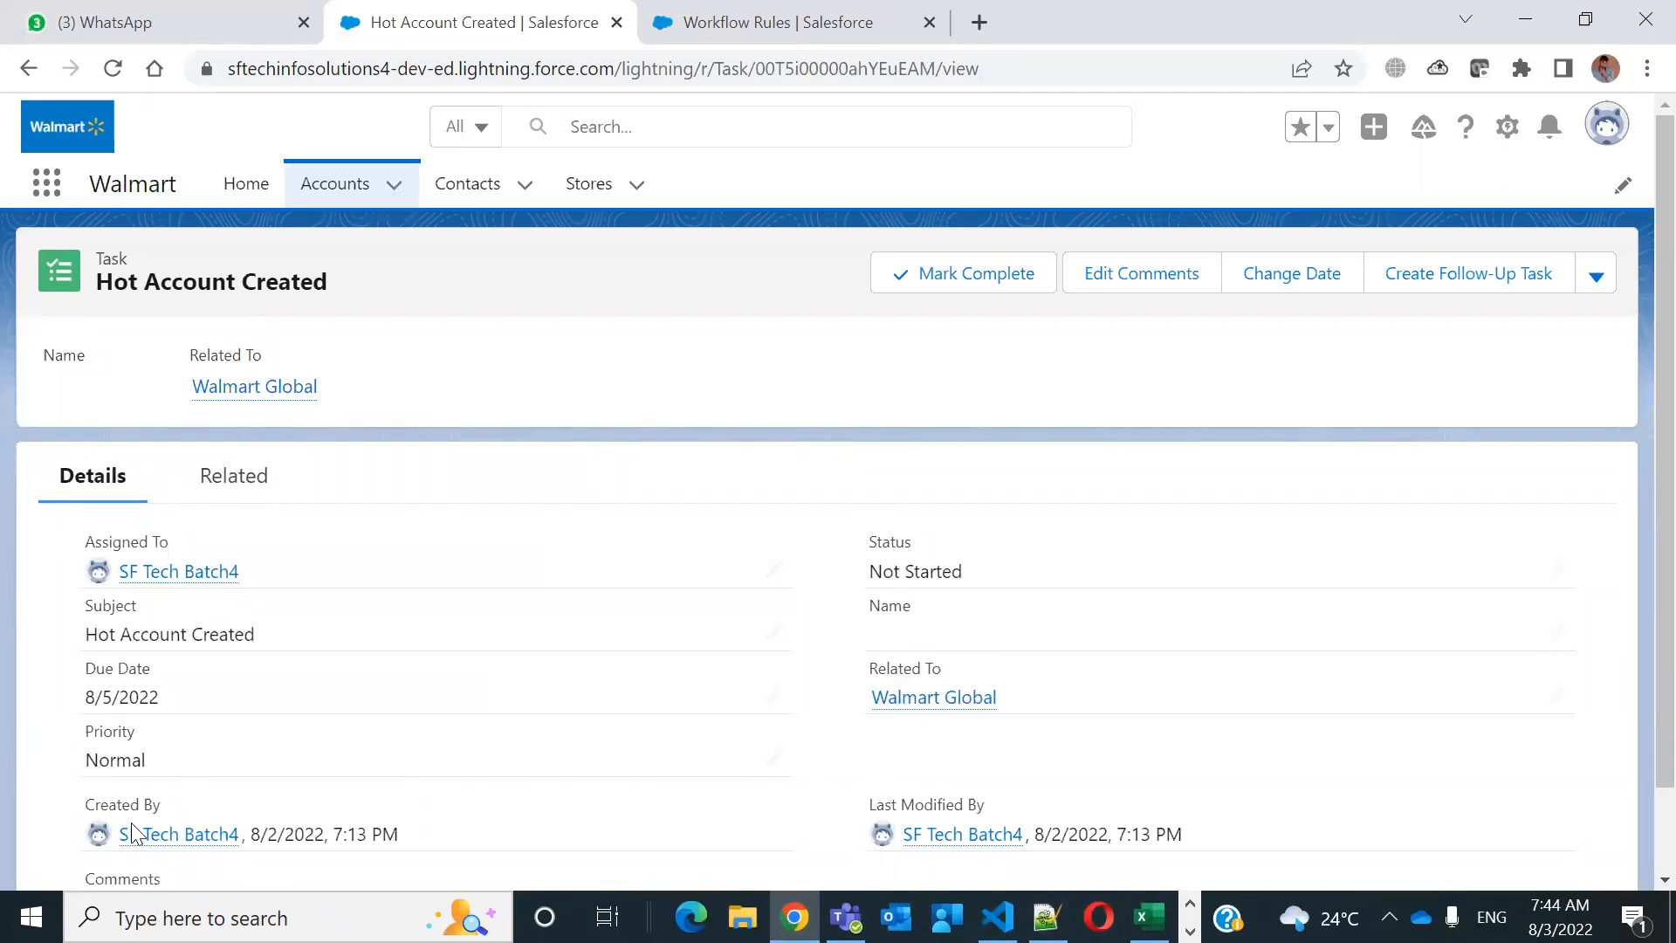
scroll(983, 716, "down", 1)
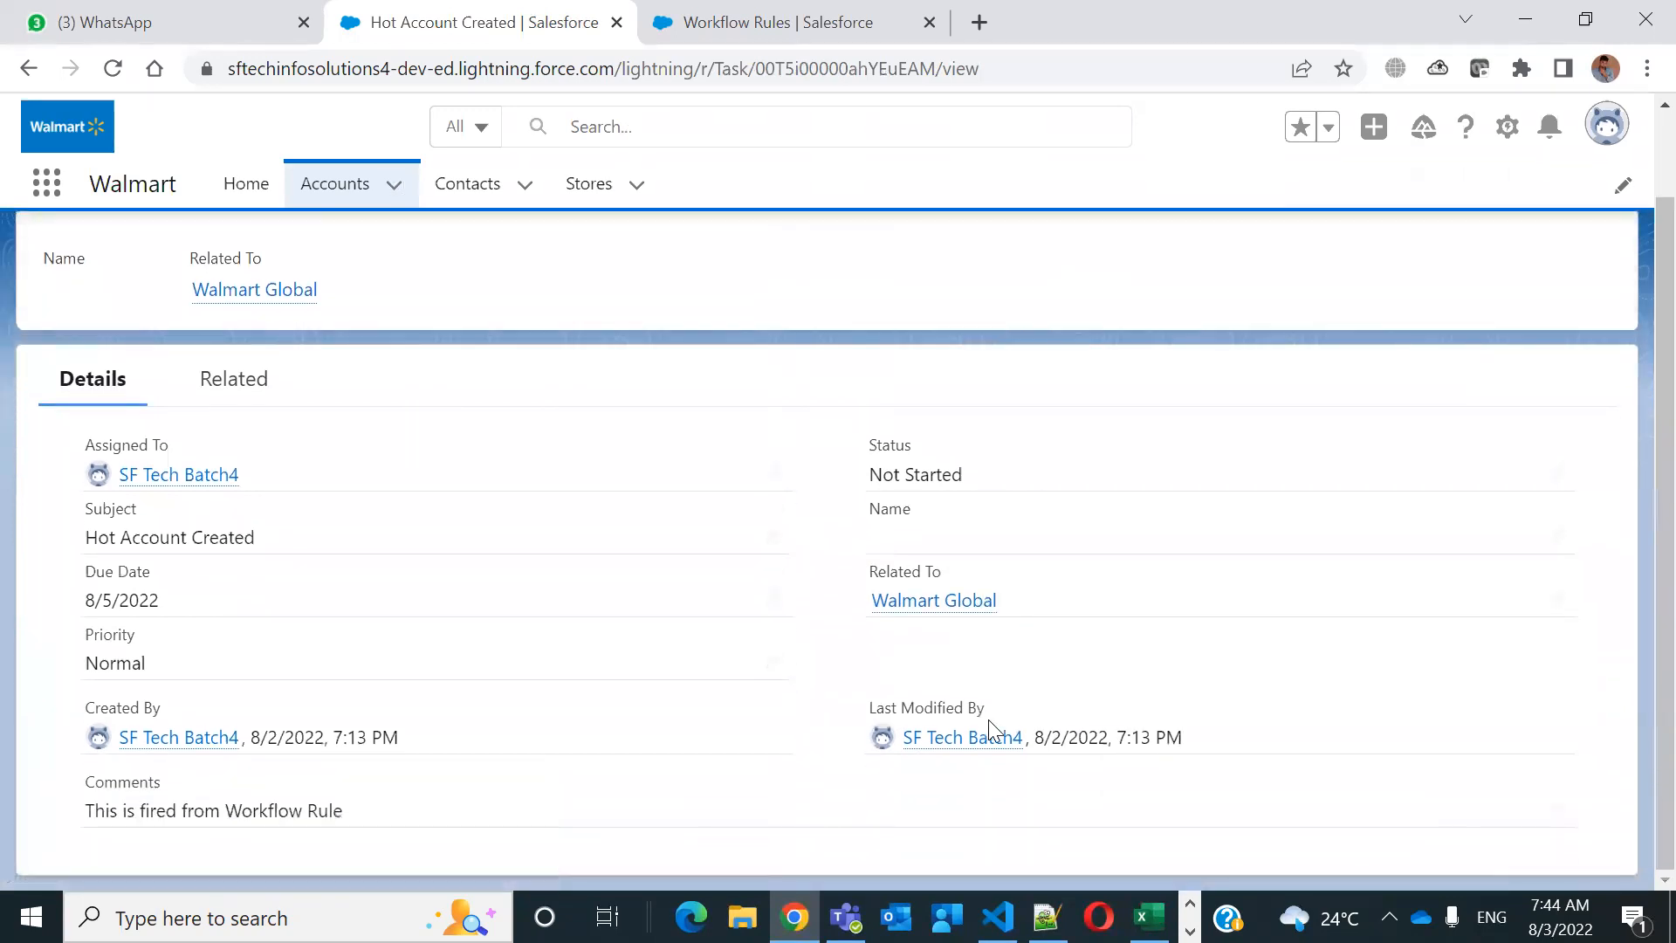
left_click_drag(89, 807, 439, 816)
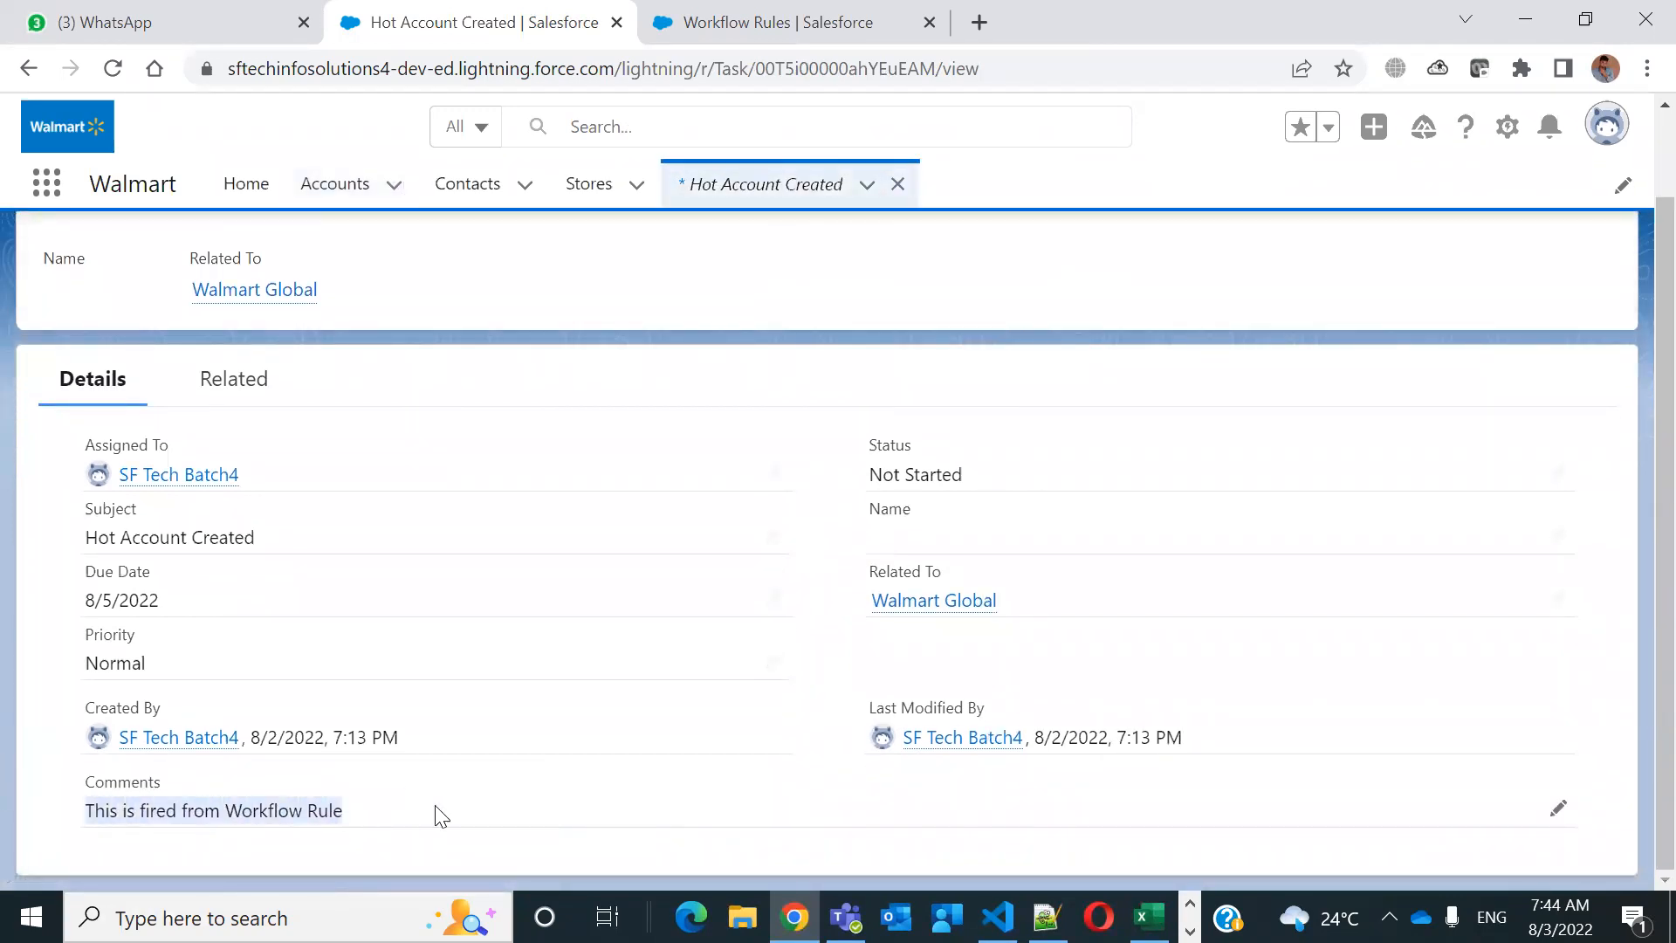
scroll(439, 816, "up", 1)
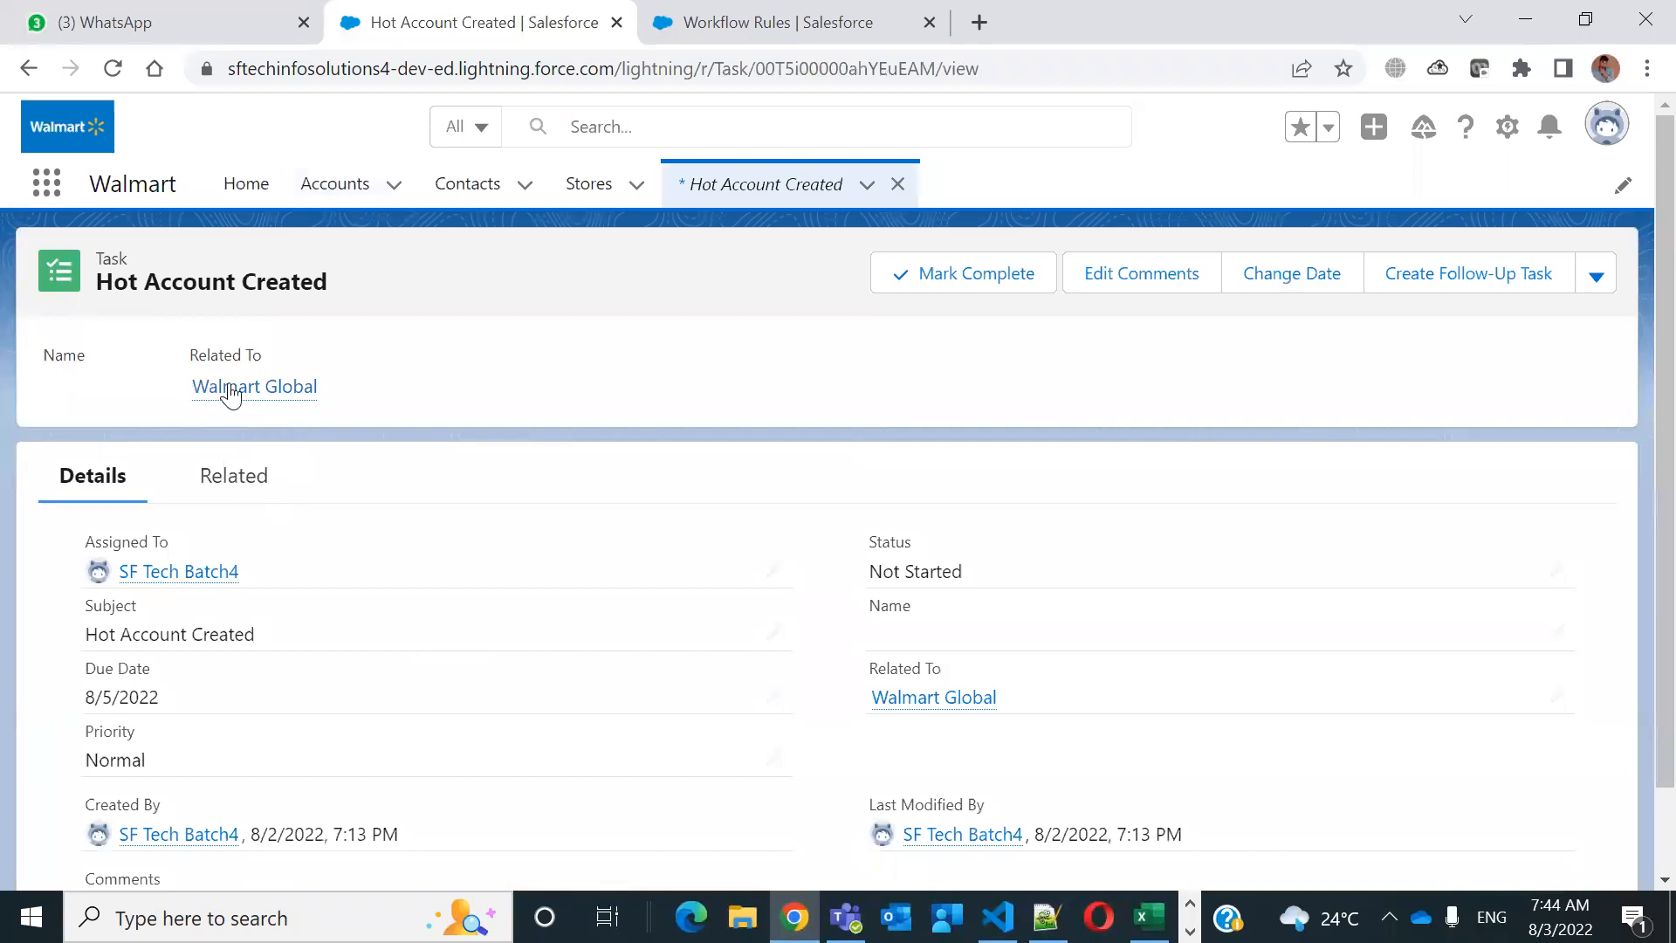
Return to the Walmart Global account and check the Description field in its details
left_click(231, 390)
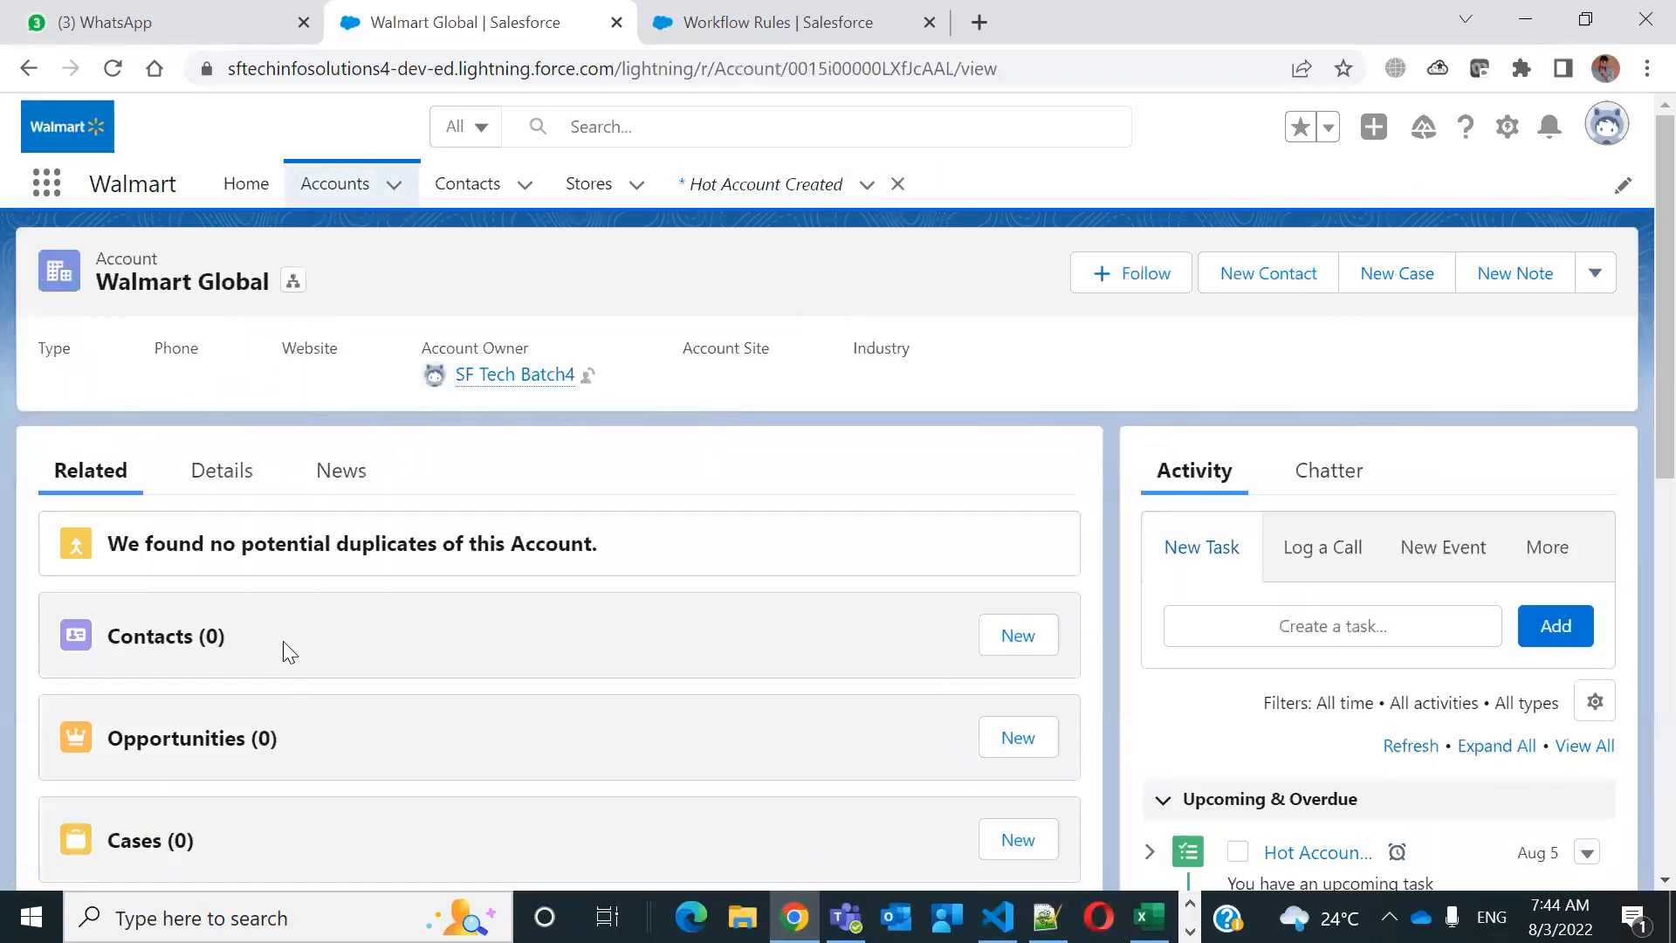
left_click(224, 473)
scroll(336, 667, "down", 5)
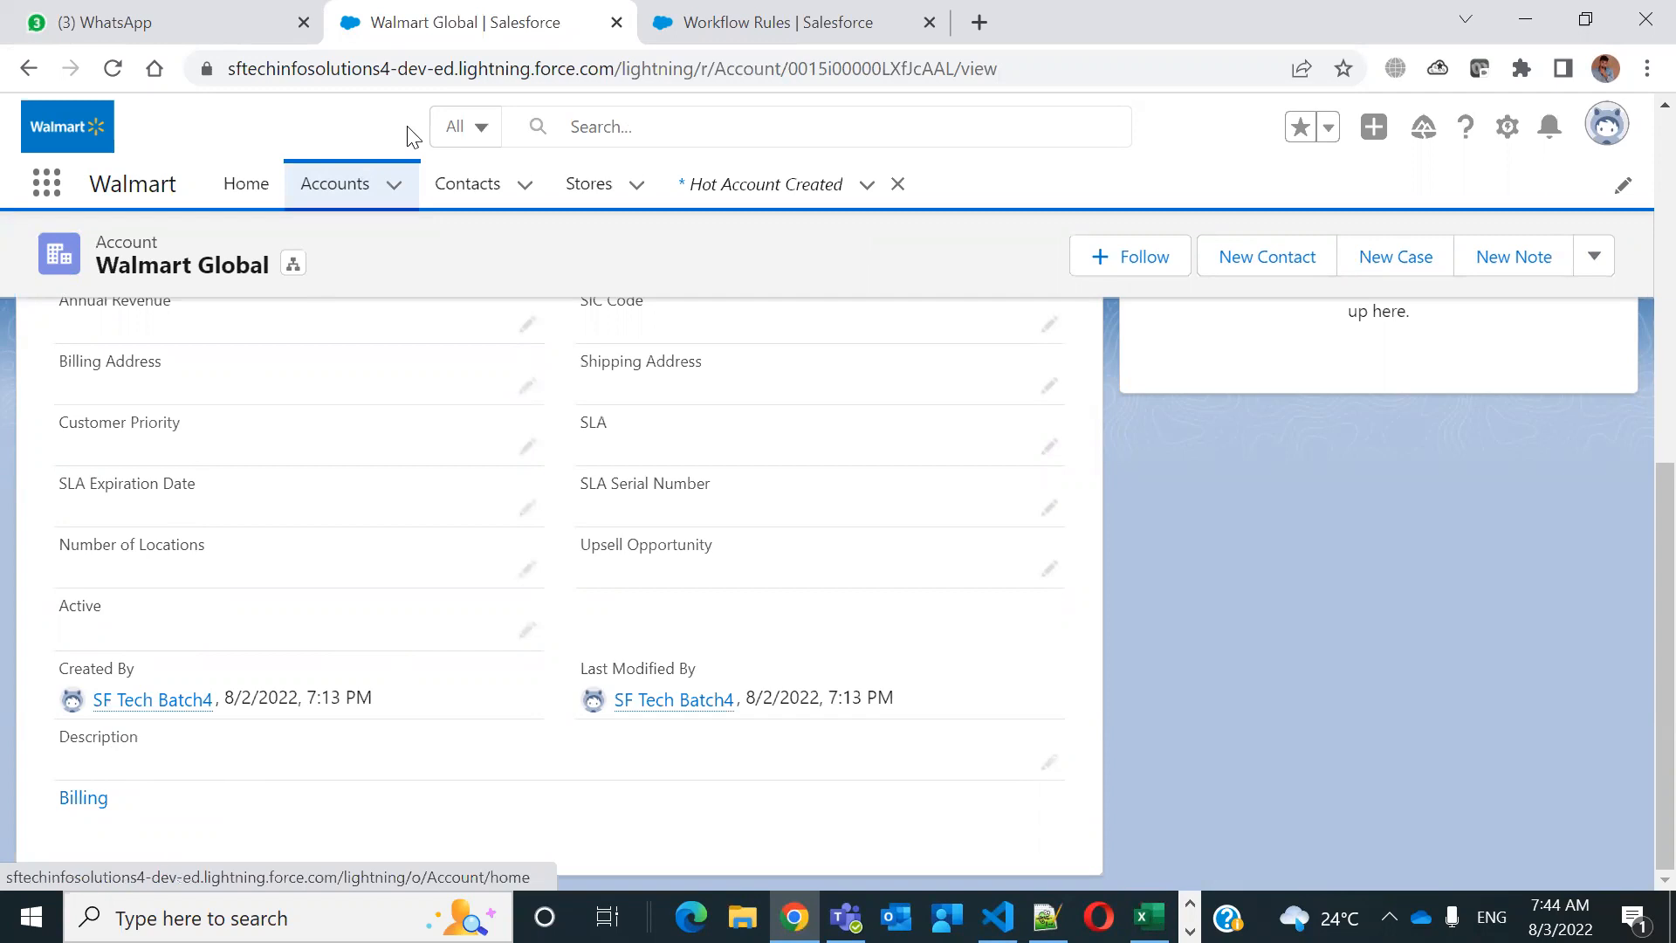
Search the Time-Based Workflow queue in Setup for all pending automations, without filter criteria
left_click(741, 42)
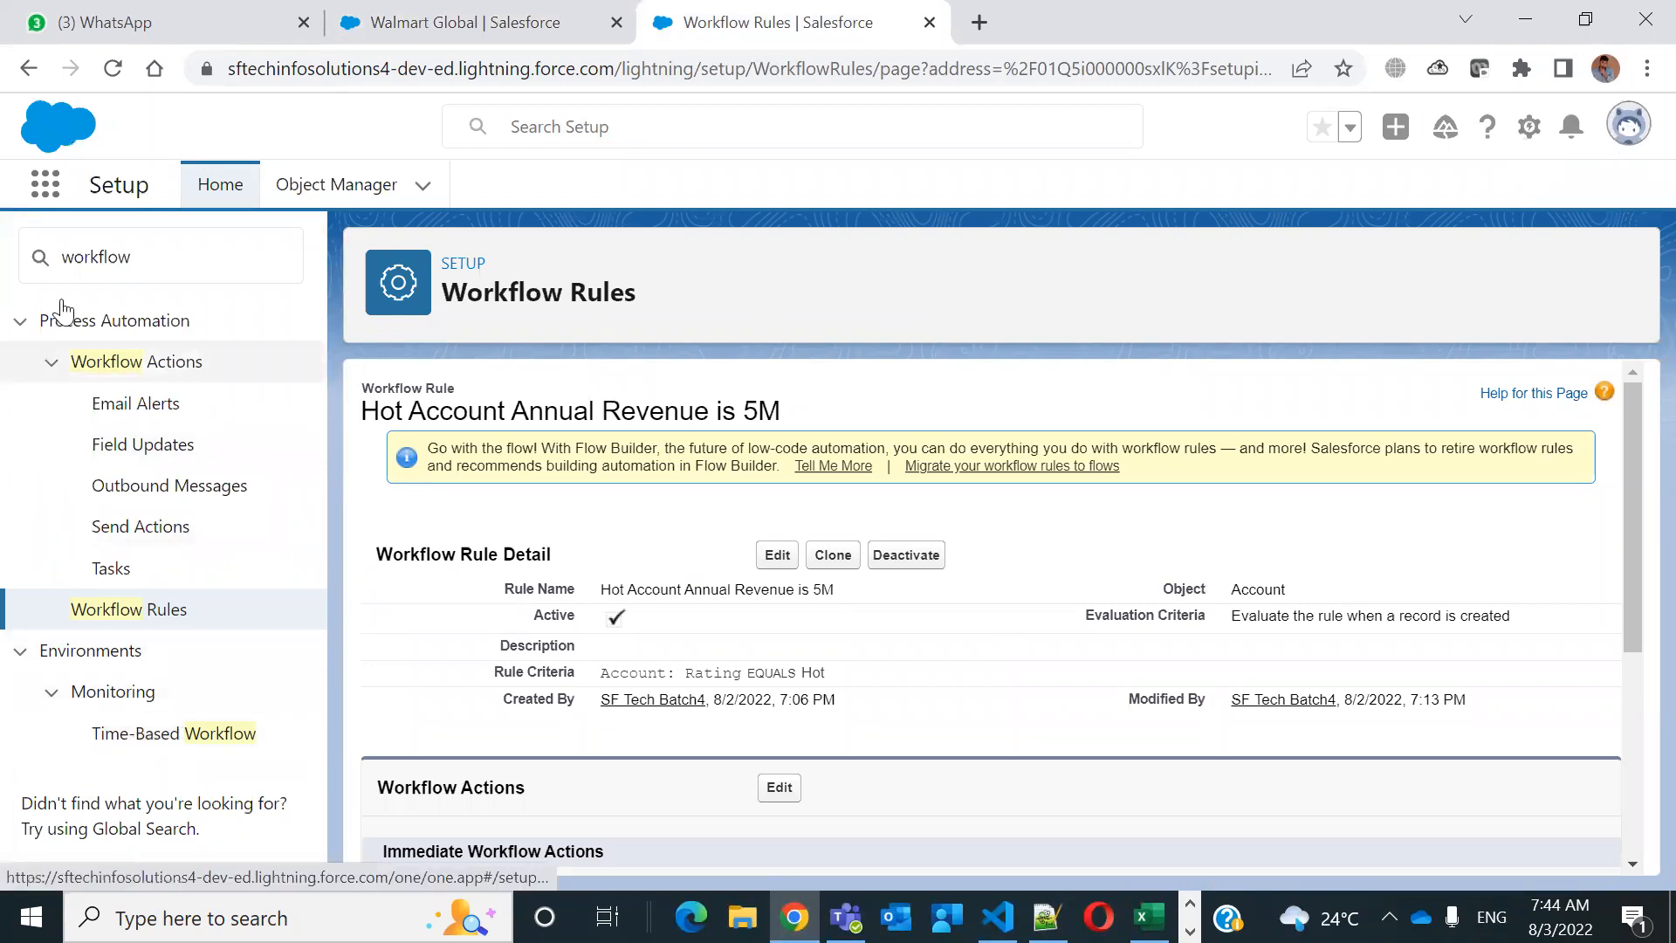
left_click(160, 749)
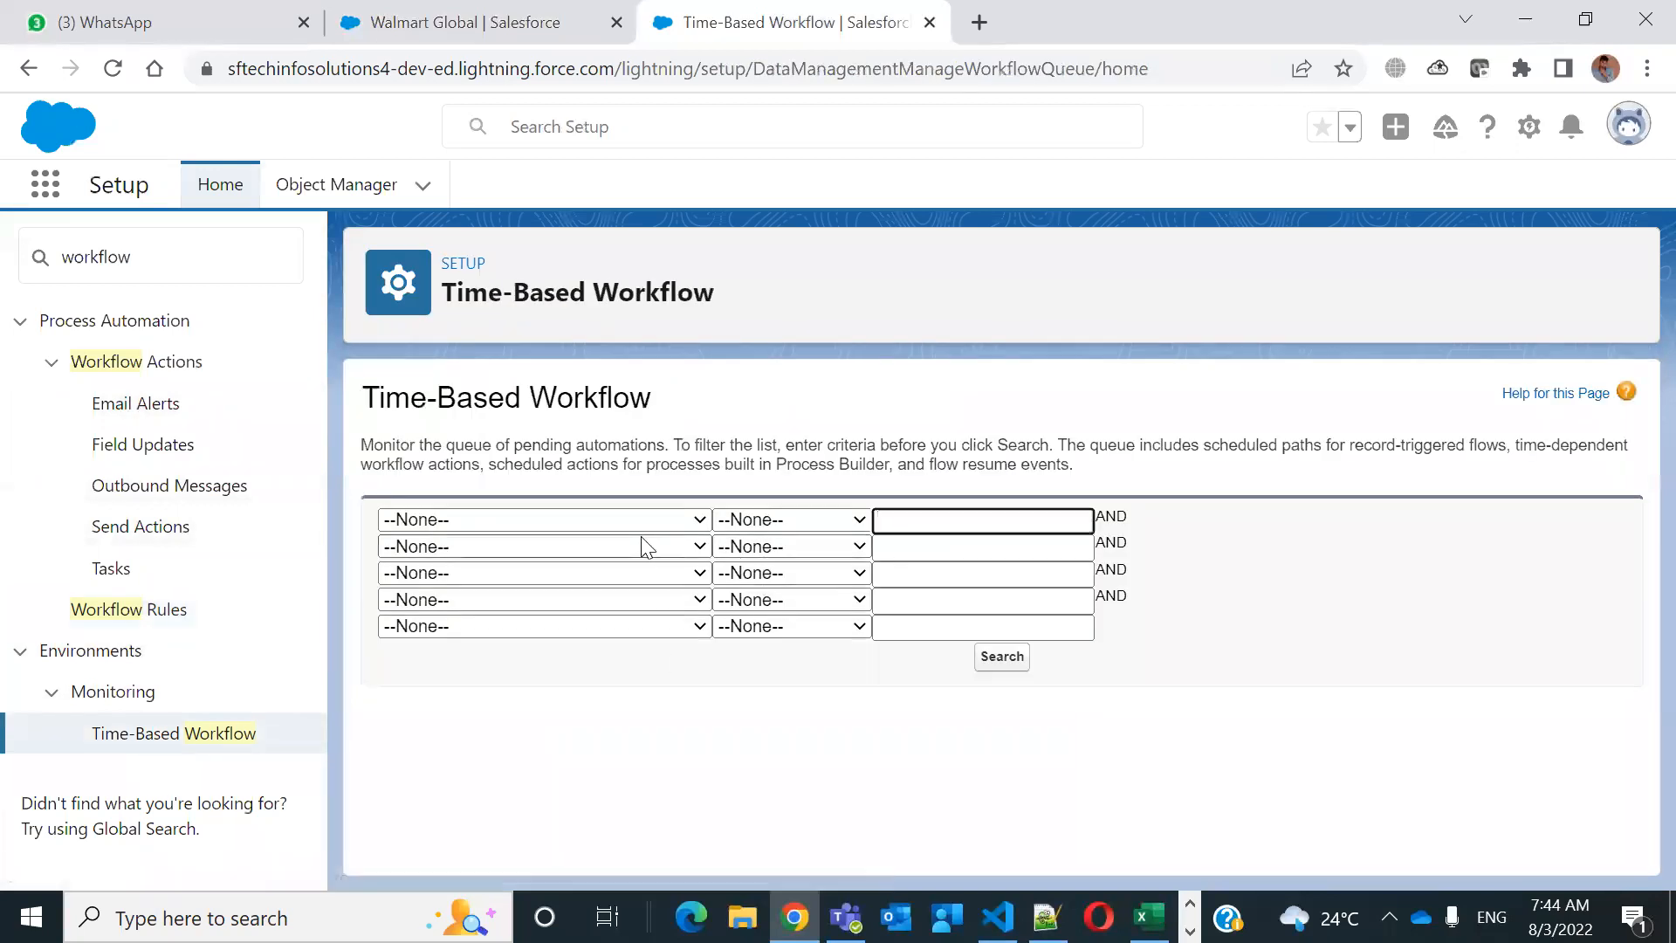
left_click(1004, 659)
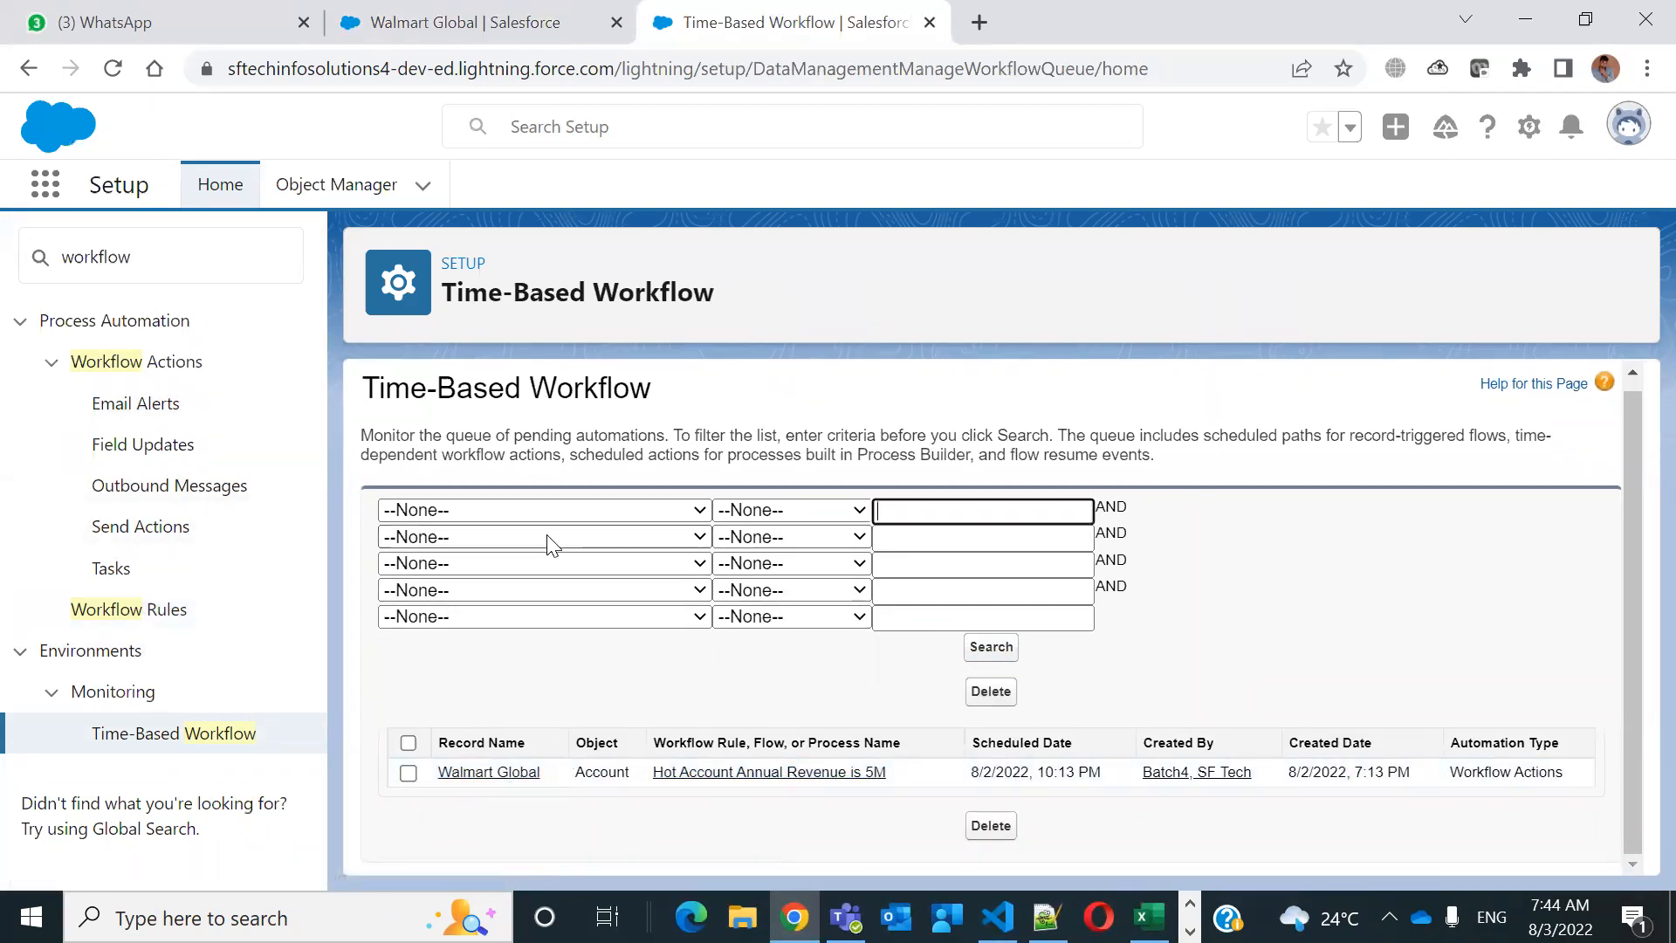
Examine the available filter fields and compare the scheduled and created times of the Walmart Global queue entry
left_click(573, 512)
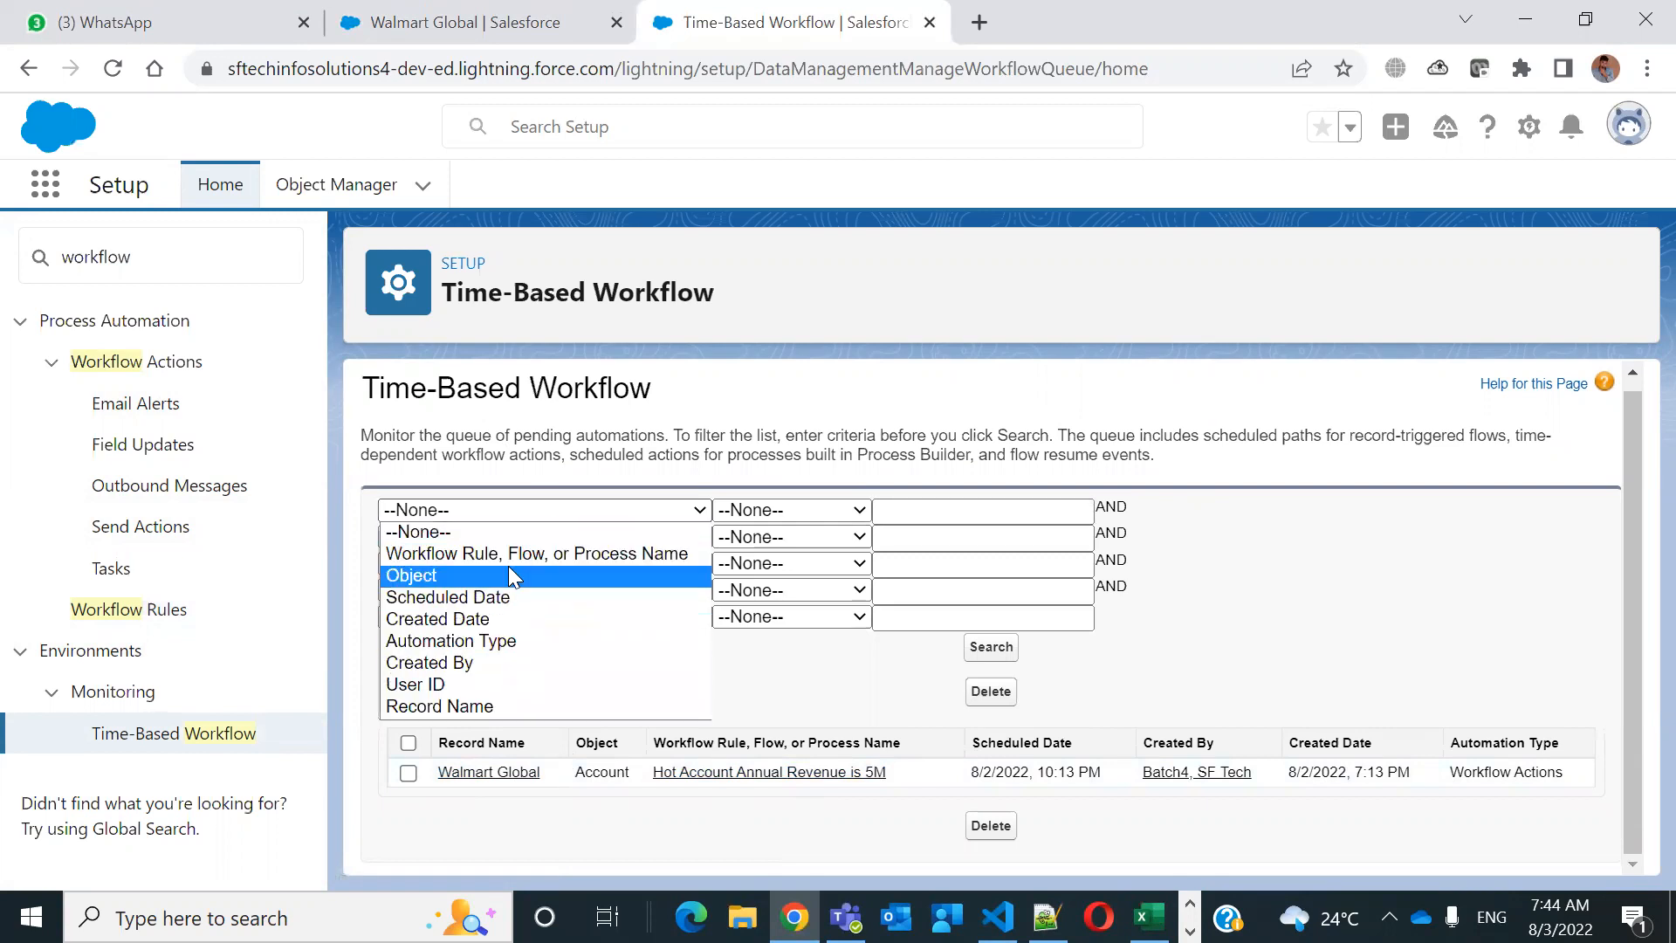
left_click(1308, 683)
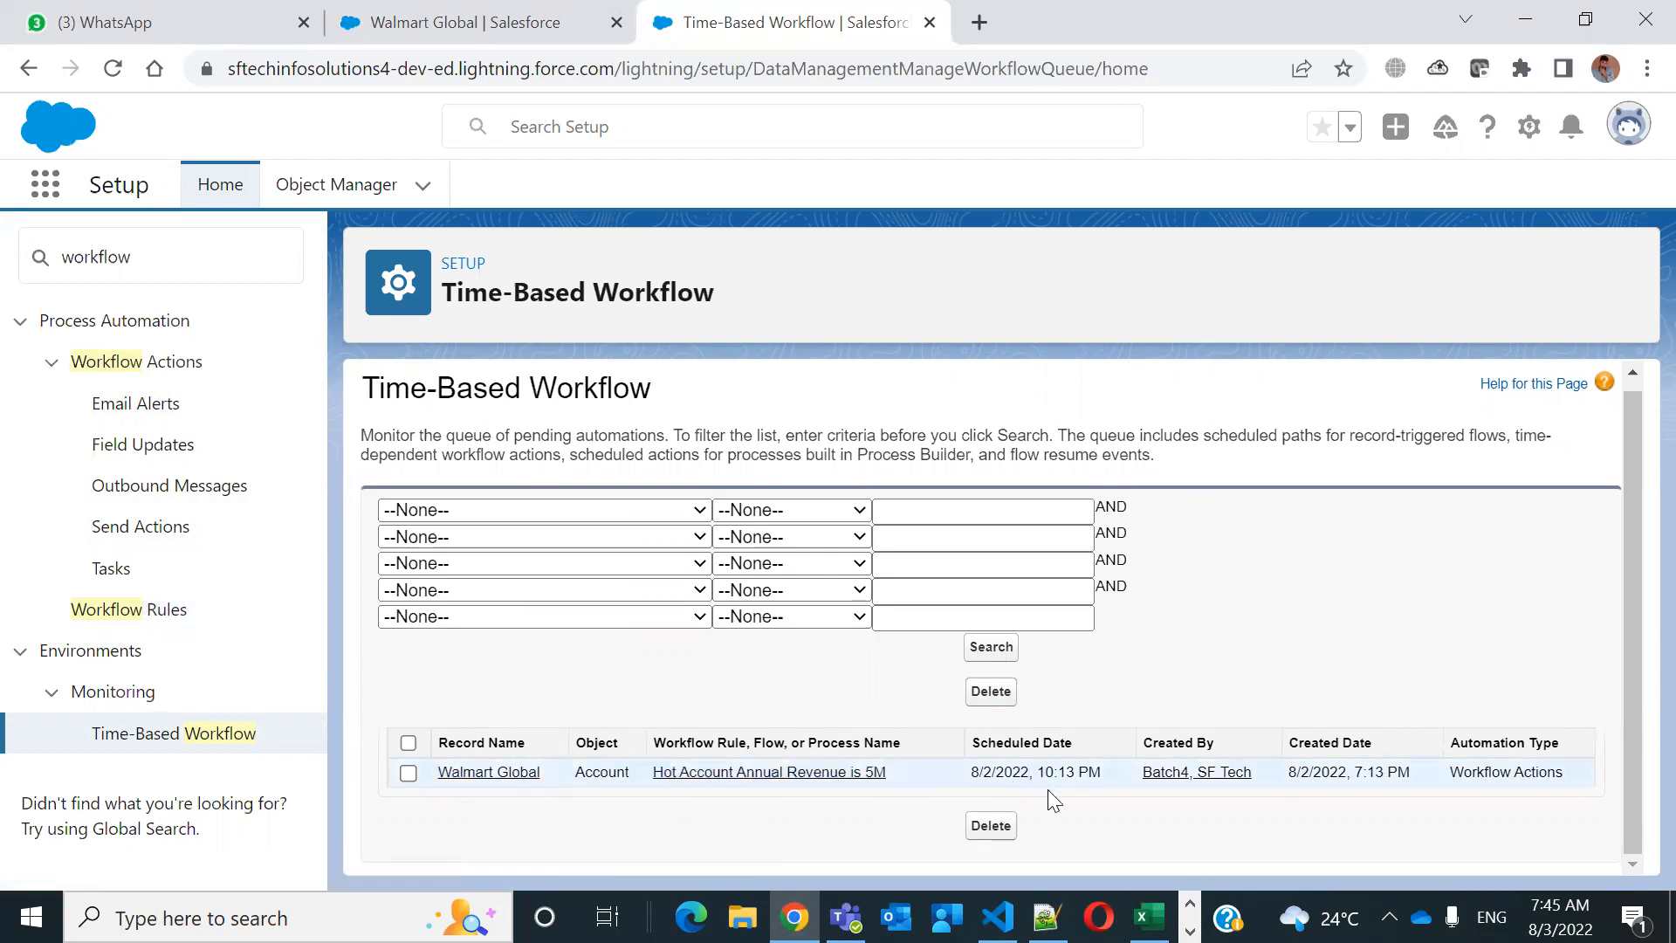
left_click_drag(1045, 772, 1118, 774)
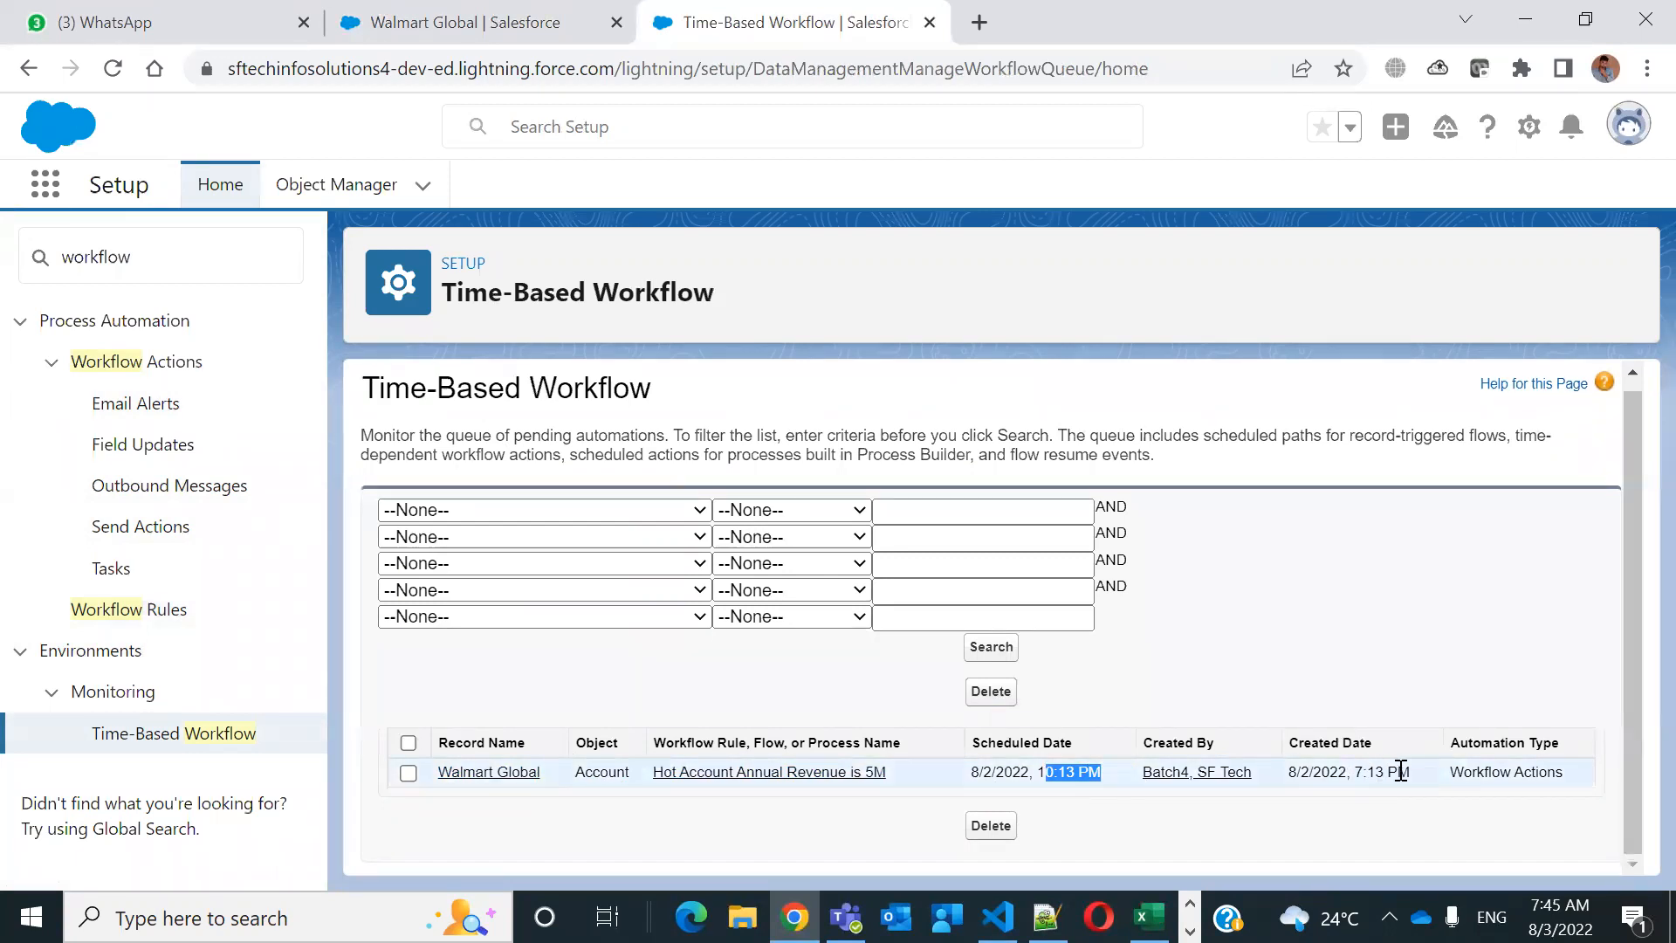
left_click_drag(1397, 772, 1350, 776)
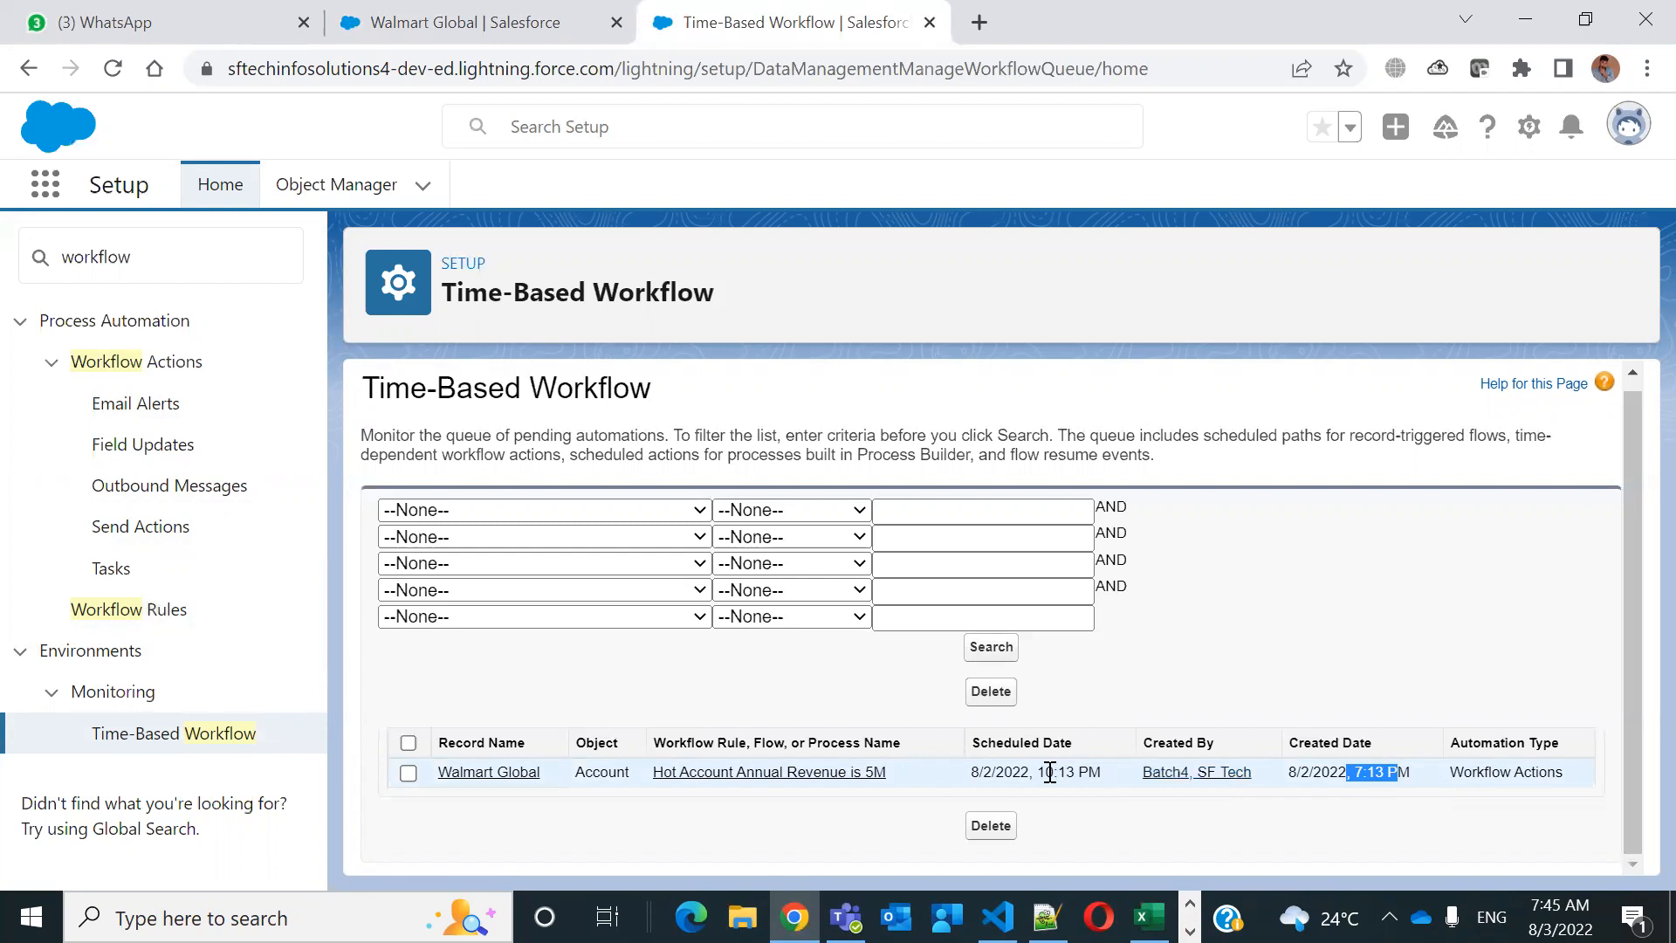
left_click(1240, 617)
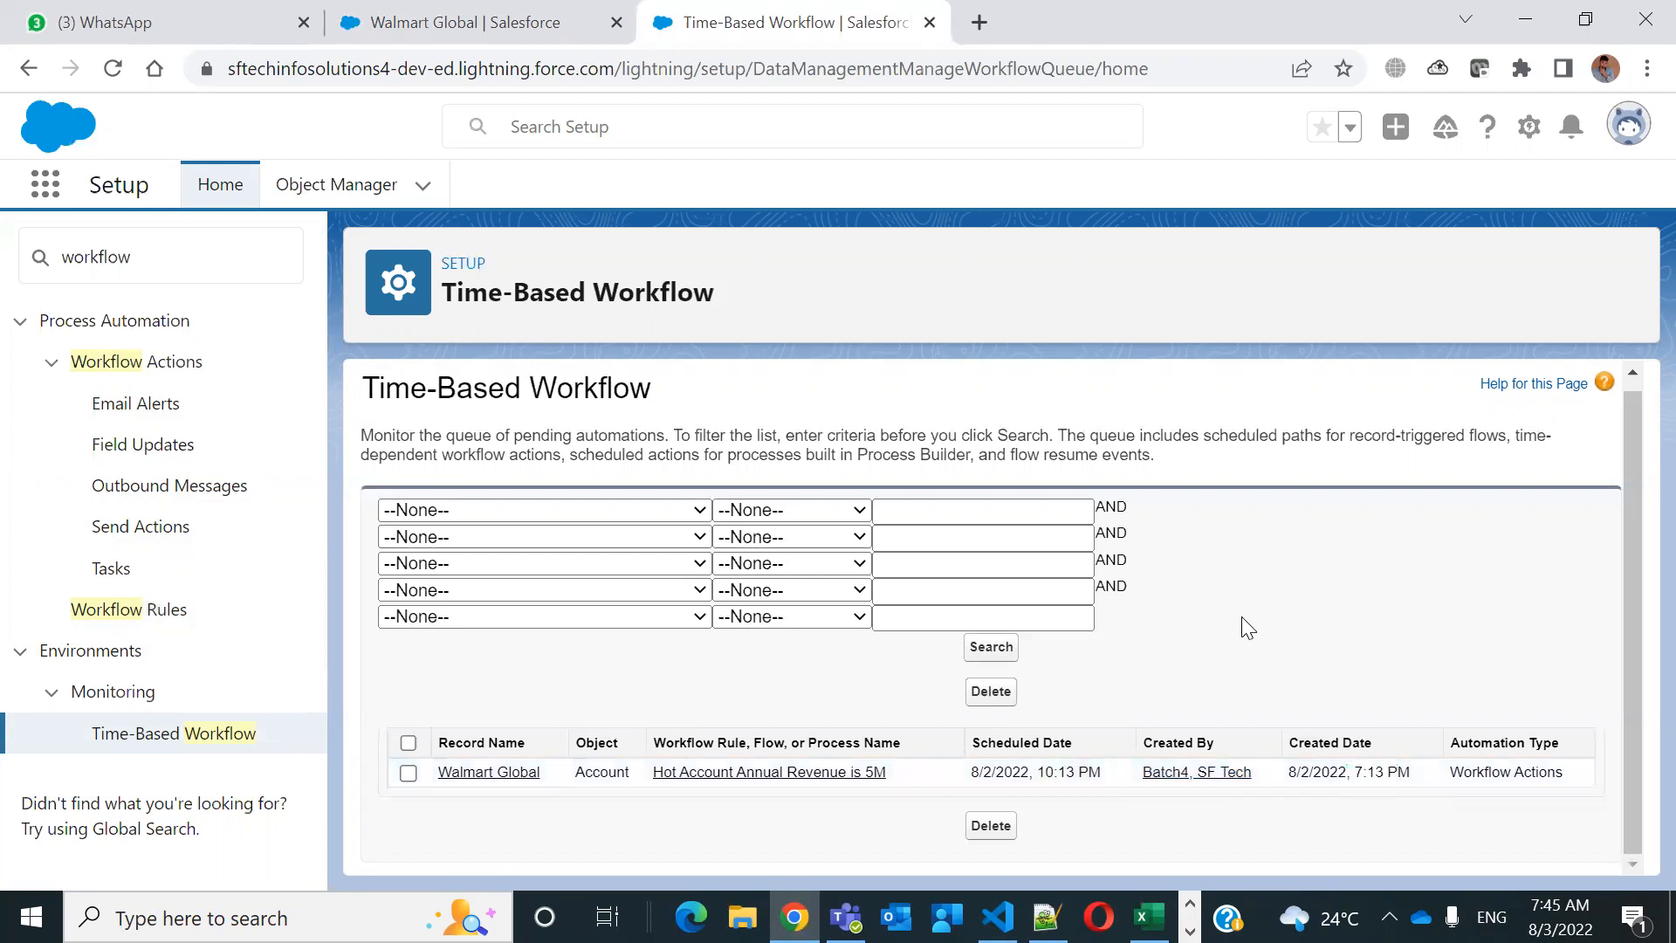
left_click(409, 774)
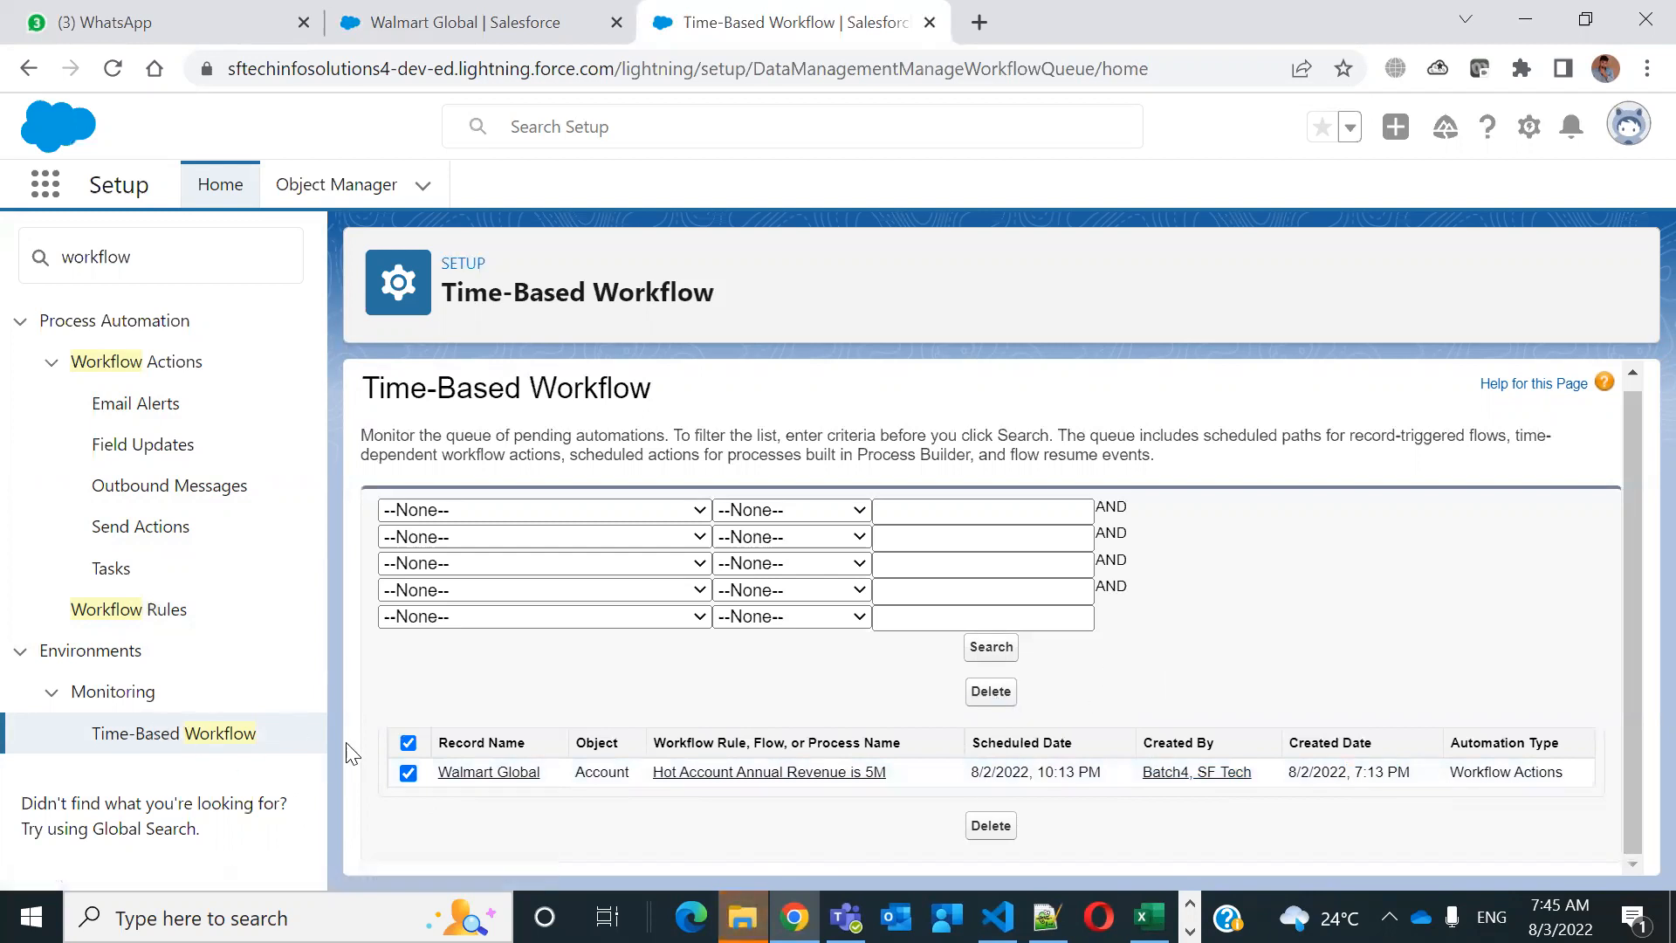
left_click(409, 742)
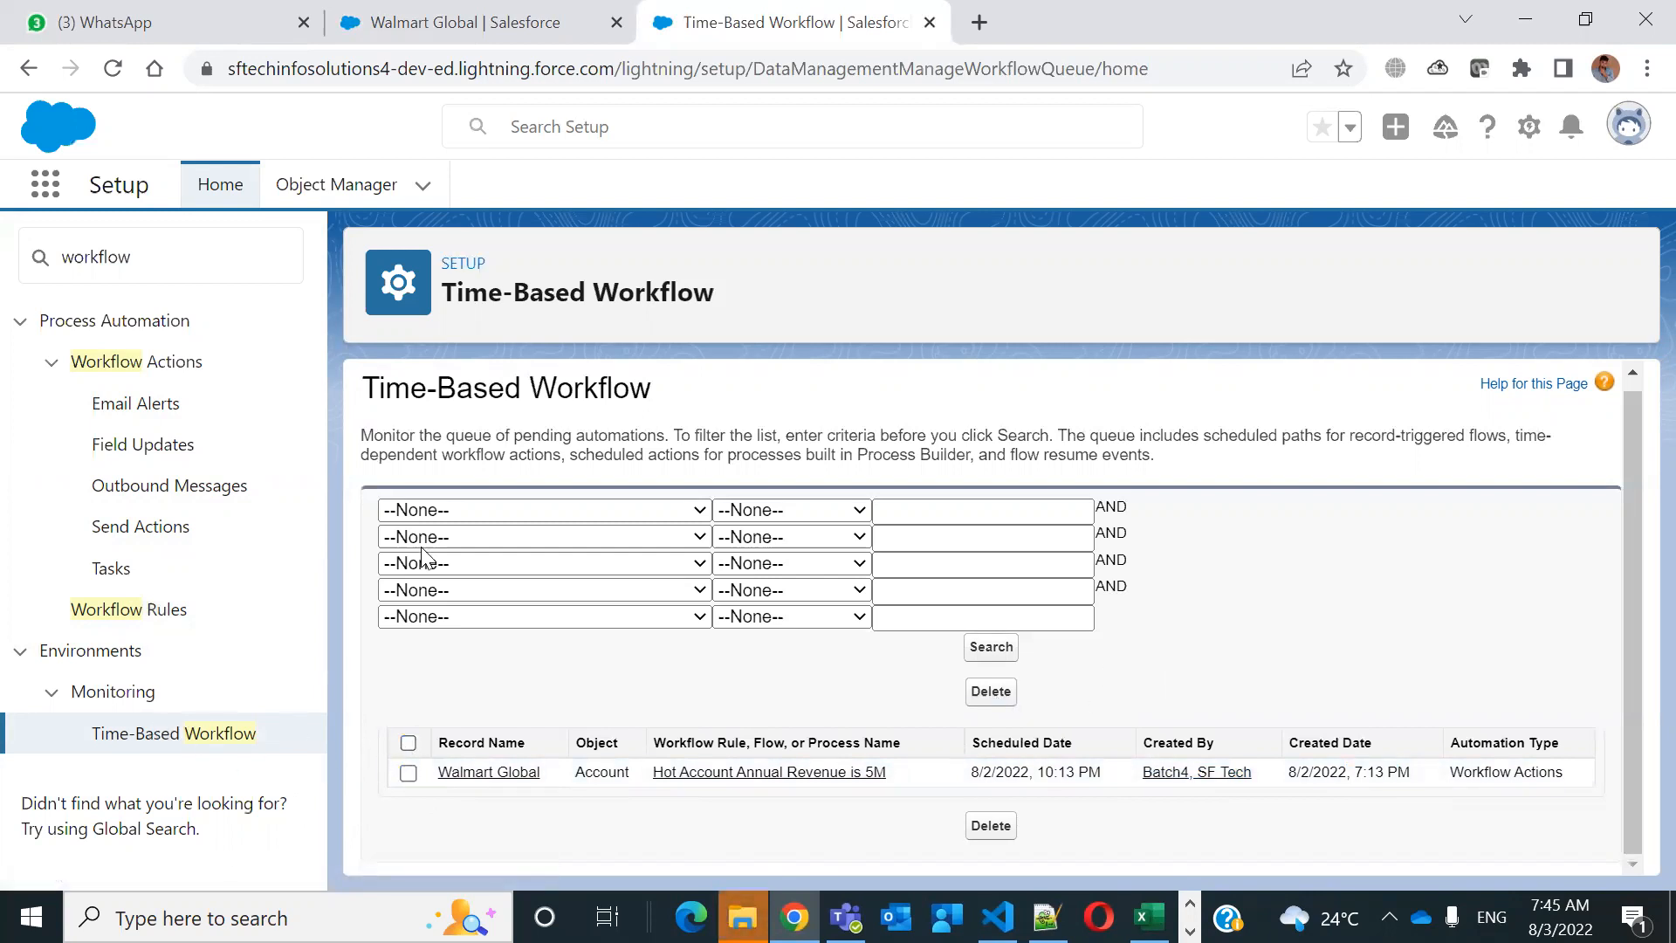
Glance at the Walmart Global account and return to Setup to open the list of all workflow rules
left_click(508, 44)
scroll(695, 416, "up", 5)
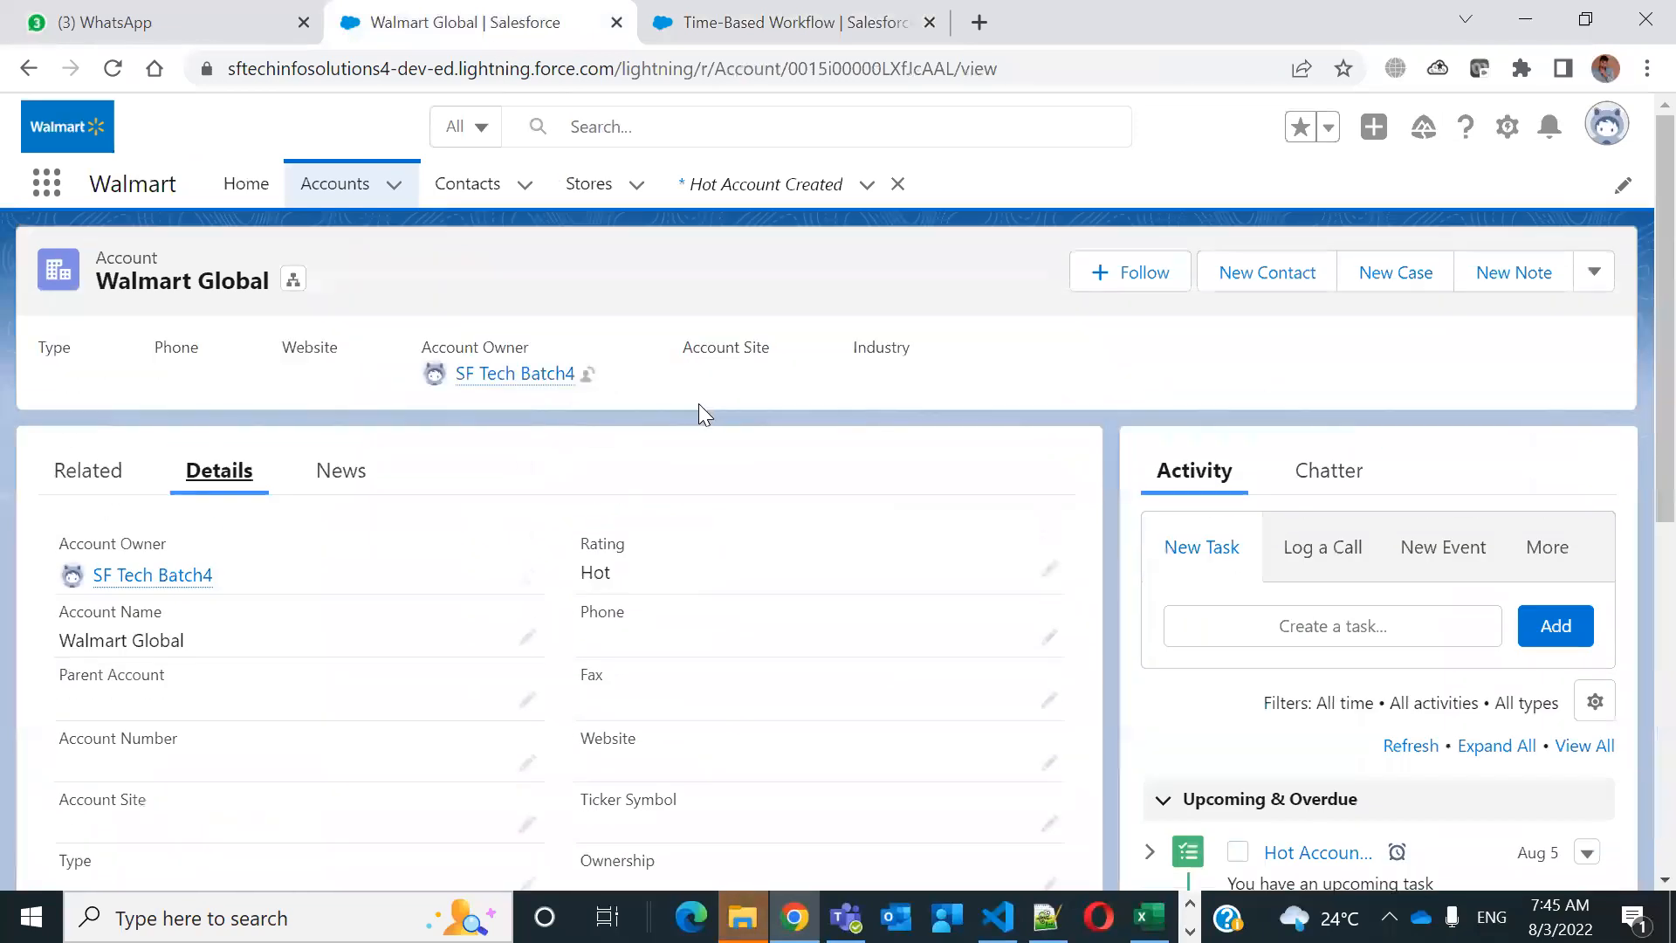
left_click(710, 43)
left_click_drag(139, 256, 5, 262)
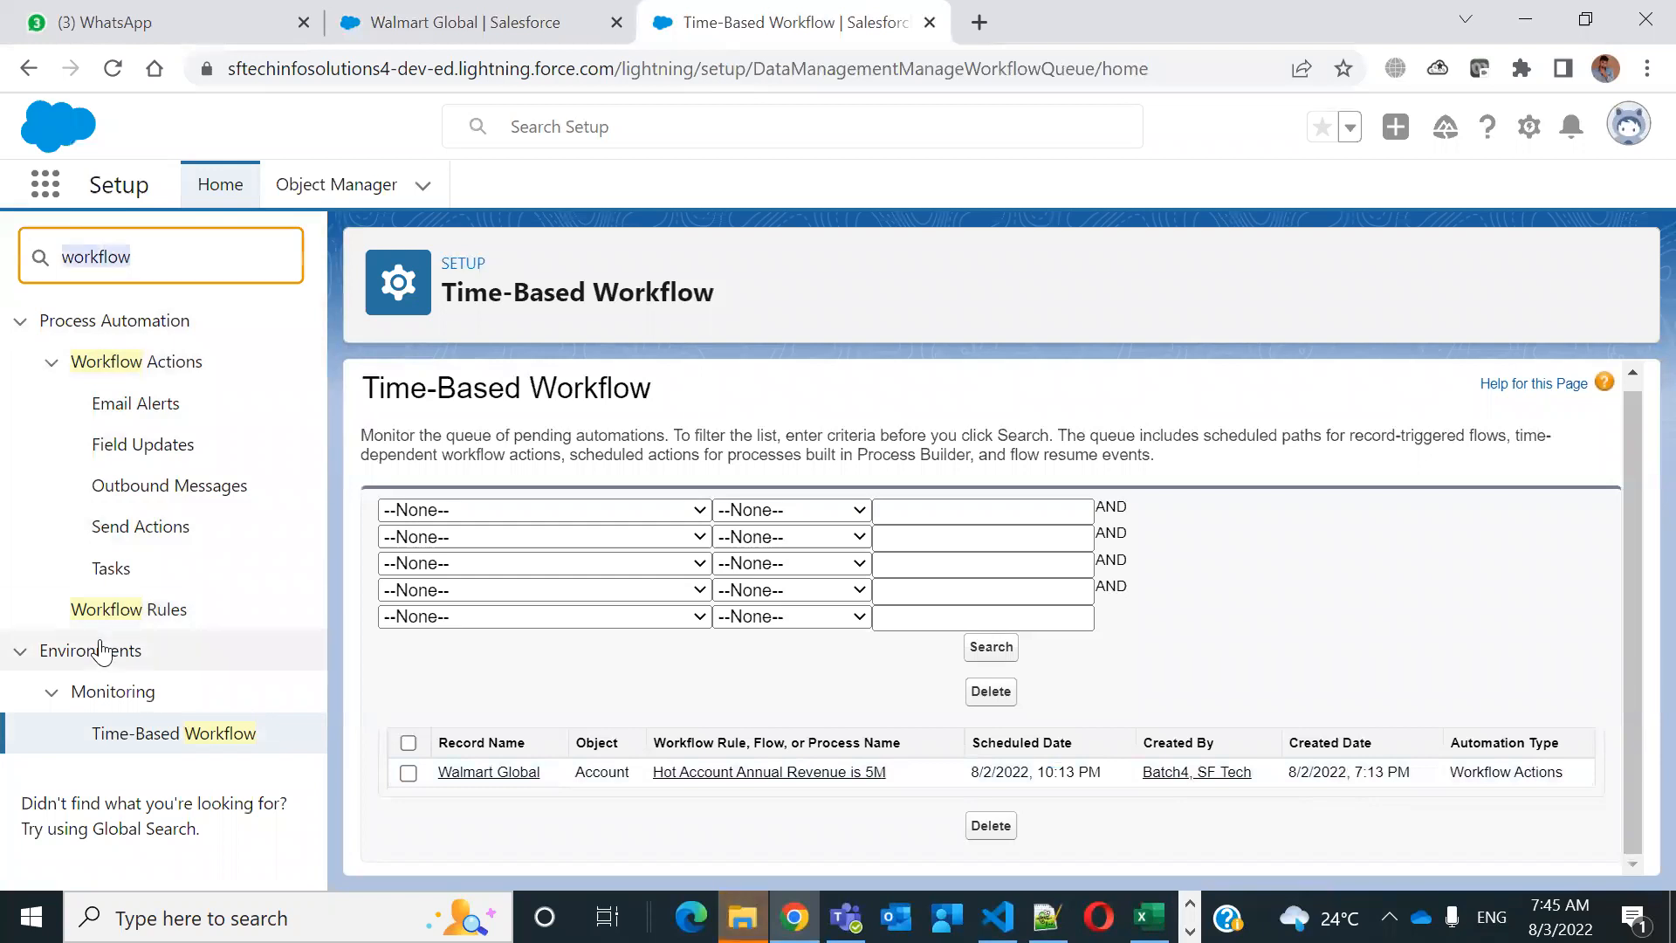
left_click(140, 610)
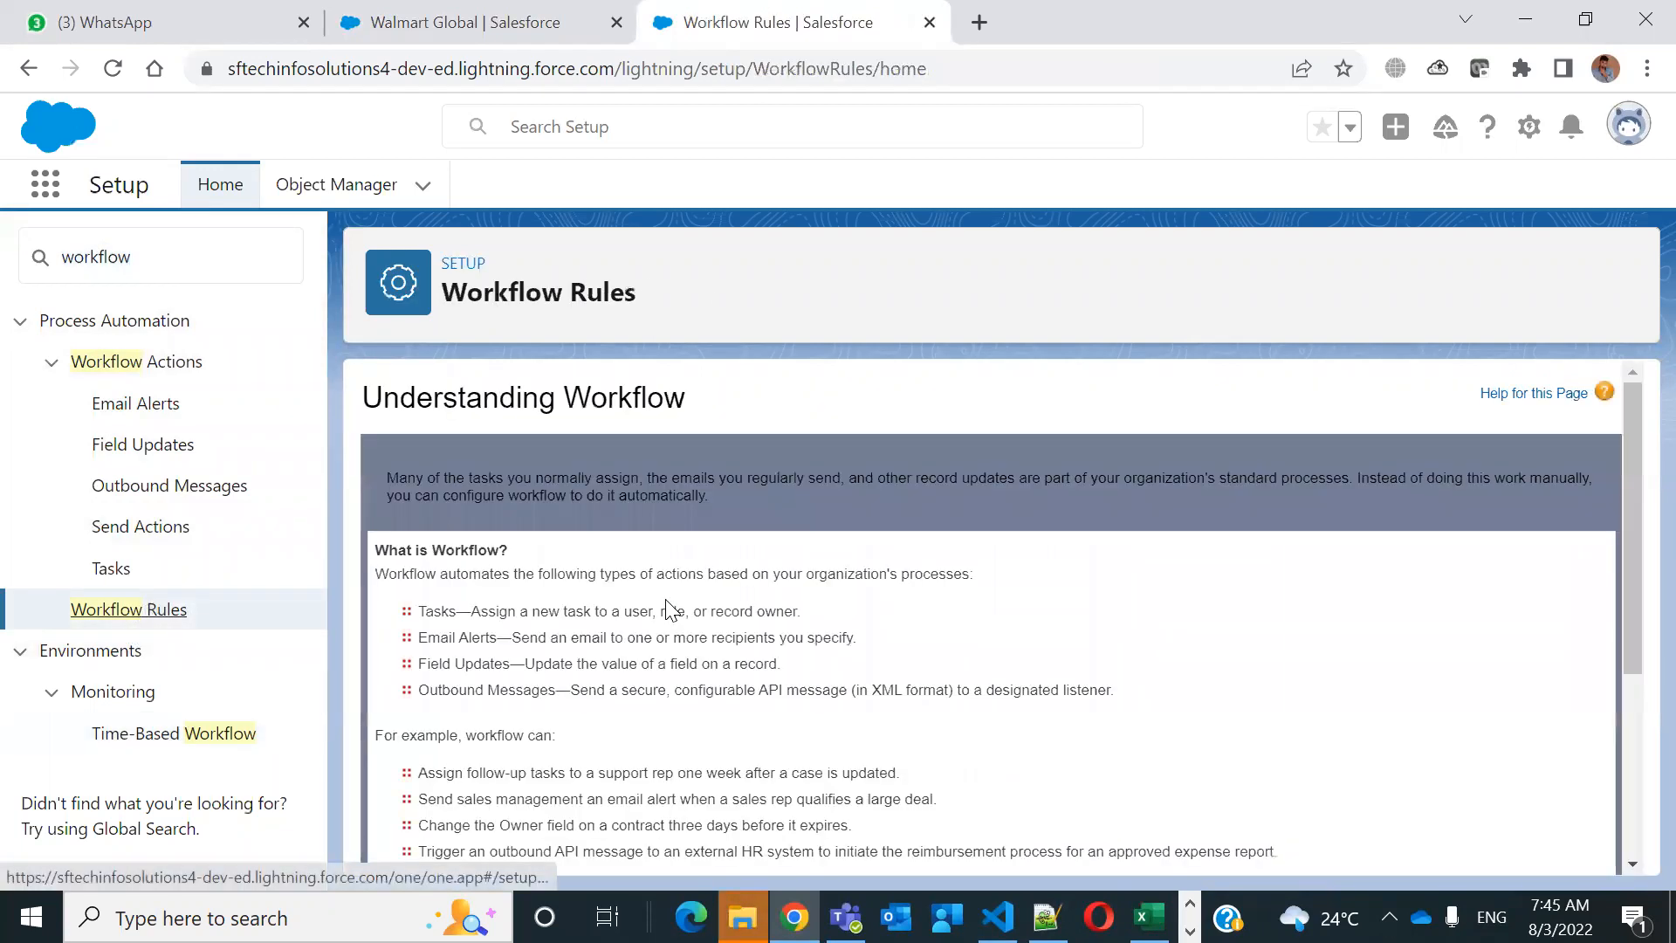
scroll(666, 606, "down", 5)
left_click(414, 774)
left_click(408, 810)
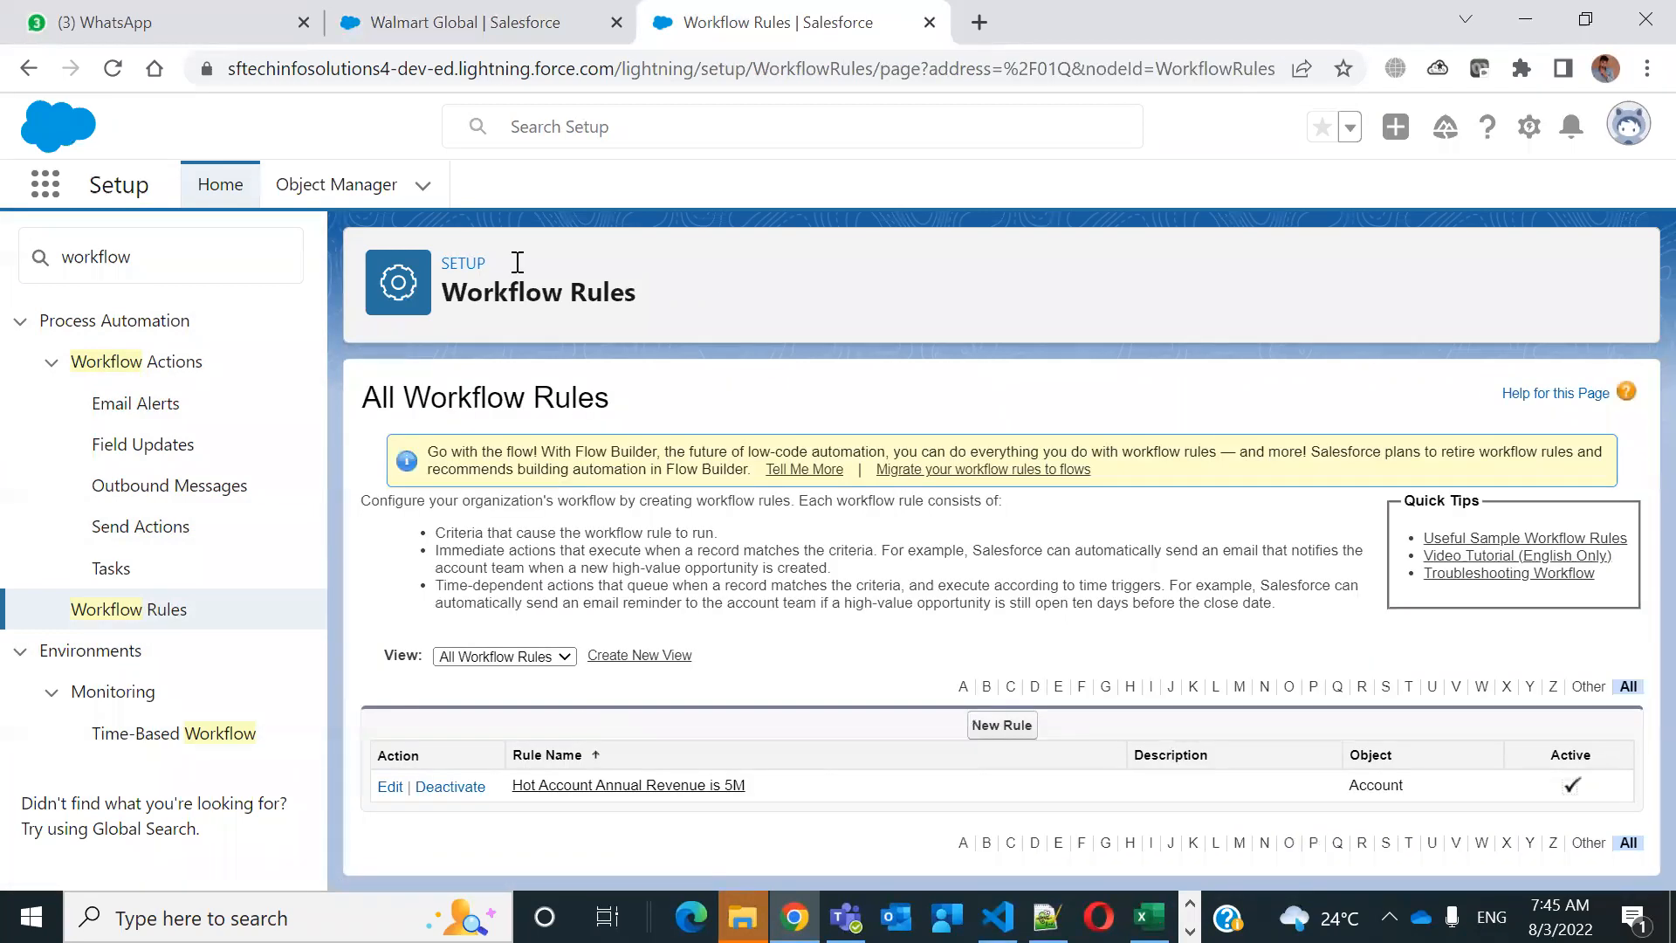
Open Setup in a new browser tab and go to the Account object in Object Manager
left_click(457, 39)
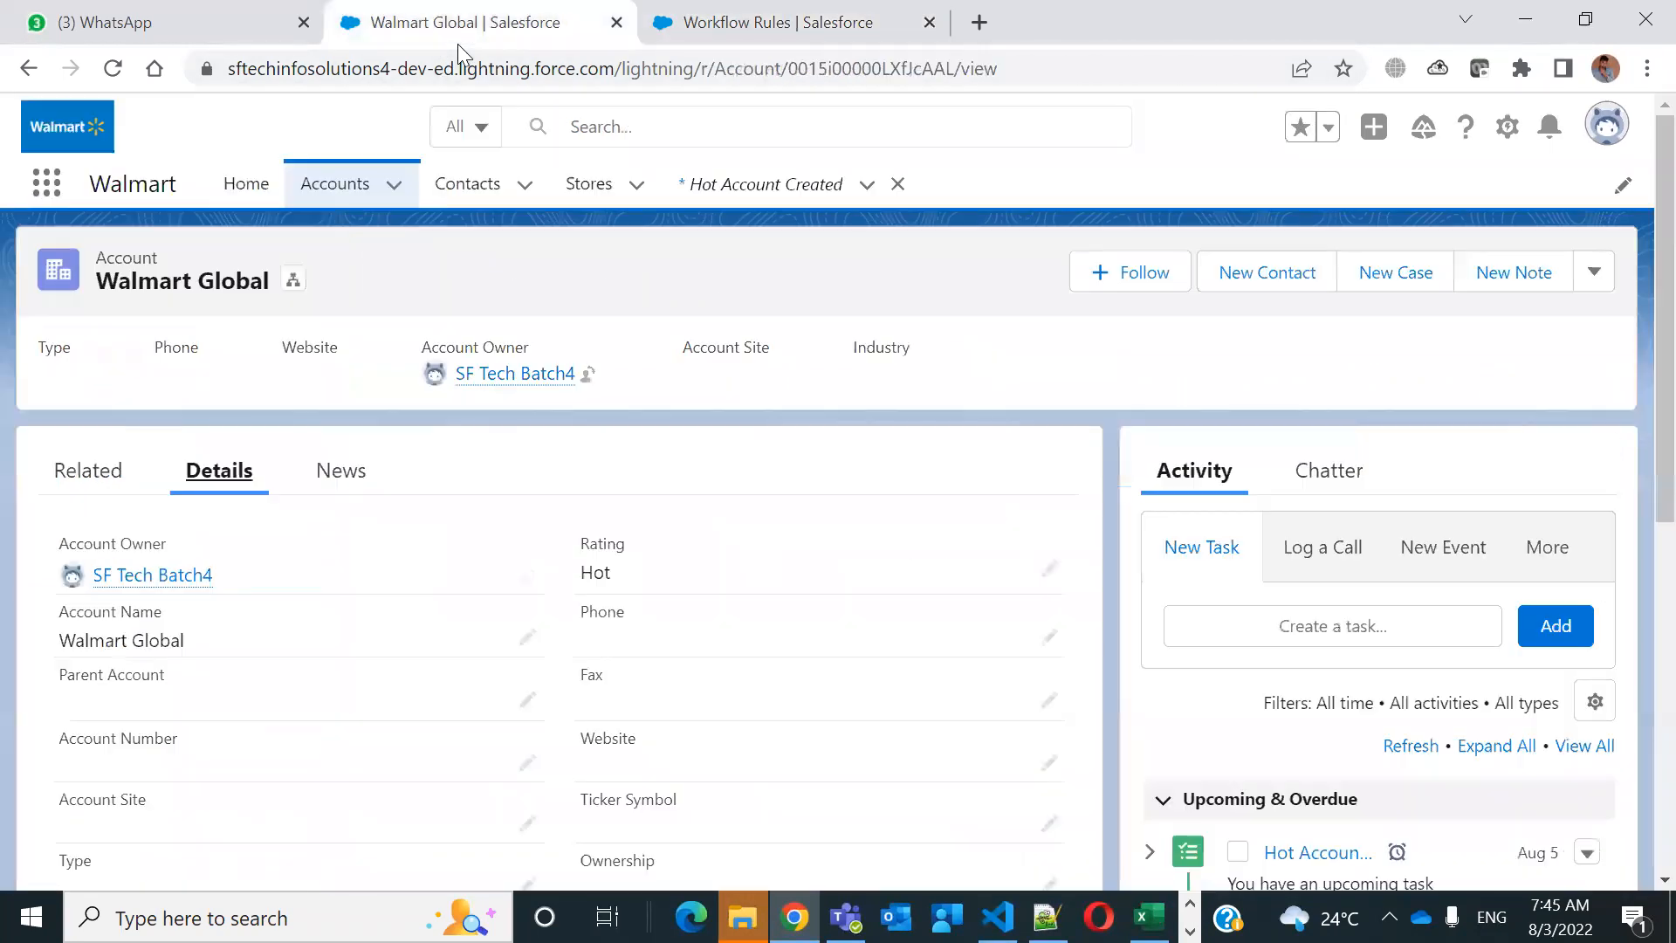
left_click(682, 38)
left_click(1529, 126)
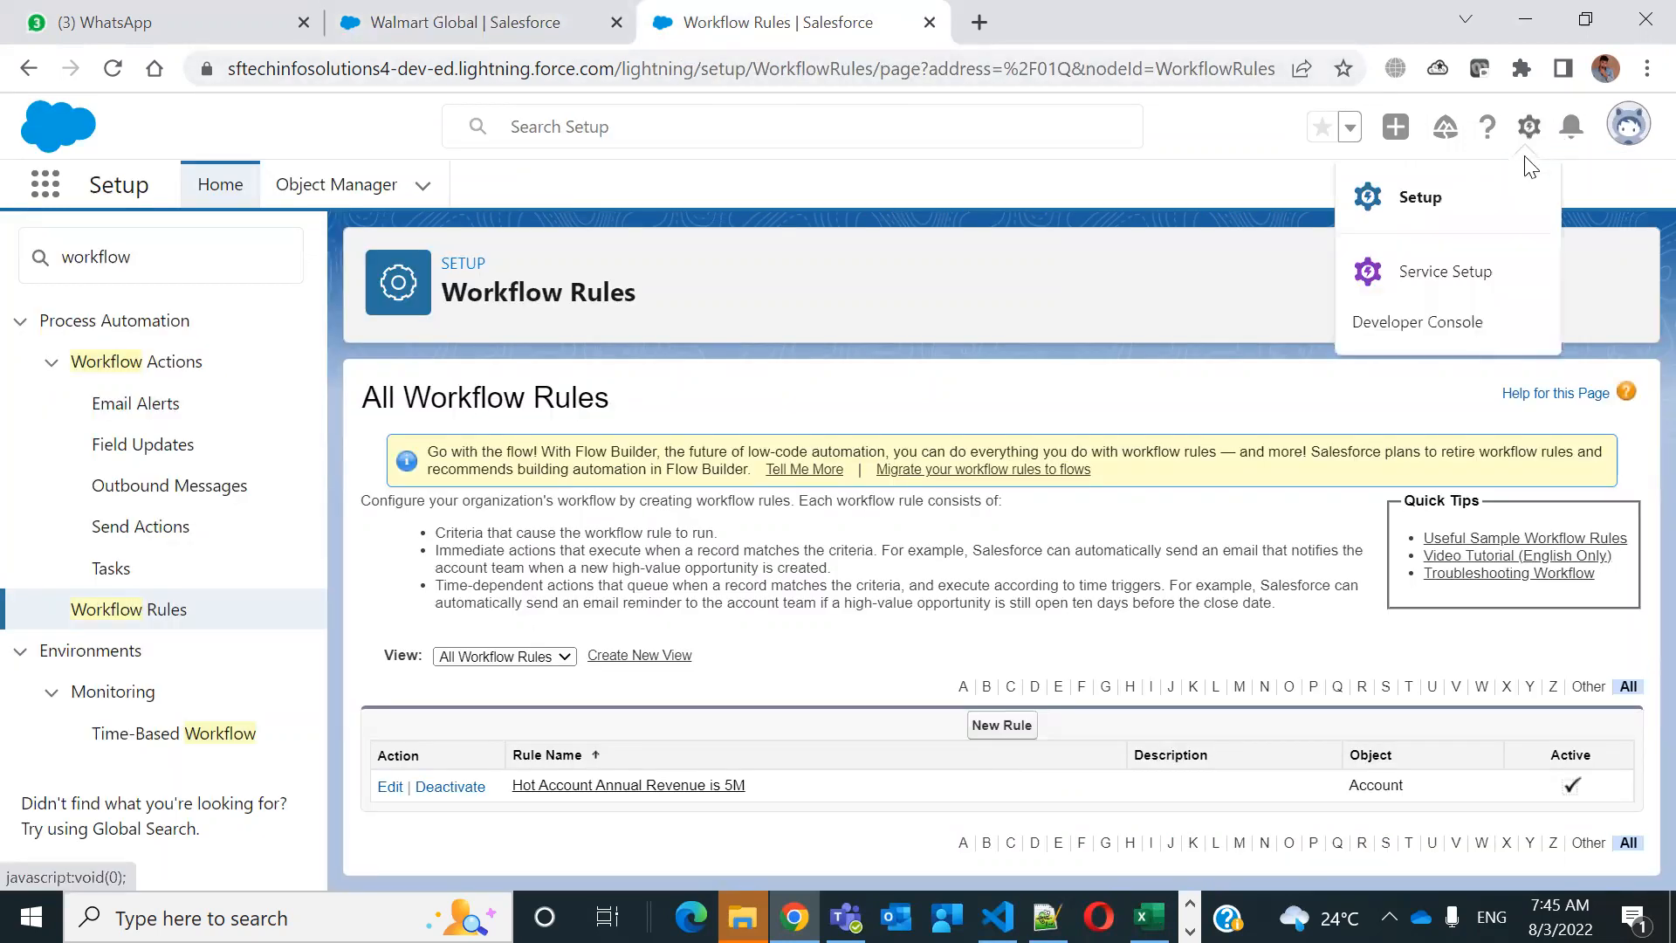
left_click(1440, 200)
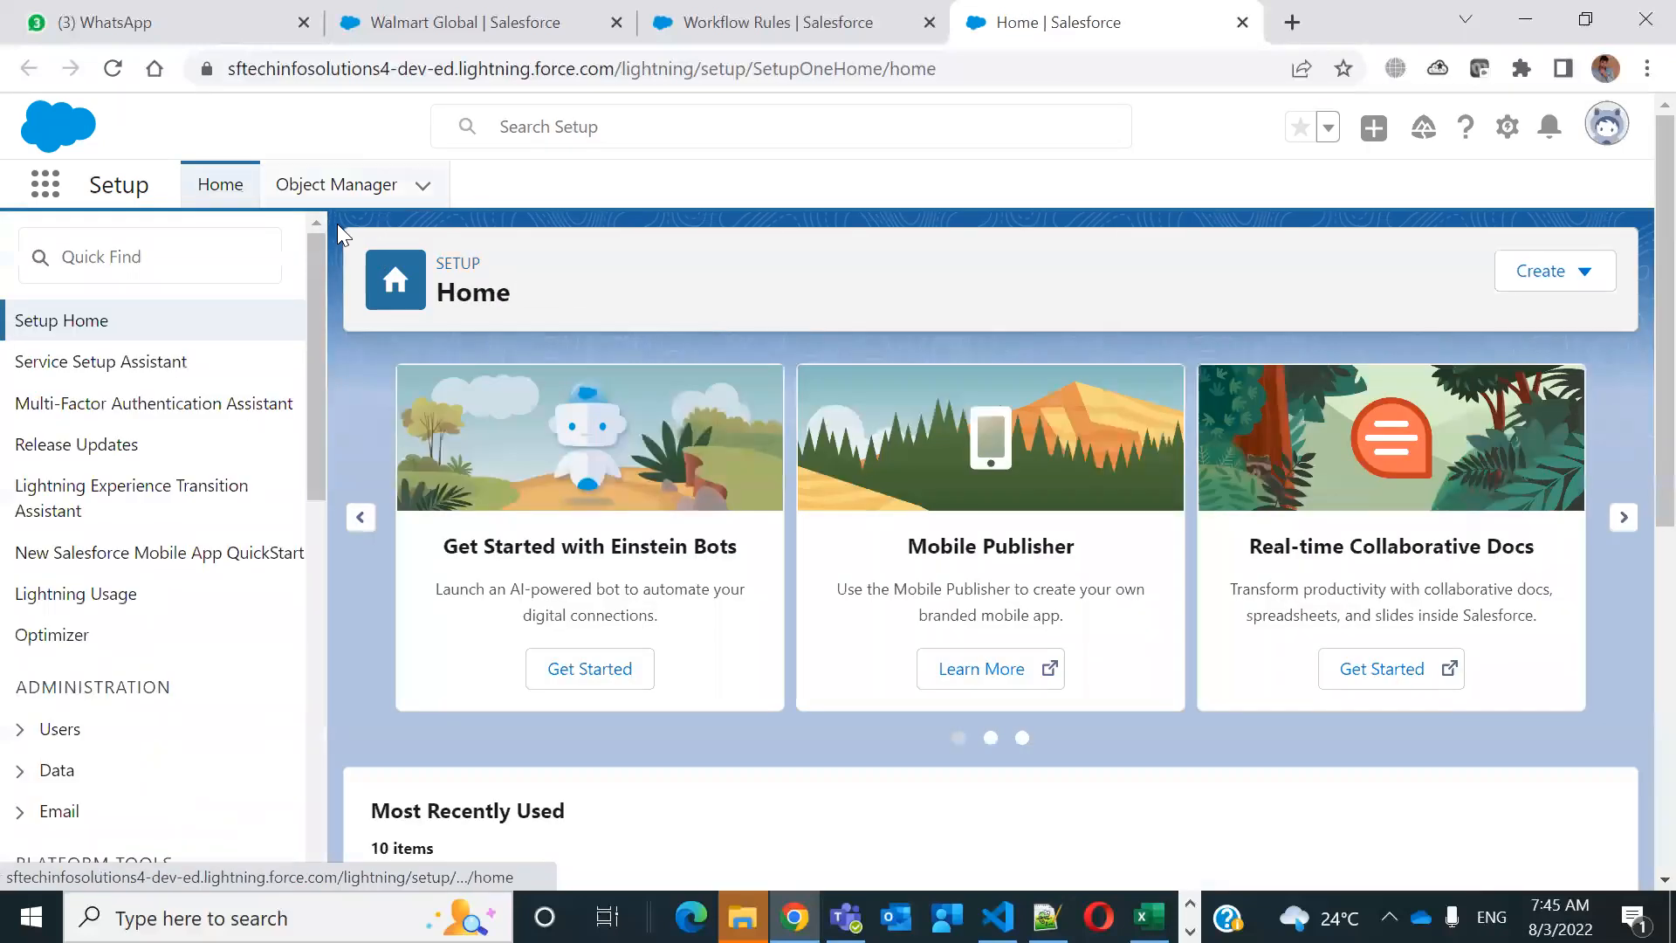
left_click(338, 196)
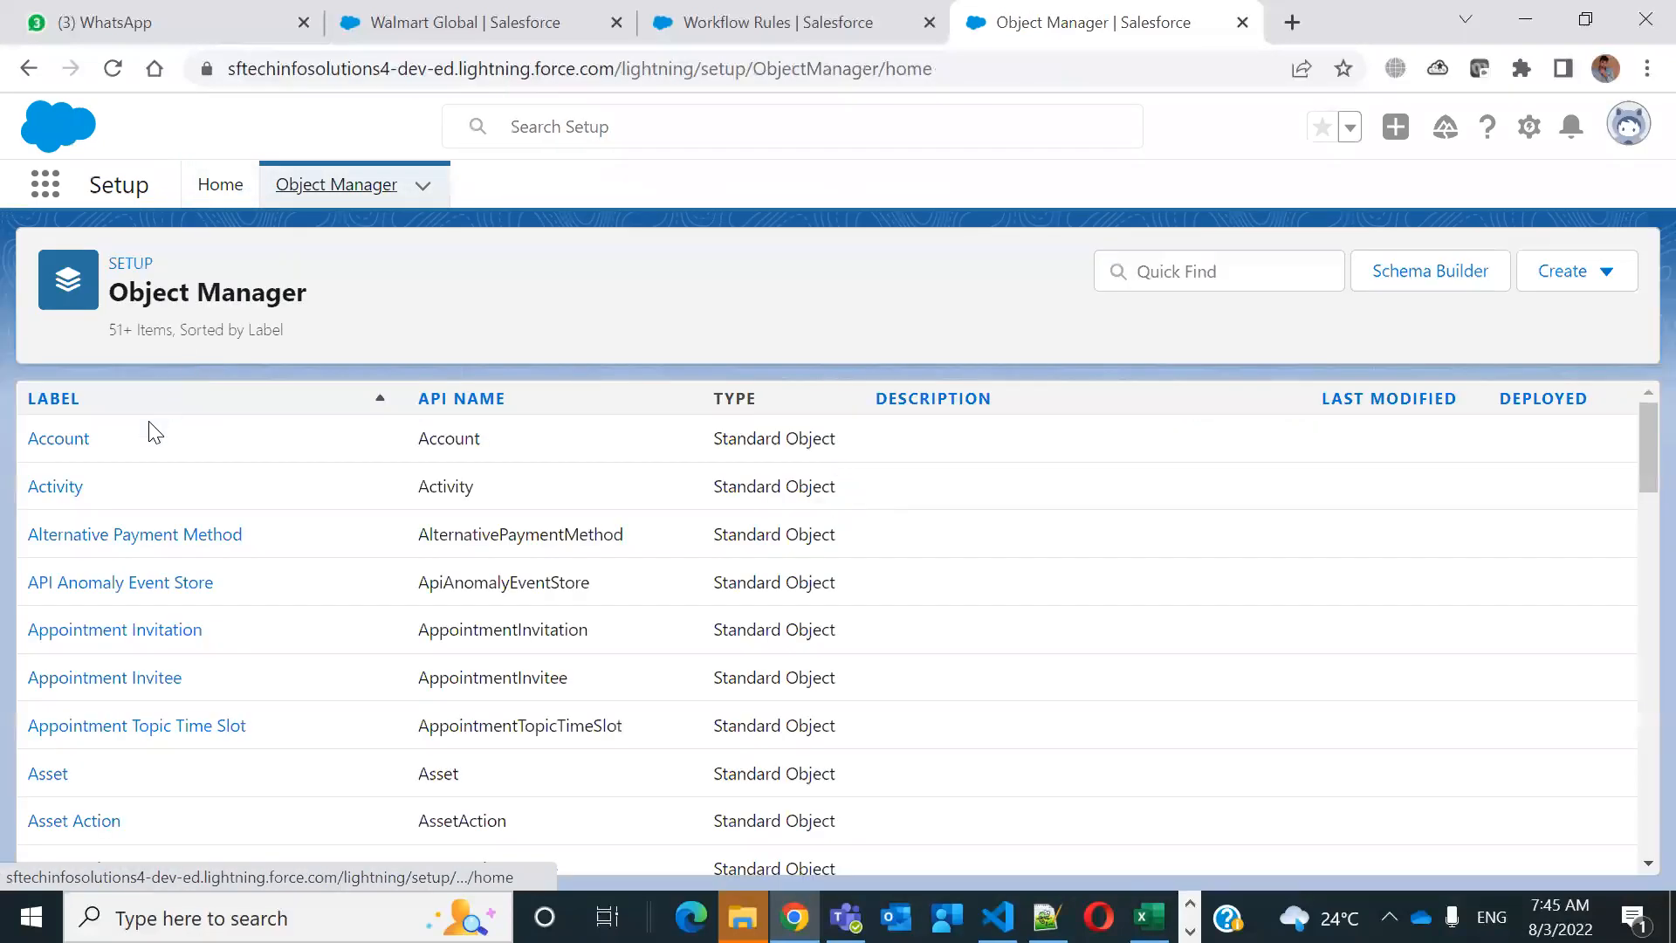
left_click(63, 441)
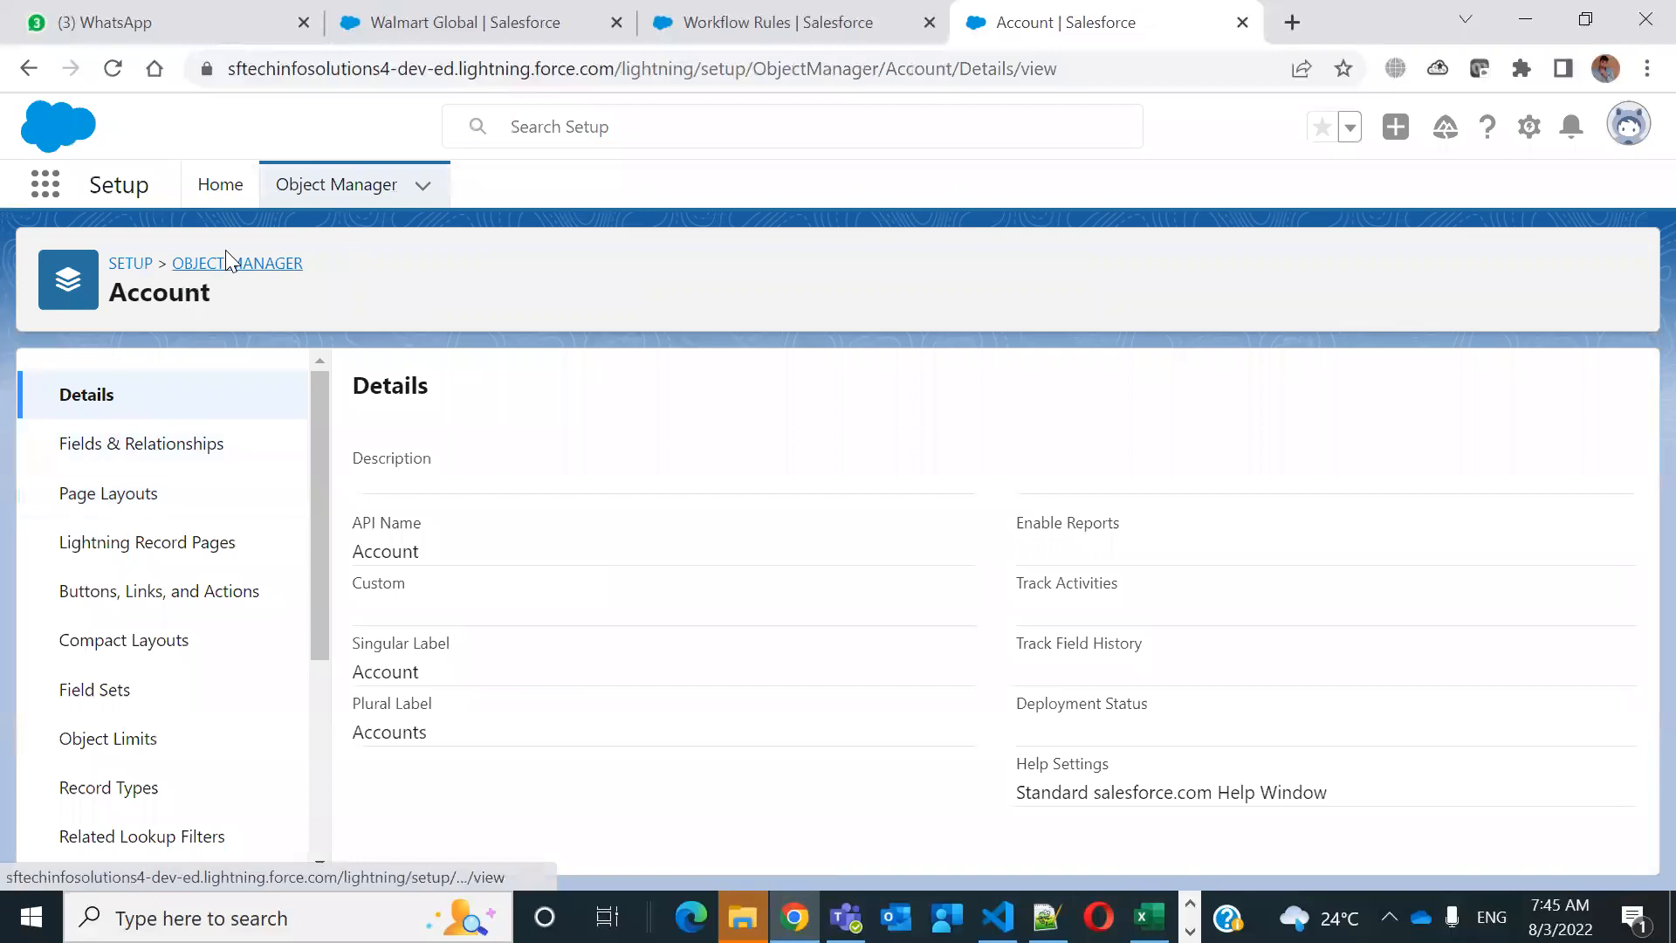
Open the Account object's Object Limits and examine the usage and limit for Active Workflow Rules
scroll(187, 692, "down", 4)
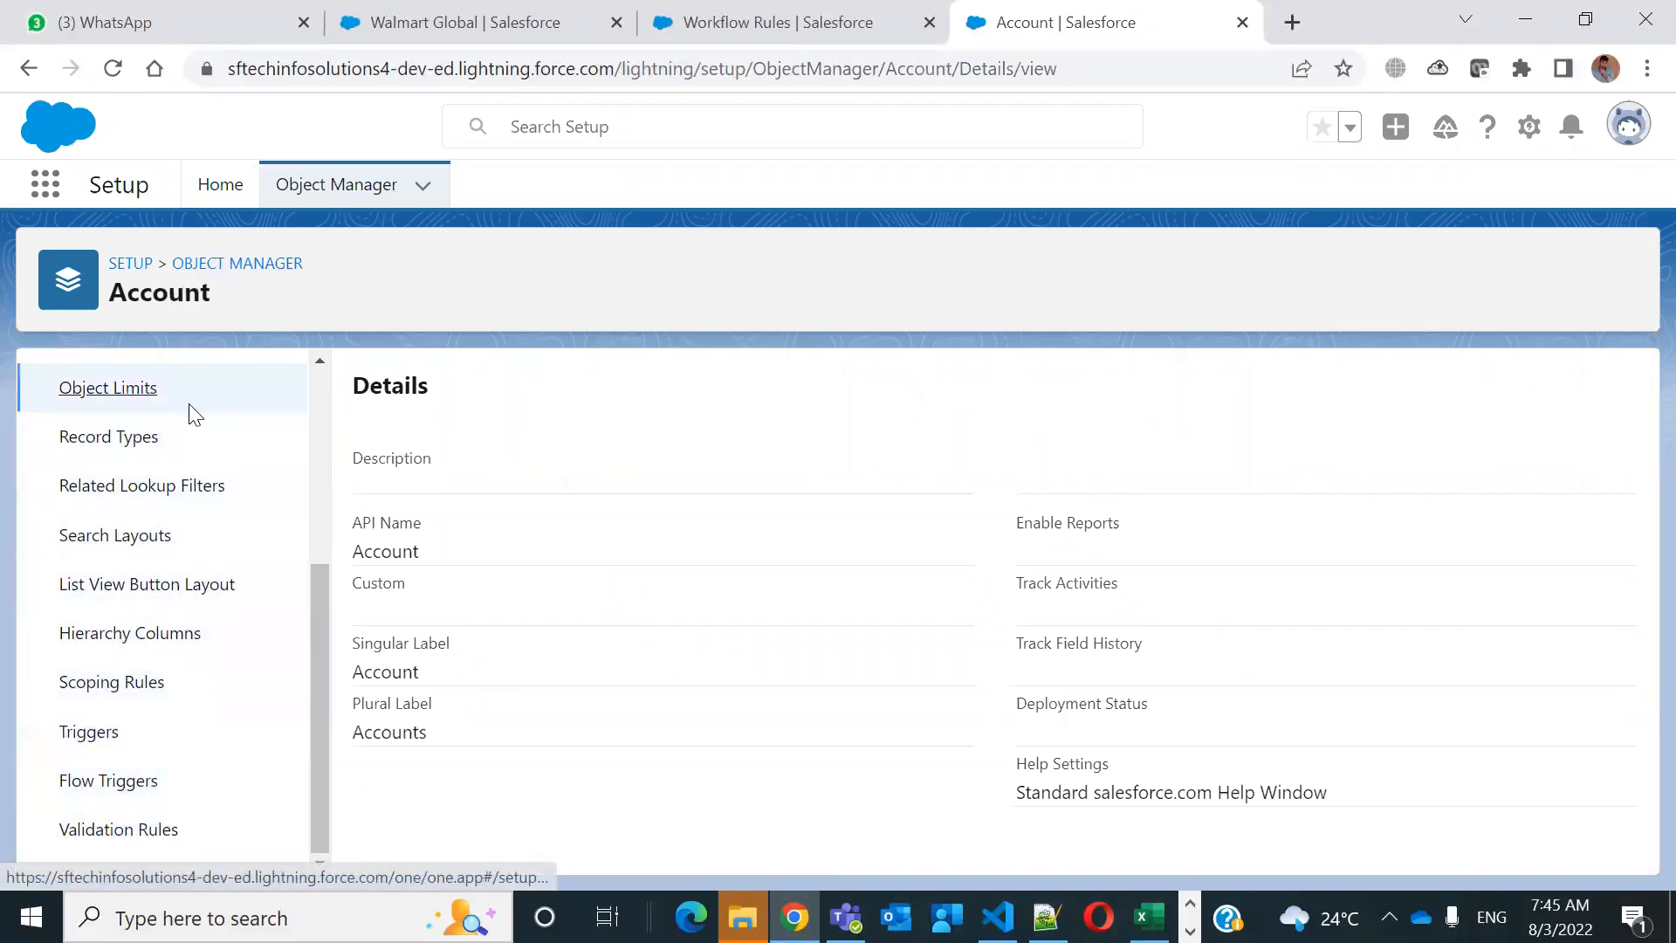
left_click(107, 388)
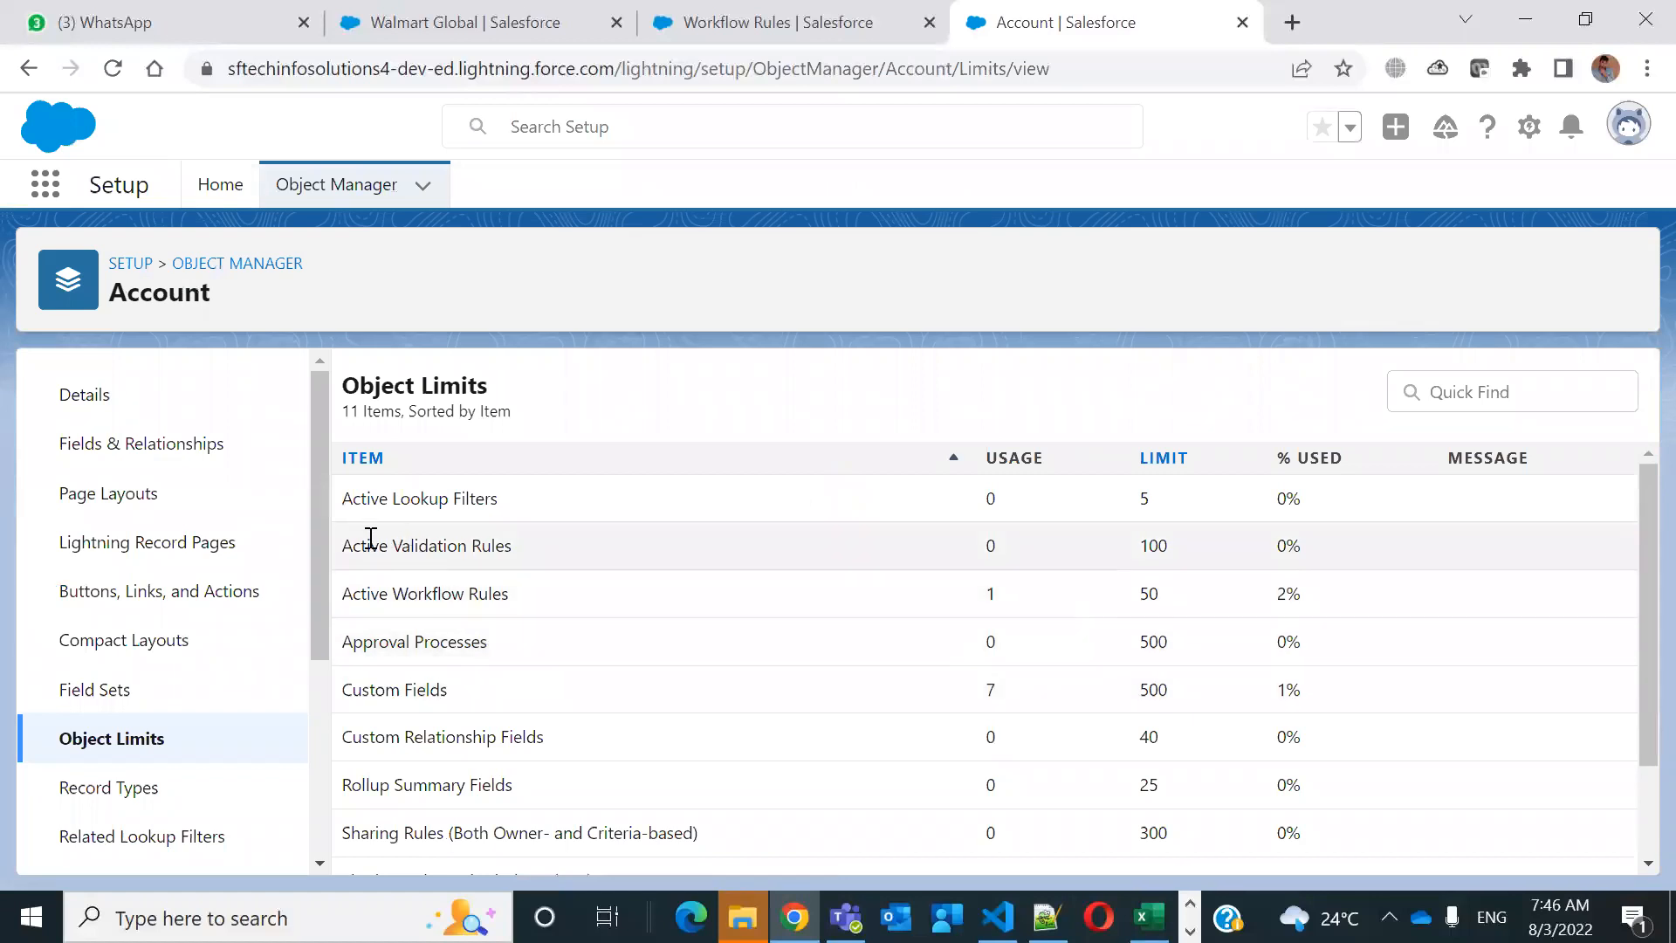
left_click_drag(348, 585, 715, 594)
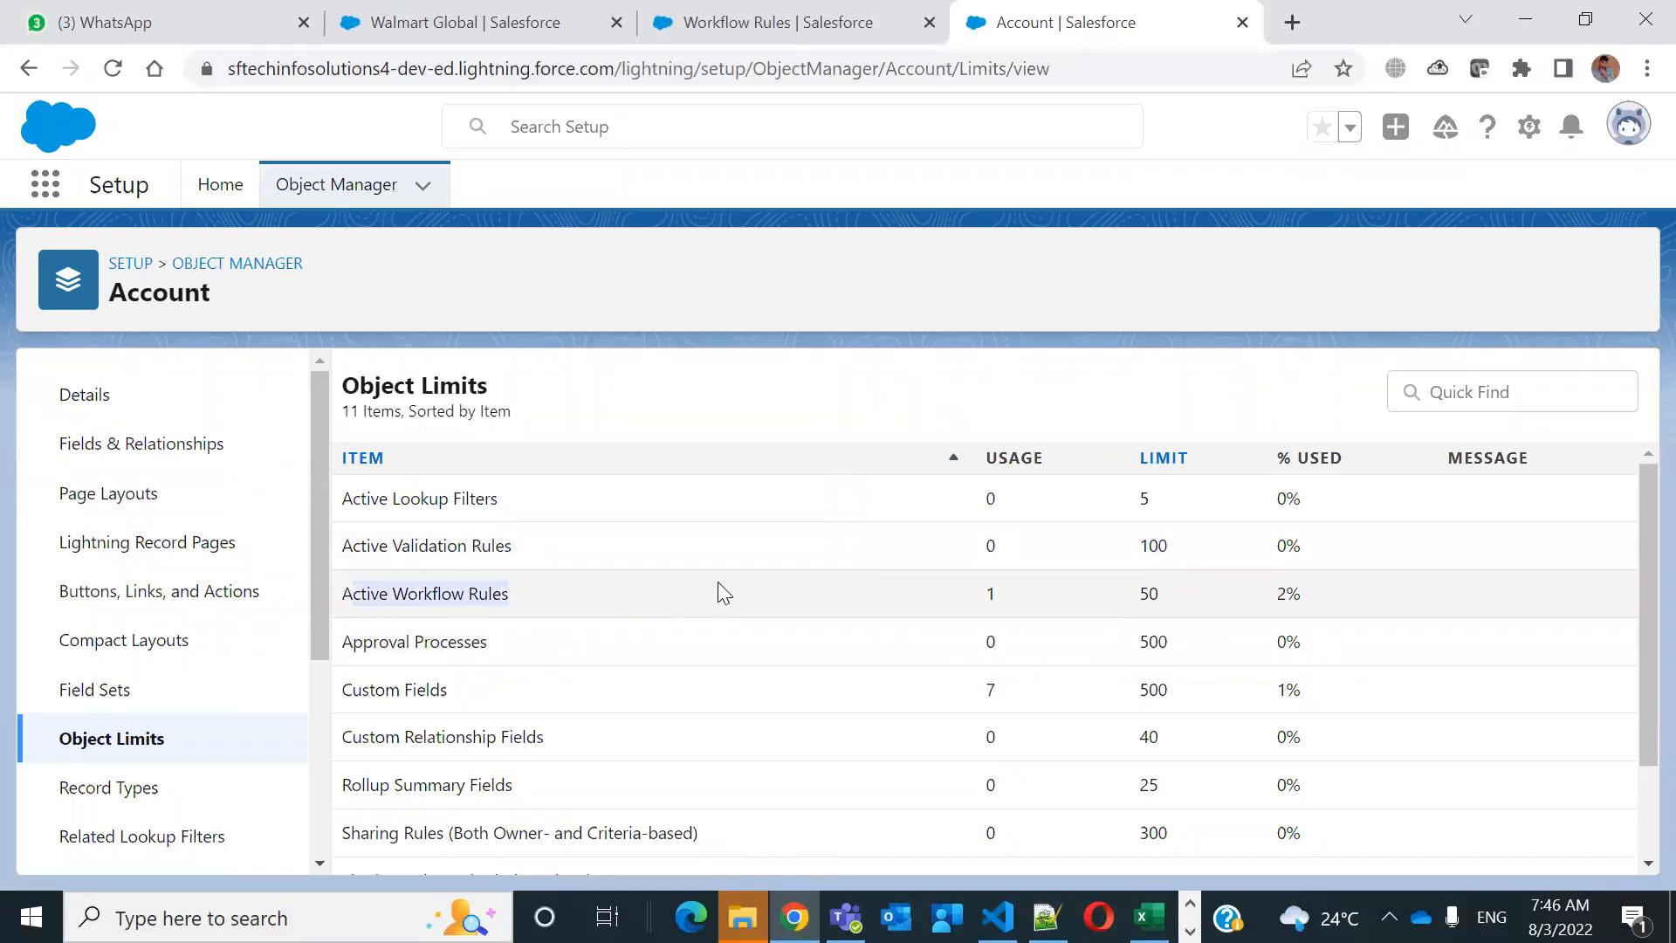
left_click(1169, 585)
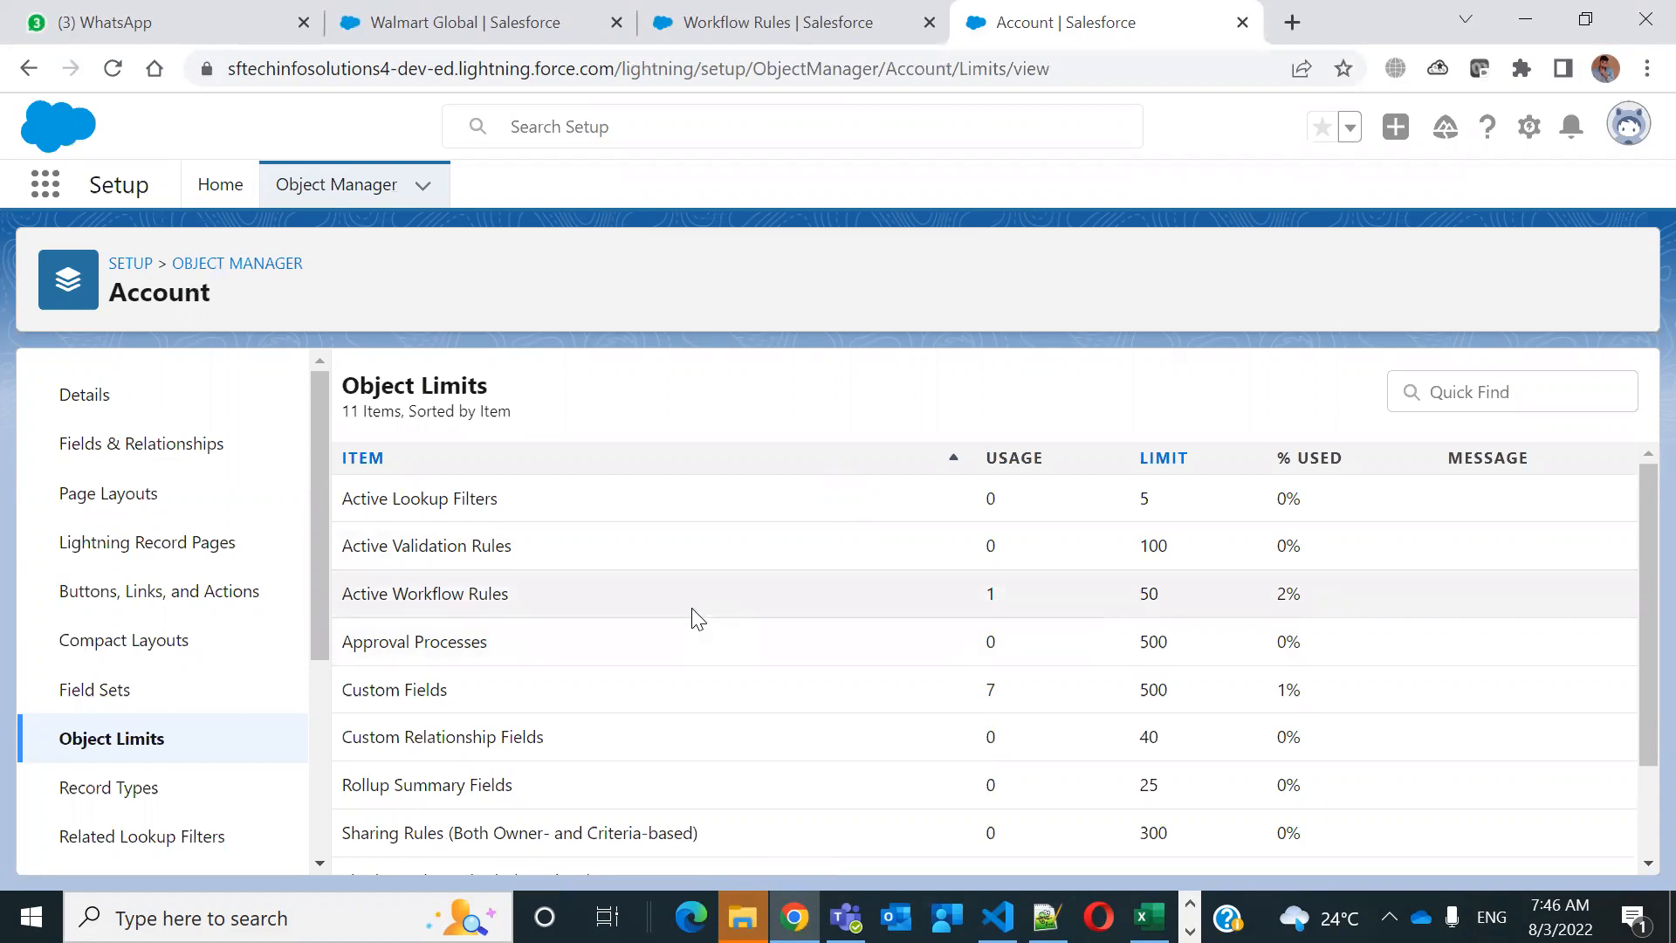
left_click_drag(1182, 587, 1102, 588)
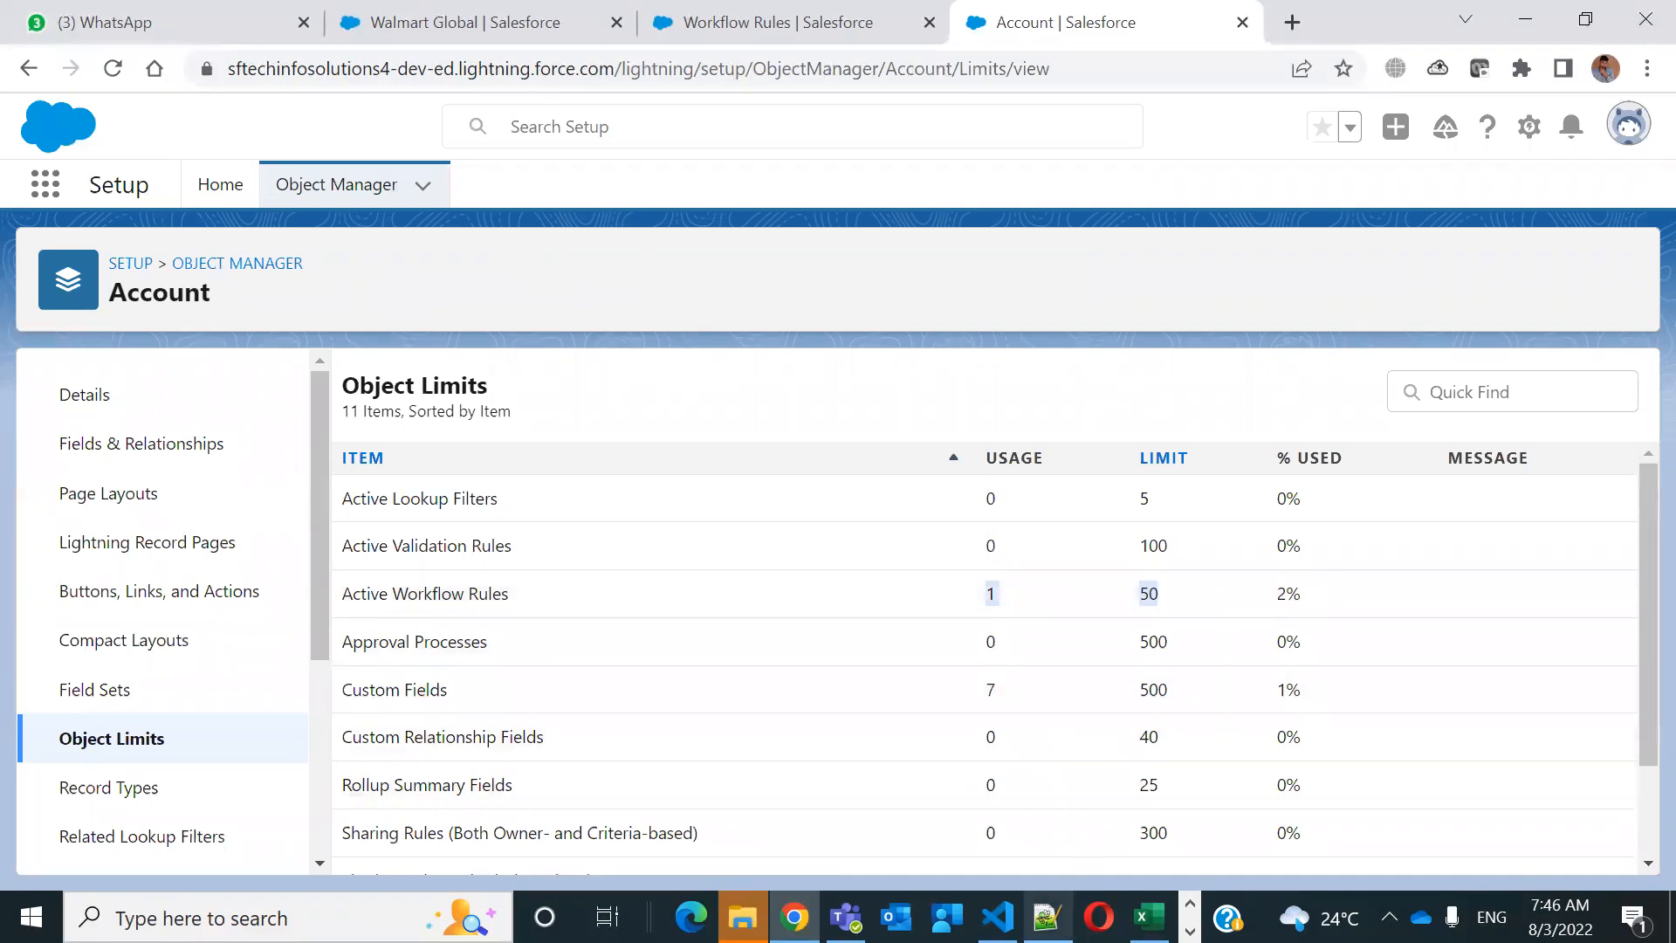
Check the Process Builder item in the Notepad++ automation tools notes and switch to the Book1 workbook in Excel
left_click(1047, 917)
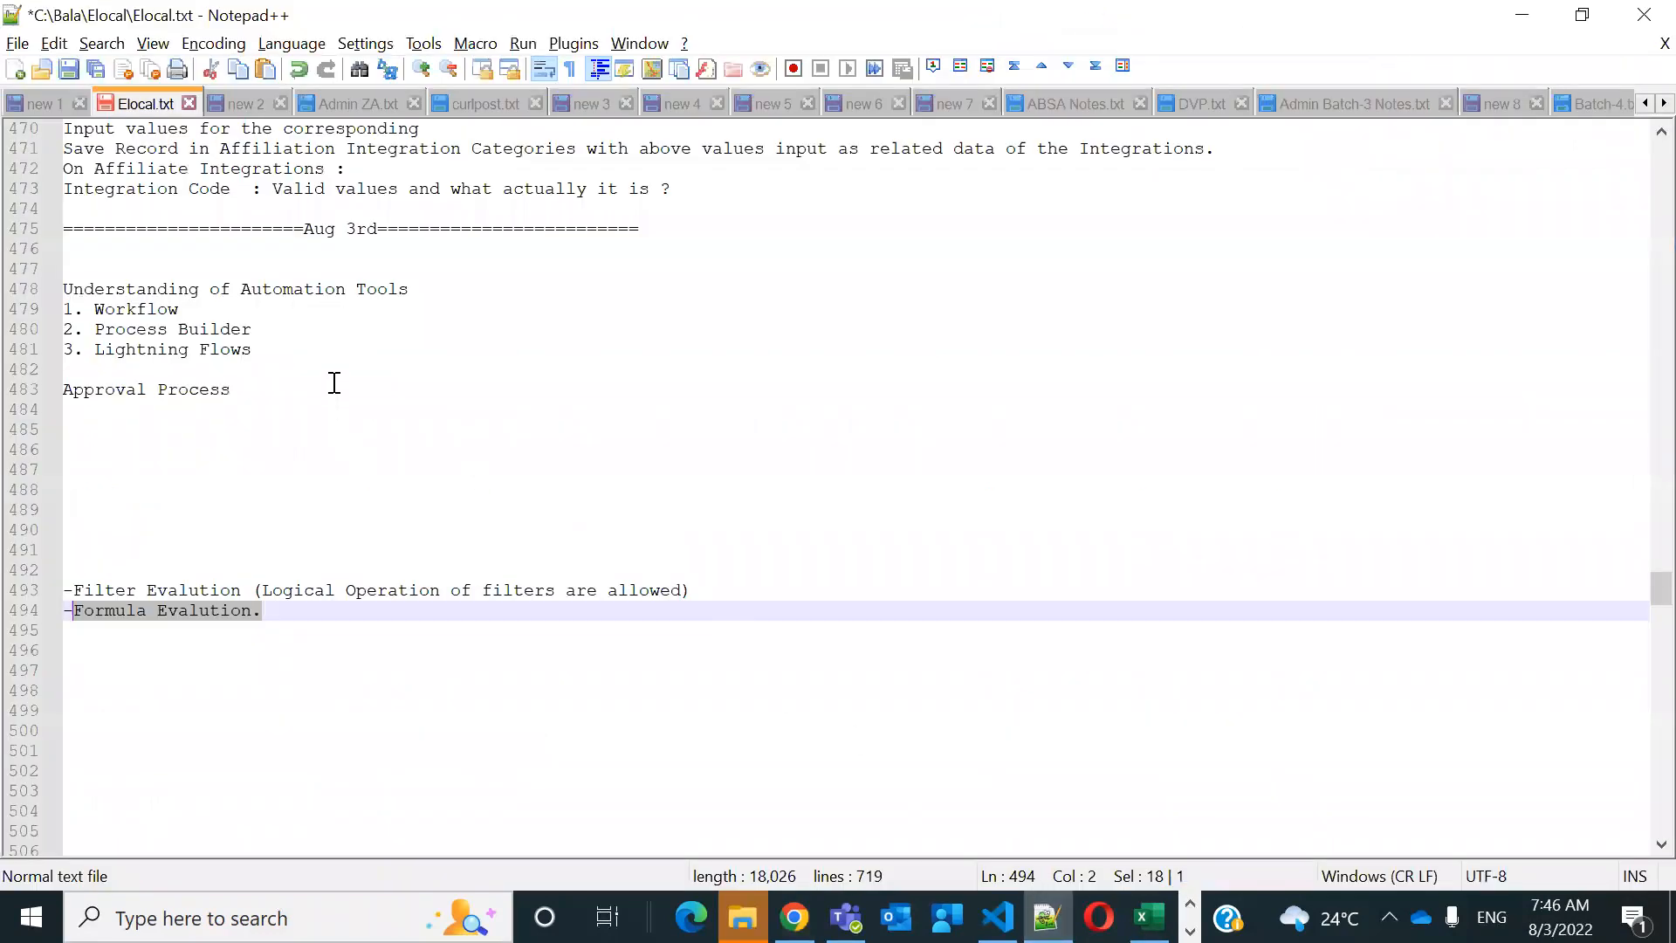
left_click_drag(95, 328, 231, 329)
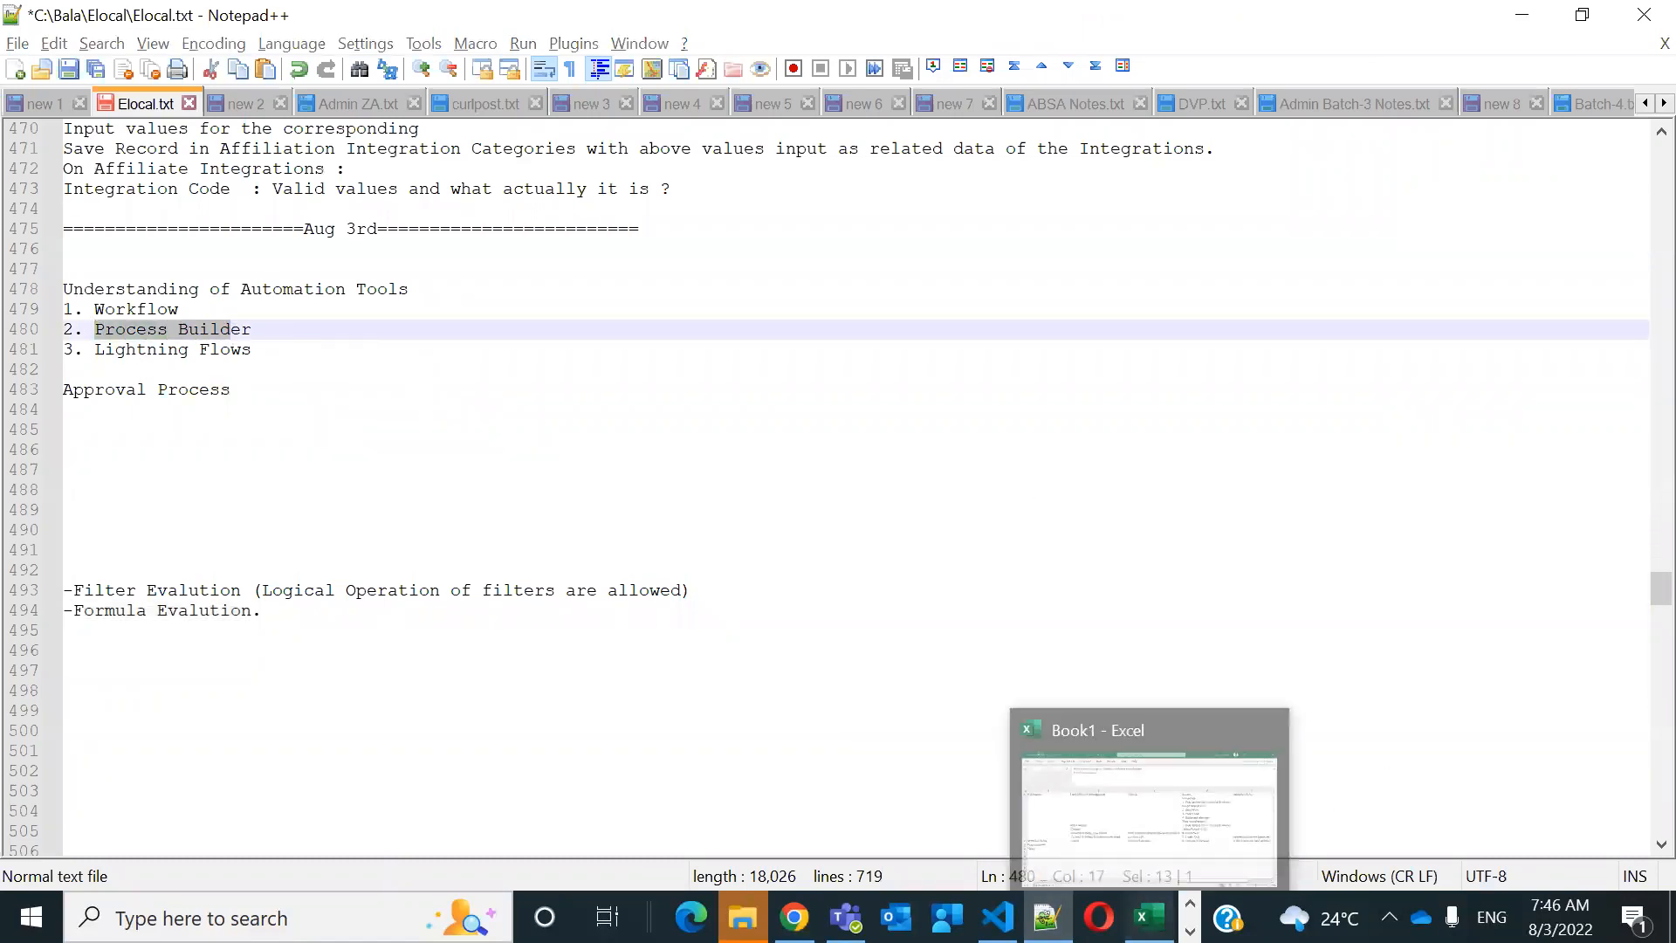
key("alt+Tab")
Enter "When Platform Event Fired" and "Called from Another Process Builder" on separate lines in Process Builder's Entry cell B3
left_click(220, 609)
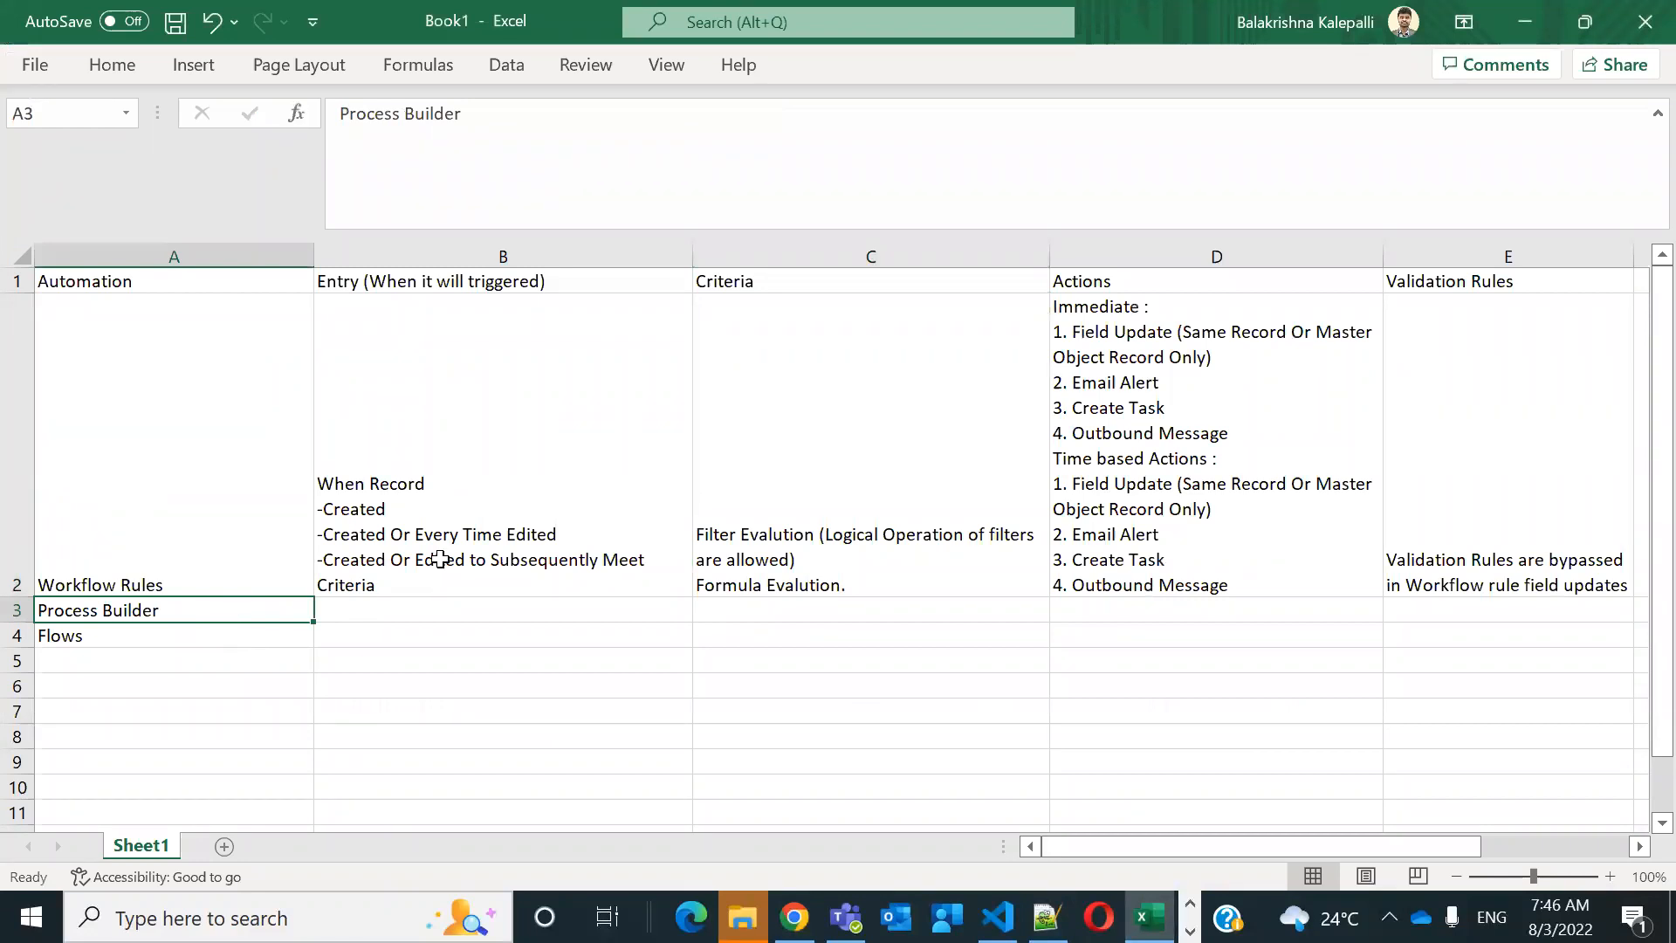
double_click(434, 609)
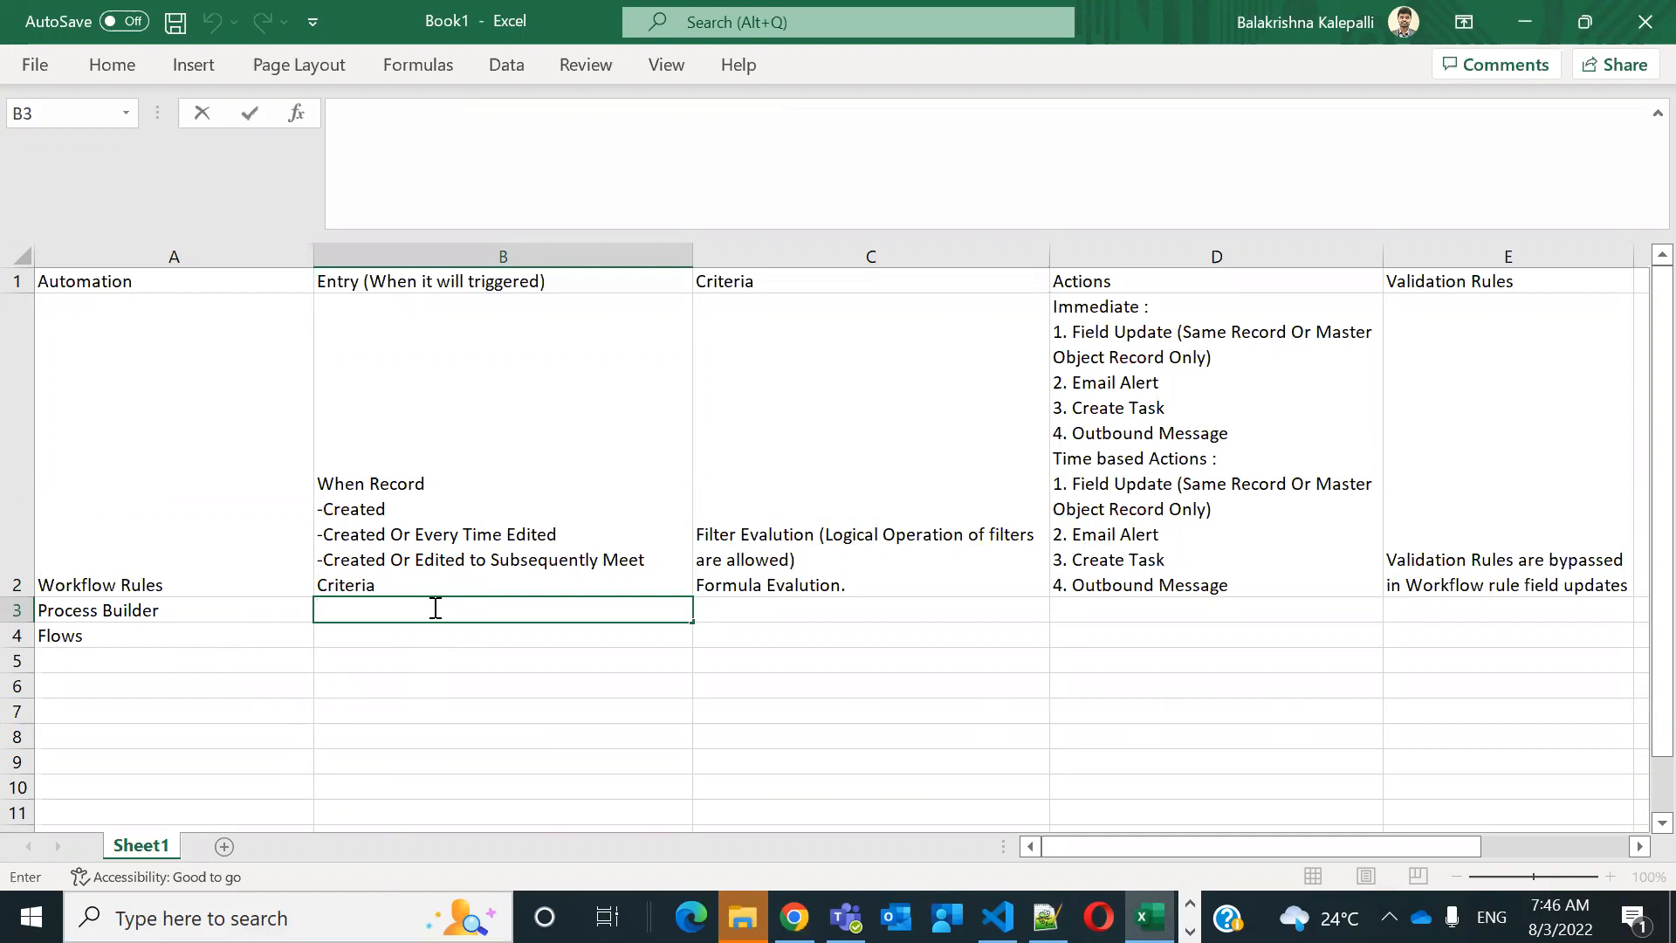
type("When Record -Created -Created Or Every Time Edited -Created Or Edited to Subsequently Meet Criteria")
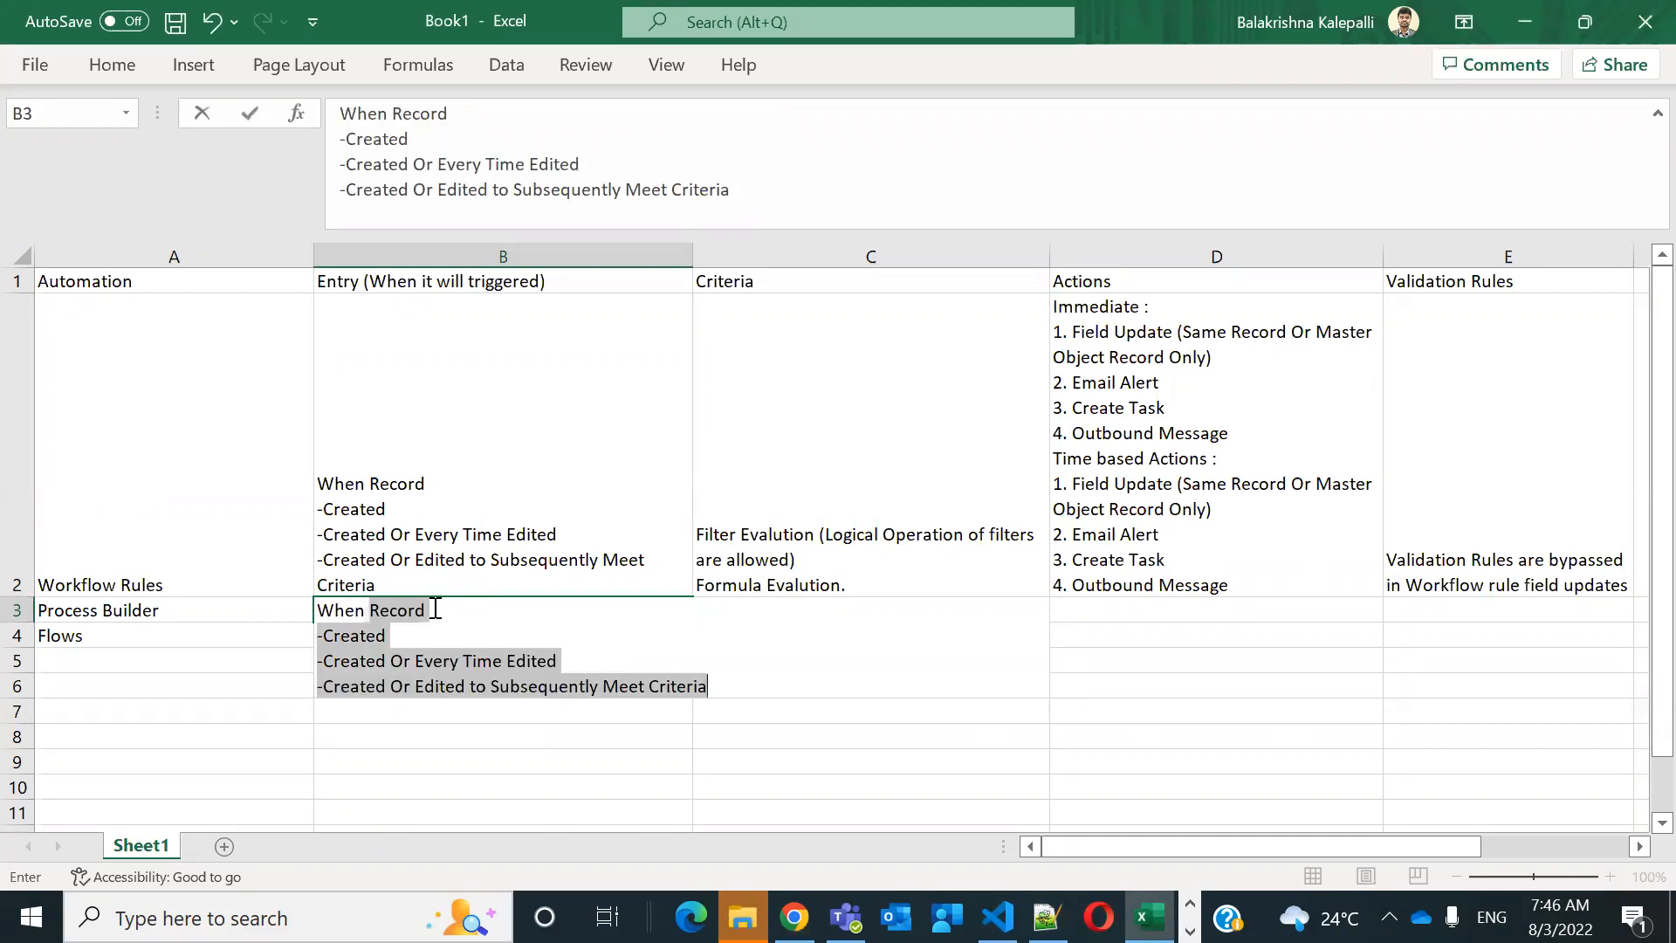
type("Platform Event Fired")
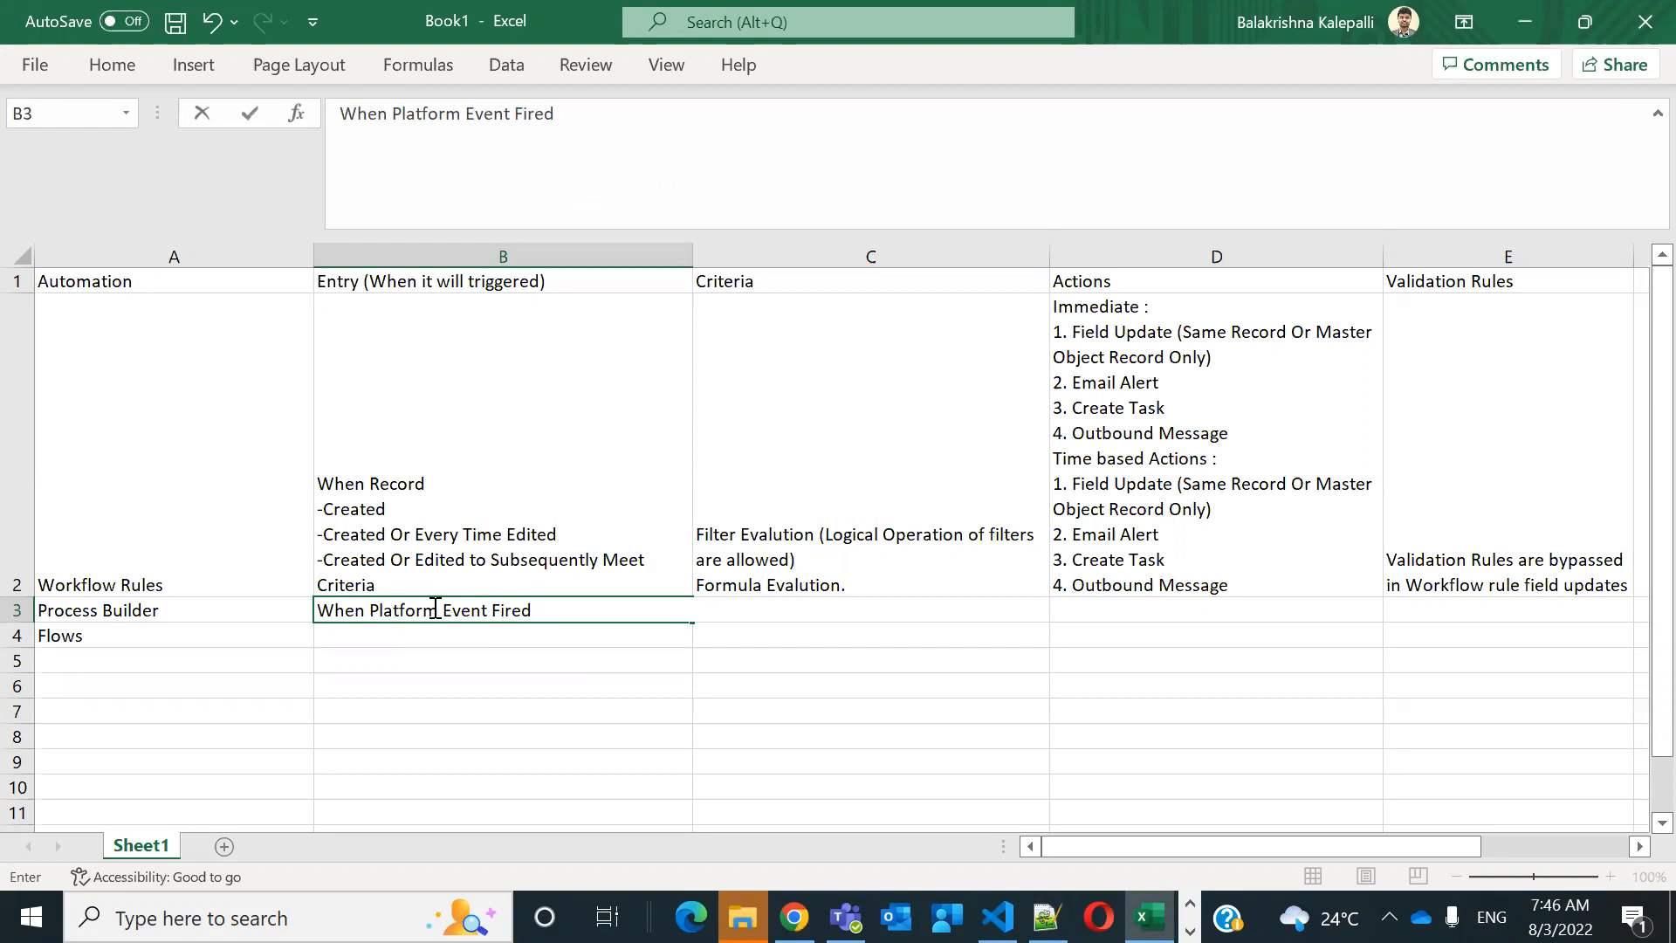
key("alt+Return")
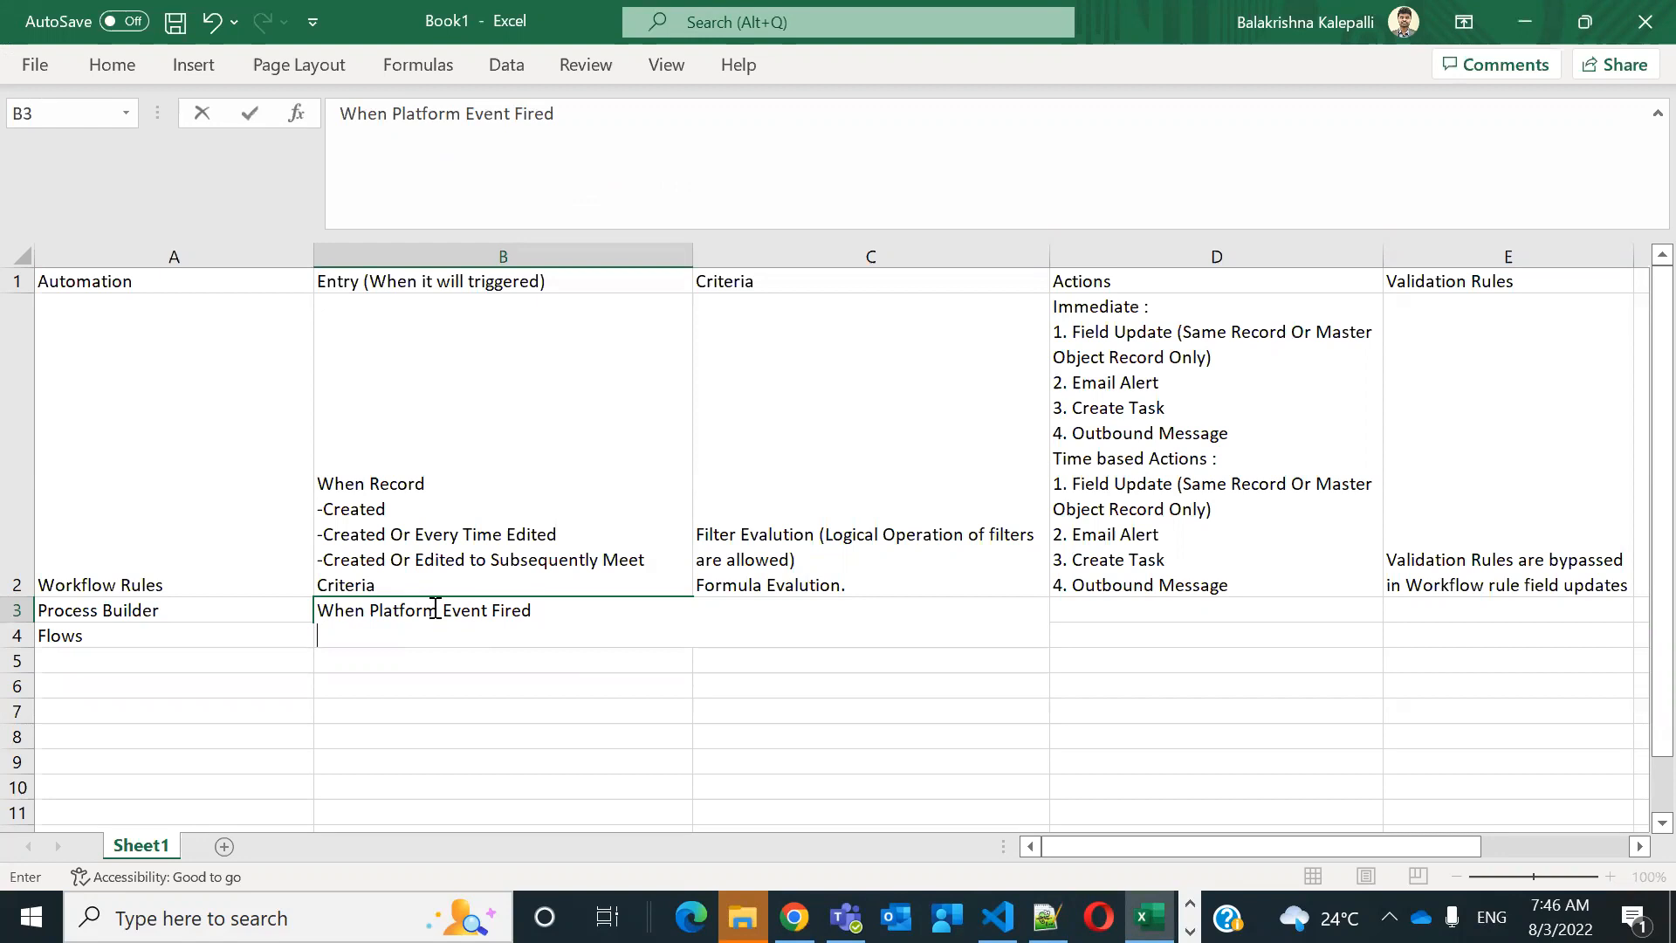
type("Called from ")
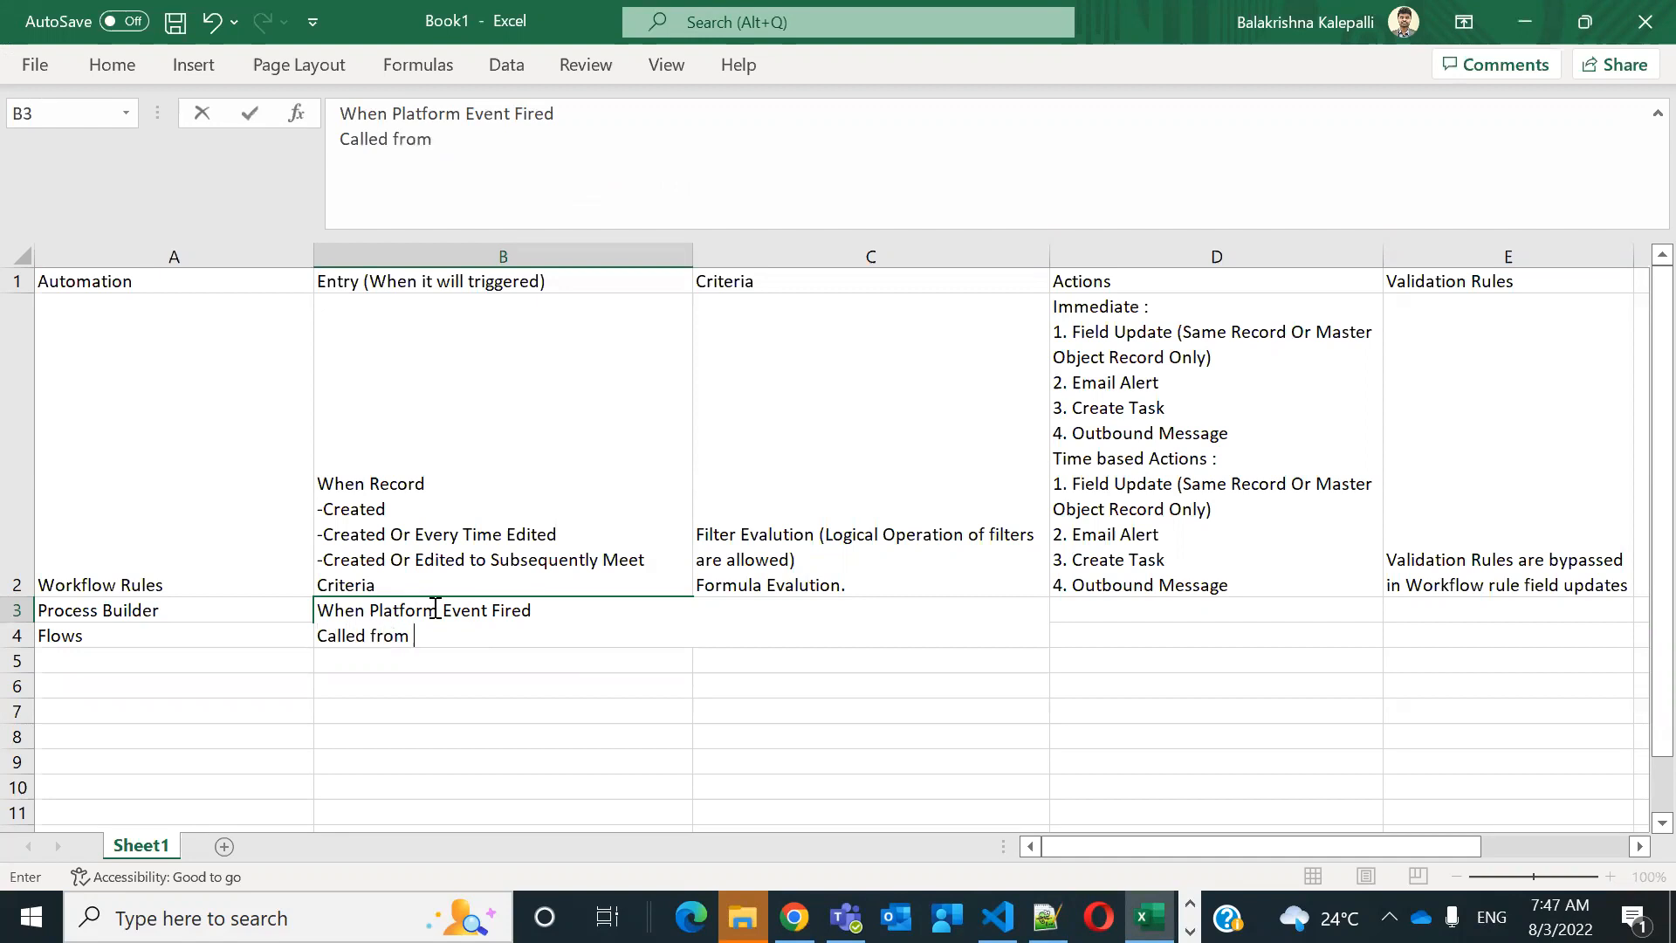
type("Another Pr")
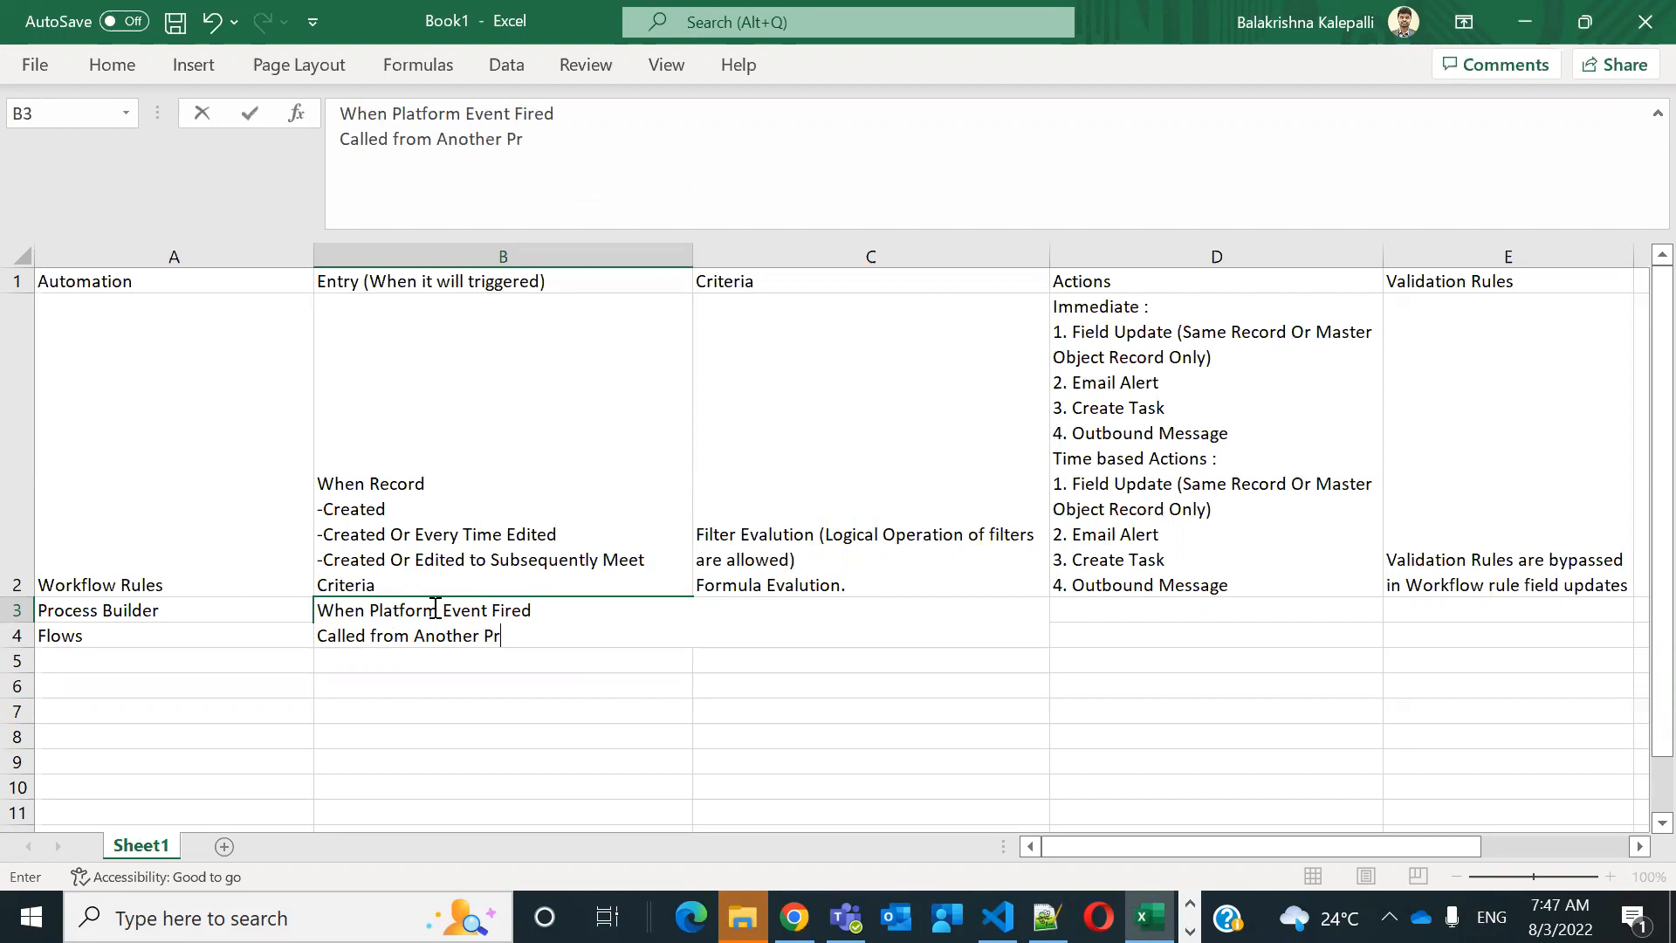
type("ocess Builder")
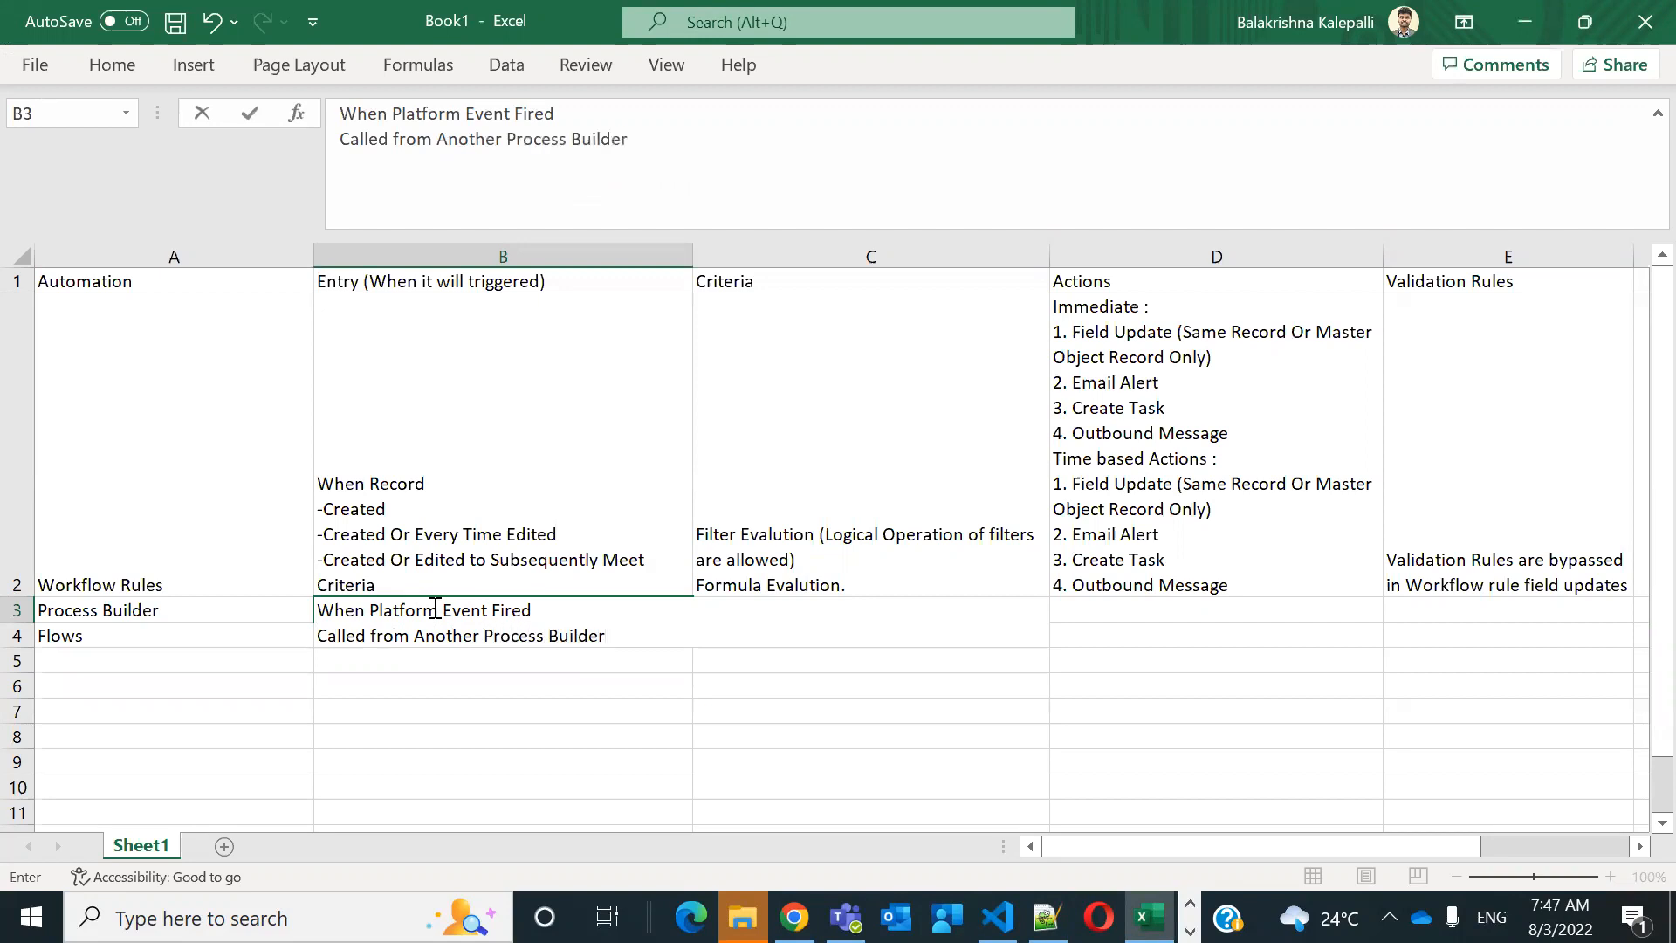
Add a "Record Changes" line to cell B3 with "1.Created" listed on the line beneath it
key("alt+Return")
type("Record Changes")
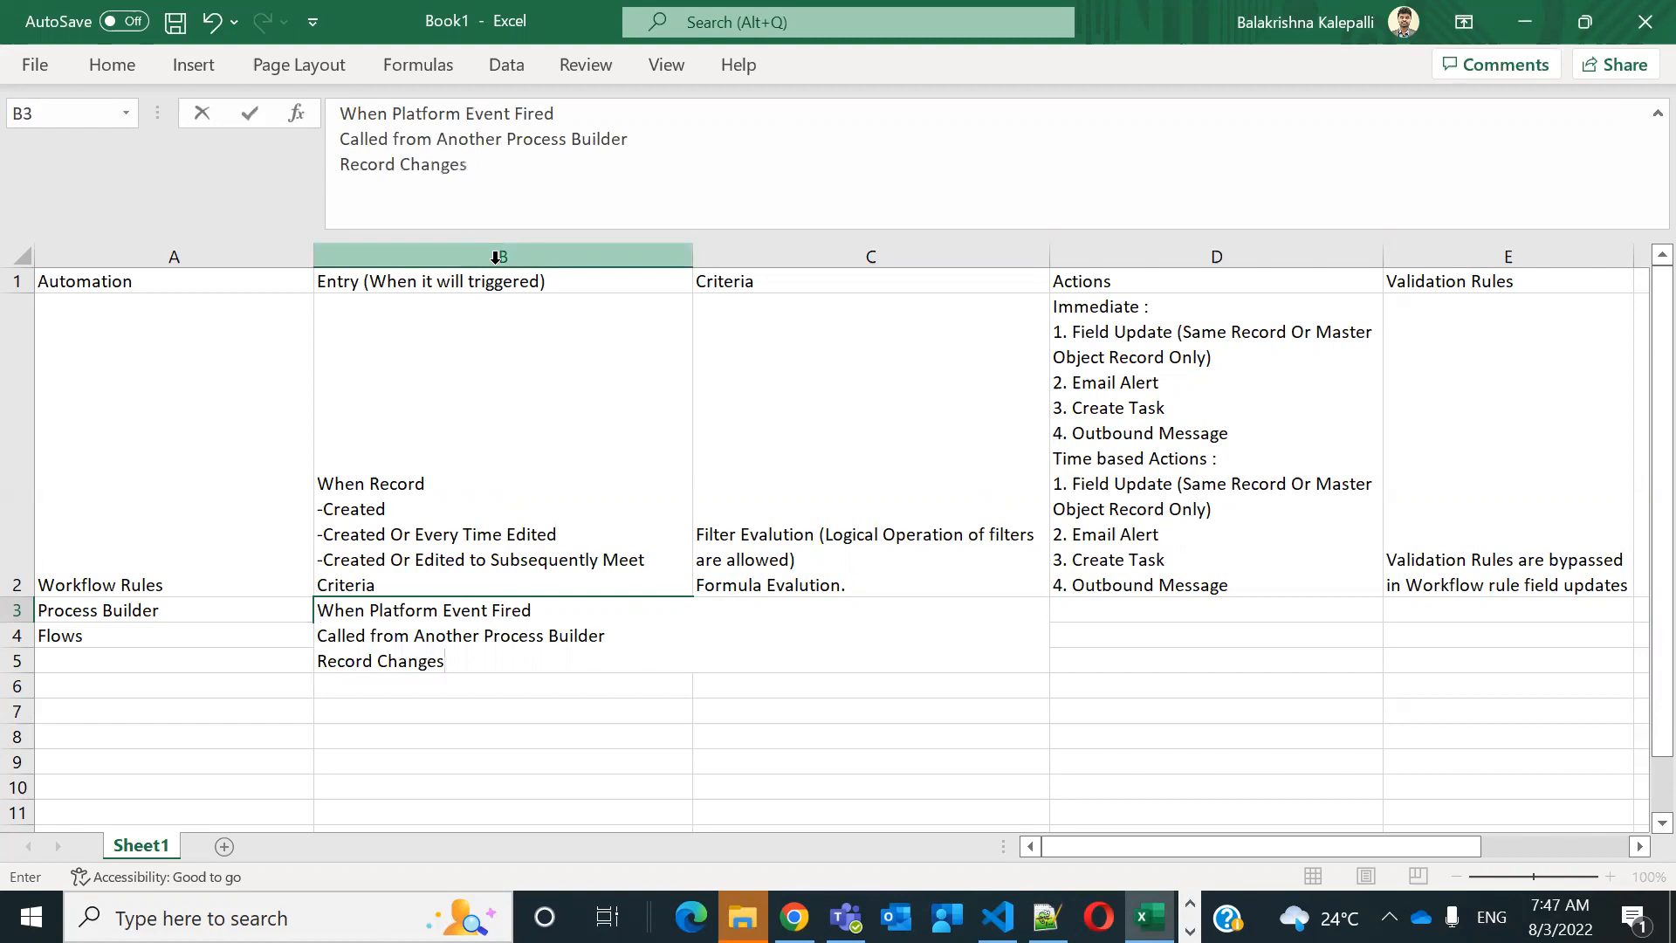
key("alt+Return")
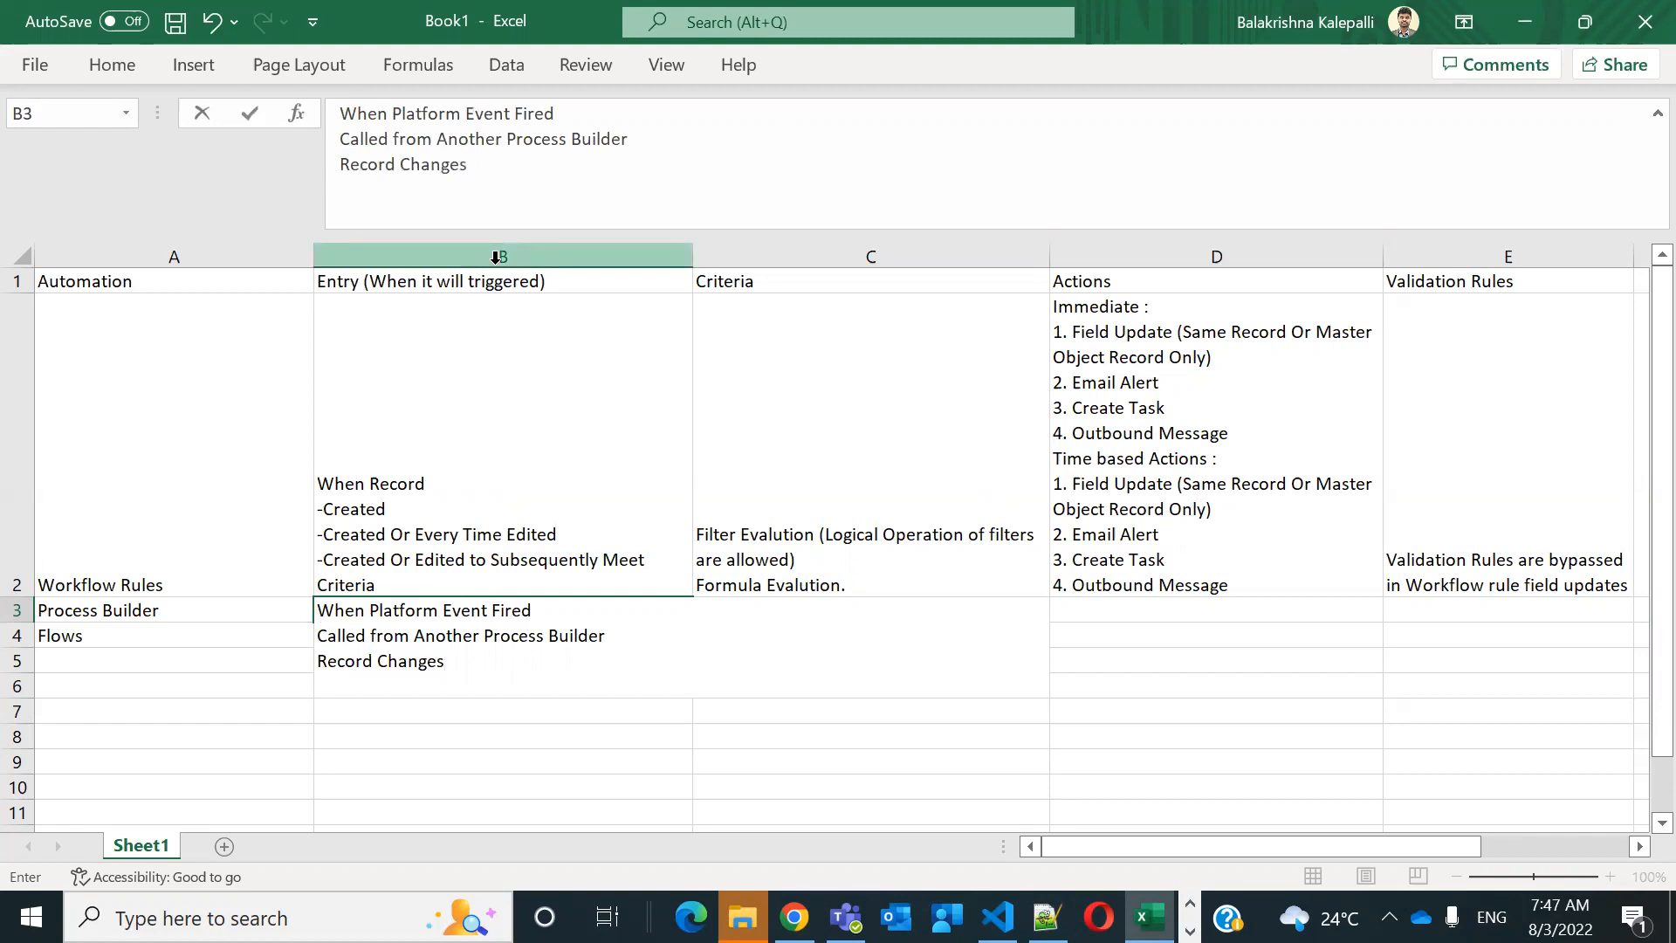
type("1.Creared")
key("BackSpace")
key("BackSpace")
key("BackSpace")
type("et")
key("BackSpace")
key("BackSpace")
type("ted")
Add "2.Created or Edited" as the second item under Record Changes and commit the cell entry
key("alt+Return")
type("2.")
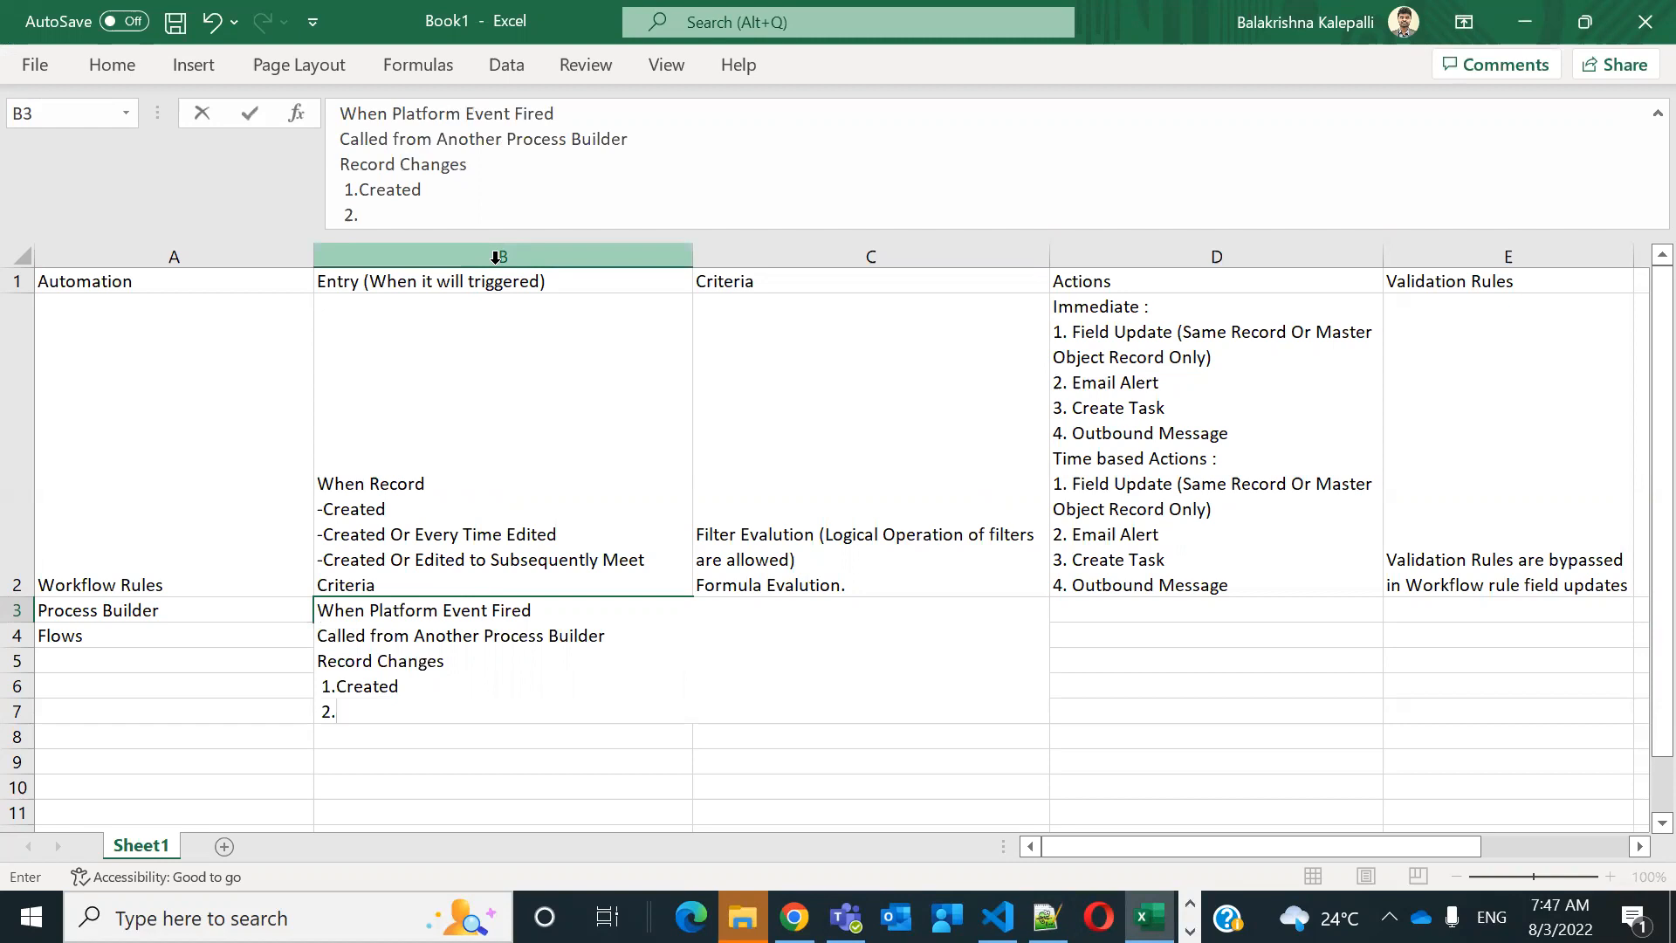
type("Ed")
key("BackSpace")
key("BackSpace")
type("Created or")
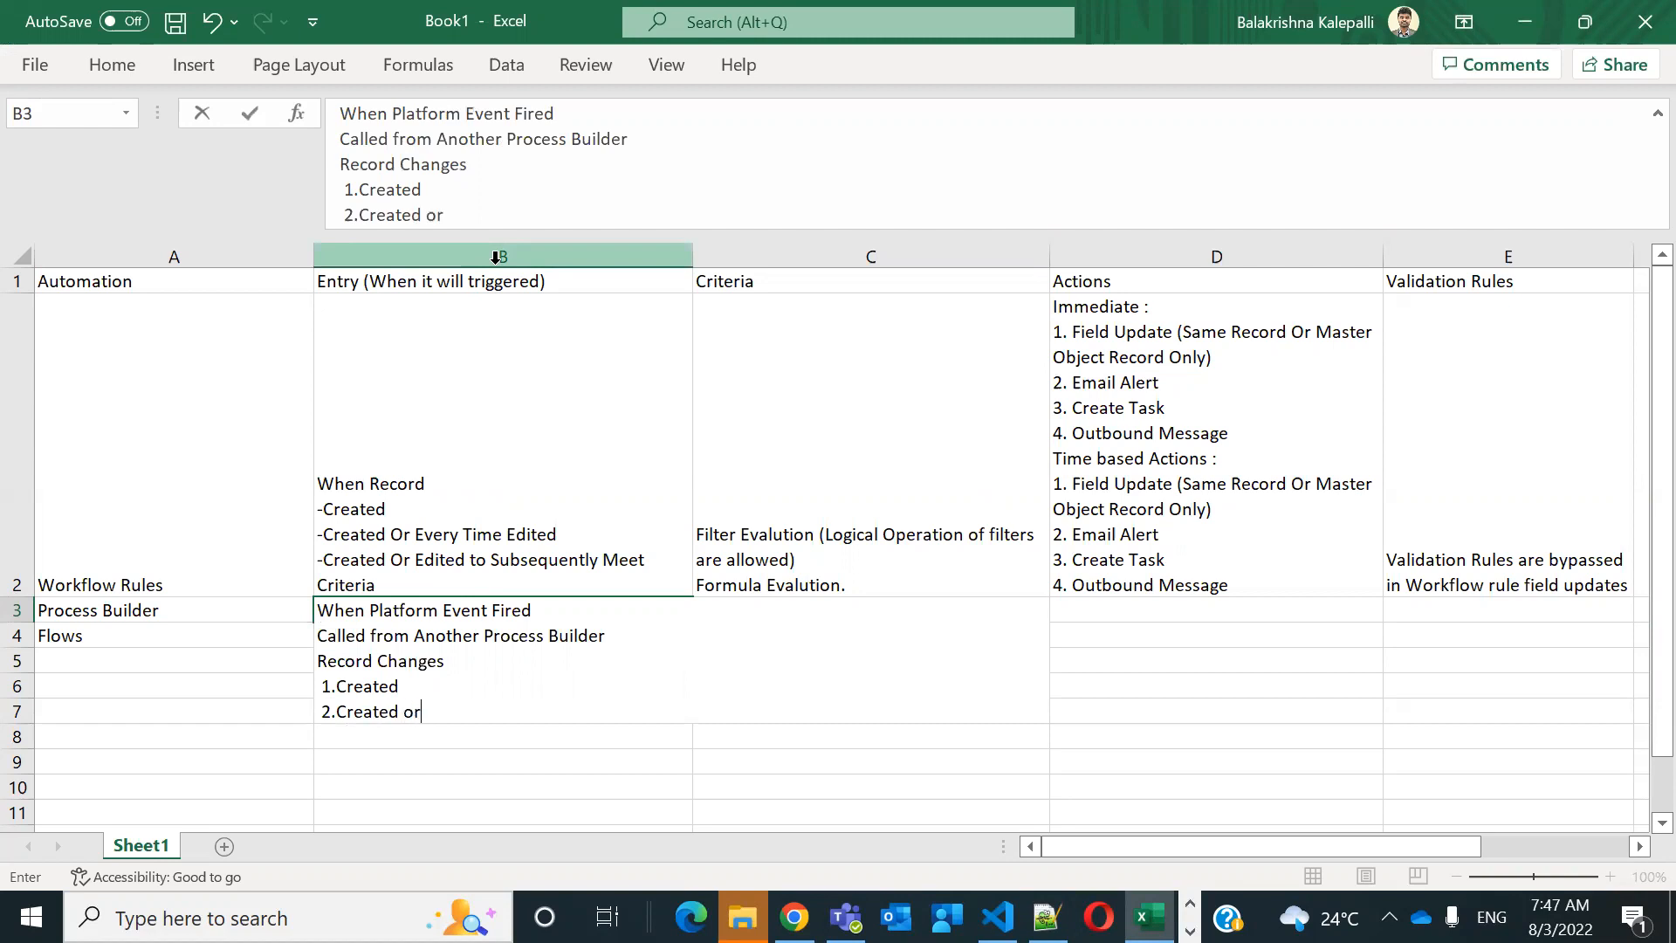
type(" Edited")
key("Return")
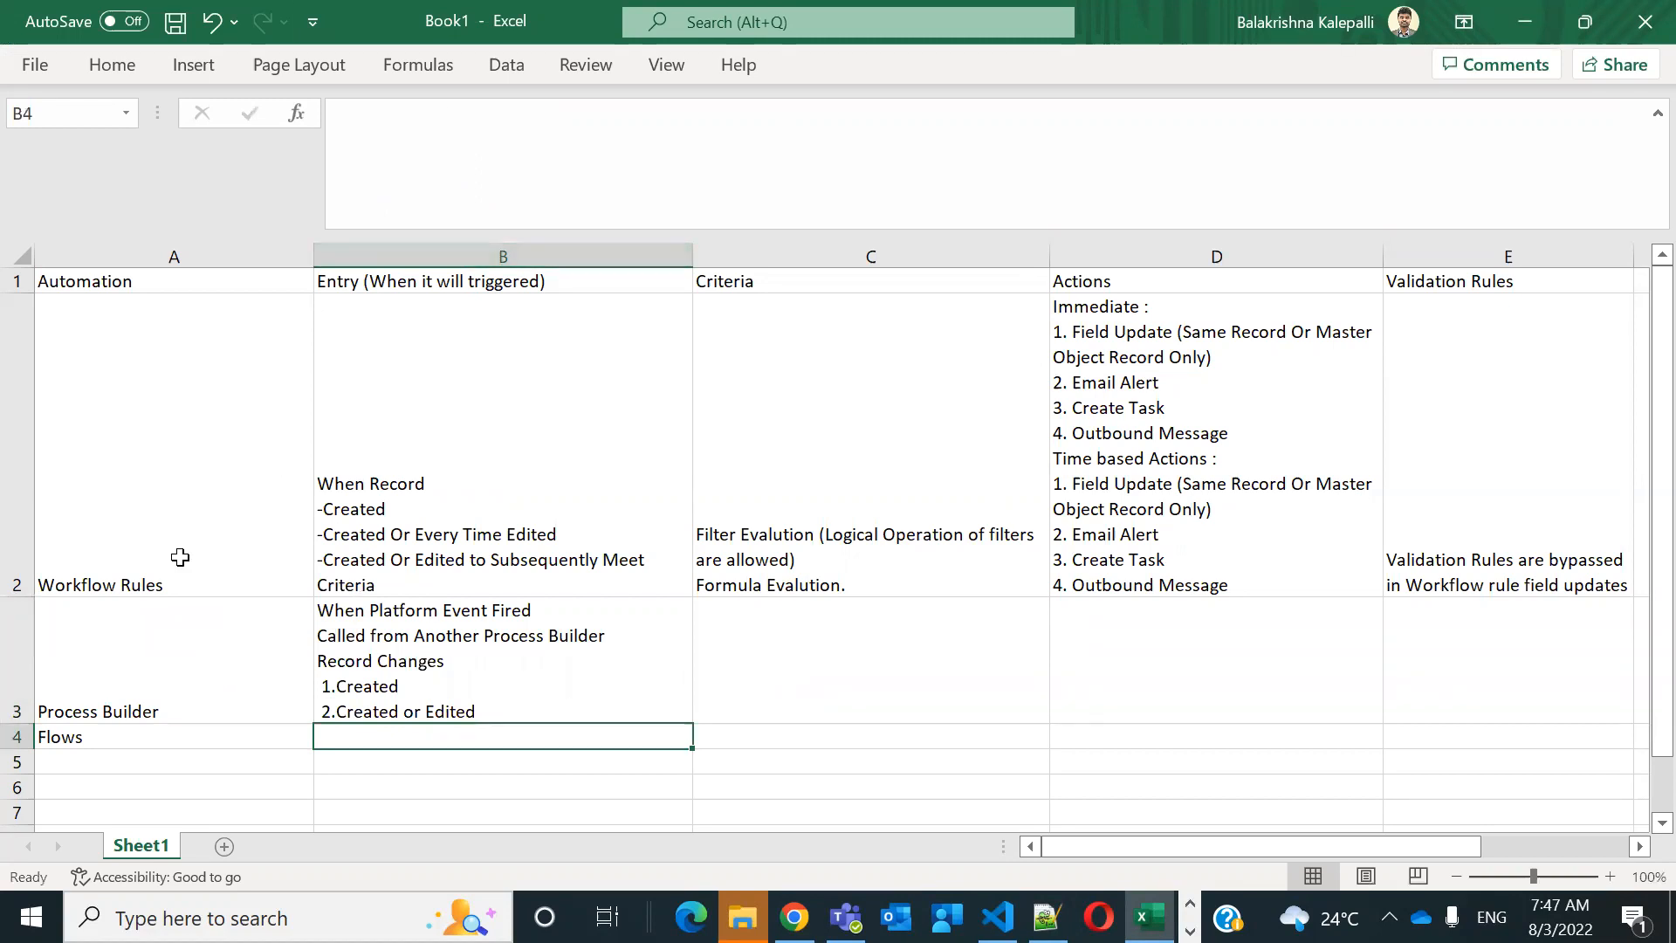
Compare the Workflow Rules entry conditions in row 2 with those of the Process Builder row
left_click(197, 507)
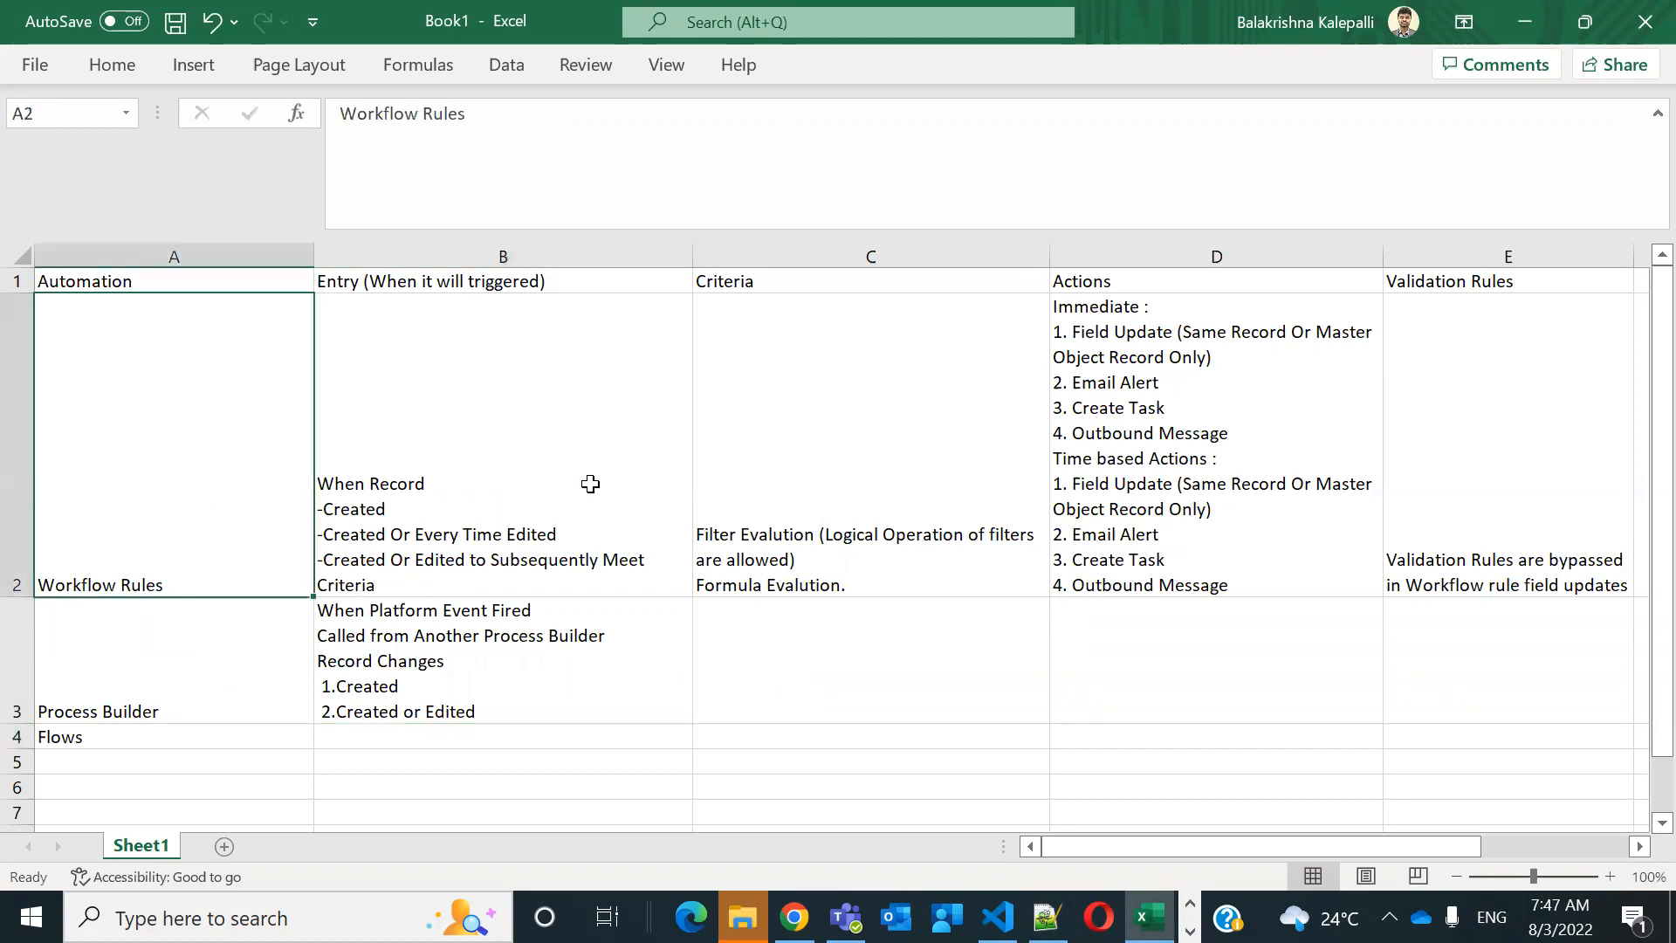
left_click(662, 503)
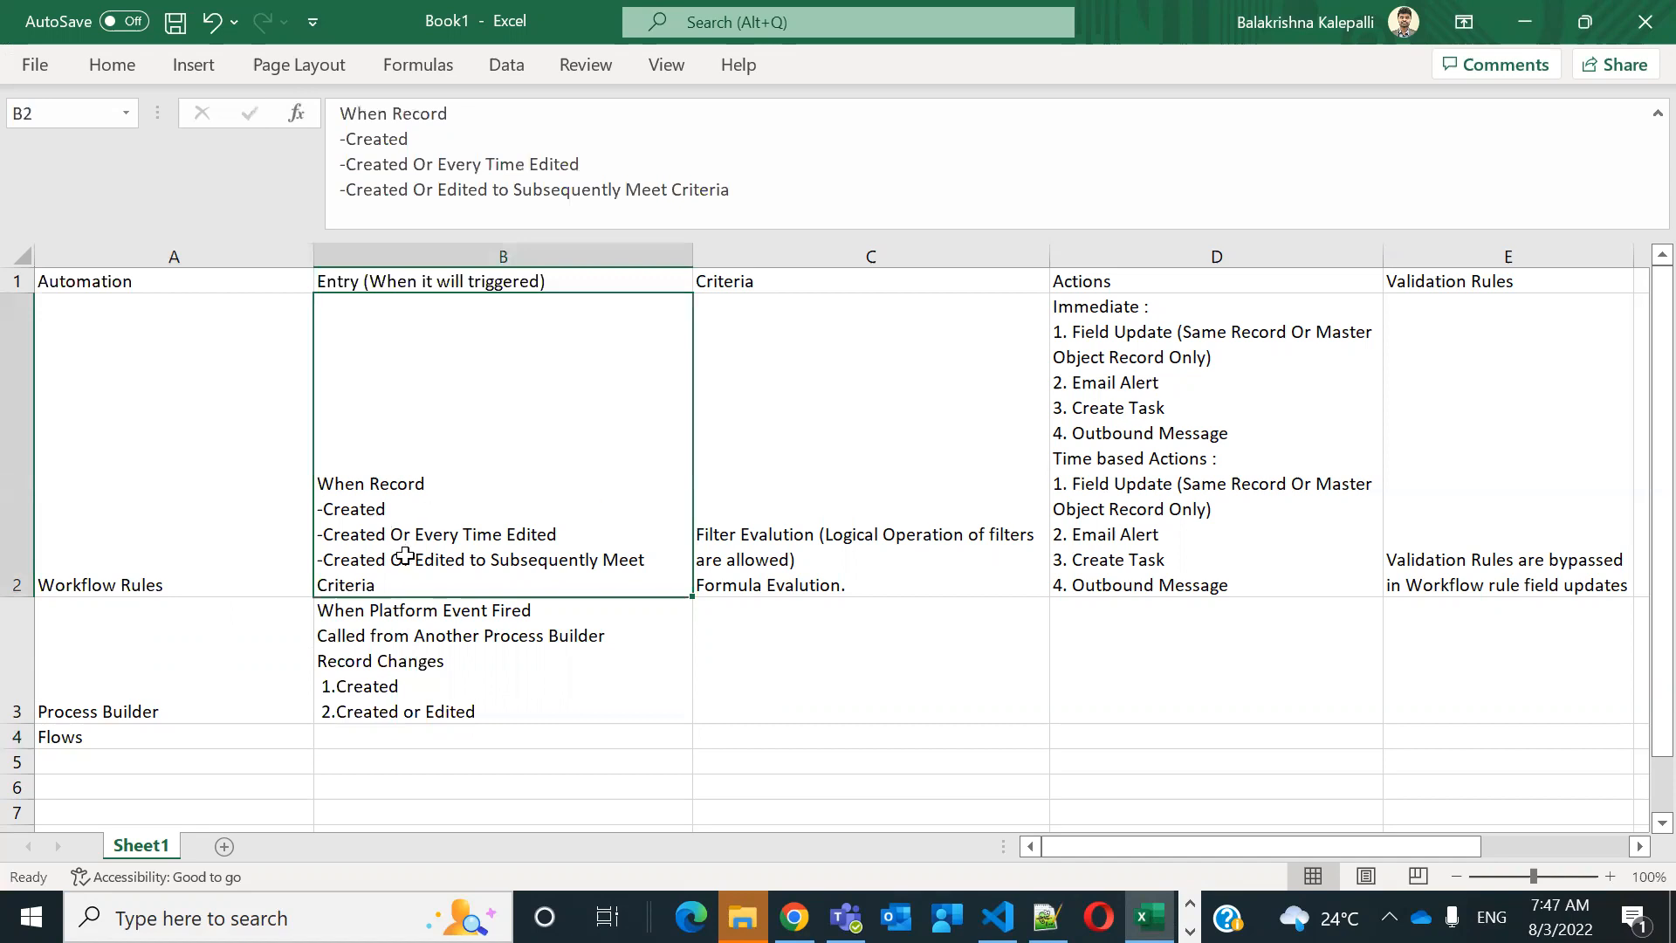
left_click(176, 657)
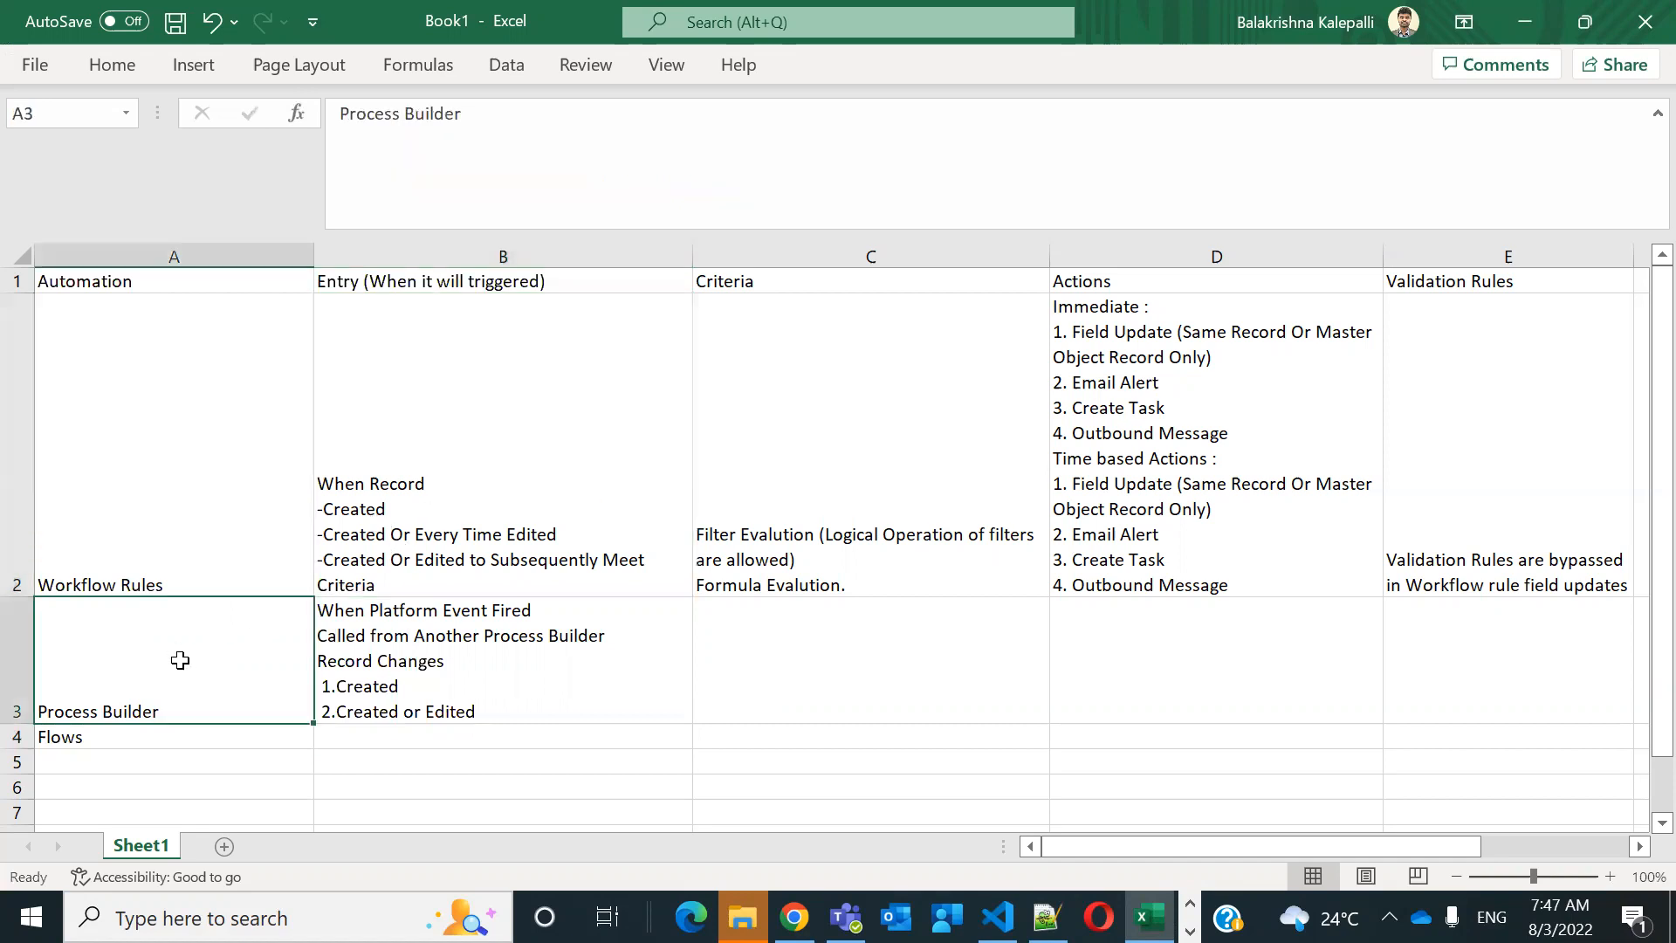
Prefix the three main entry conditions in Process Builder's cell B3 with hyphens
left_click(493, 639)
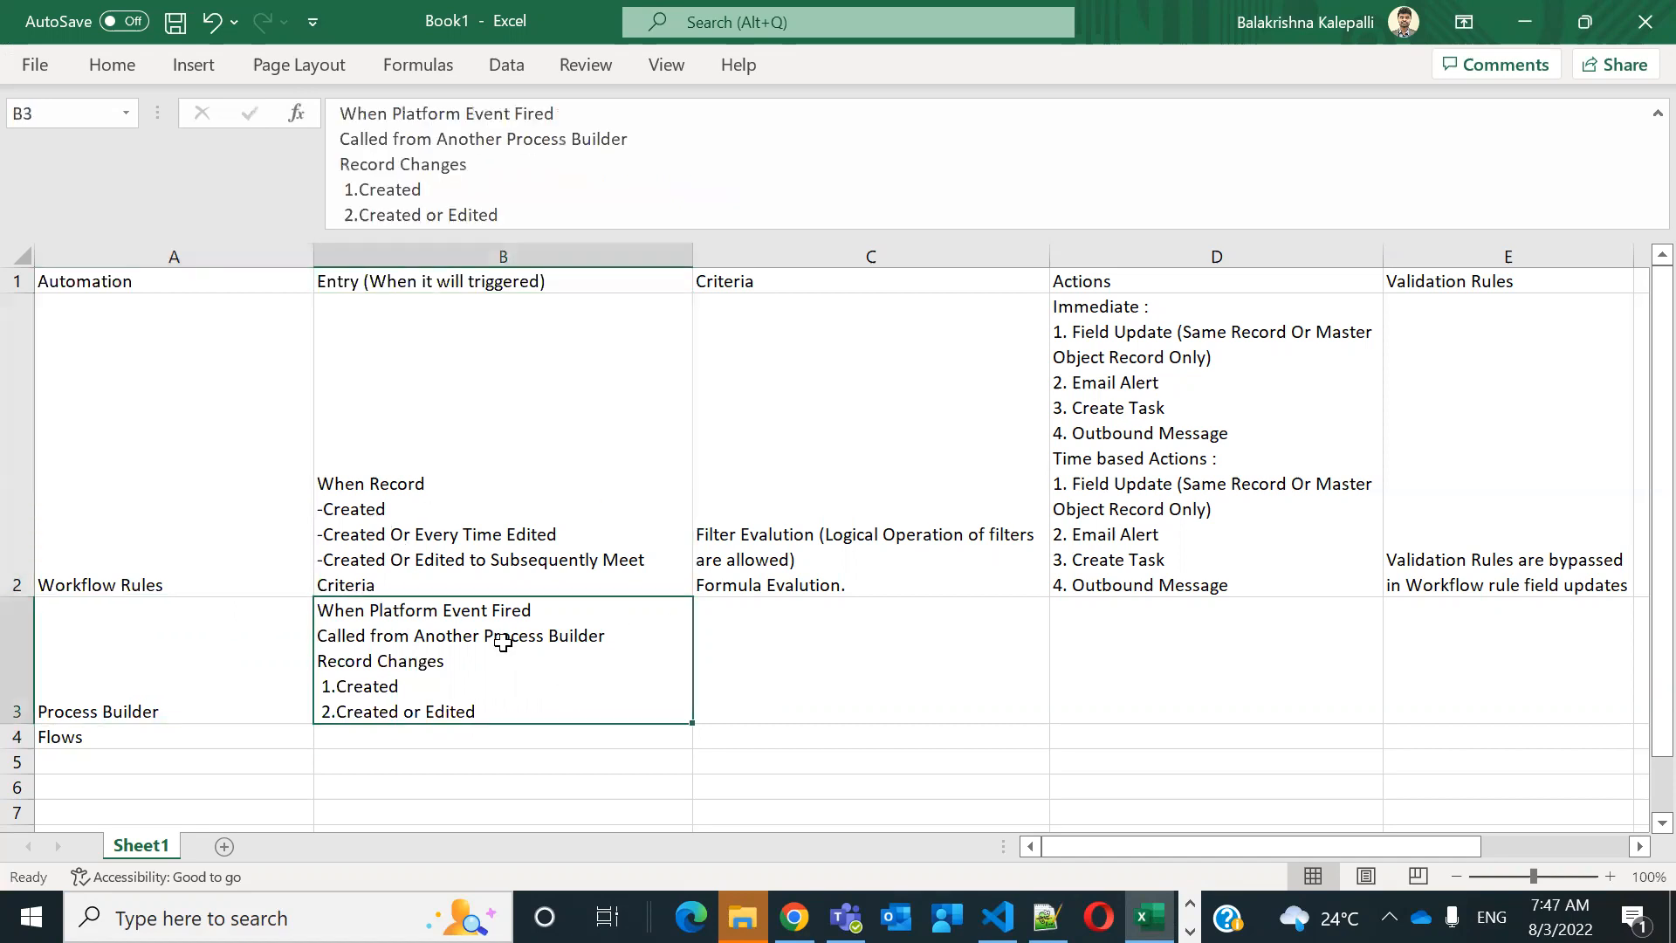
left_click(311, 604)
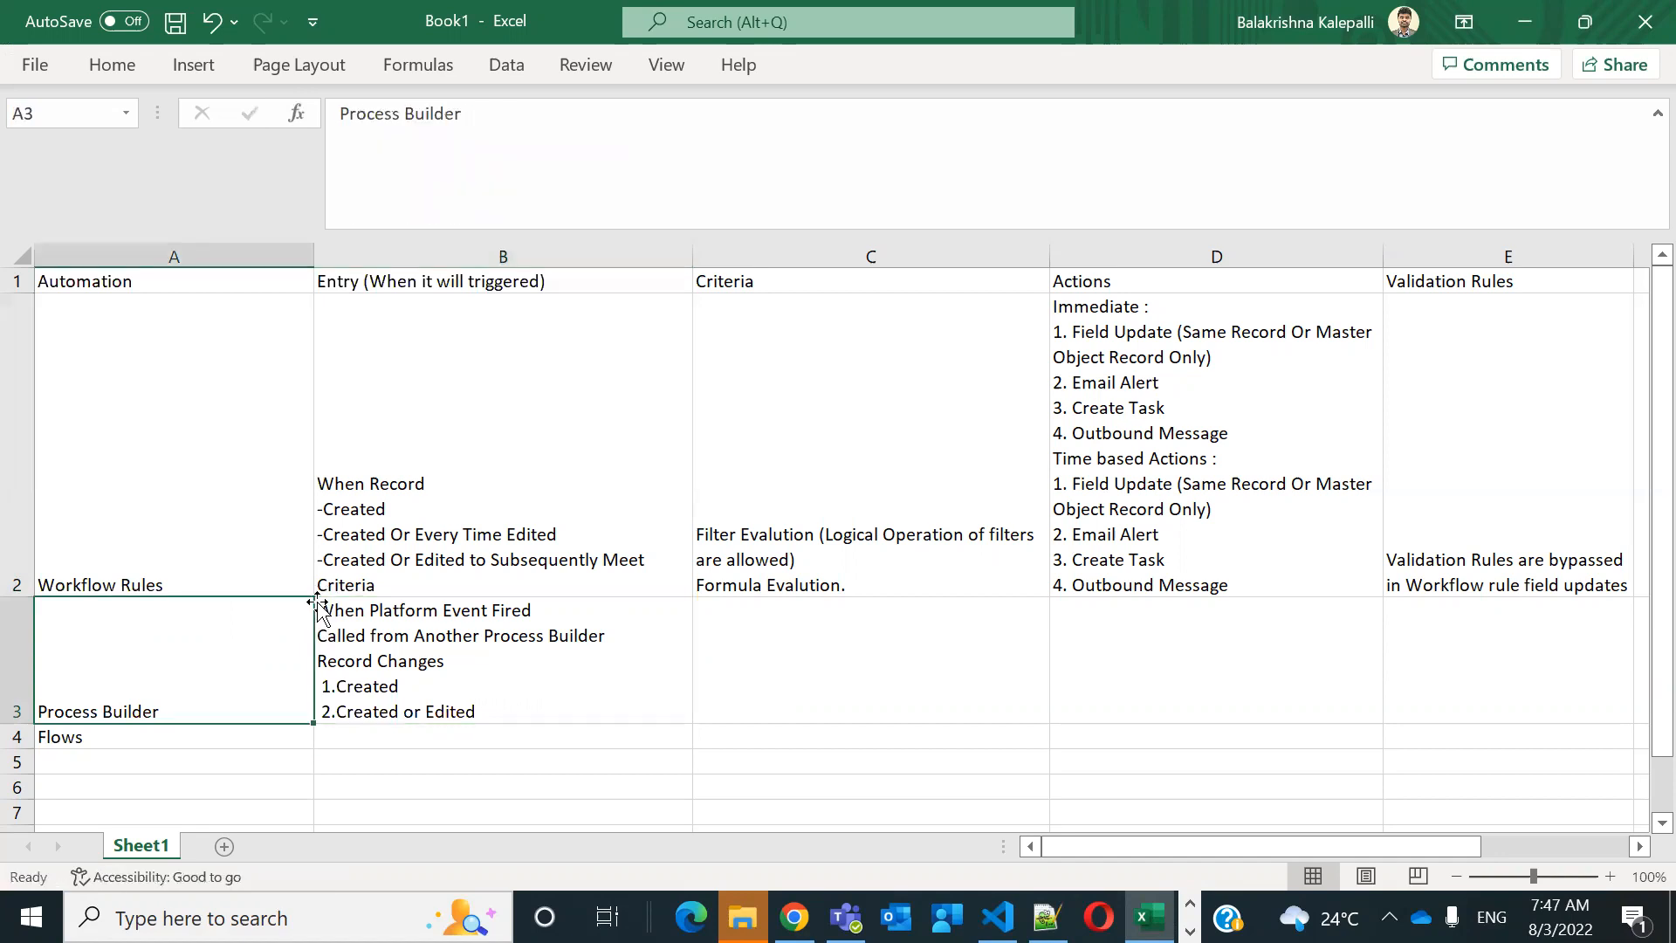
double_click(343, 613)
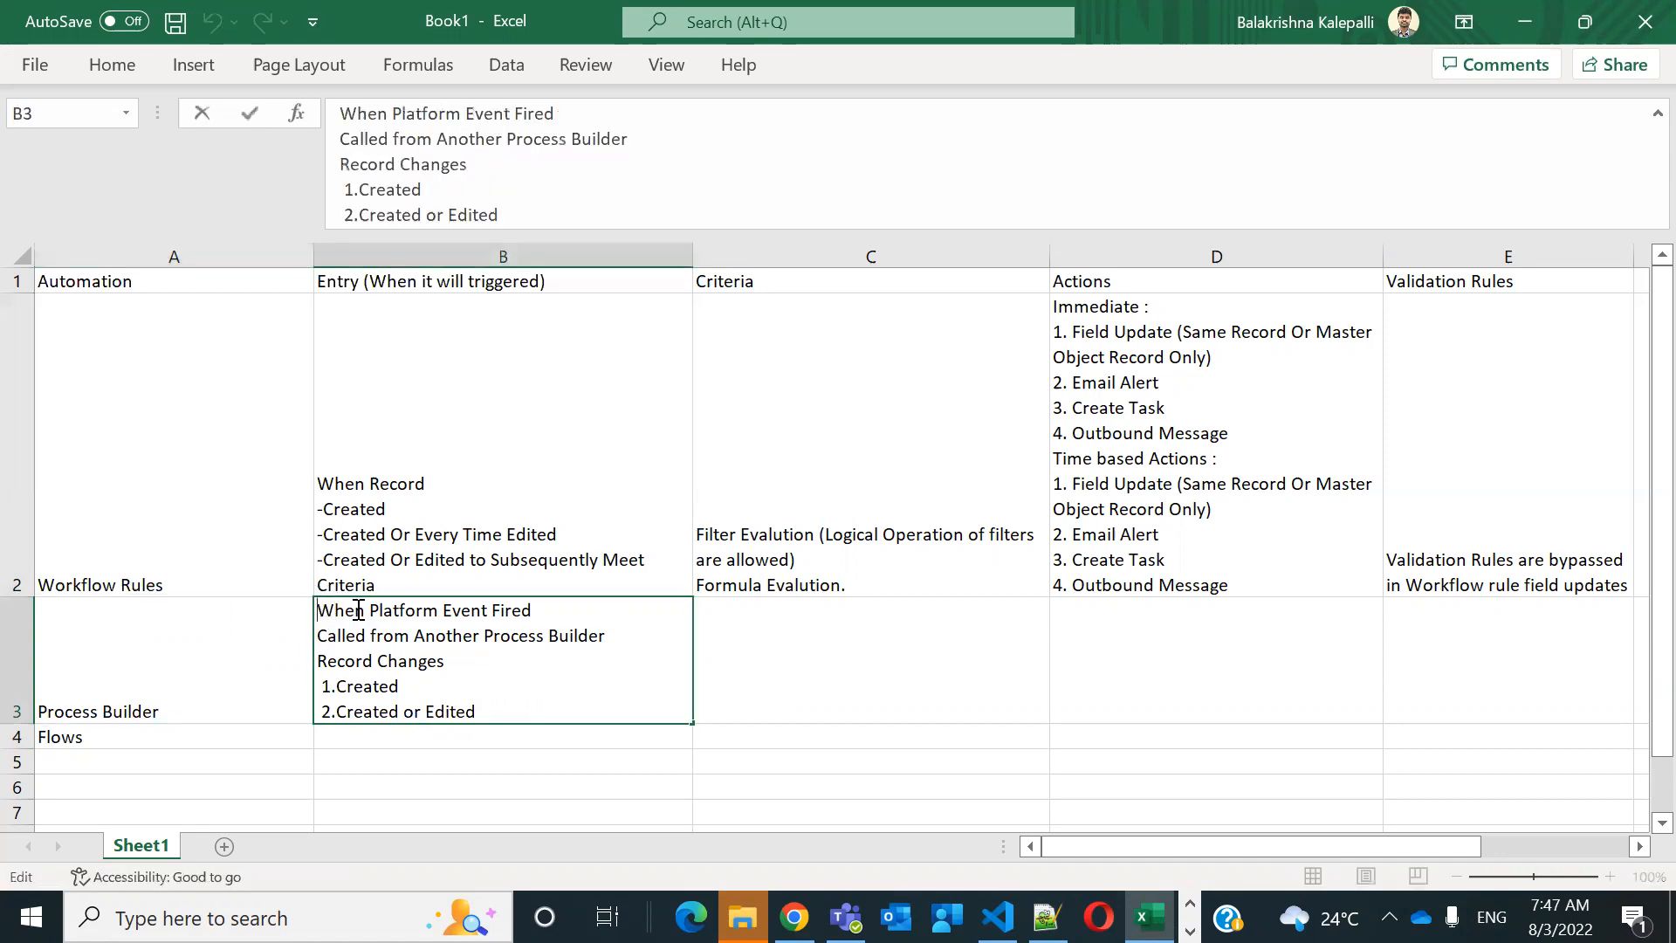
type("-")
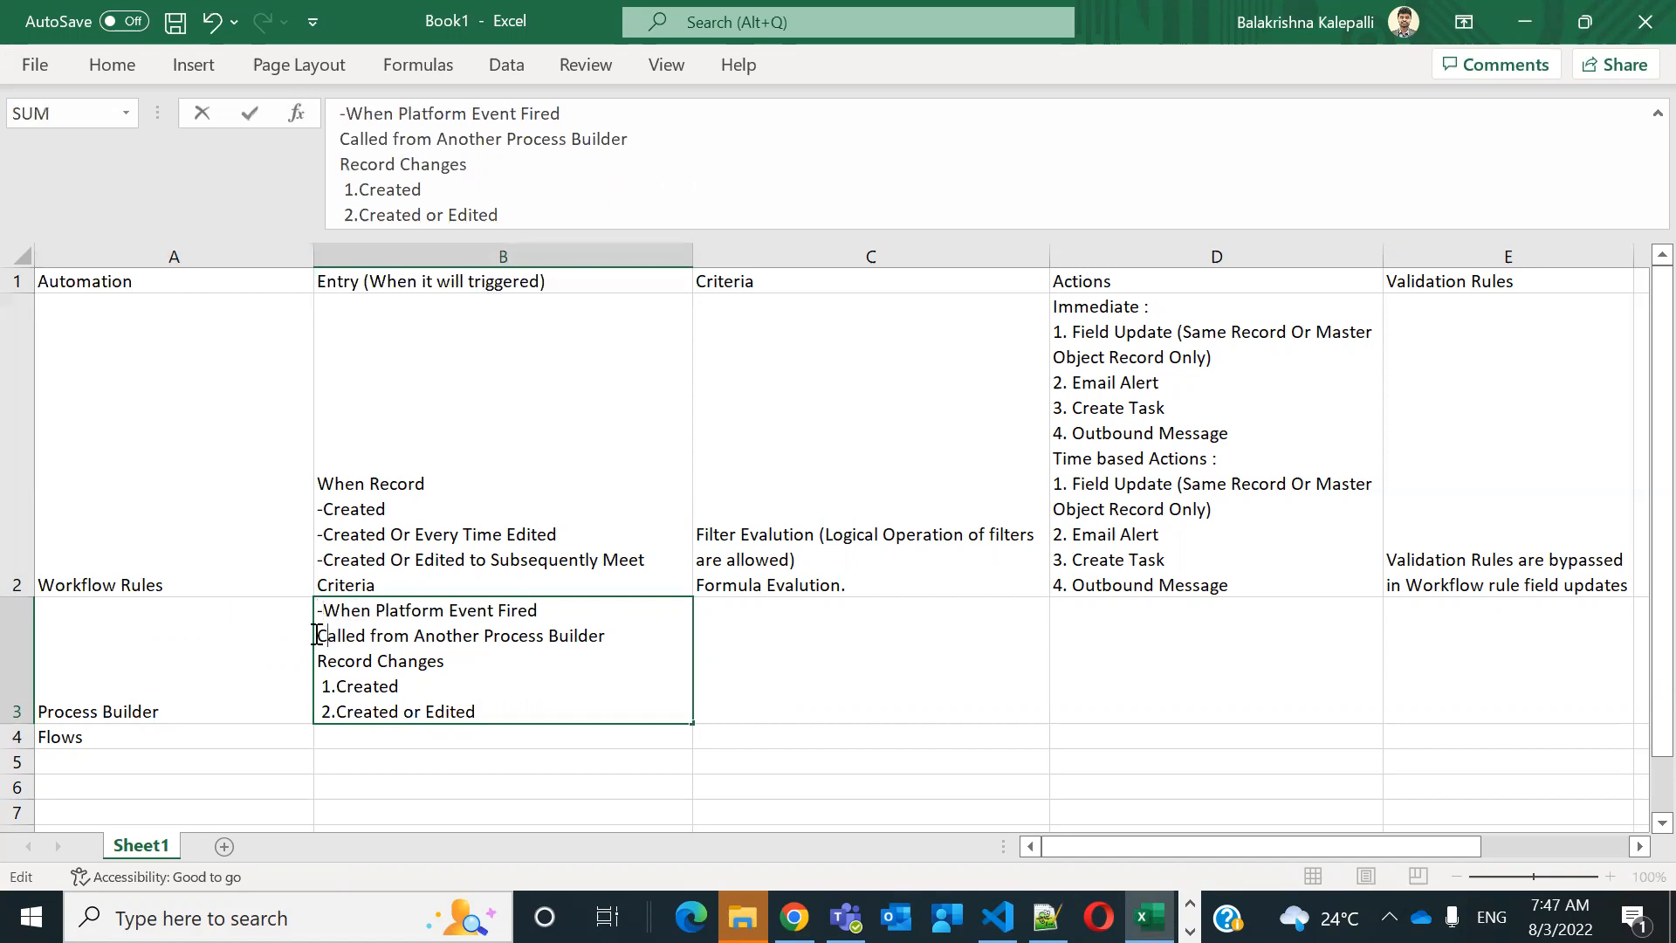
type("-")
left_click(319, 661)
type("-")
left_click(801, 643)
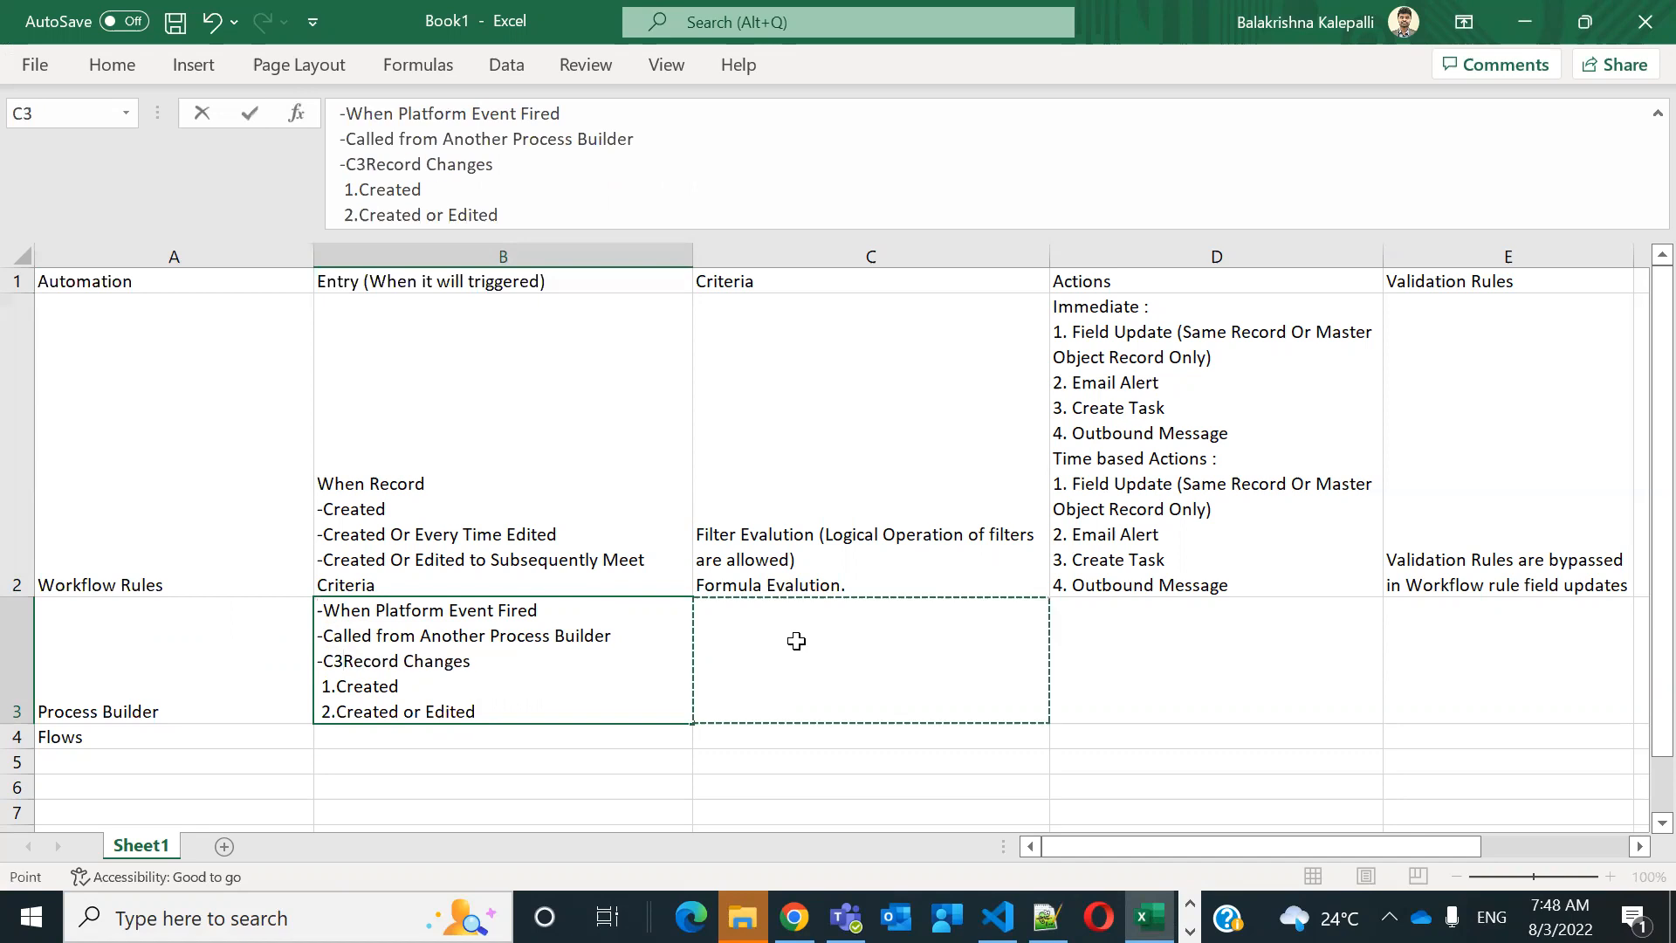
key("BackSpace")
key("BackSpace")
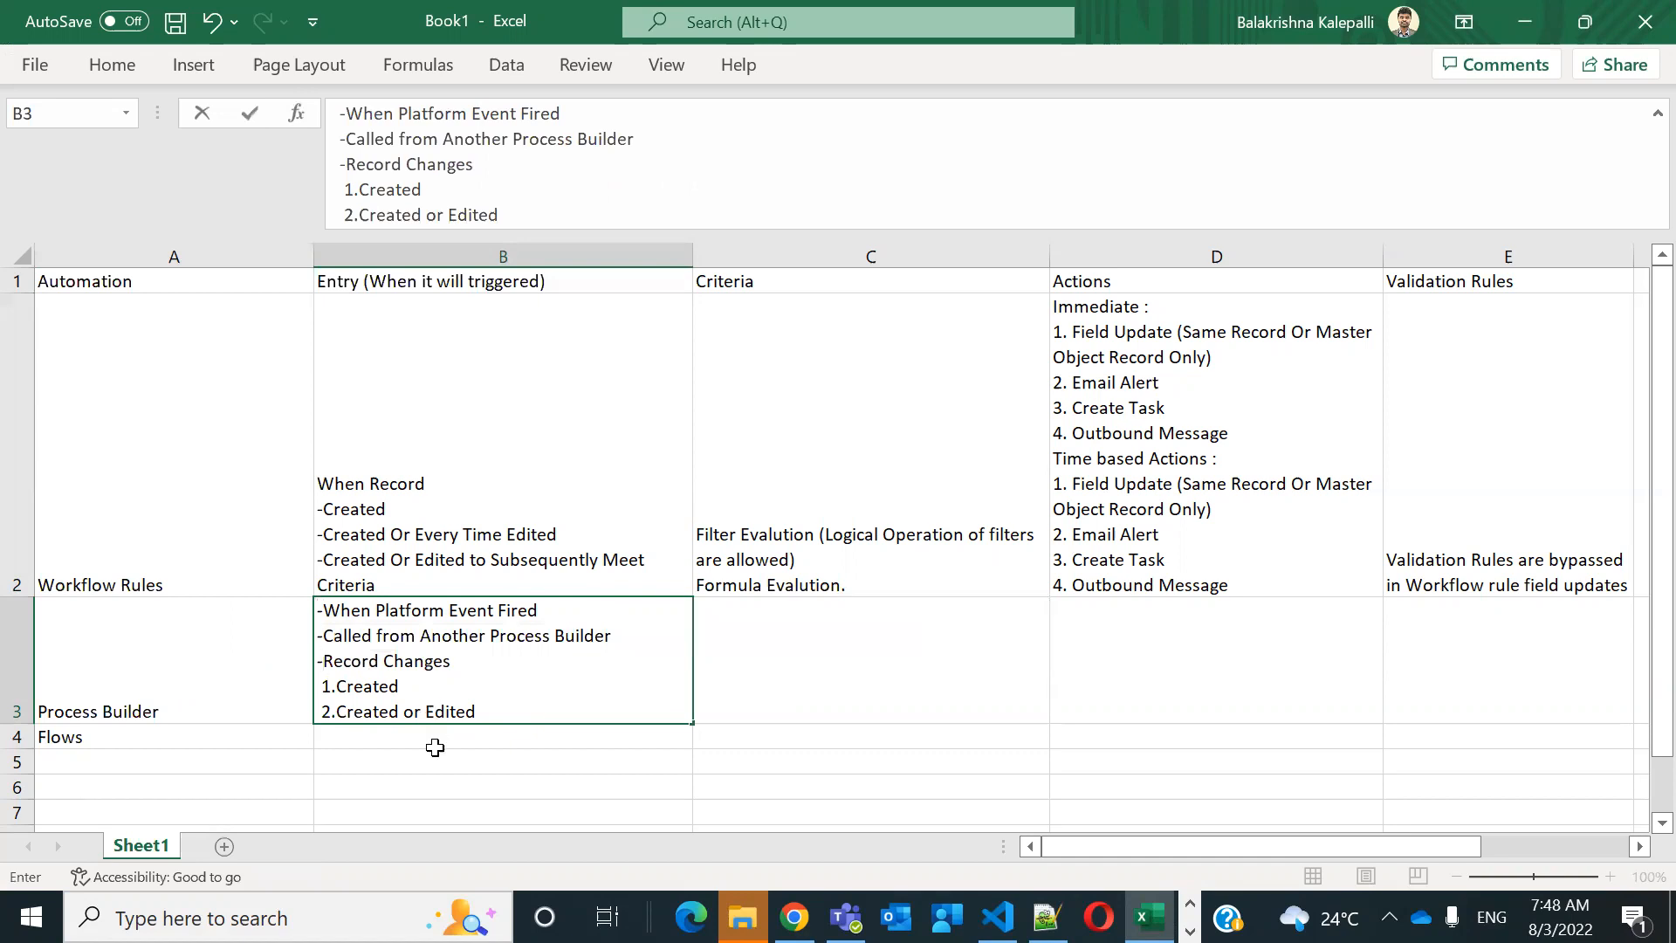
Try to commit the hyphen-prefixed list in cell B3
left_click(484, 666)
left_click(721, 630)
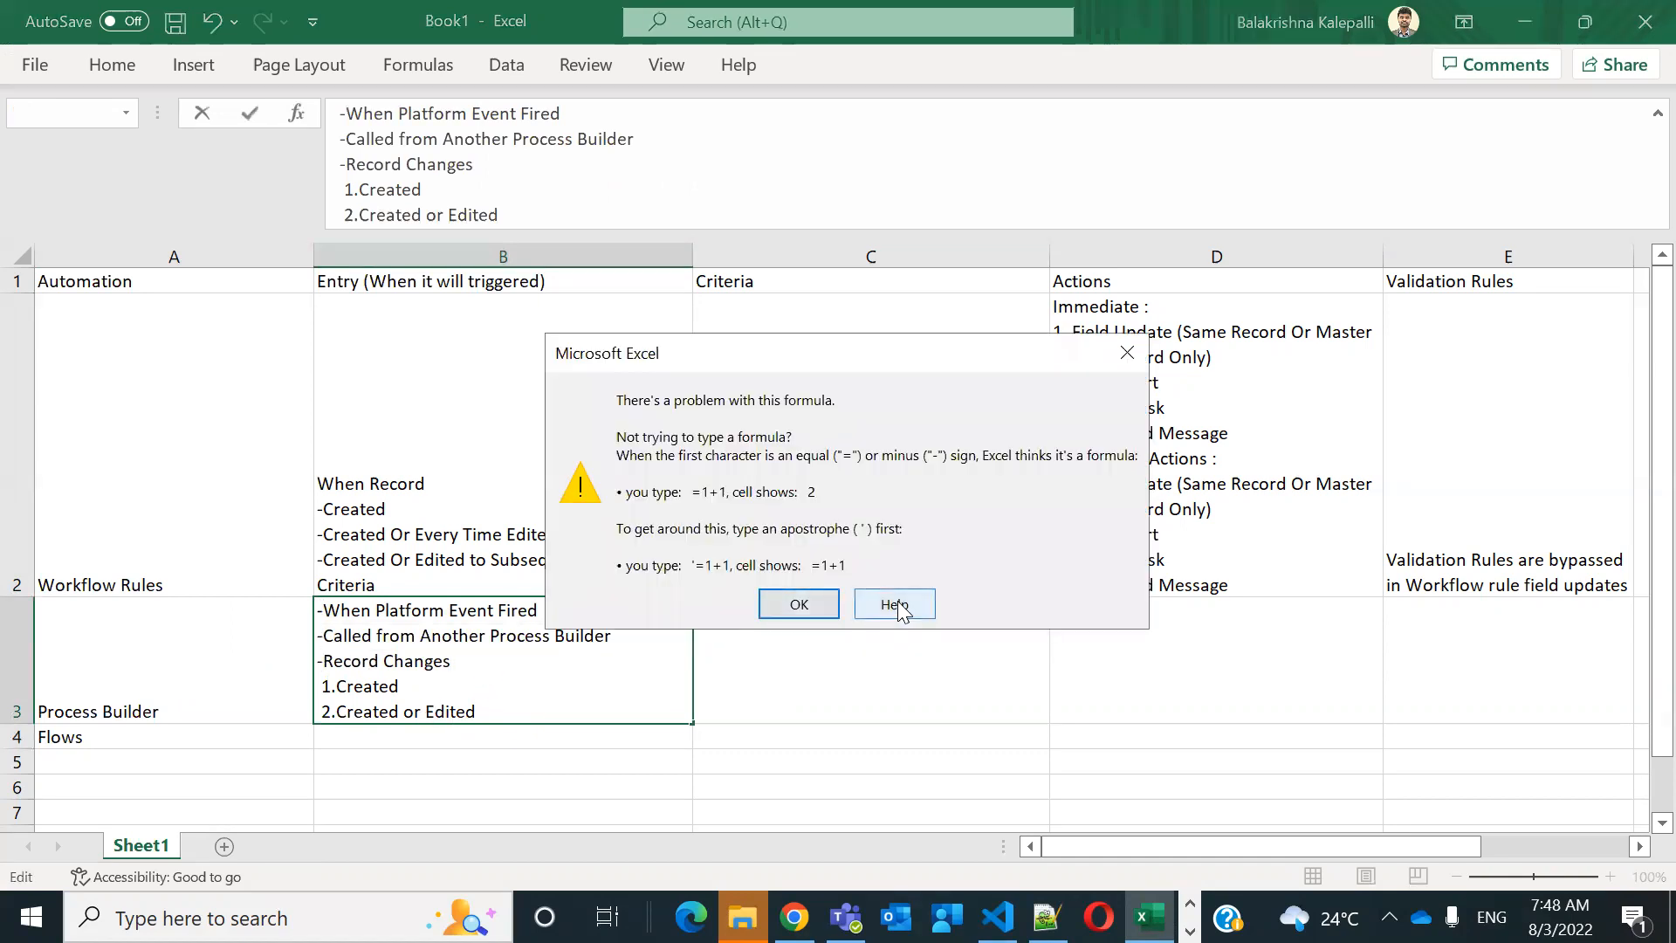
left_click(801, 600)
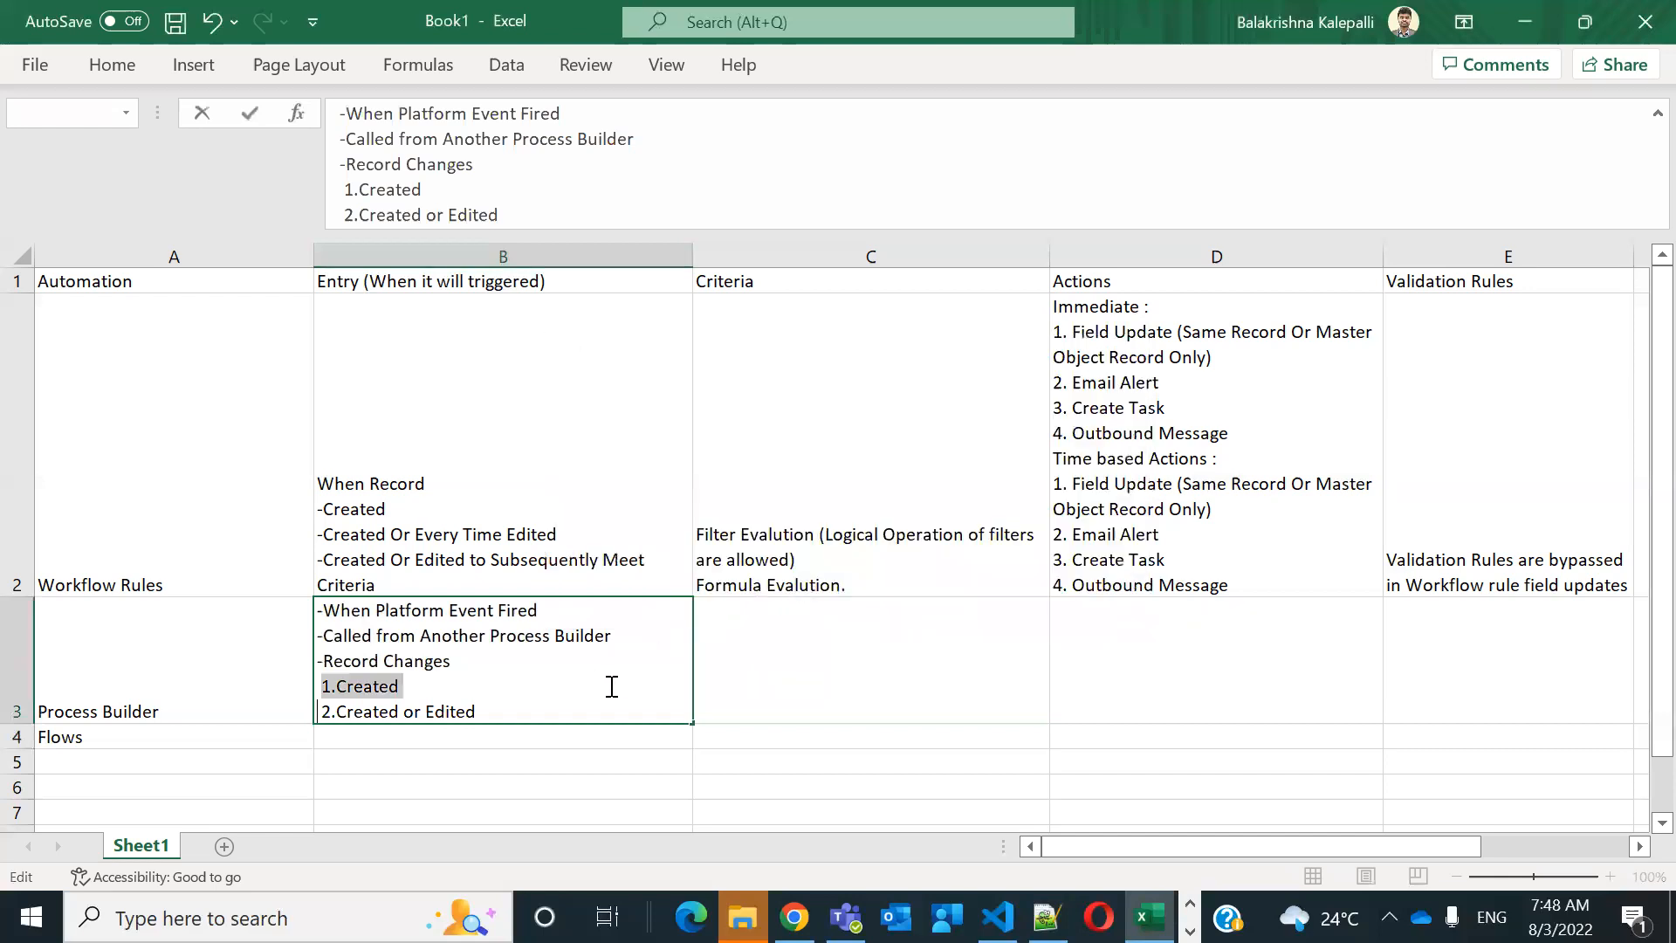
left_click(561, 667)
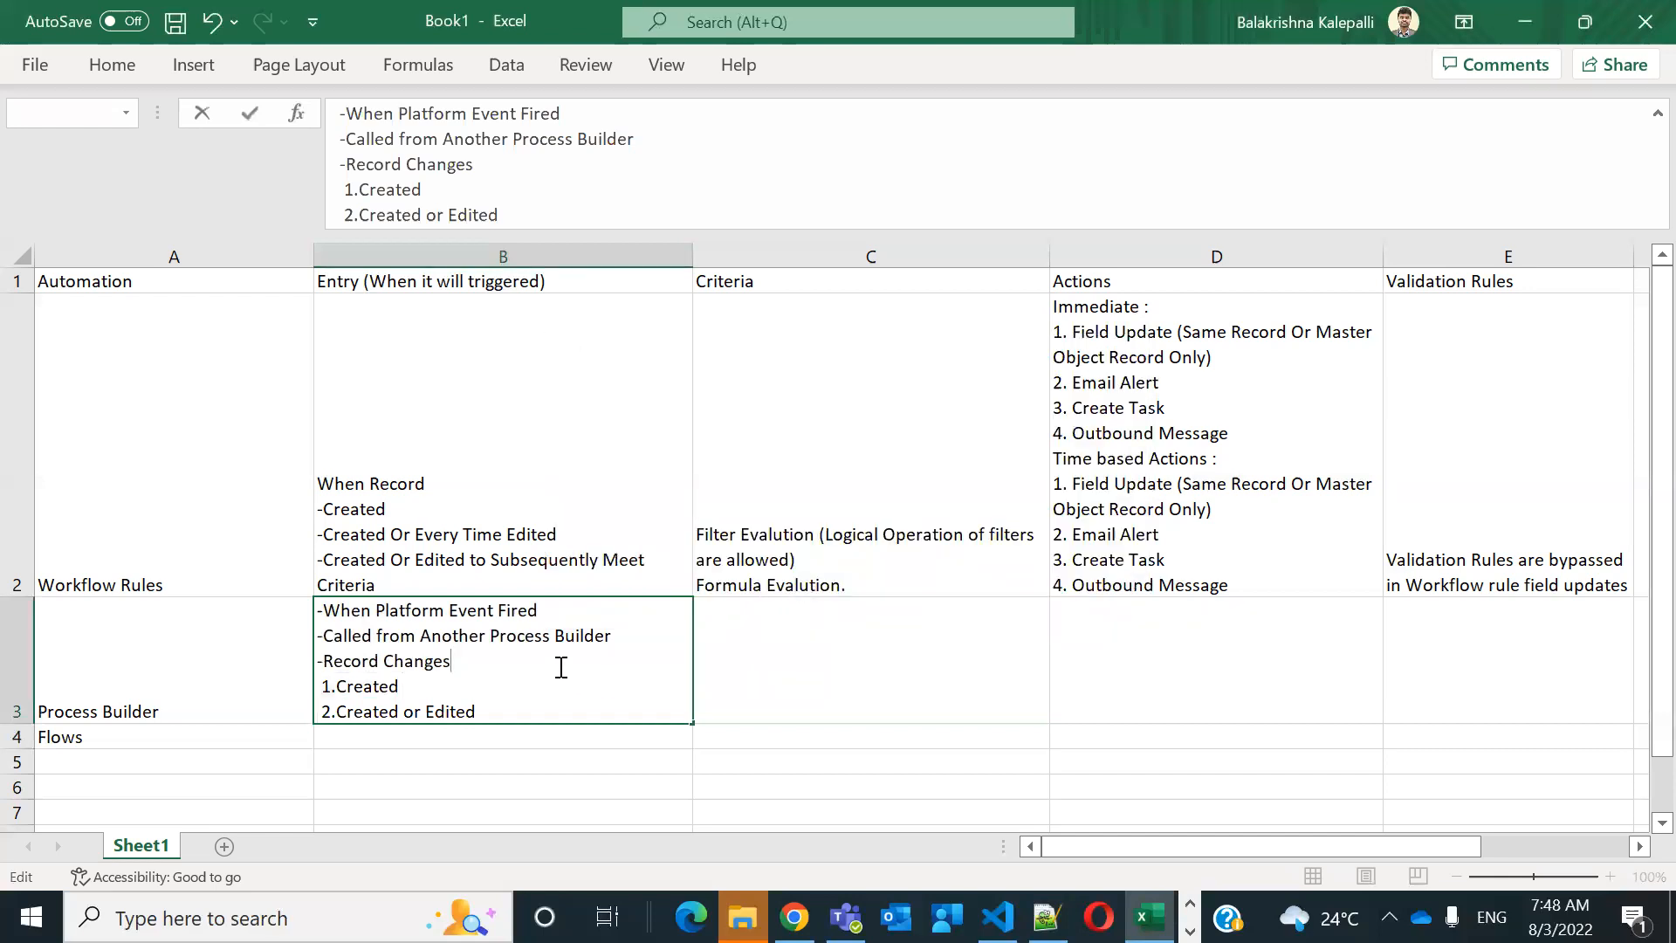
key("Return")
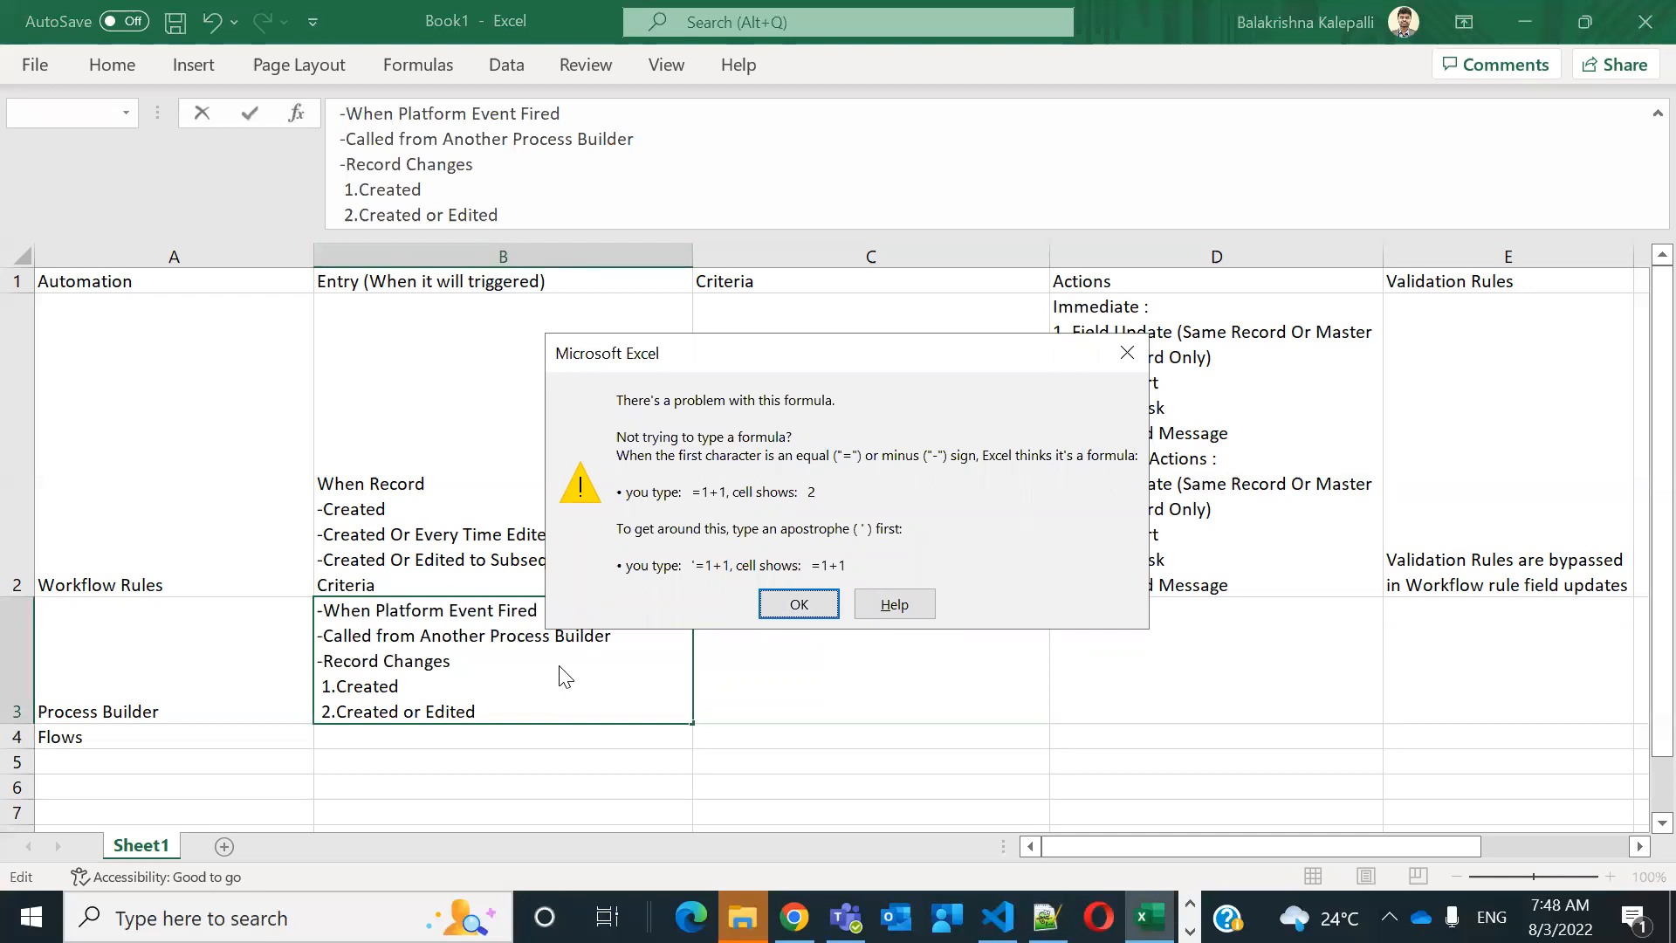
left_click(794, 602)
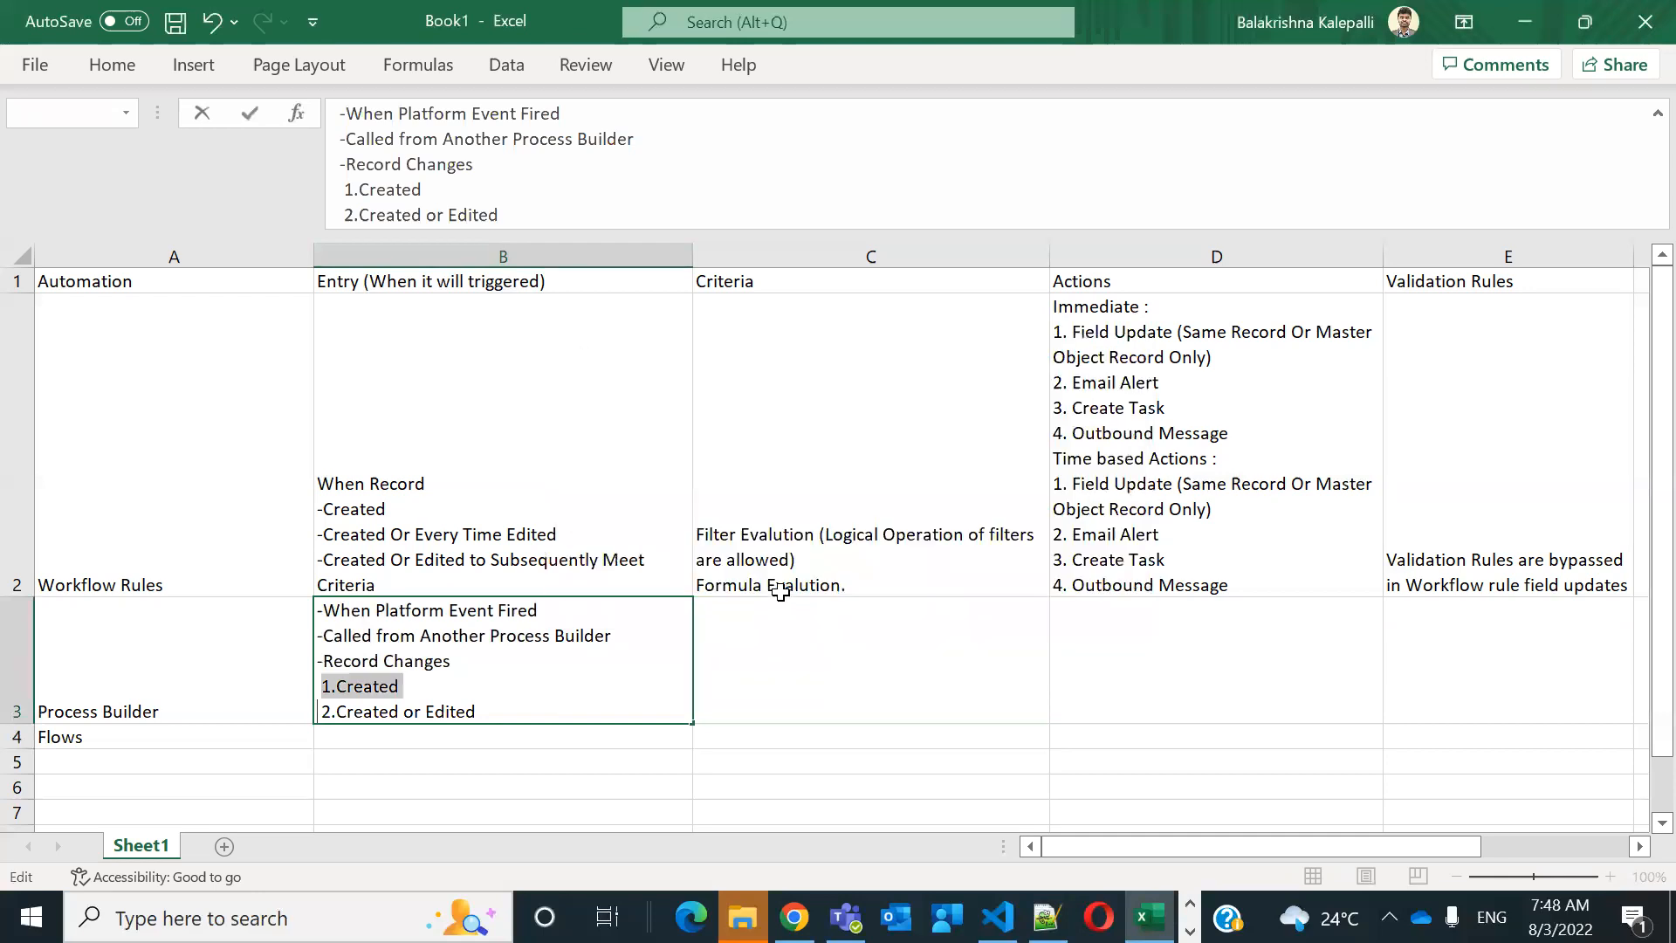
Replace the hyphens before the three main conditions in cell B3 with "i)", "ii)" and "iii)" and commit the entry
left_click(323, 616)
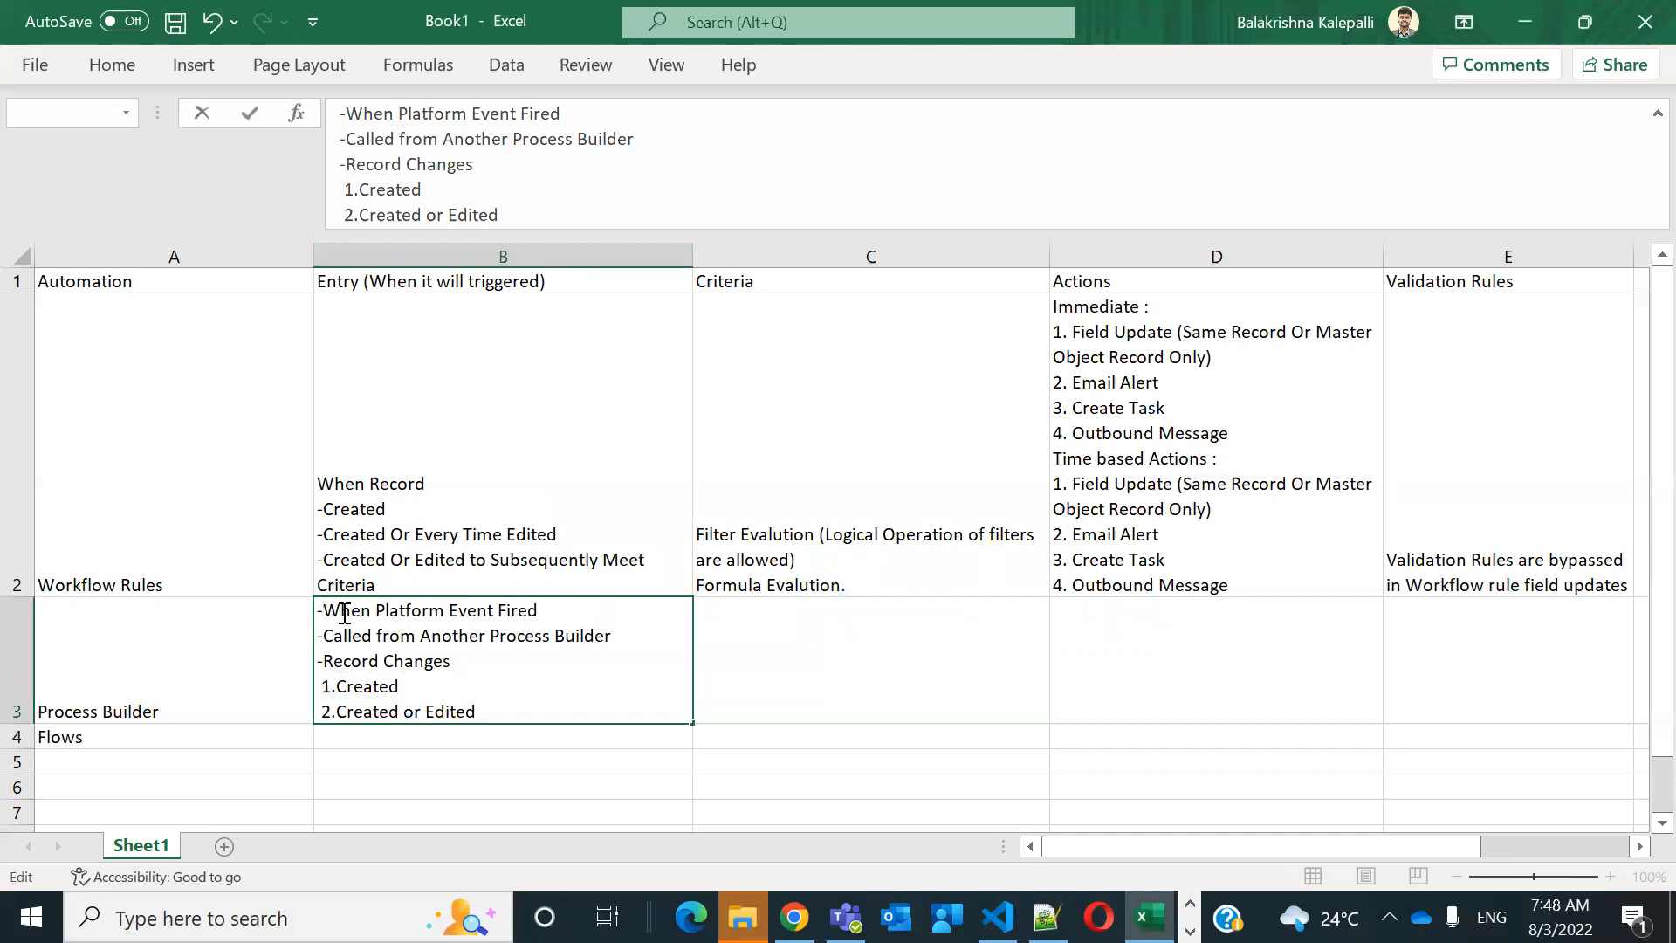
key("BackSpace")
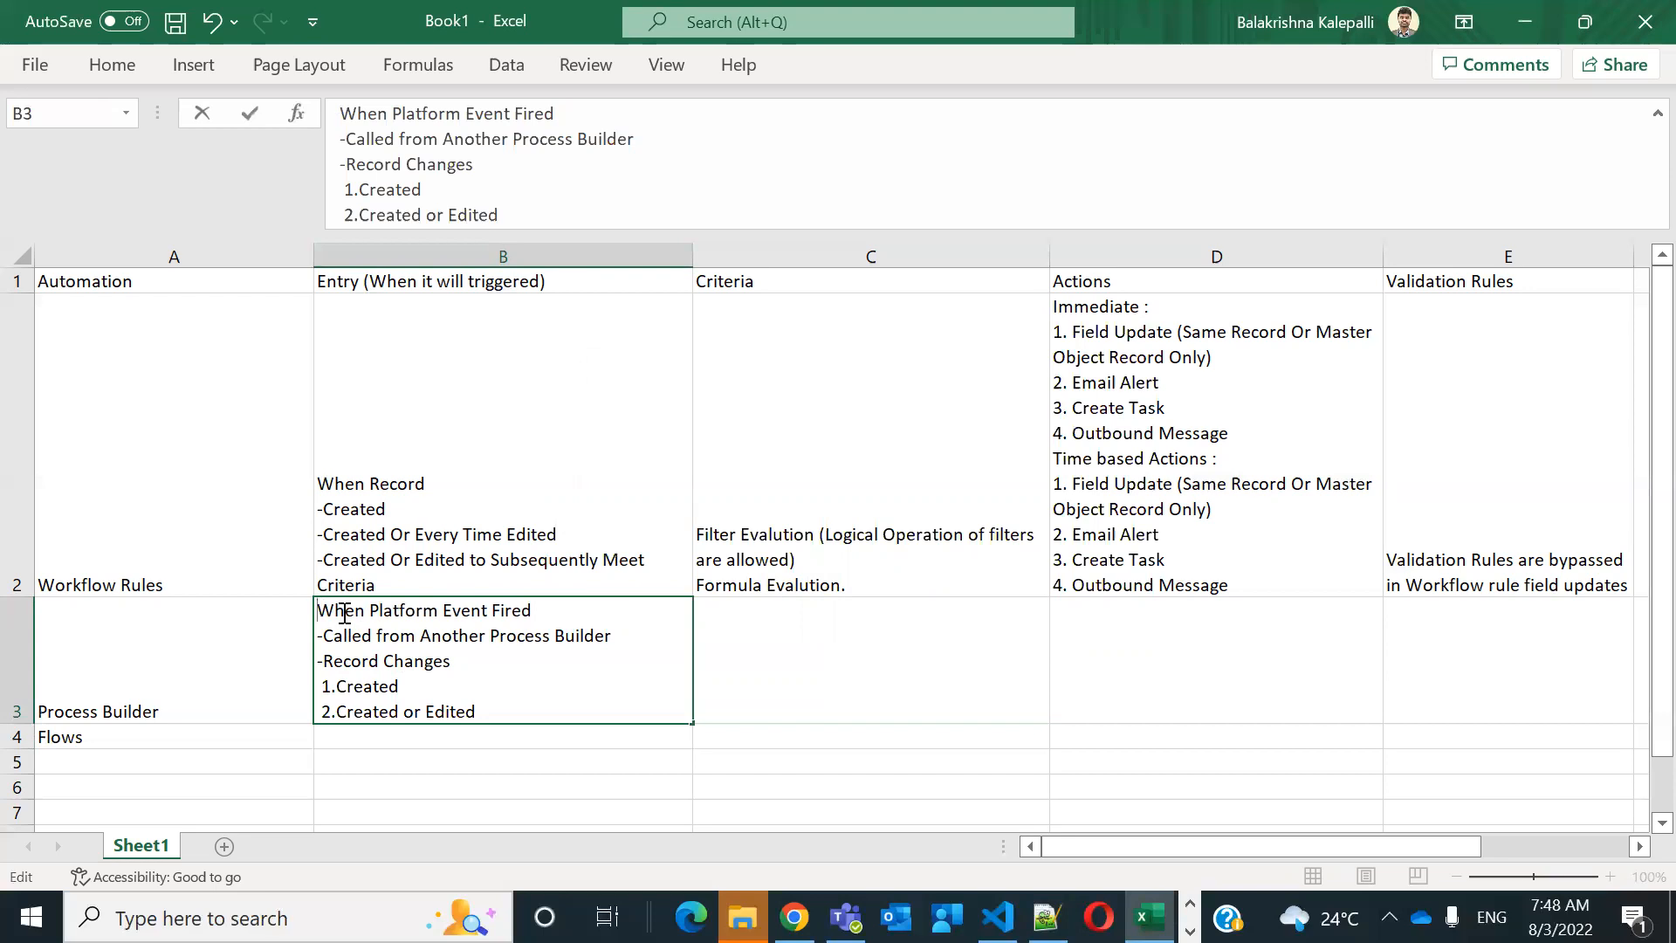
type("i)")
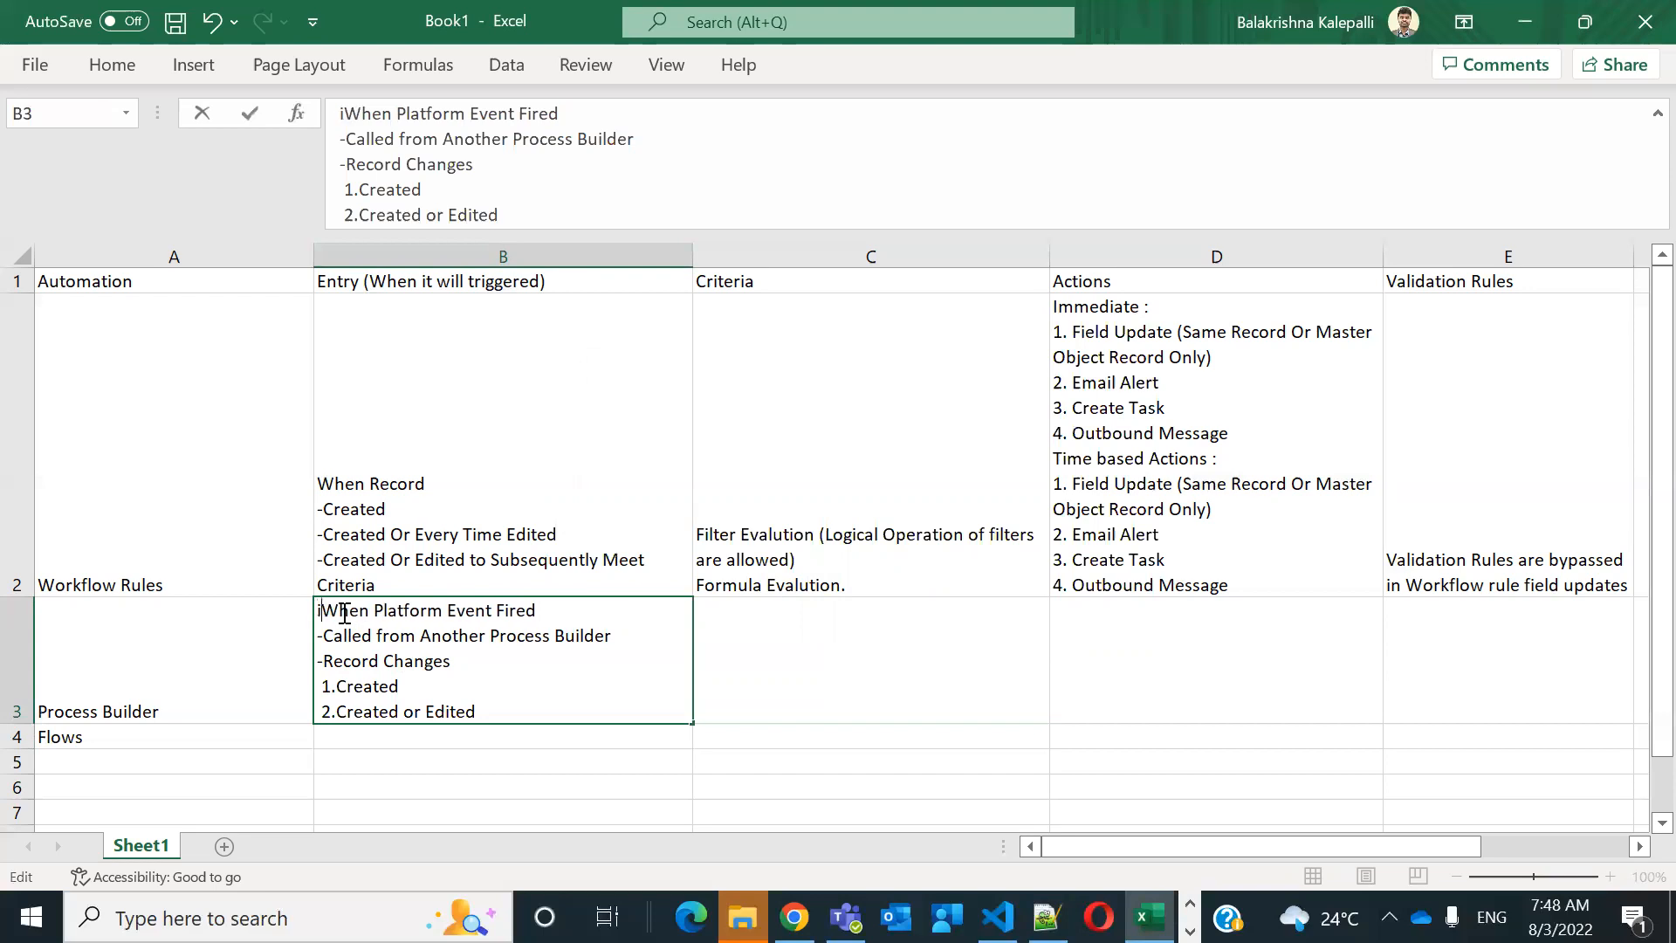
key("BackSpace")
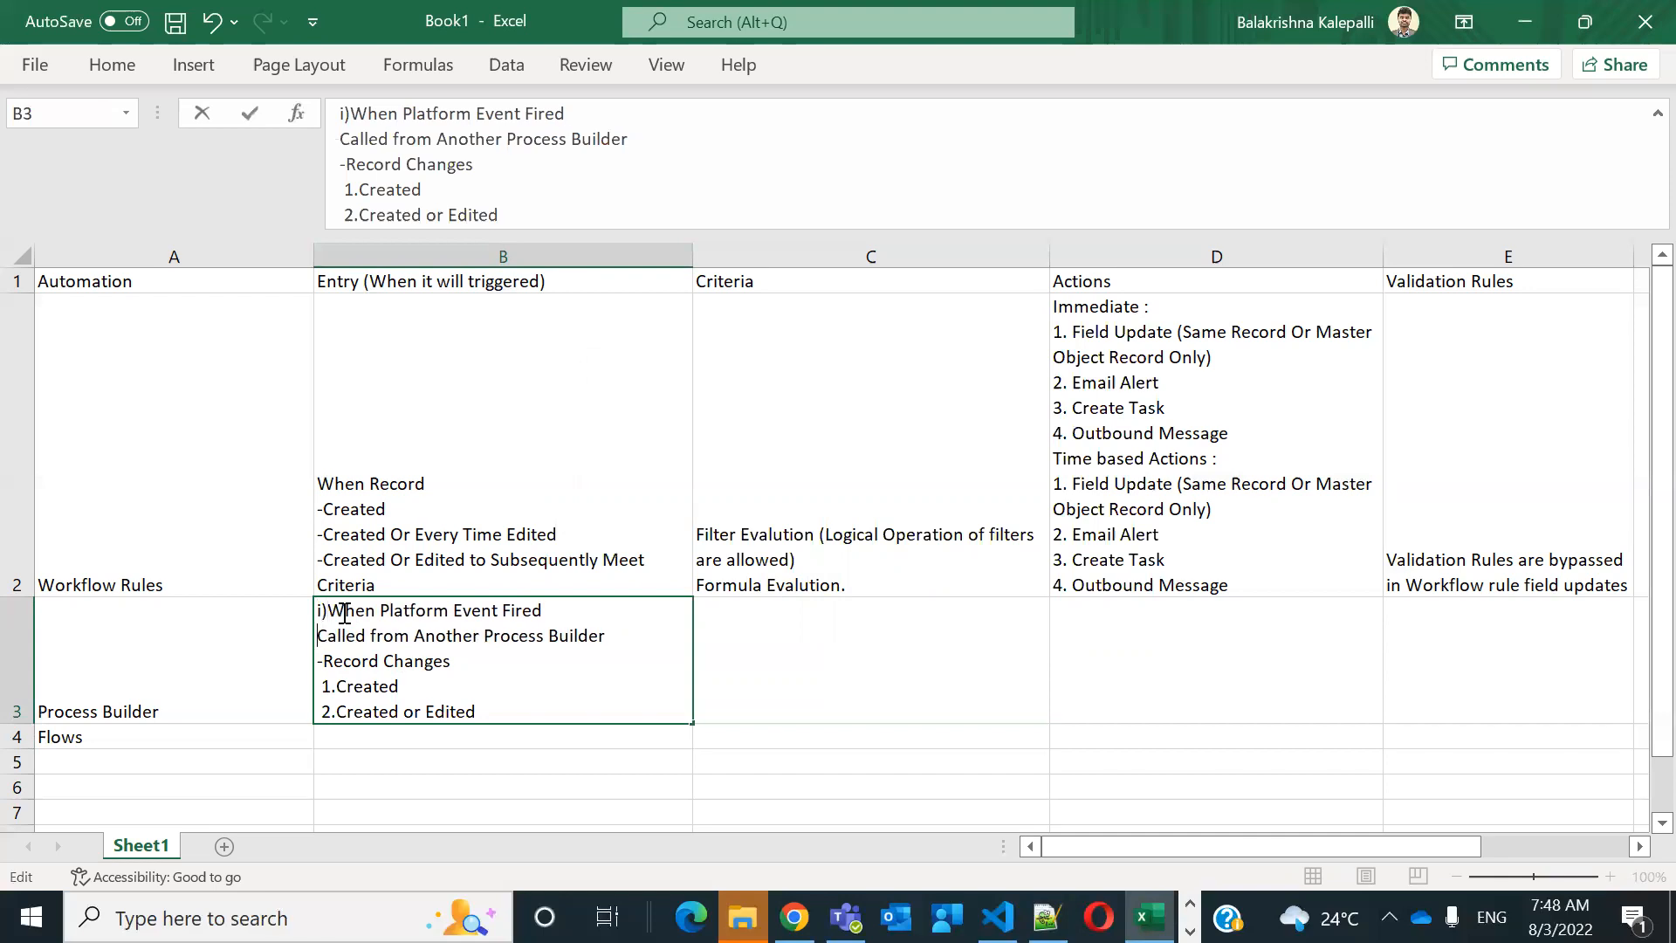
type("ii)")
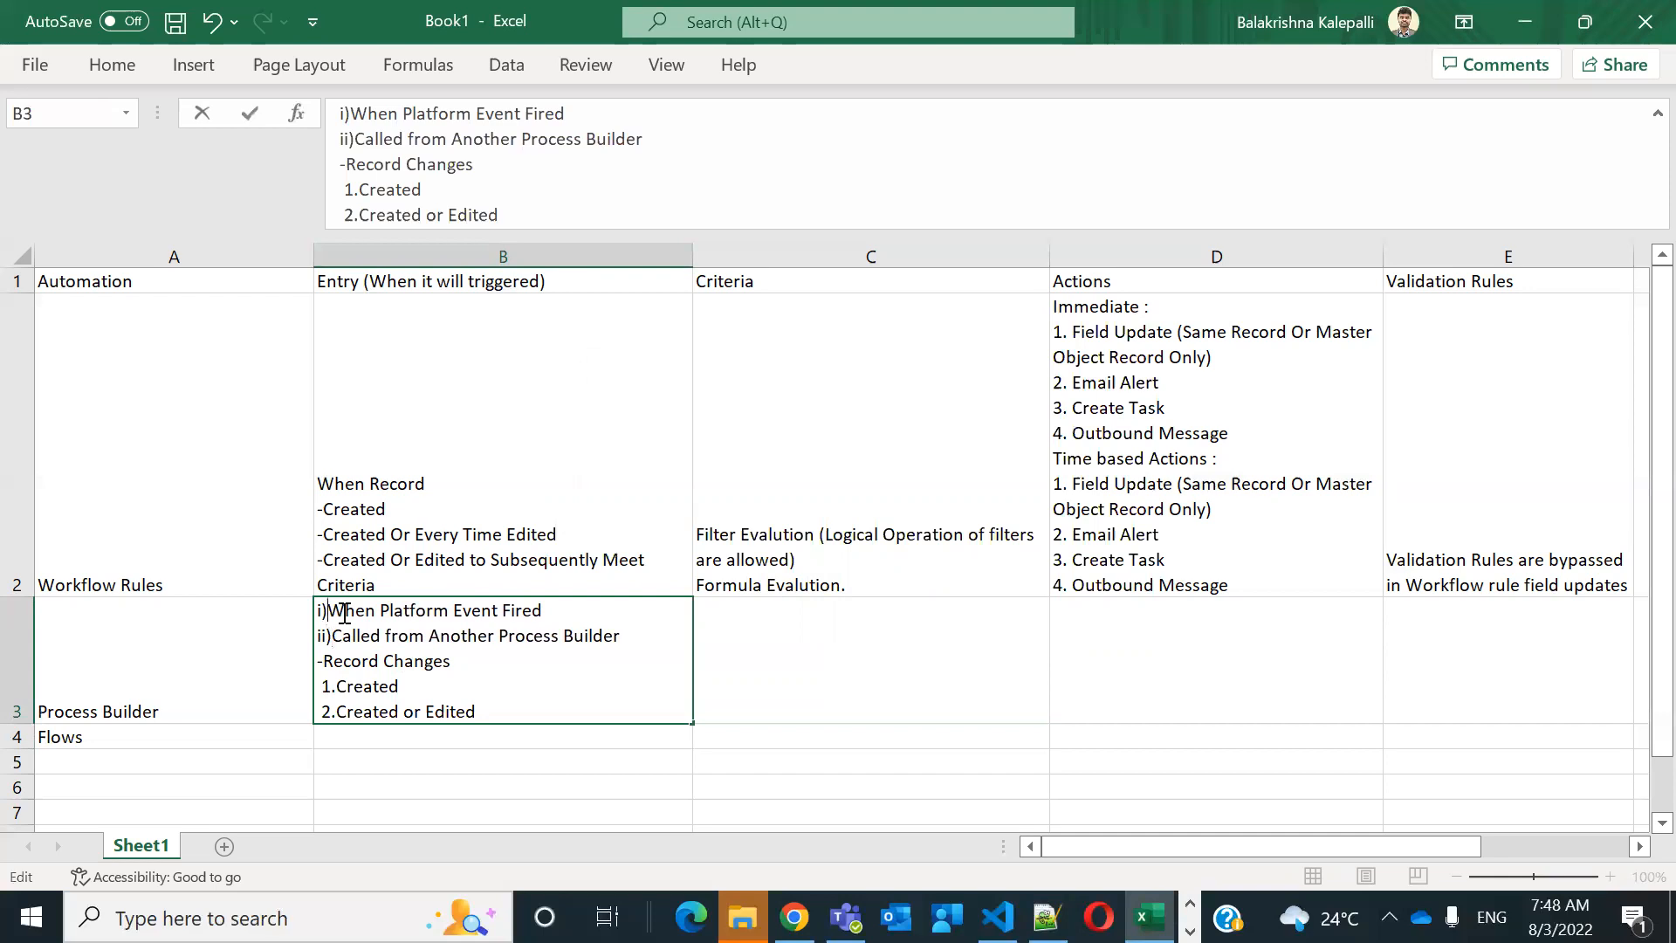
key("Down")
key("Delete")
type("iii")
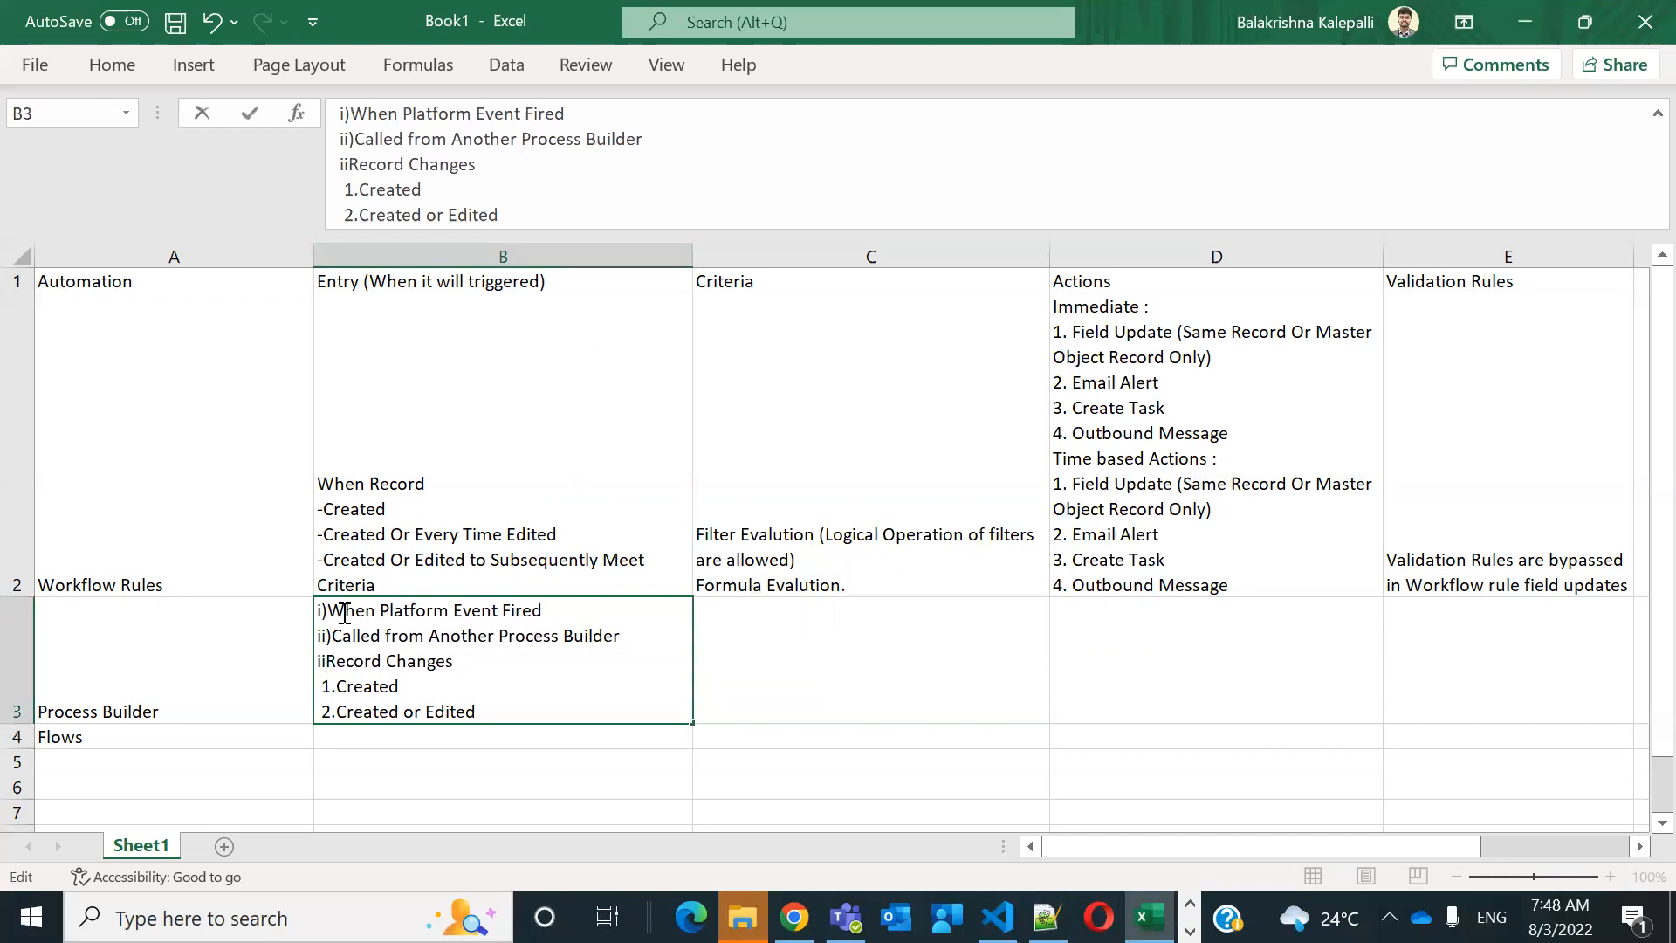
type(")")
key("Return")
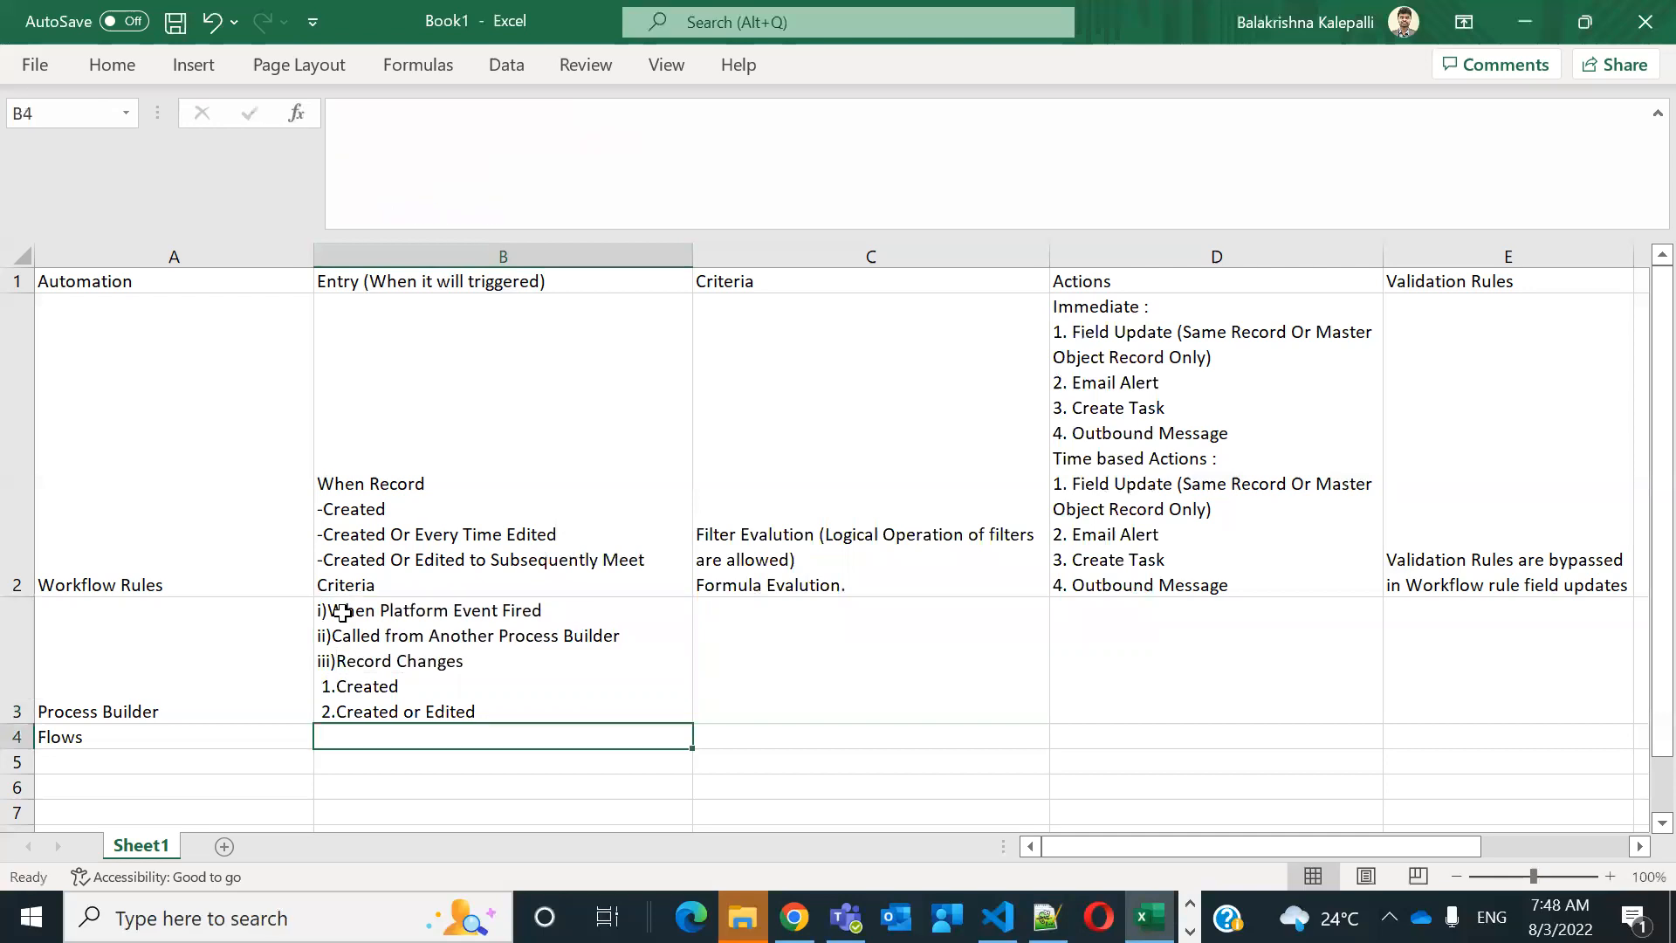
Review the Workflow Rules criteria in cell C2 against Process Builder's entry conditions and its Criteria cell
left_click(383, 665)
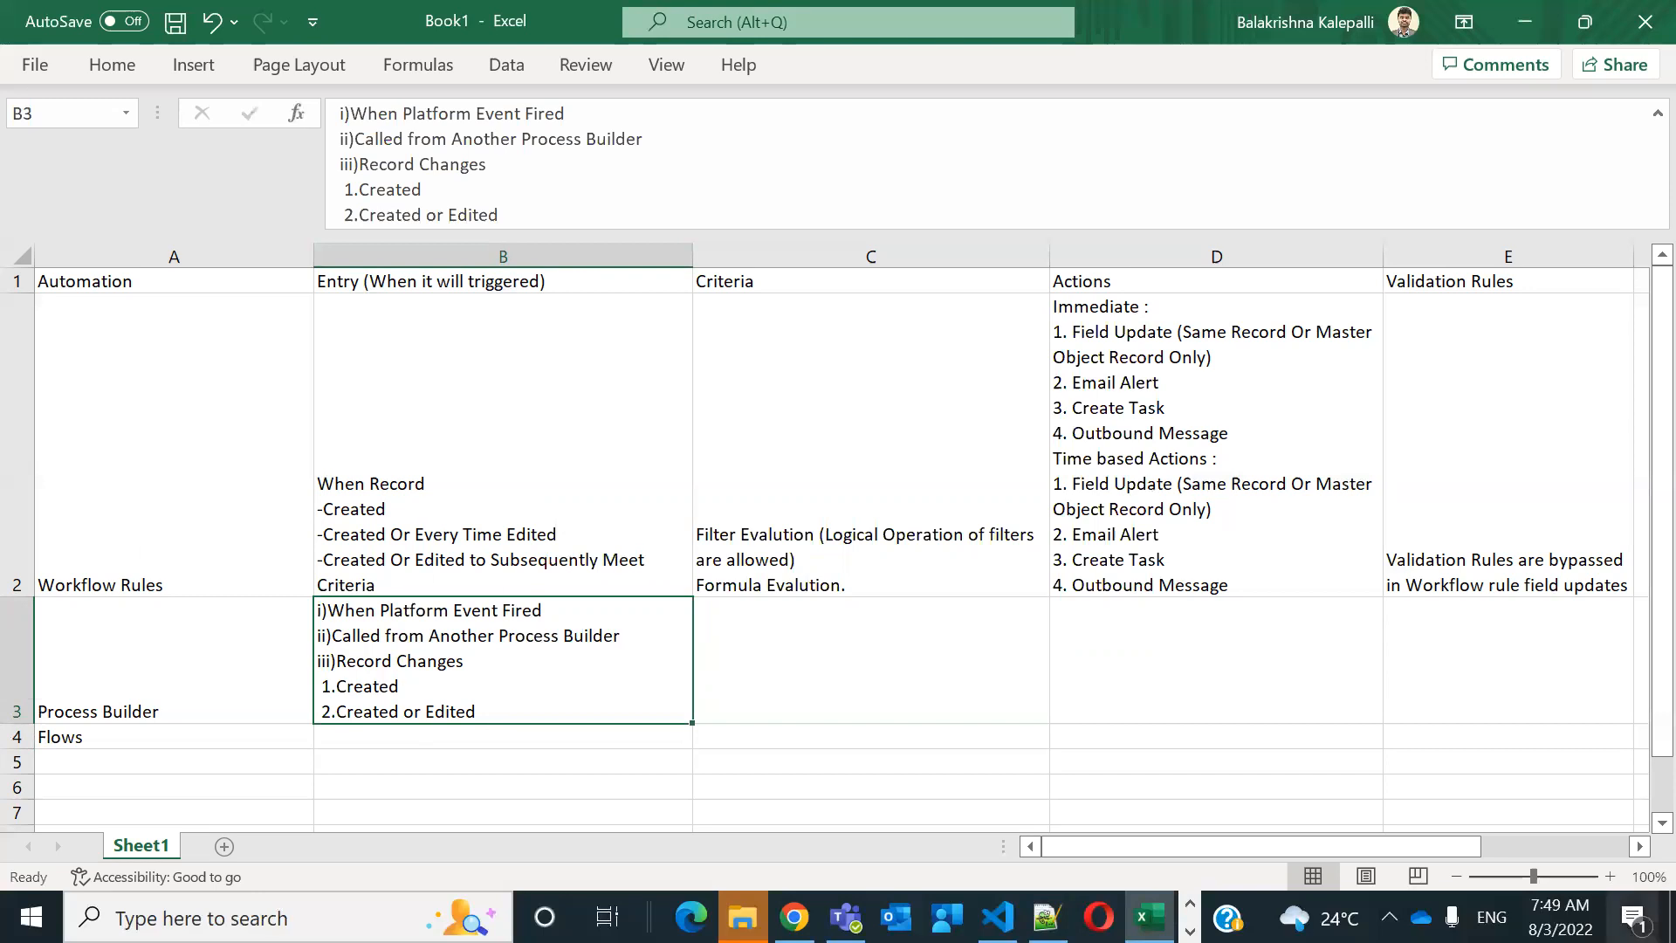
left_click(215, 522)
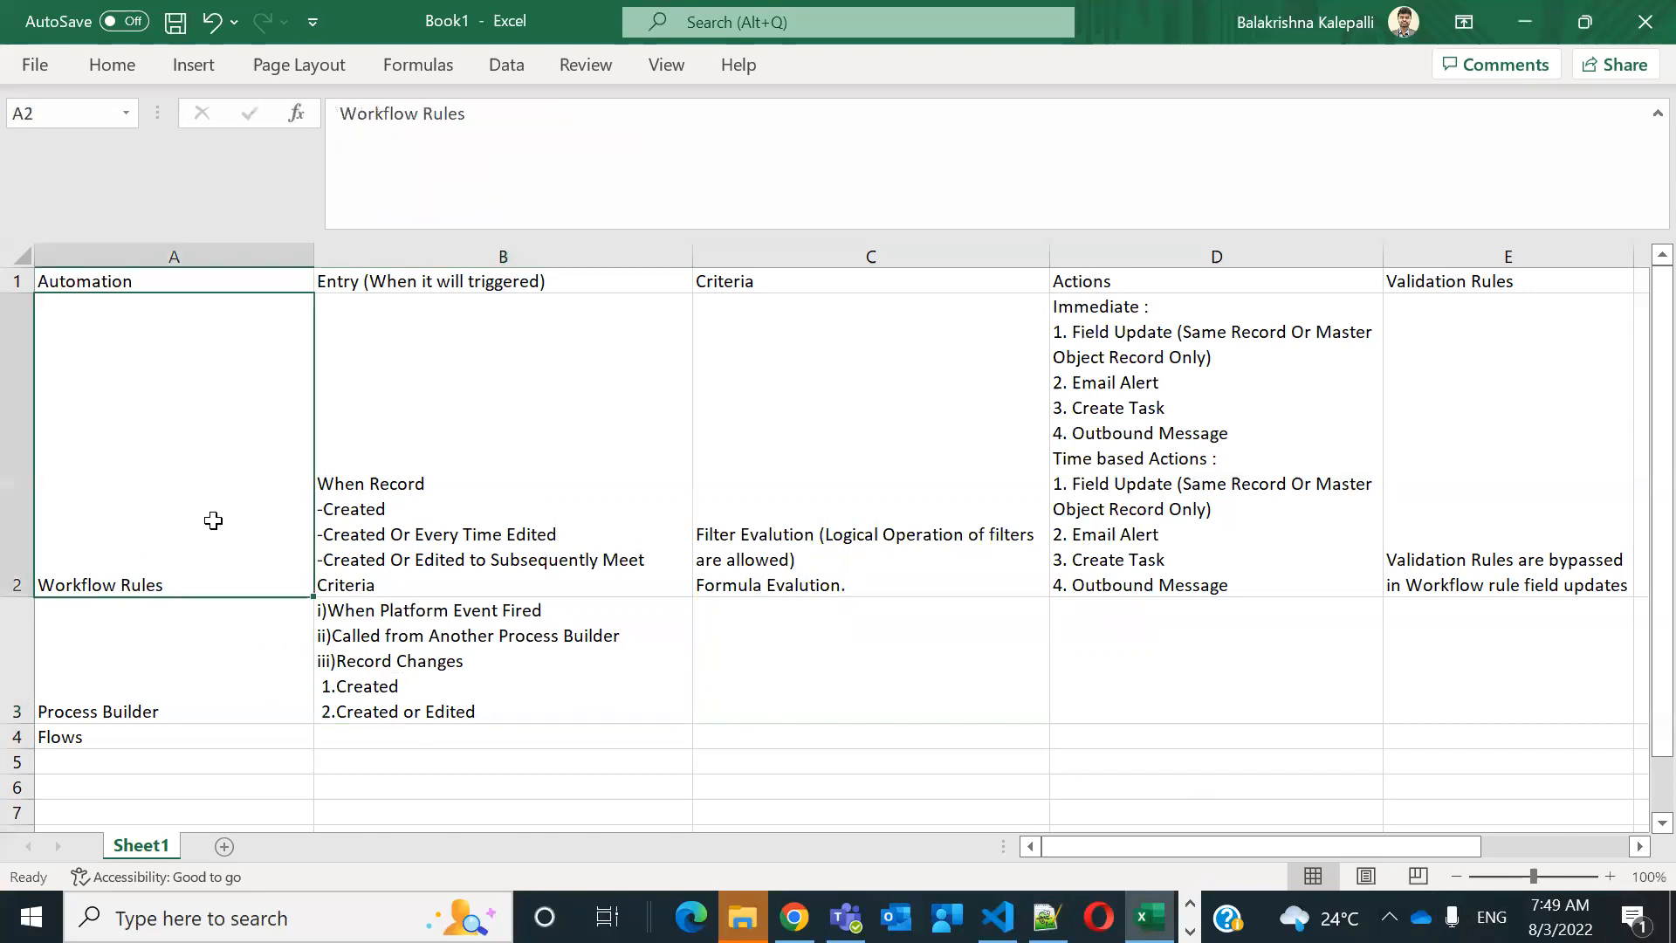
left_click(897, 466)
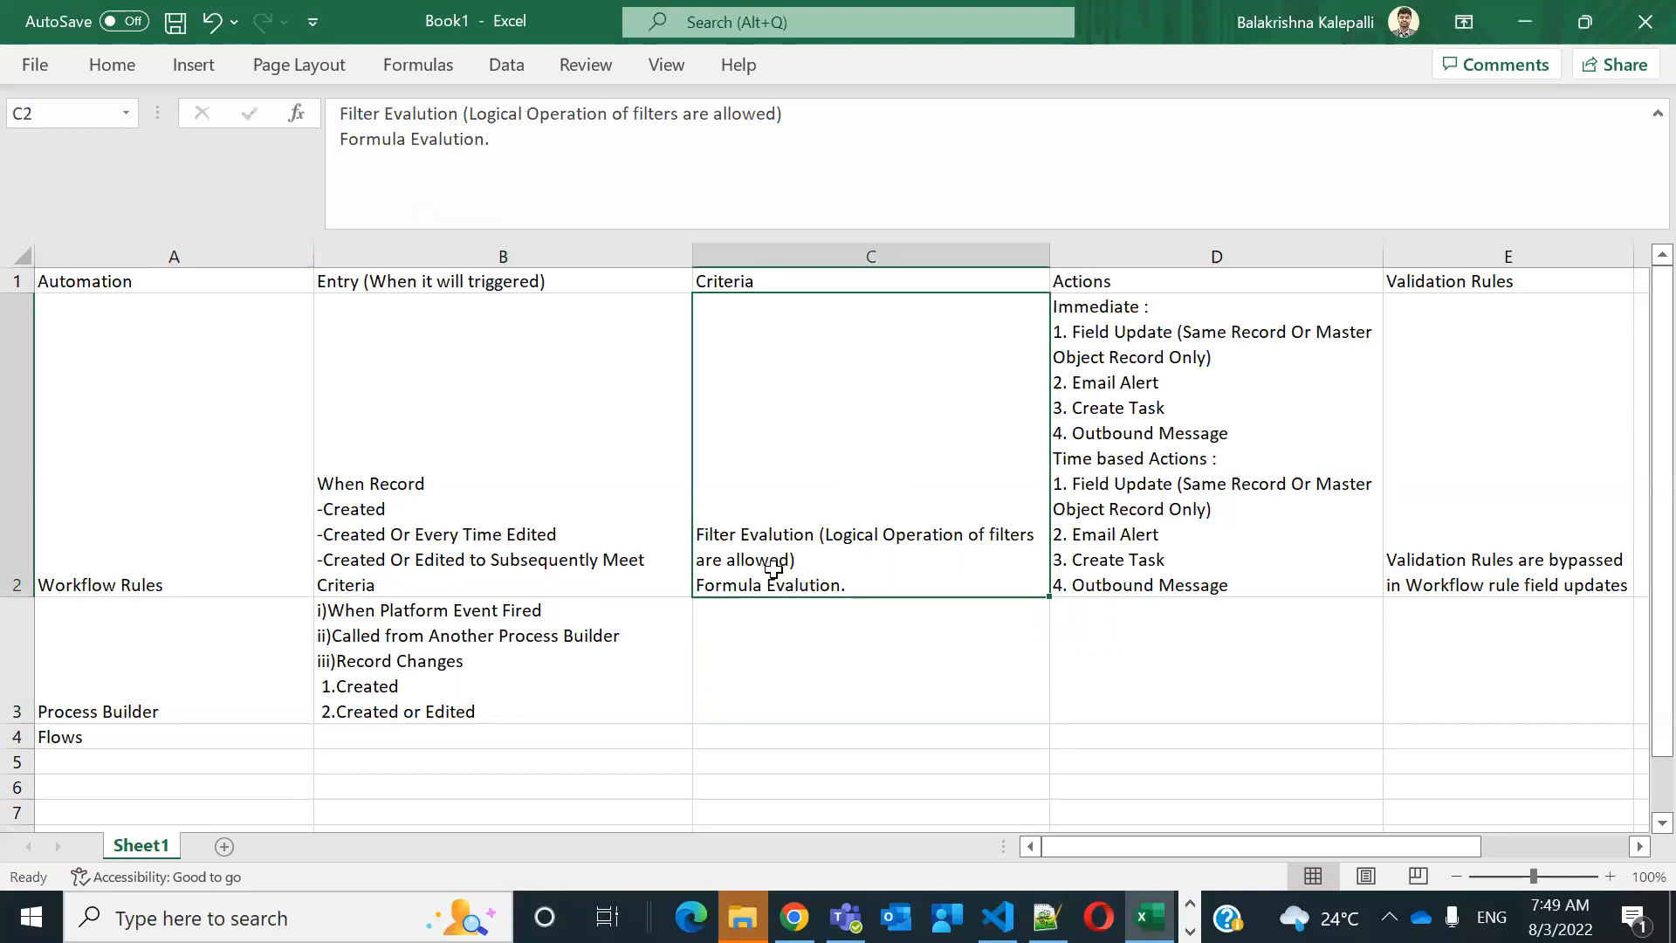
left_click(231, 661)
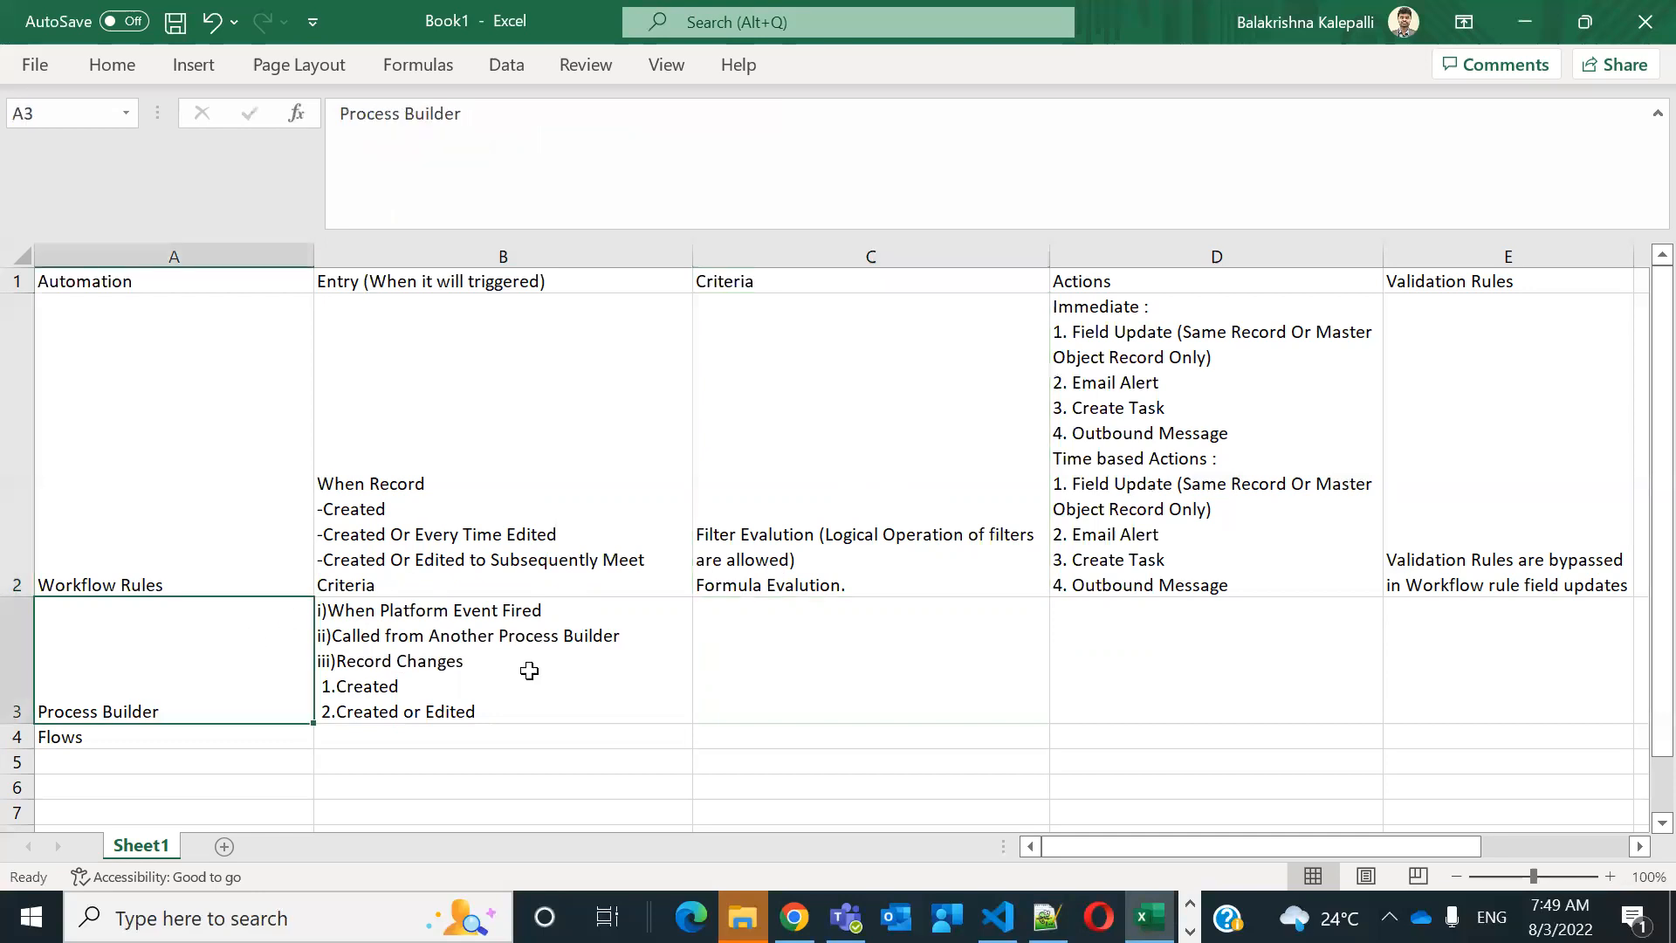
left_click(789, 656)
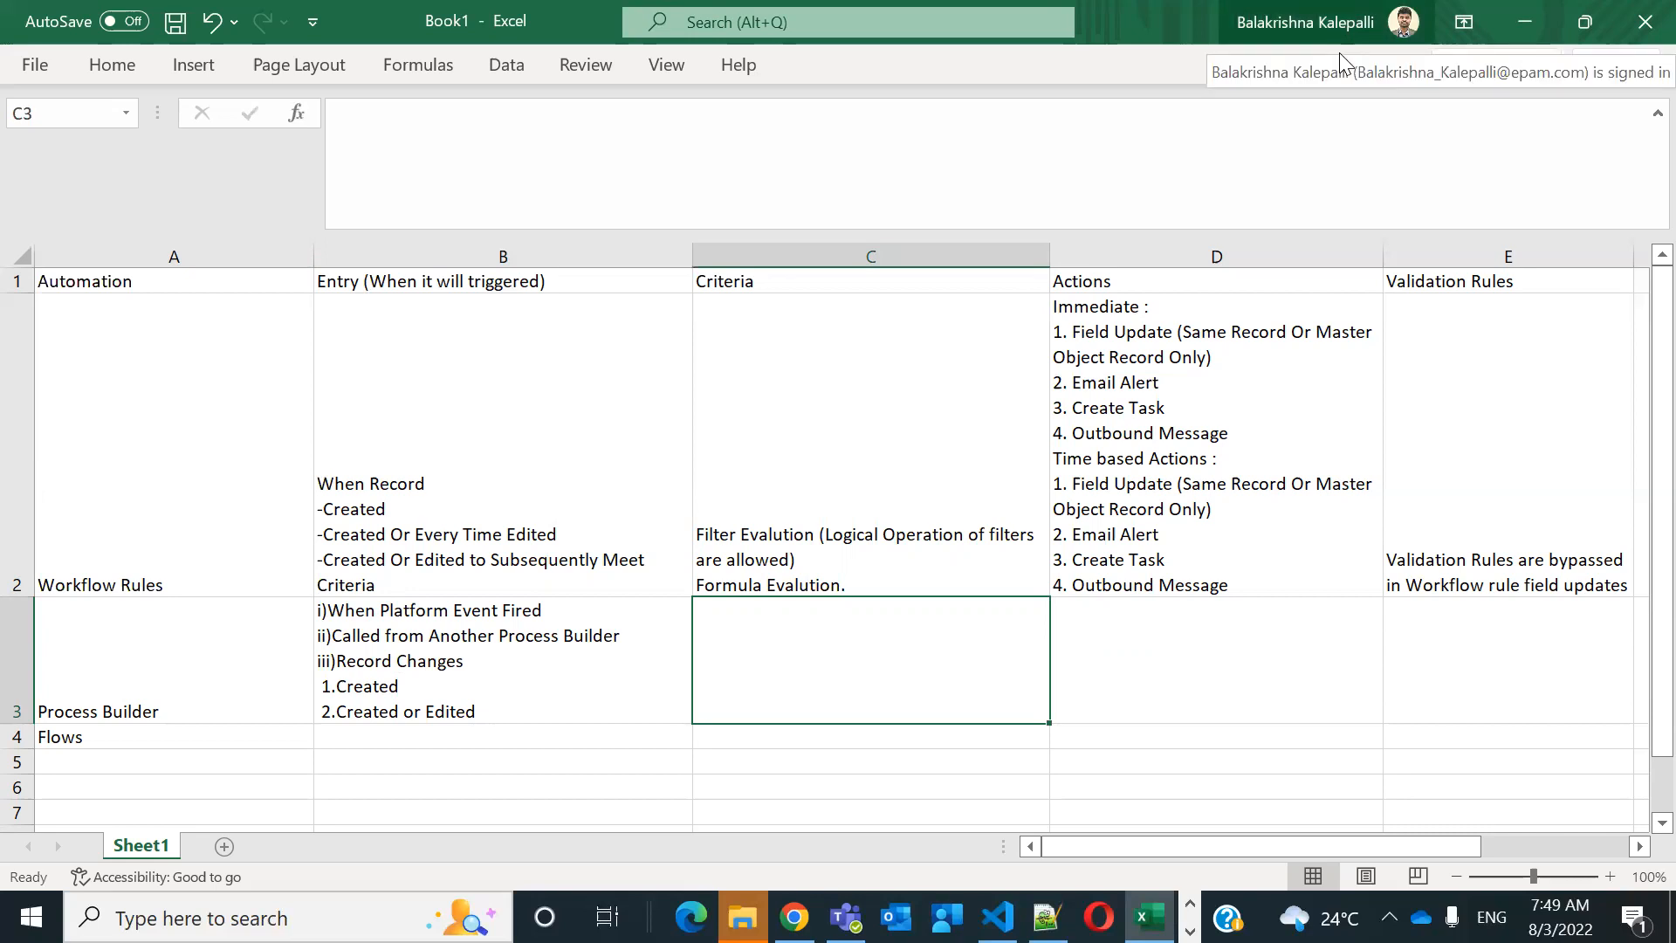
left_click(878, 456)
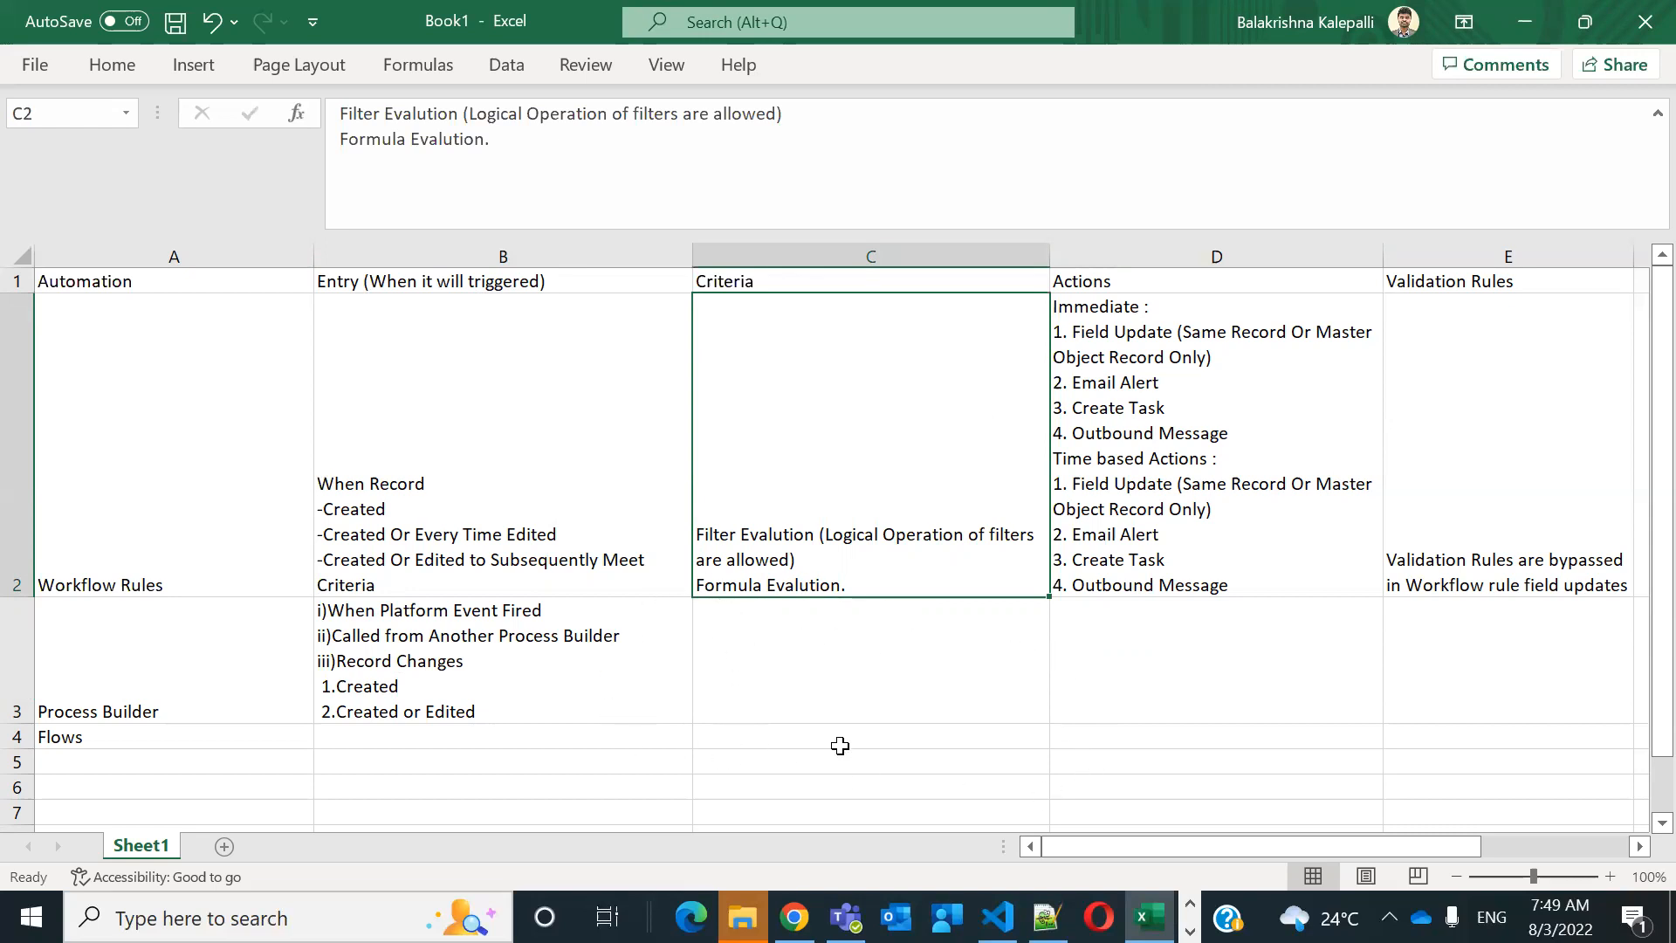
Enter "We can add multiple conditions similar to nested if or switch case" as Process Builder's criteria in cell C3
left_click(733, 691)
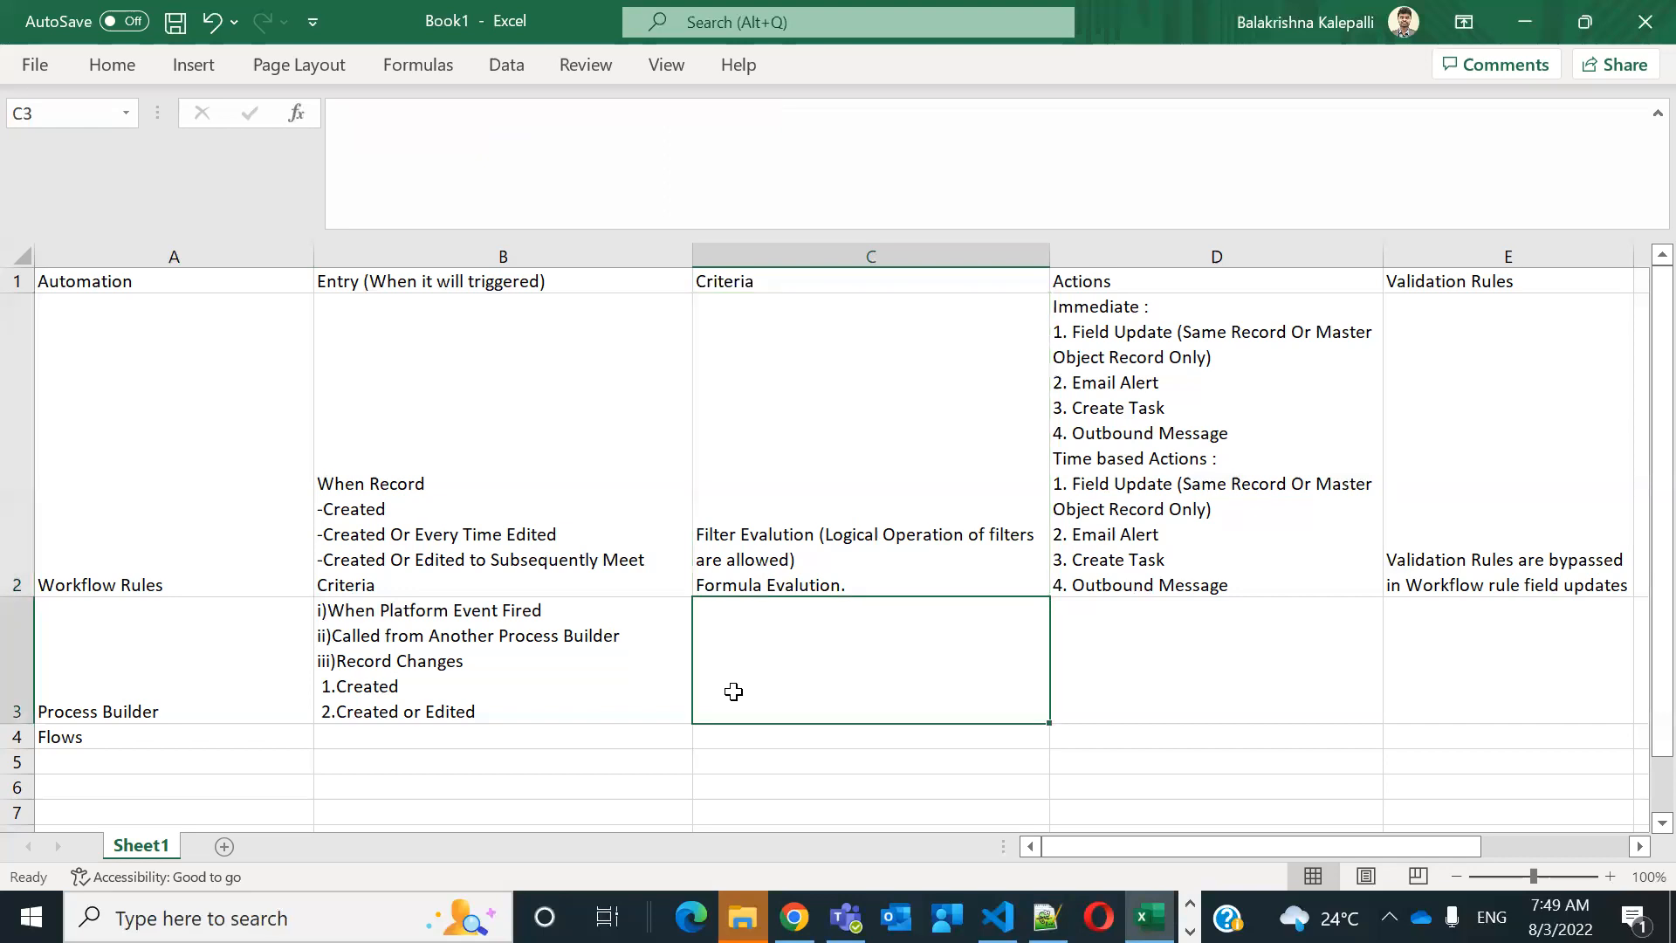
type("We can add multiple")
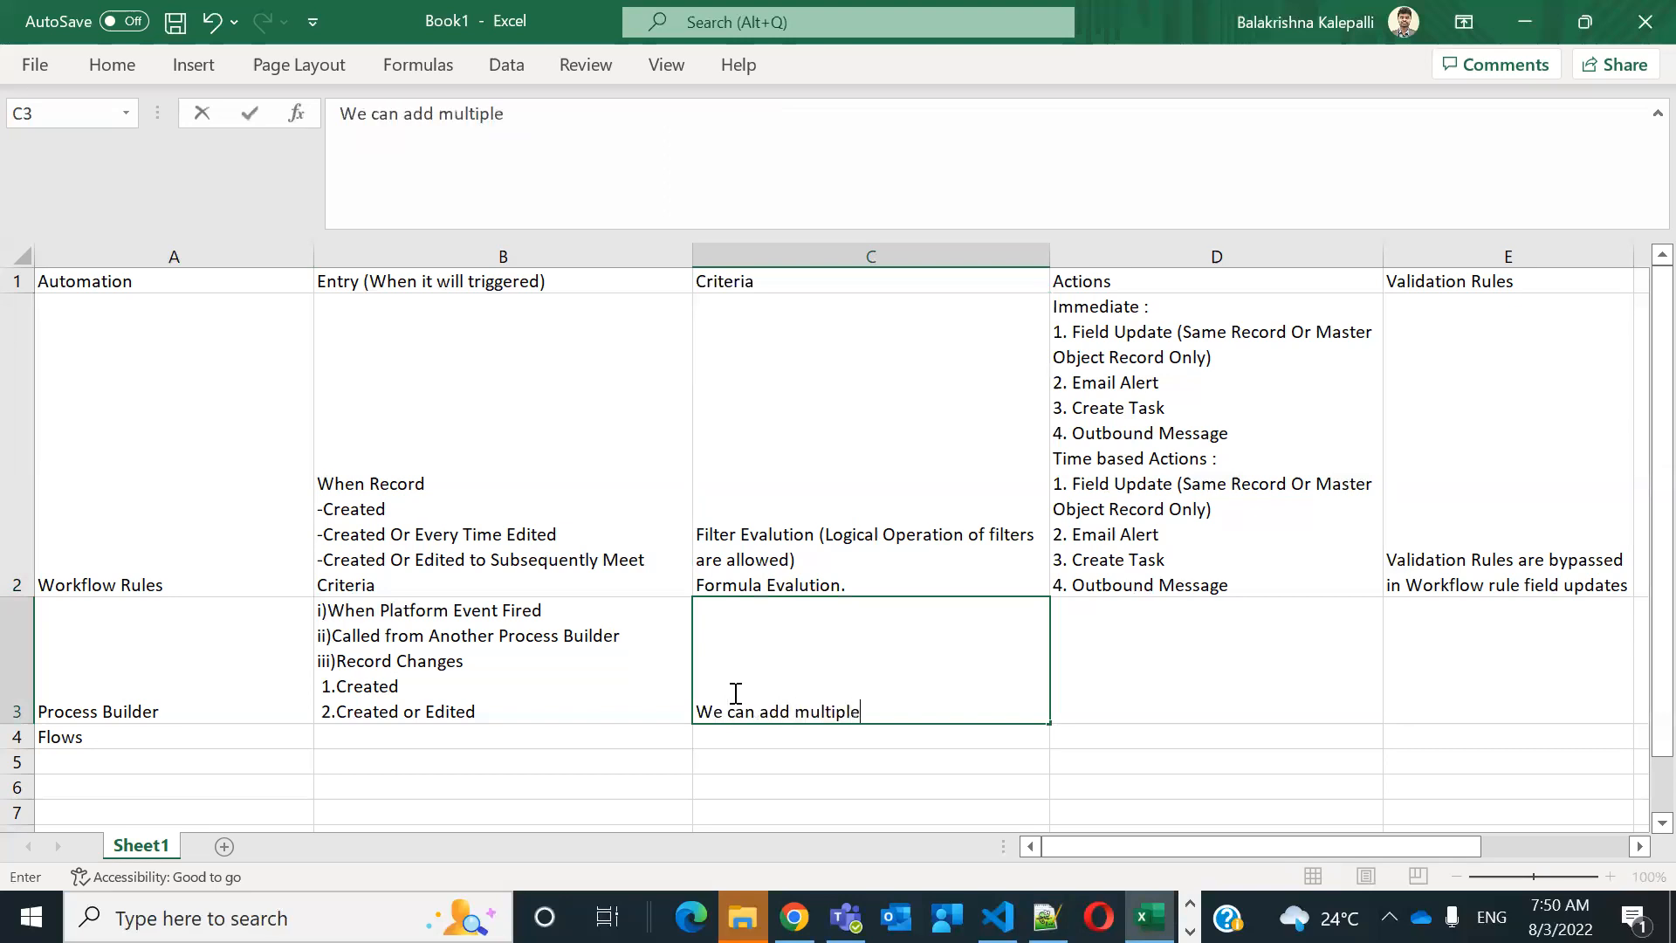
type(" conditions similar to")
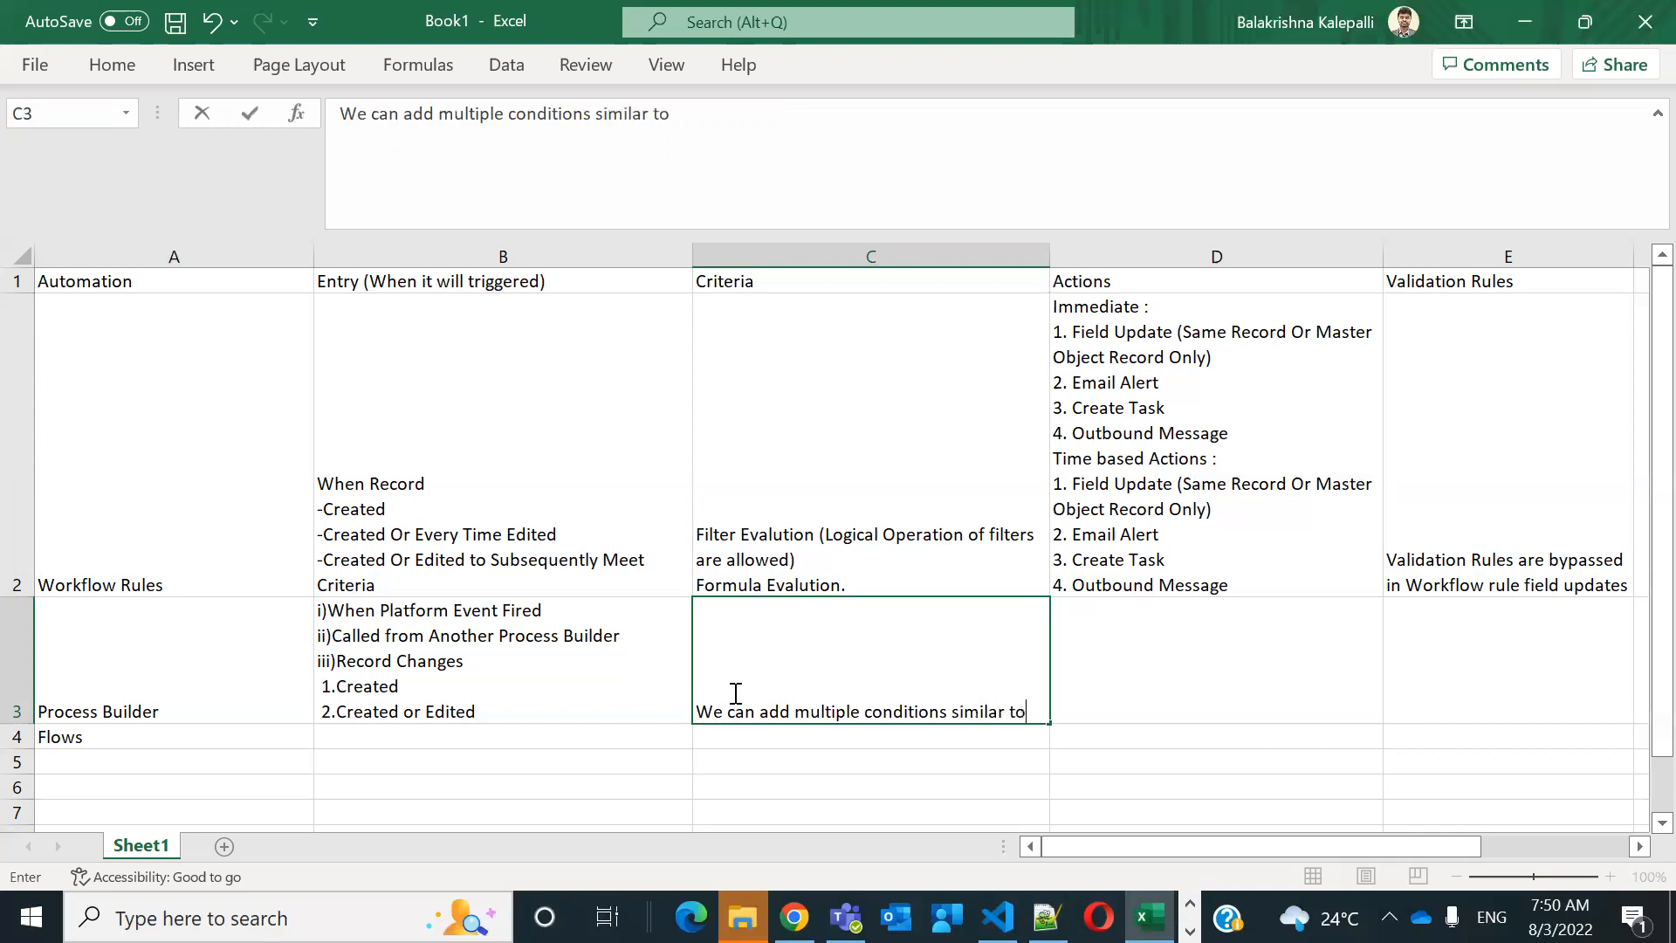
type(" nested if or sw")
key("BackSpace")
type("switch case")
key("Return")
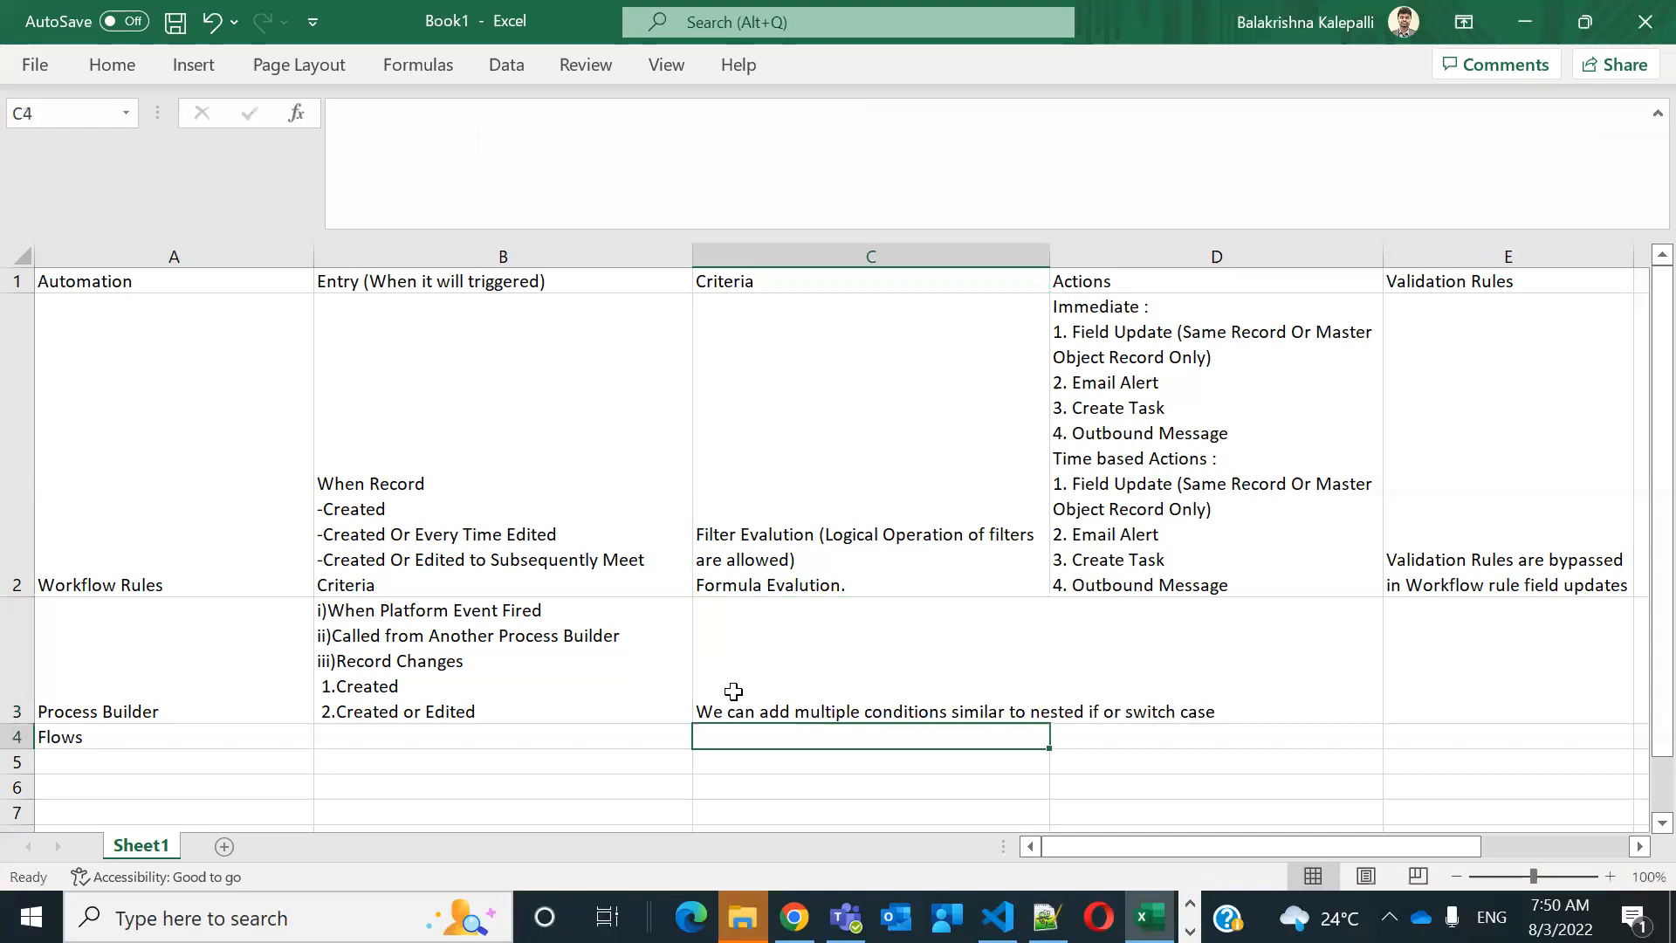
Enter "Immdiate and time based actions" in Process Builder's Actions cell D3
key("Up")
key("Right")
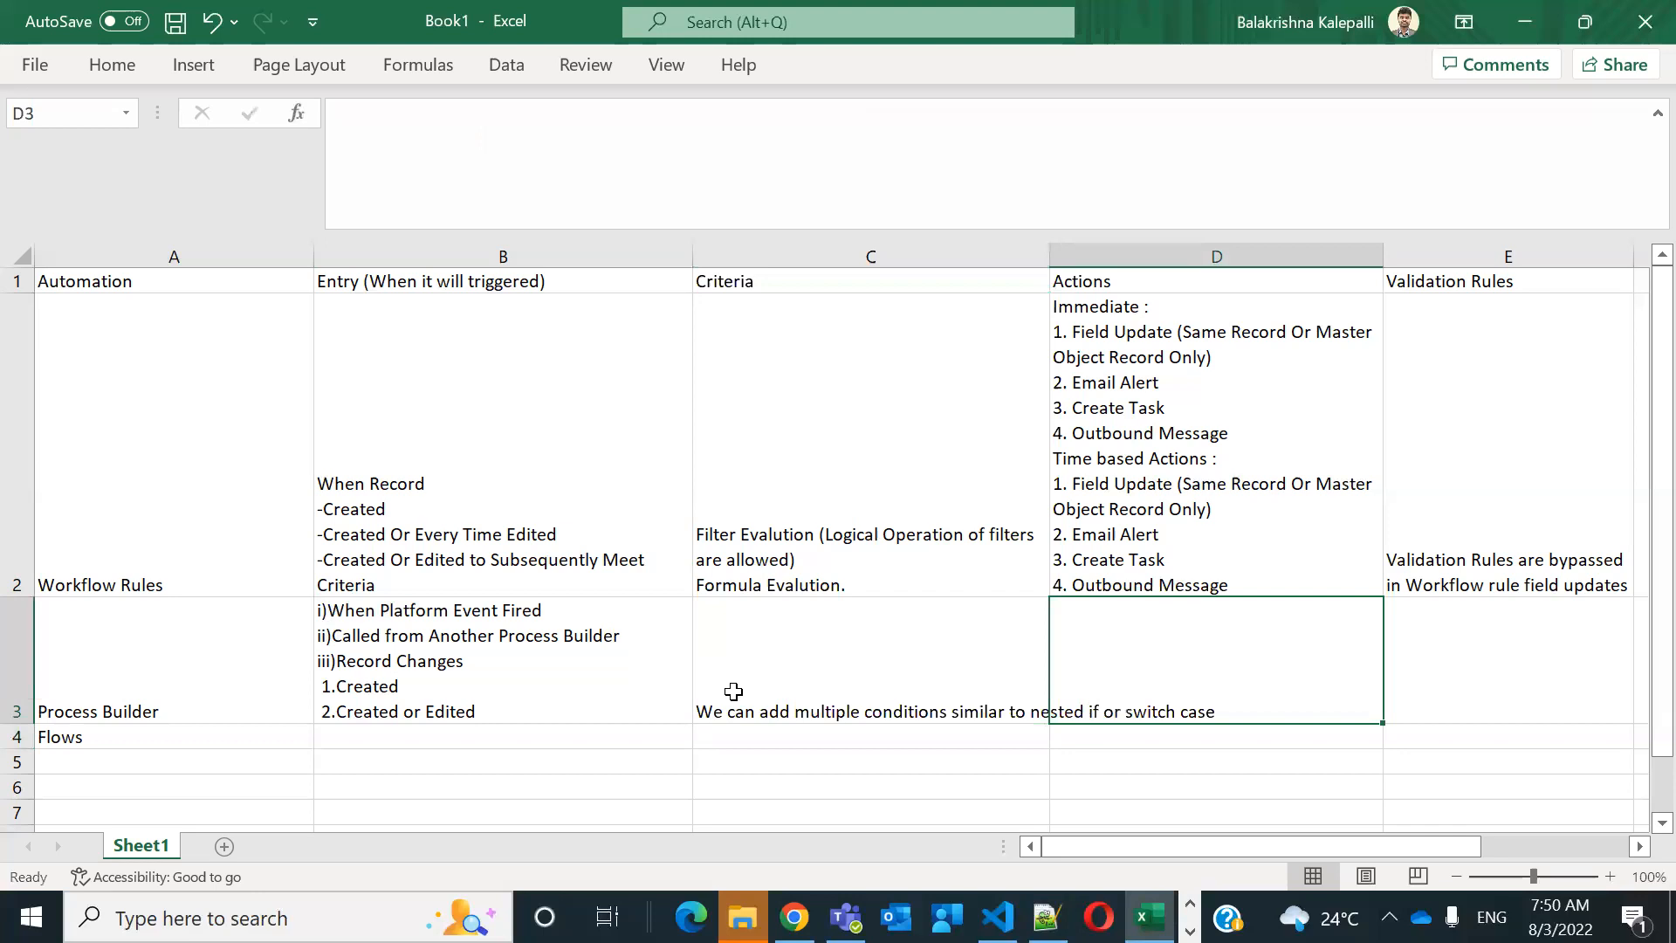
type("Immediate : 1. Field Update (Same Record Or Master Object Record Only) 2. Email Alert 3. Create Task 4. Outbound Message Time based Actions : 1. Field Update (Same Record Or Master Object Record Only) 2. Email Alert 3. Create Task 4. Outbound Message")
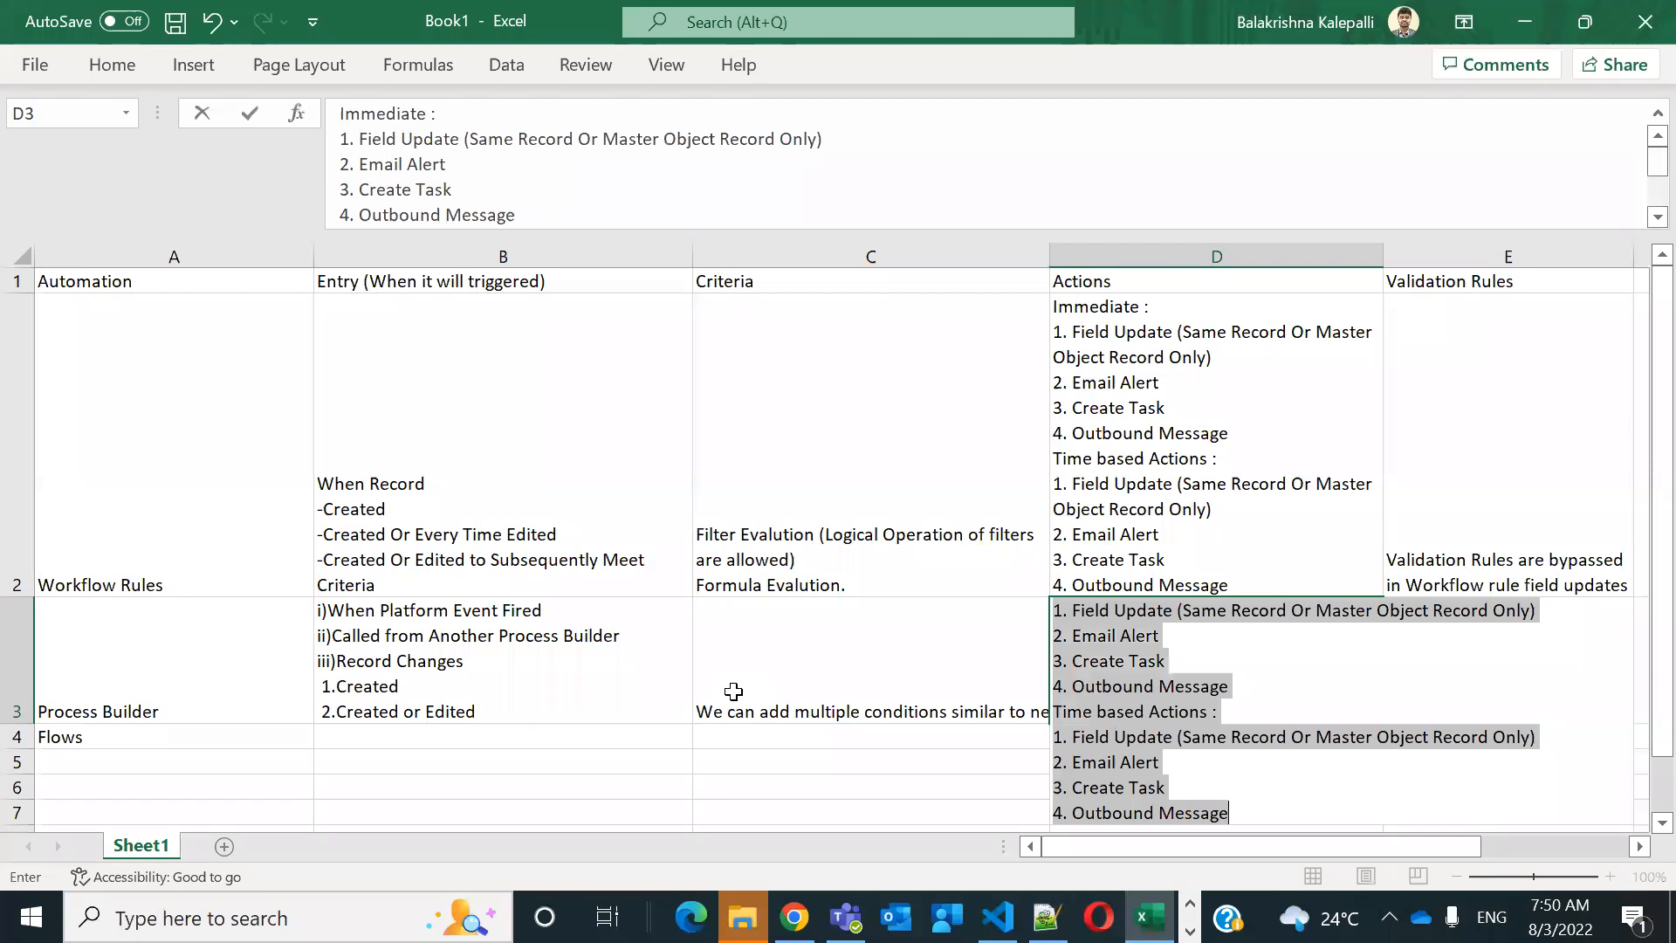
type("Immdiat")
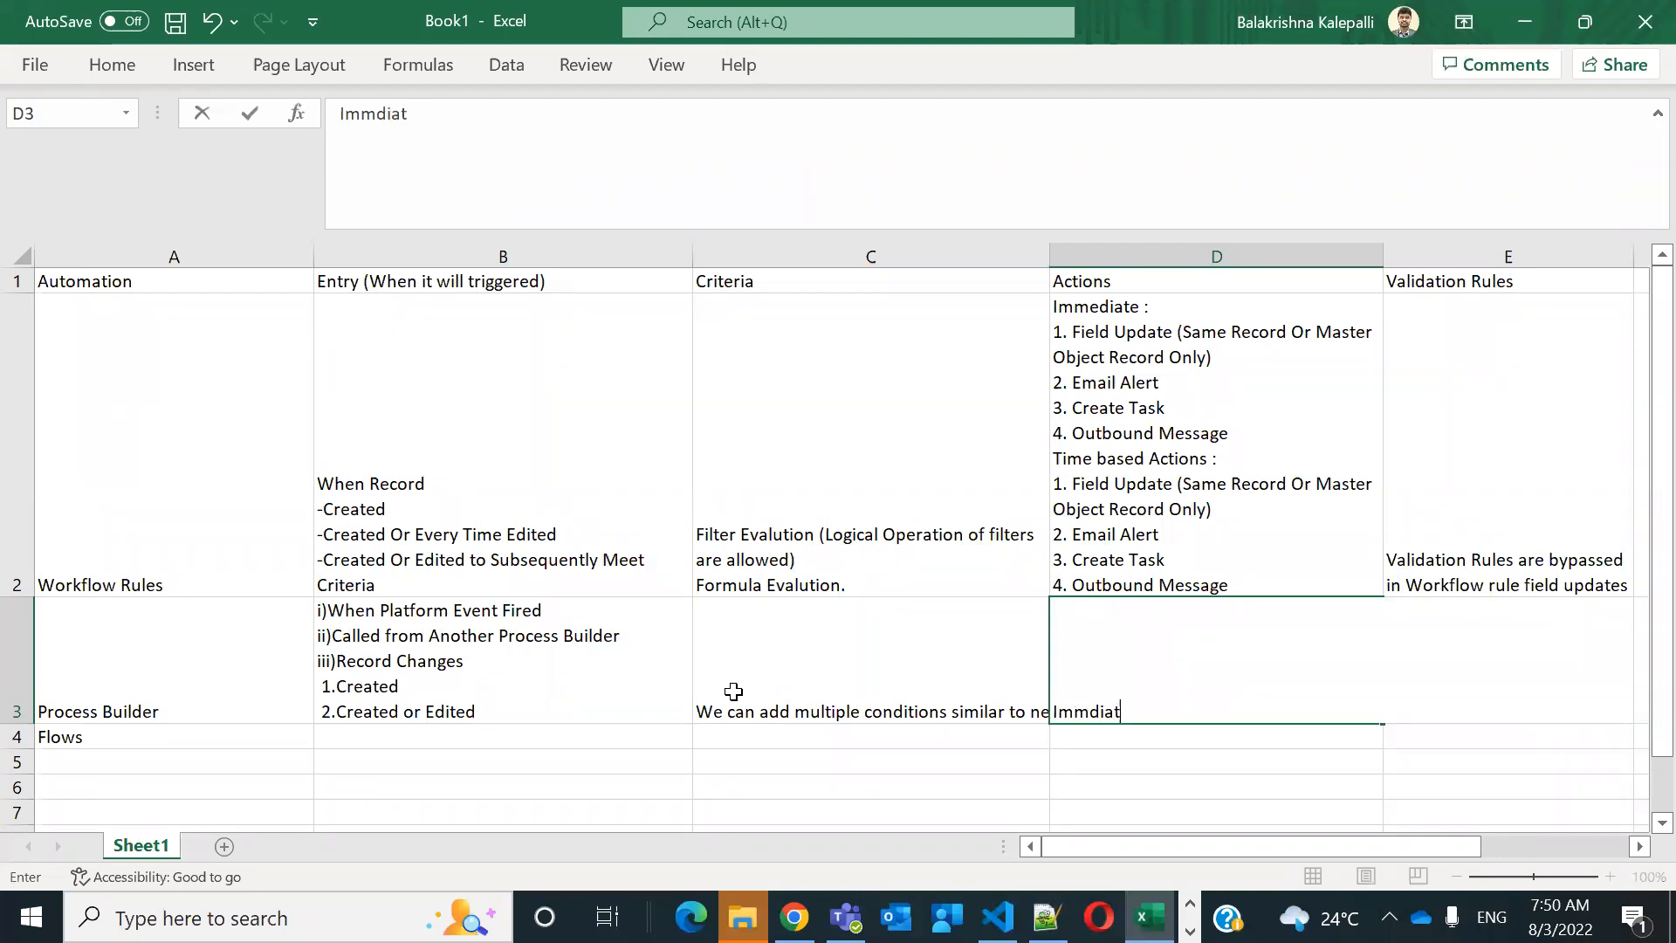
type("e and")
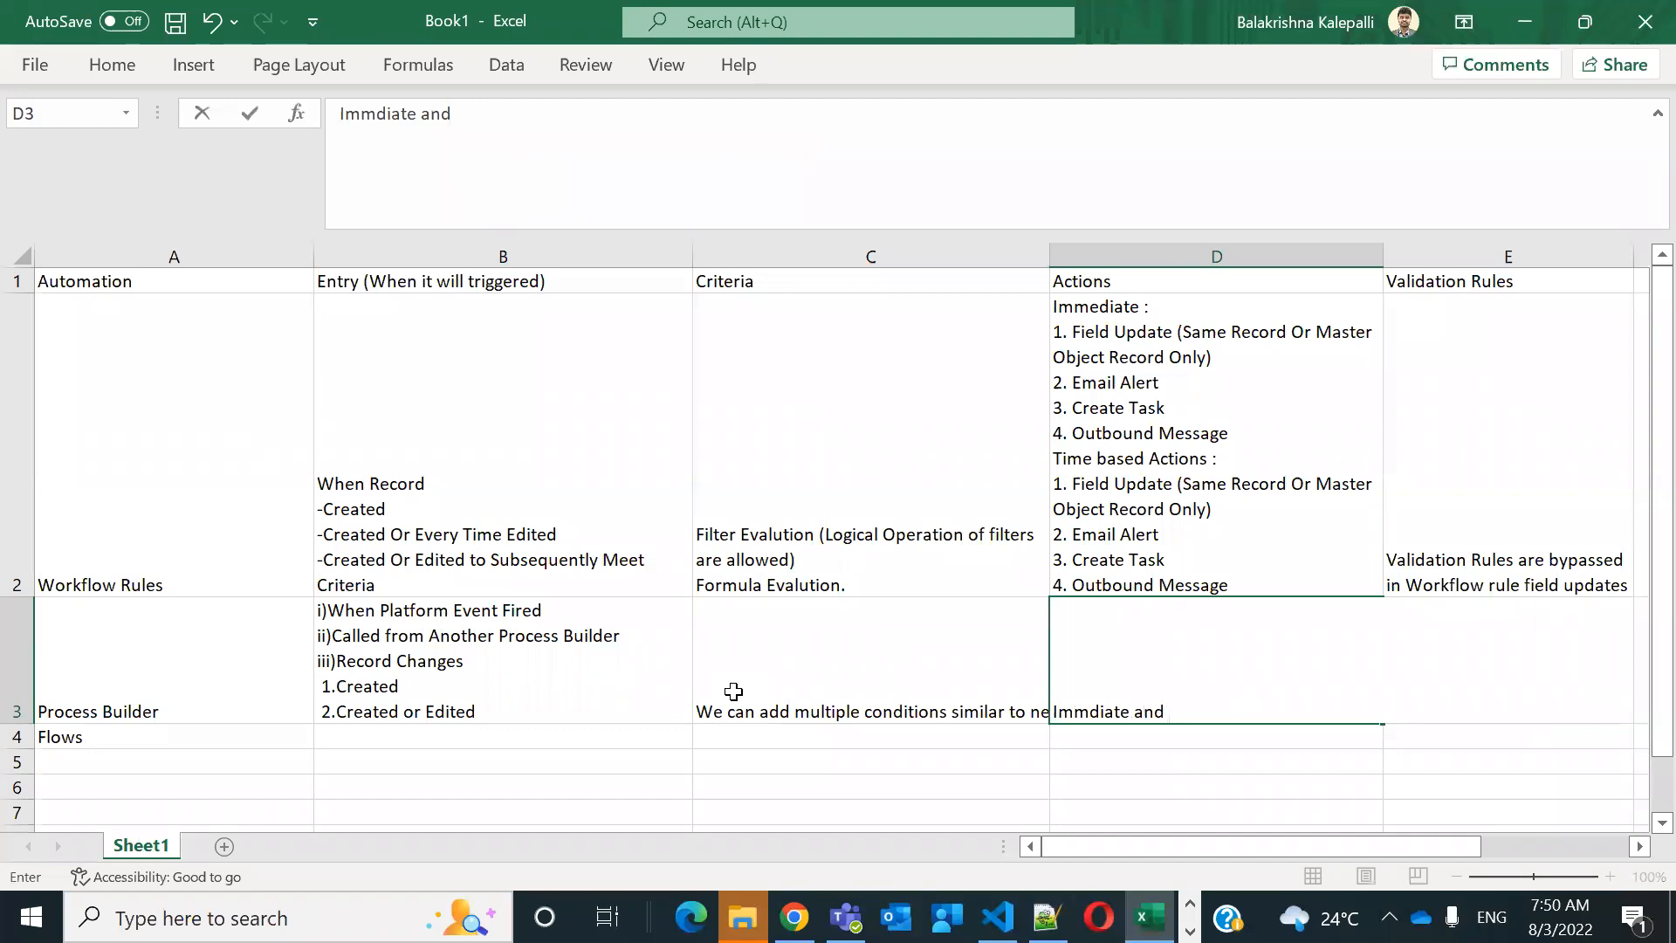
type(" time base")
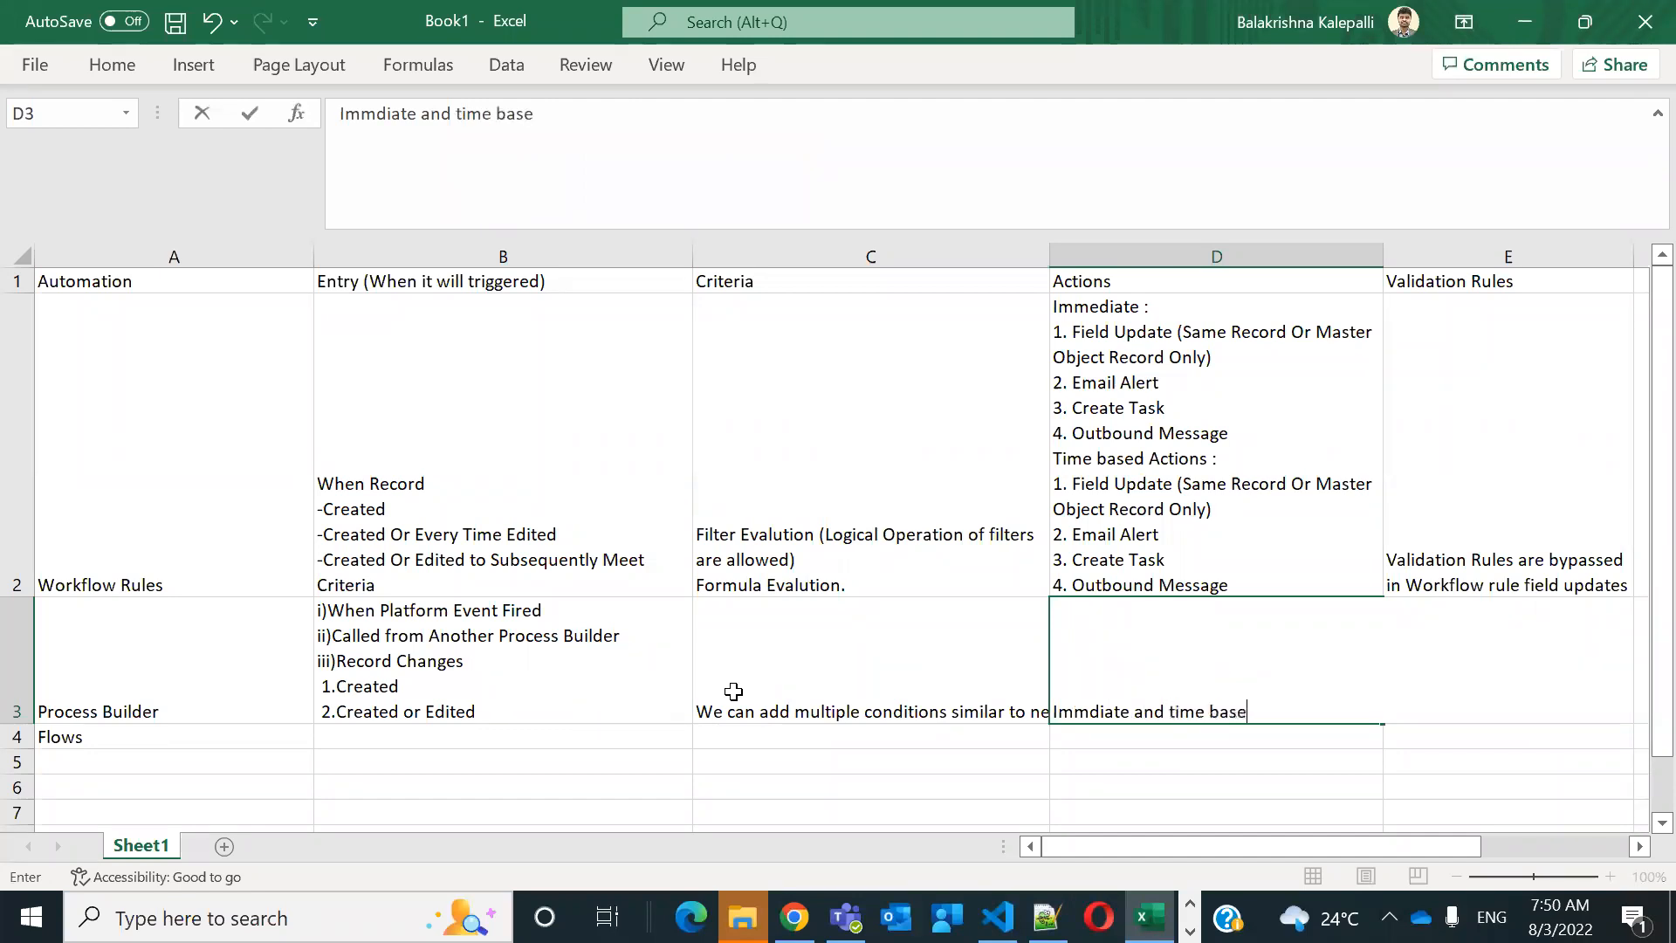
type("d actions")
key("Return")
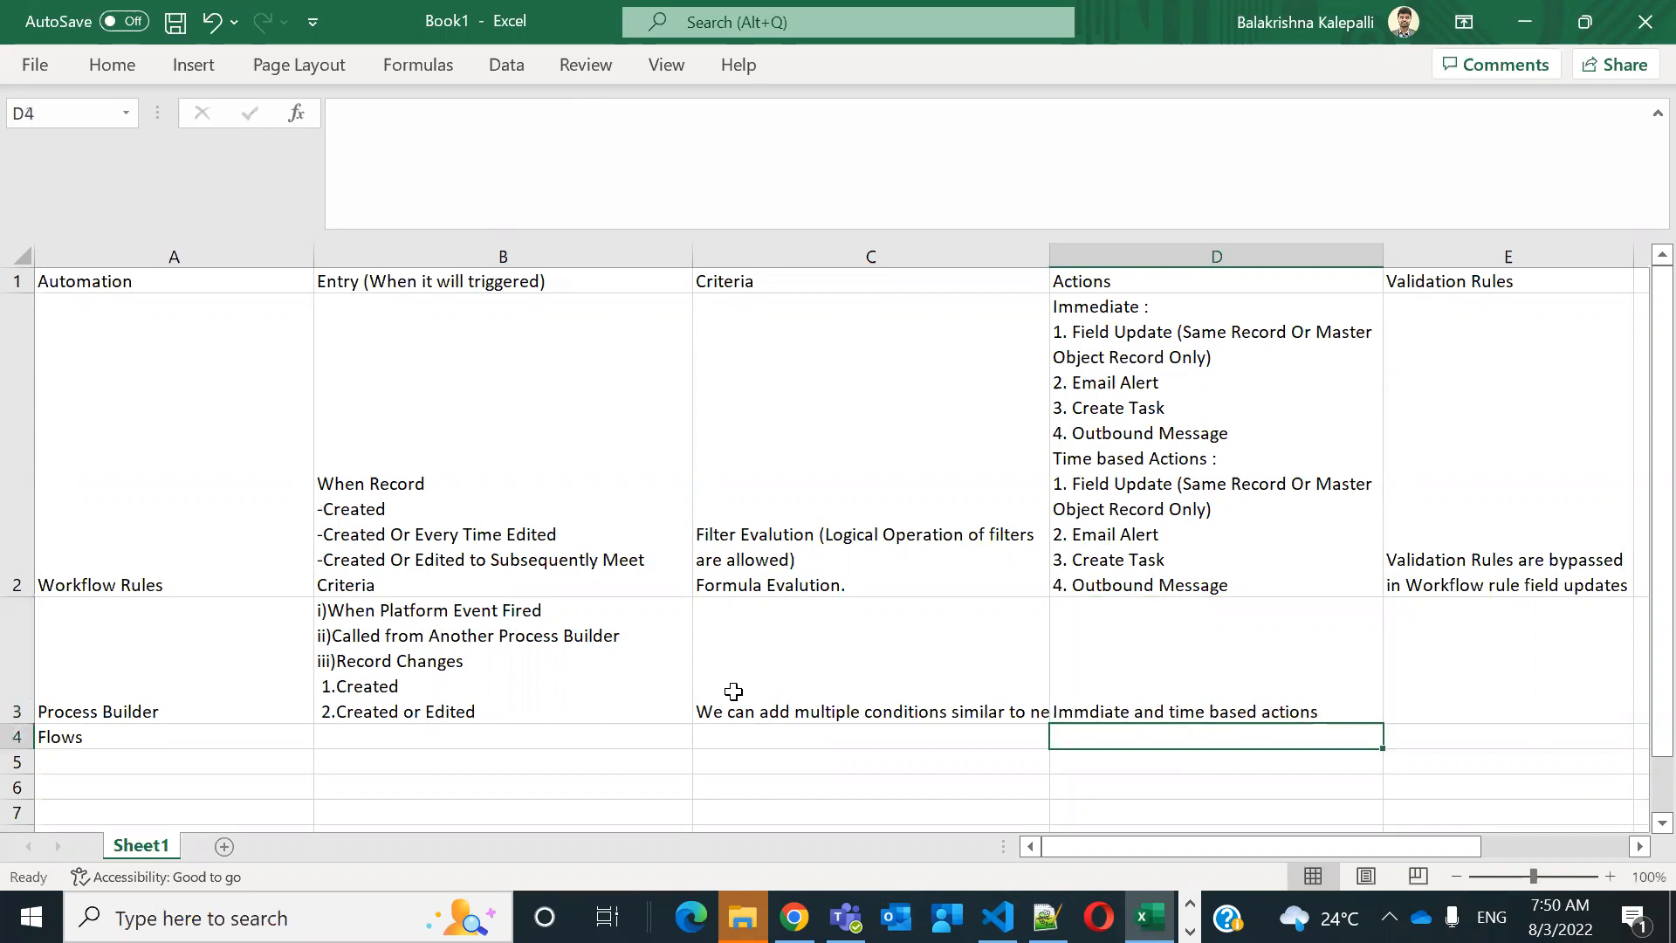
left_click(1348, 711)
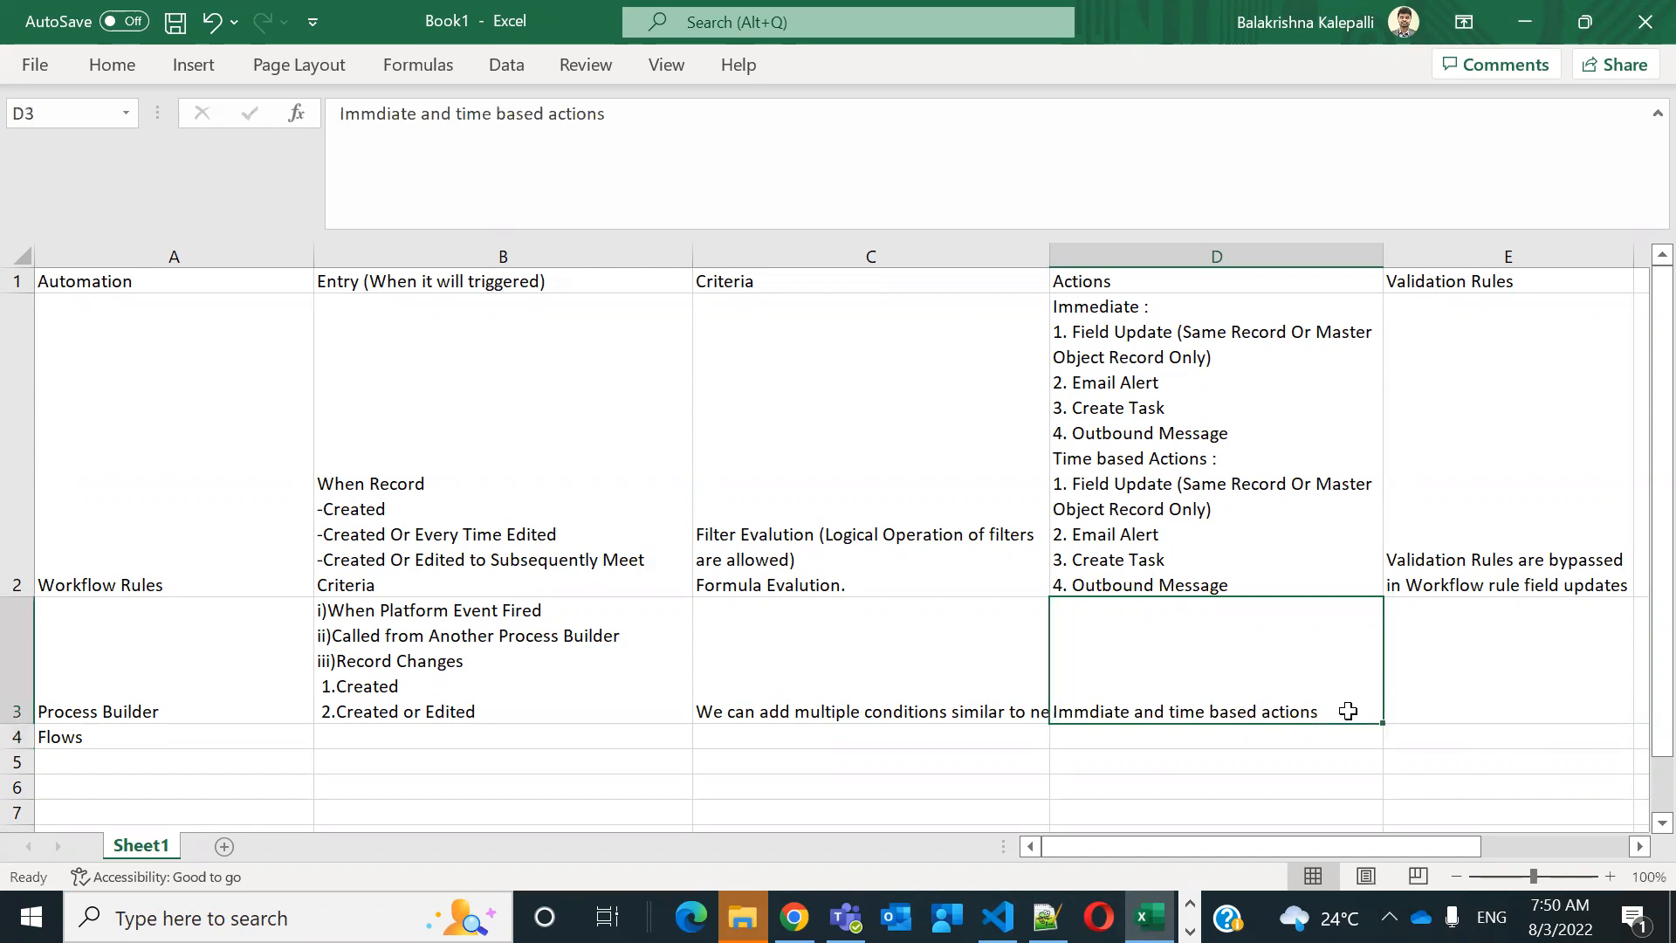
Add "1.field update" and "2.create new record" on new lines below the heading in Process Builder's Actions cell D3
double_click(1349, 712)
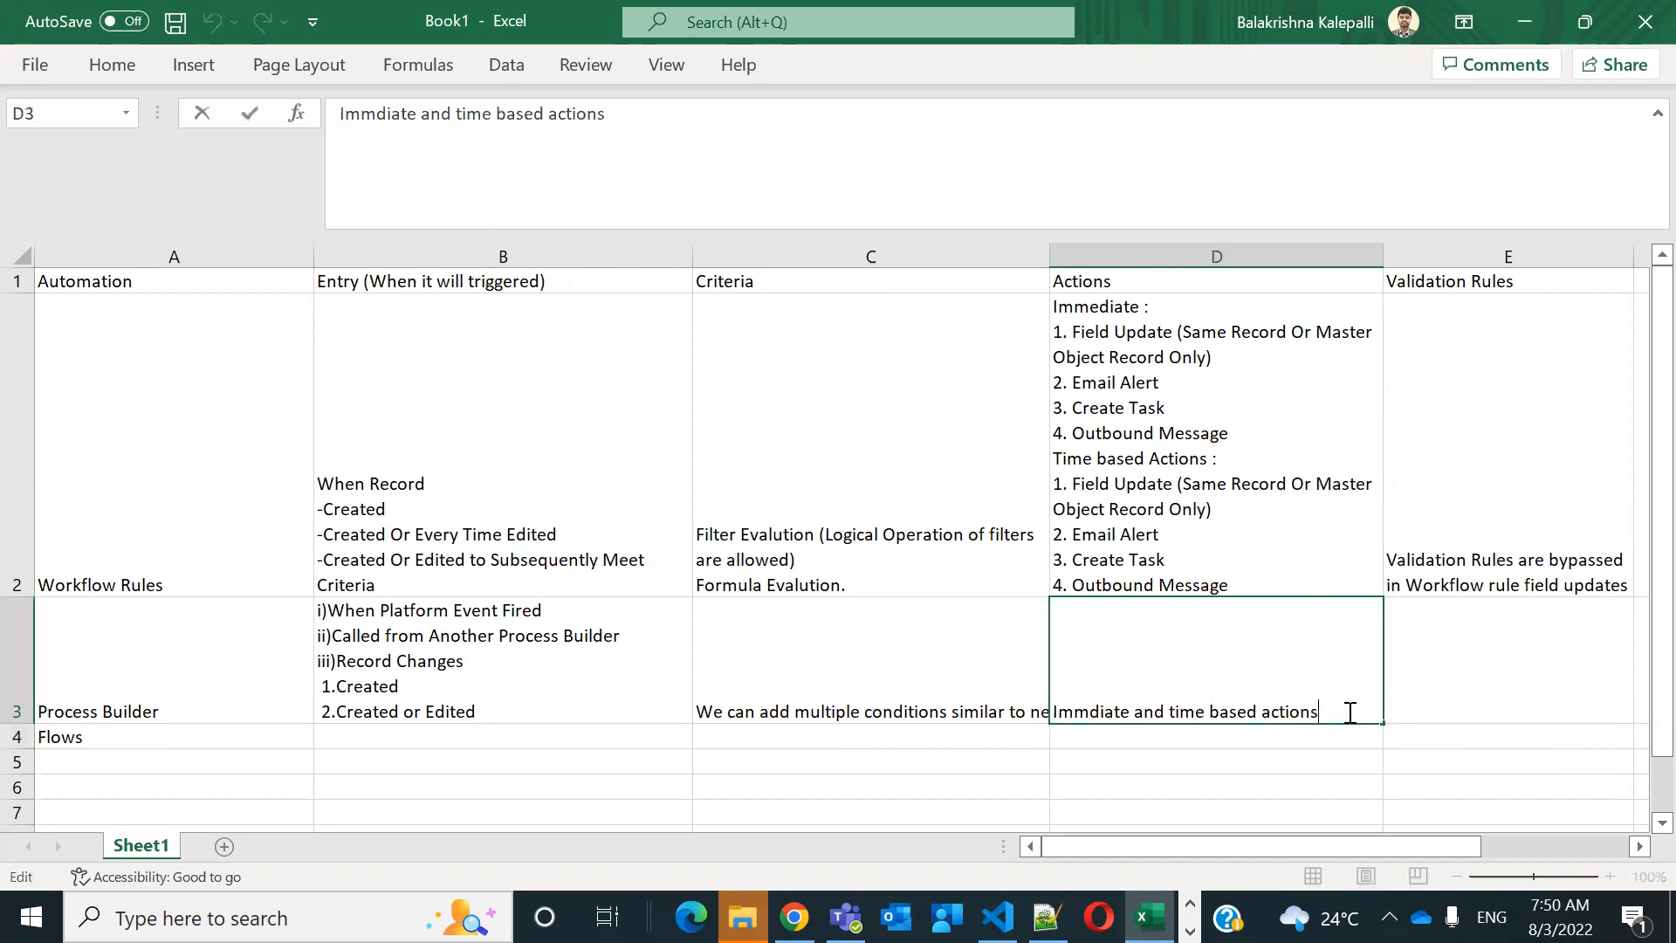
key("alt+Return")
type("1.field update")
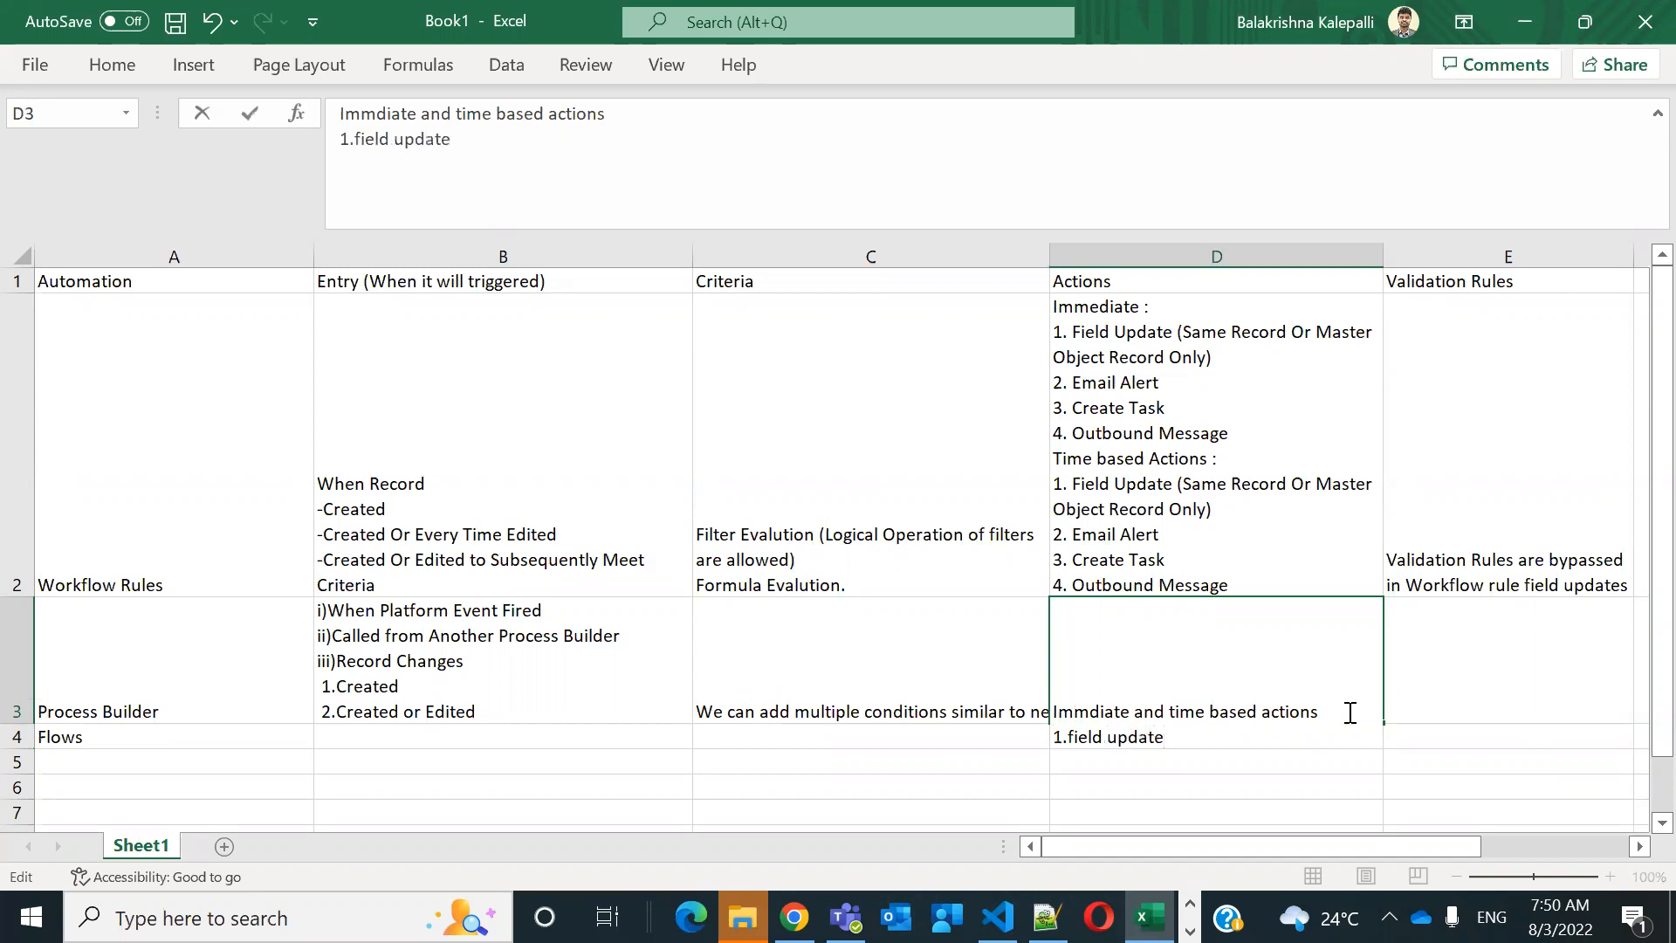
key("alt")
key("Return")
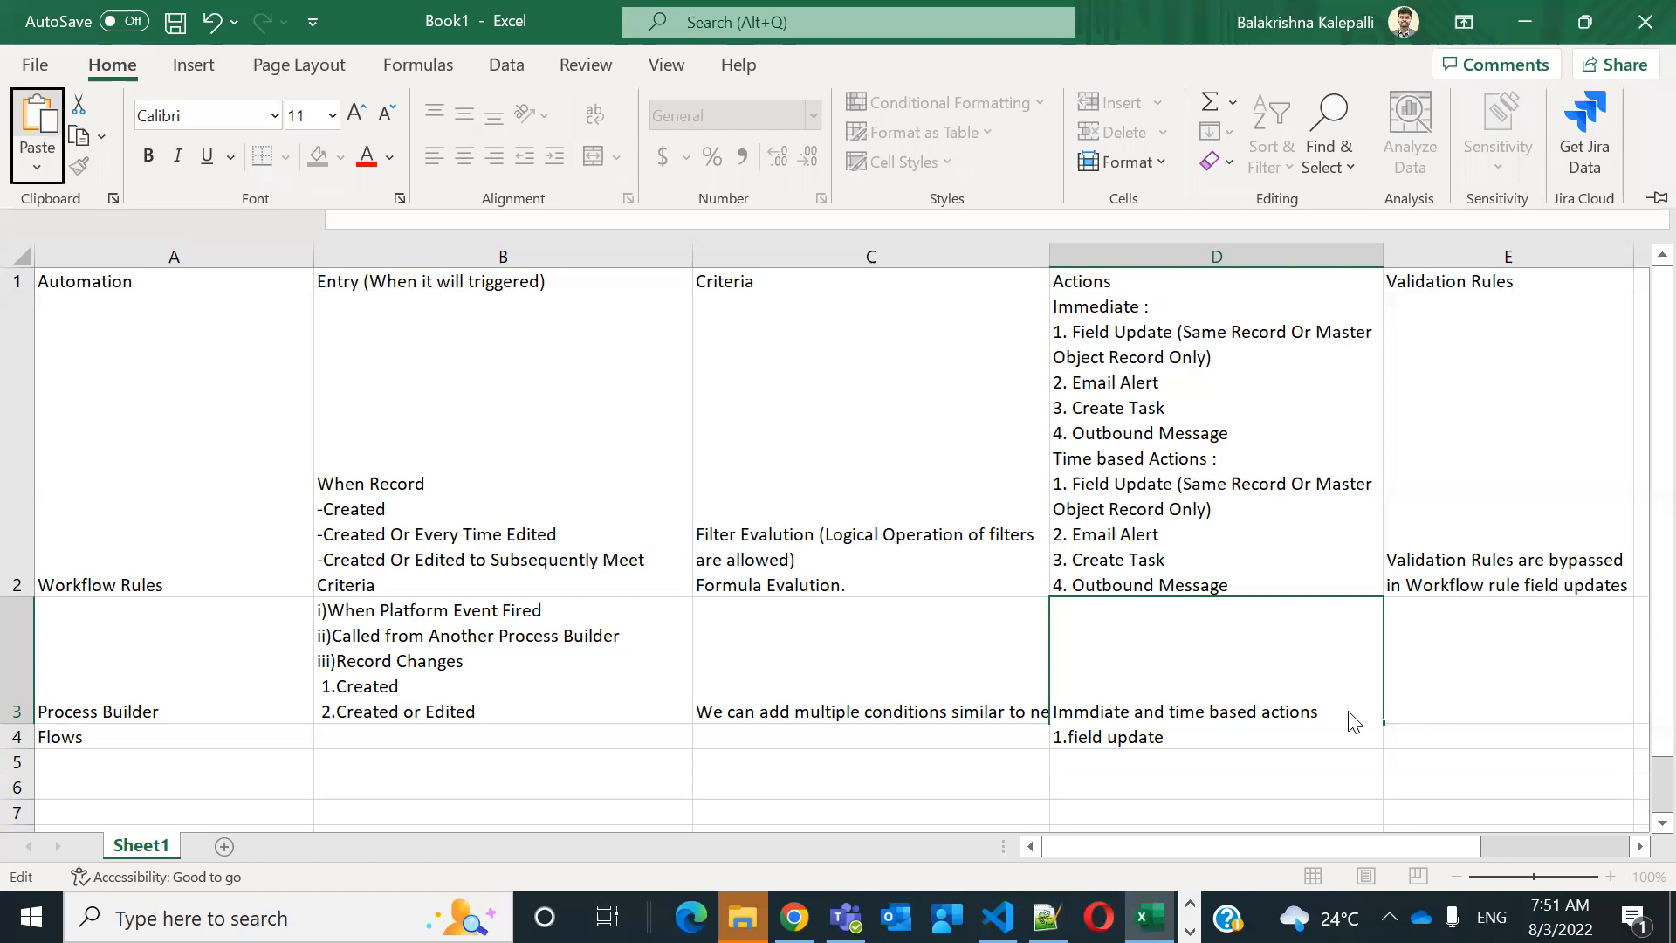
key("Escape")
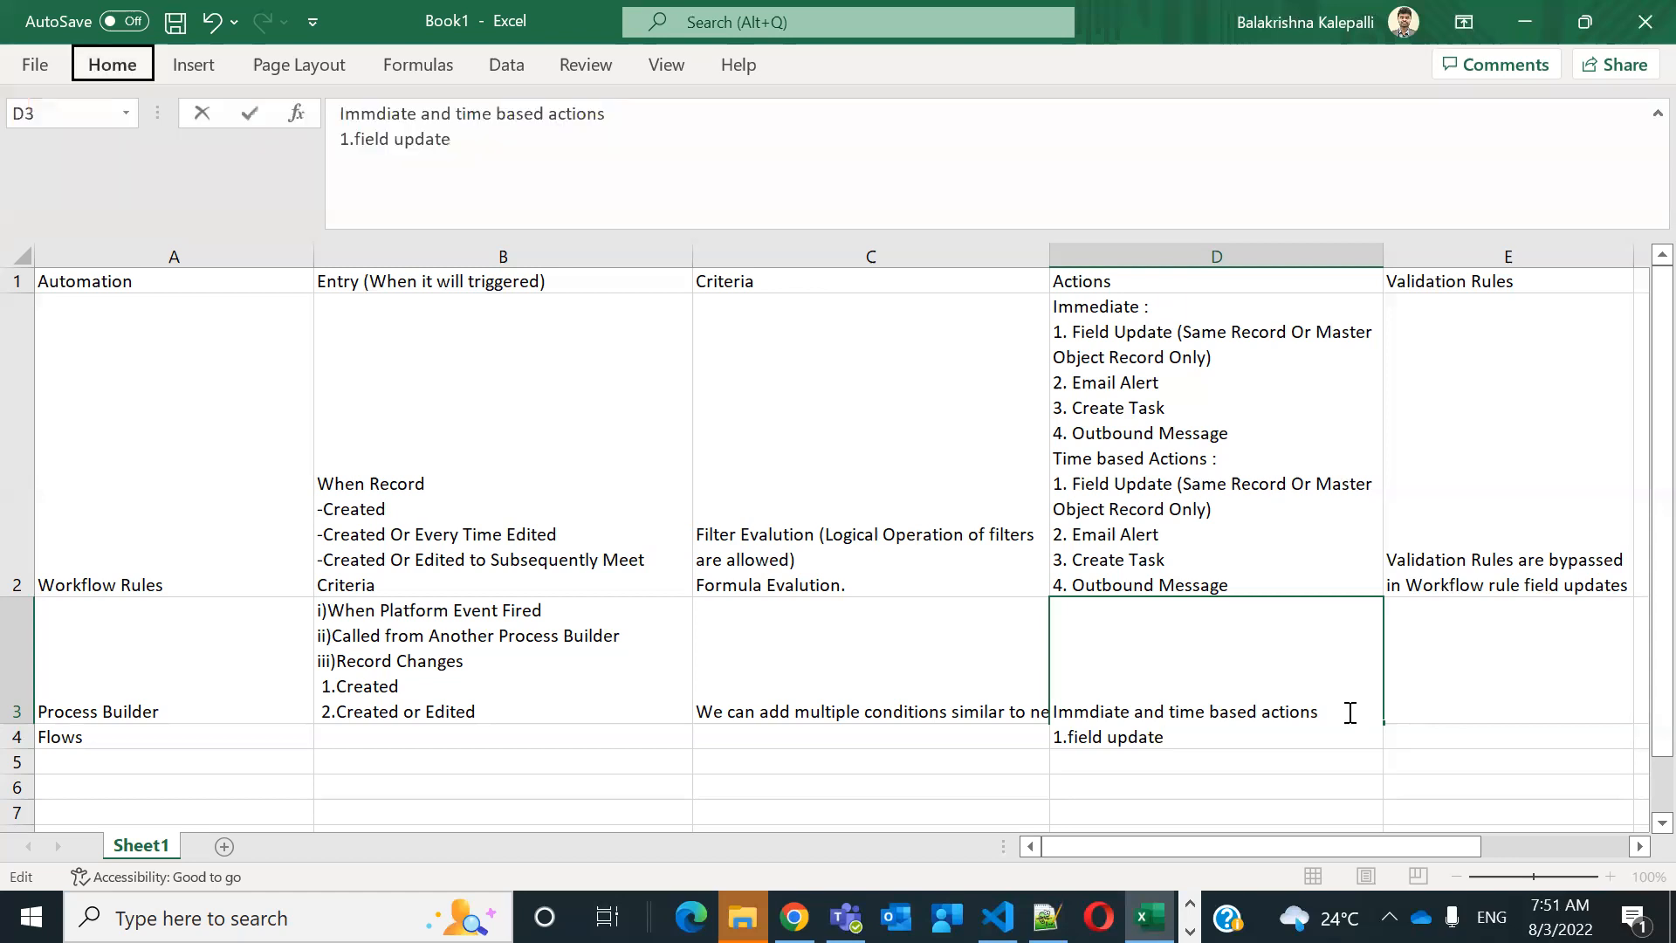
left_click(425, 175)
key("alt+Return")
type("2.create")
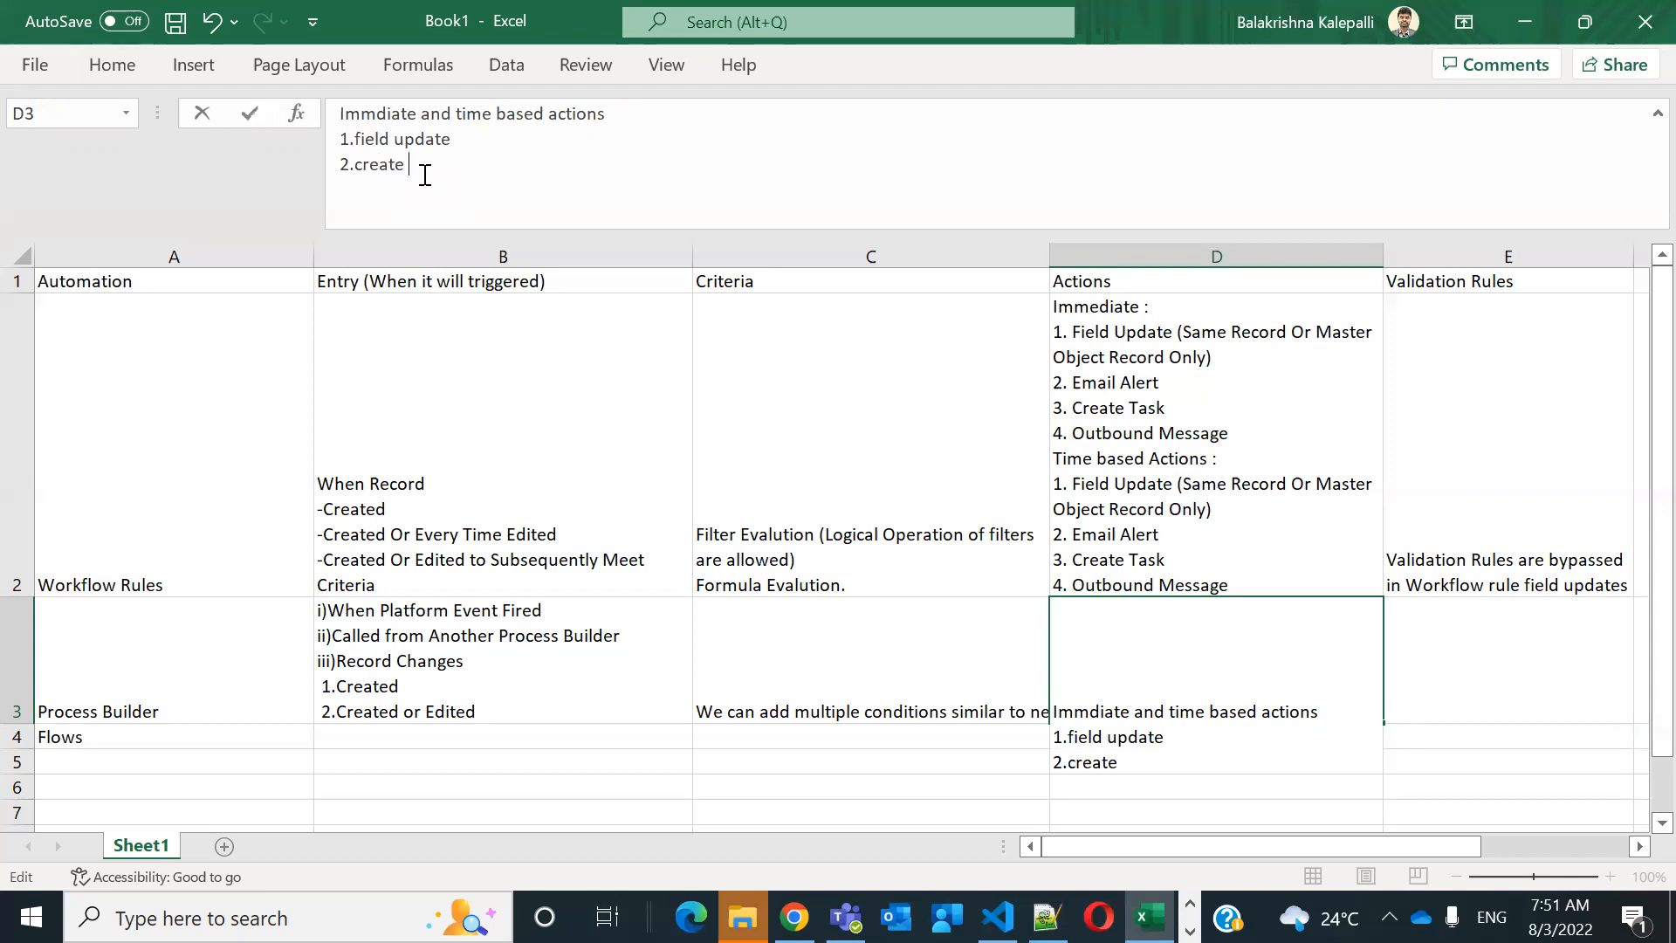
type(" new record")
Continue the action list in cell D3 with the lines "3. email alert" and "4.submit record for approval"
key("alt+Return")
type("3.")
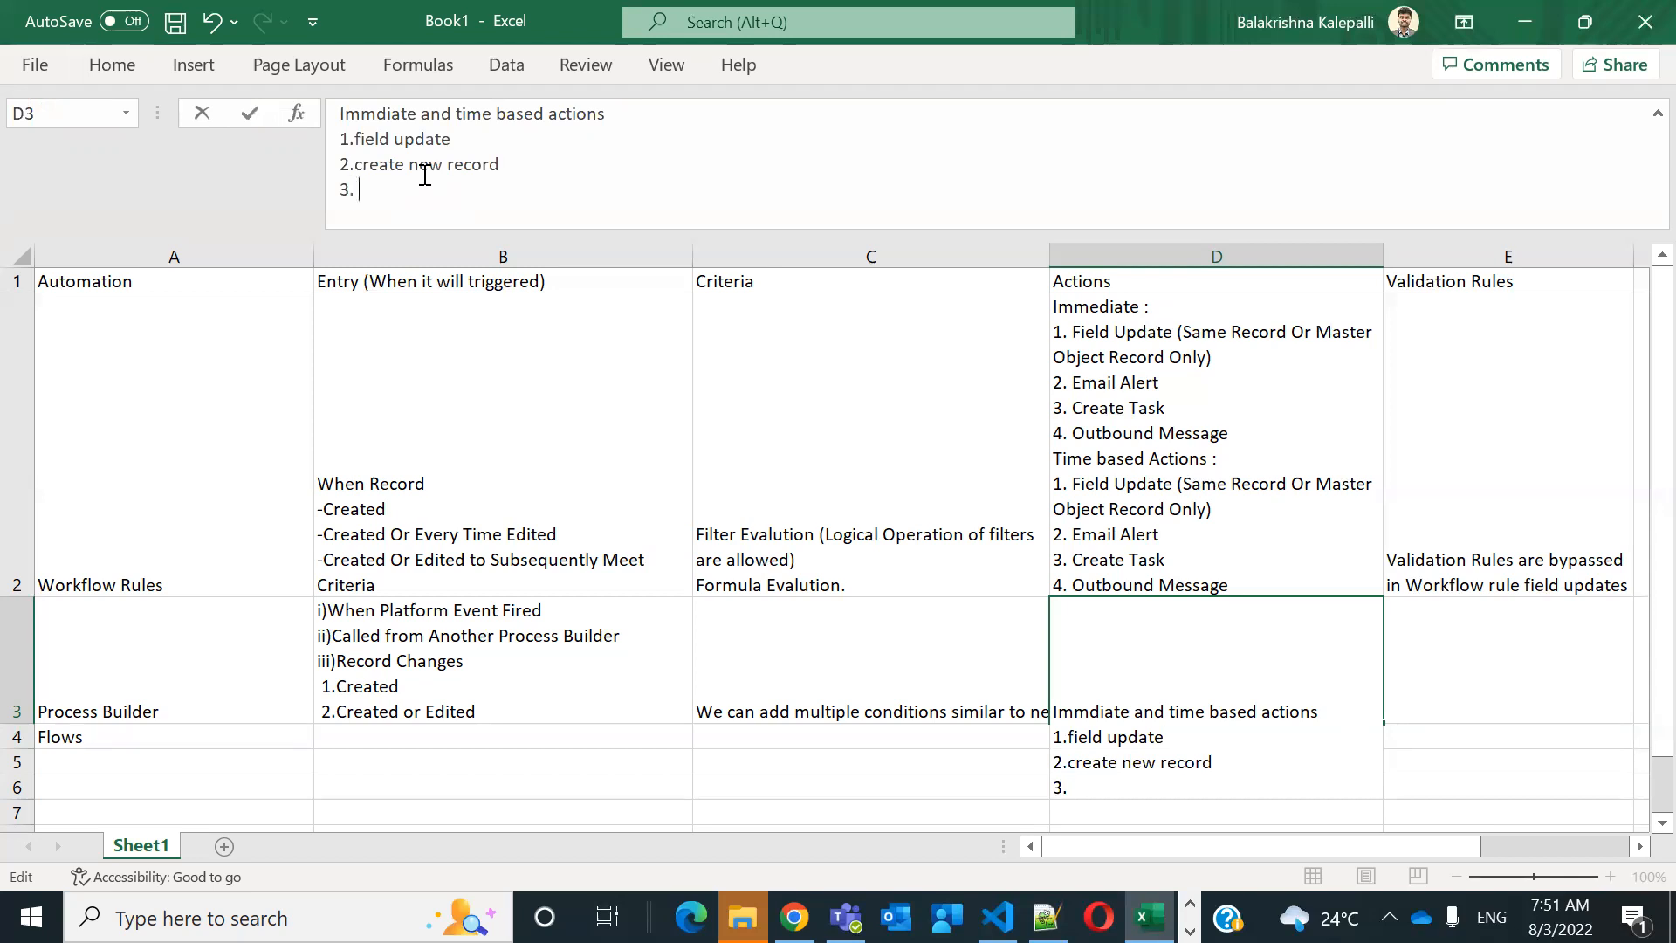
type("email alert")
key("alt+Return")
type("4.")
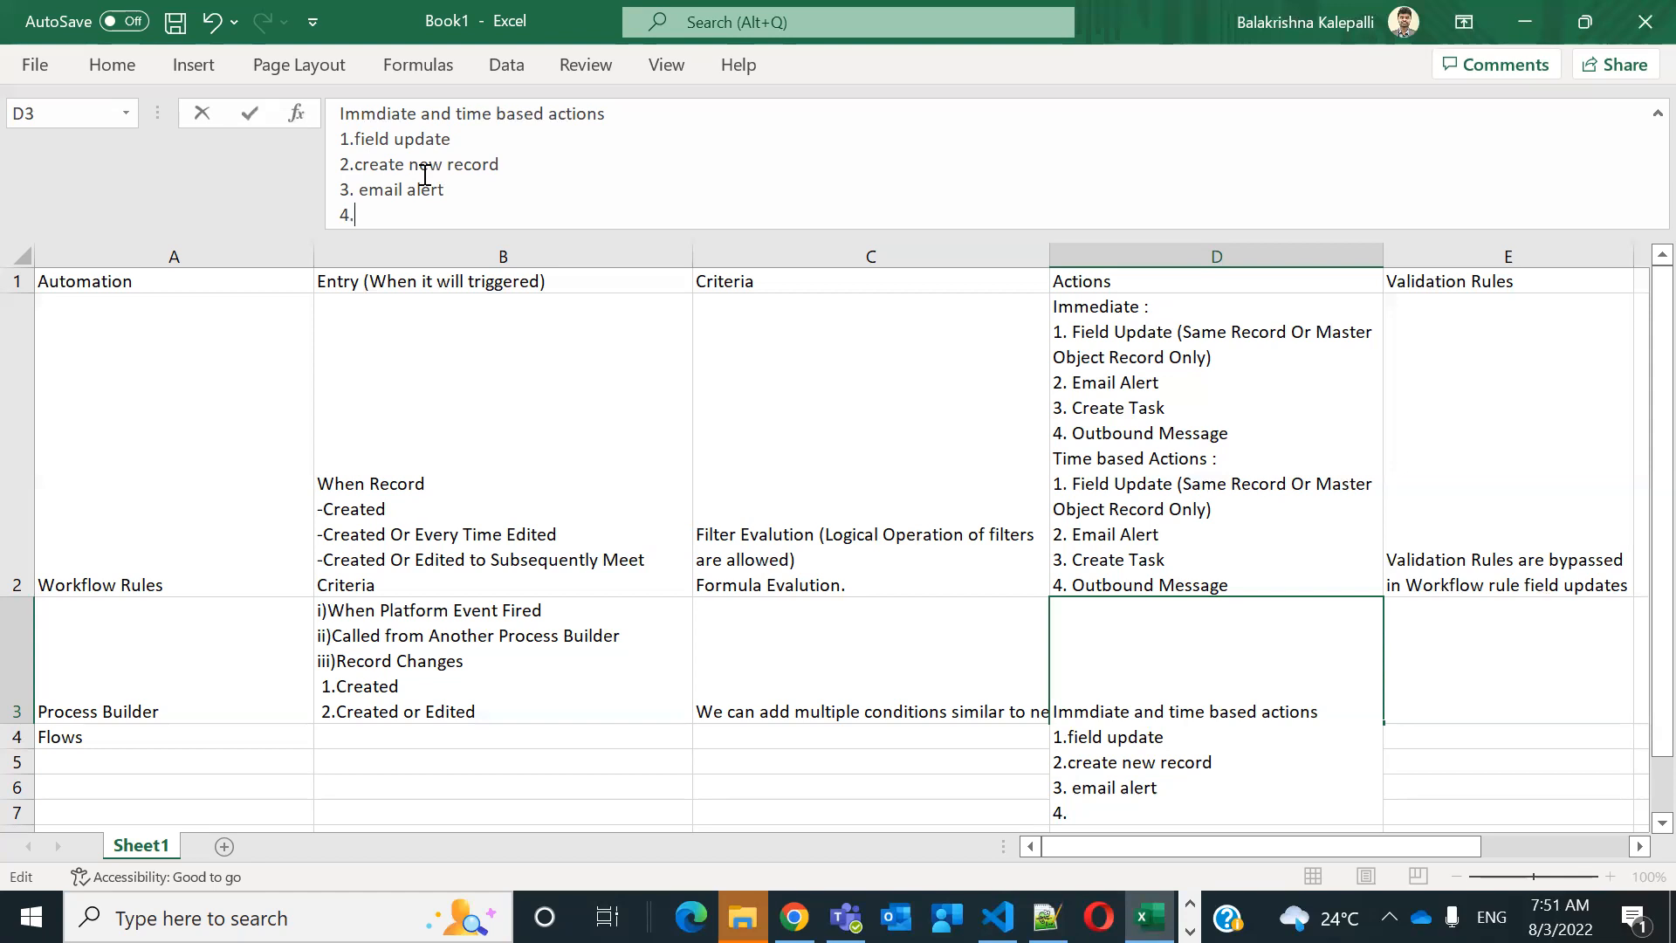
type("submit record for ap")
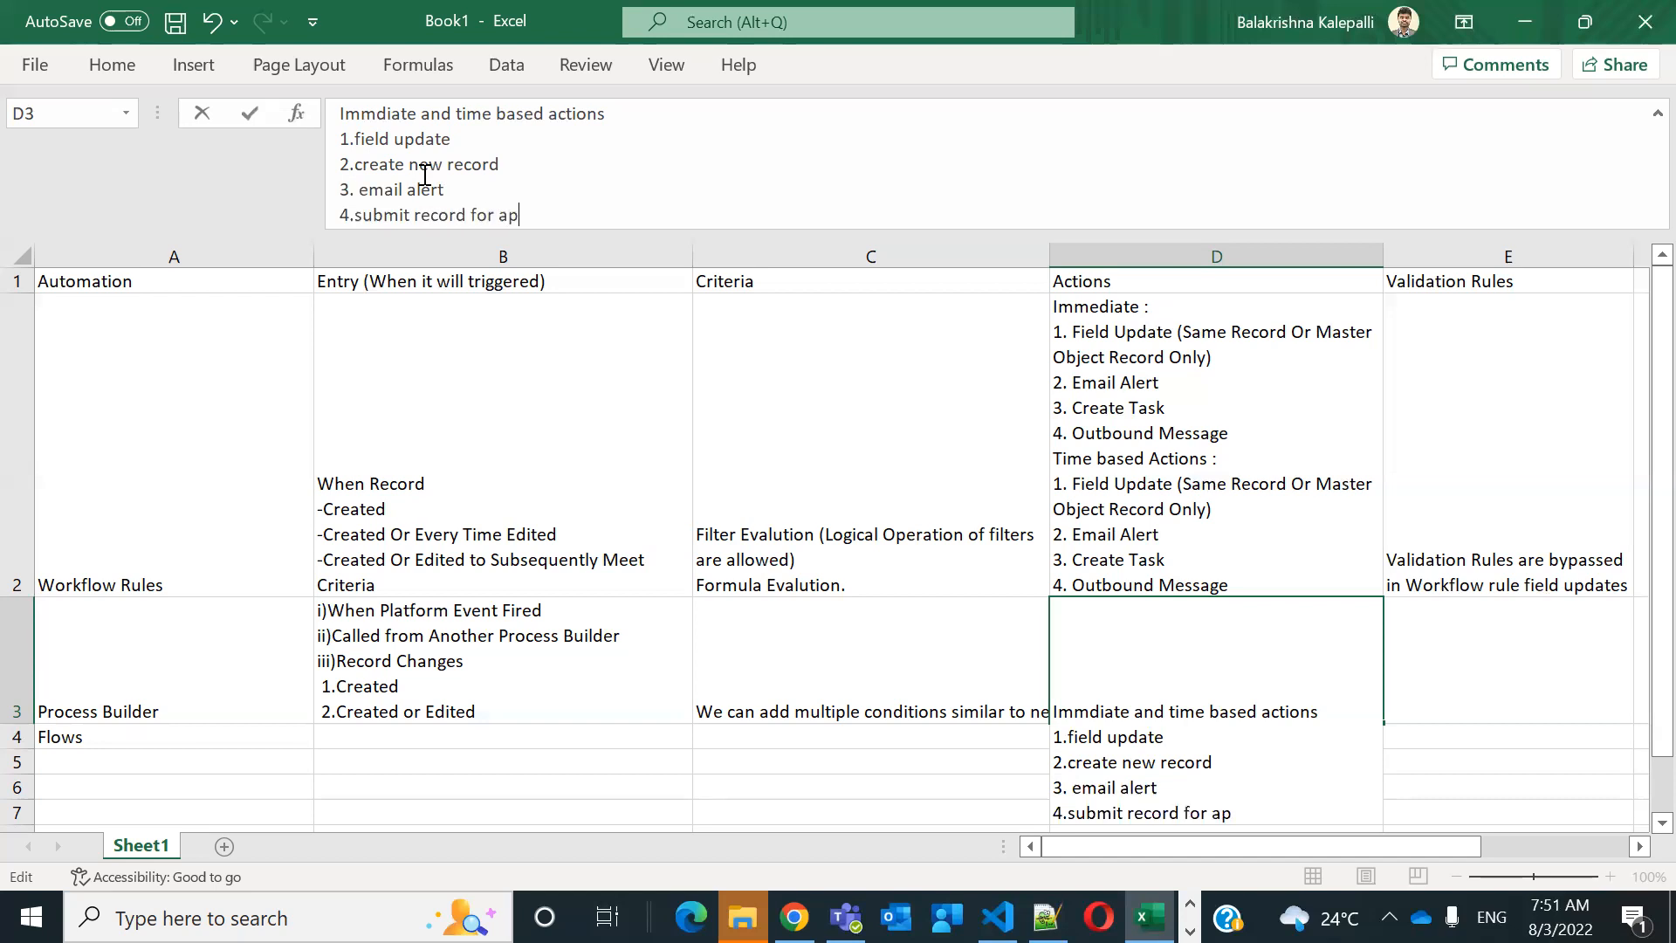
type("proval")
Add "5.chatter post" and "6.custom notification" as further lines of the action list in cell D3
key("alt+Return")
type("5.")
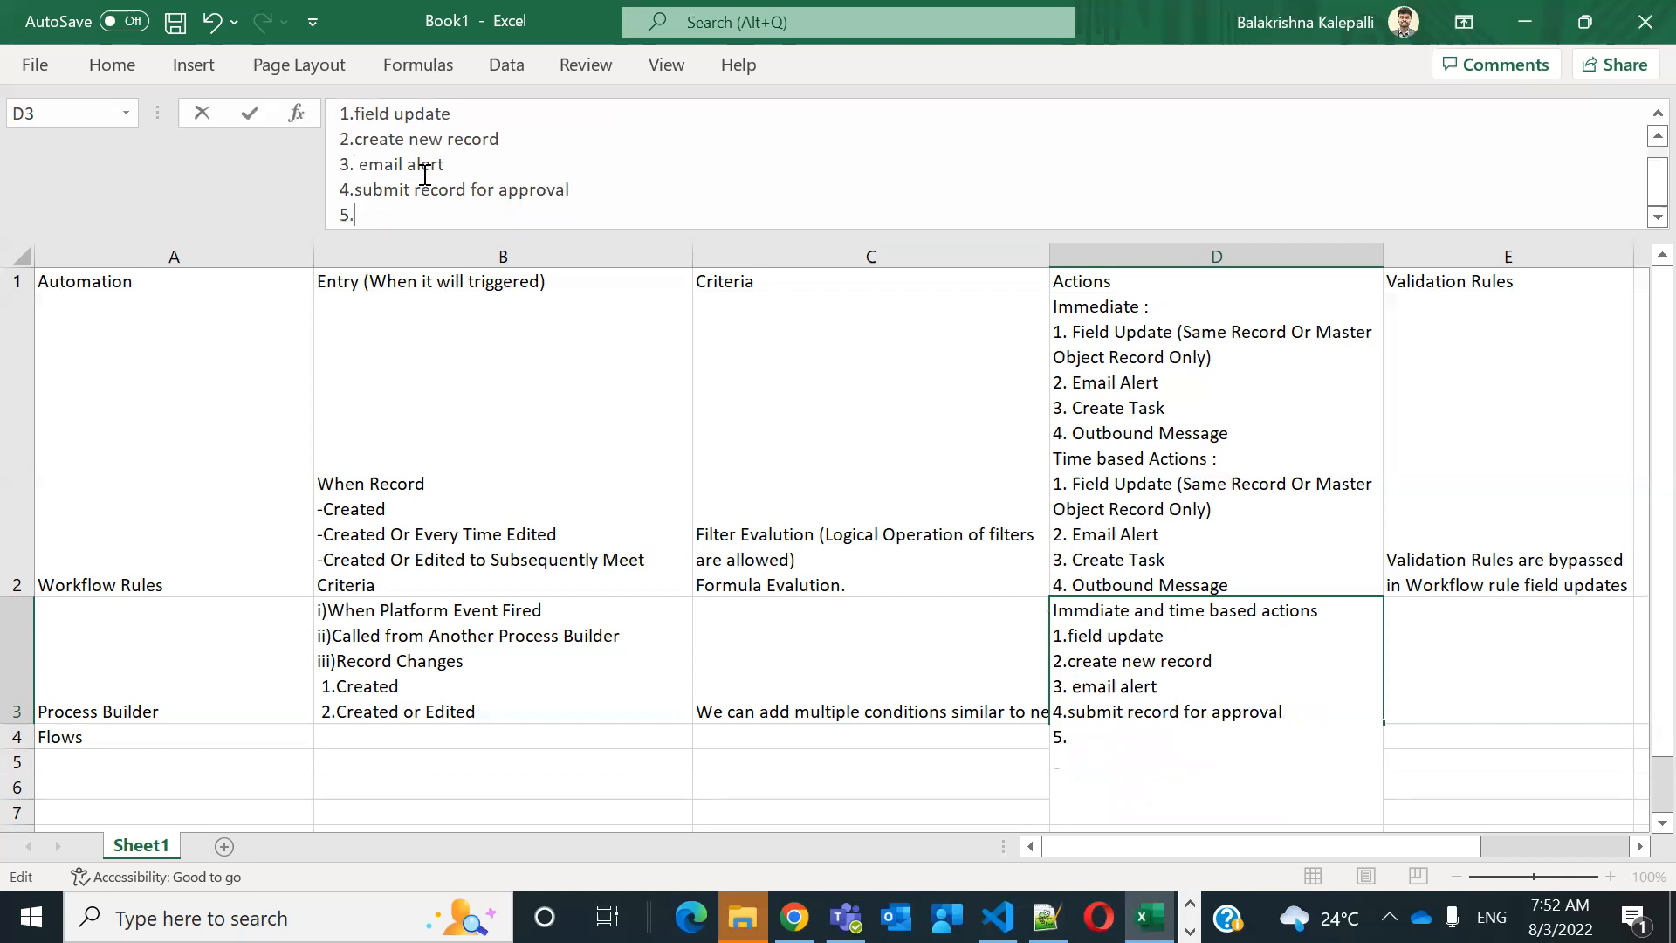
type("chatter post")
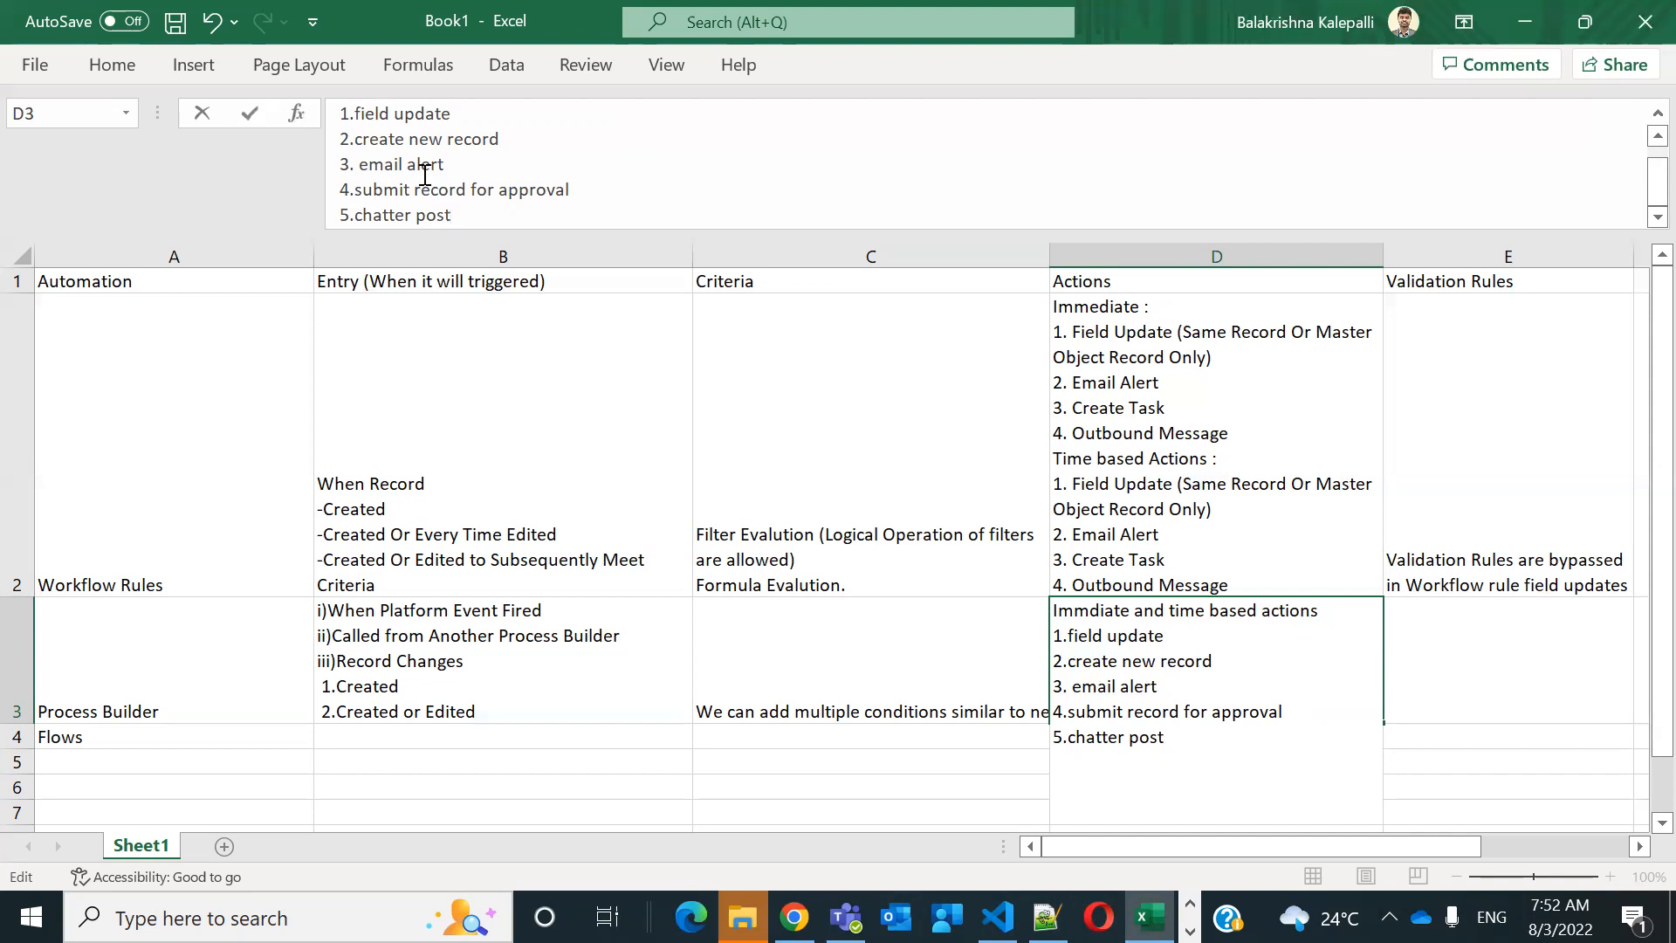
key("alt+Return")
type("6.")
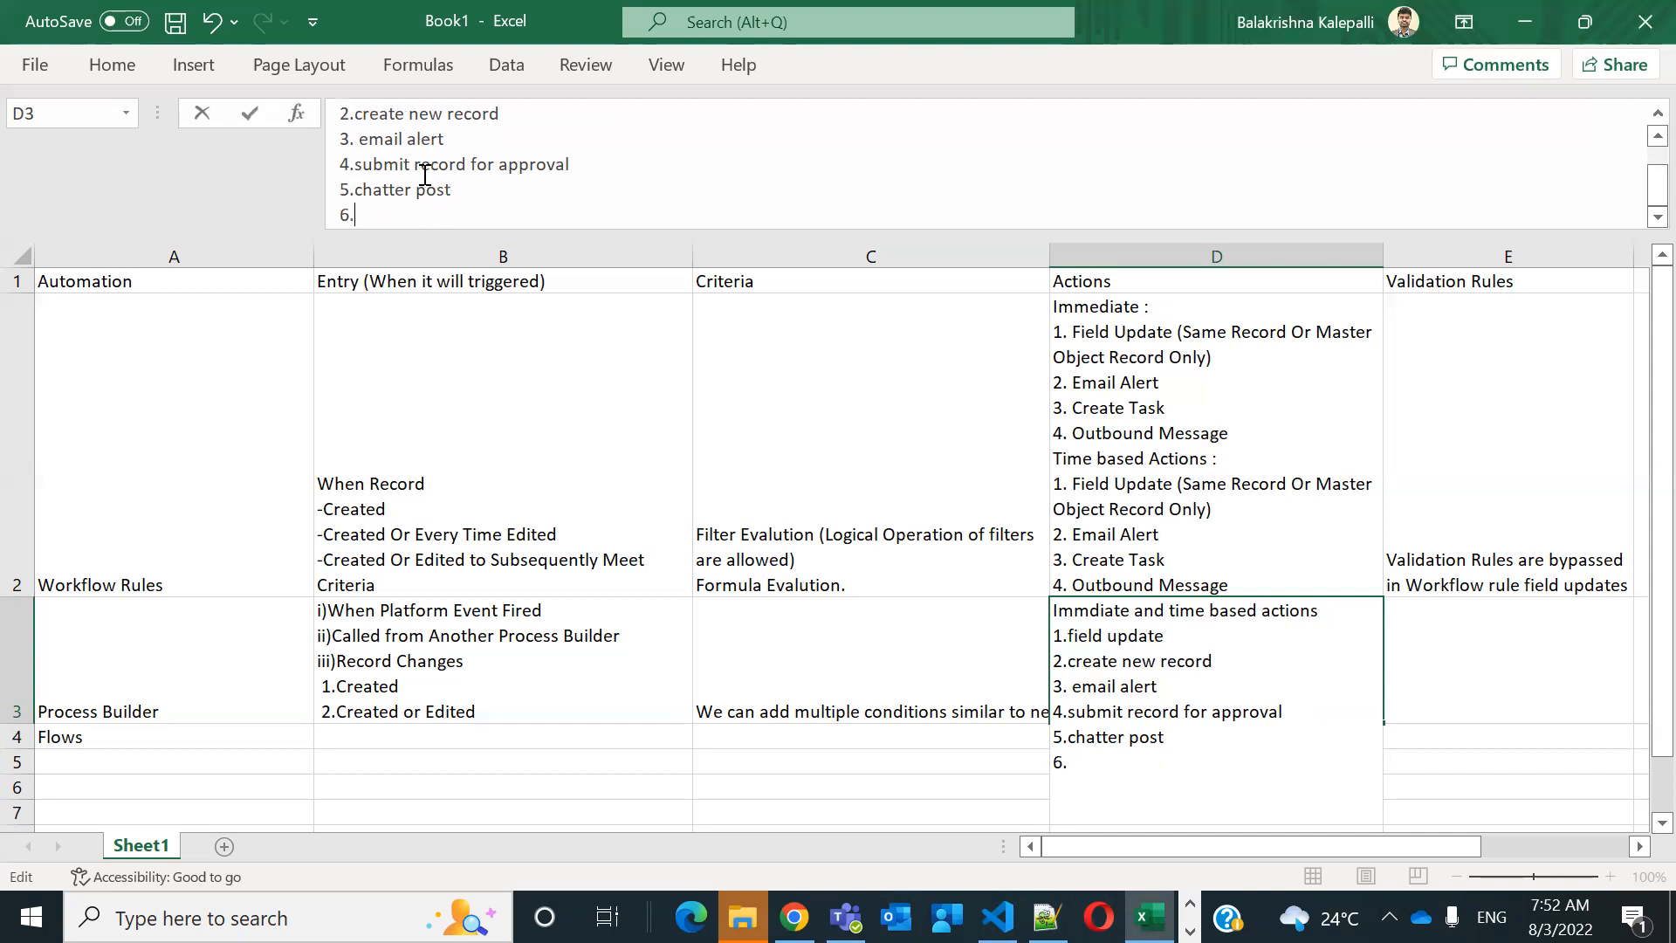
type("custom noti")
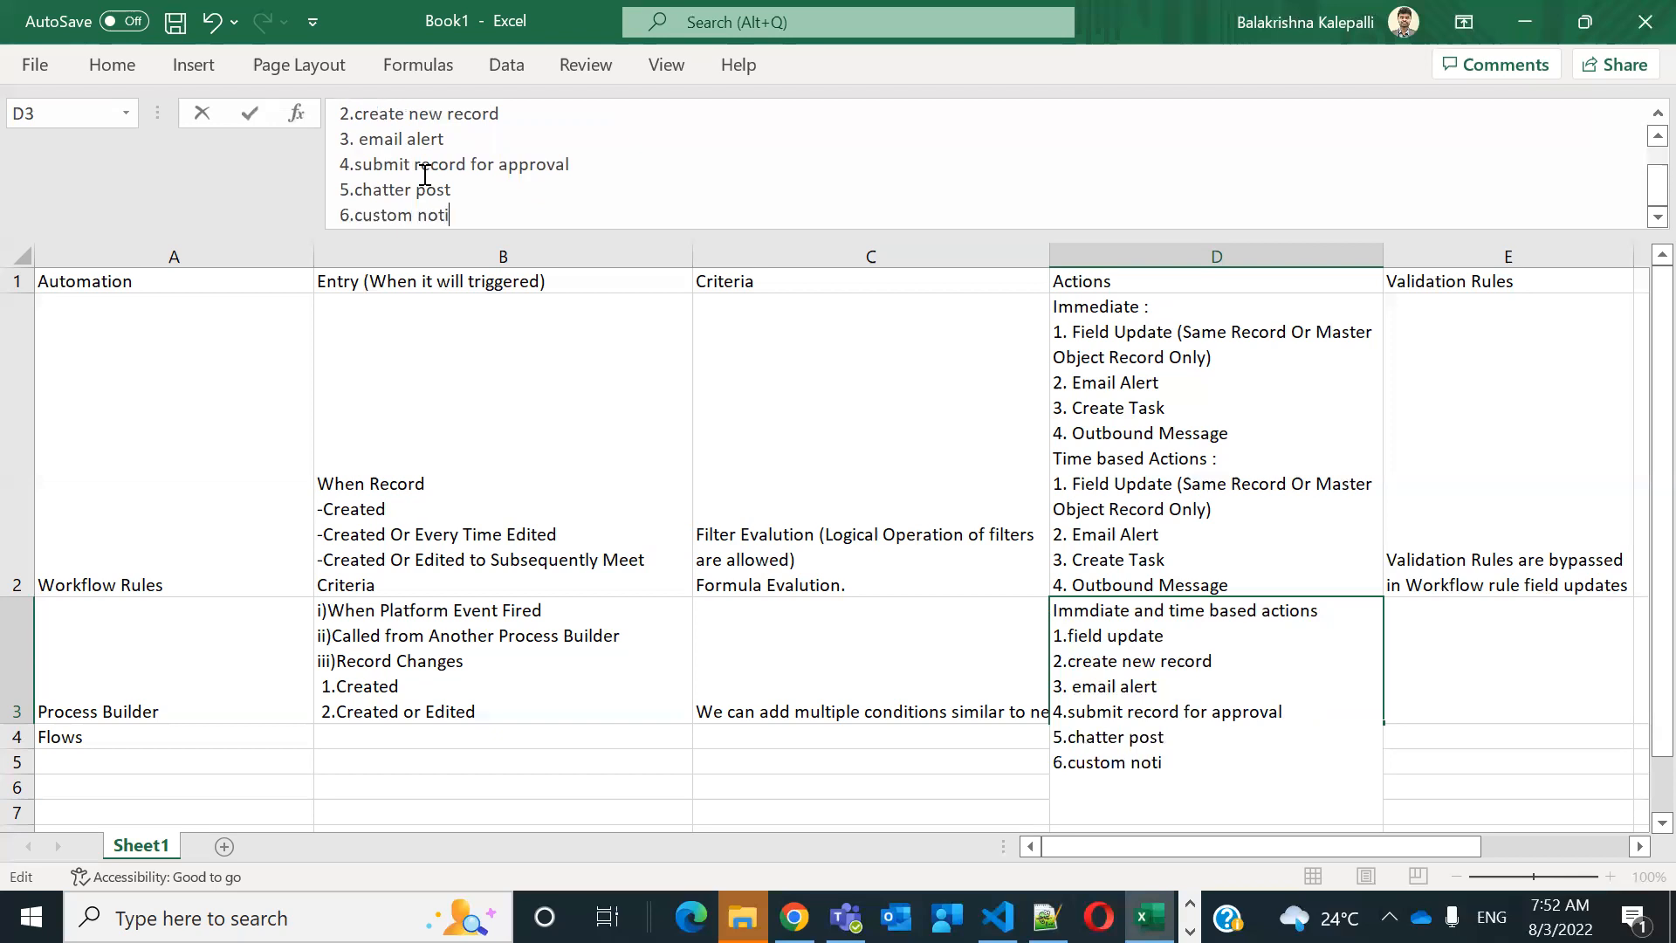
type("fication")
Complete the list in cell D3 with "7. call apex" and "8. call another process builder" and commit the entry
key("alt+Return")
type("7. cal")
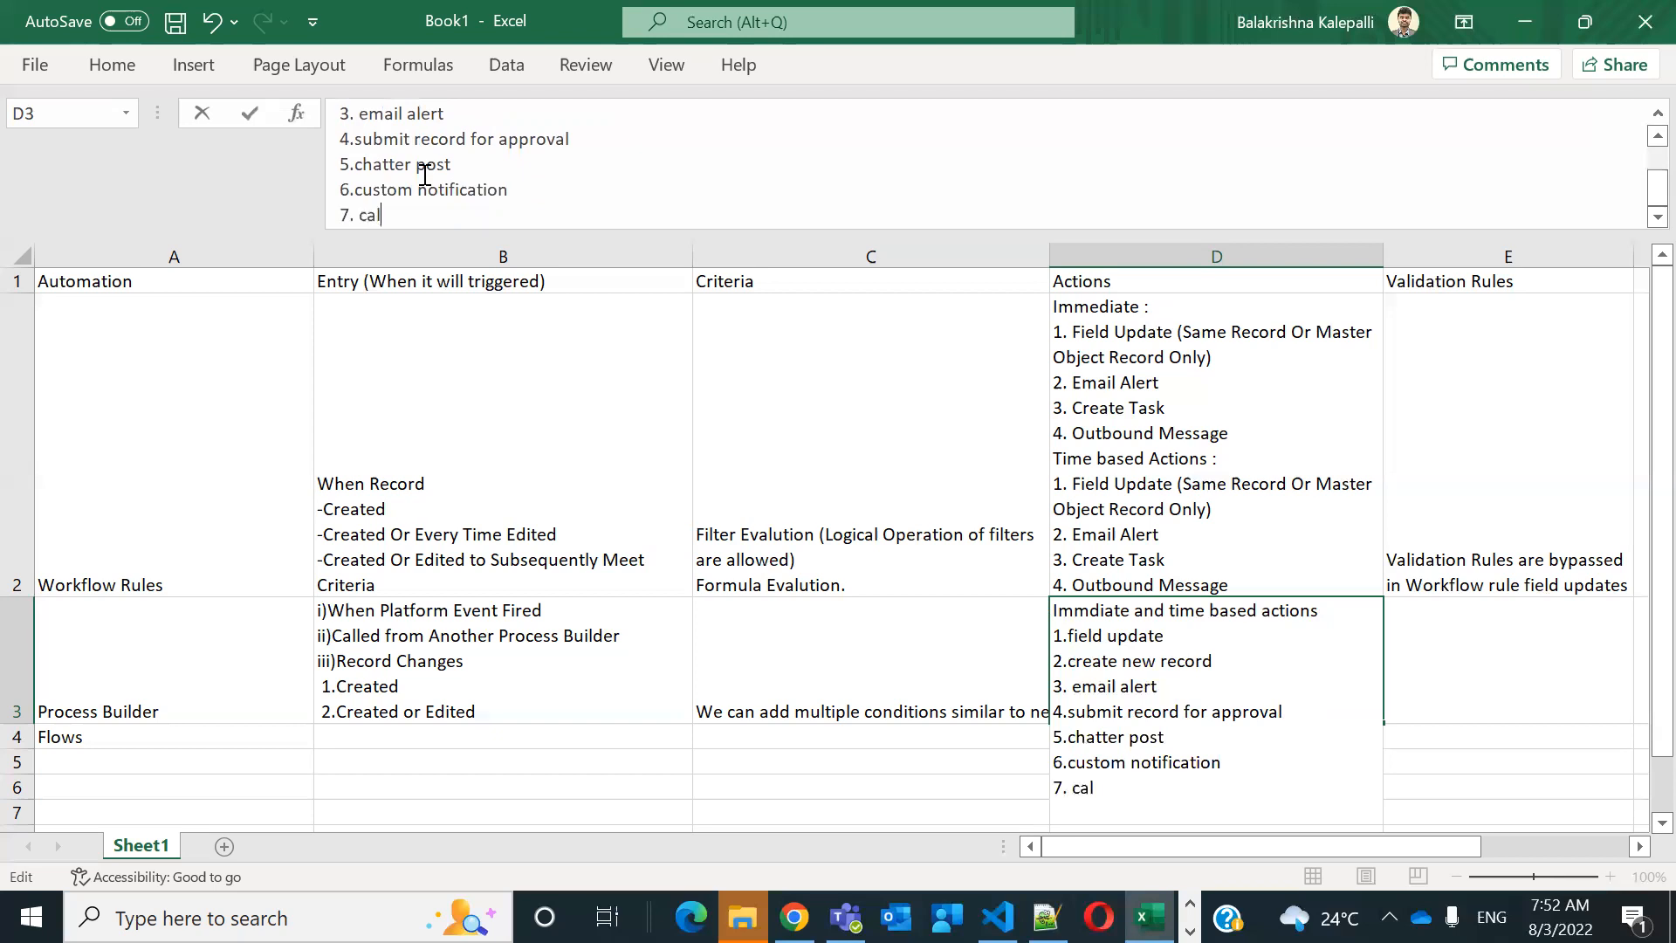
type("l apex")
key("alt+Return")
type("8.")
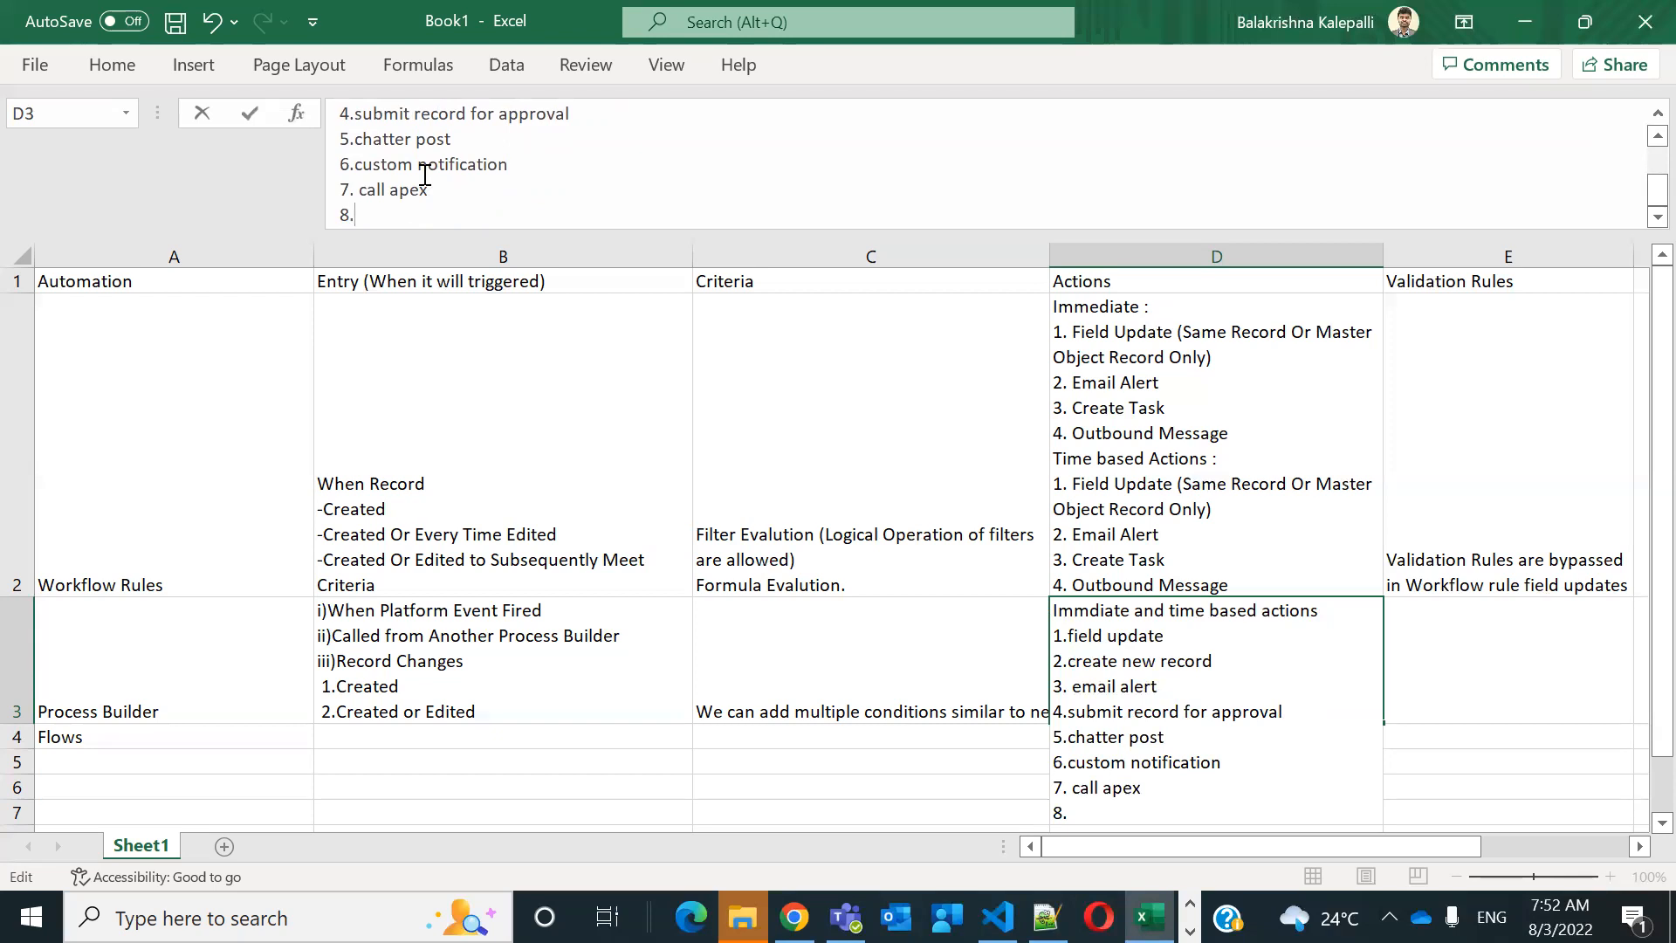
type("call anothe")
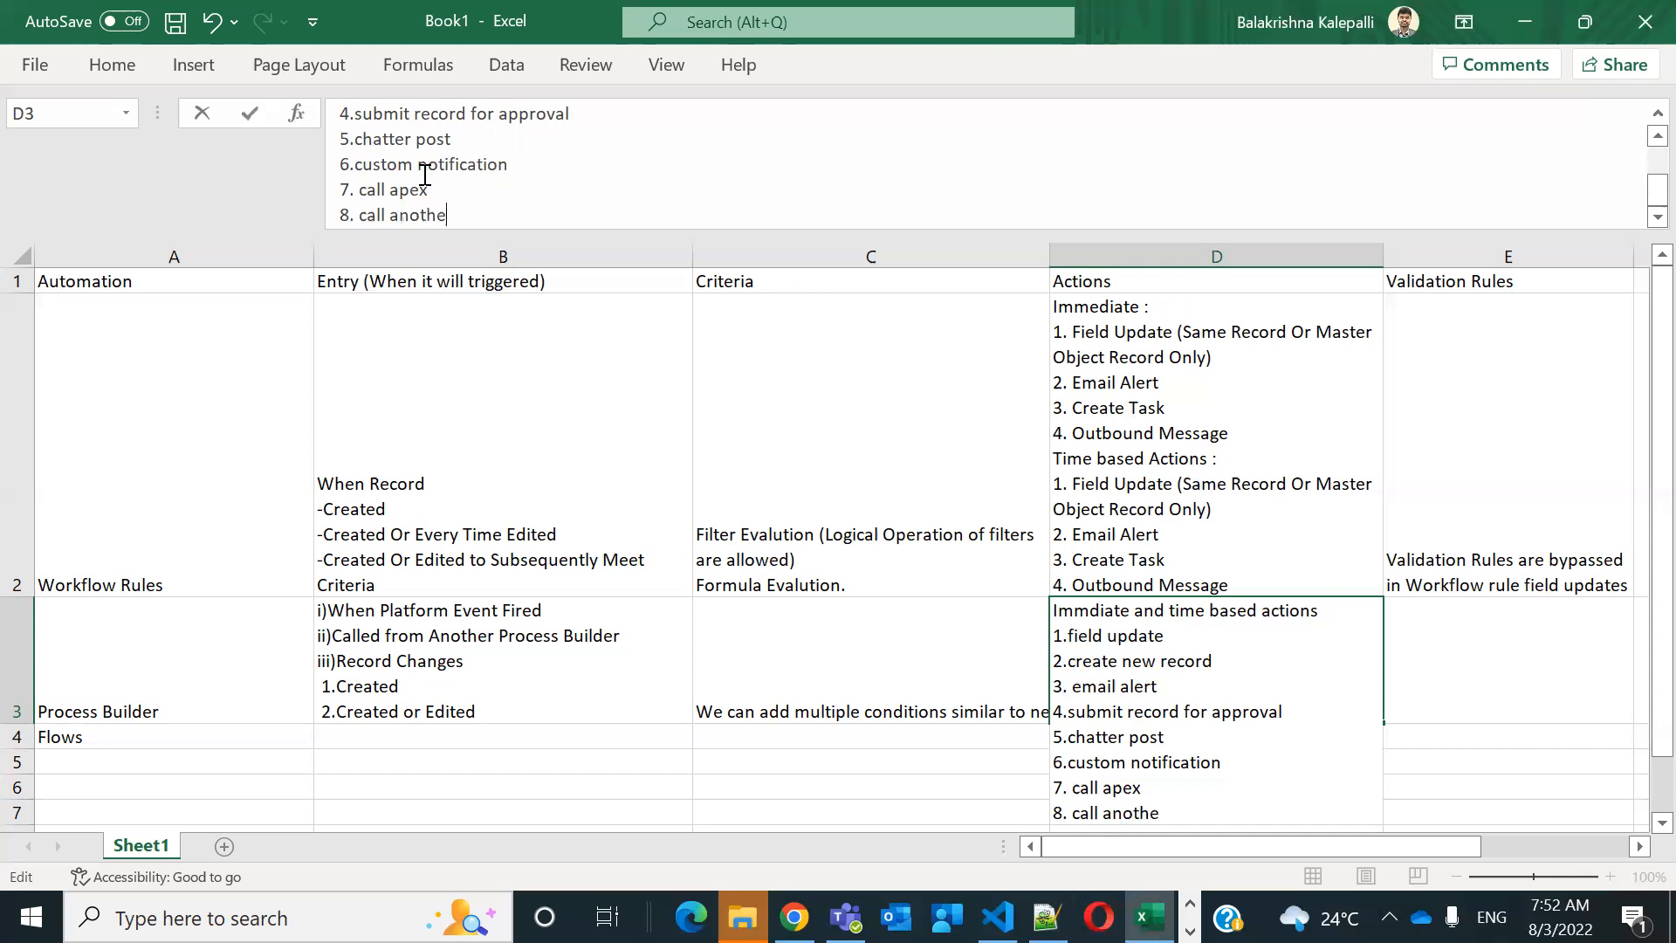
type("r process builder")
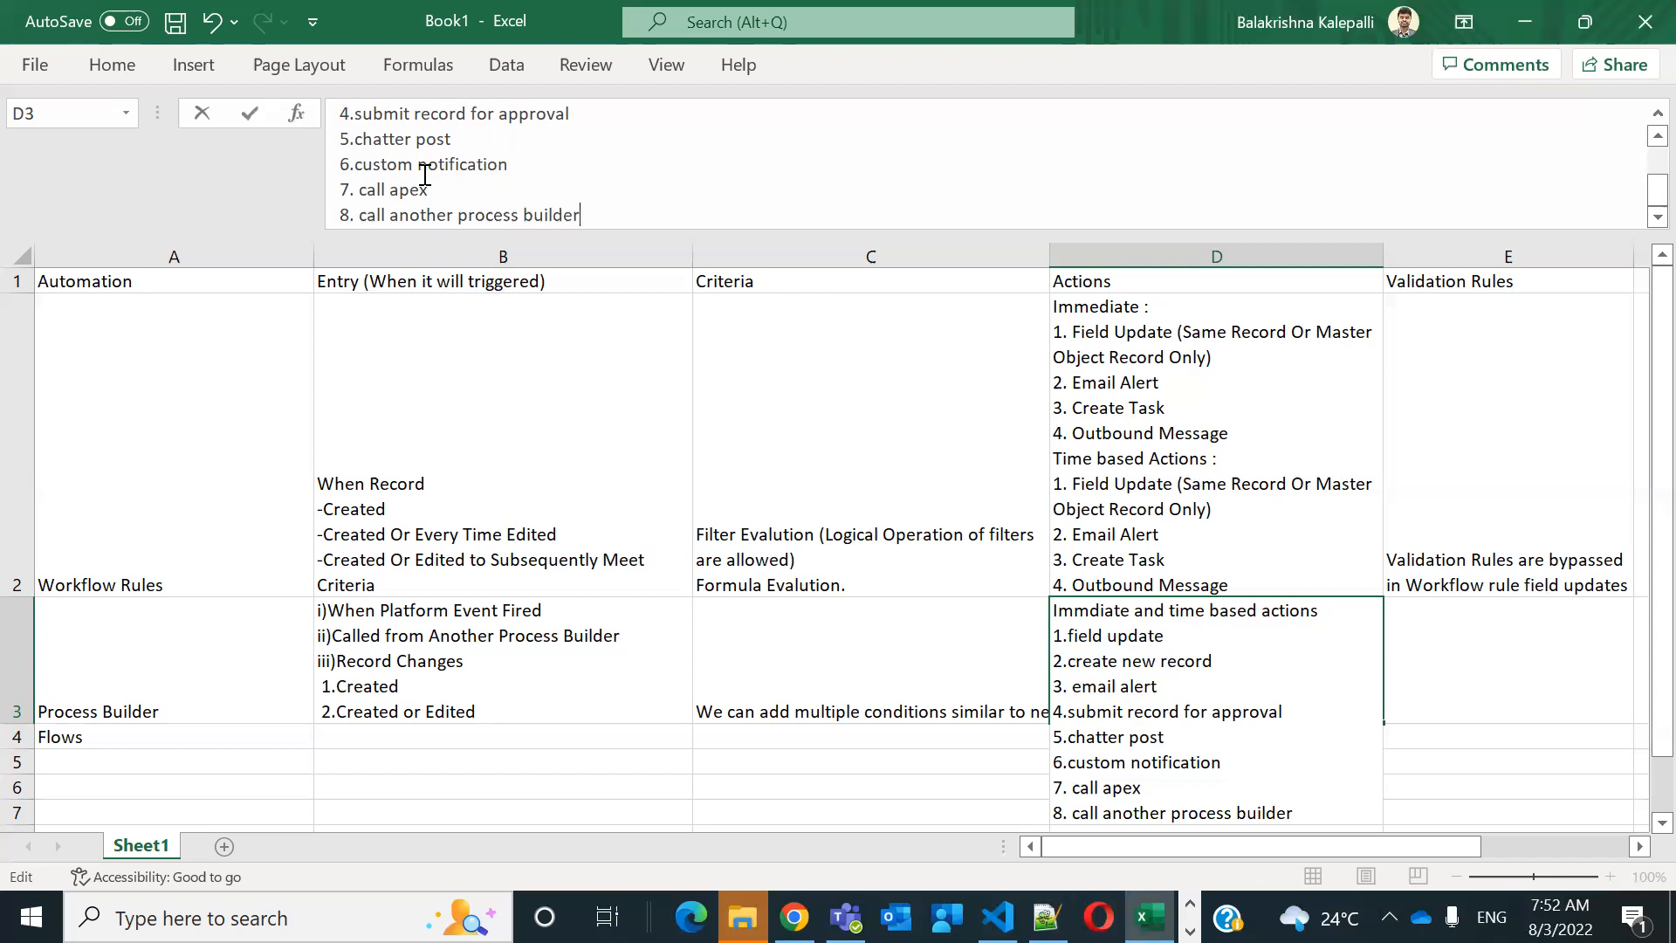
key("Return")
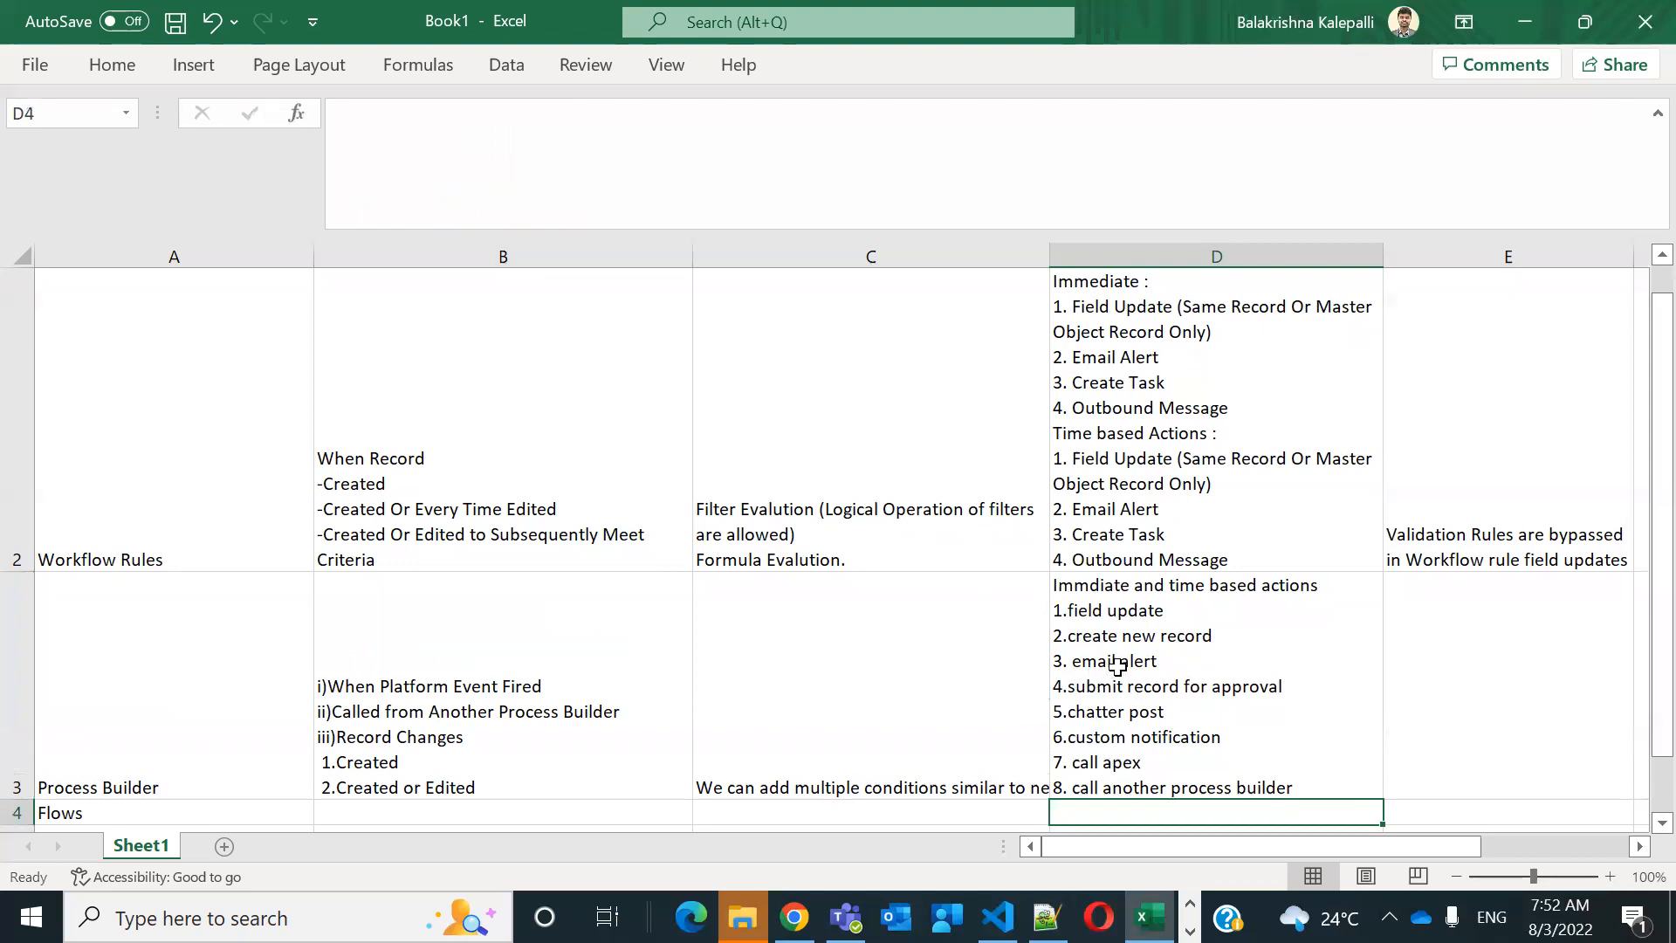
Switch to Chrome and open the Salesforce Setup home page, ready for a Quick Find search
left_click(1098, 679)
left_click(793, 917)
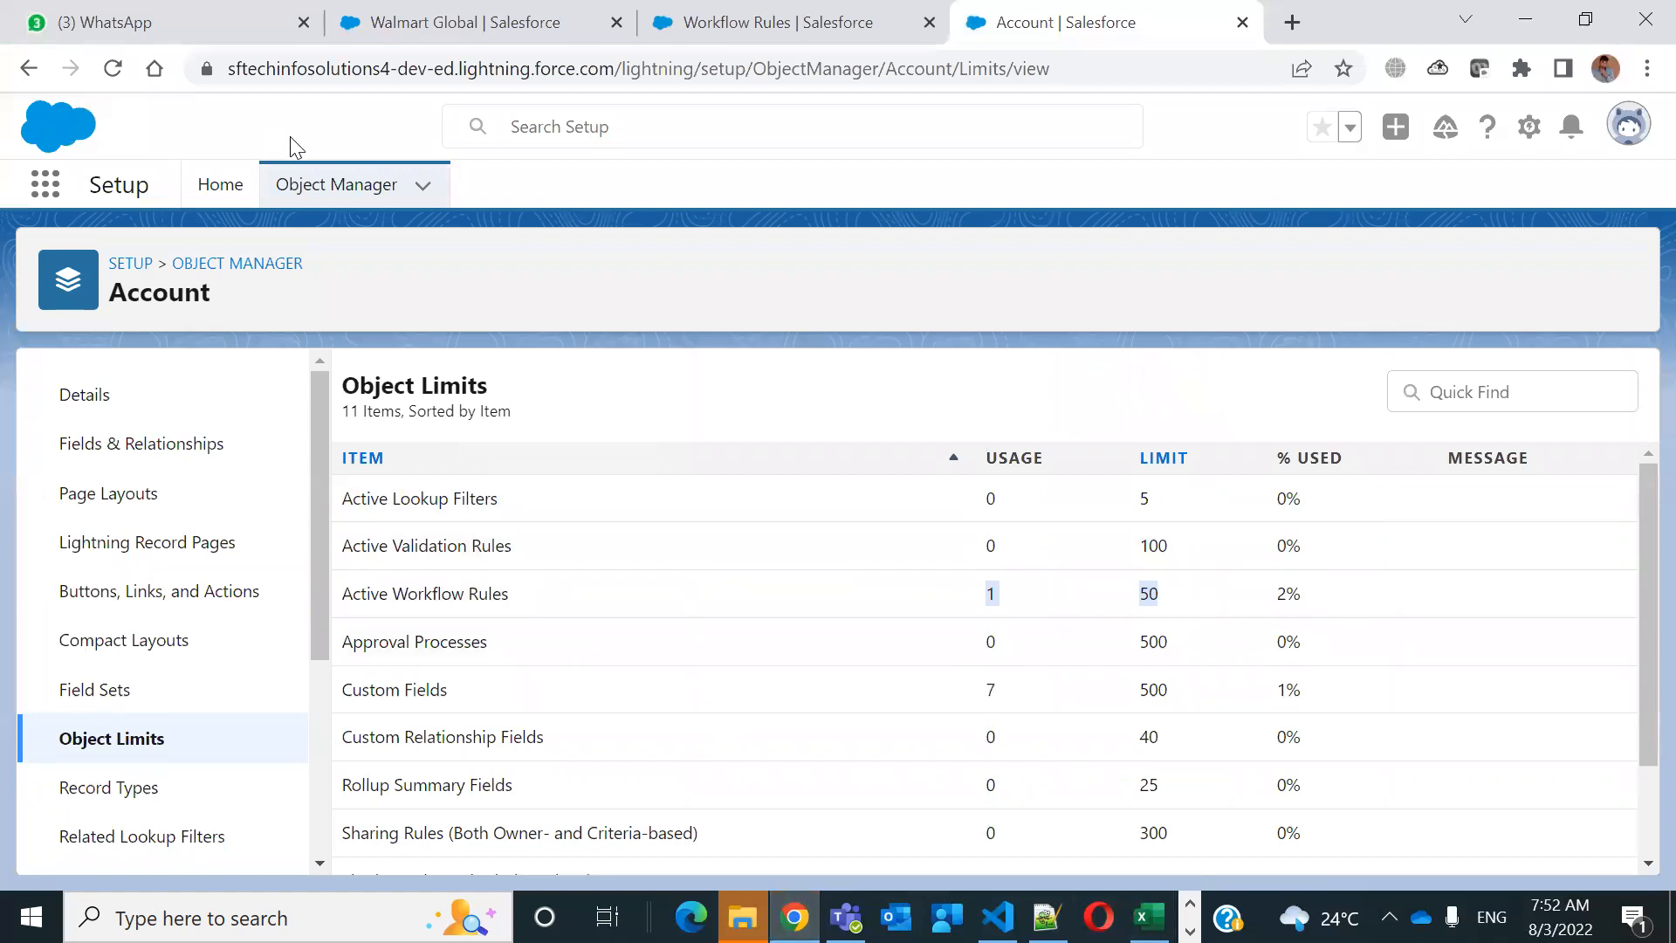
left_click(217, 187)
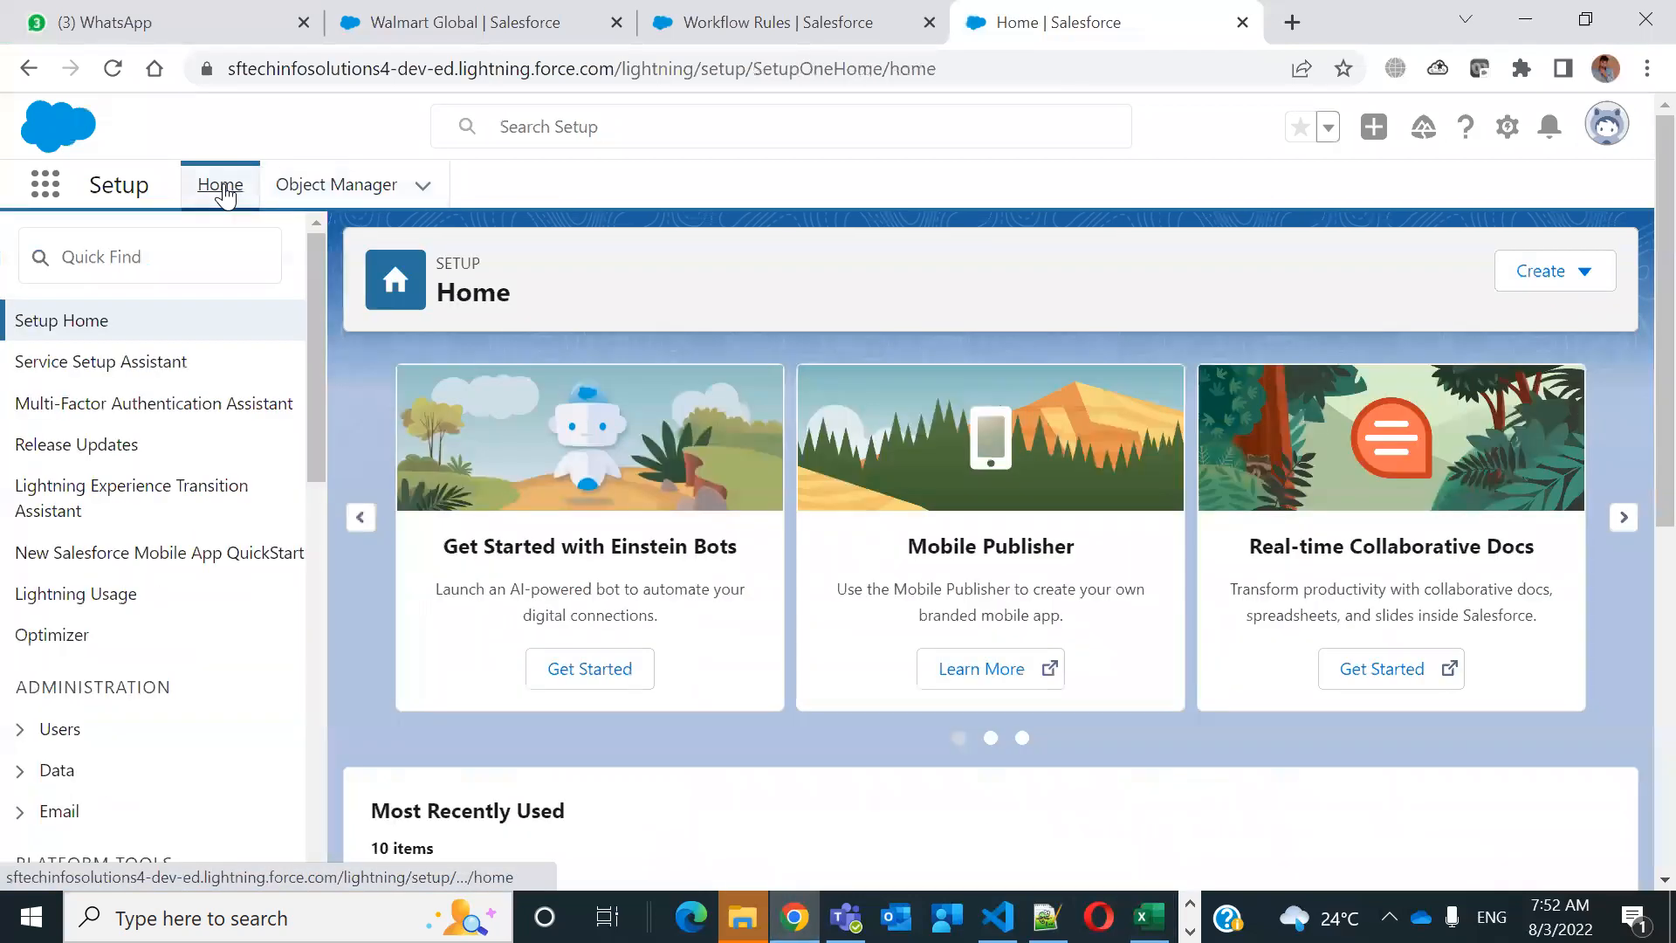
left_click(209, 258)
Return to Excel and enter "Validation Rules are not bypassed" in Process Builder's Validation Rules cell E3
key("alt+Tab")
left_click(1451, 522)
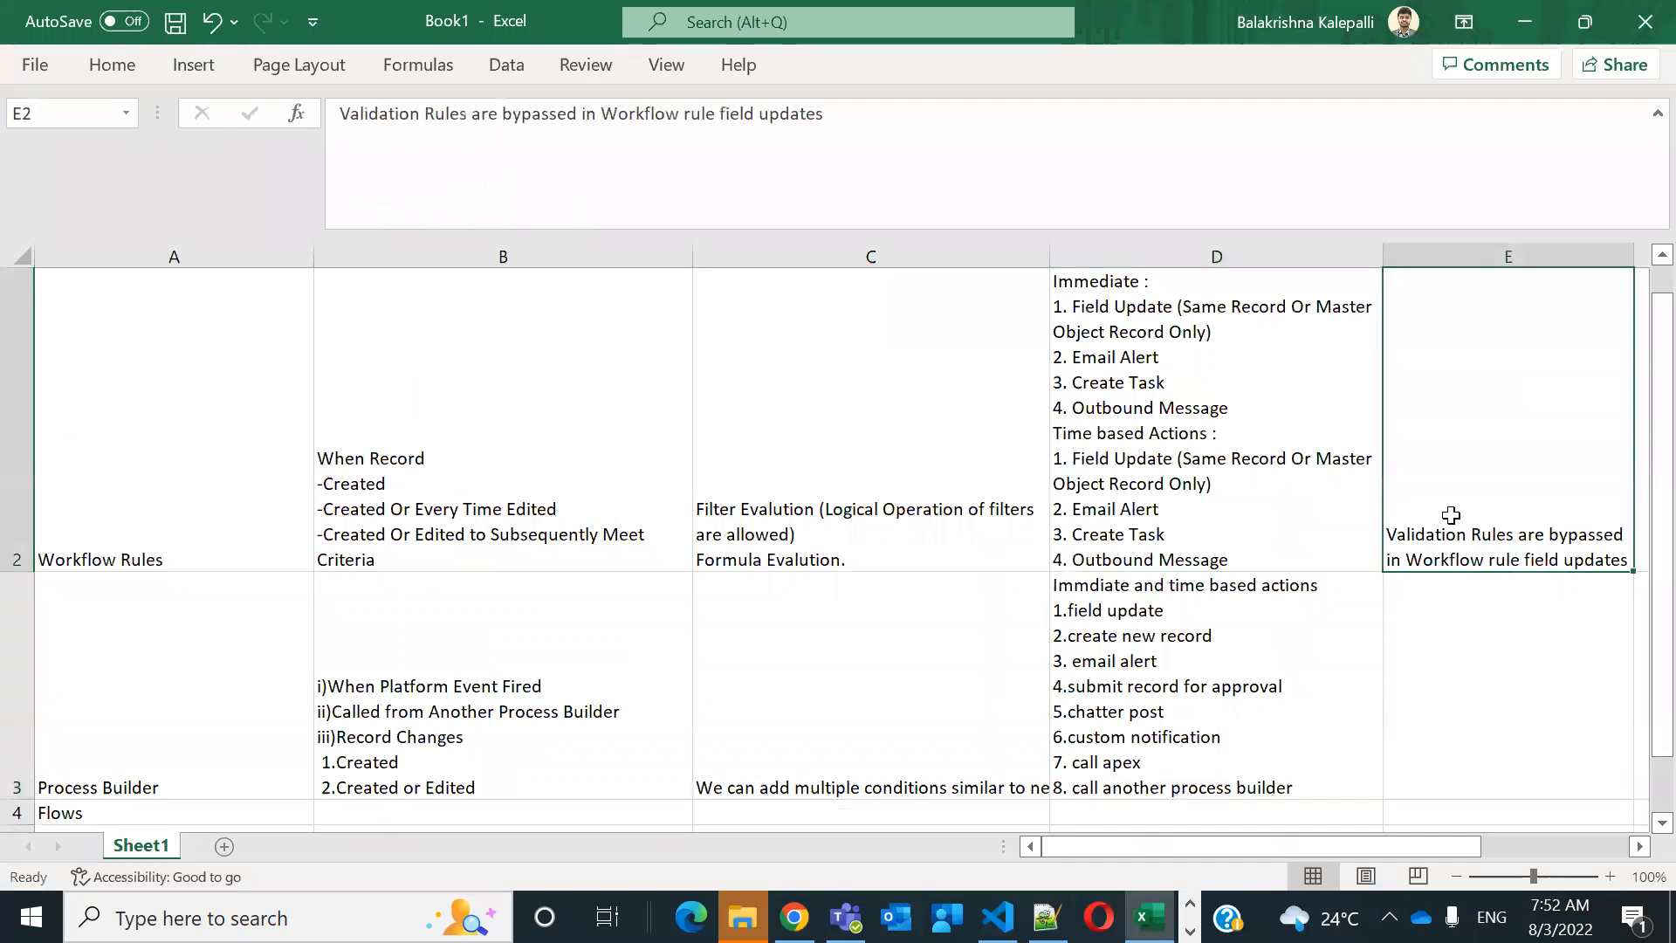
left_click(1463, 599)
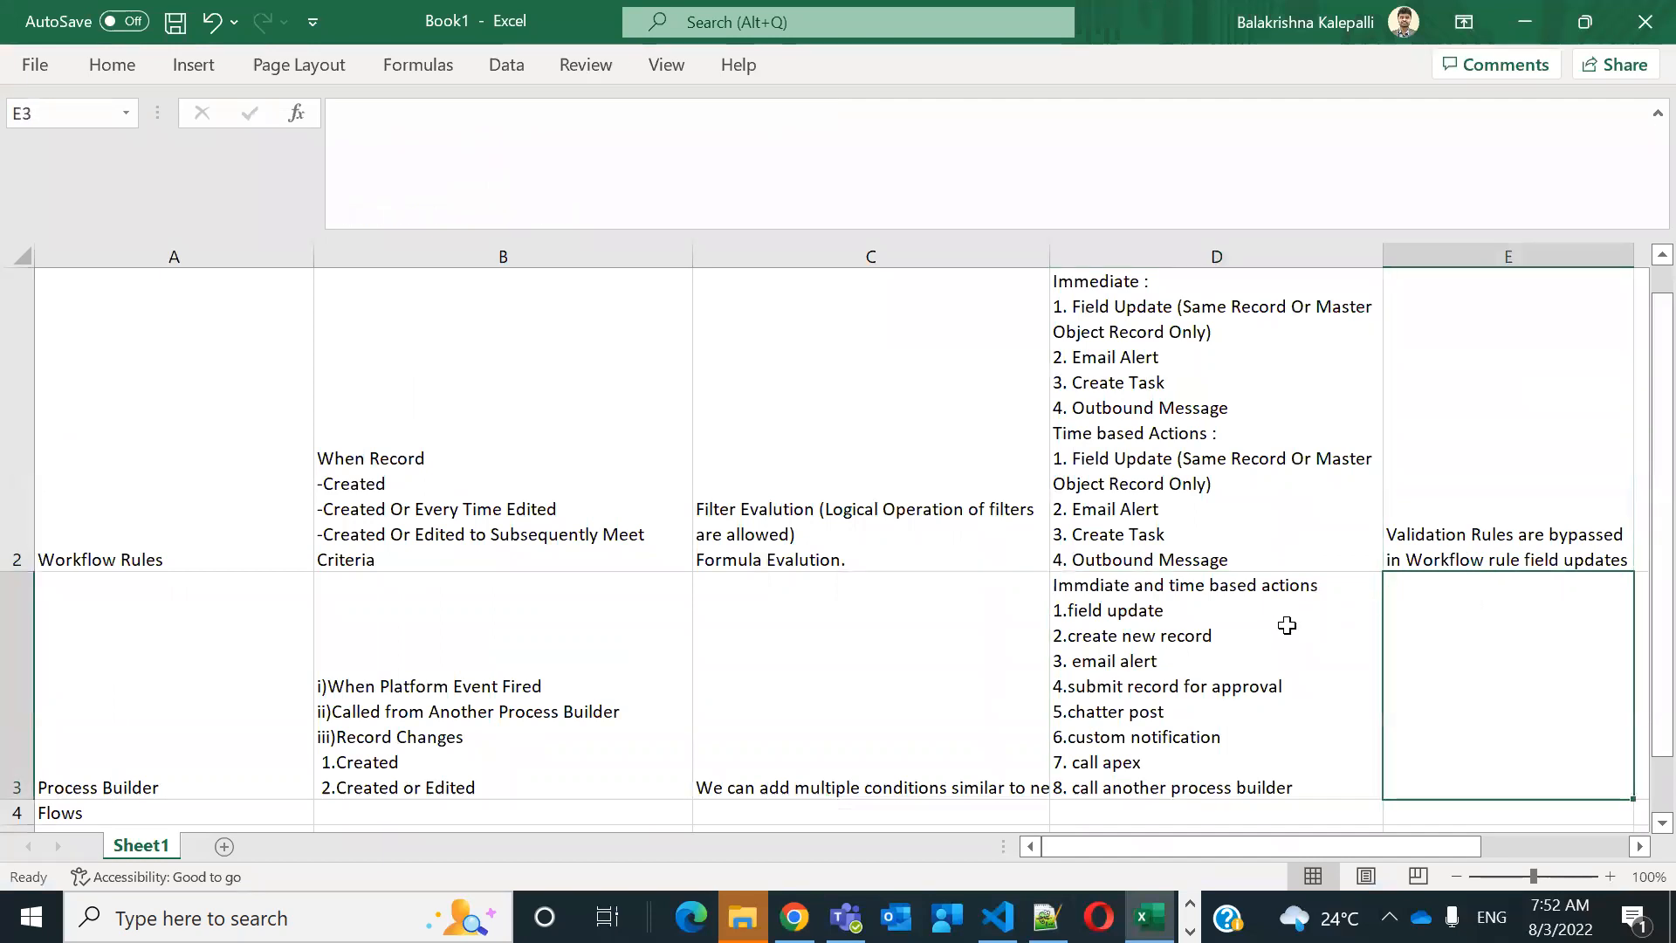
type("Validation")
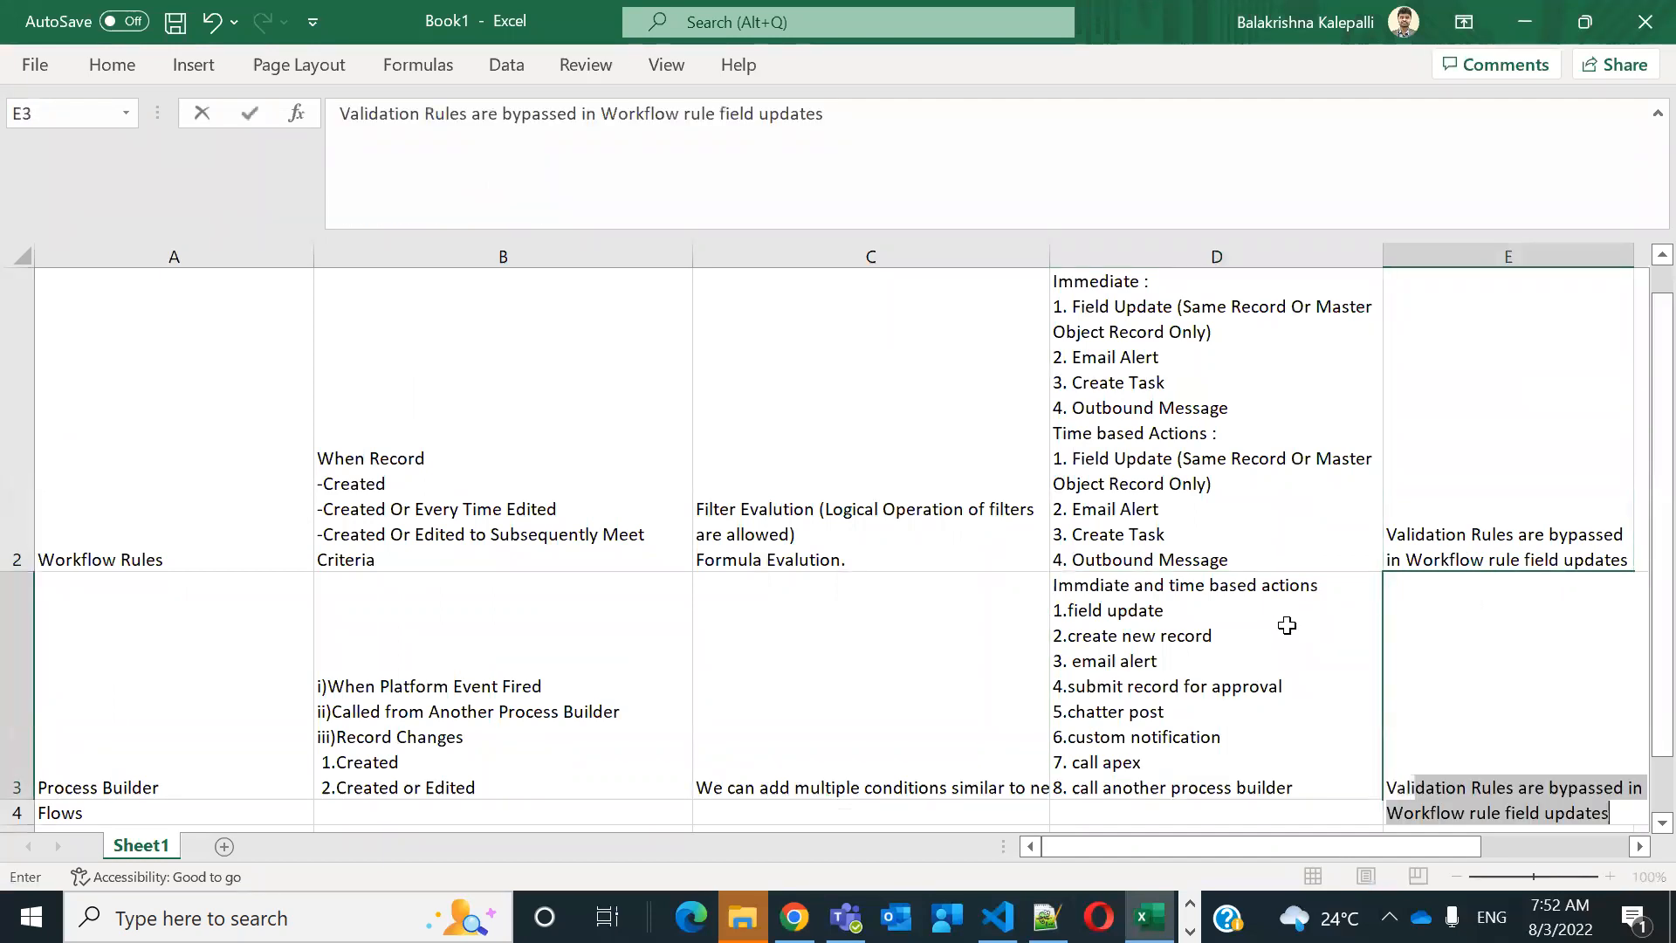
type(" Rules ")
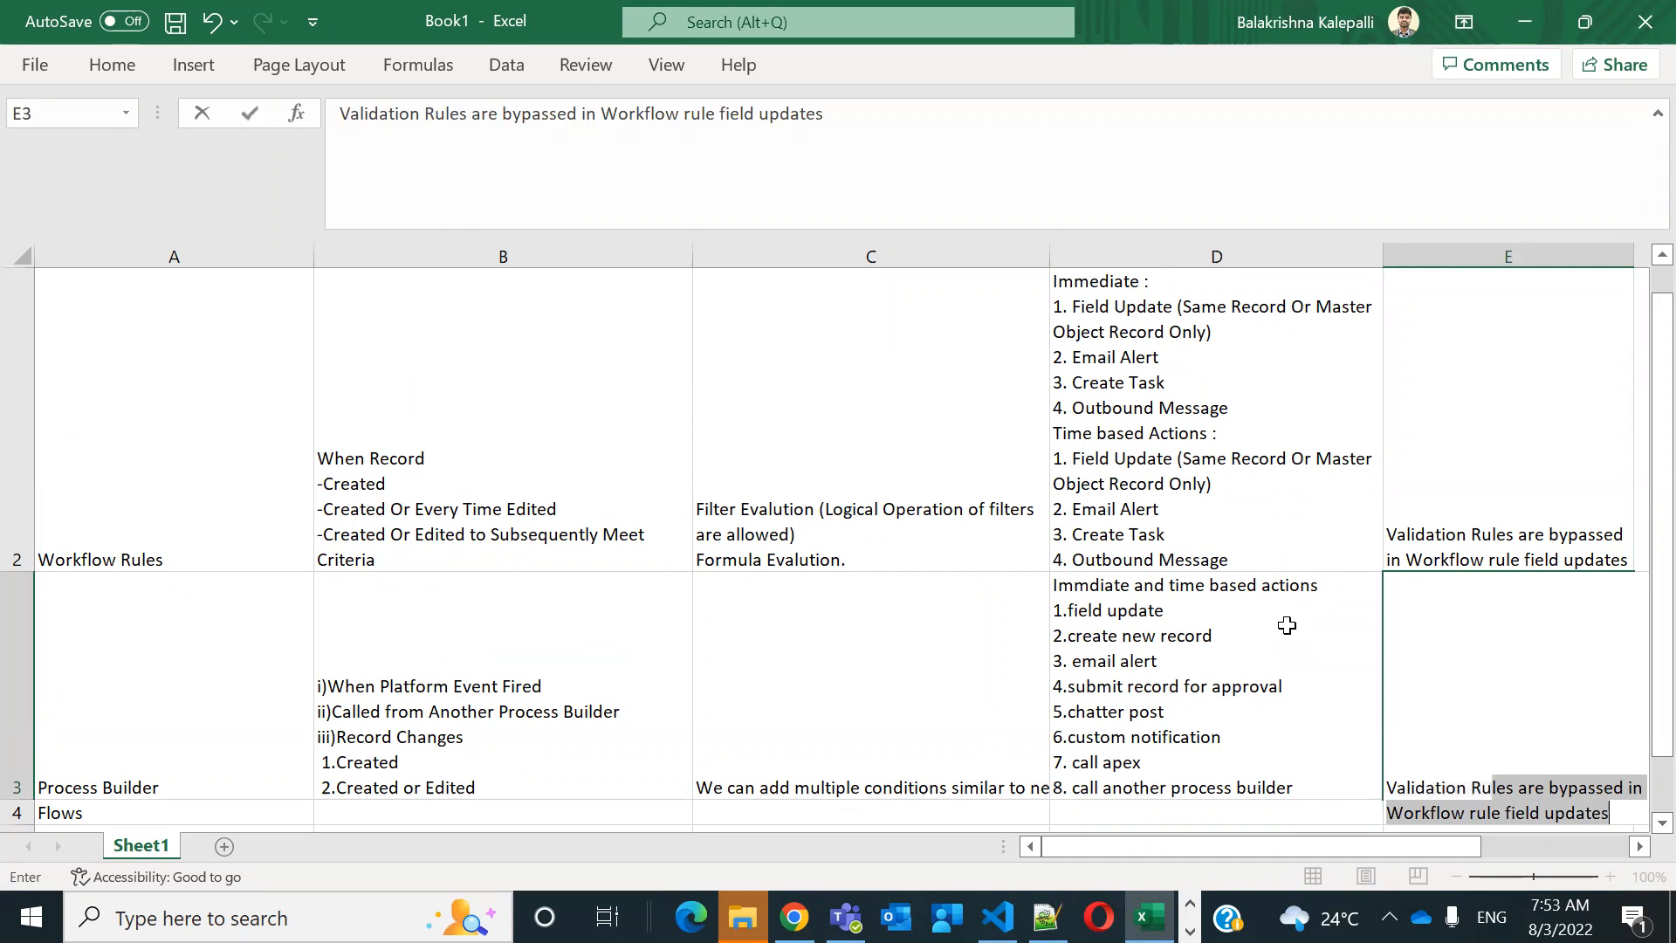
type("are ")
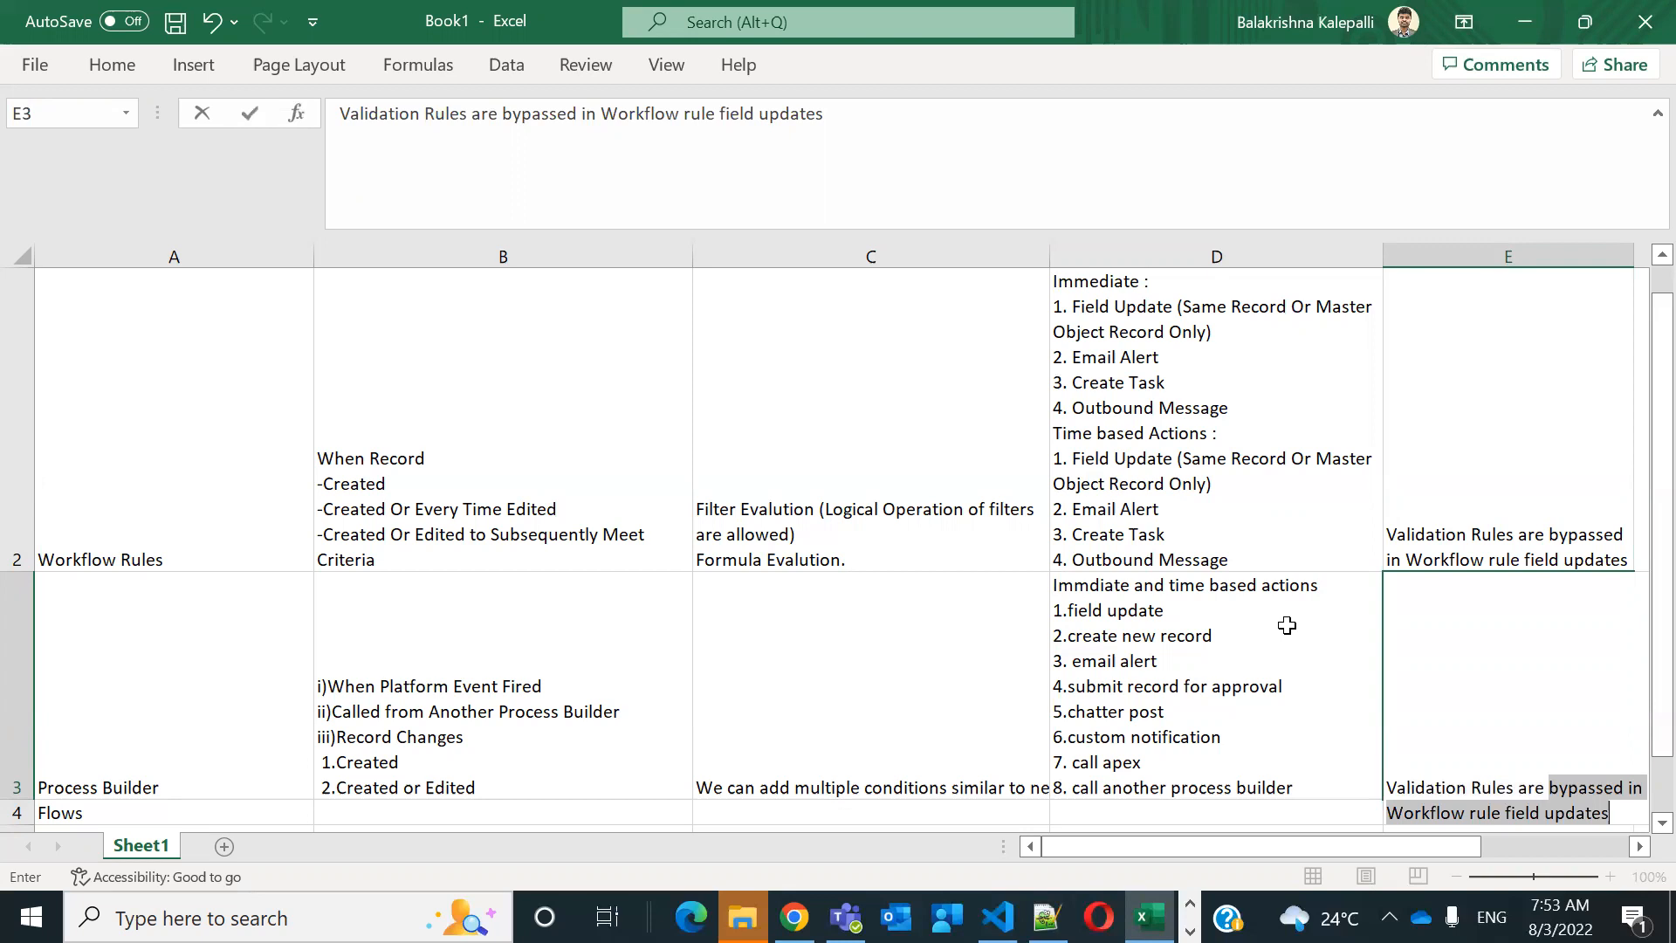
type("not bypassed")
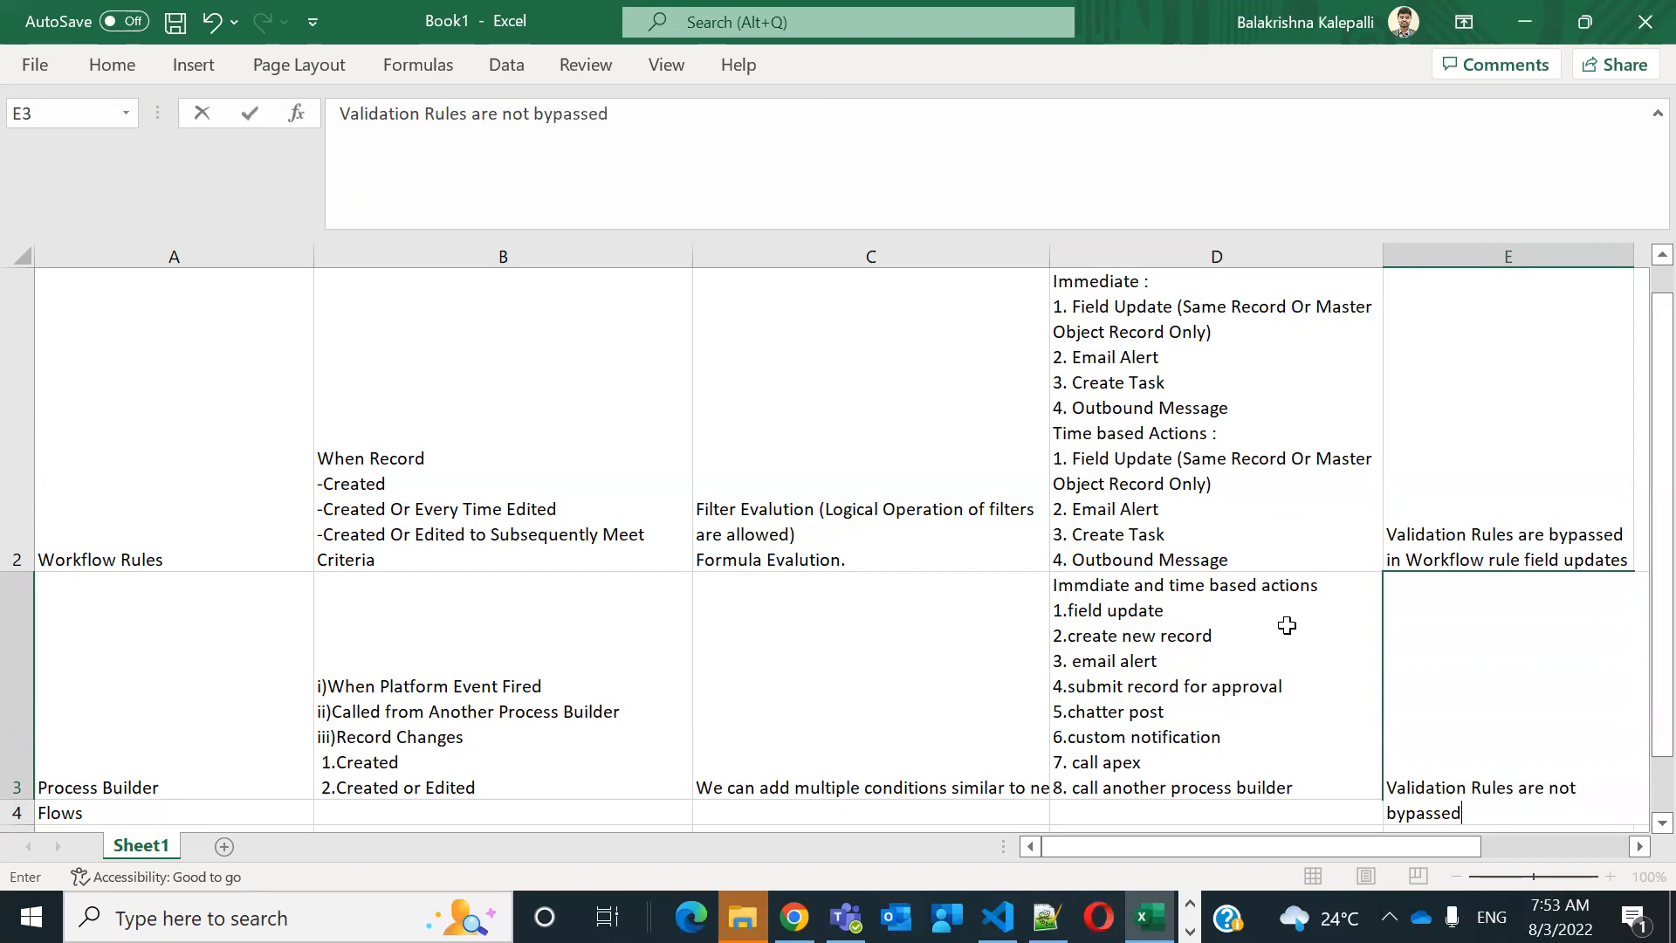
key("Return")
key("Up")
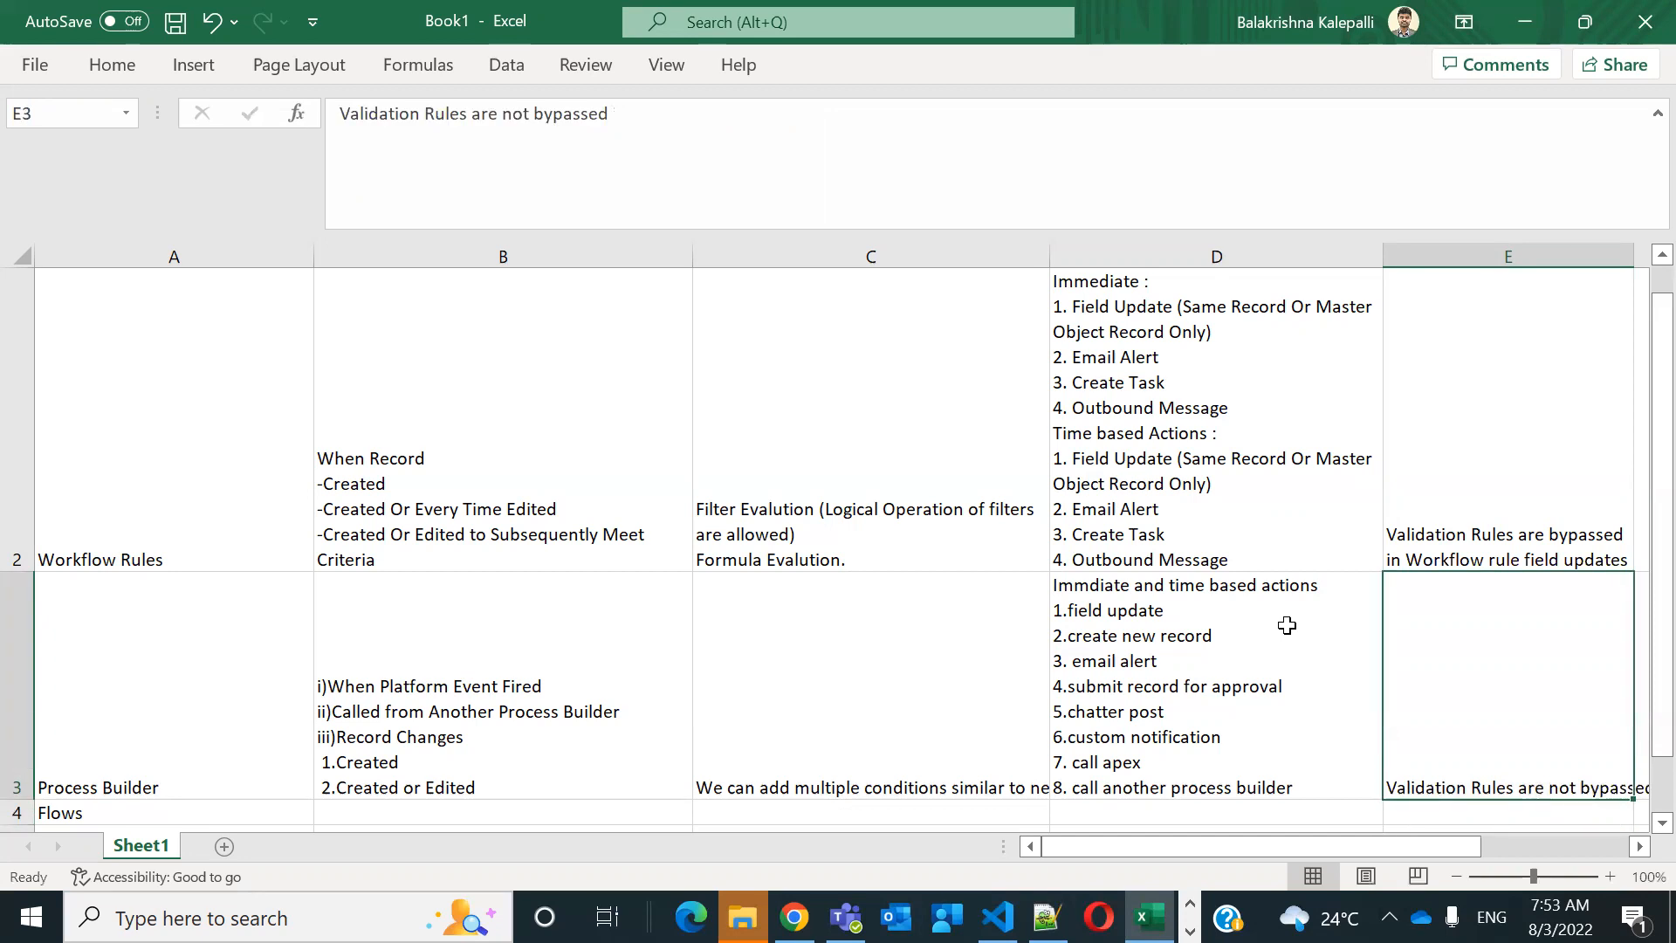
scroll(1287, 625, "right", 1)
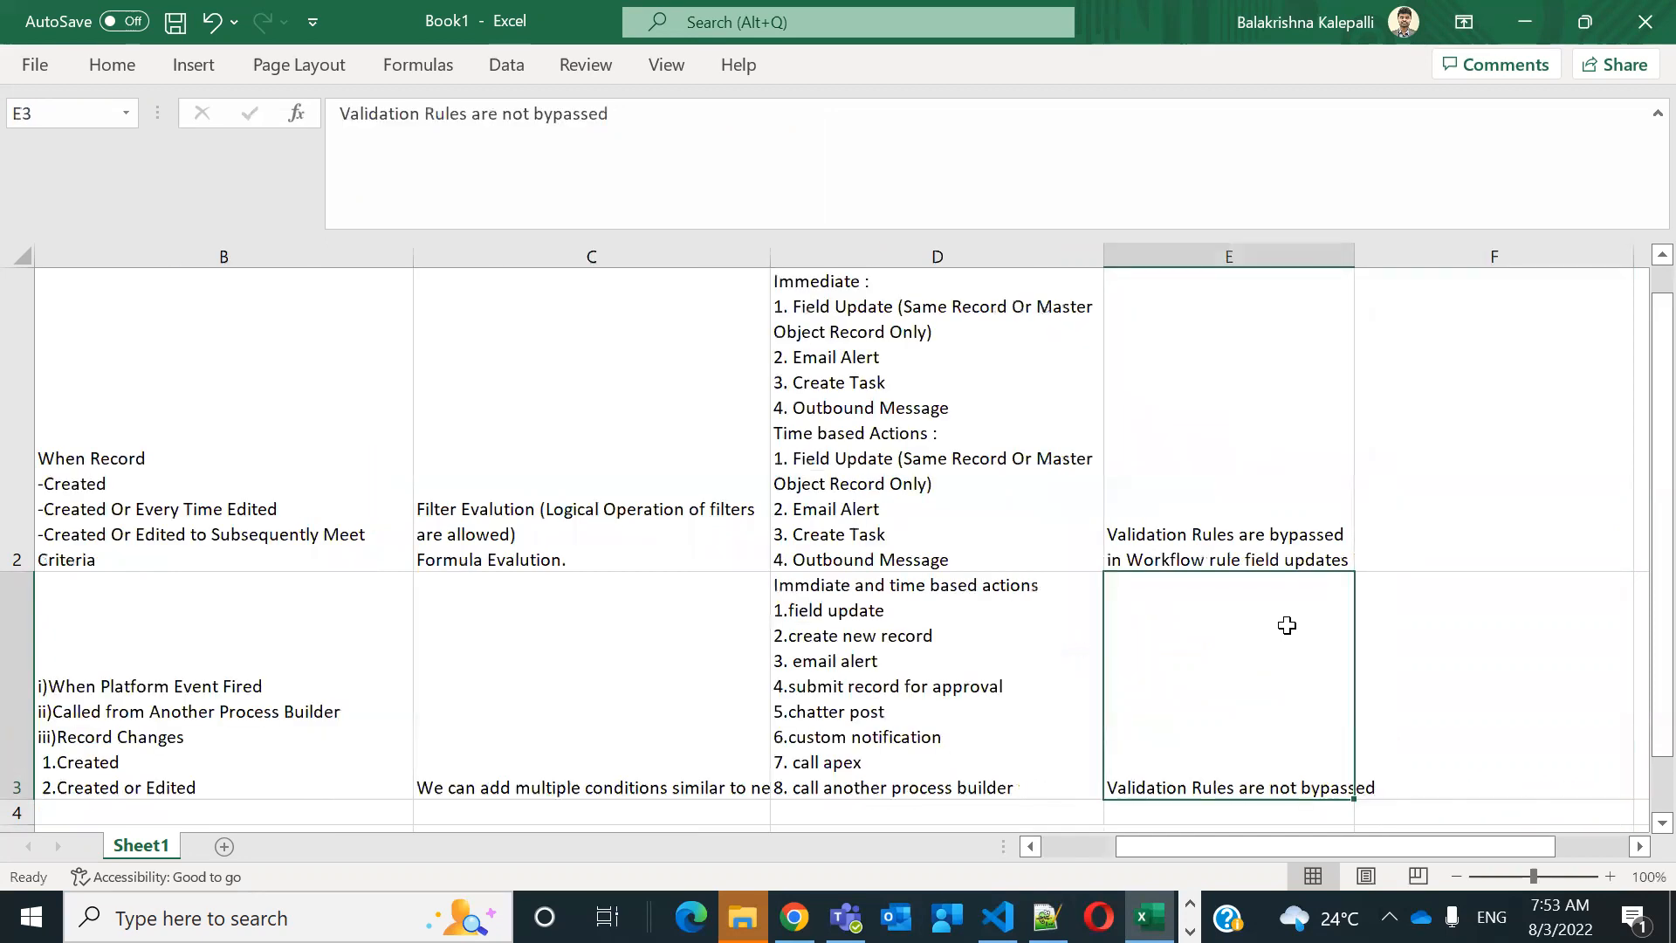
key("Left")
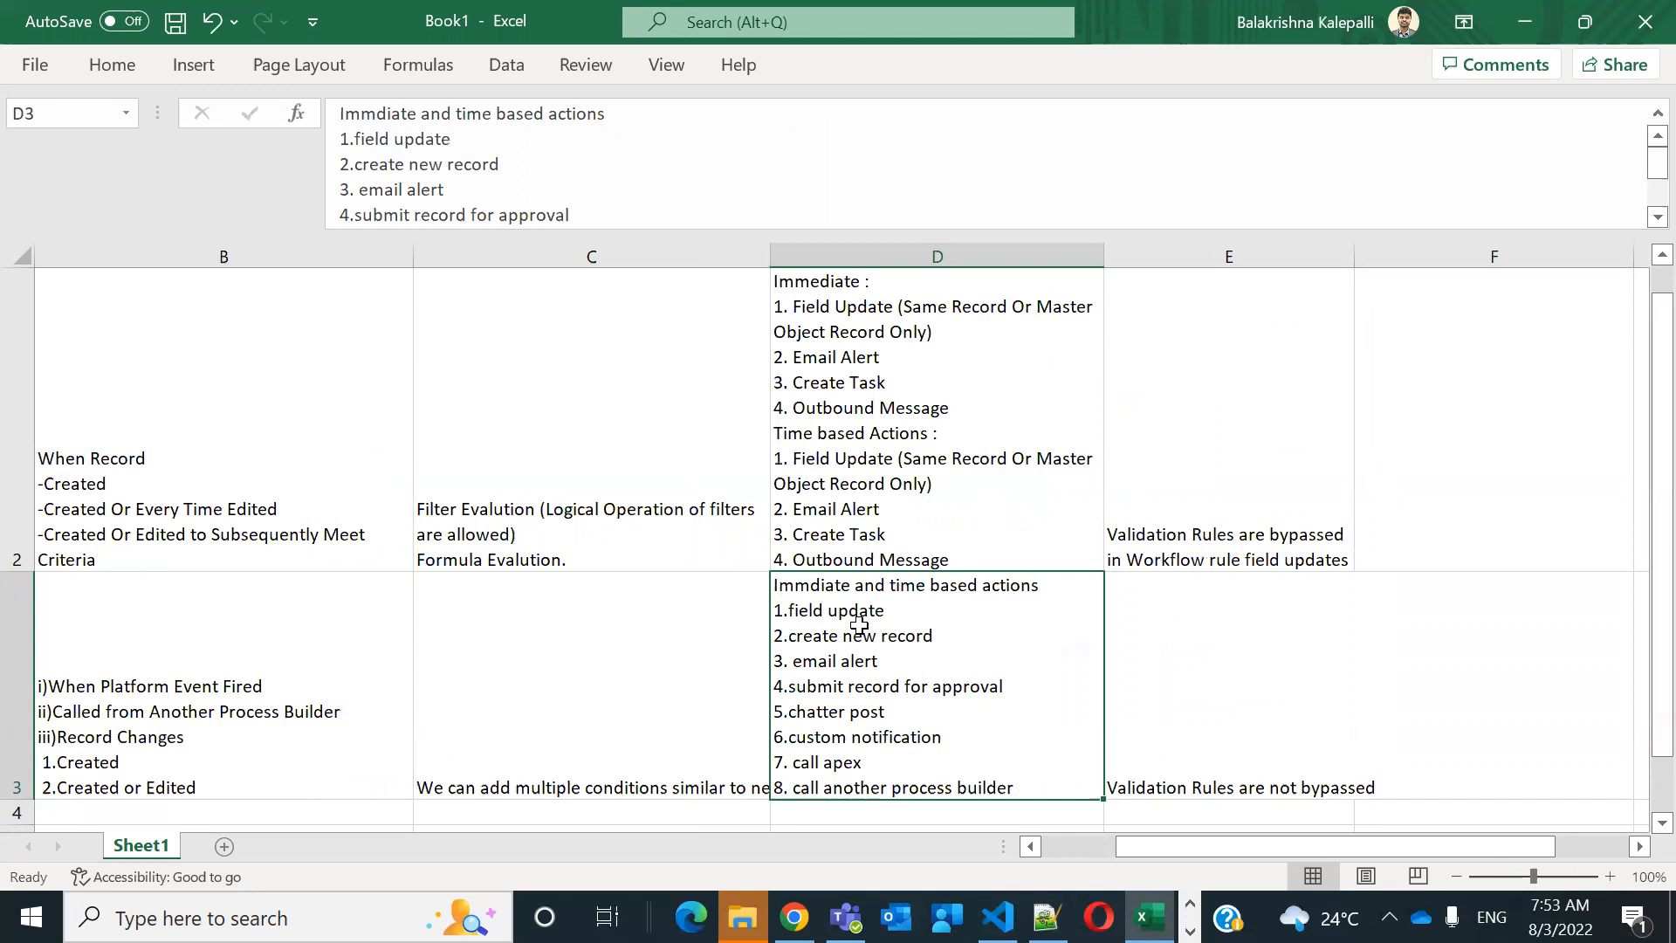
Switch to Chrome, search Salesforce Setup for "process b" and open Process Builder
key("alt+Tab")
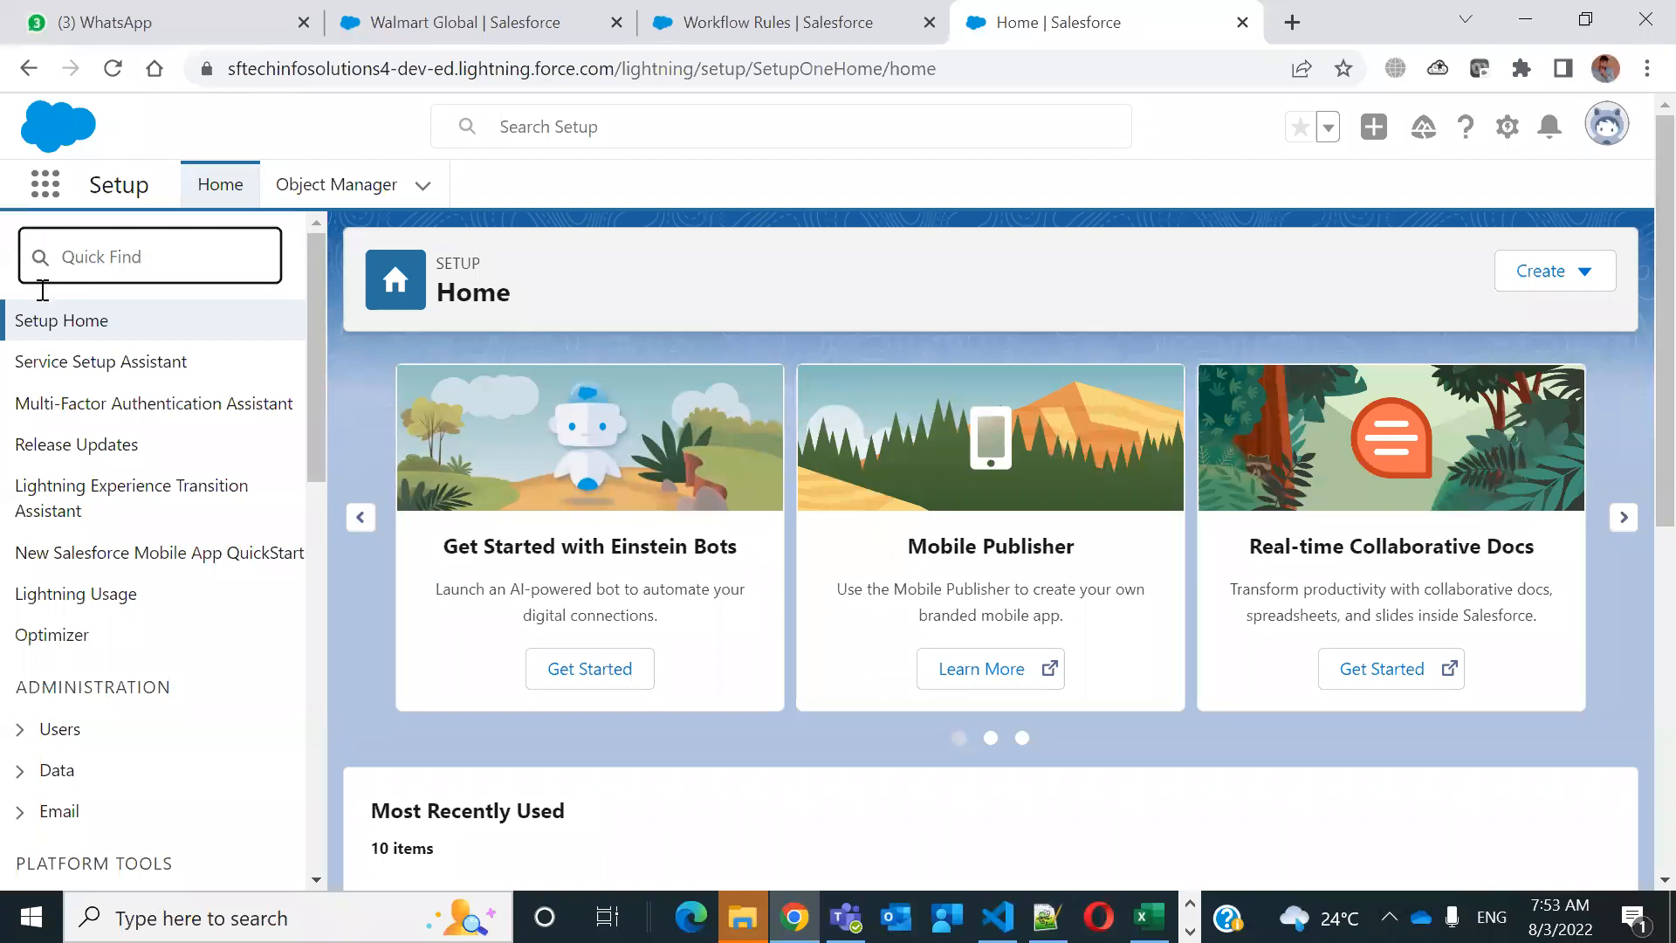
left_click(85, 266)
type("pr")
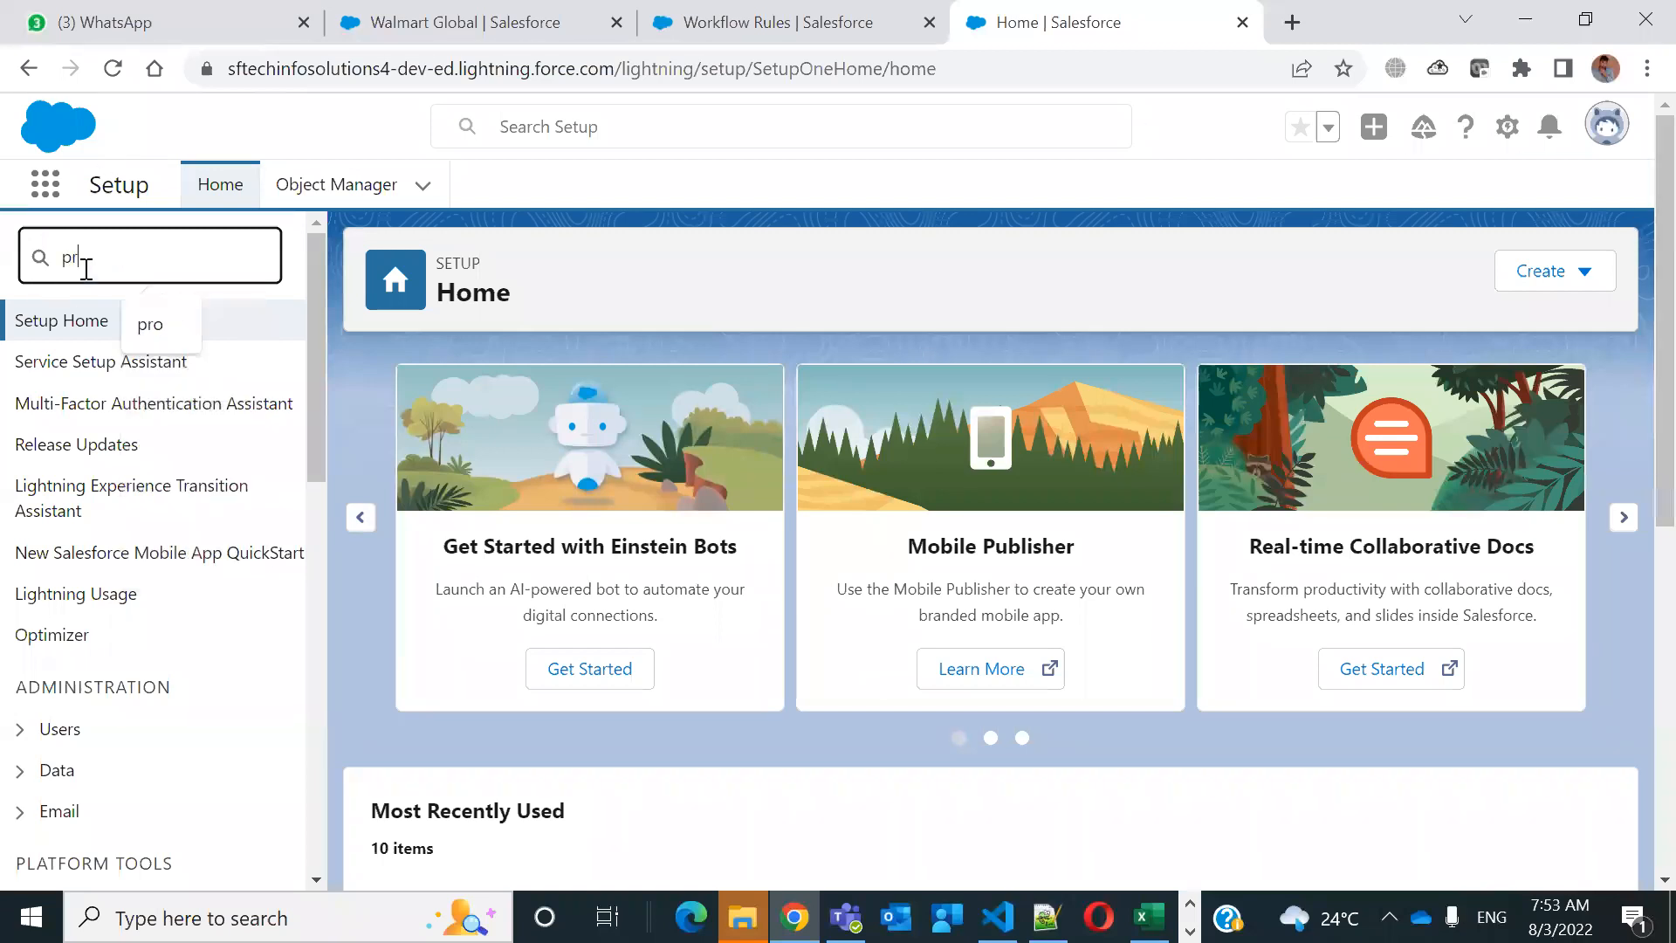
type("ocess b")
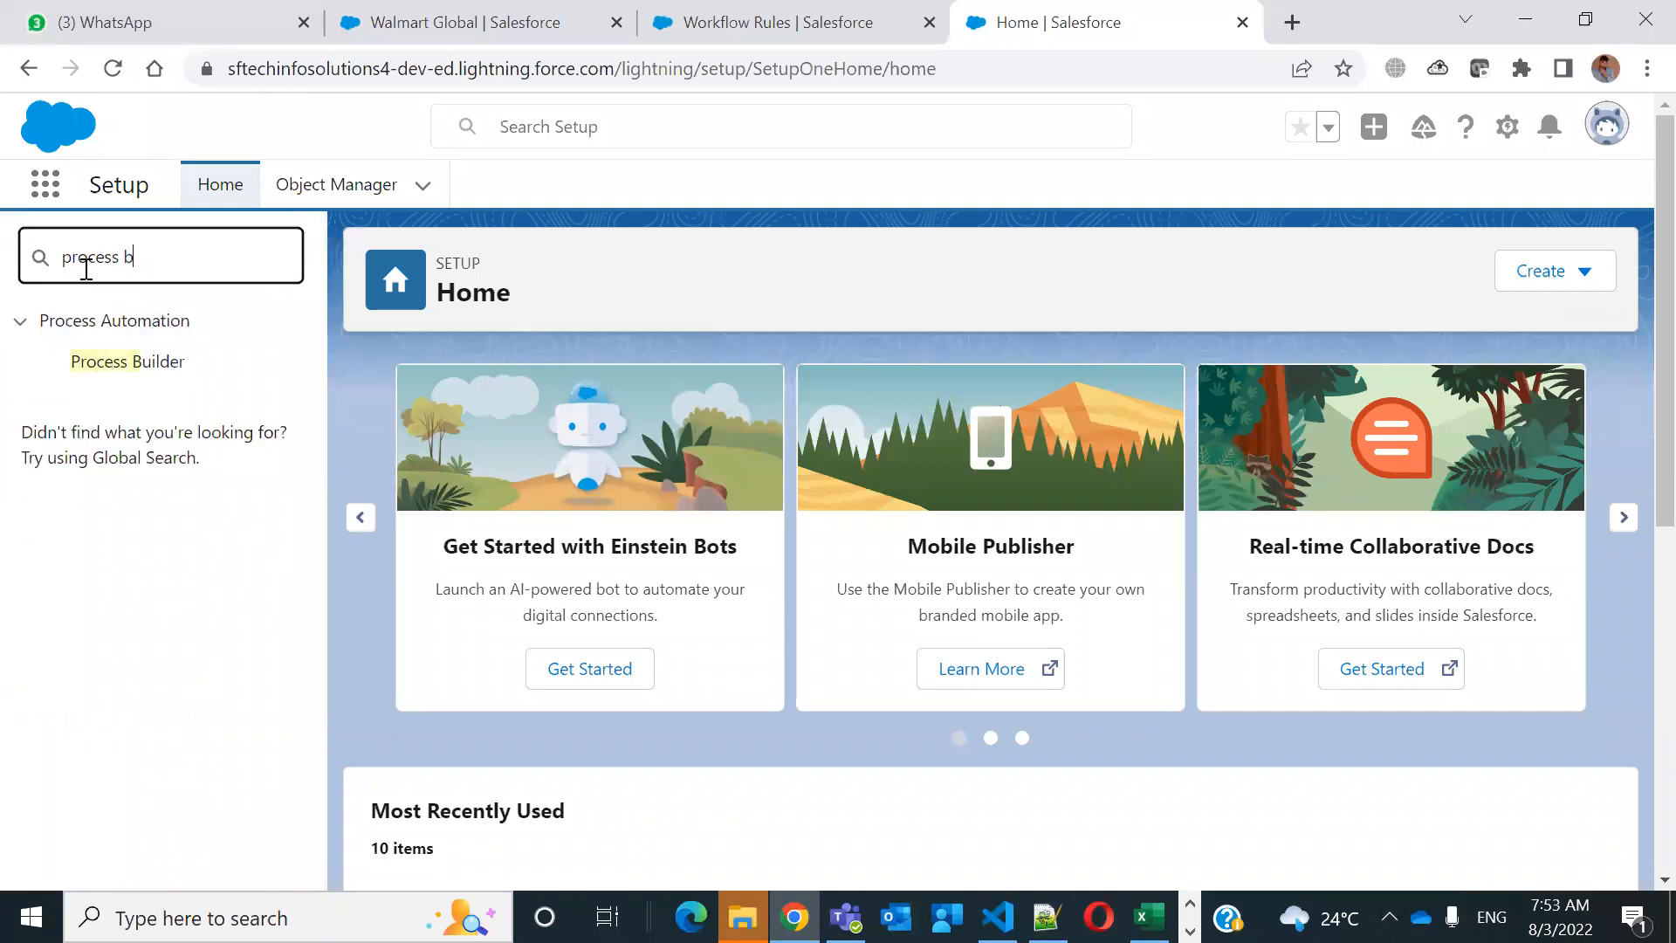
left_click(138, 370)
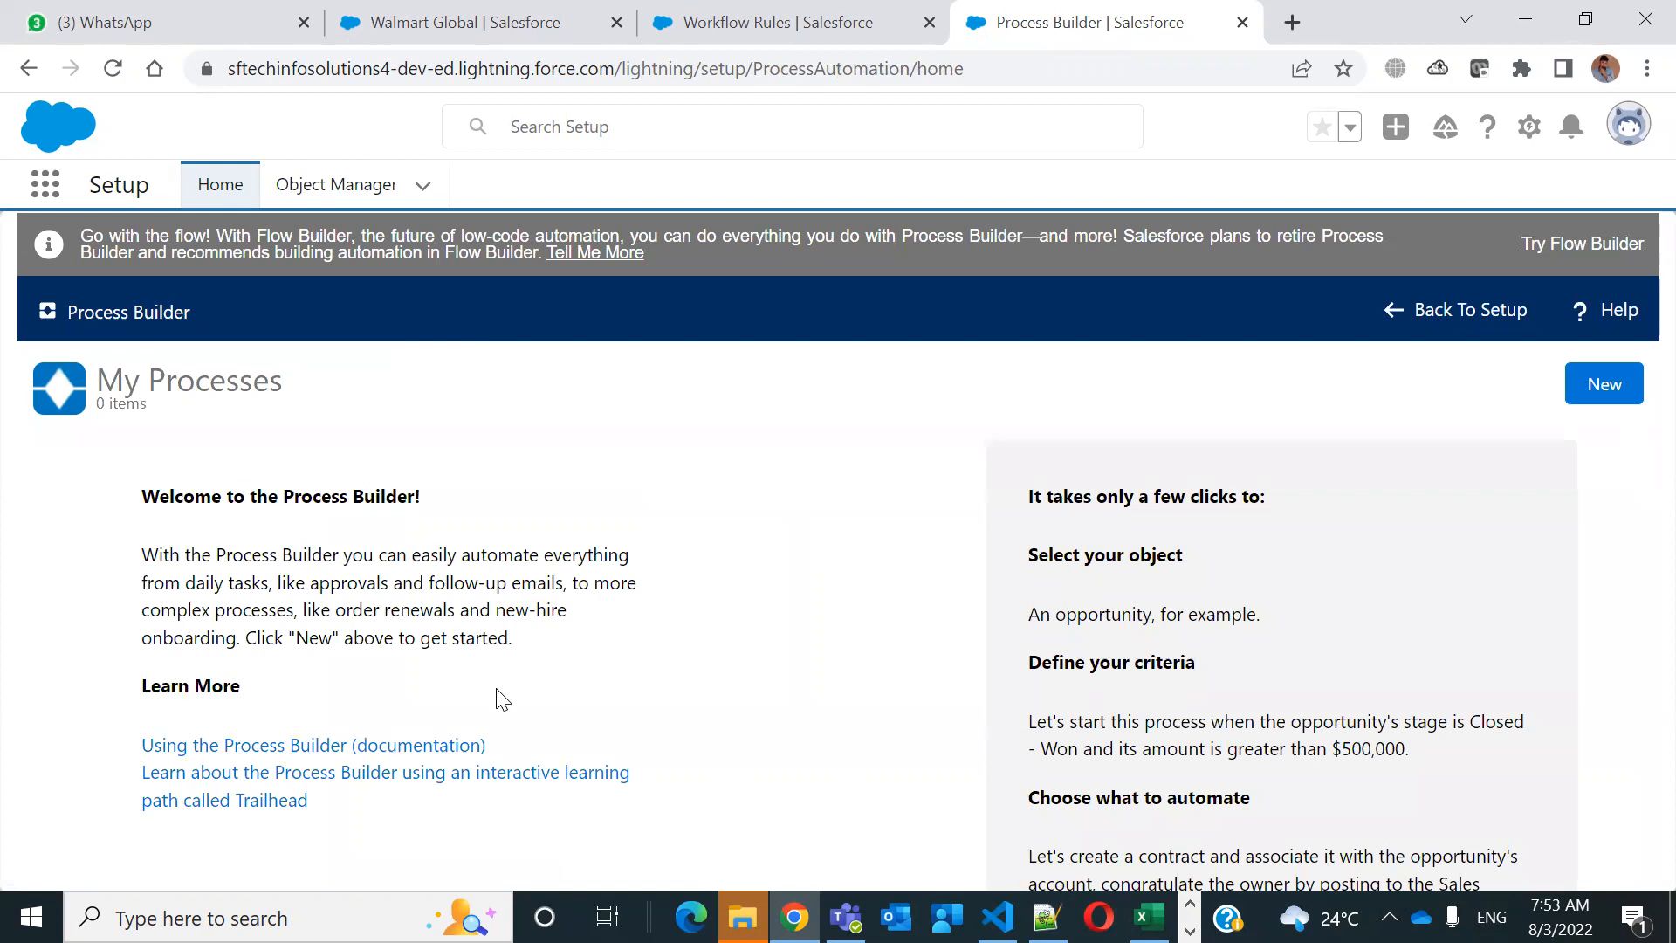
Start a new process in Process Builder named "Account Process Builder" with the API name Account_Process_Builder, leaving its description empty
left_click(1623, 389)
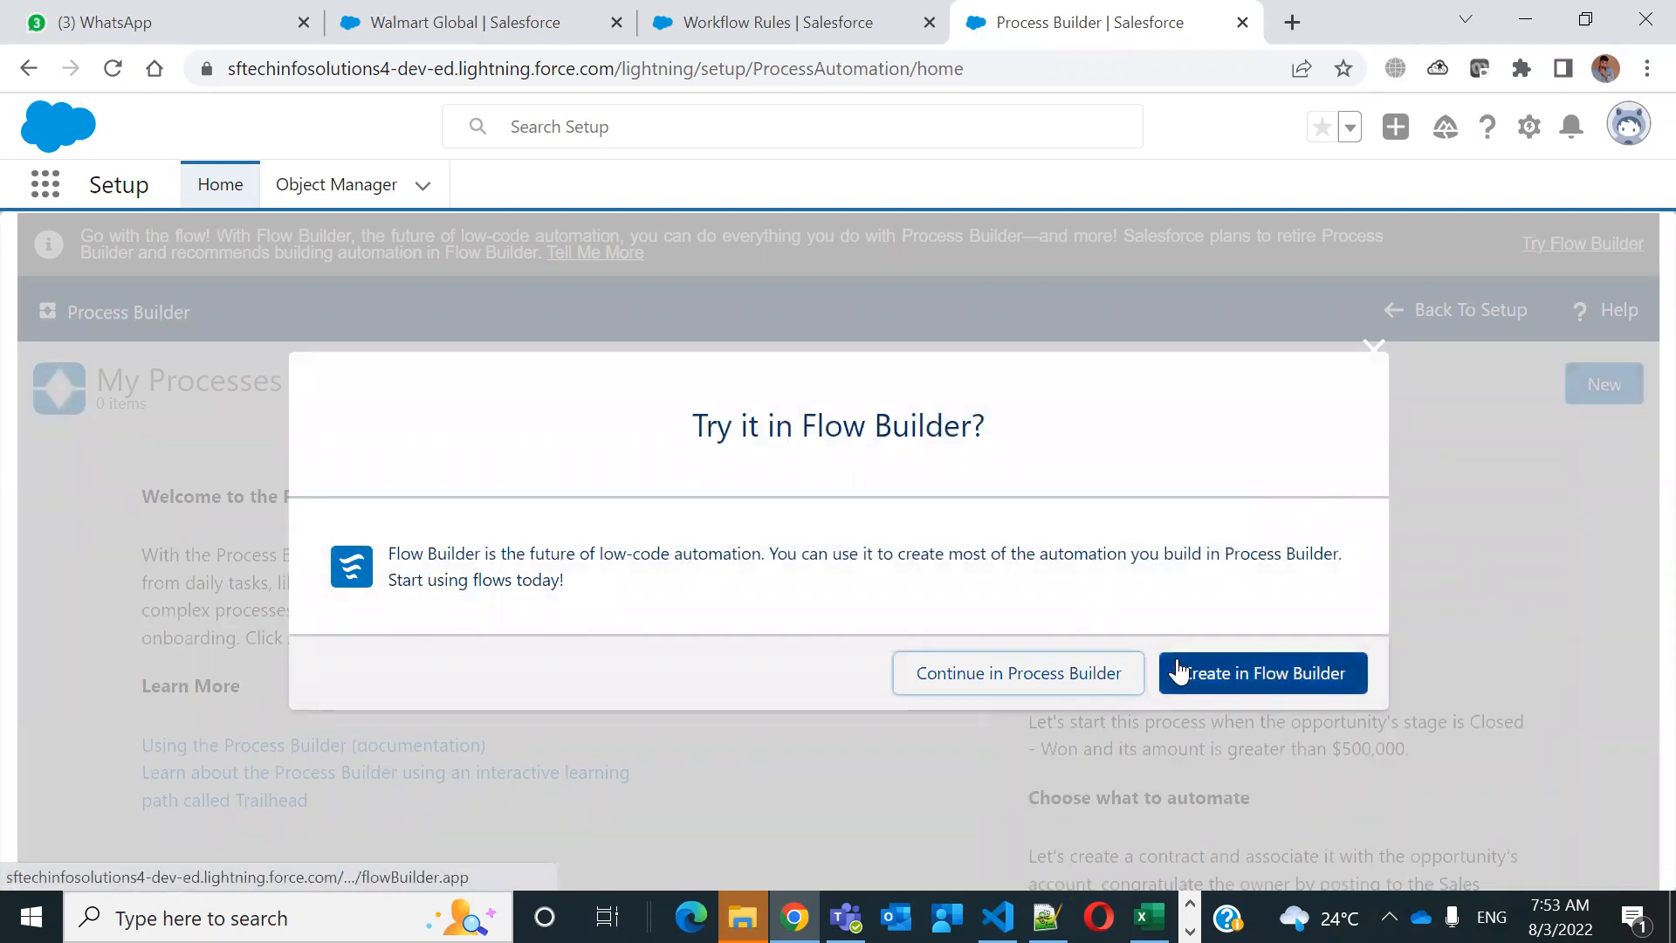
left_click(996, 677)
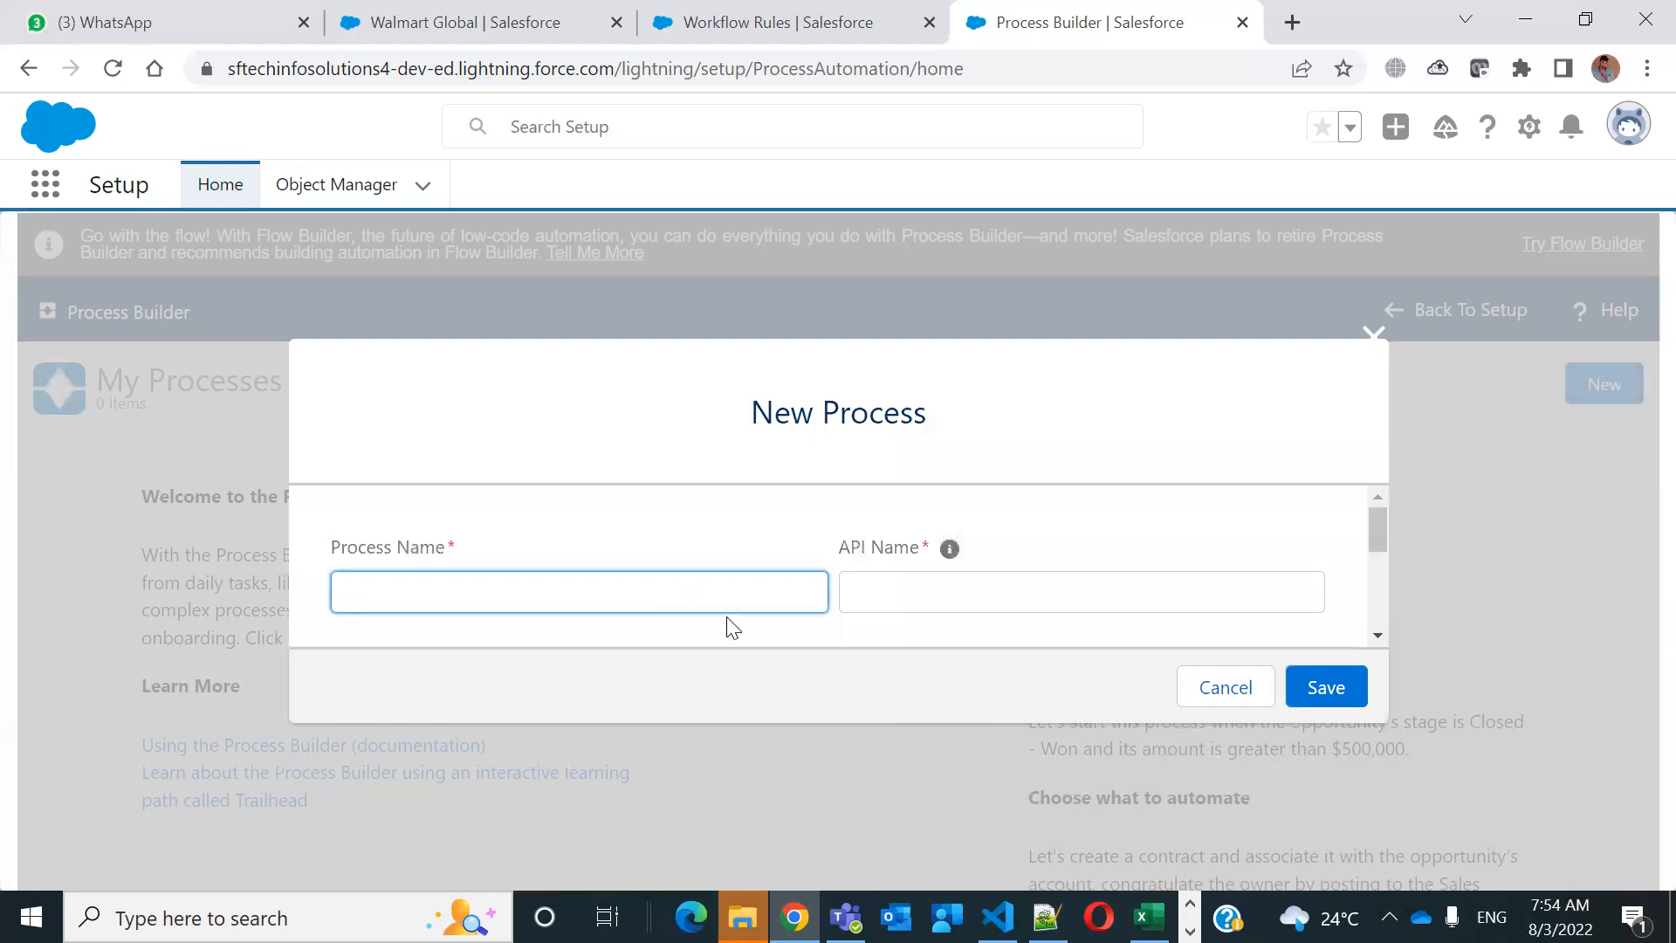
left_click(673, 604)
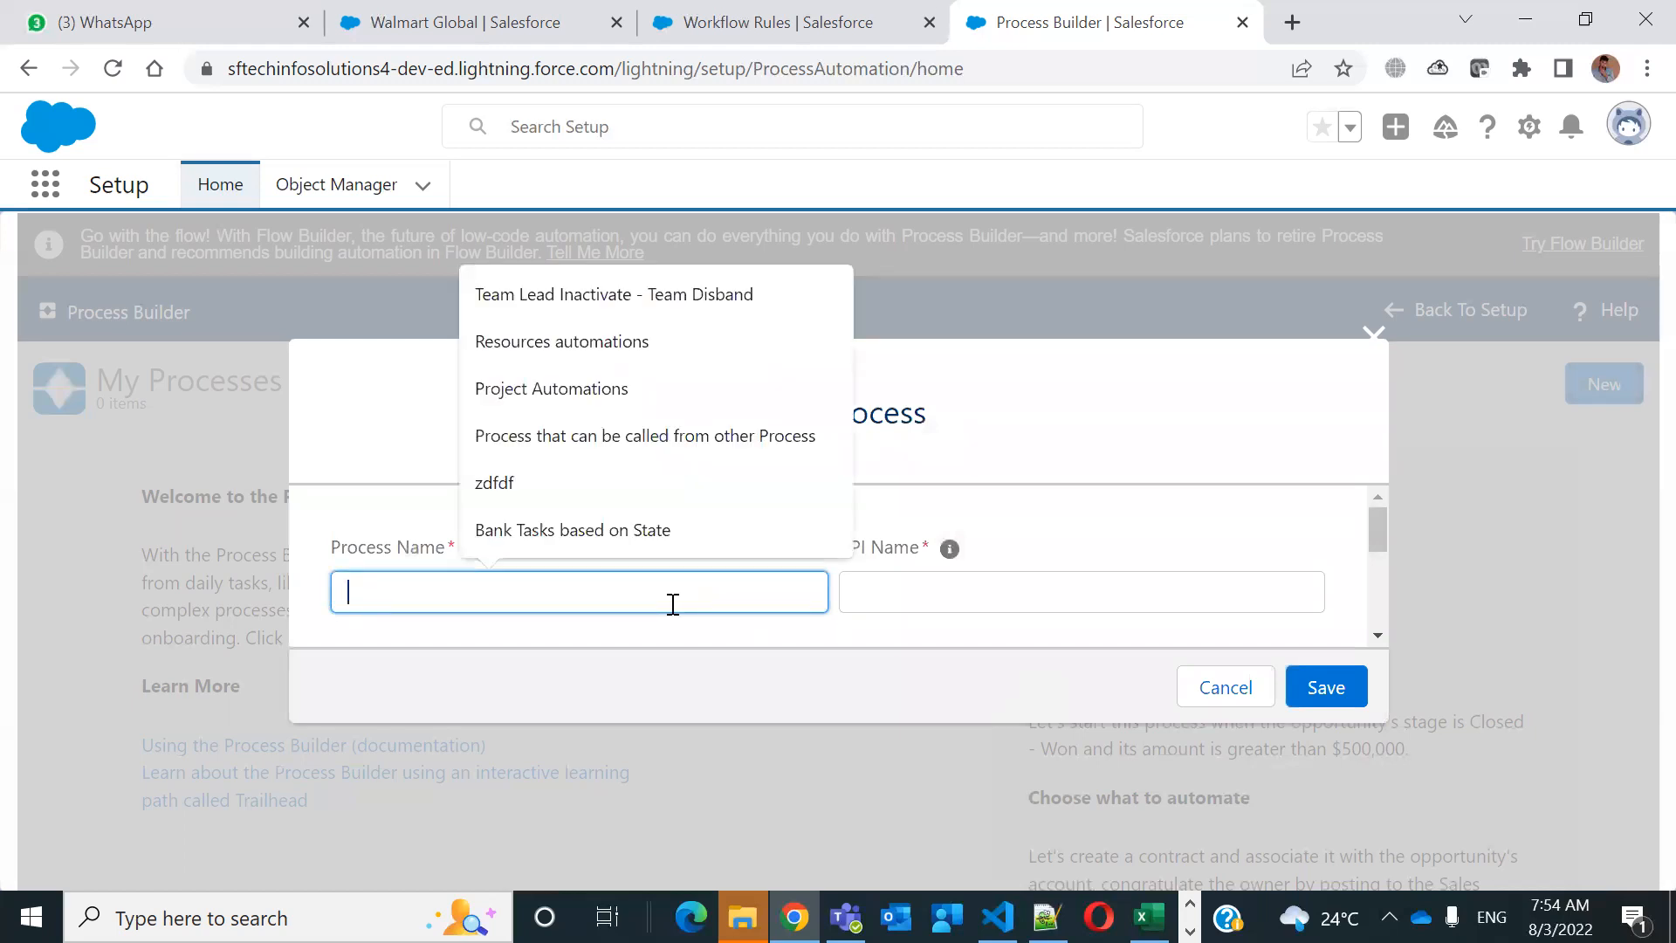
type("Acc")
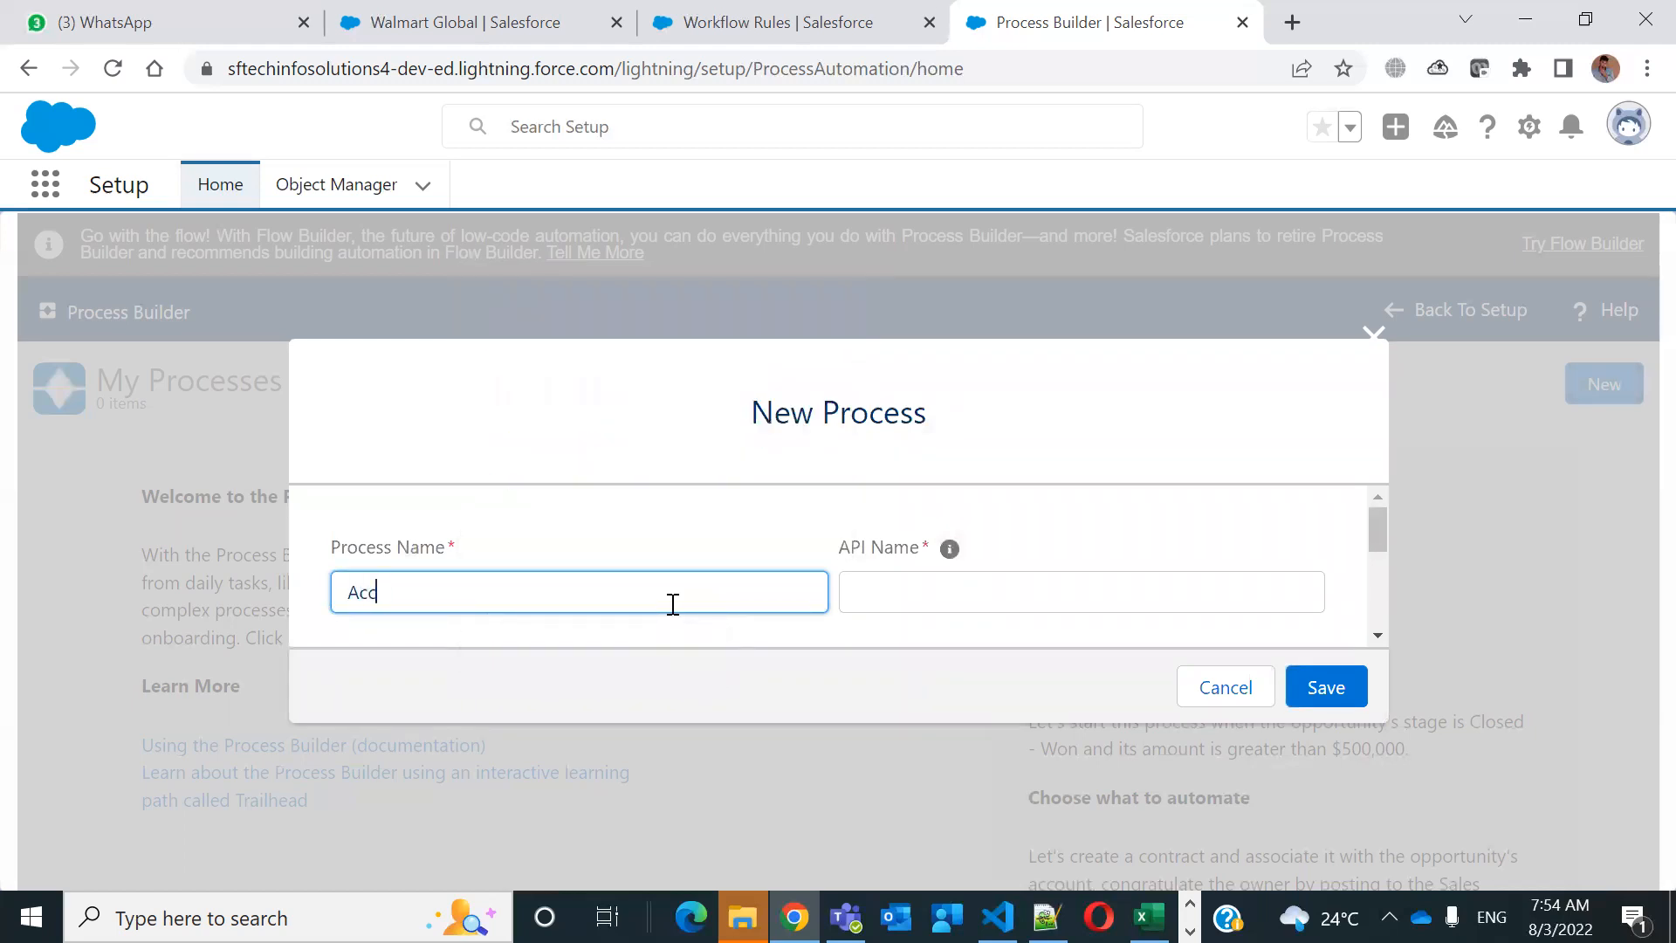
type("ount Process Builder")
key("Tab")
key("Tab")
scroll(841, 558, "down", 2)
scroll(851, 550, "up", 3)
left_click_drag(1379, 528, 1374, 551)
left_click(1086, 602)
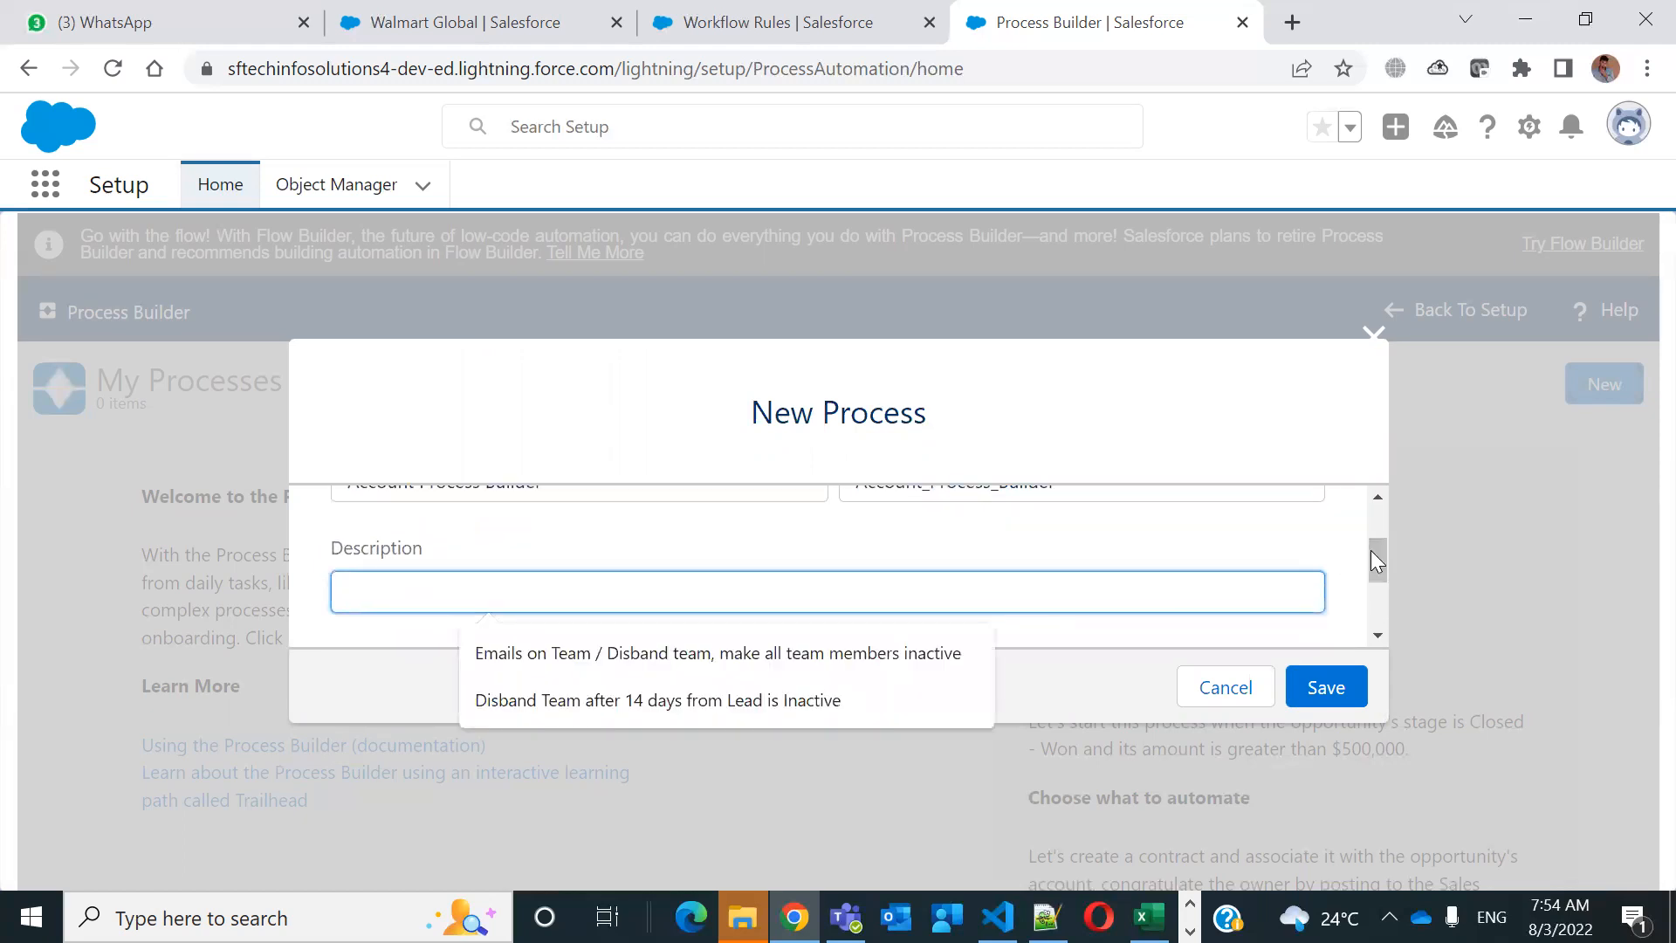
Set the new process to start when it's invoked by another process
left_click_drag(1375, 551, 1376, 609)
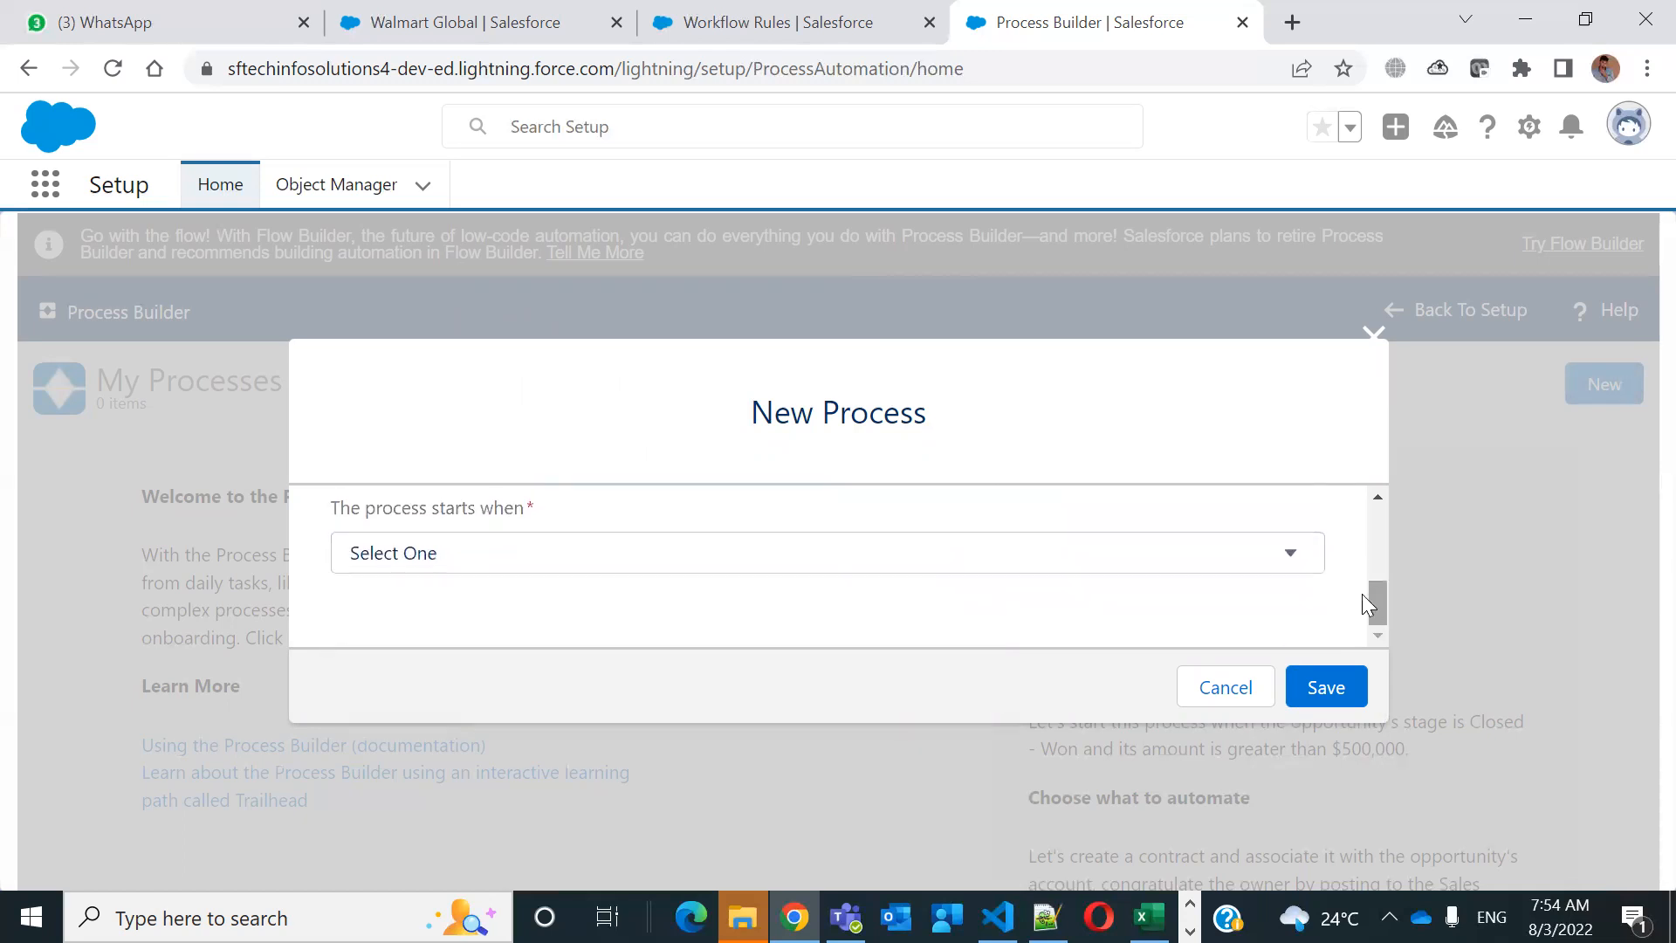
left_click(493, 558)
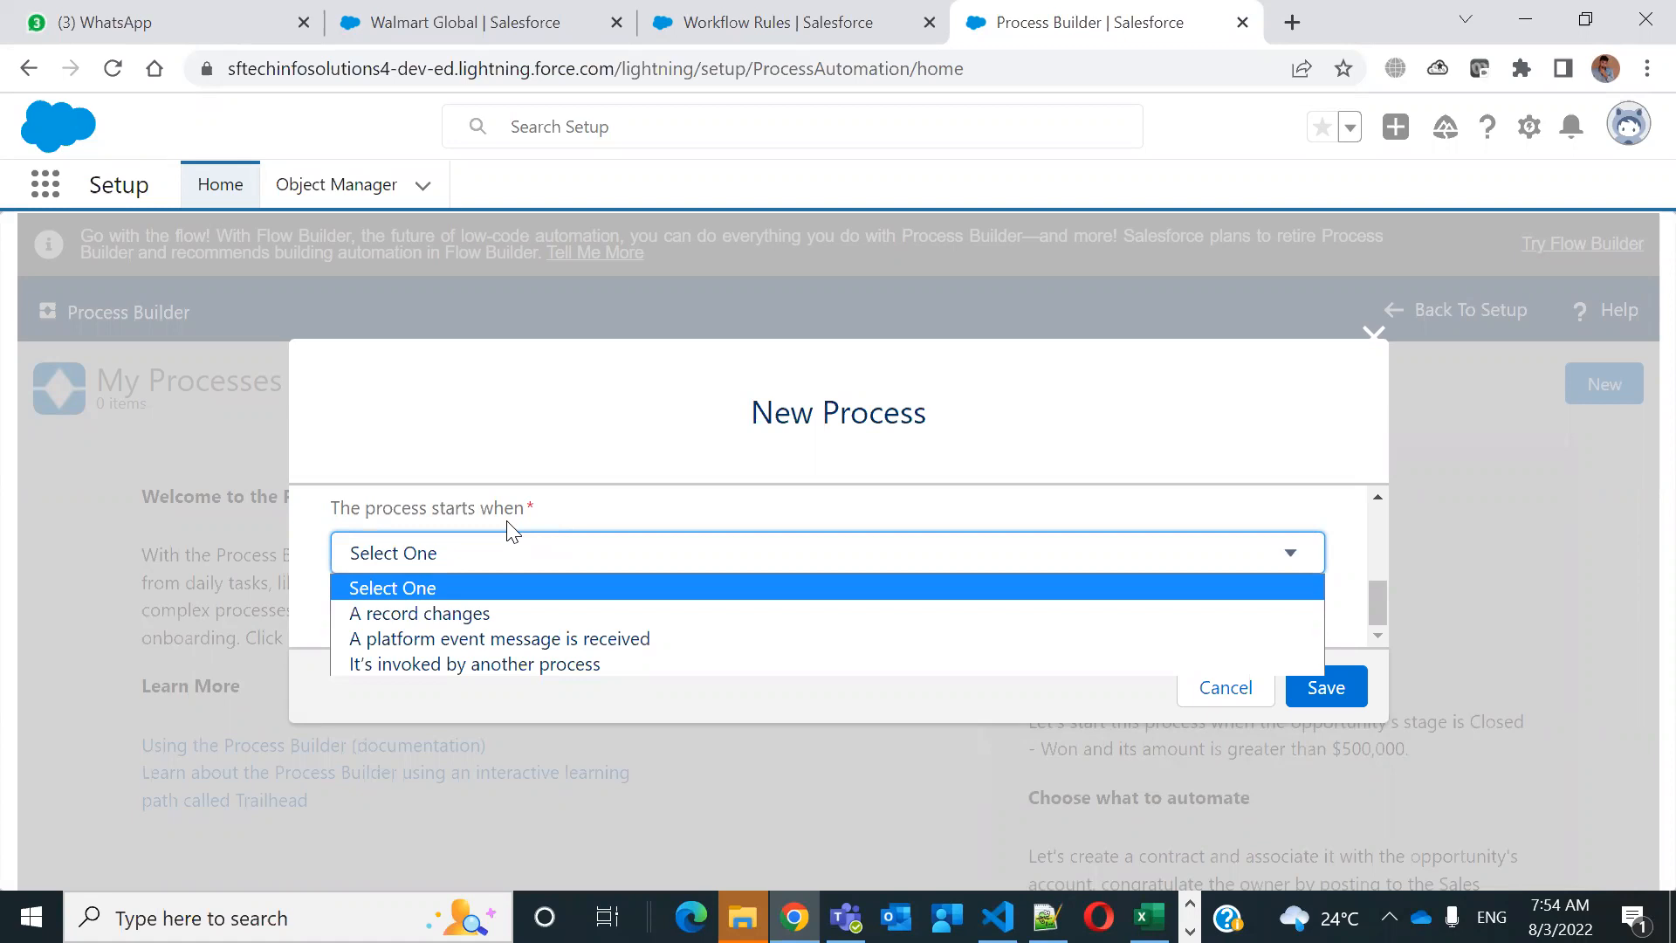
left_click(529, 663)
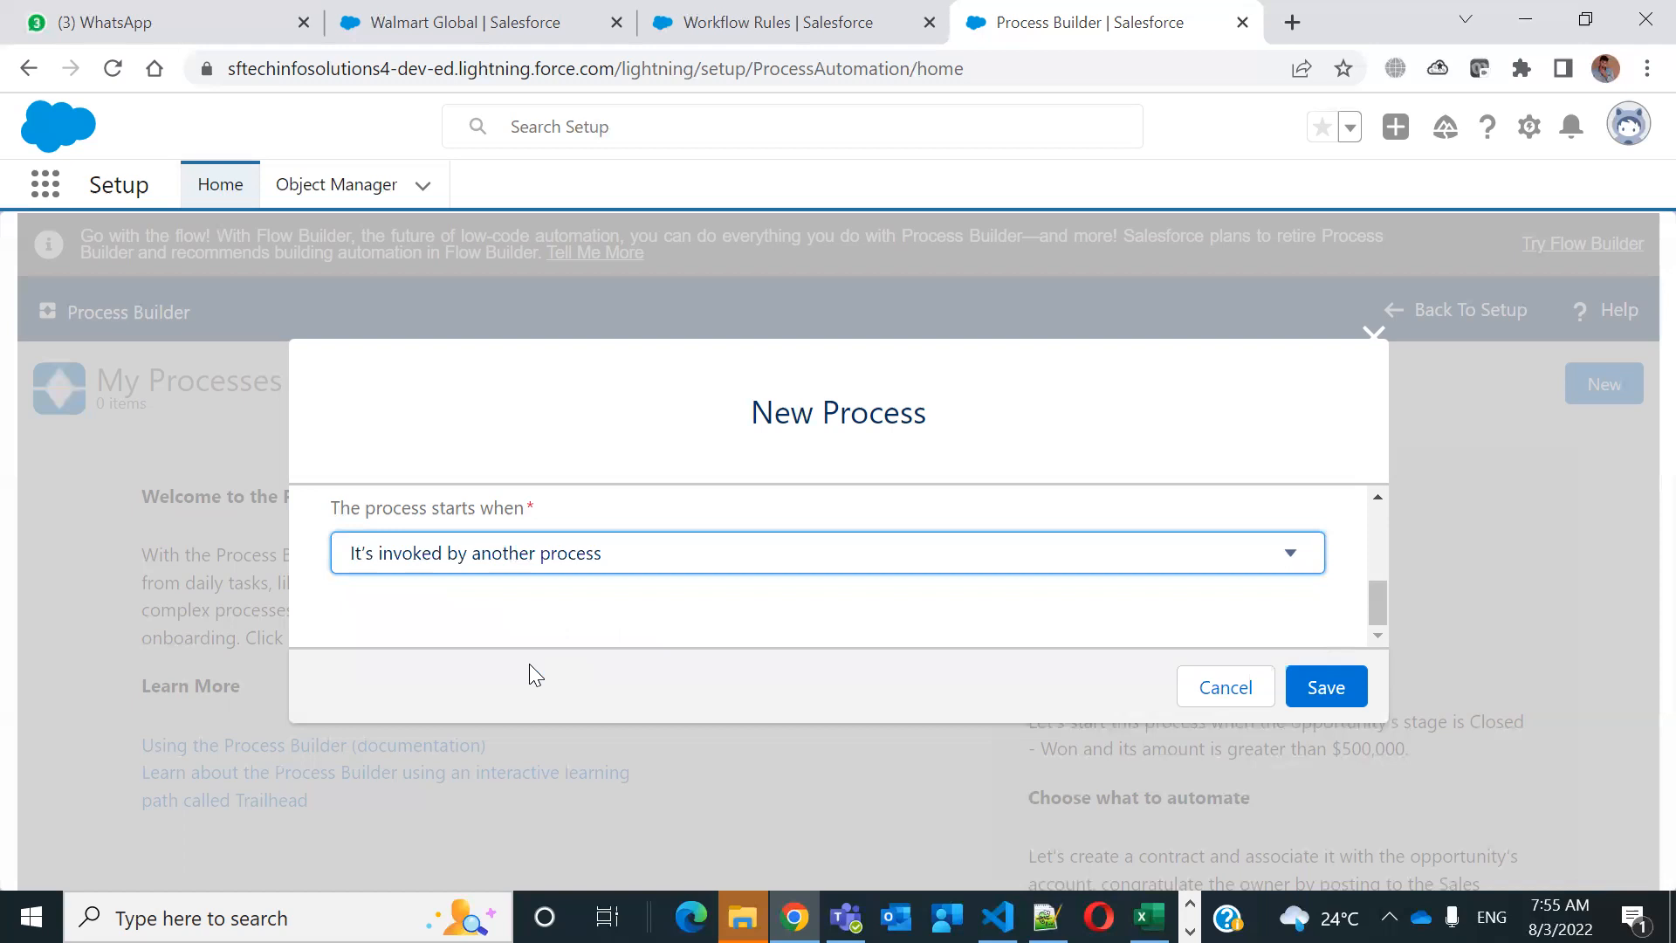
Set the process to start when a record changes and save the new process
scroll(875, 639, "up", 3)
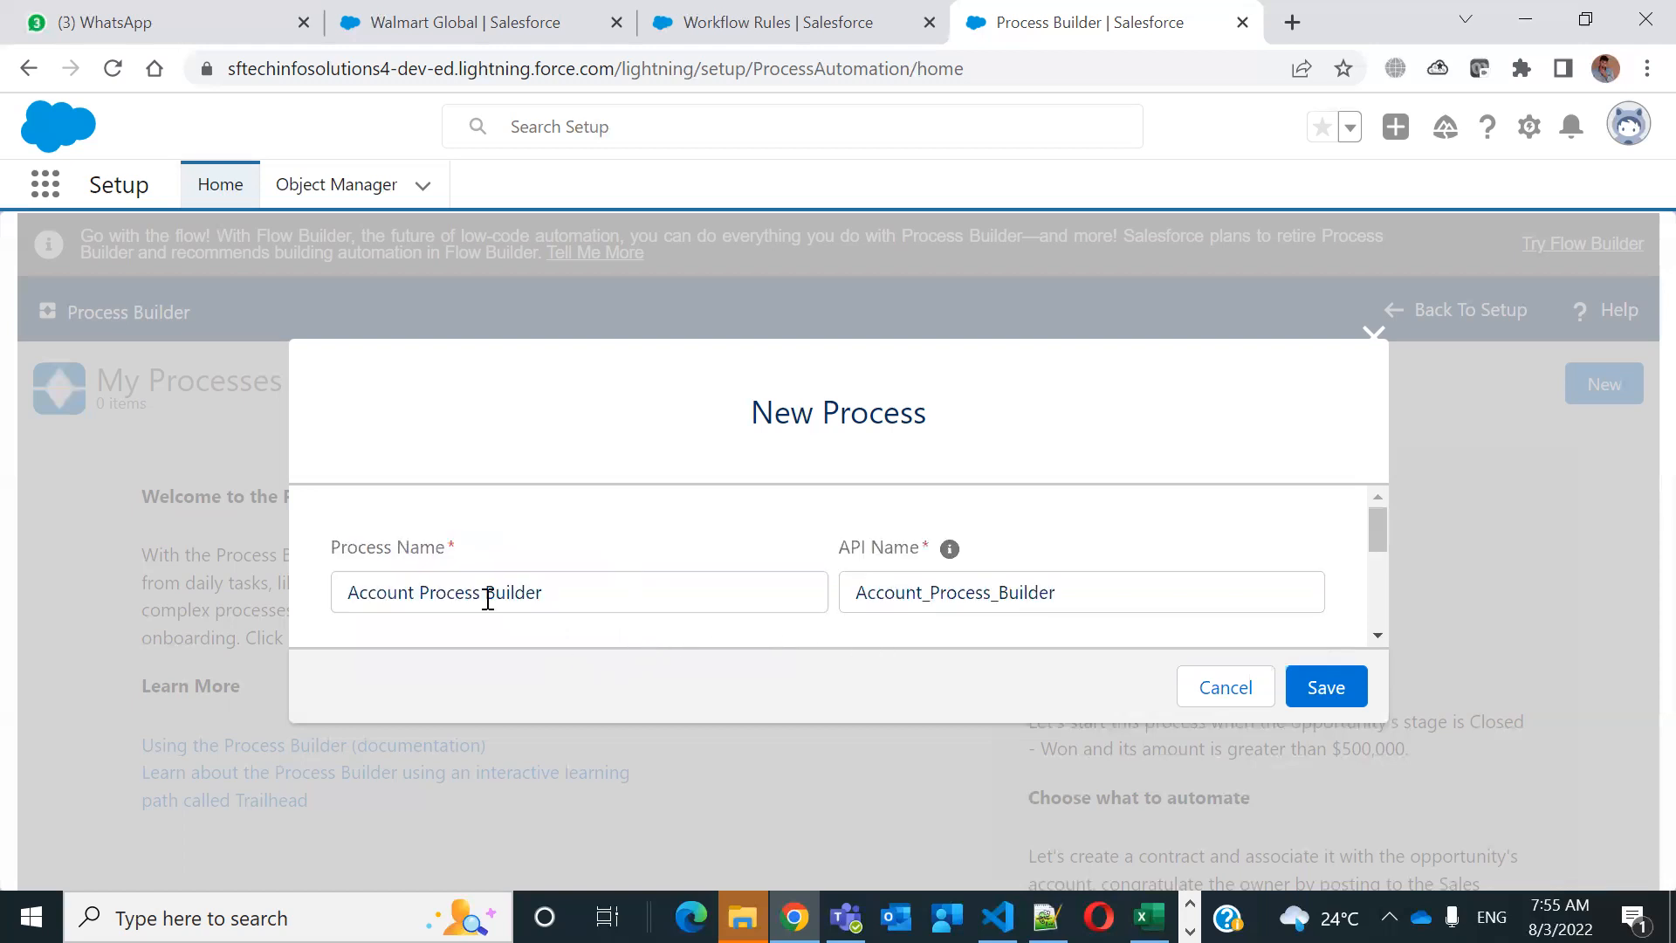
scroll(616, 572, "down", 3)
left_click(617, 576)
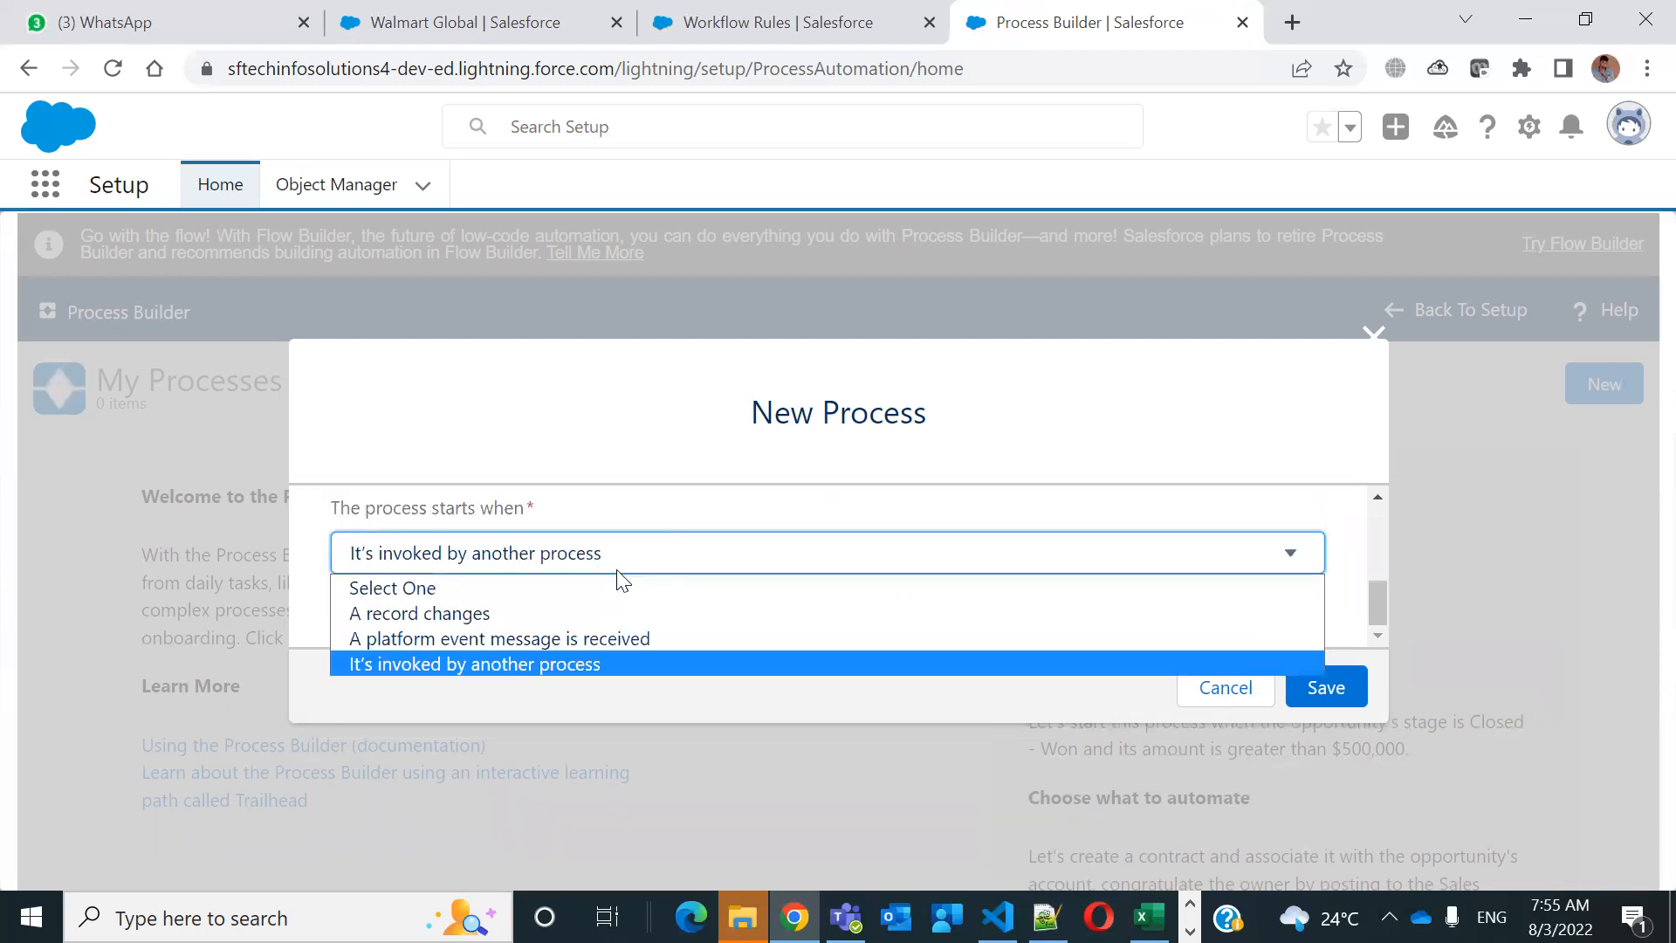
left_click(456, 623)
left_click(1336, 680)
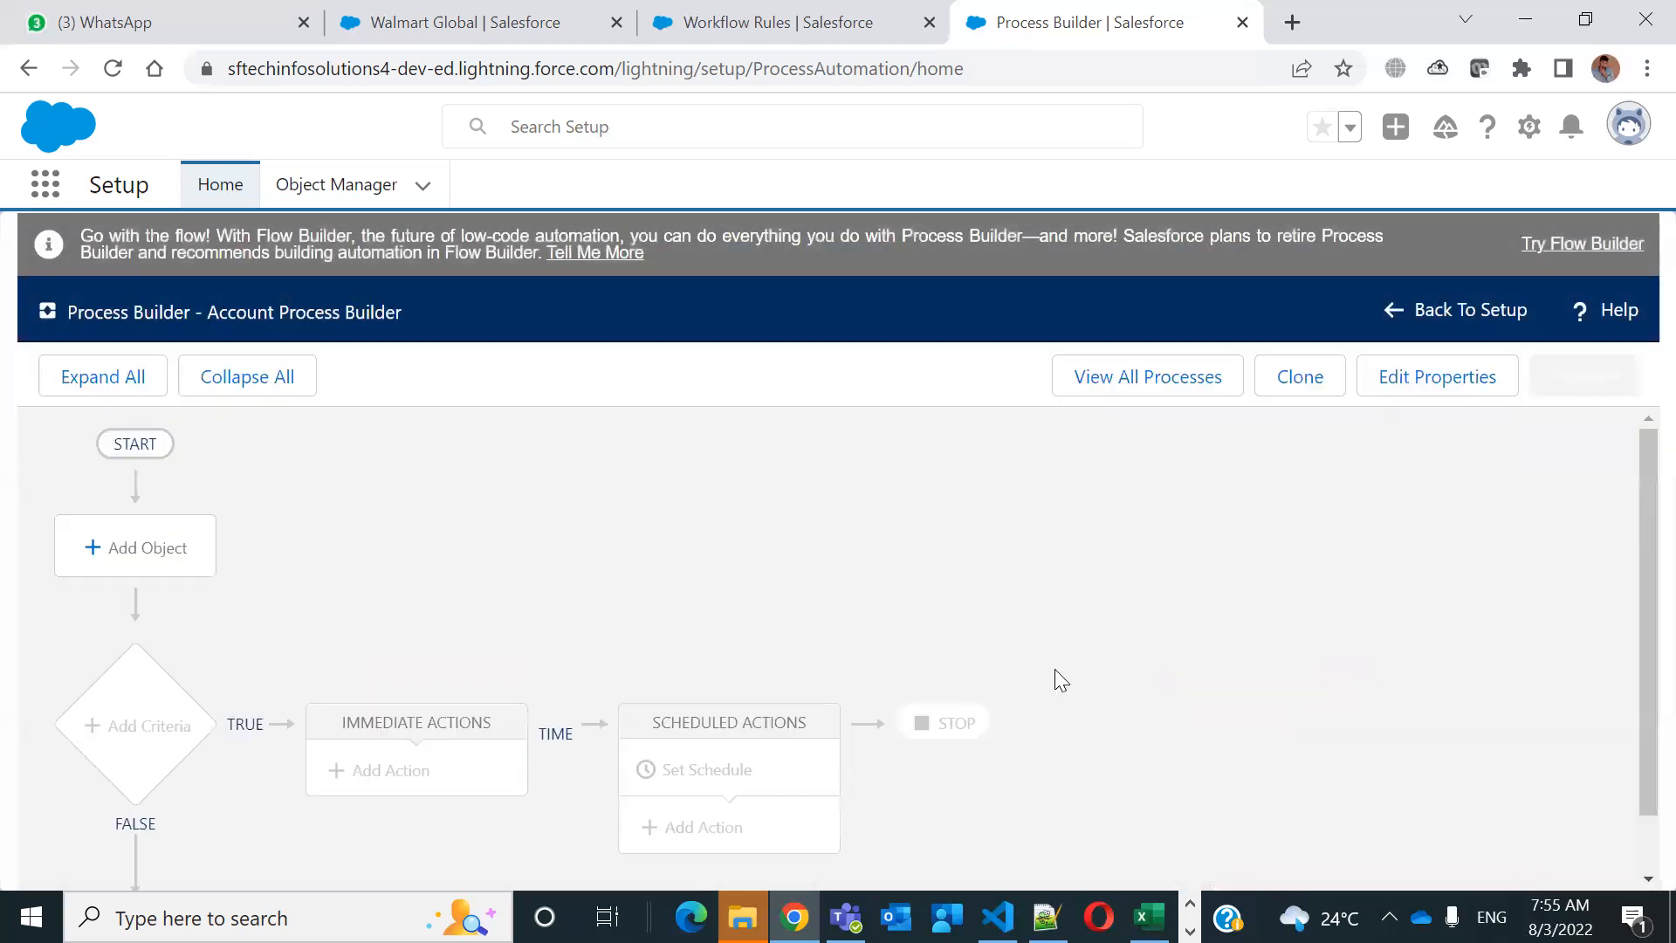
Add Account as the process's object and expand the advanced recursion setting
left_click(143, 557)
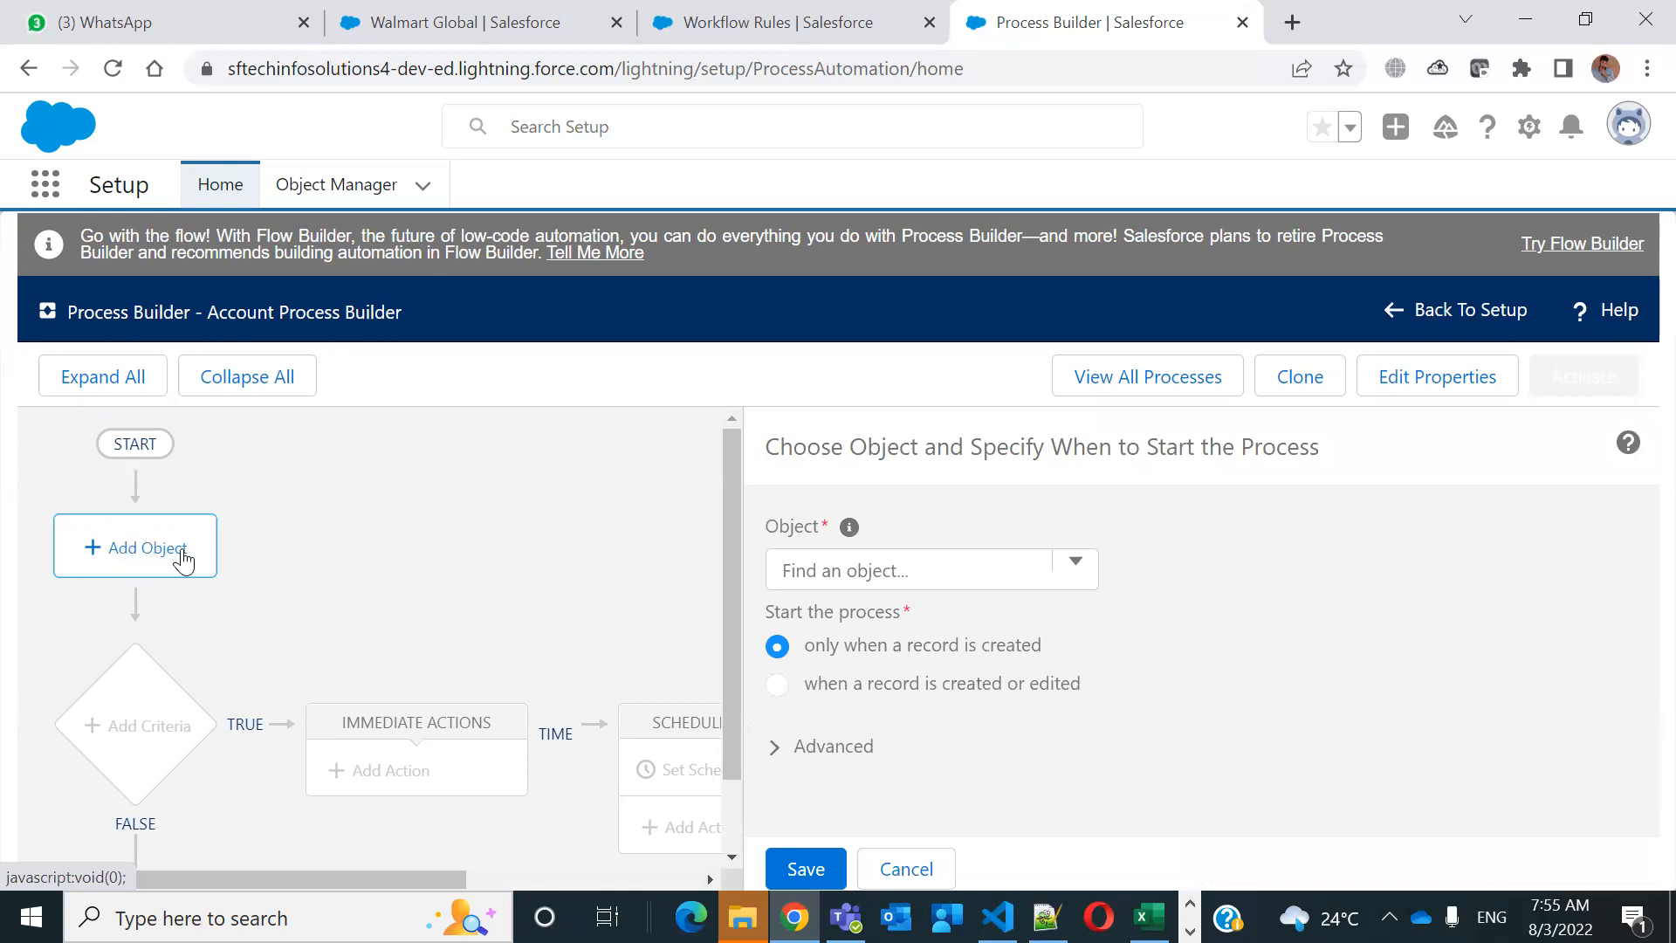
left_click(996, 578)
type("acc")
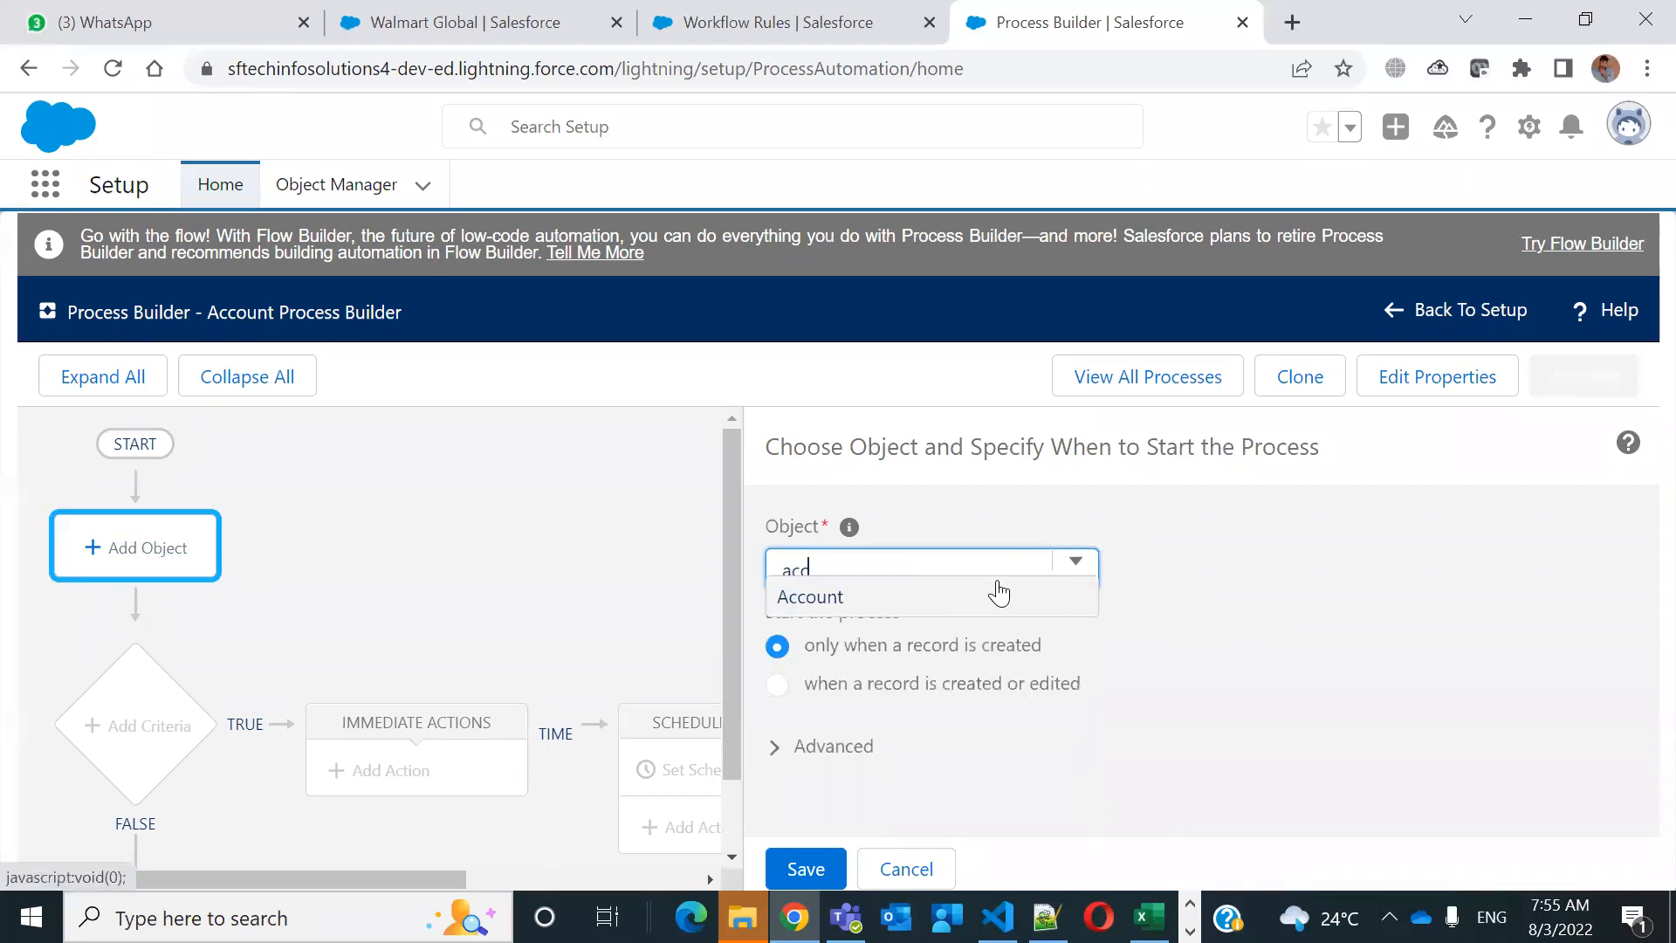
left_click(911, 596)
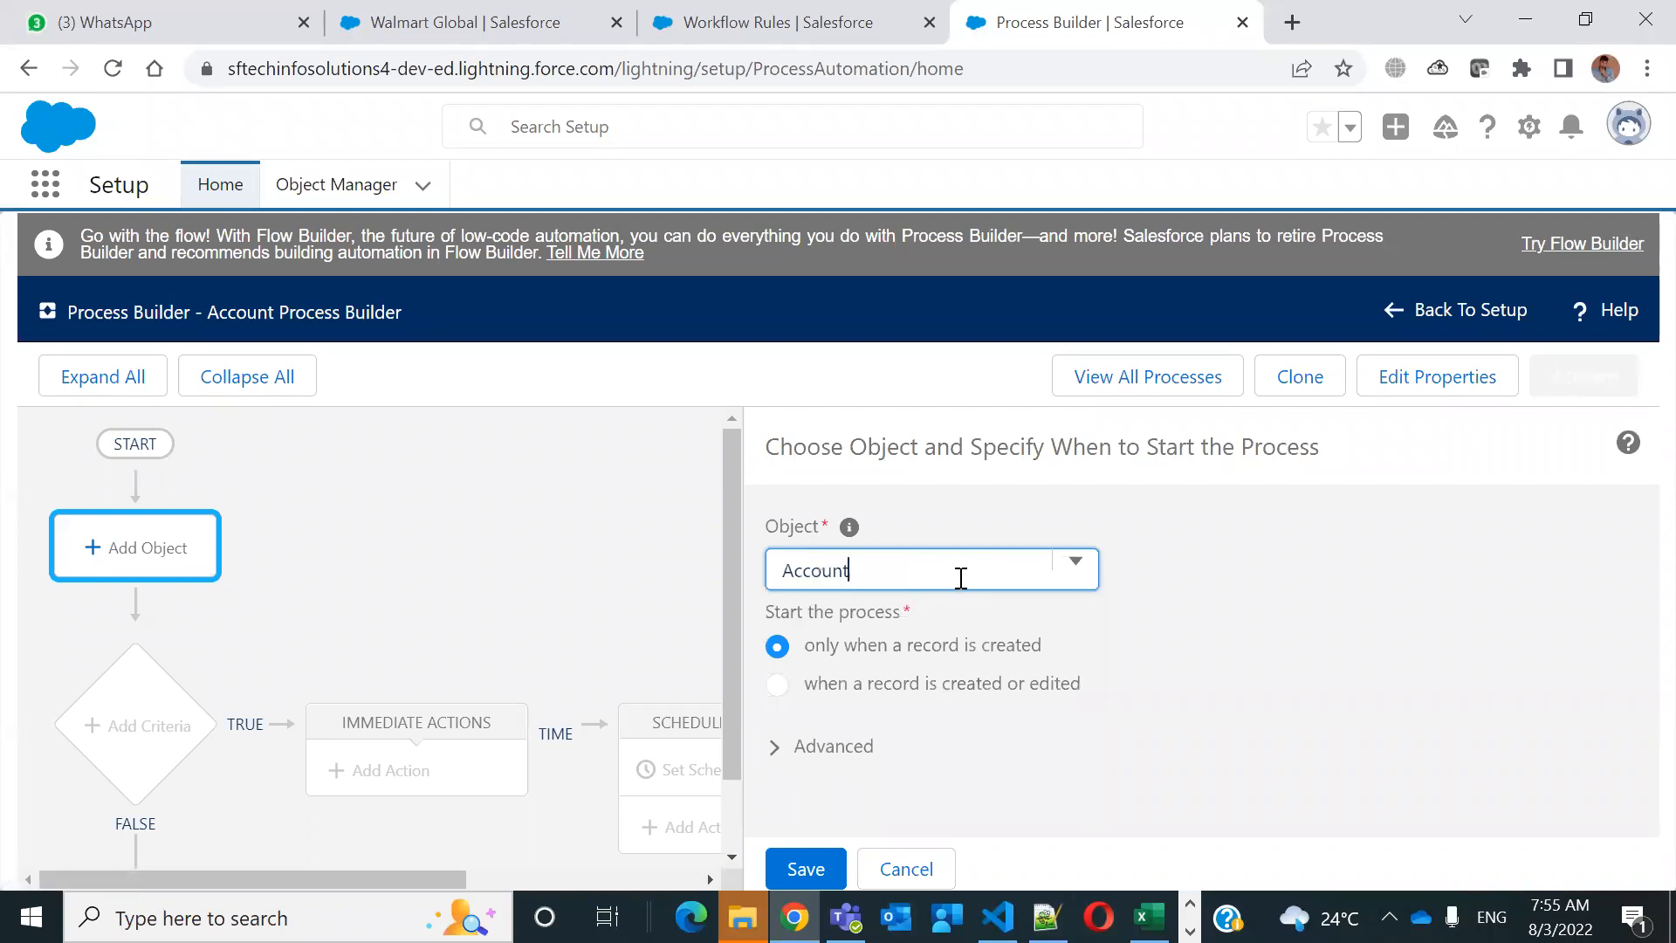
left_click(1182, 697)
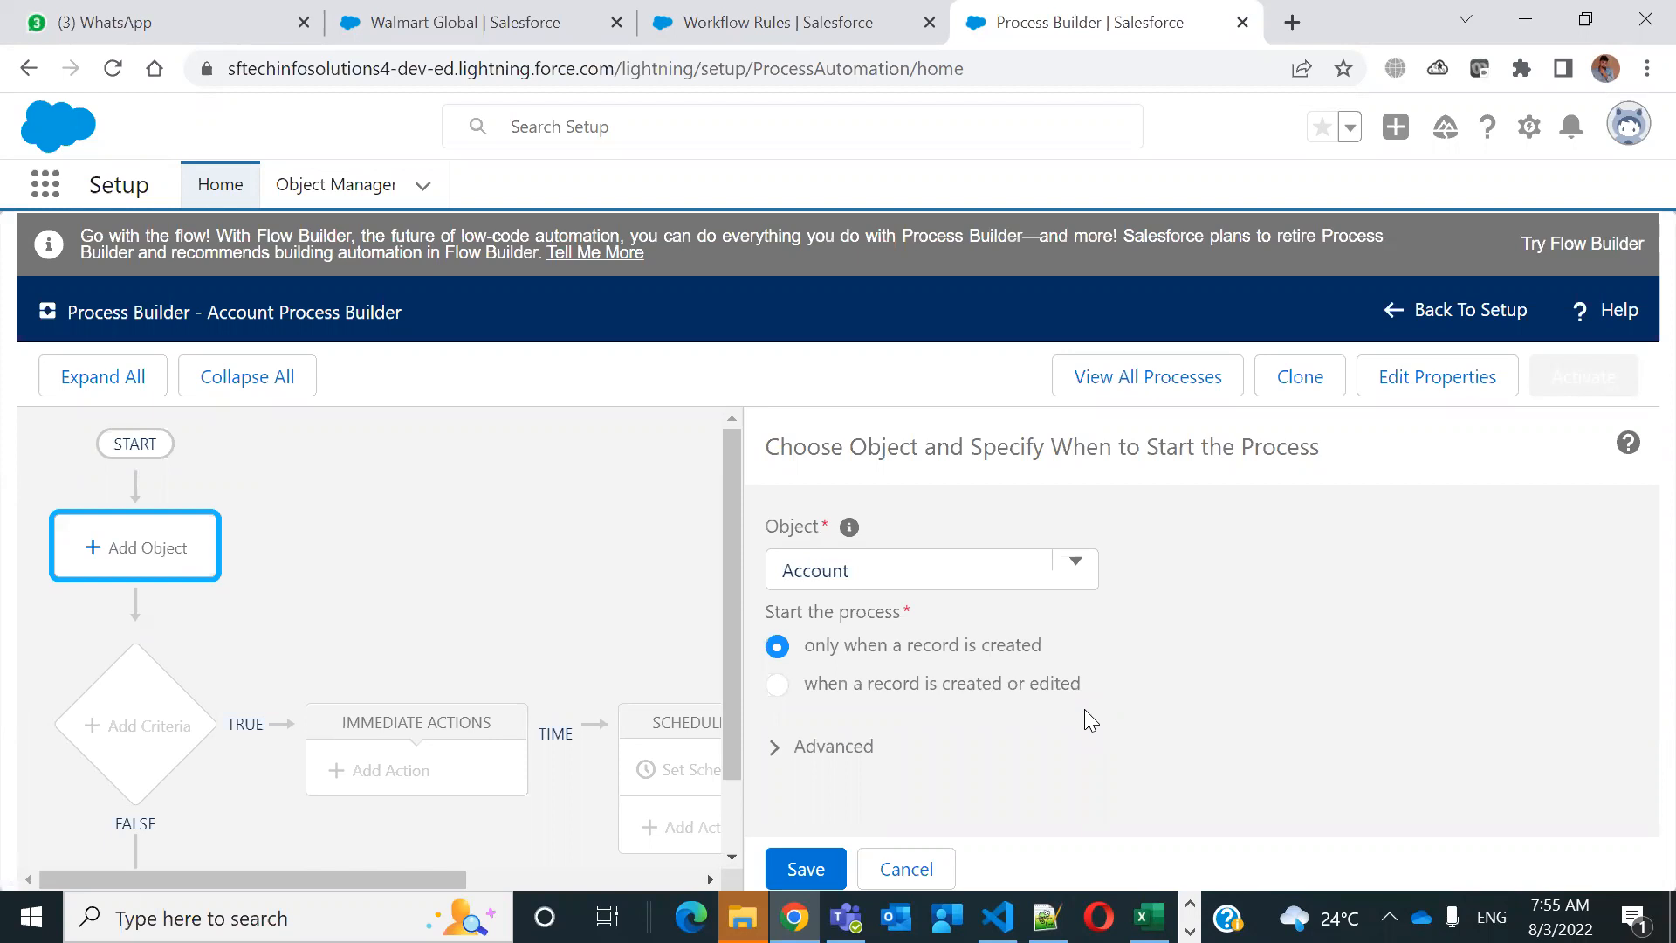
left_click(860, 745)
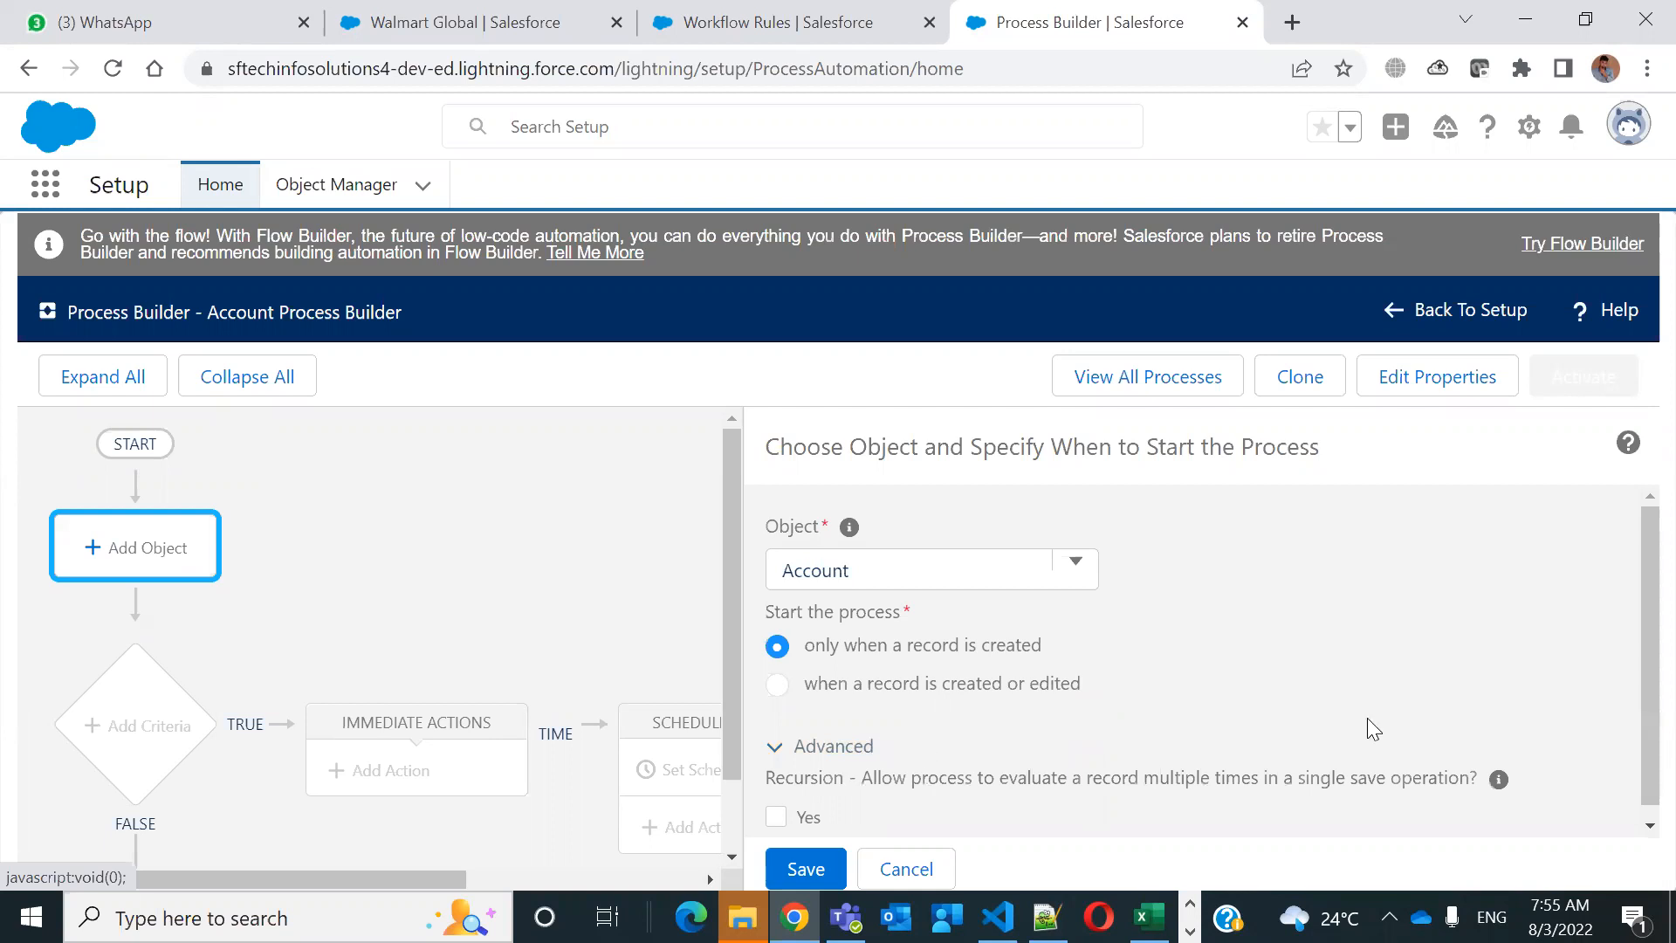
scroll(1375, 680, "down", 1)
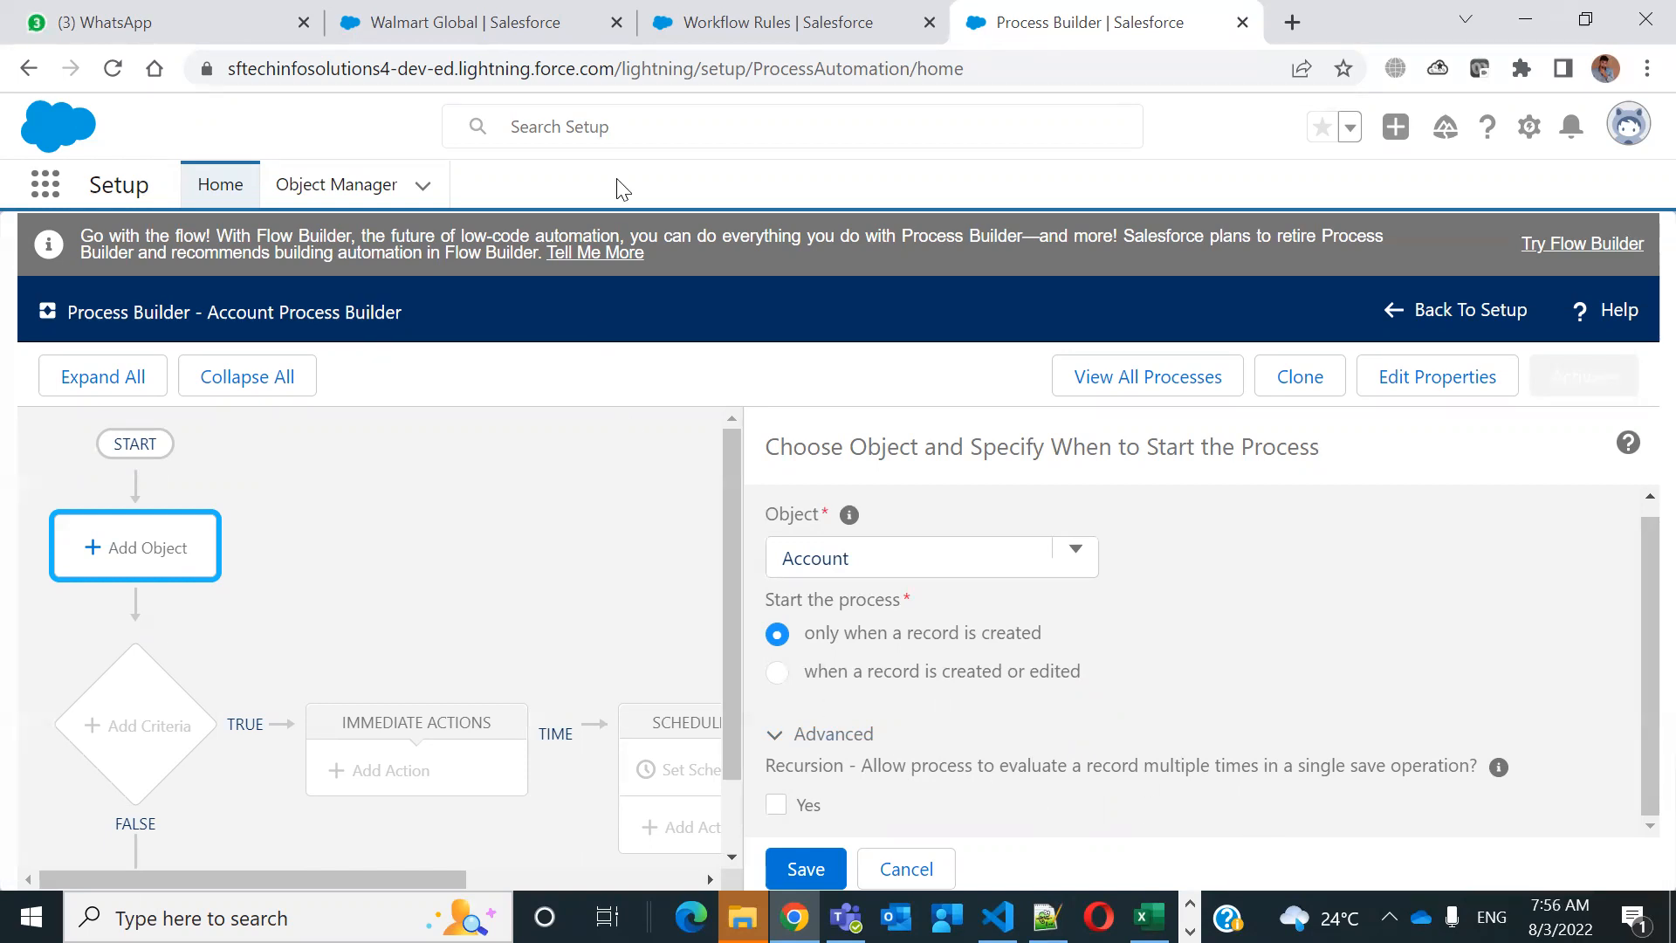
Review the existing workflow rule's immediate and time-dependent actions and open its Update Description field update
left_click(682, 52)
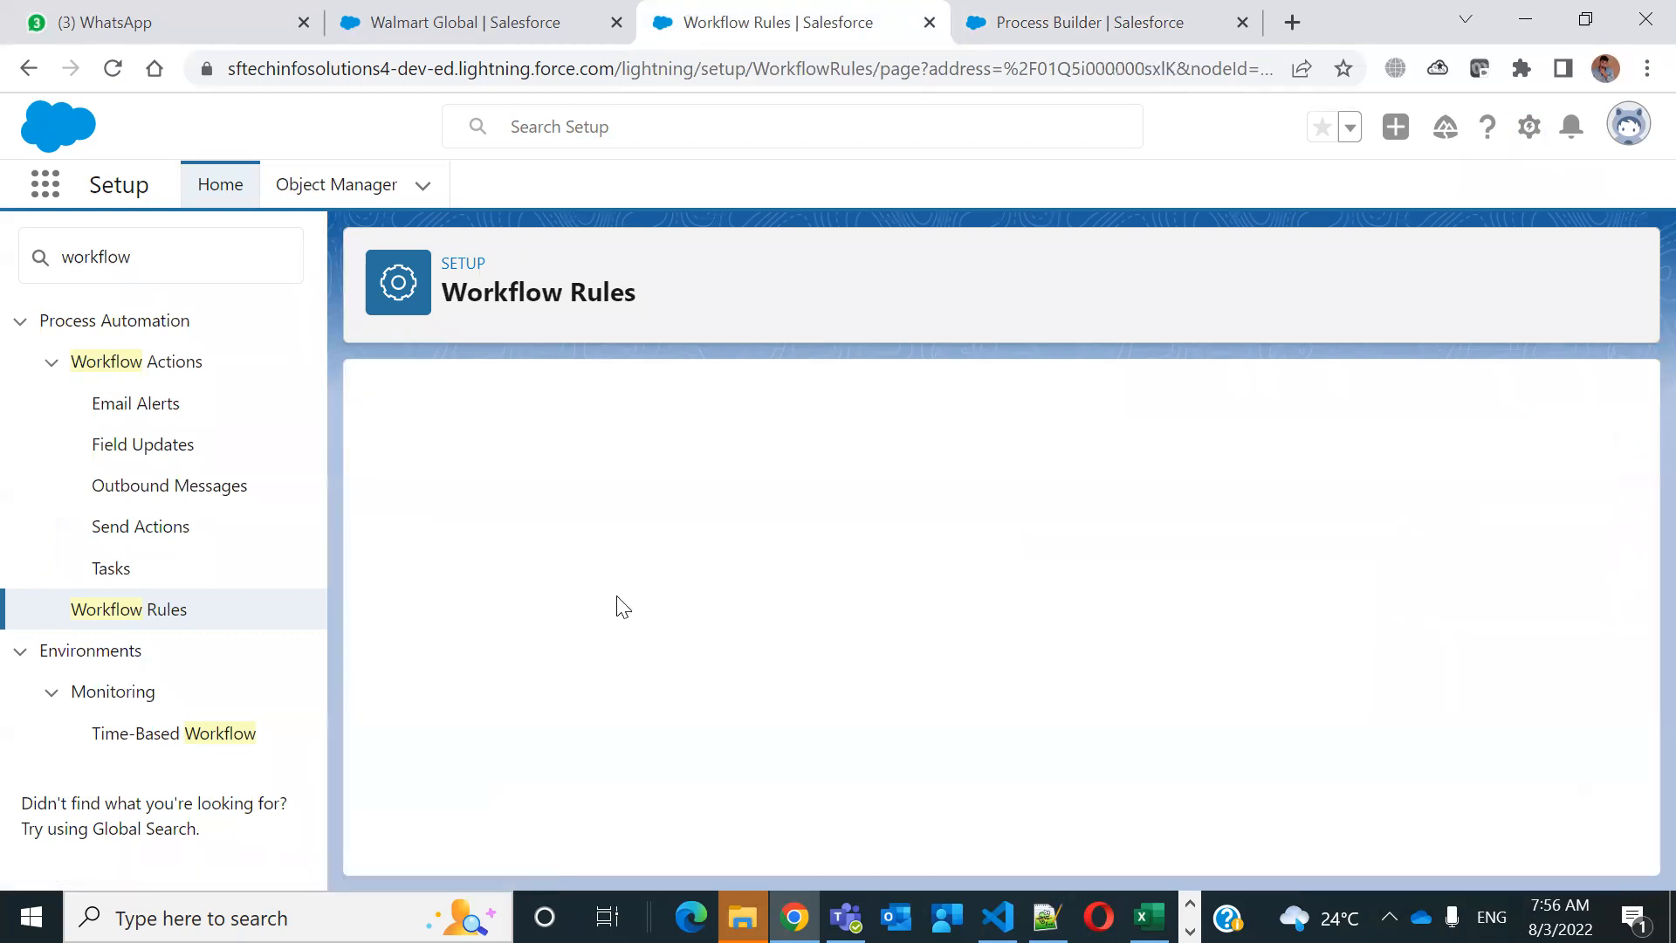
scroll(622, 611, "down", 4)
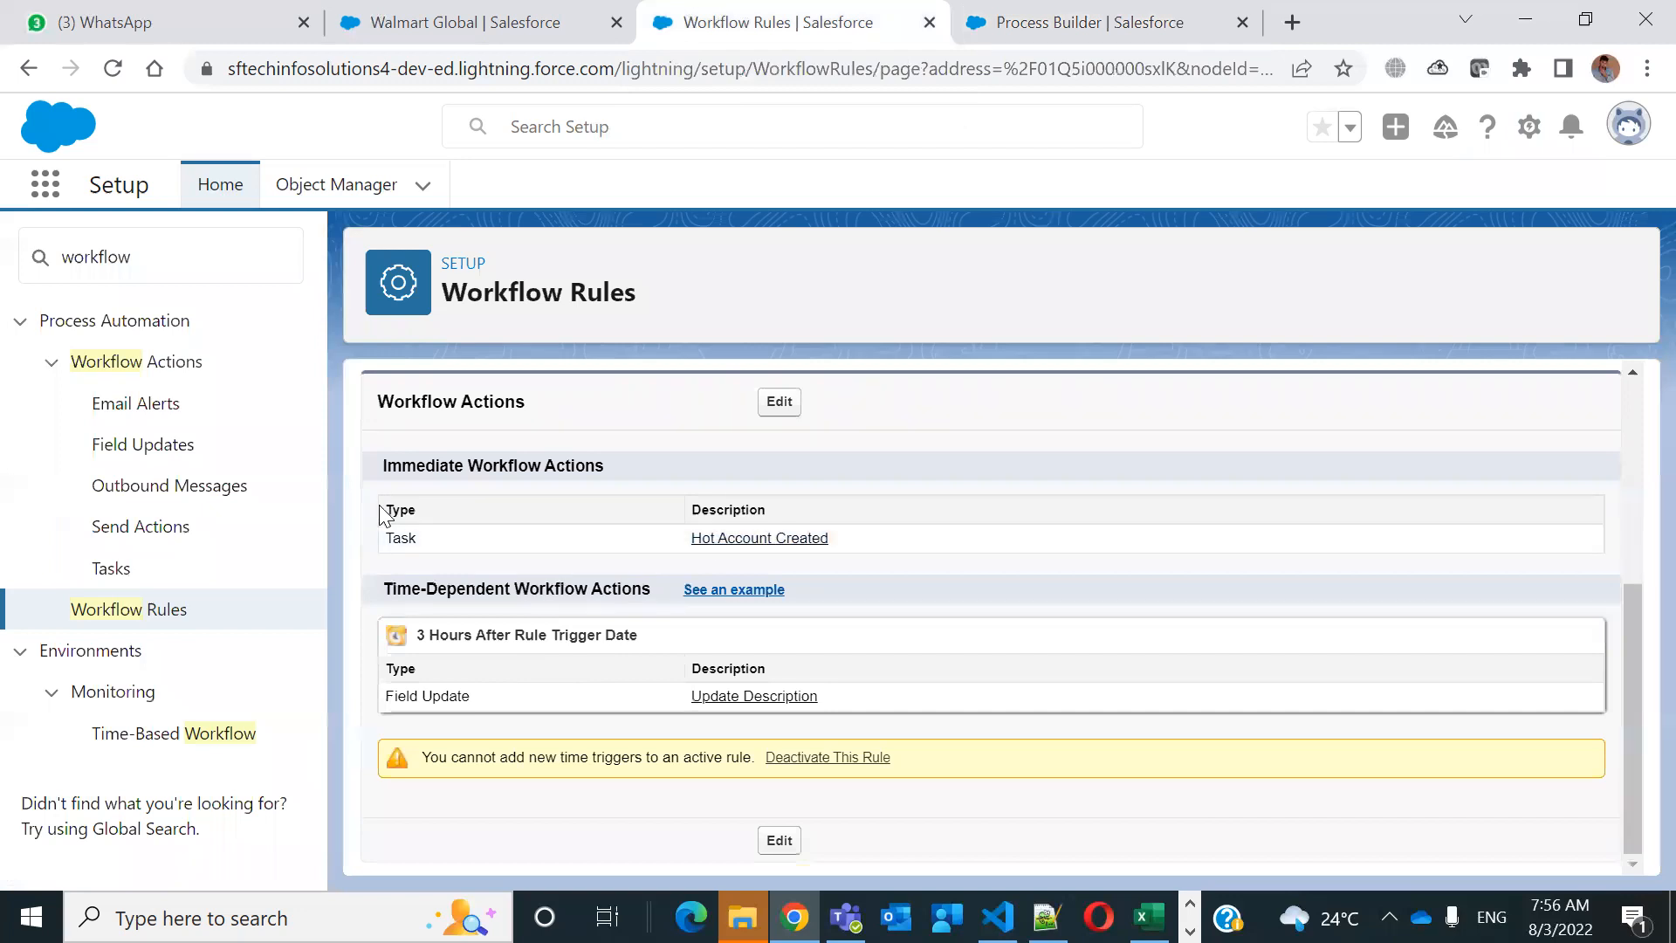
left_click(722, 696)
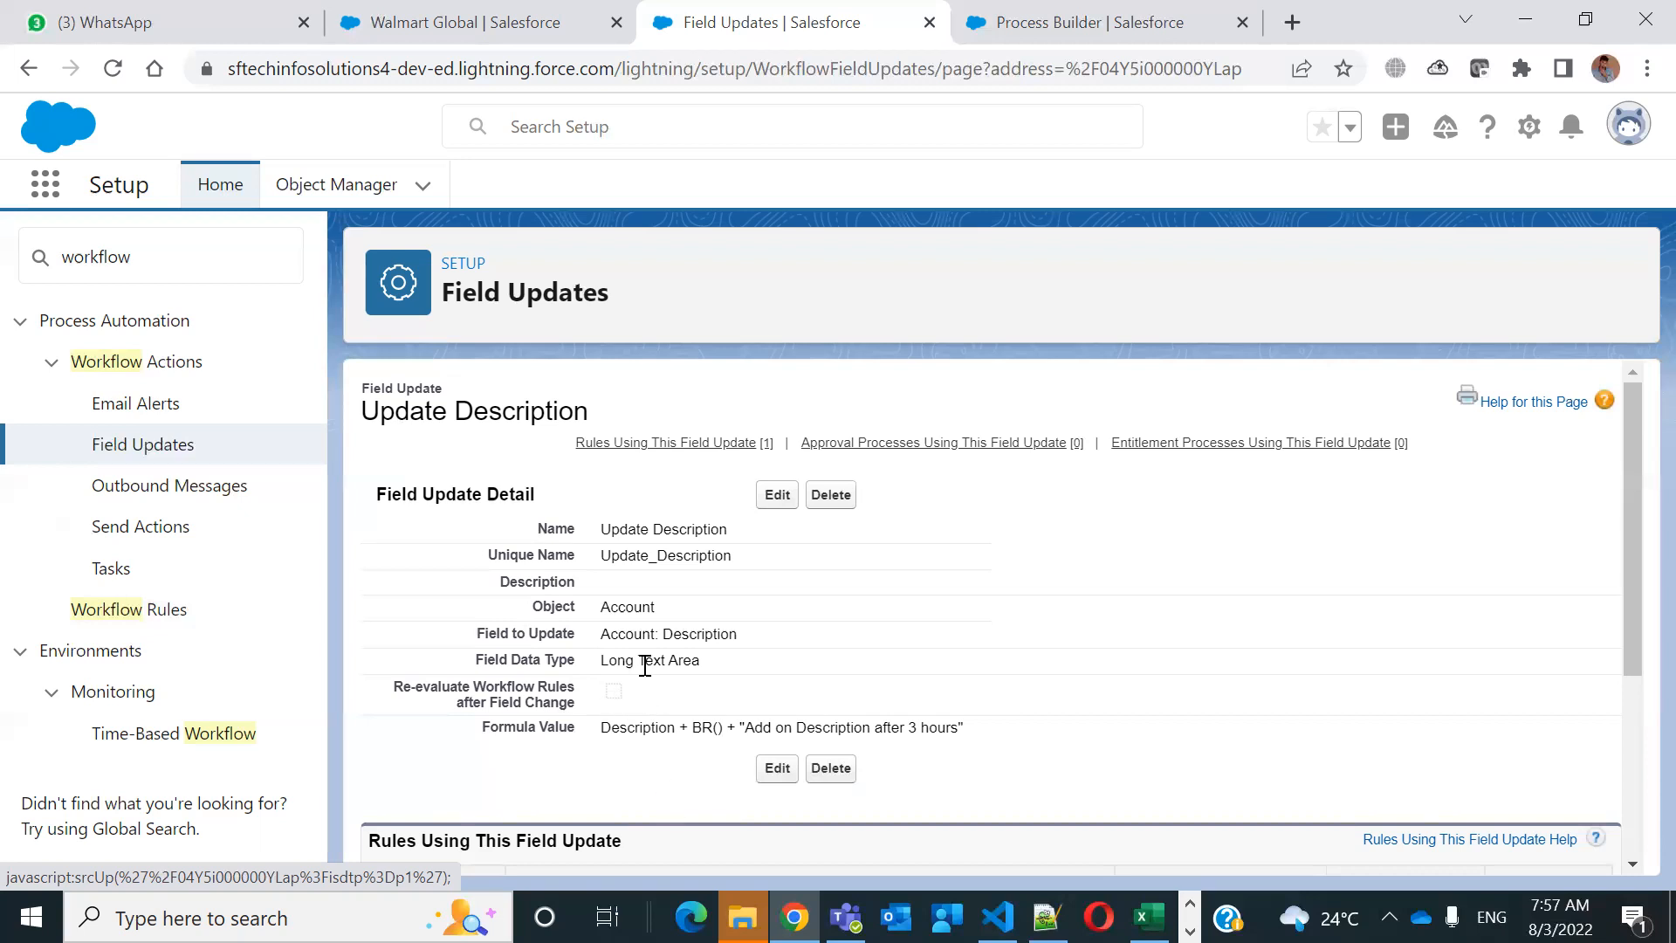
Return to Account Process Builder, save the Account object to start only when a record is created, and open the criteria definition
left_click(1189, 42)
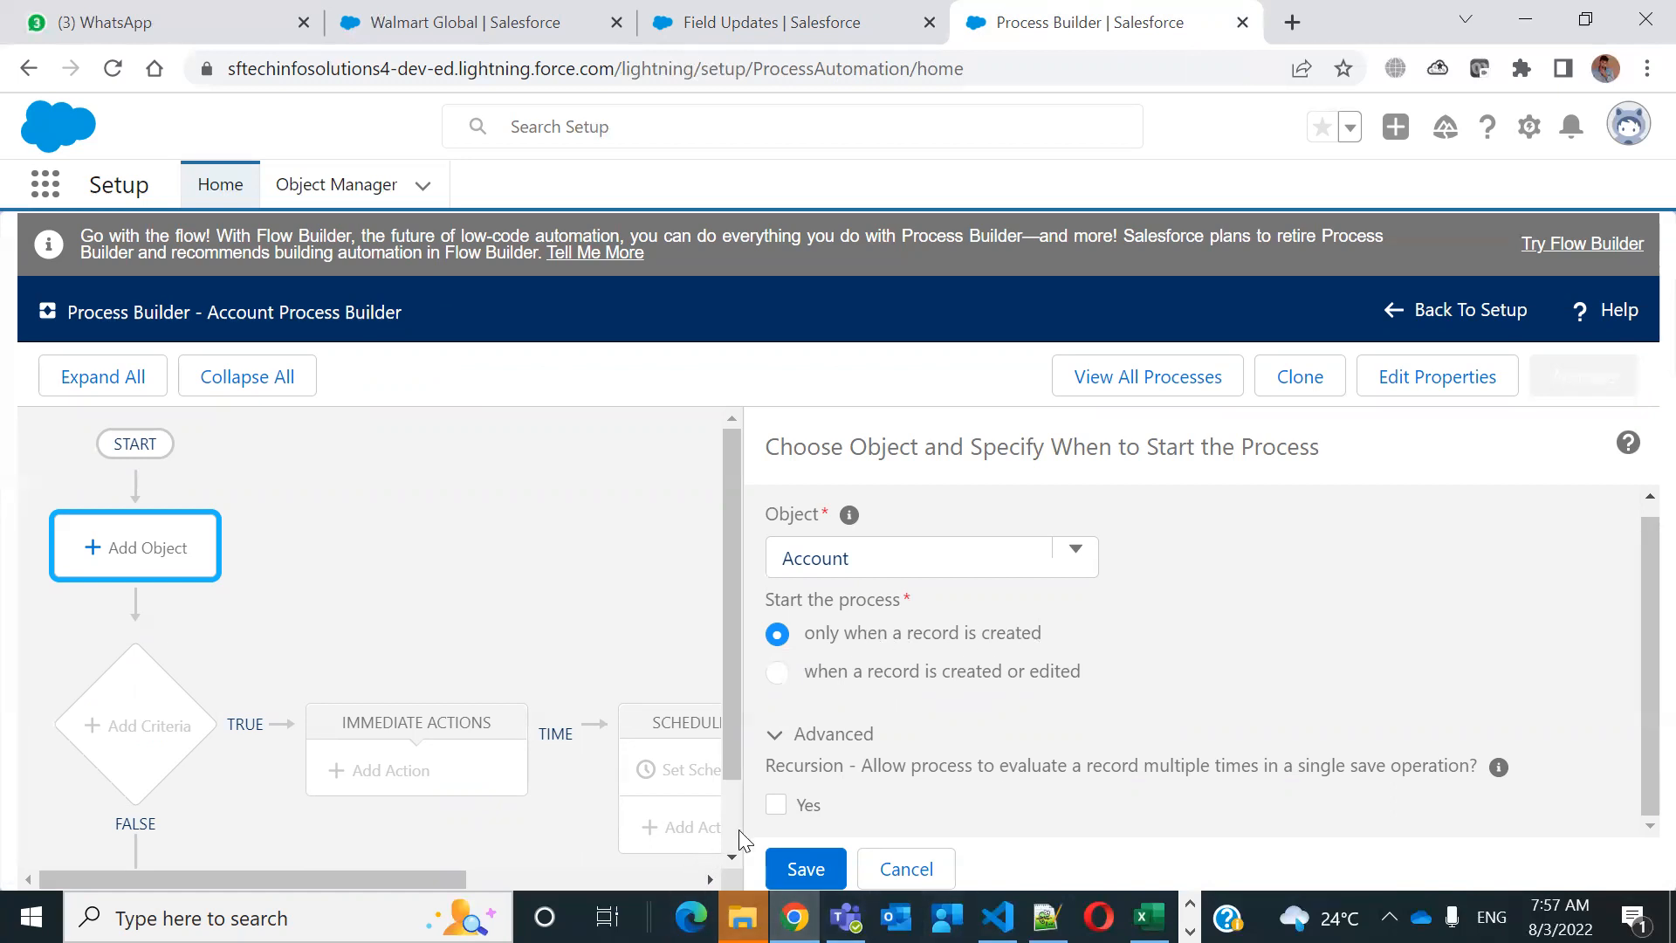
left_click(813, 873)
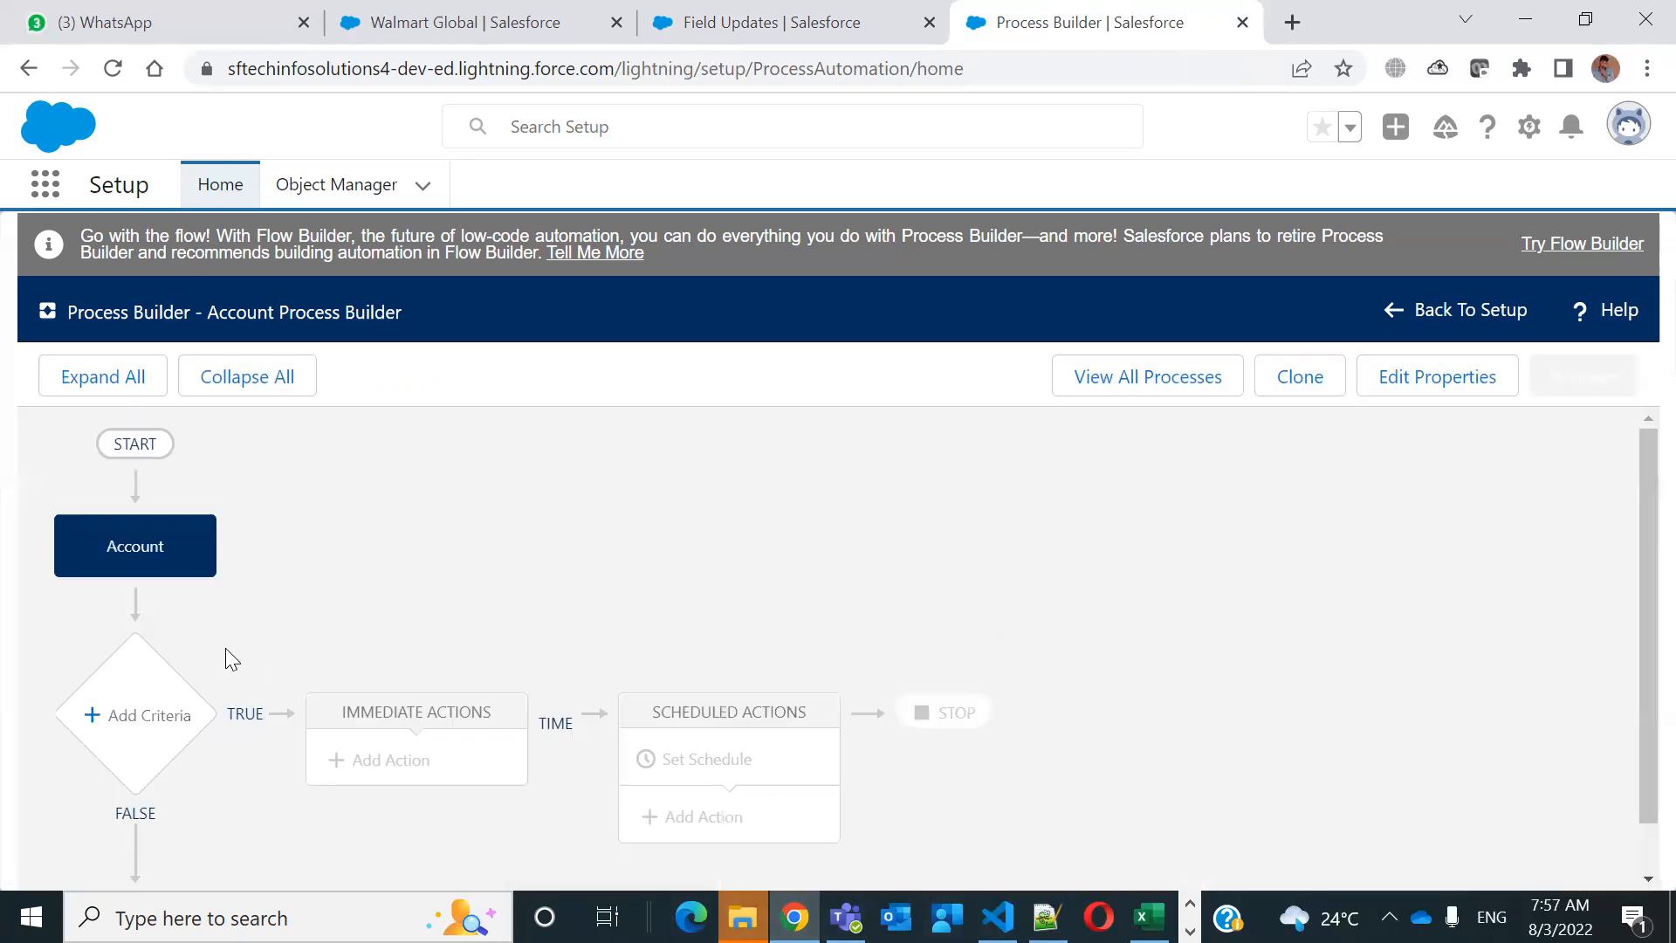
left_click(137, 718)
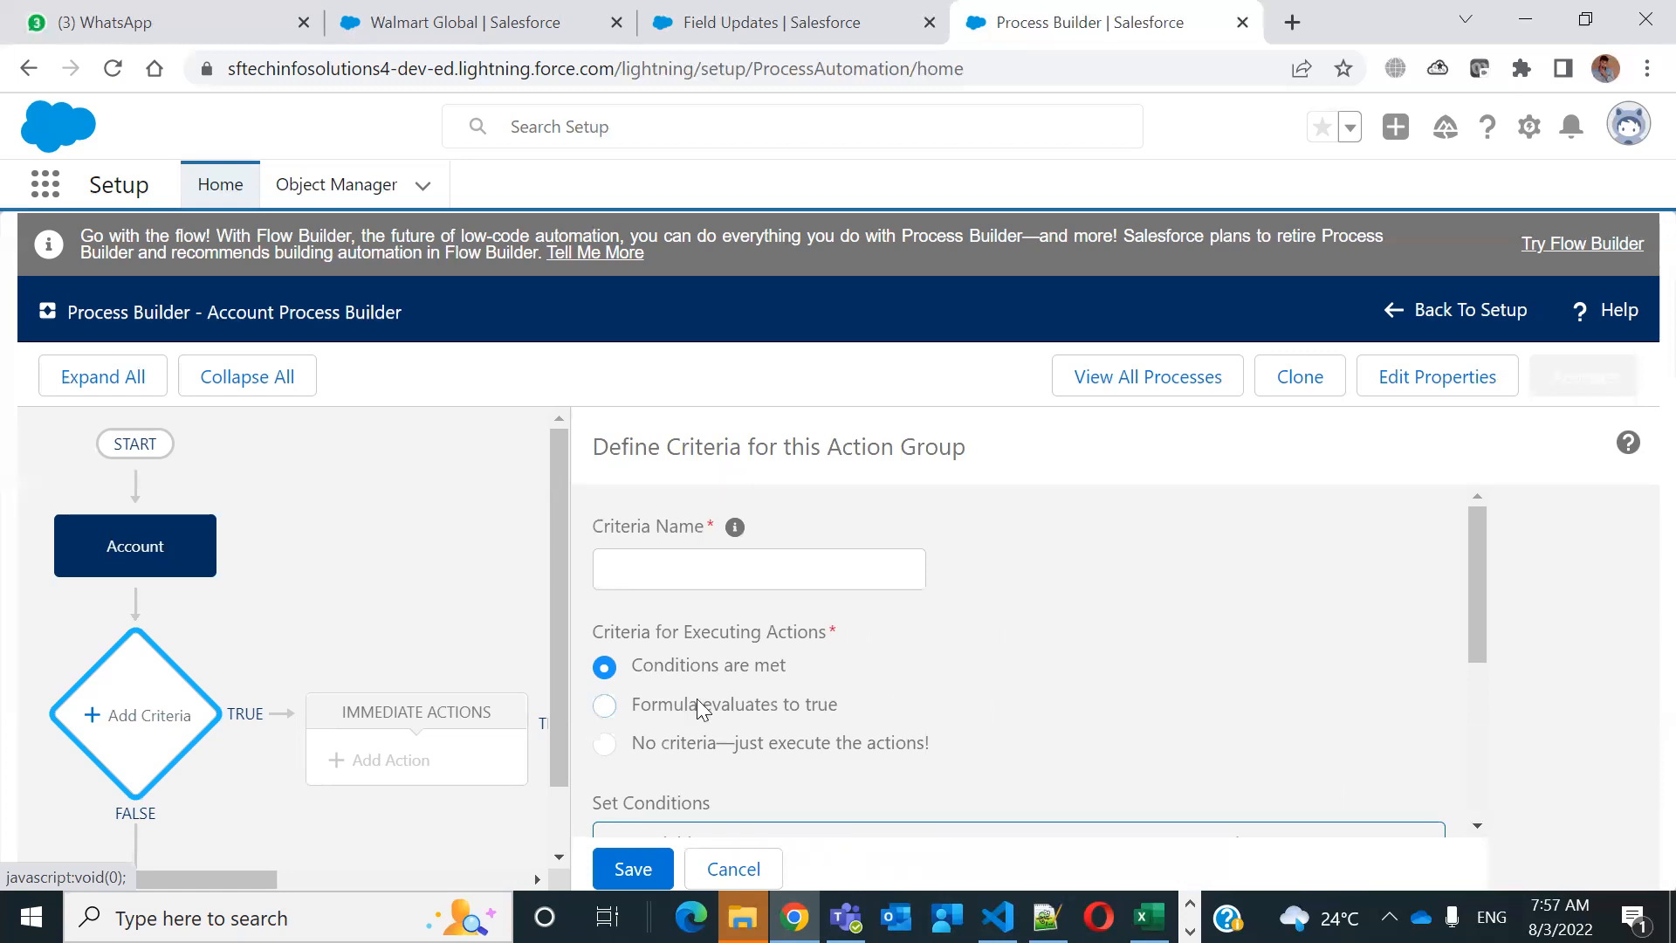
Add three more condition rows to the action group's criteria, making four rows
scroll(844, 644, "down", 4)
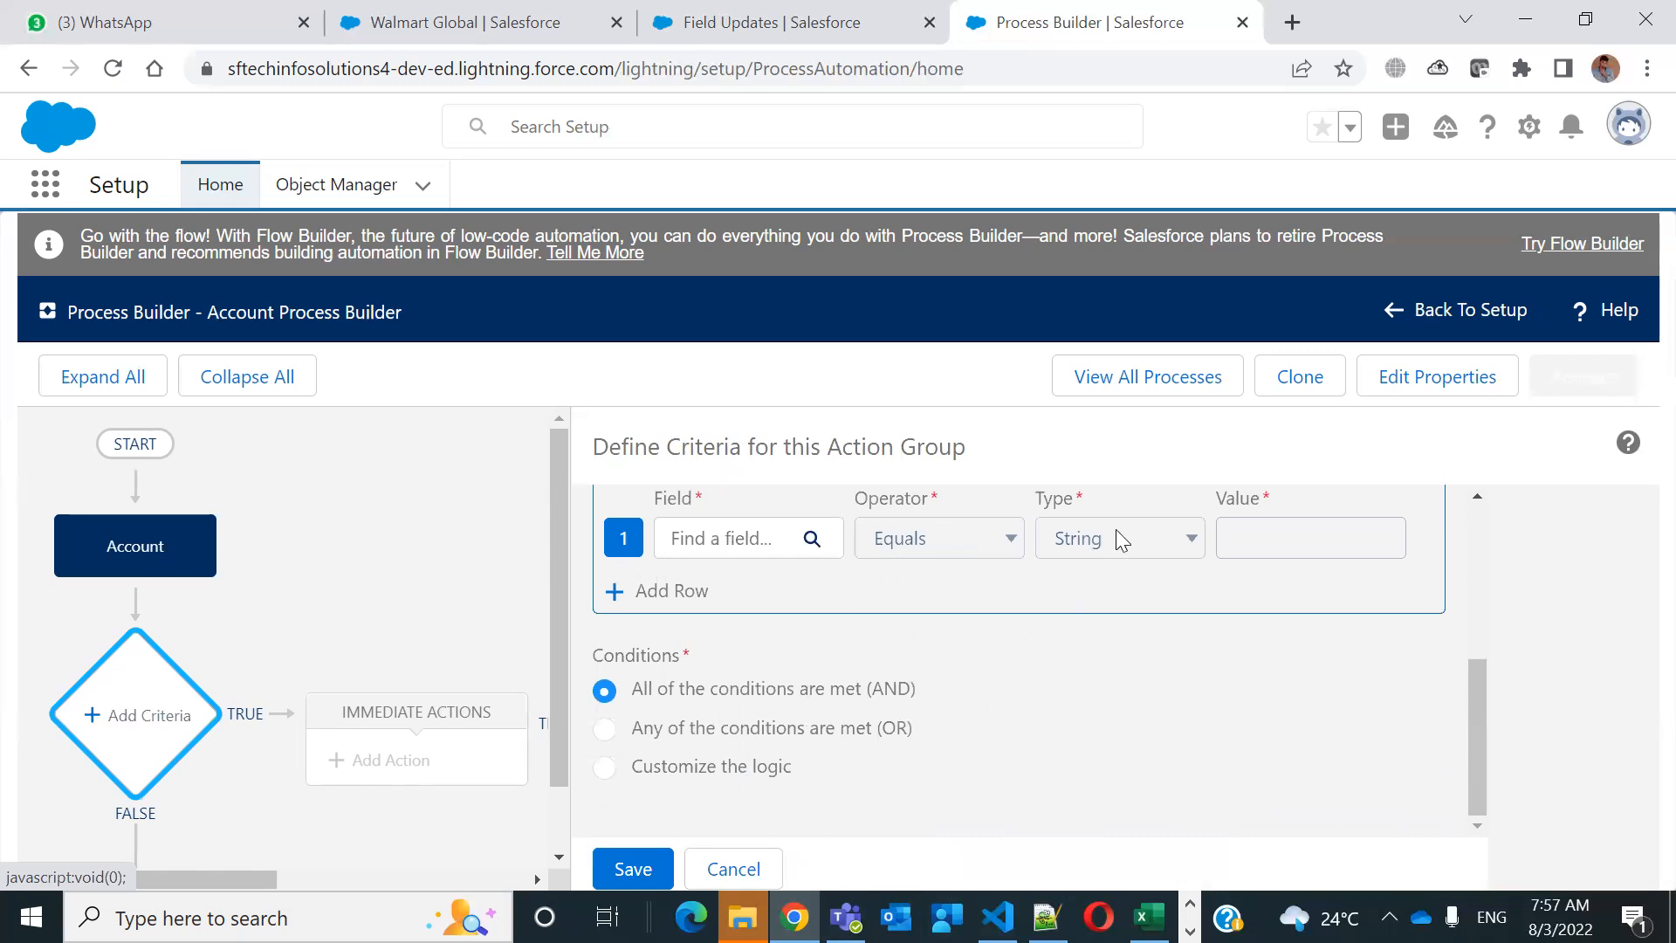
left_click(646, 591)
left_click(644, 646)
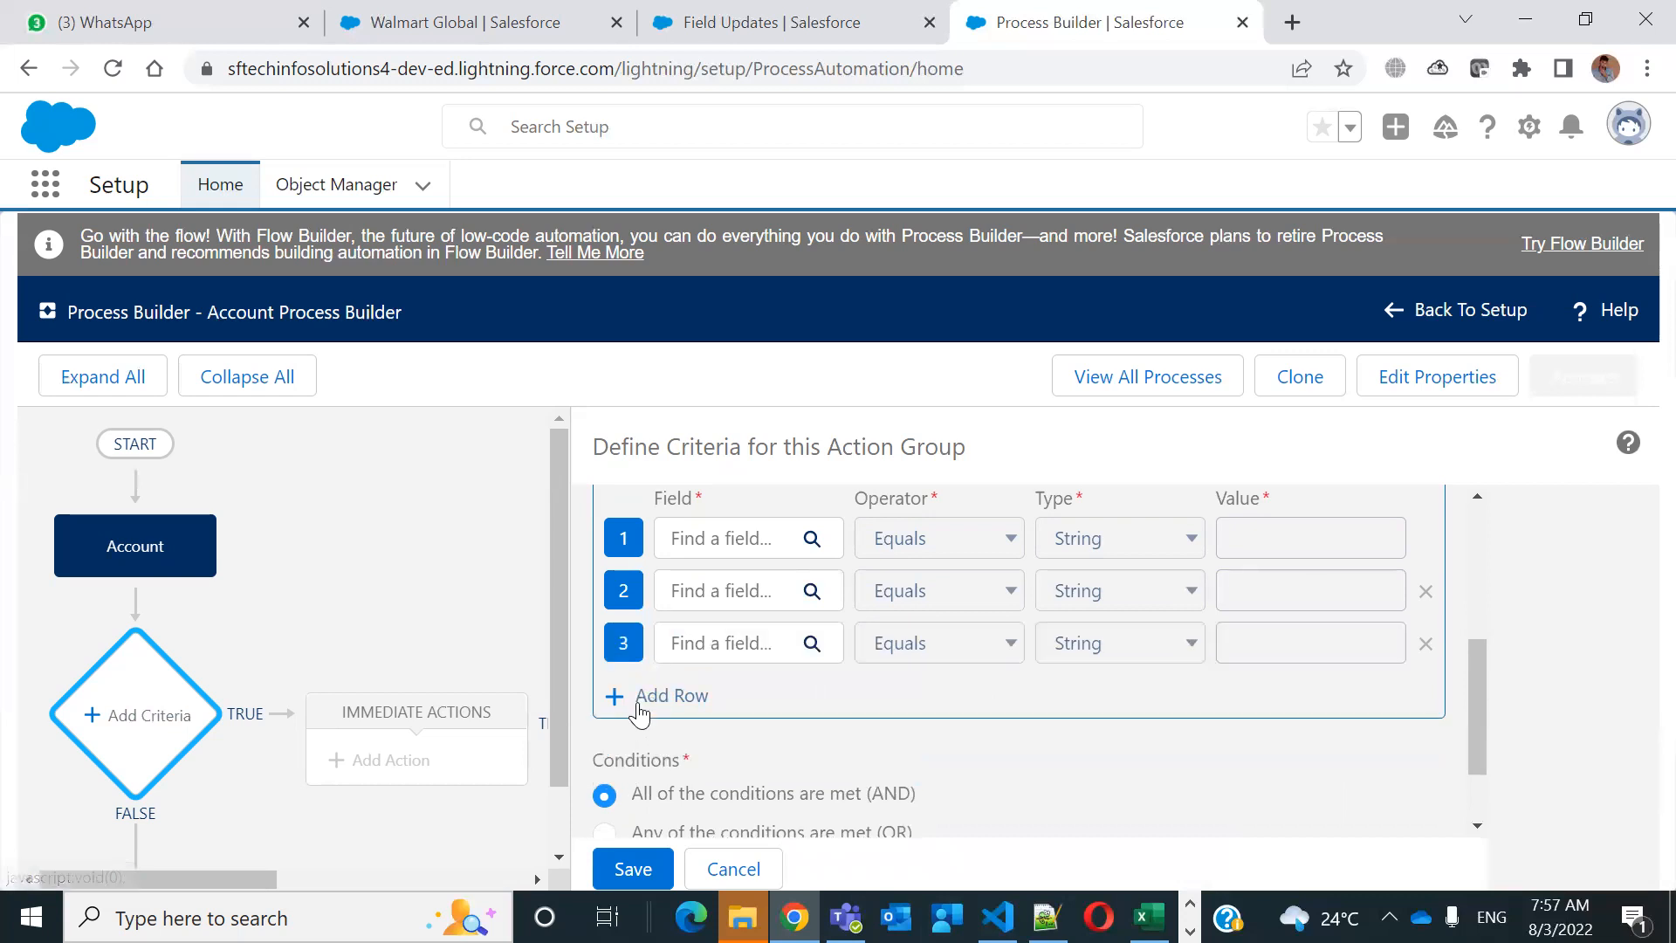
left_click(644, 696)
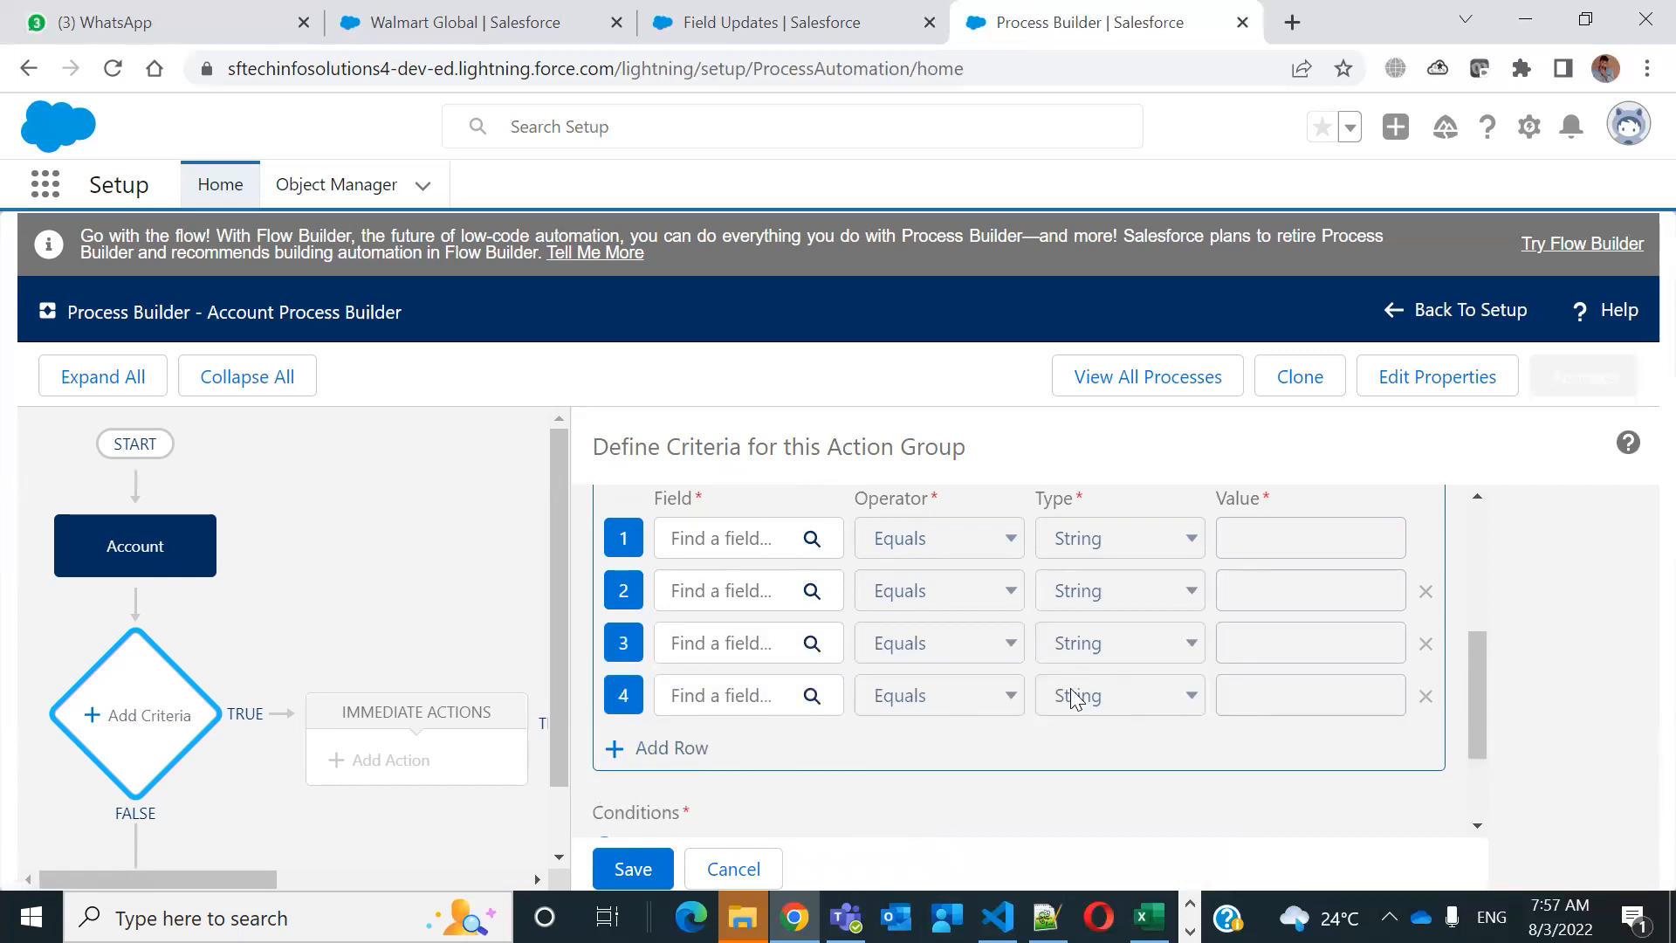
Switch the criteria conditions to customized logic and enter "1 AND 2 AND (3 OR 4)"
scroll(1056, 677, "down", 2)
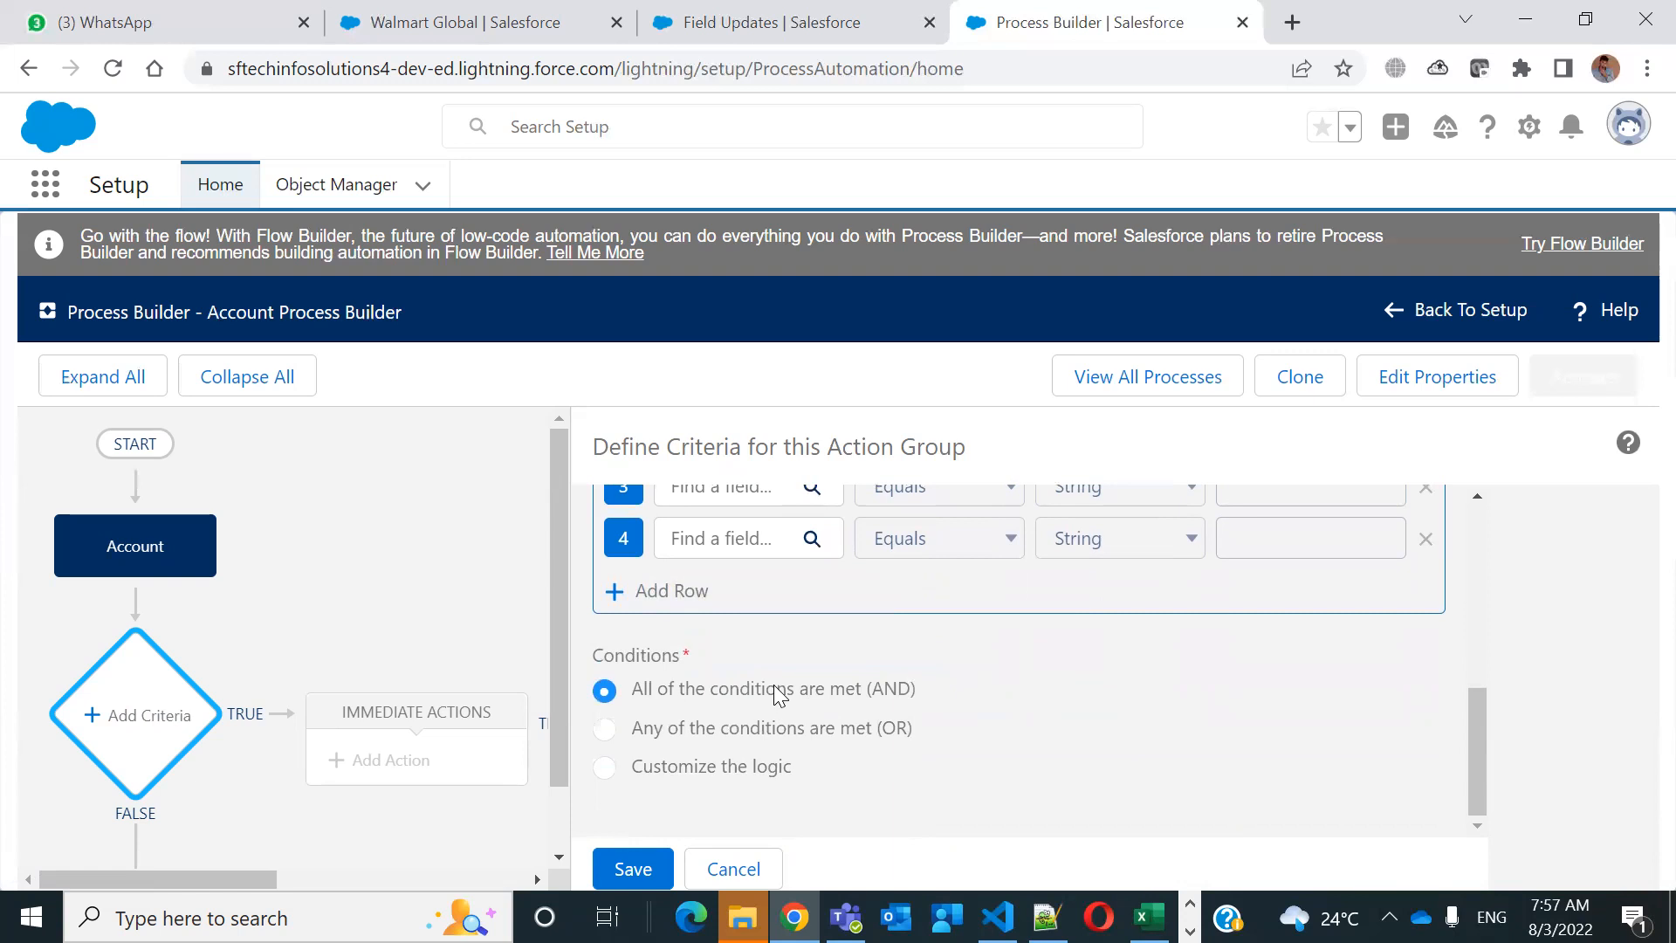
left_click(689, 772)
scroll(786, 742, "down", 1)
left_click(767, 780)
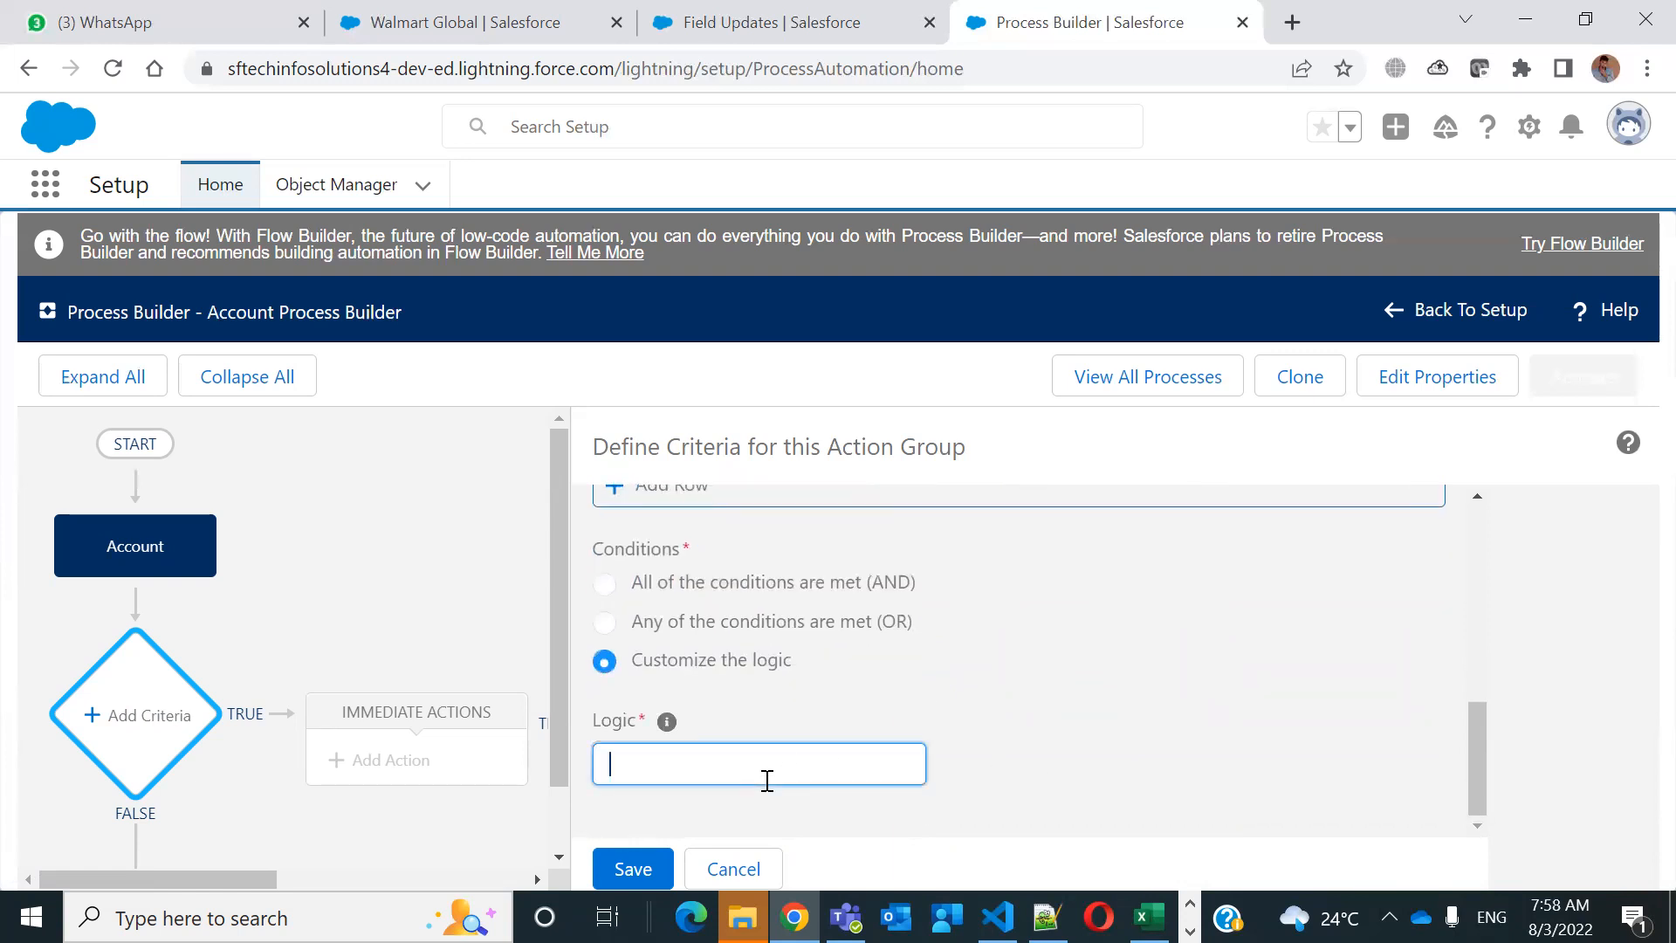
scroll(835, 729, "up", 2)
scroll(816, 744, "down", 2)
type("1 AND 2")
type(" (")
type("AND ")
type("3 OR 4")
mouse_move(666, 724)
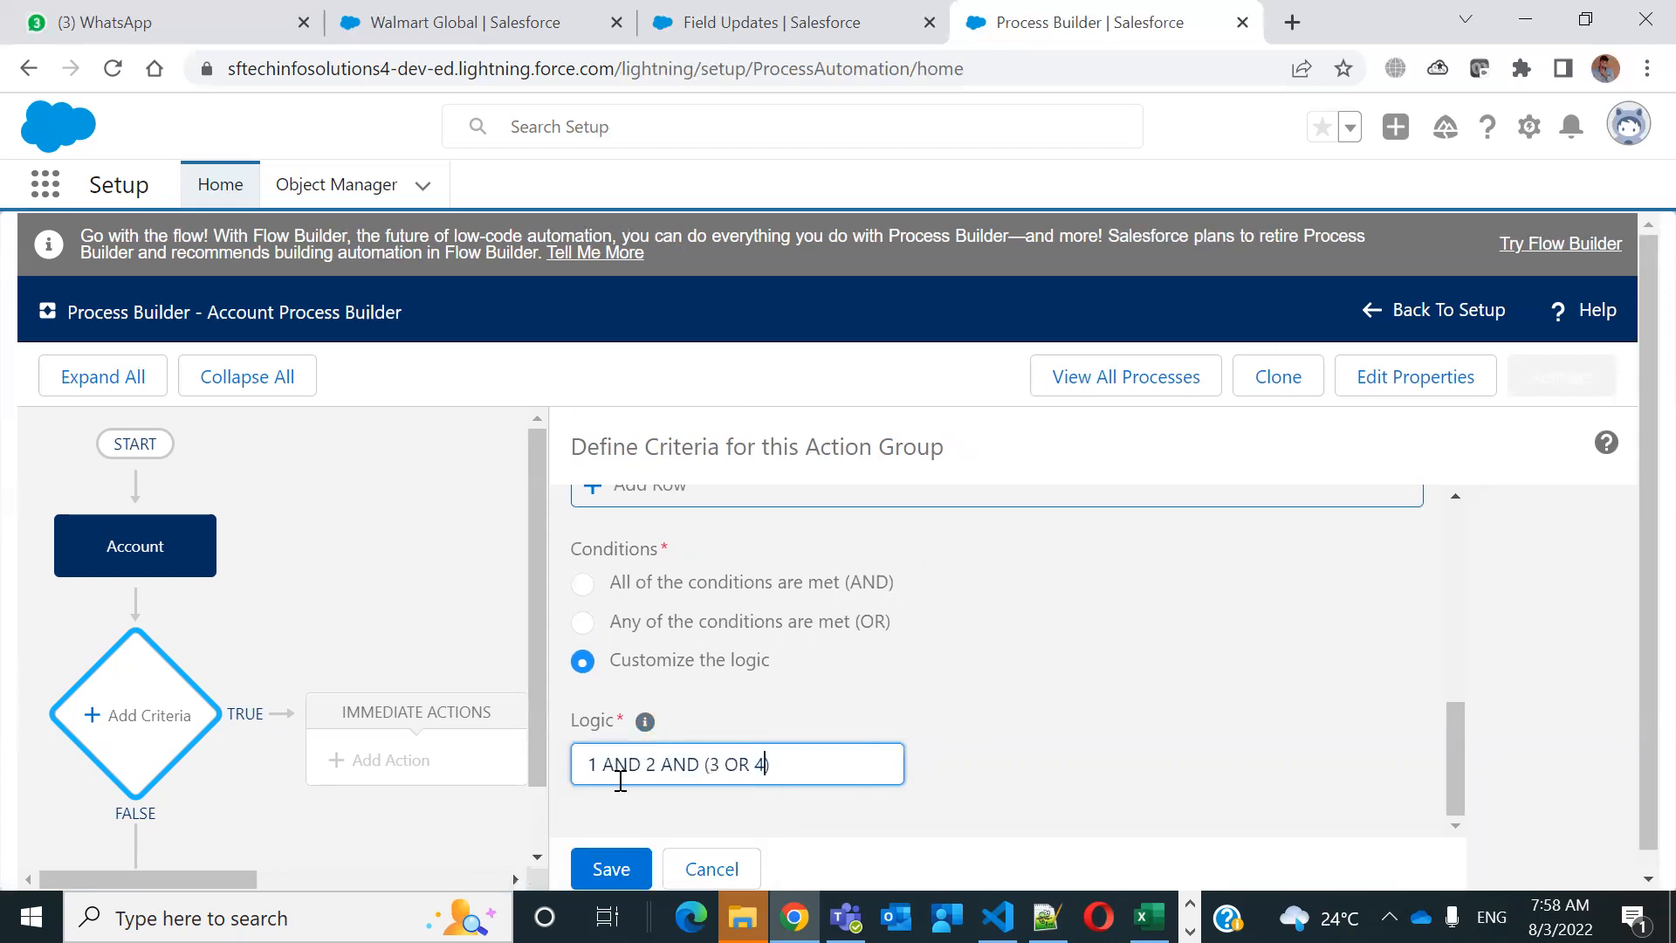
Open the Criteria Name field of the action group for entry
scroll(1007, 742, "down", 1)
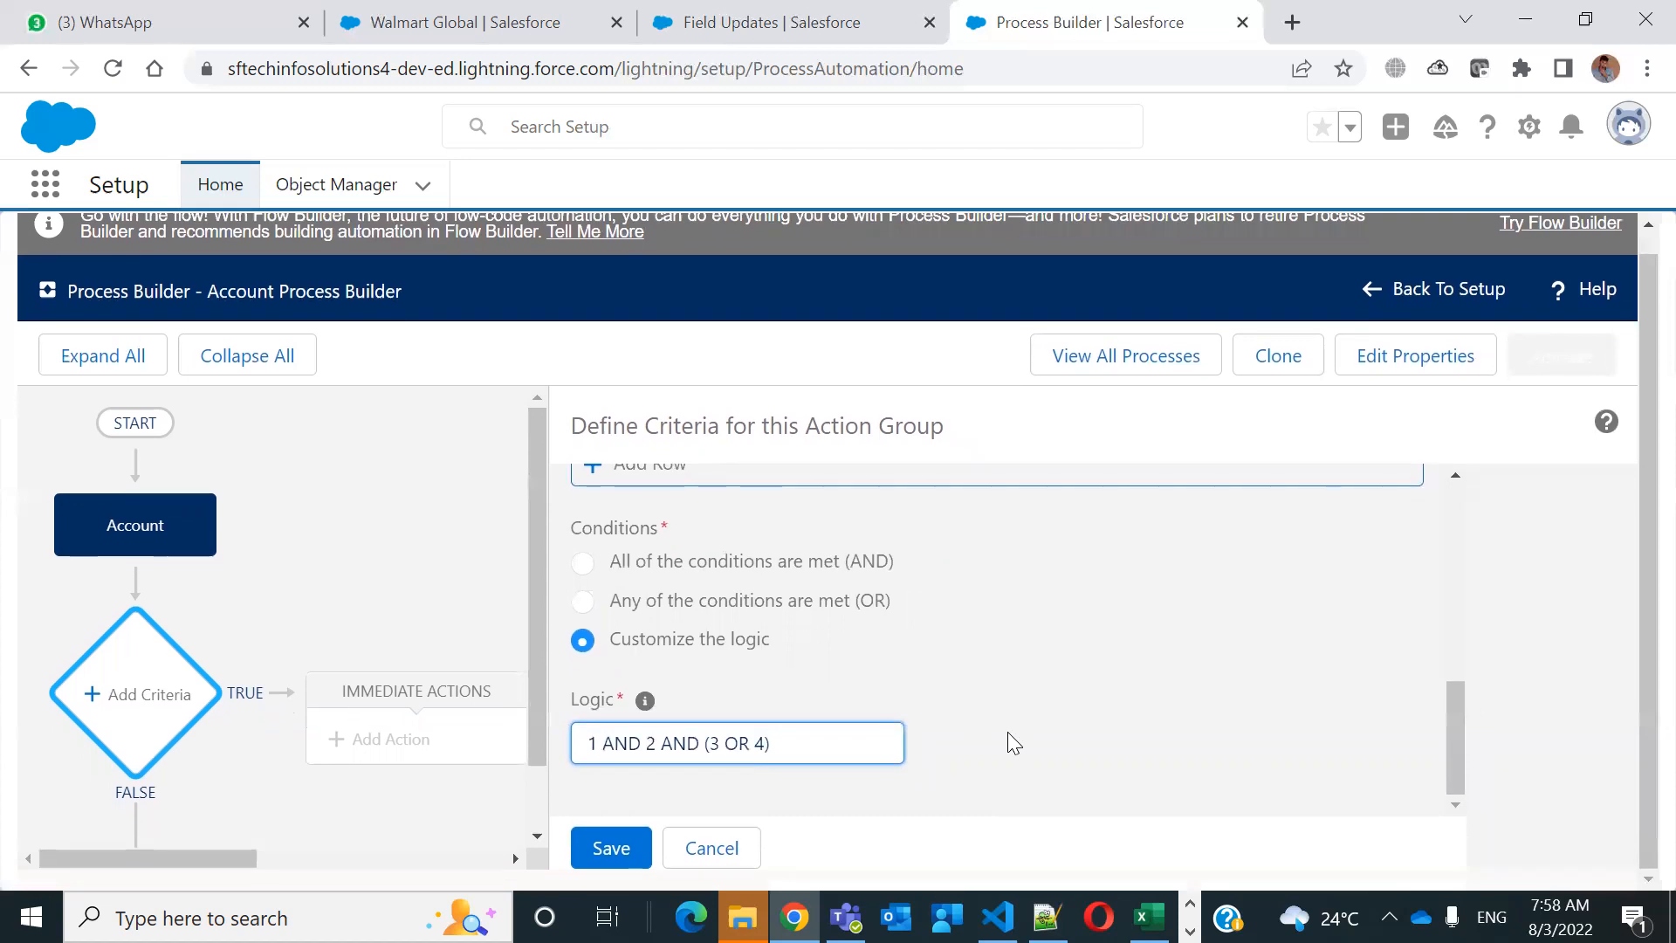
scroll(1007, 738, "up", 5)
scroll(789, 615, "up", 3)
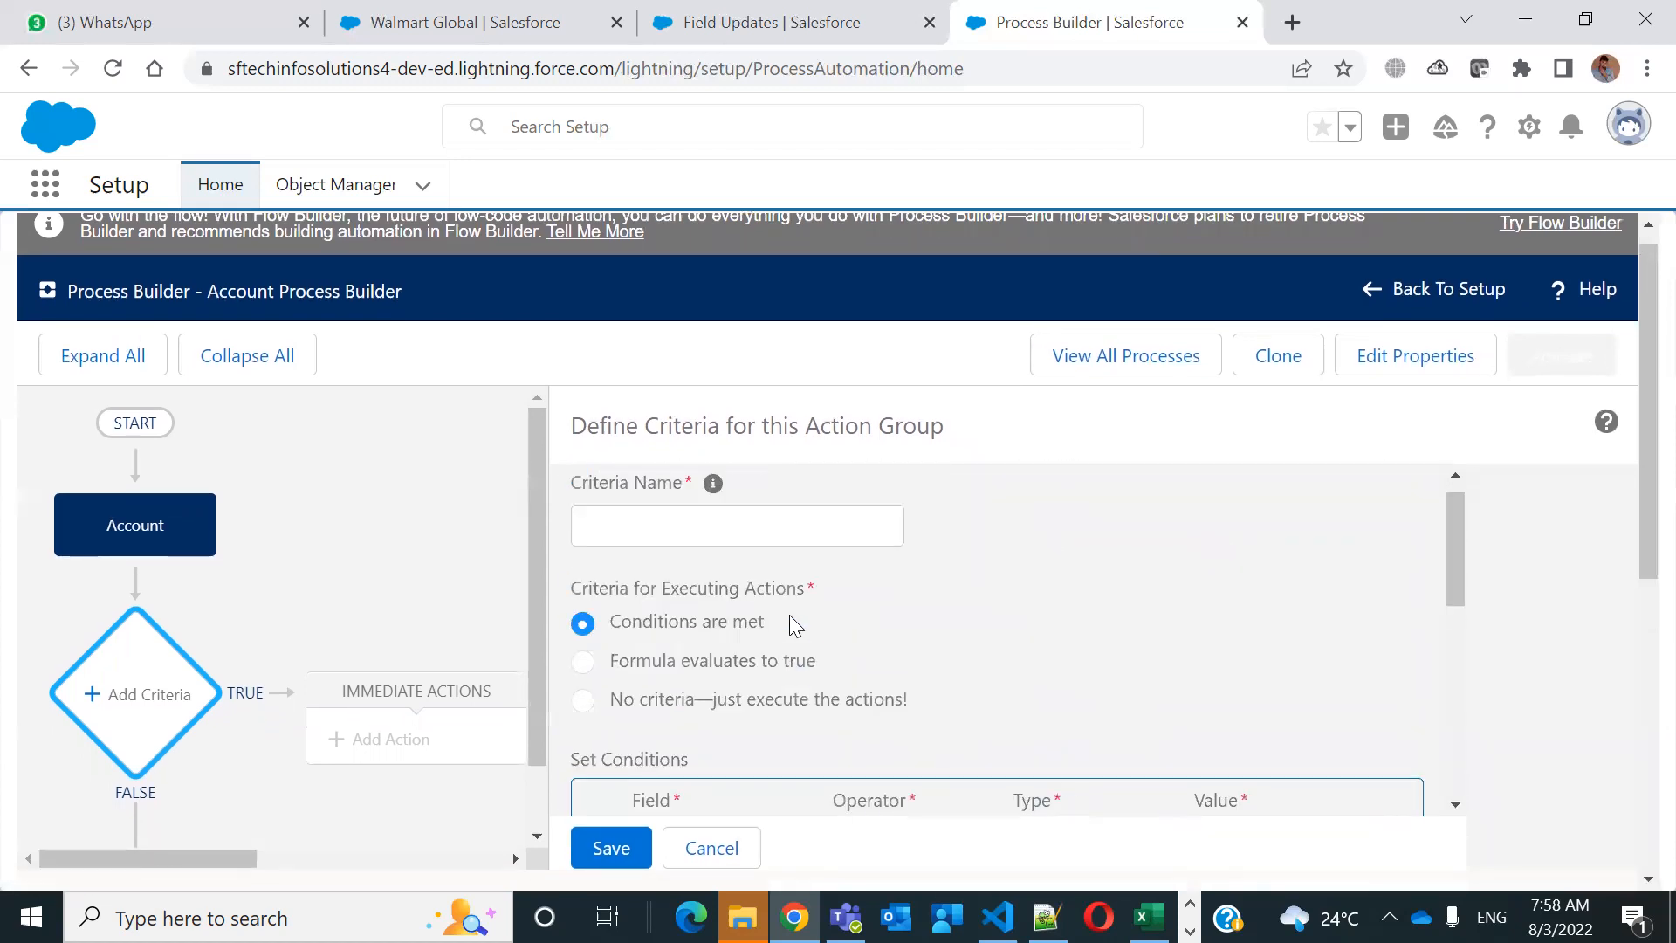
left_click(746, 558)
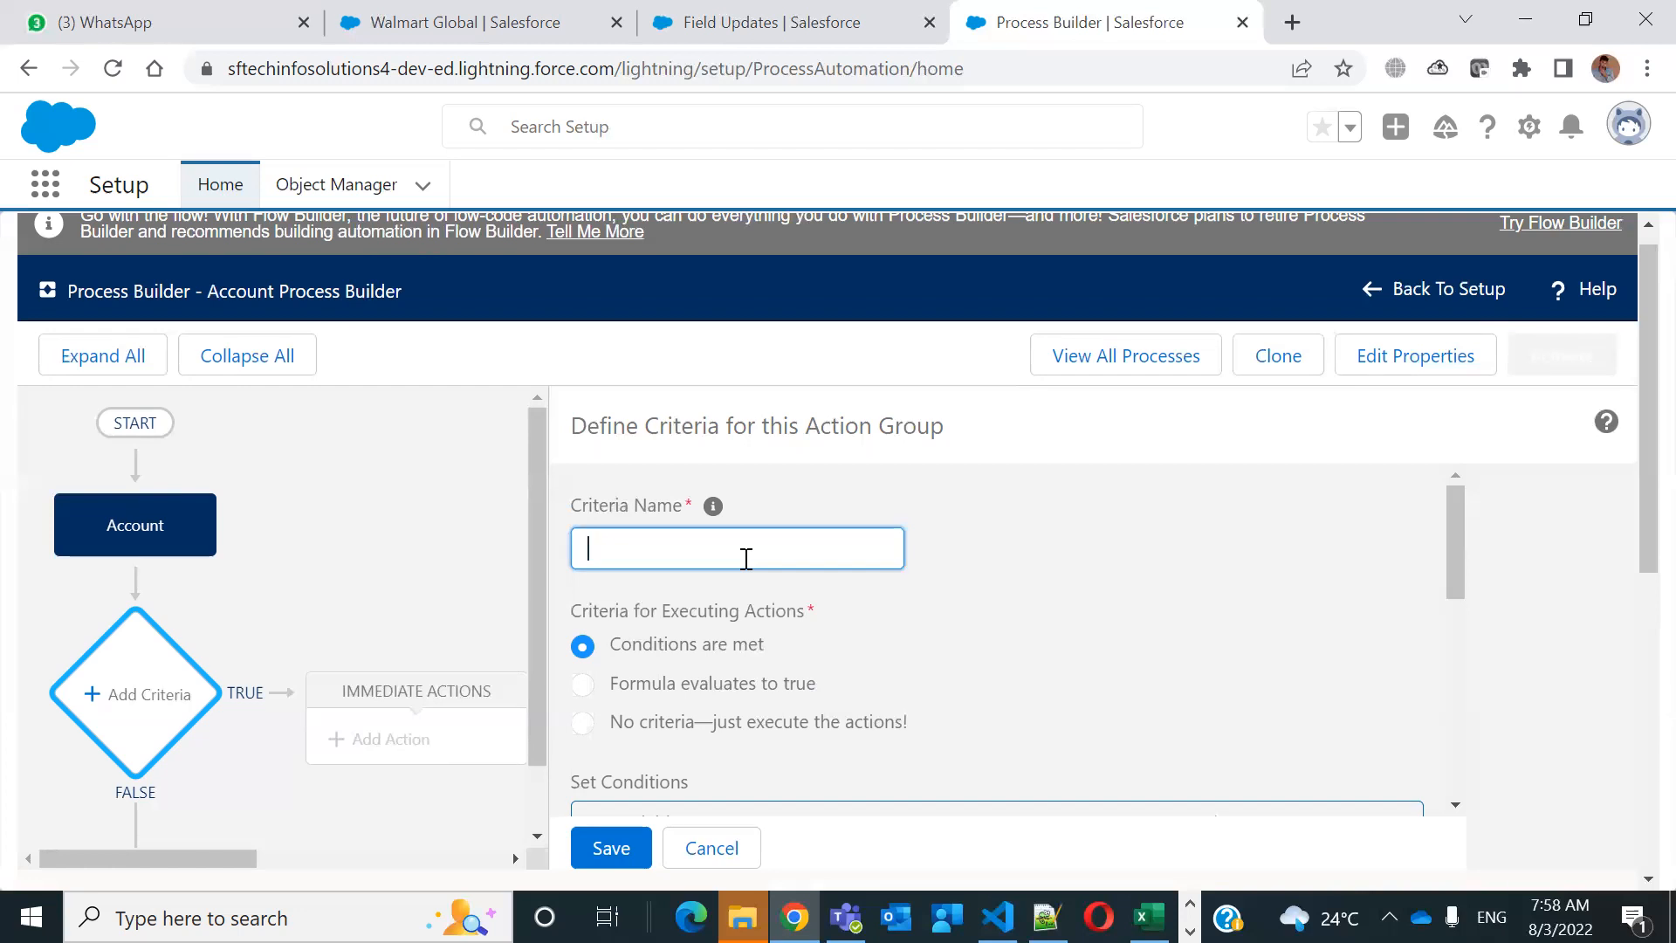
Open the Walmart Global account's details for editing and examine the choices offered by its SLA field
left_click(477, 30)
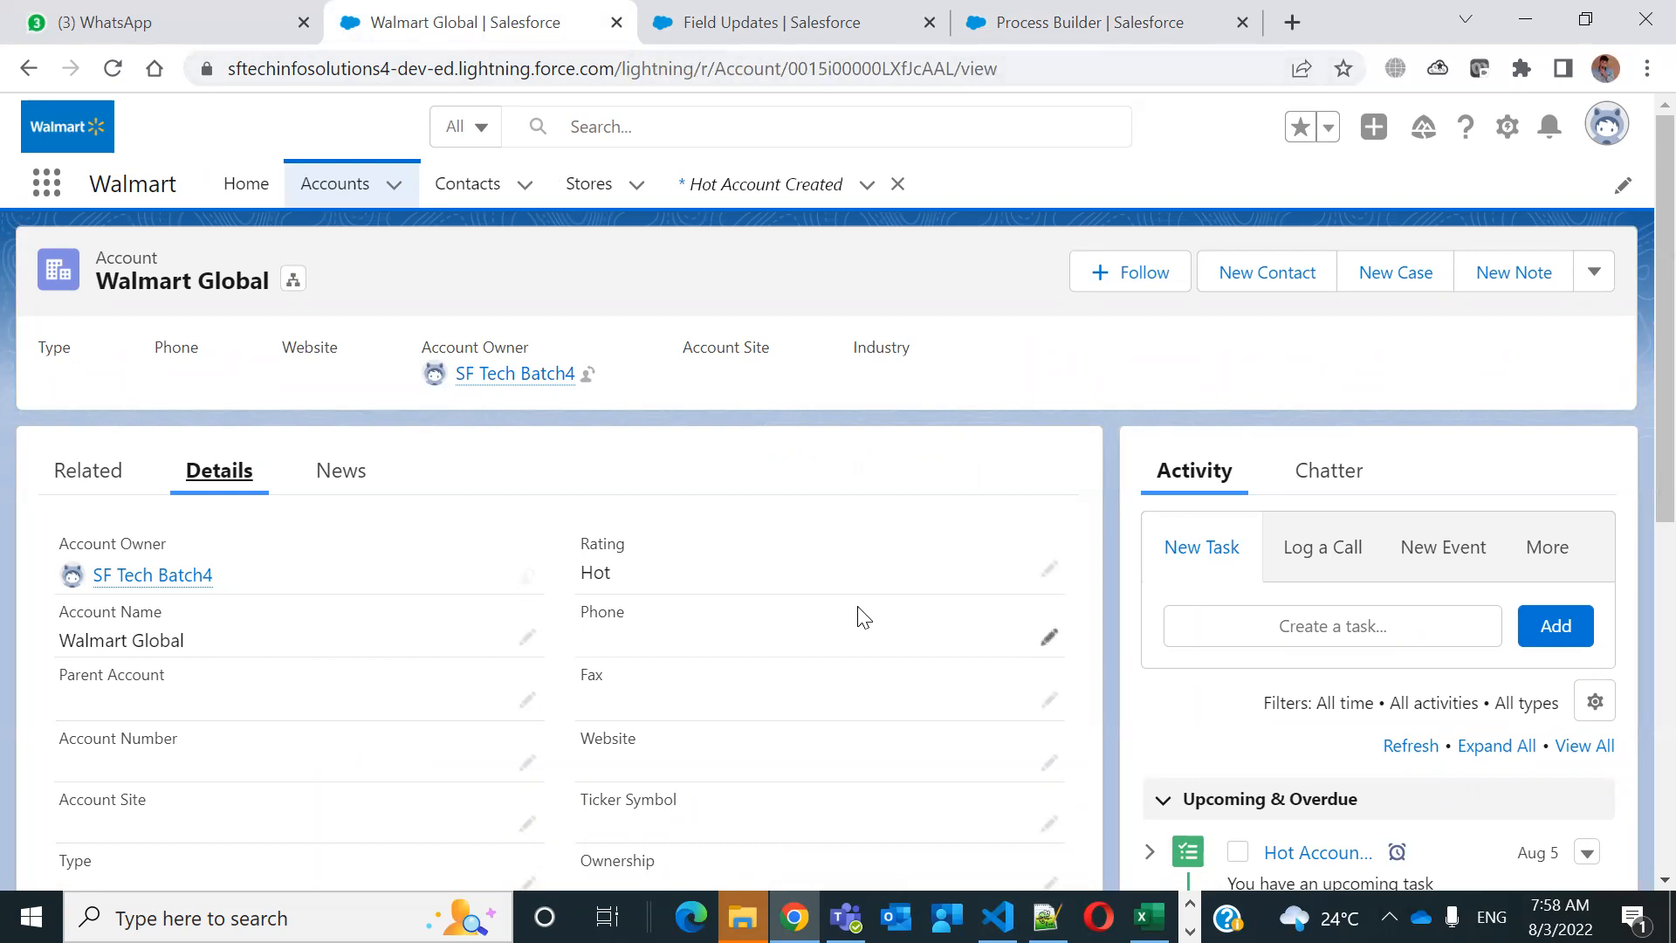
scroll(860, 617, "down", 8)
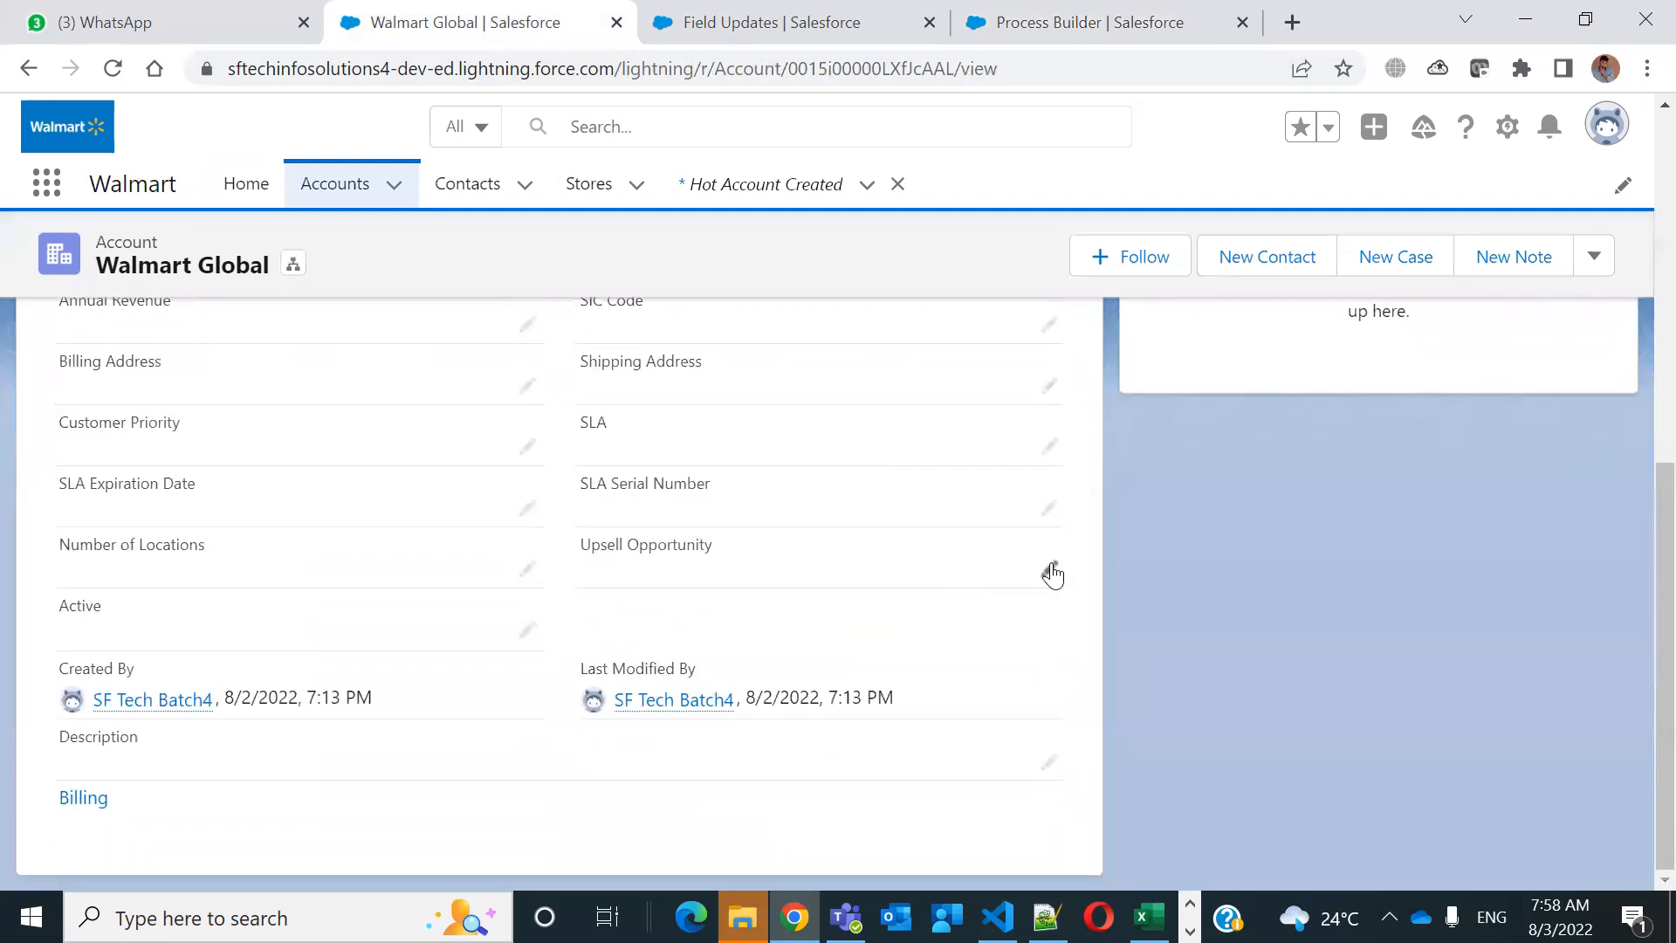
left_click(1049, 569)
left_click(780, 428)
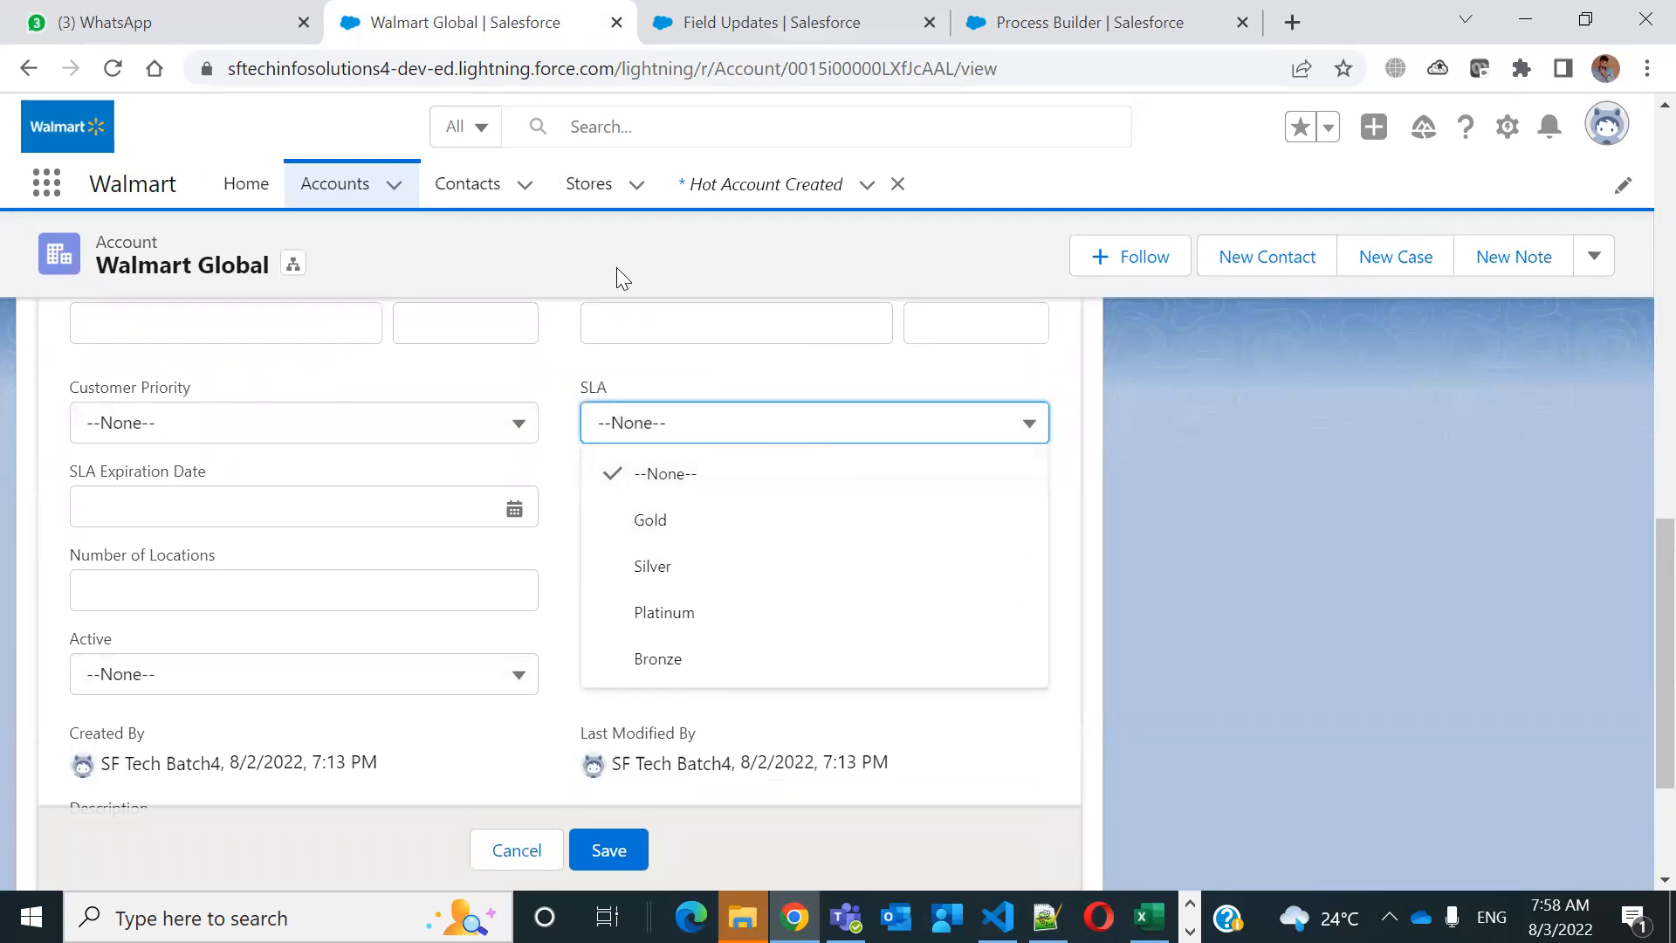
Return to the Account Process Builder and name the action group's criteria "Gold SLA"
key("ctrl+Tab")
key("ctrl+Tab")
left_click(682, 544)
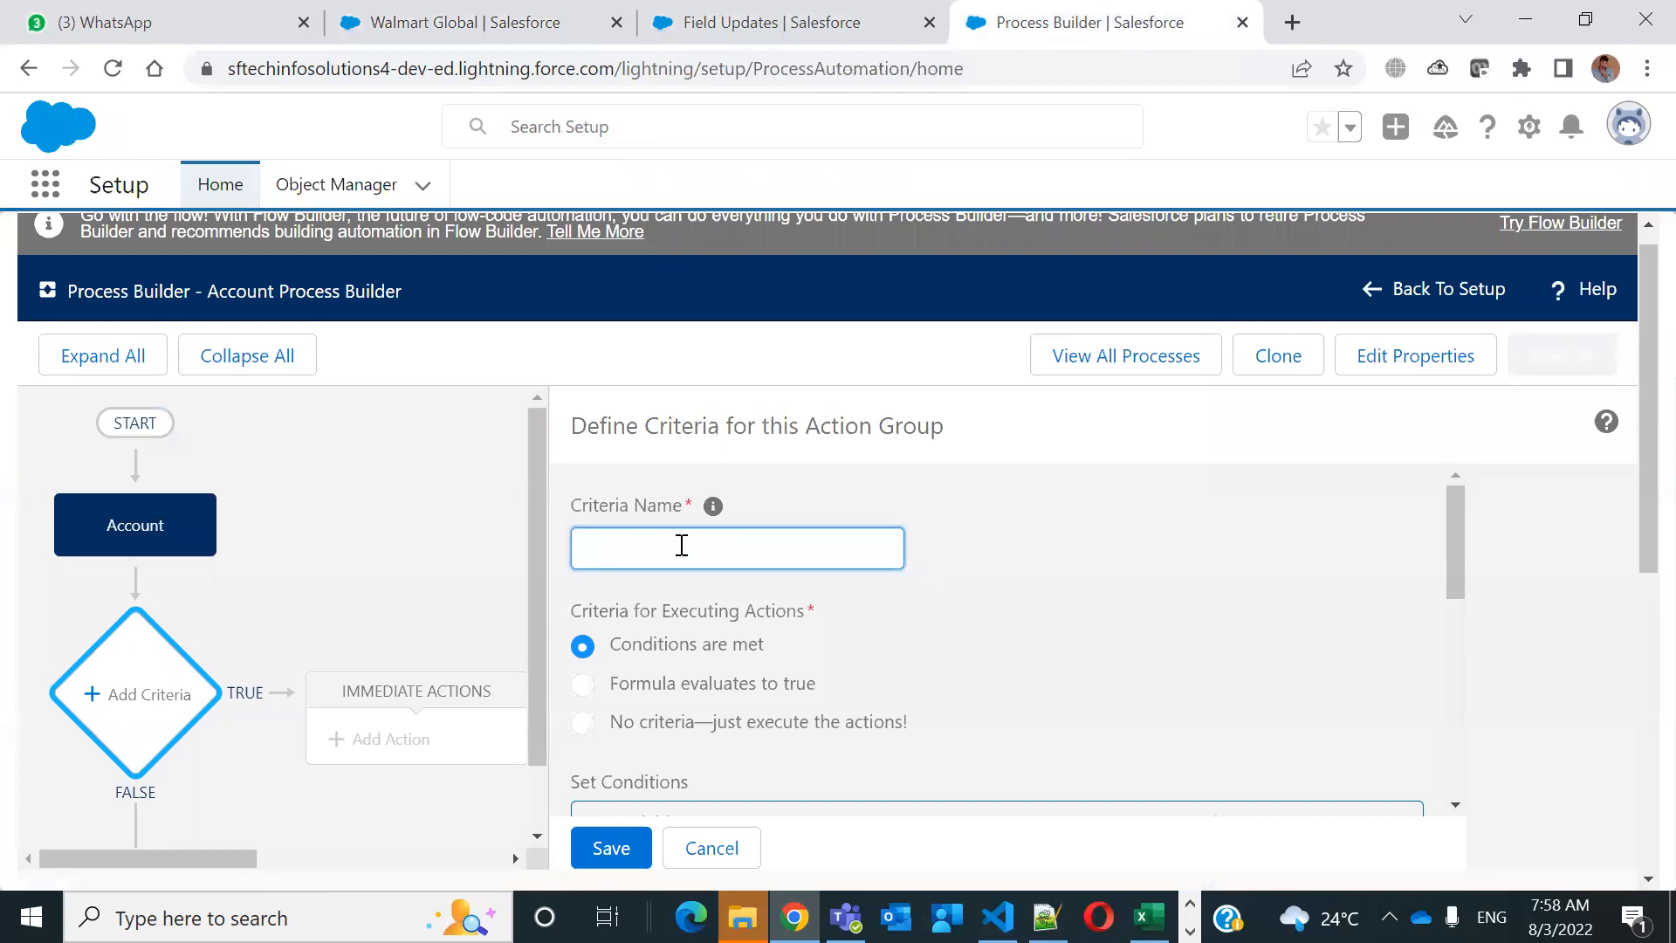
type("Gold SLA")
Define the first condition as the Account's SLA field equals the picklist value Gold
scroll(803, 637, "down", 5)
scroll(1458, 628, "up", 2)
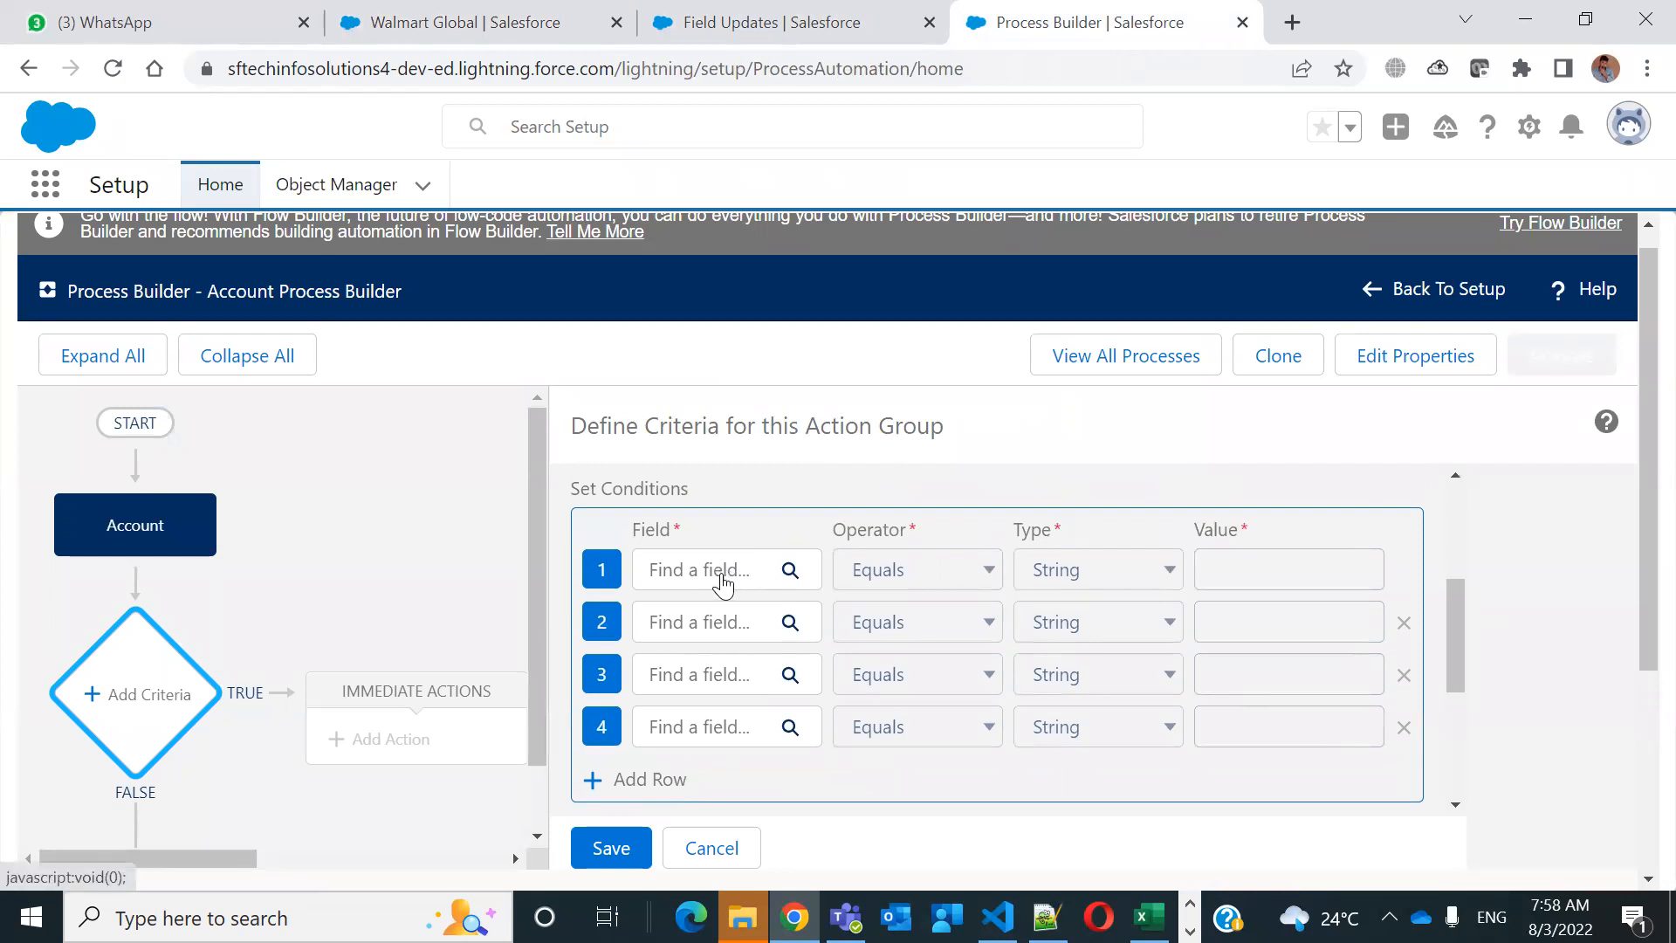
left_click(721, 571)
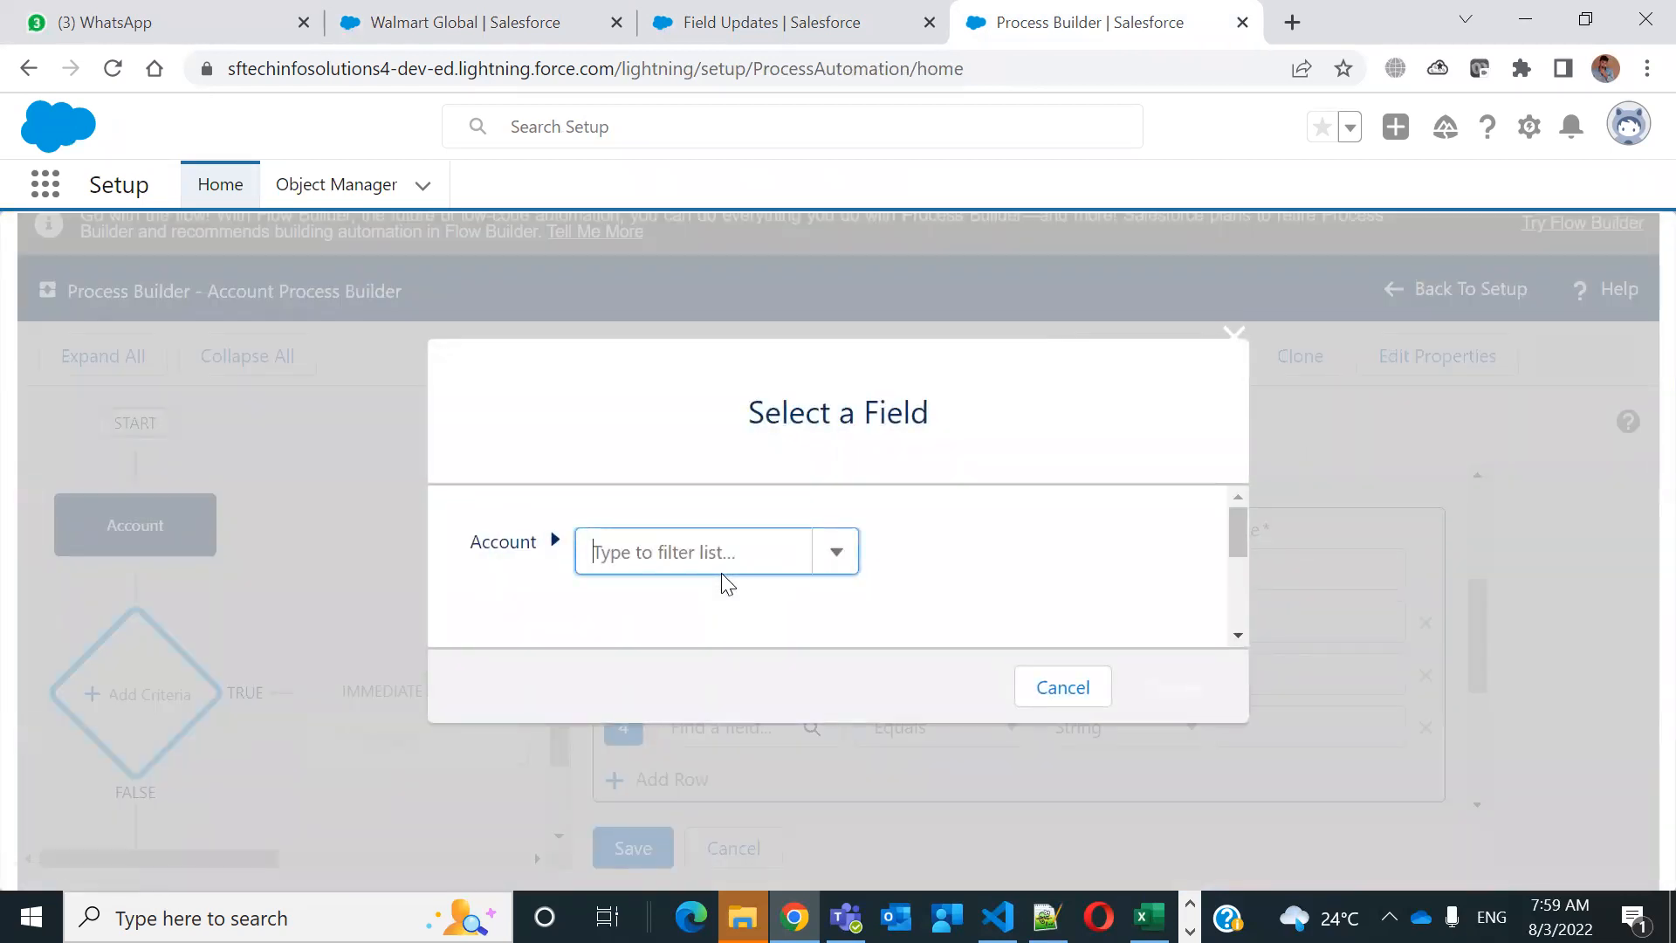
type("sls")
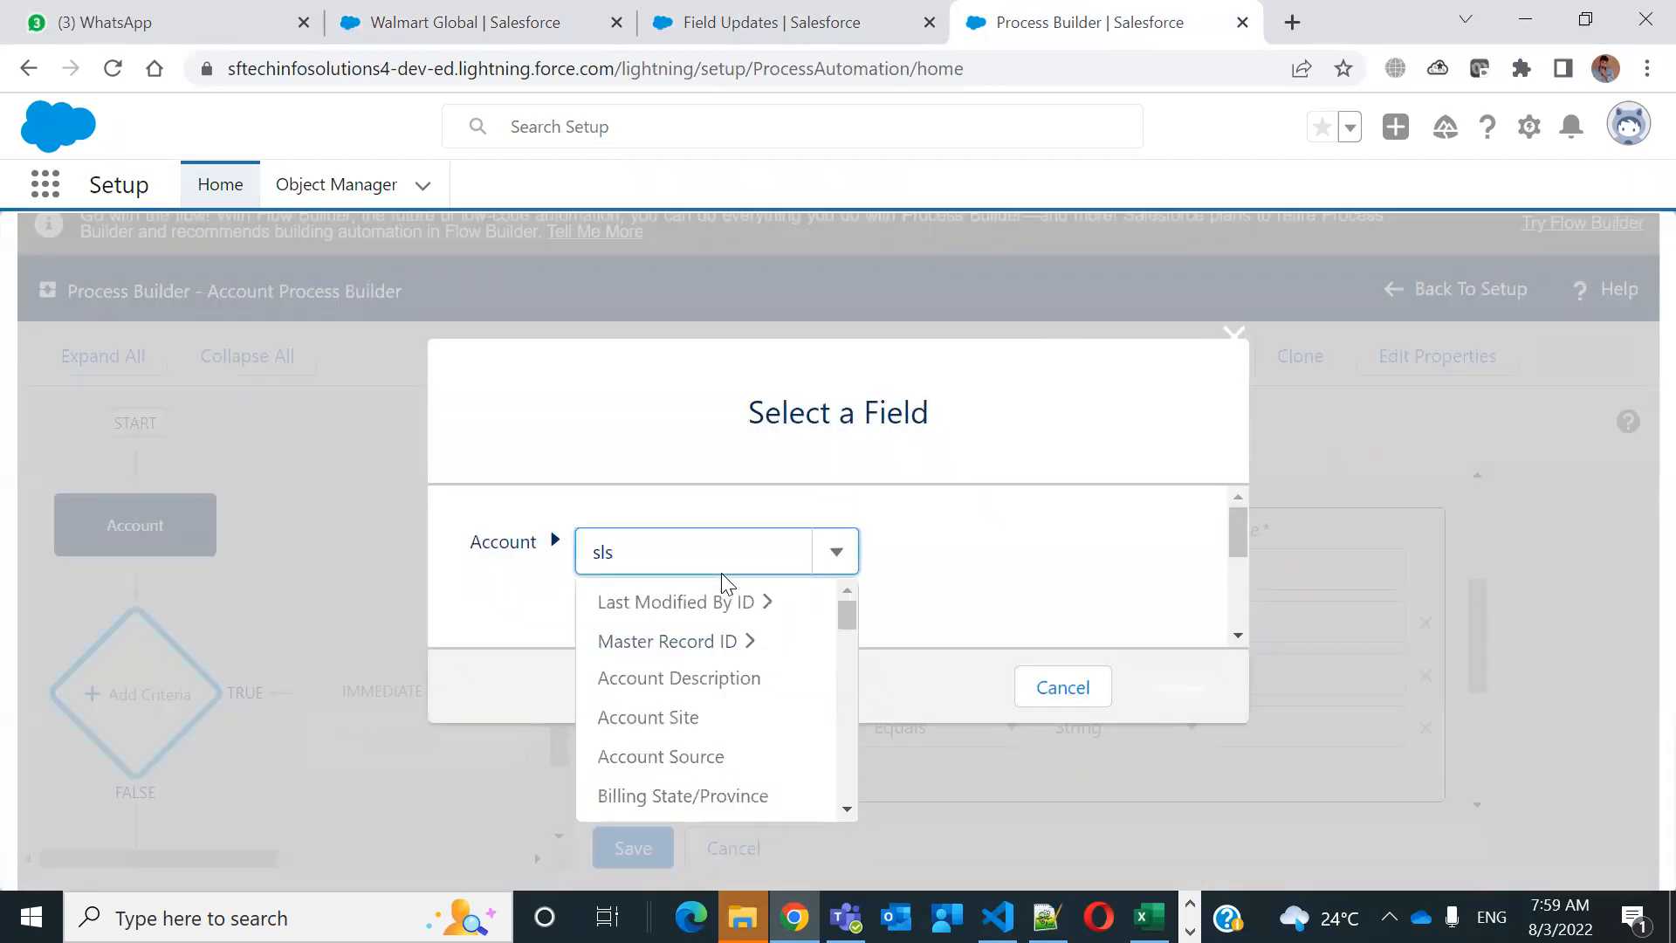
key("BackSpace")
type("a")
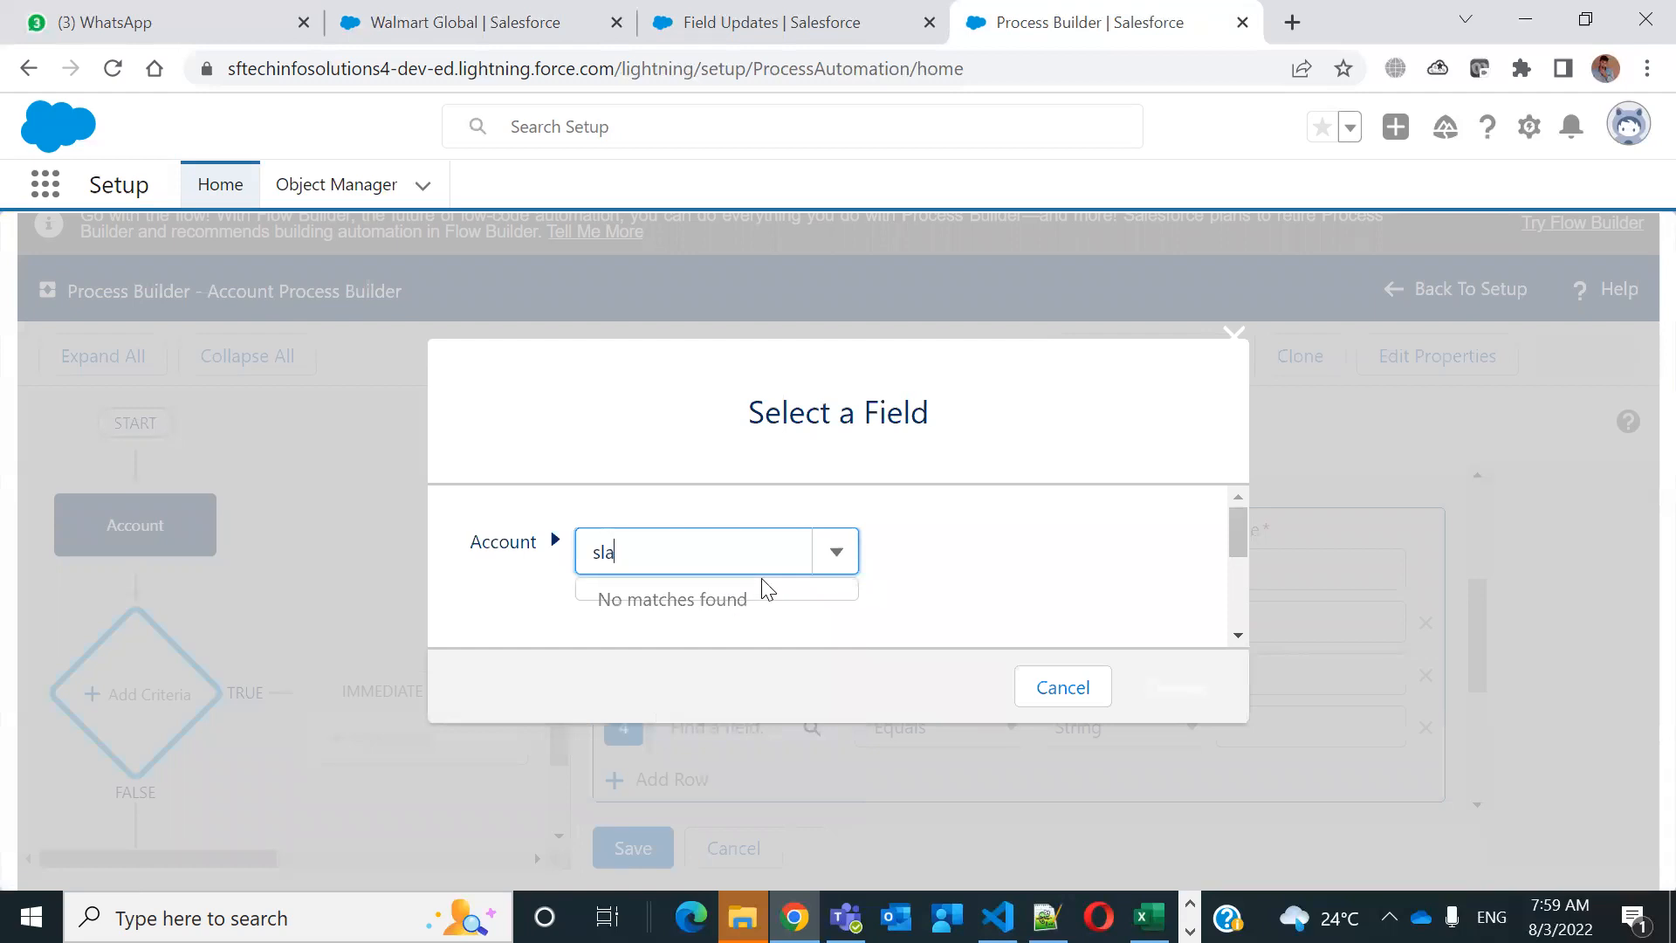
left_click(649, 601)
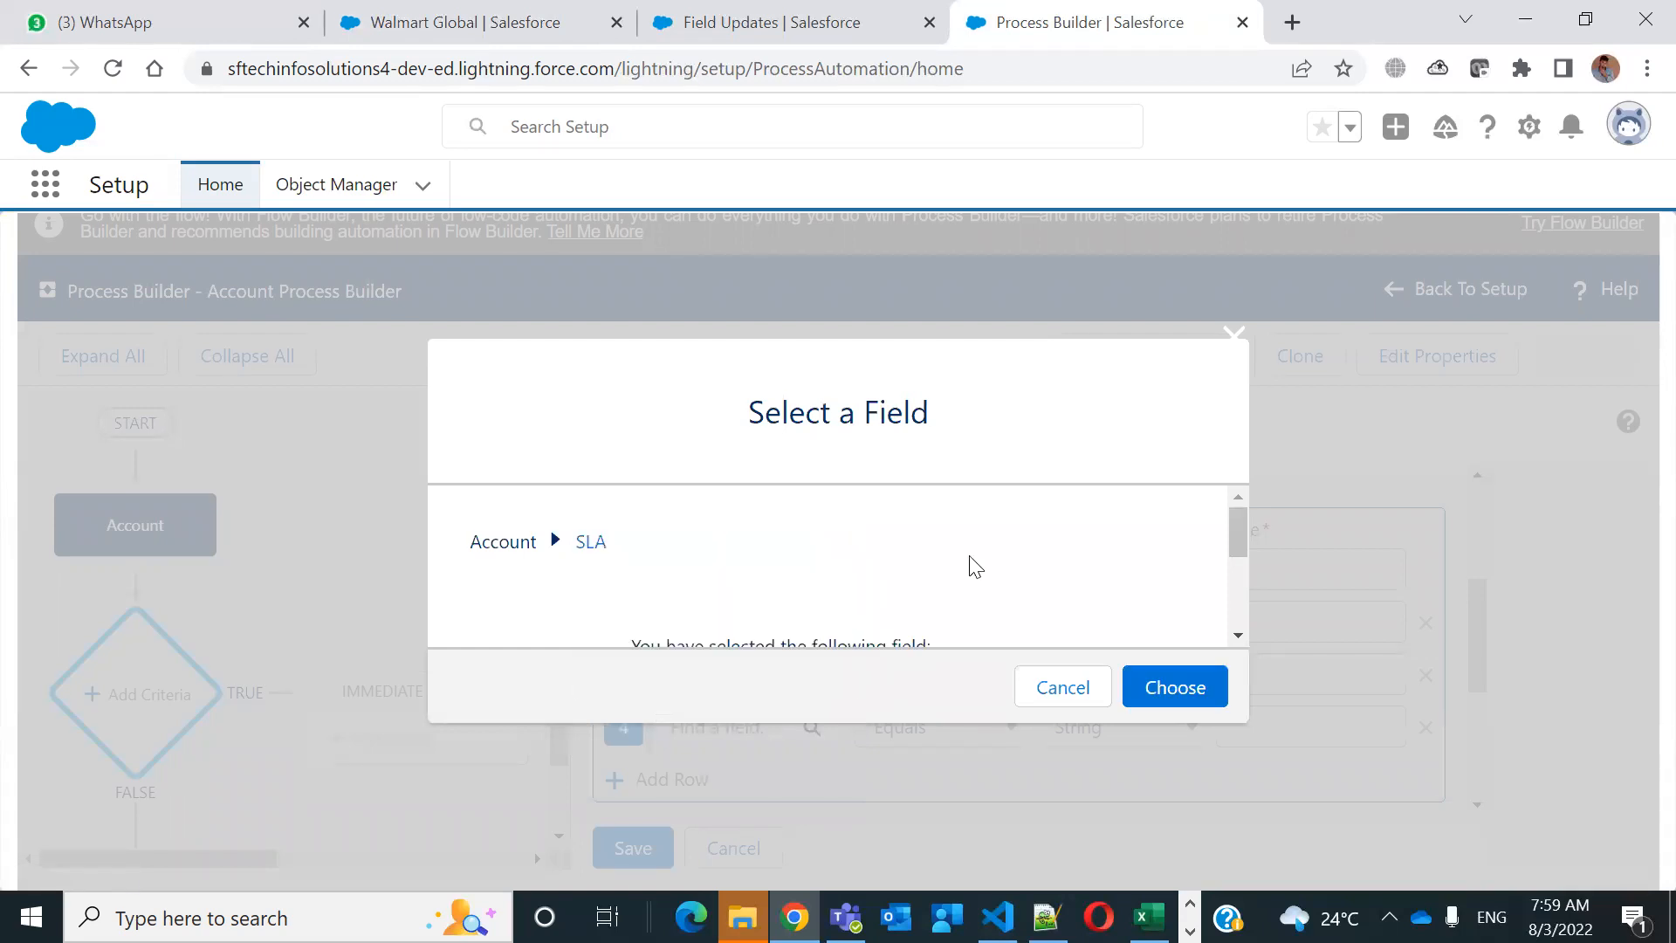
scroll(969, 565, "down", 2)
left_click(1178, 691)
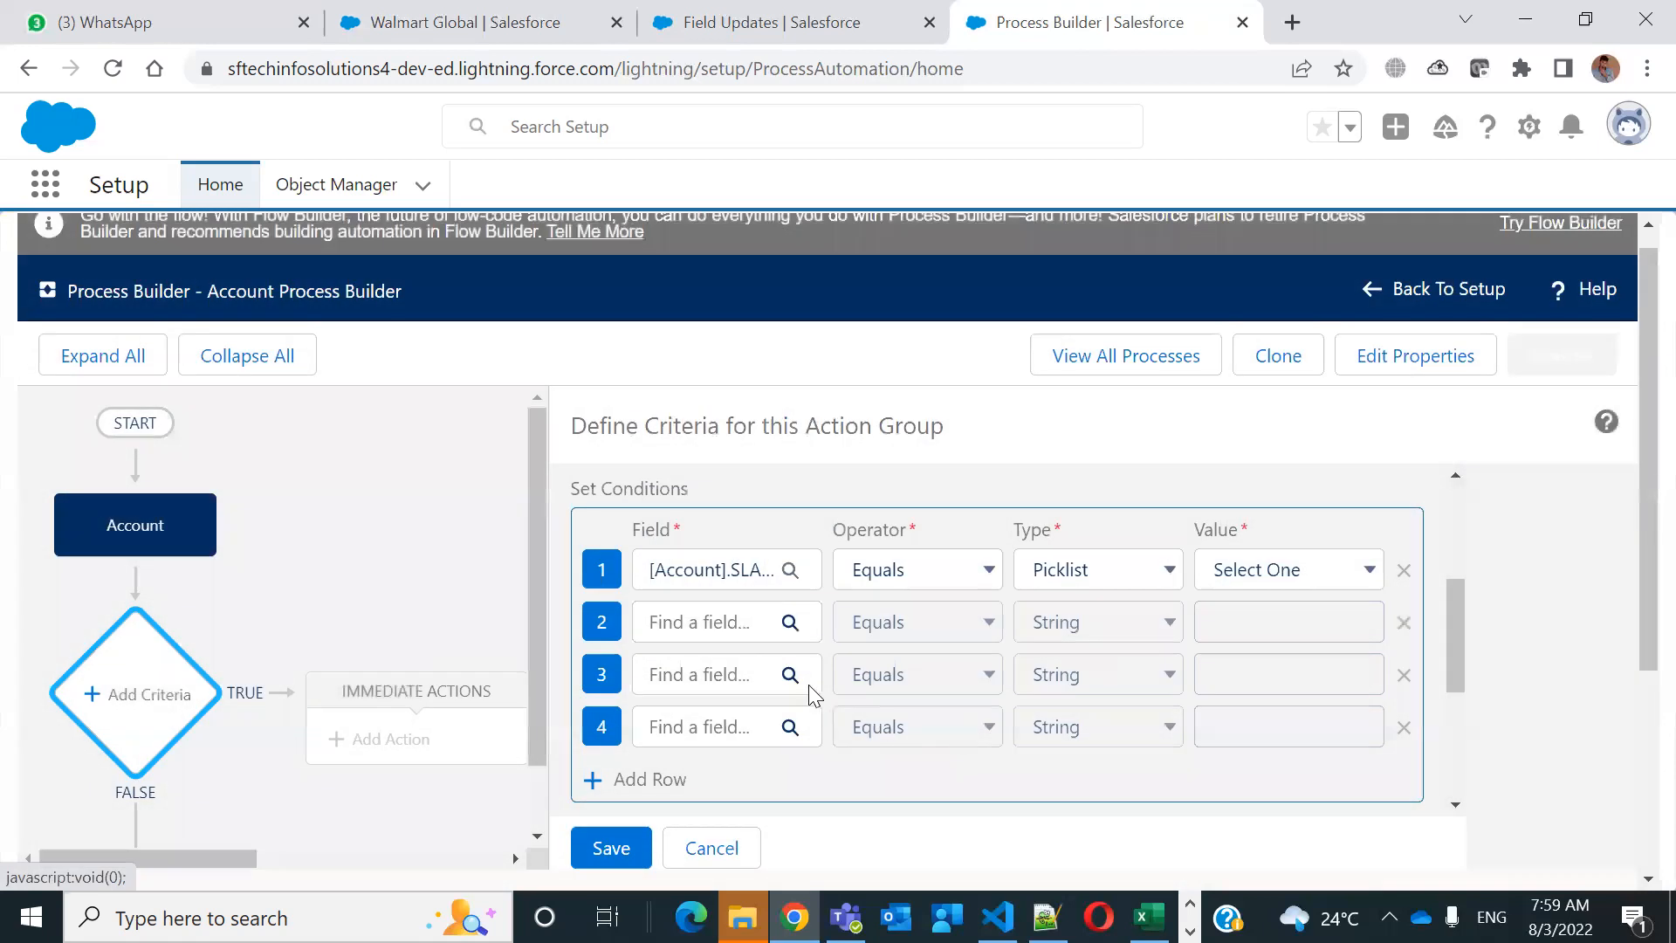
left_click(1306, 578)
left_click(1257, 626)
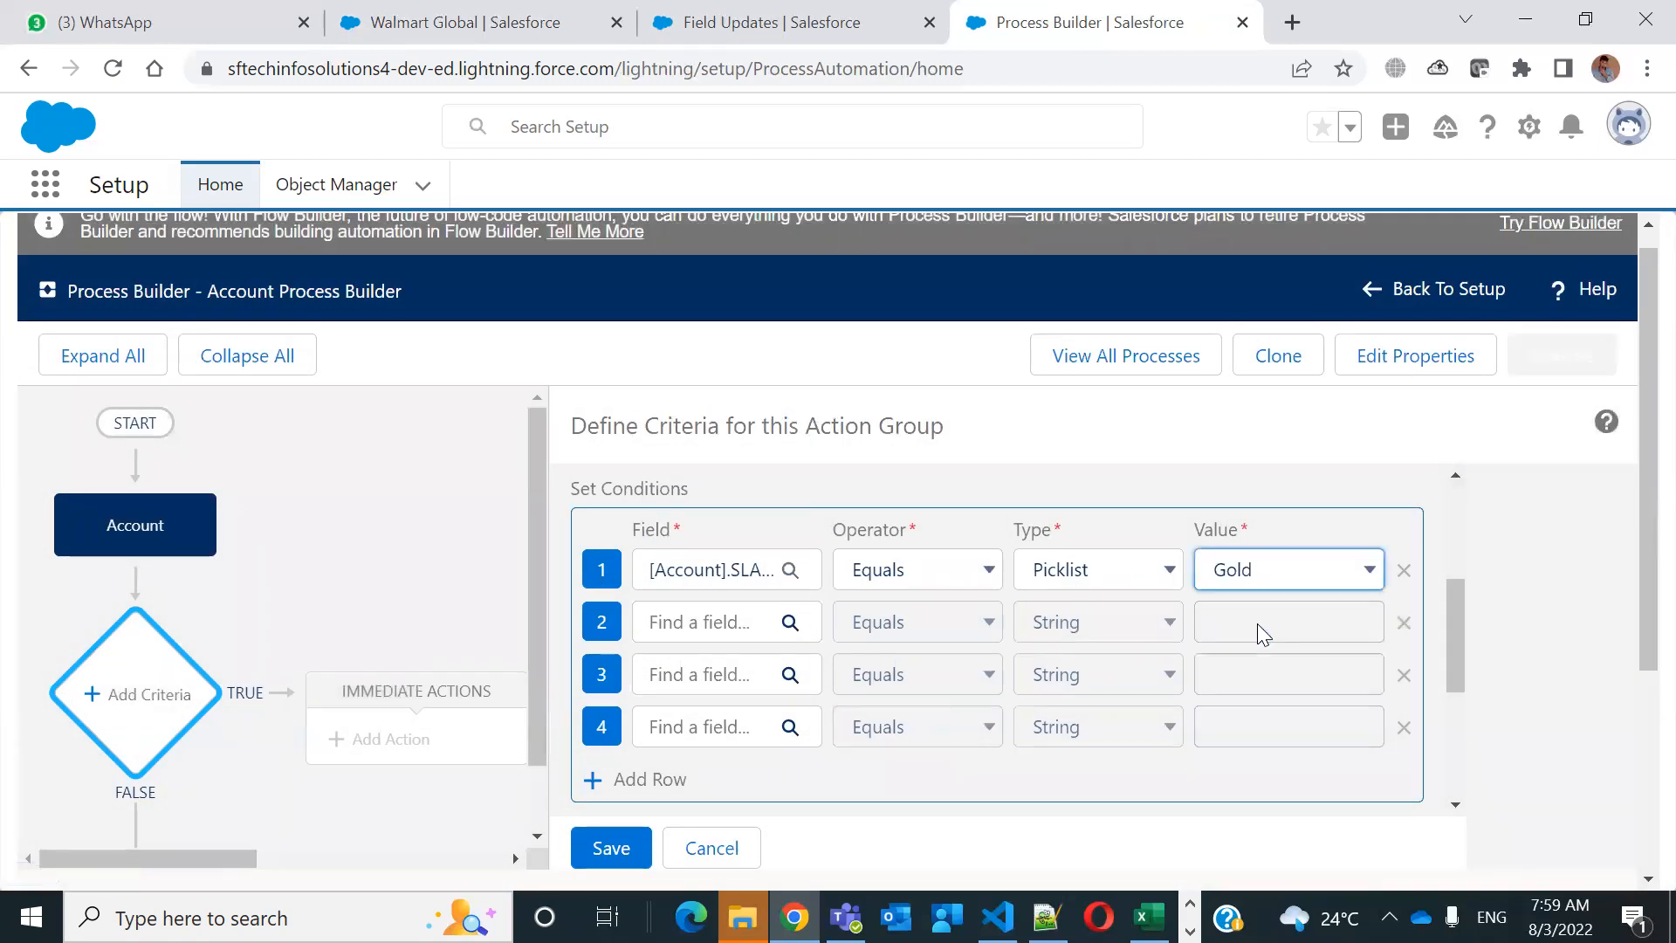
Remove the three empty condition rows, keeping only the SLA condition
left_click(1402, 624)
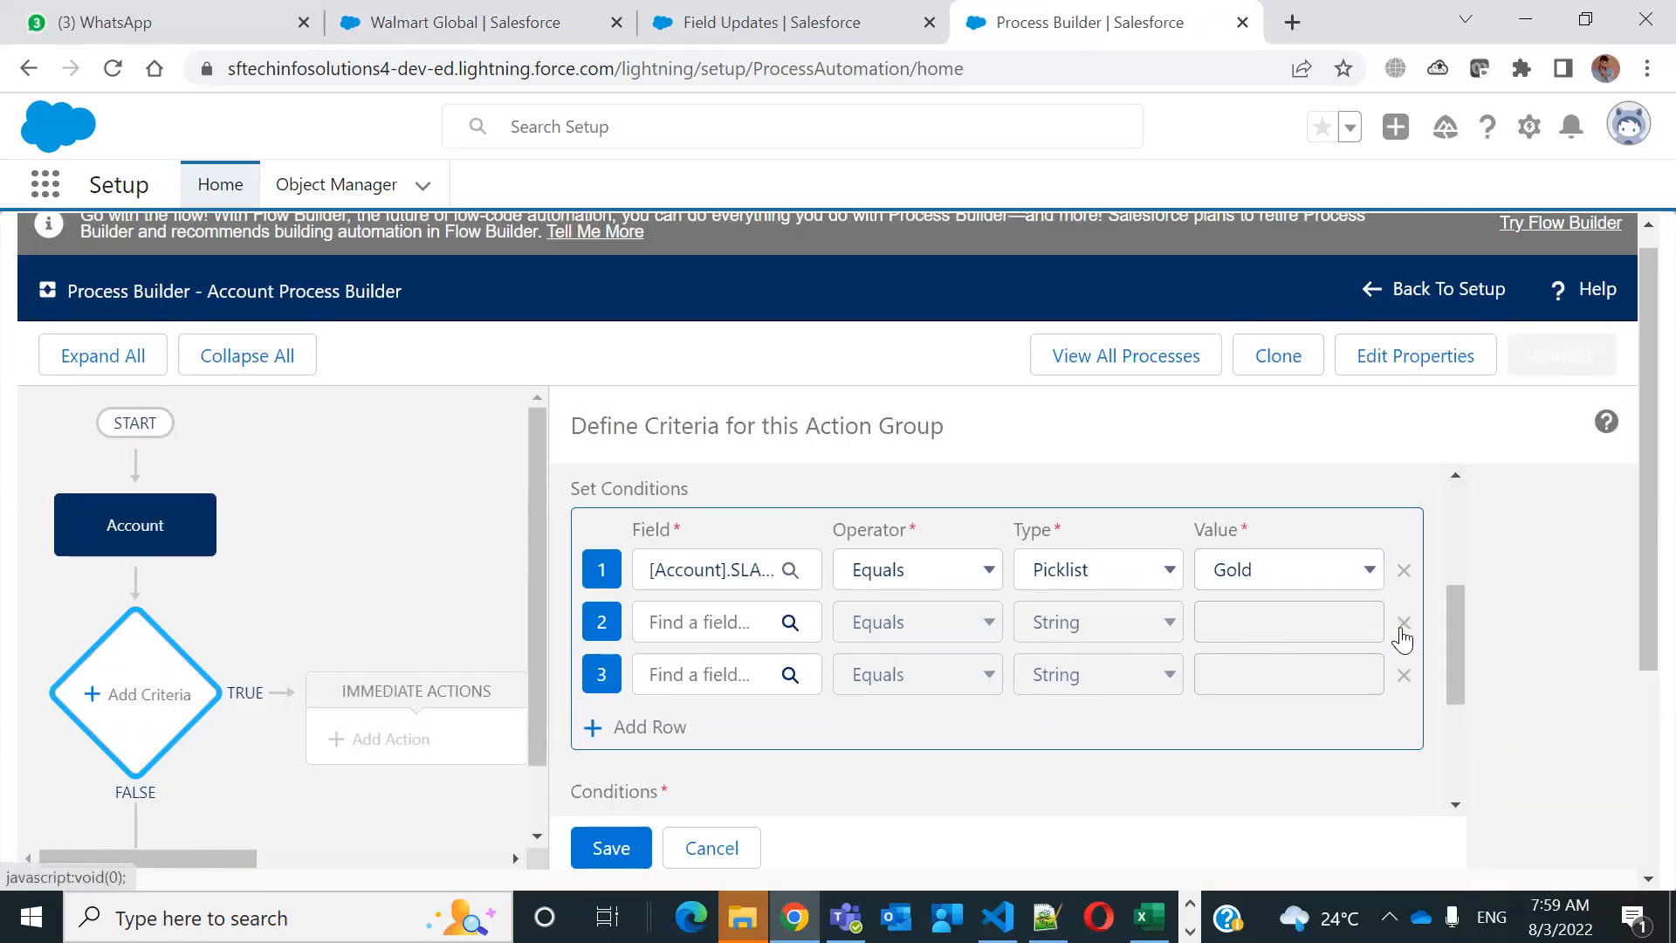
left_click(1402, 624)
left_click(1401, 624)
Set the conditions to "All of the conditions are met (AND)" and save the action group's criteria
scroll(1134, 722, "down", 2)
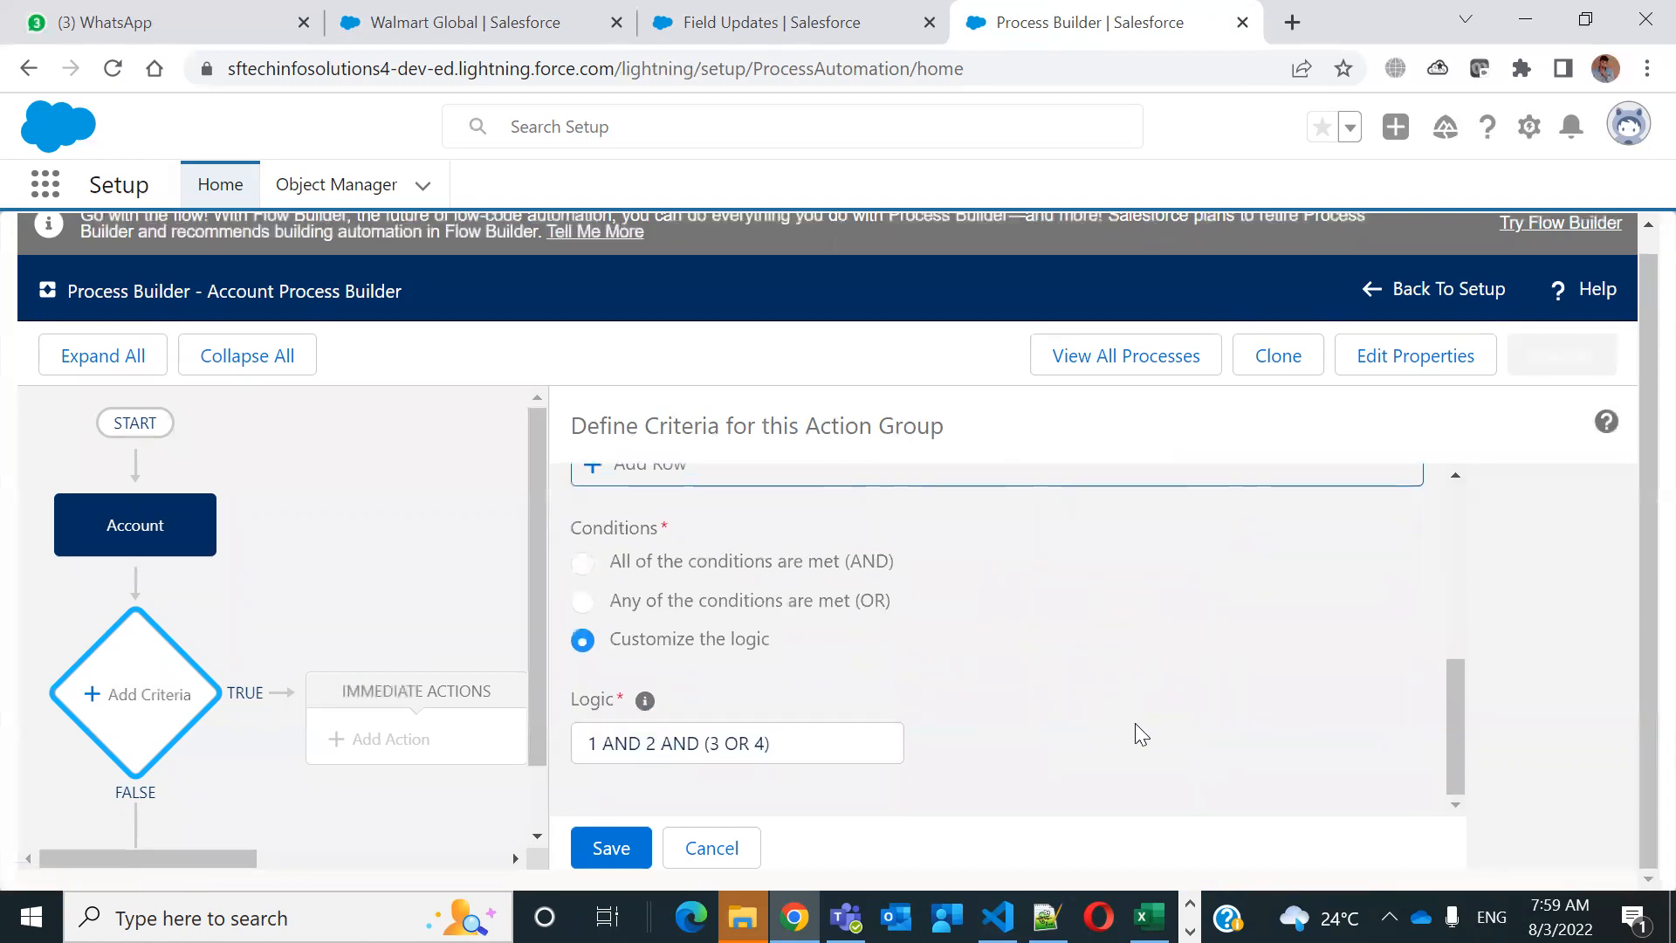
left_click(585, 559)
left_click_drag(1481, 709, 1482, 844)
scroll(1005, 766, "up", 5)
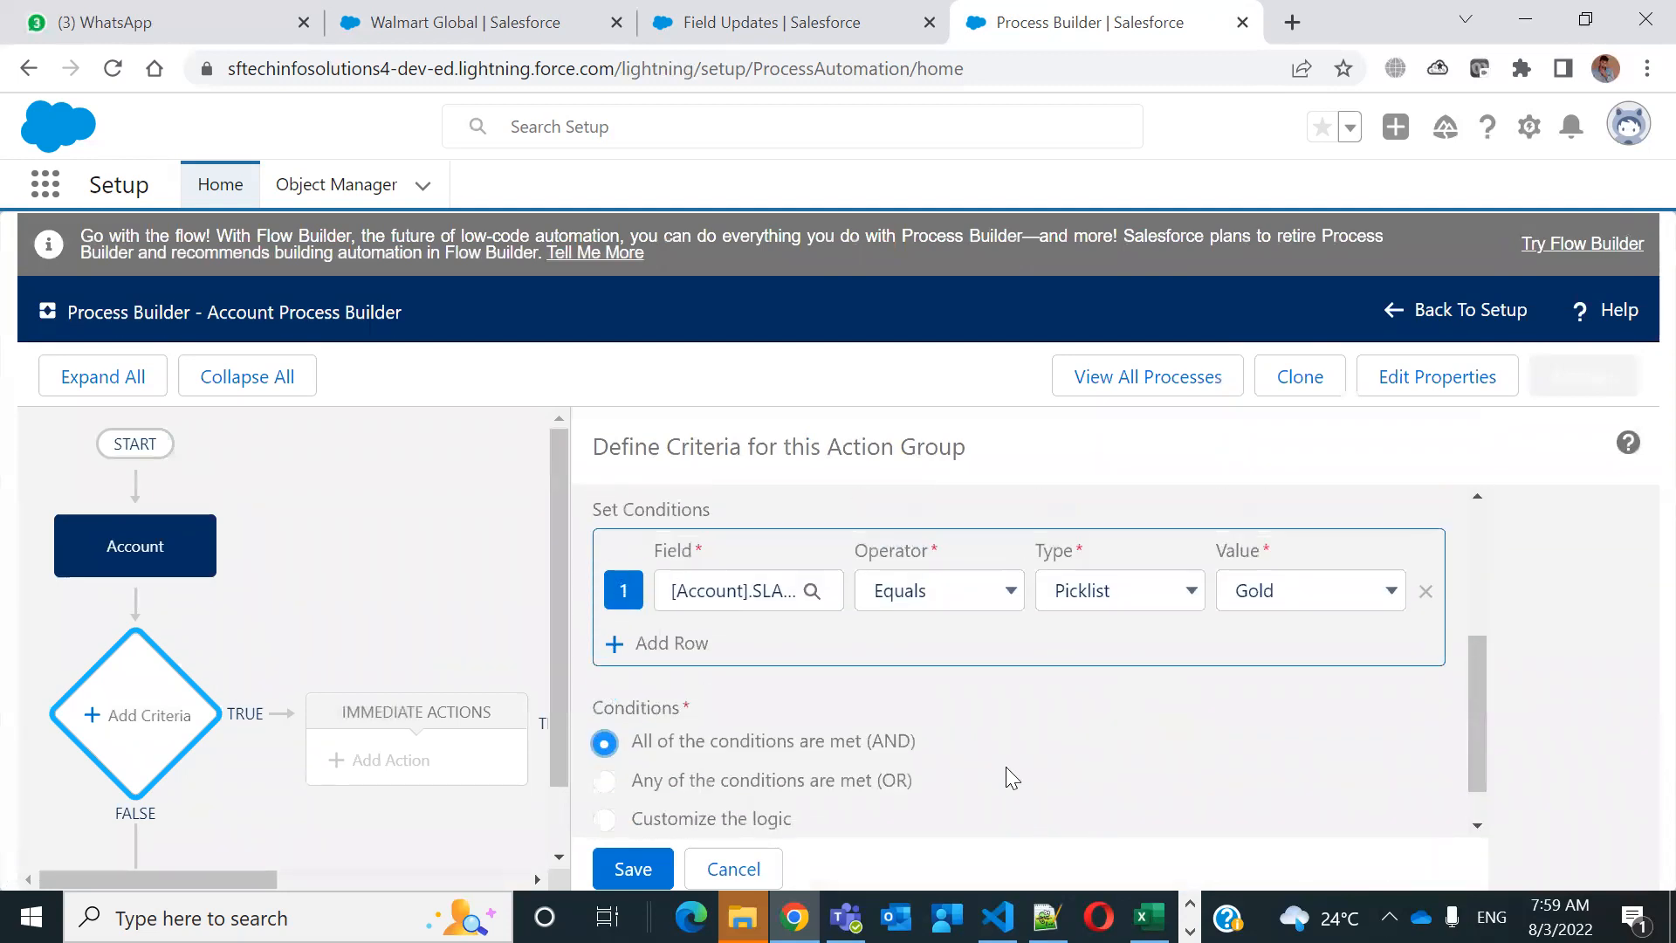
scroll(859, 664, "down", 5)
left_click(630, 869)
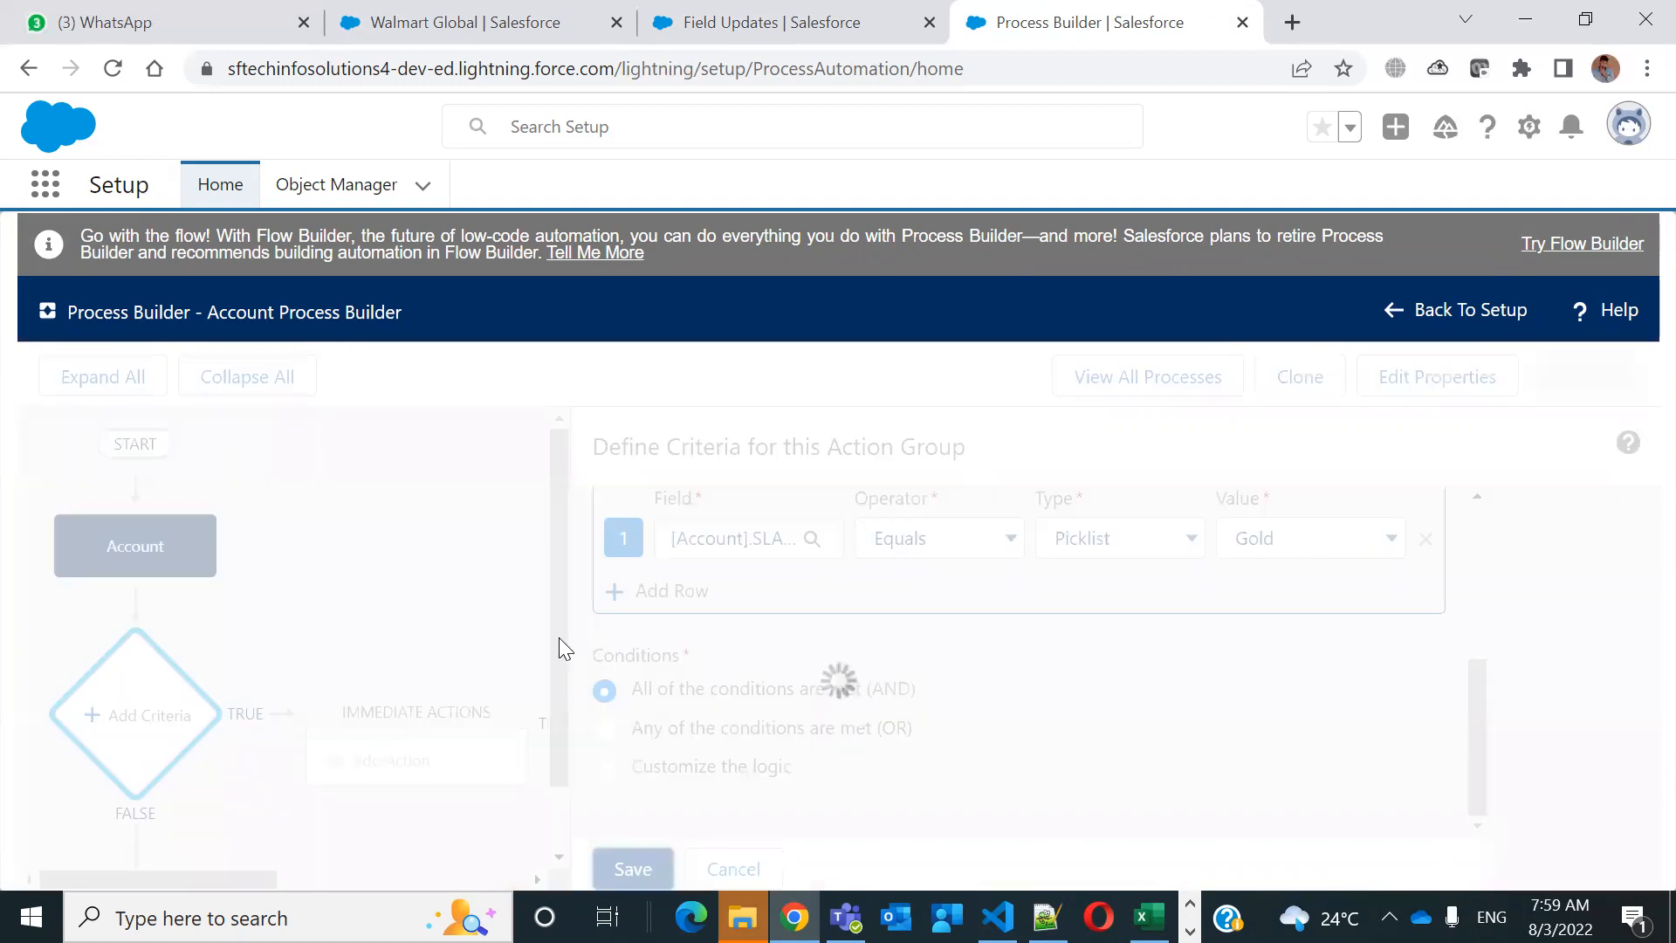
scroll(588, 614, "down", 3)
scroll(588, 613, "up", 3)
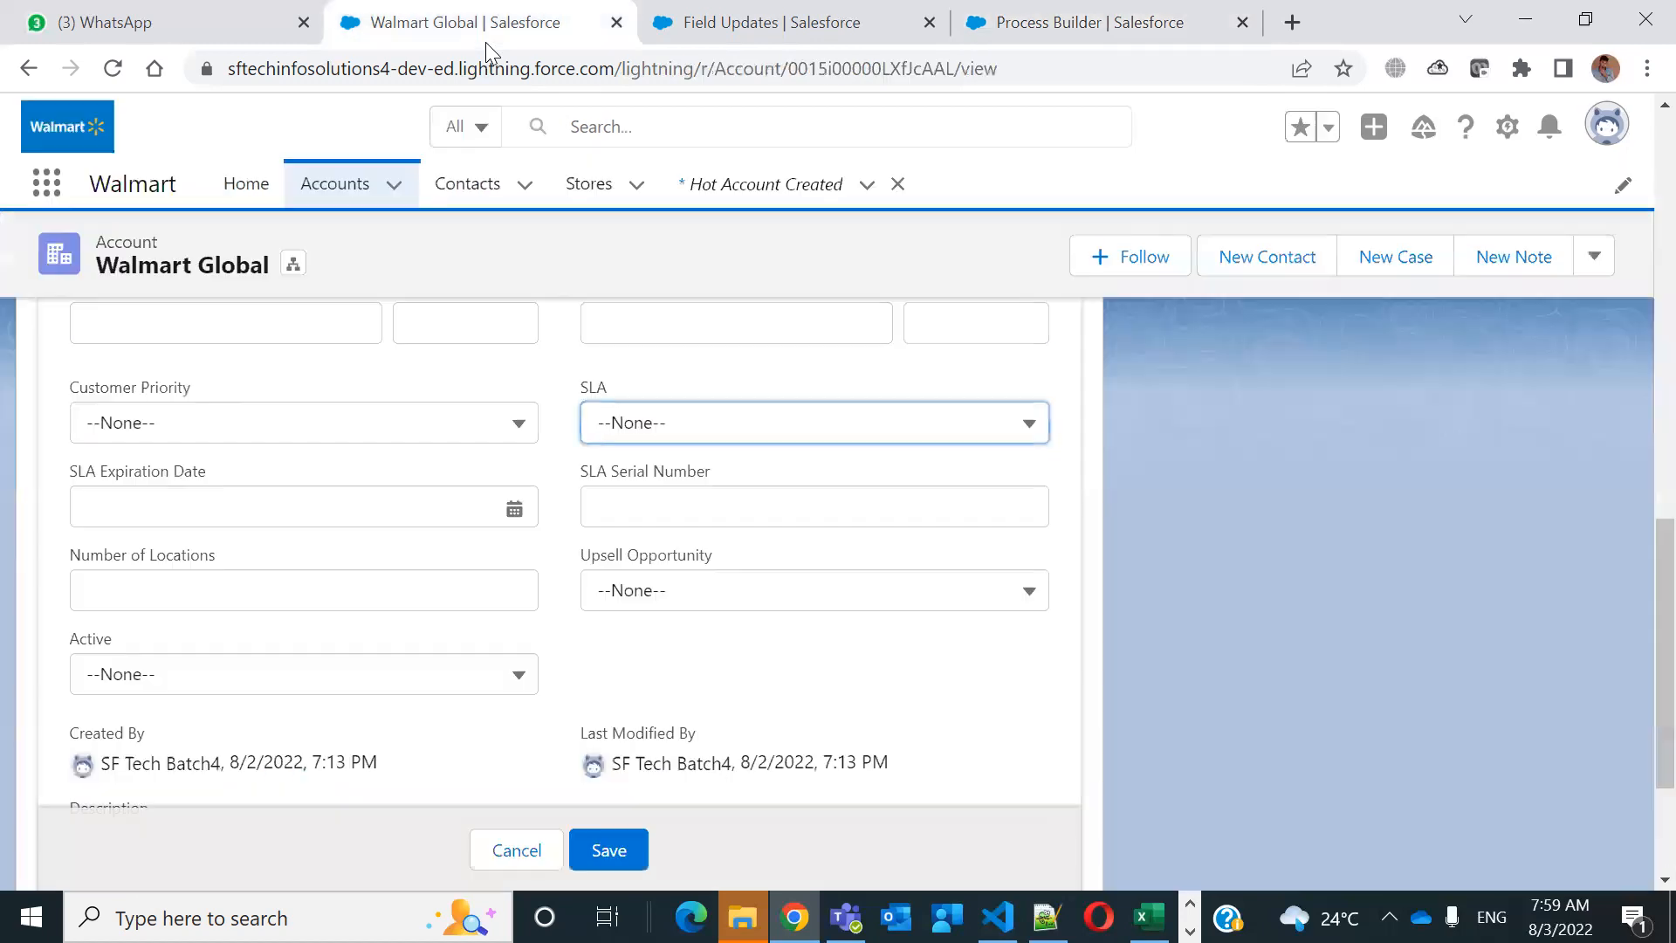
left_click(486, 40)
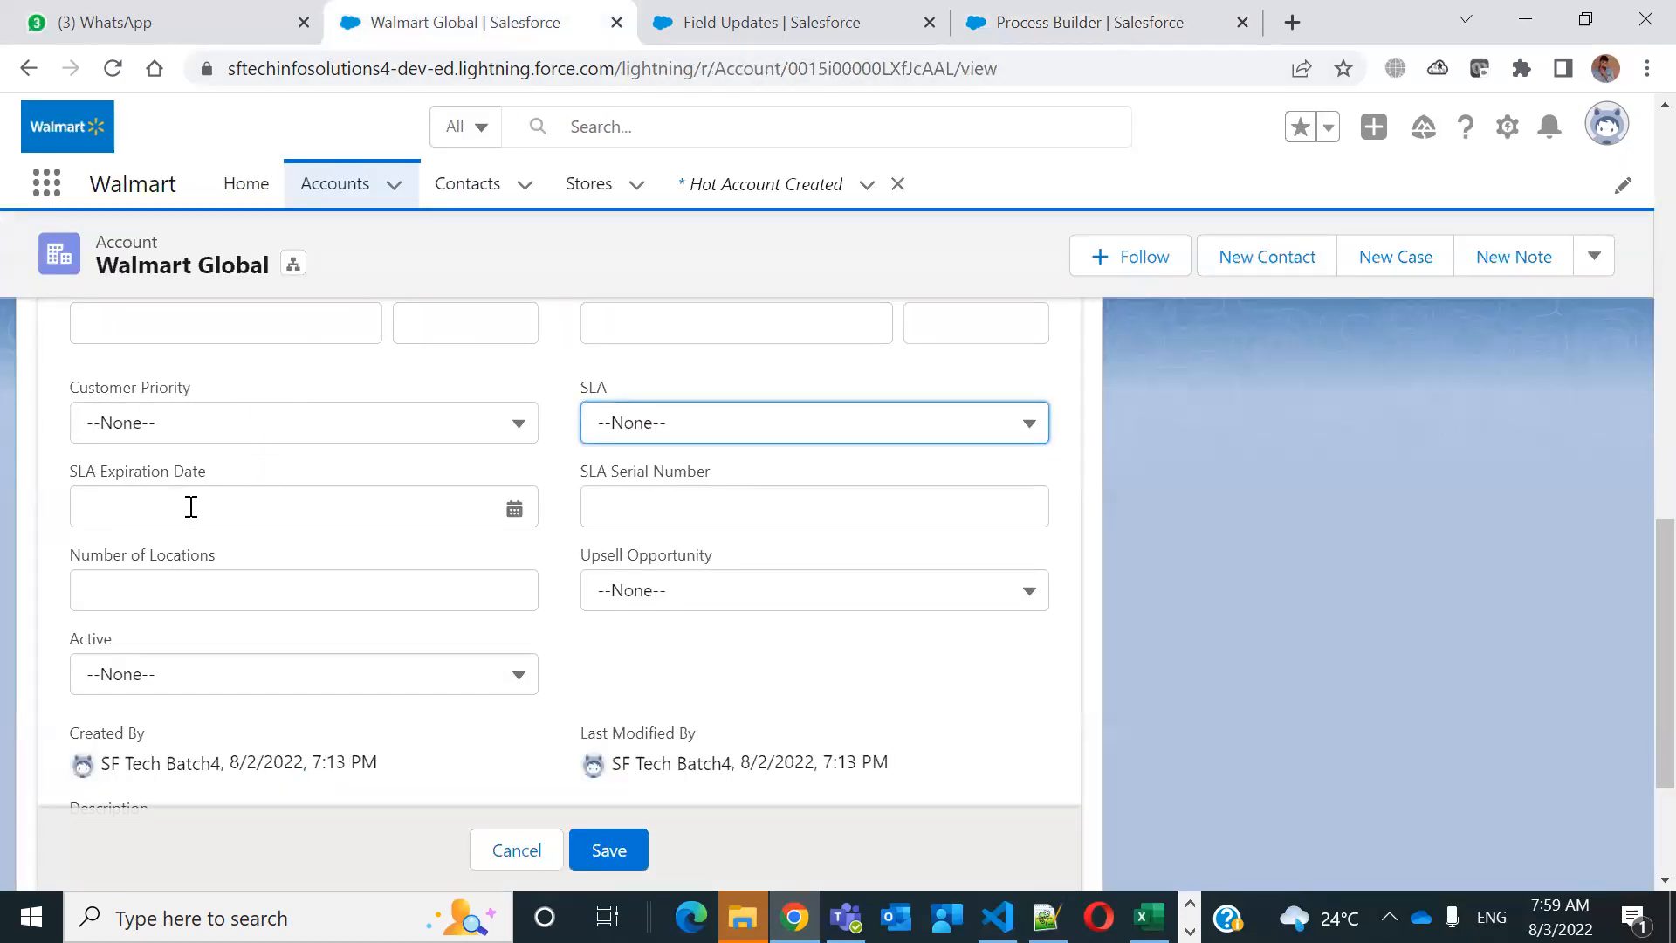
left_click(665, 42)
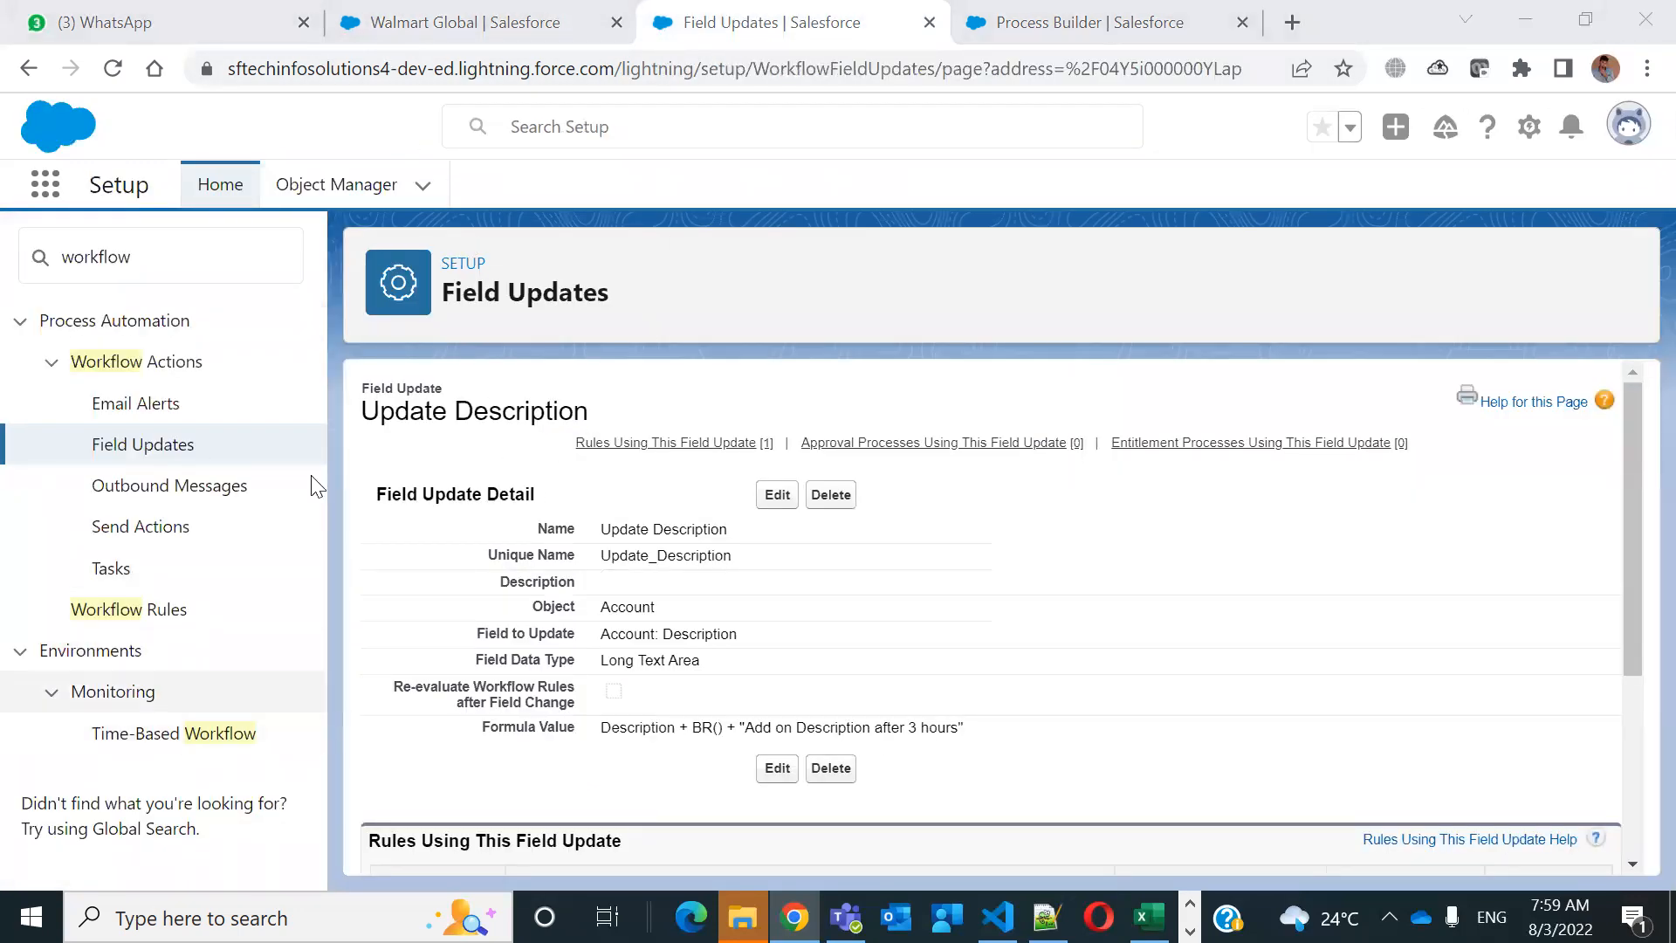
Start an immediate action for the Gold SLA criteria and examine the action types offered
left_click(1102, 26)
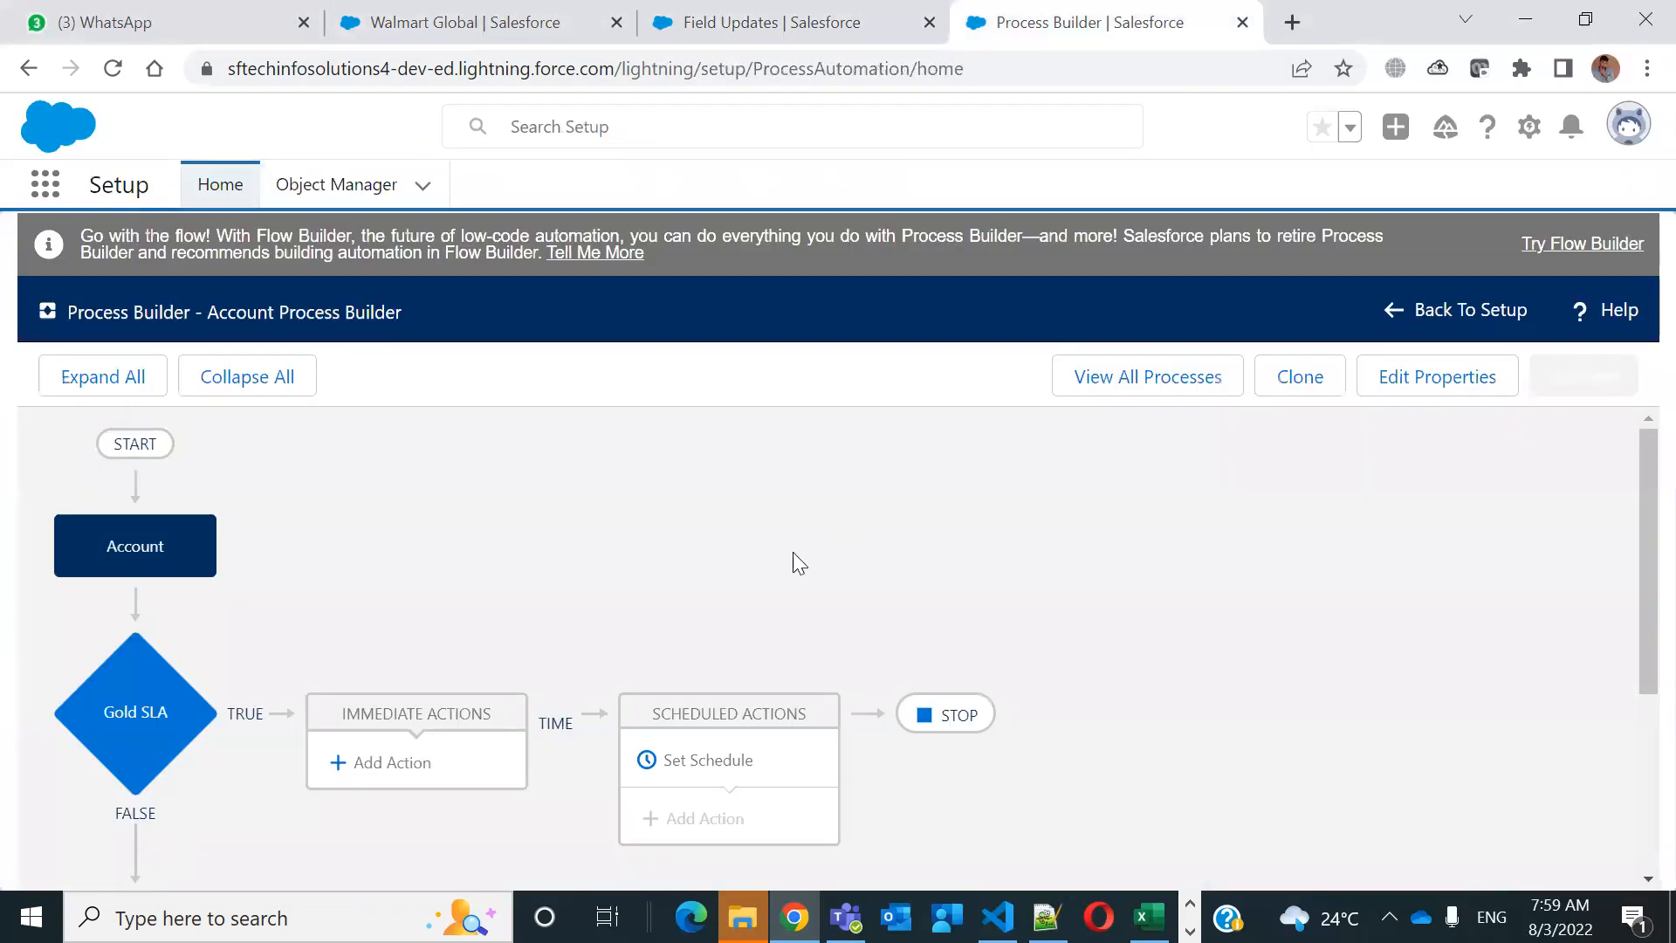
left_click(391, 765)
left_click(876, 559)
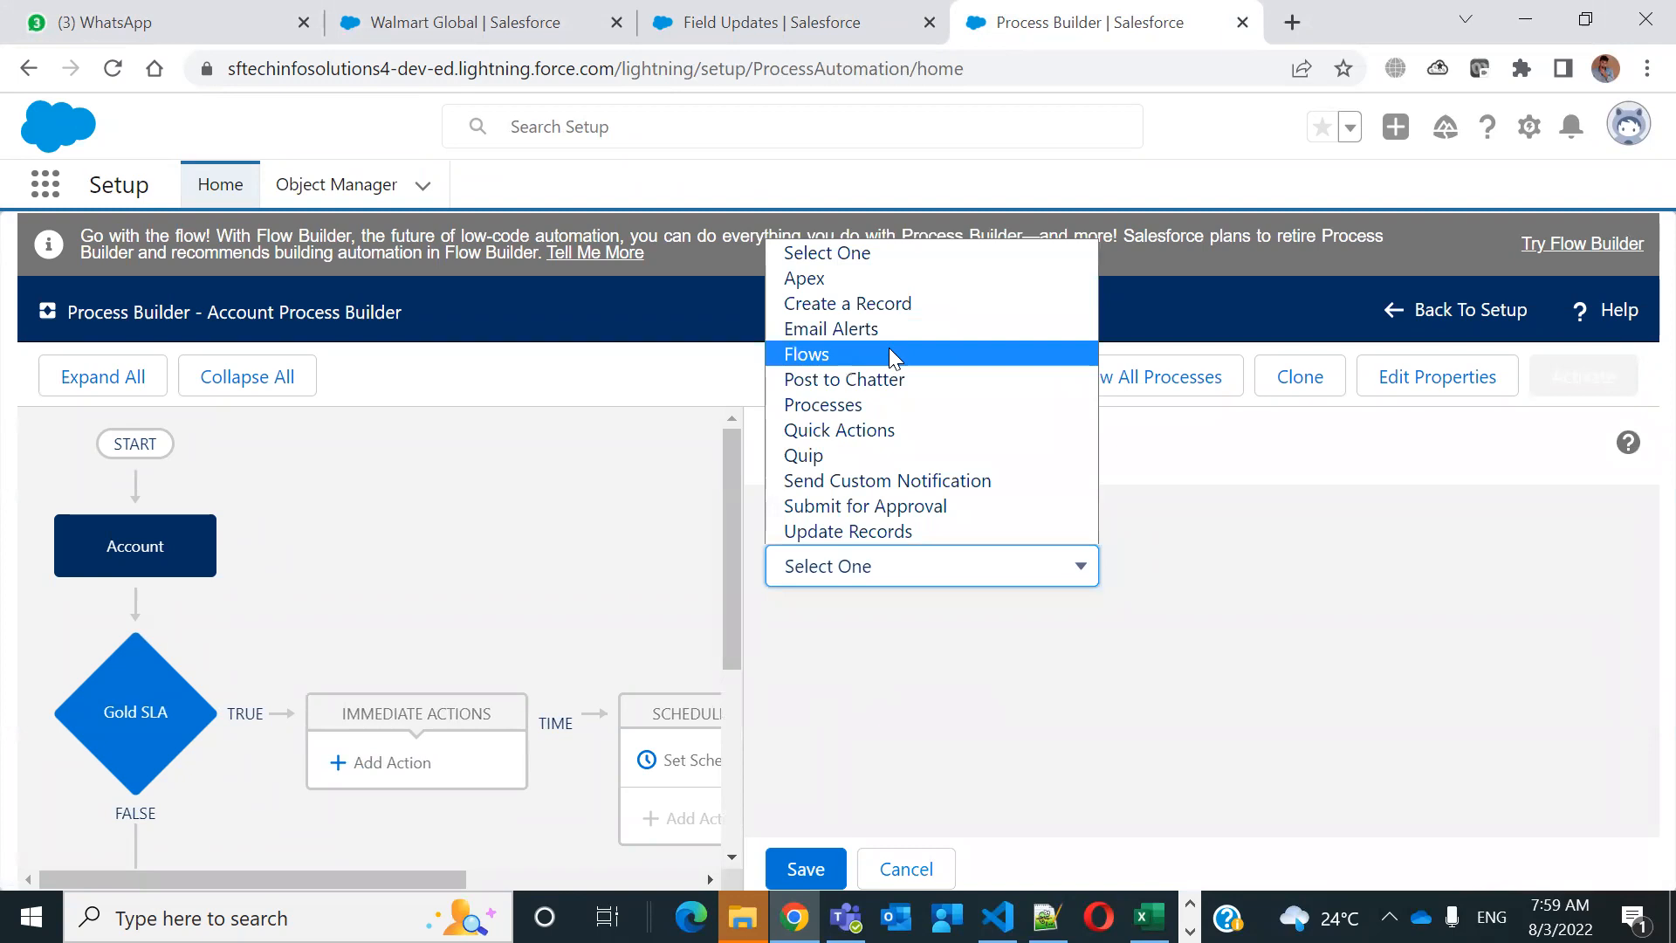
Switch to the Excel comparison sheet and append "9. call flows" as a new line to the actions in cell D3
left_click(1047, 916)
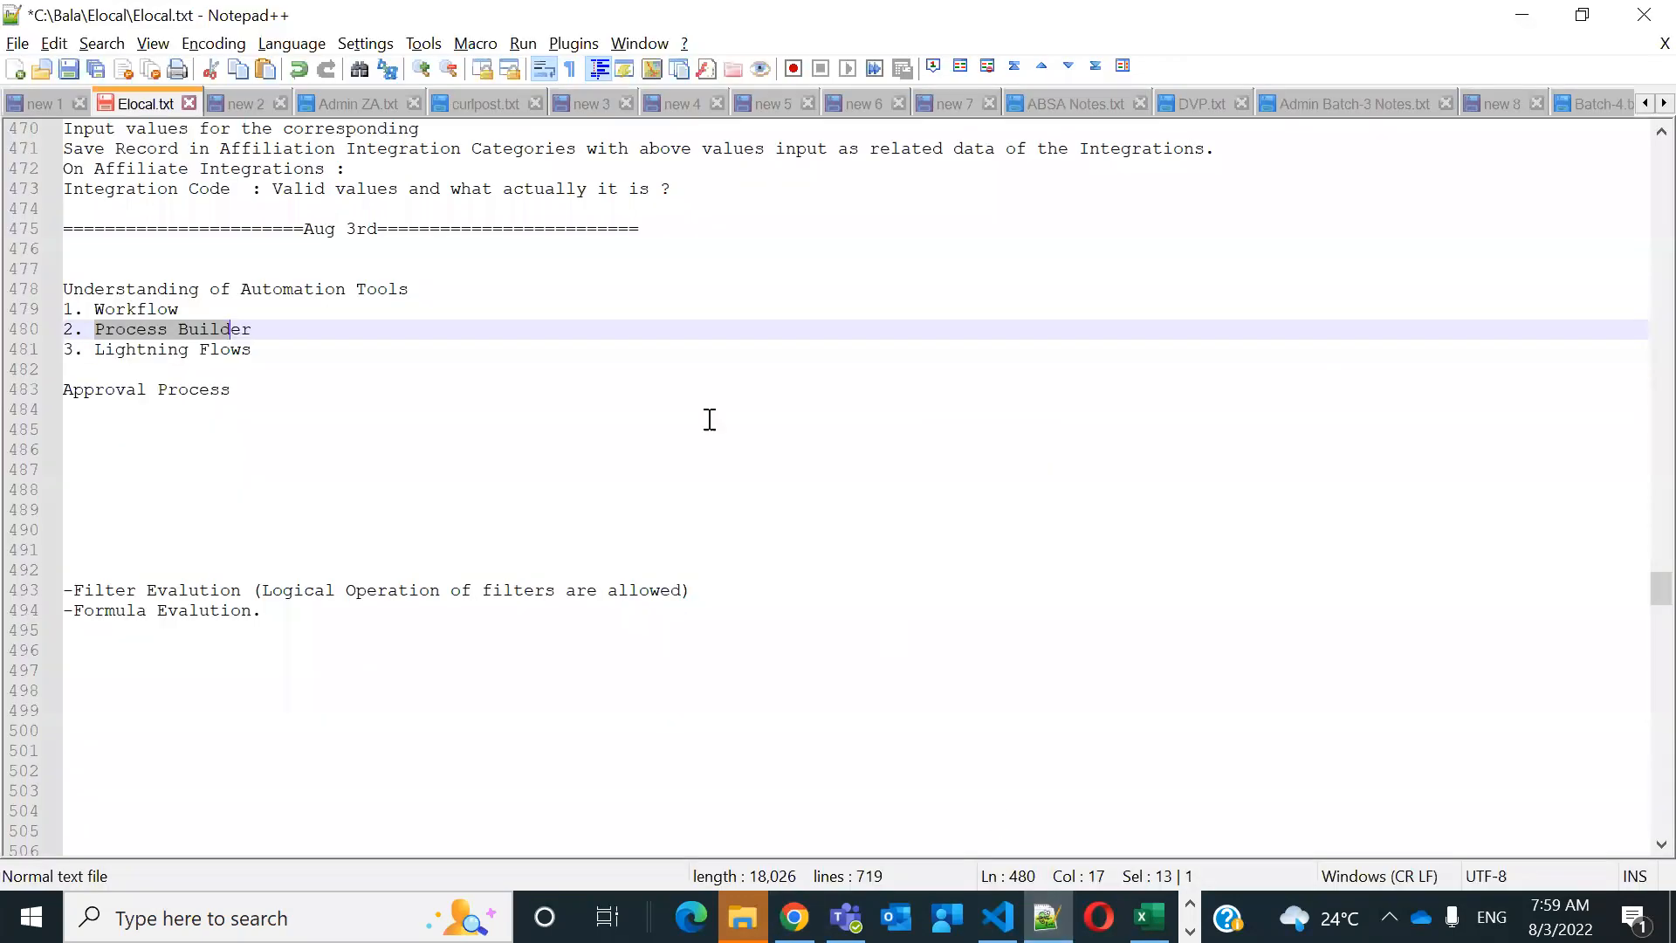
left_click(1149, 916)
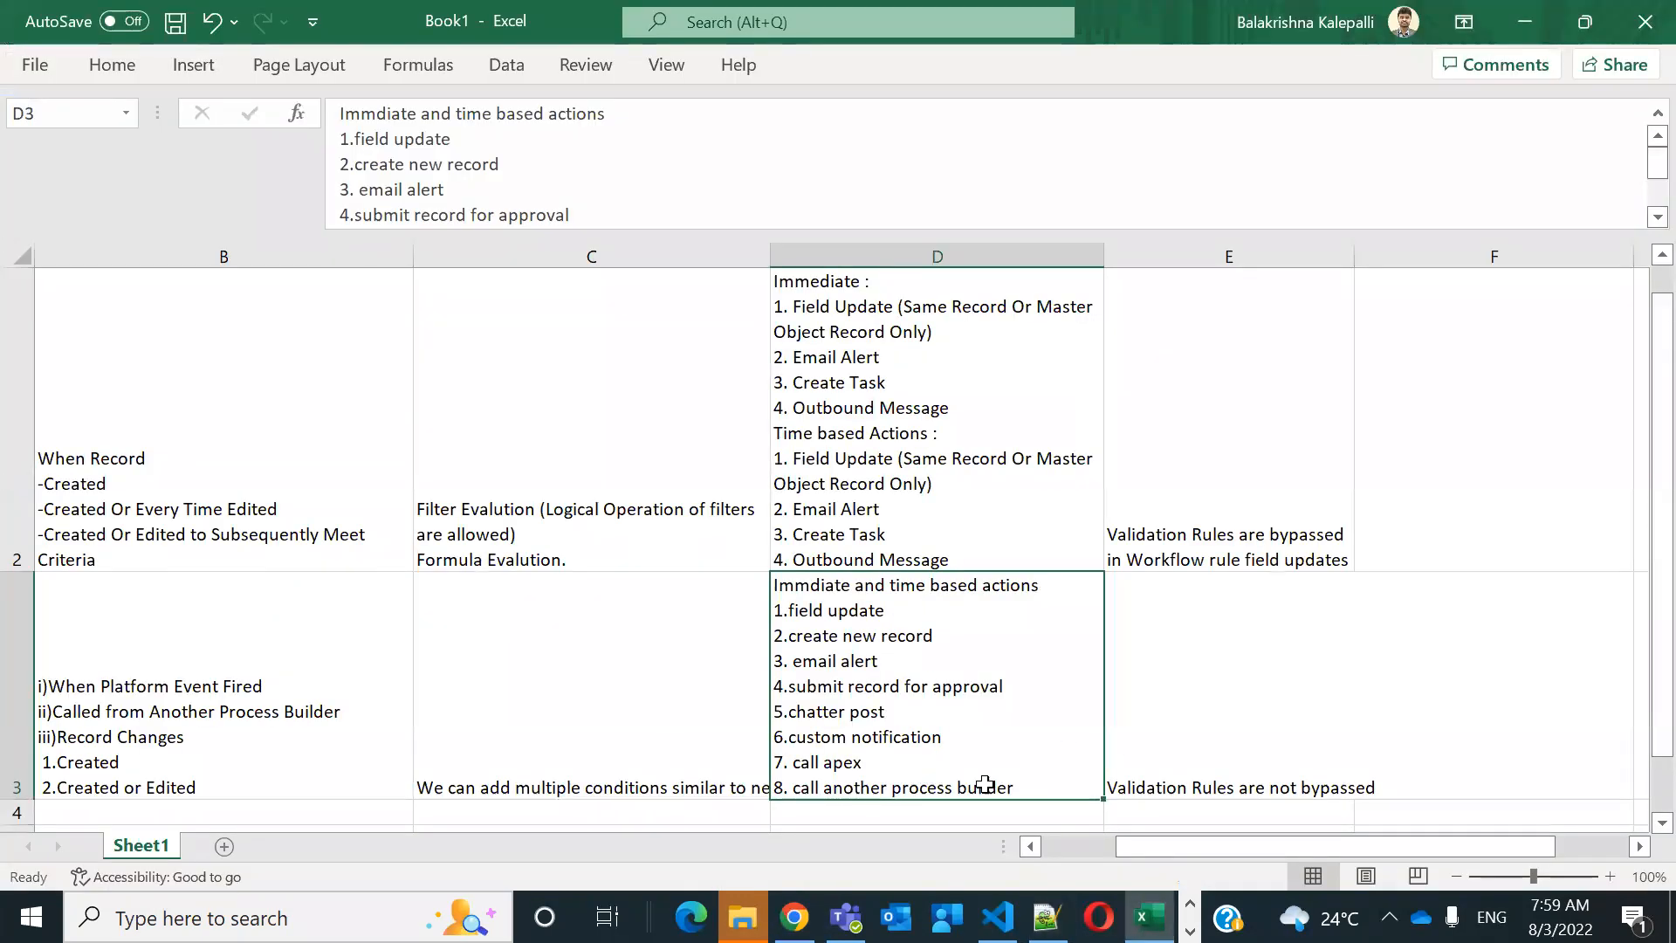
double_click(1023, 788)
type("=")
key("alt+Return")
type("9")
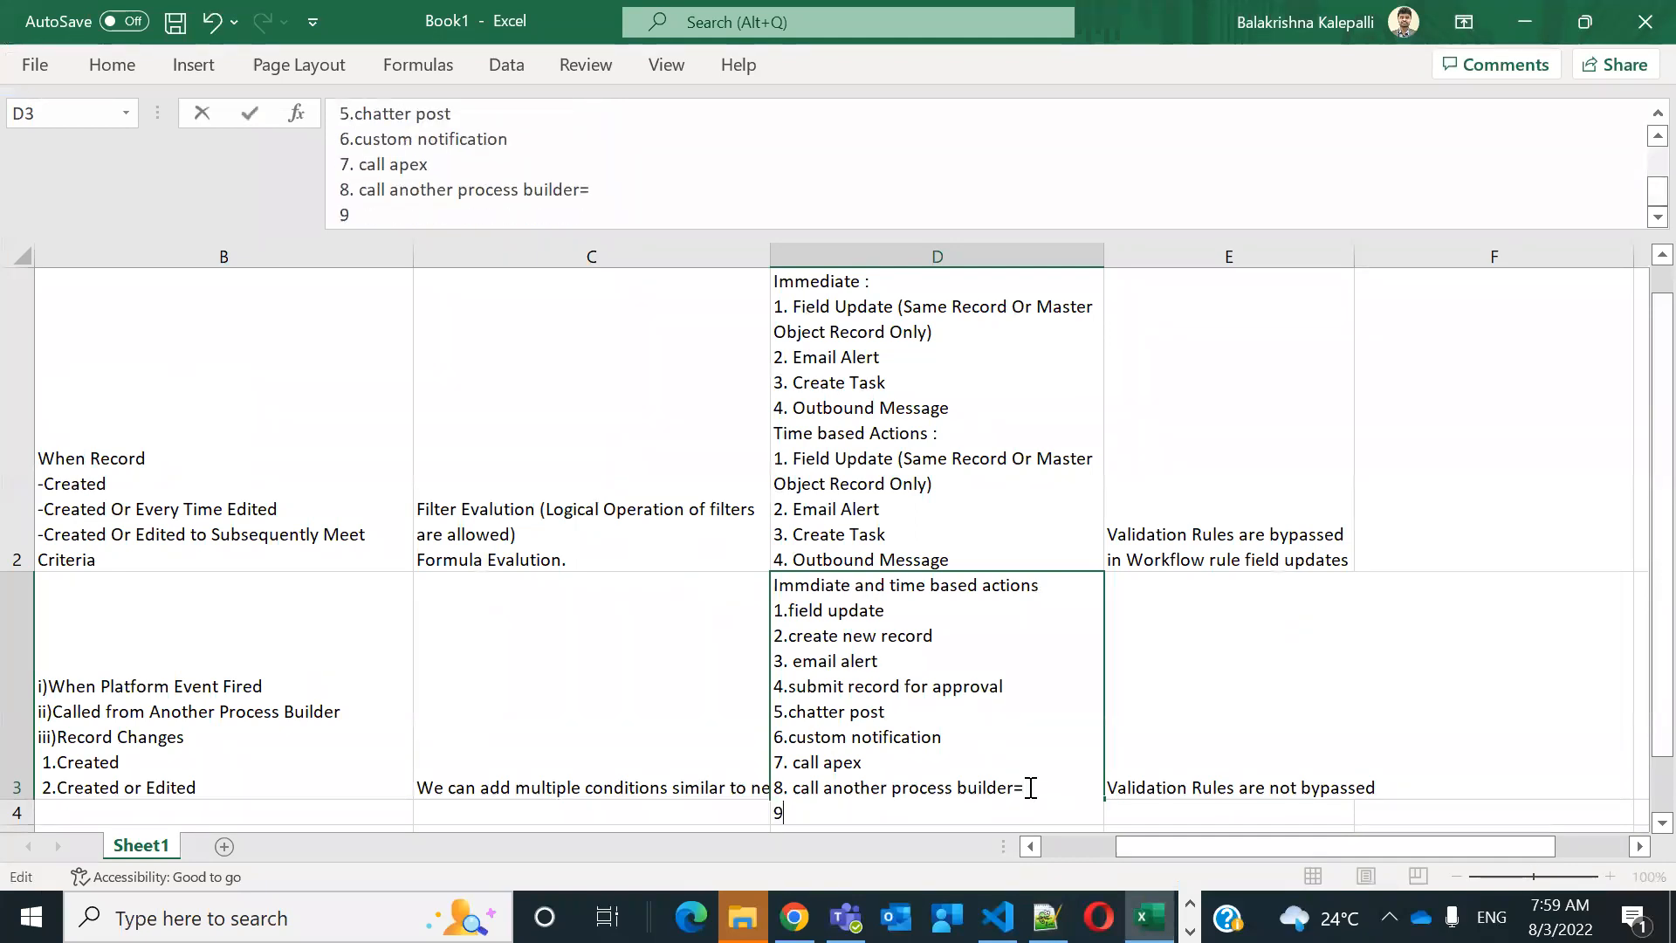
type(".ca")
key("BackSpace")
key("BackSpace")
type("call flows")
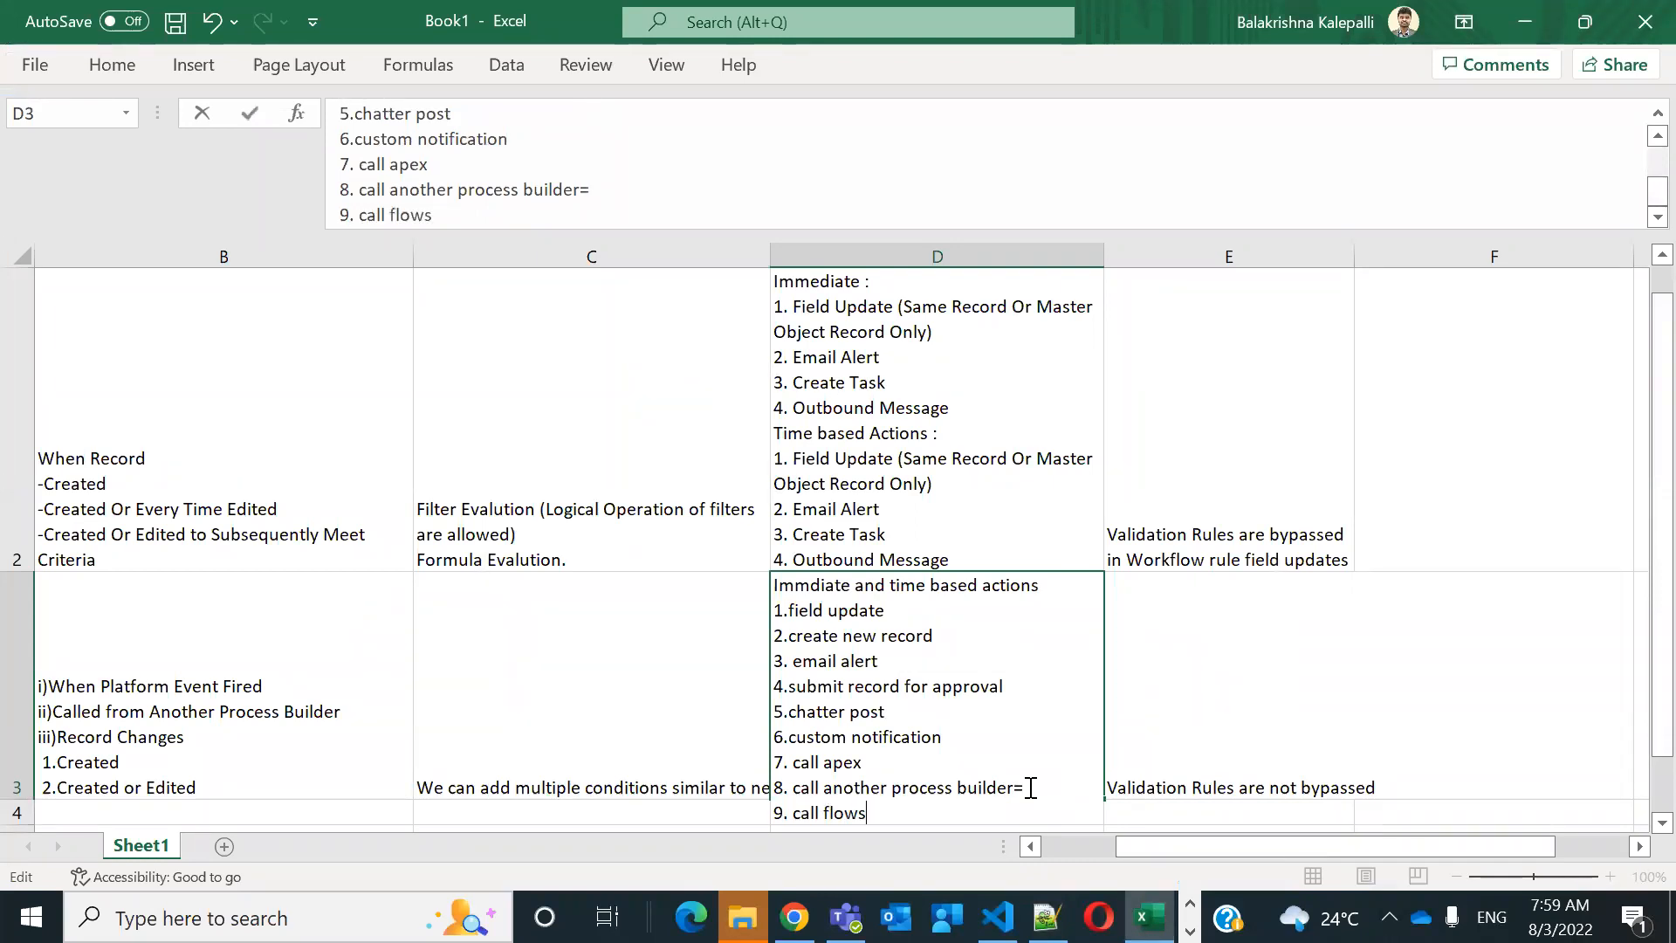
Switch back to Process Builder in the browser and examine the action type choices for the new immediate action
key("alt+Tab")
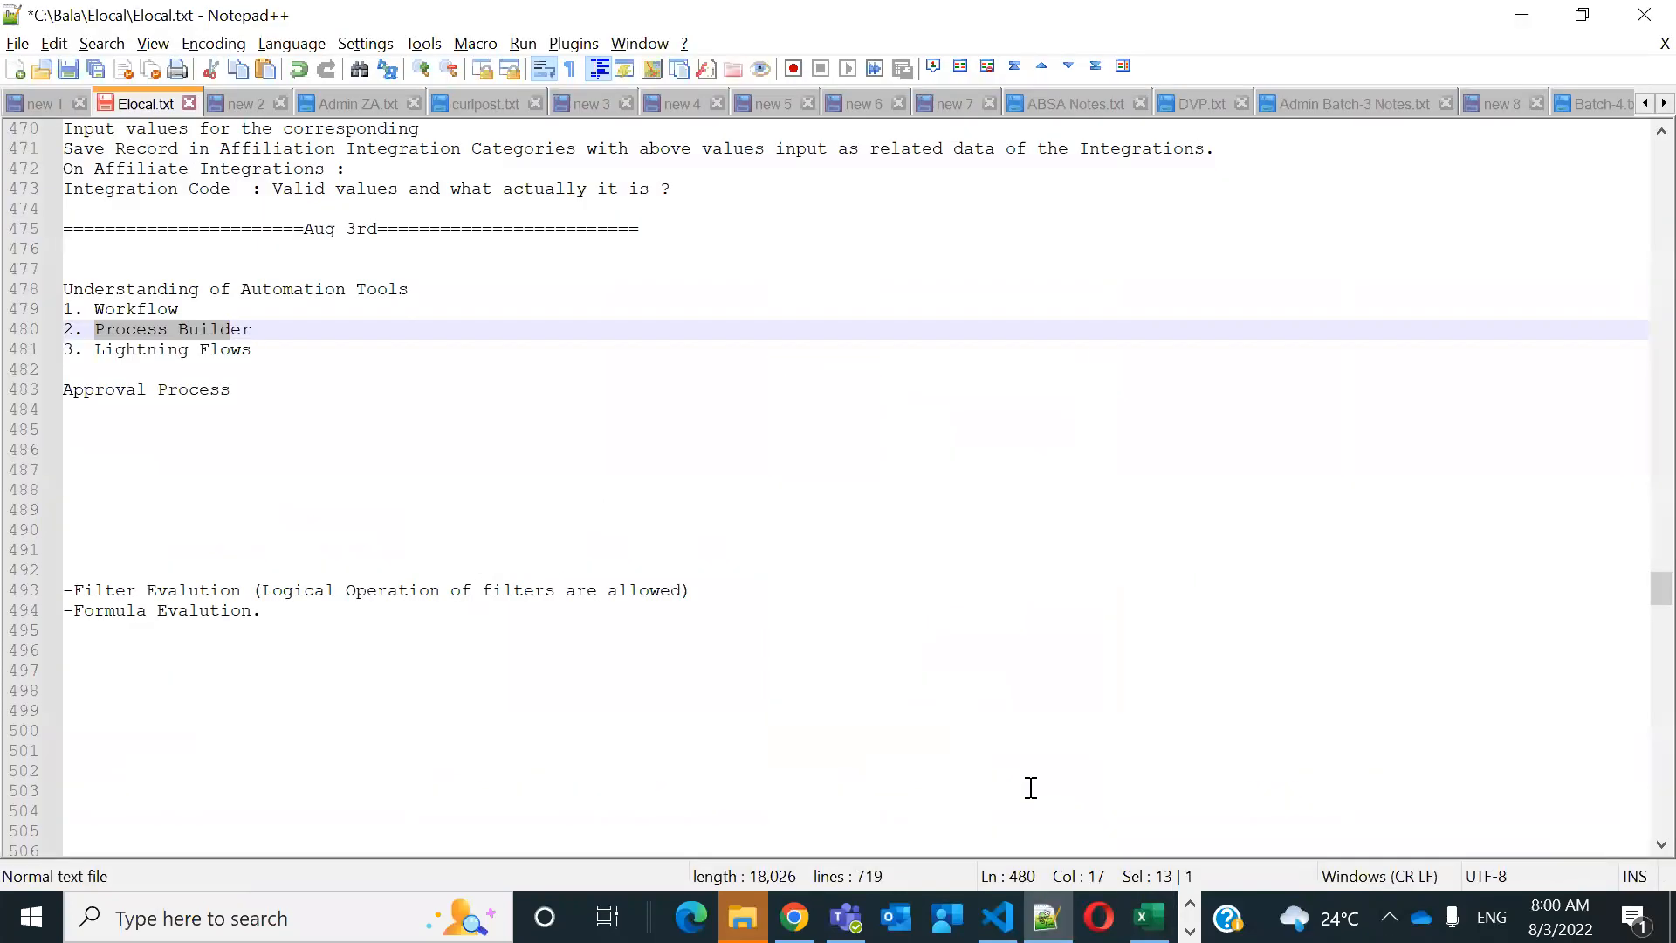
key("alt+Tab")
key("alt+Tab")
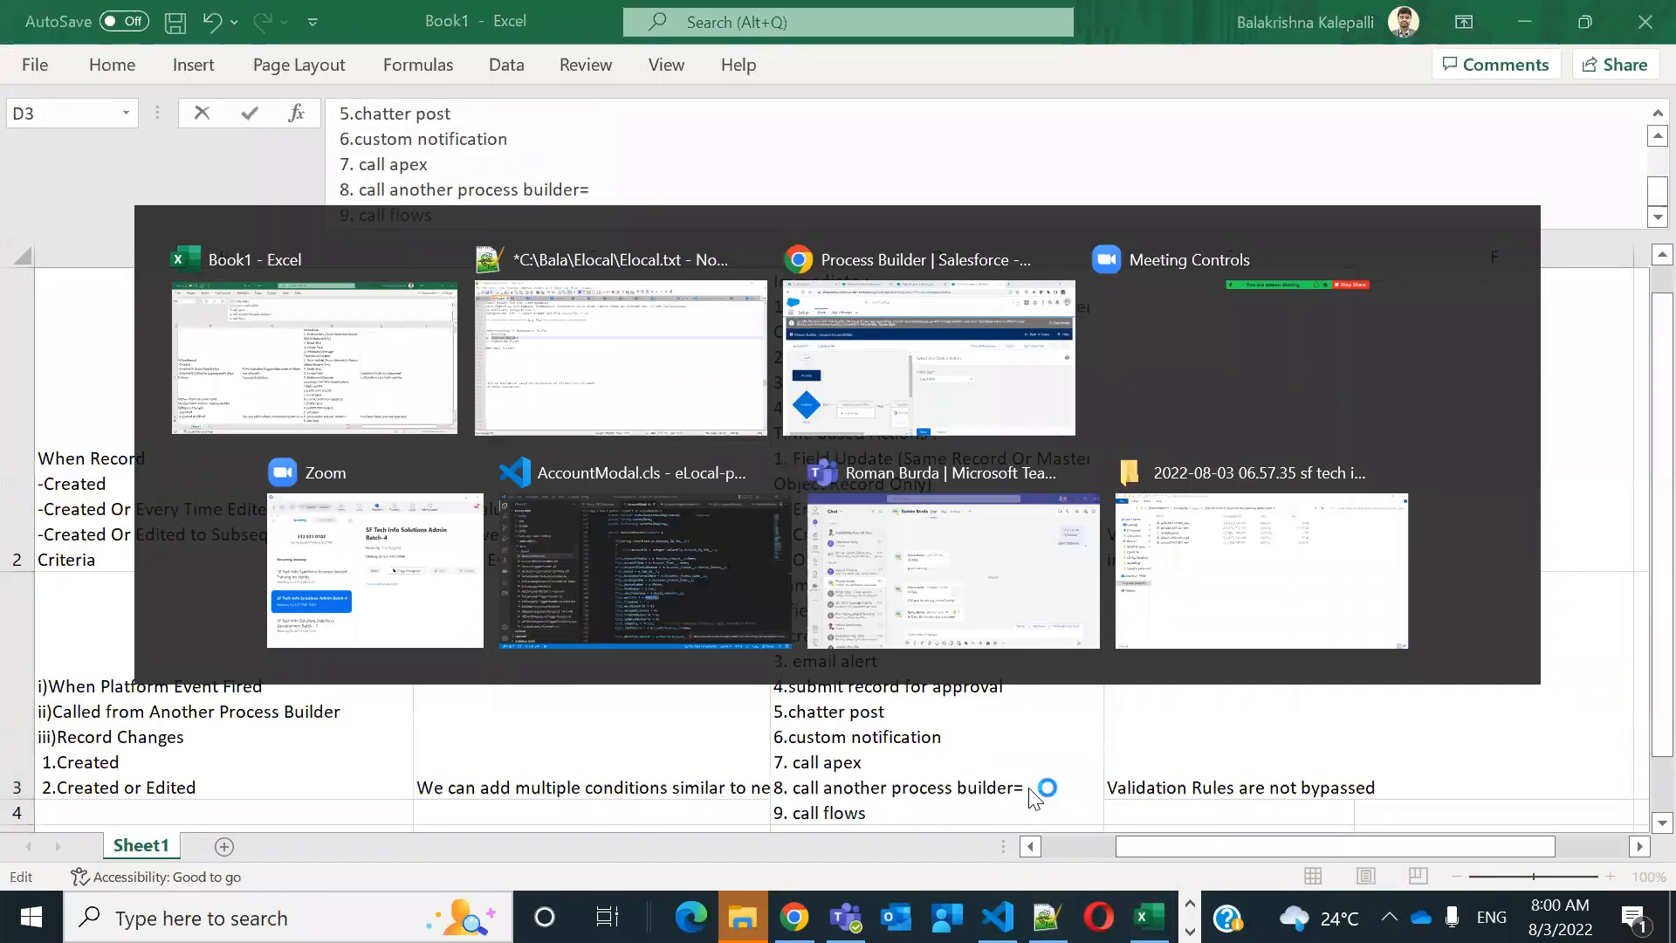
key("alt+Tab")
left_click(919, 567)
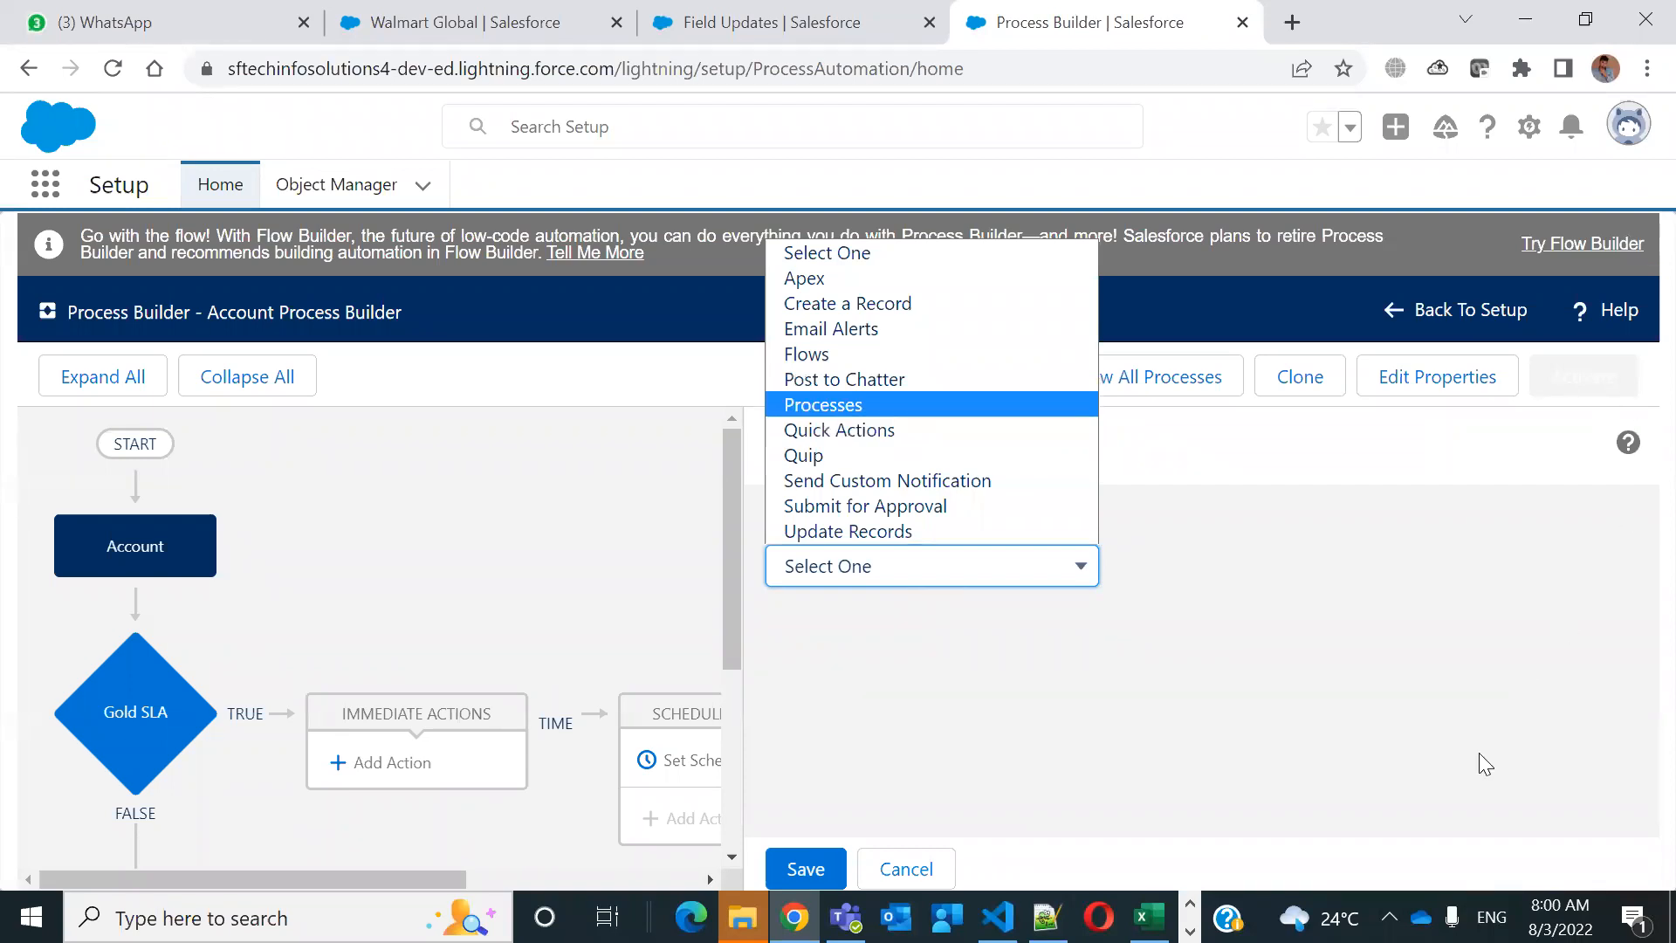
Return to Excel and add the lines "10. Quick actions" and "11. Quip" to the actions in cell D3
left_click(1150, 916)
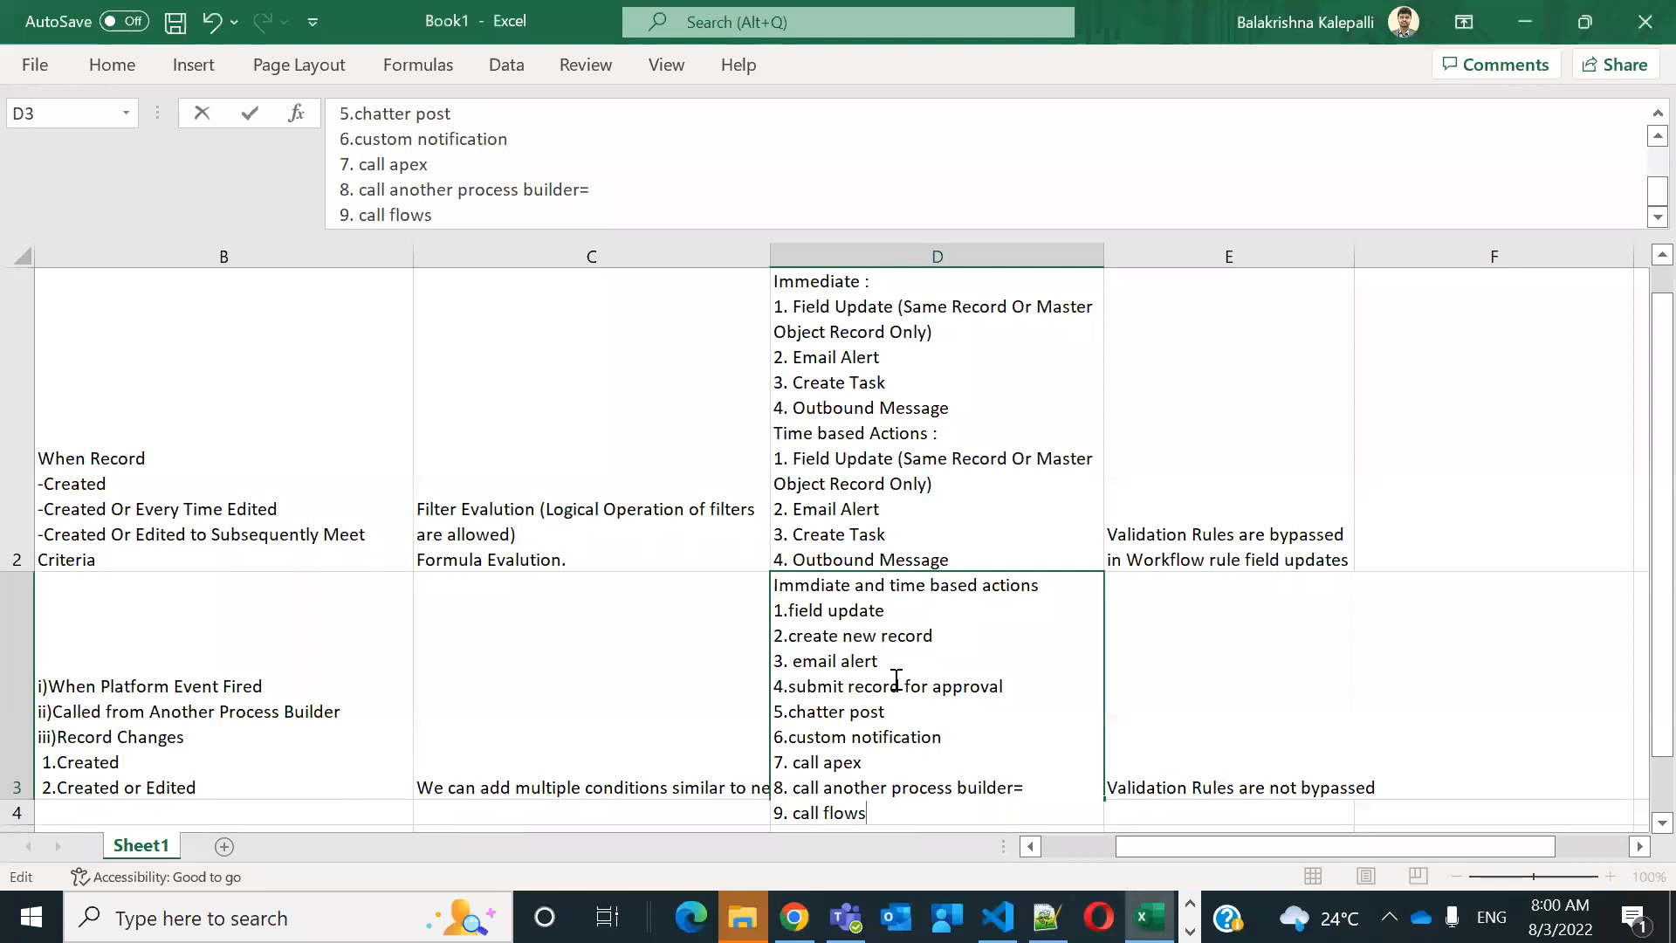
key("alt+Return")
type("10")
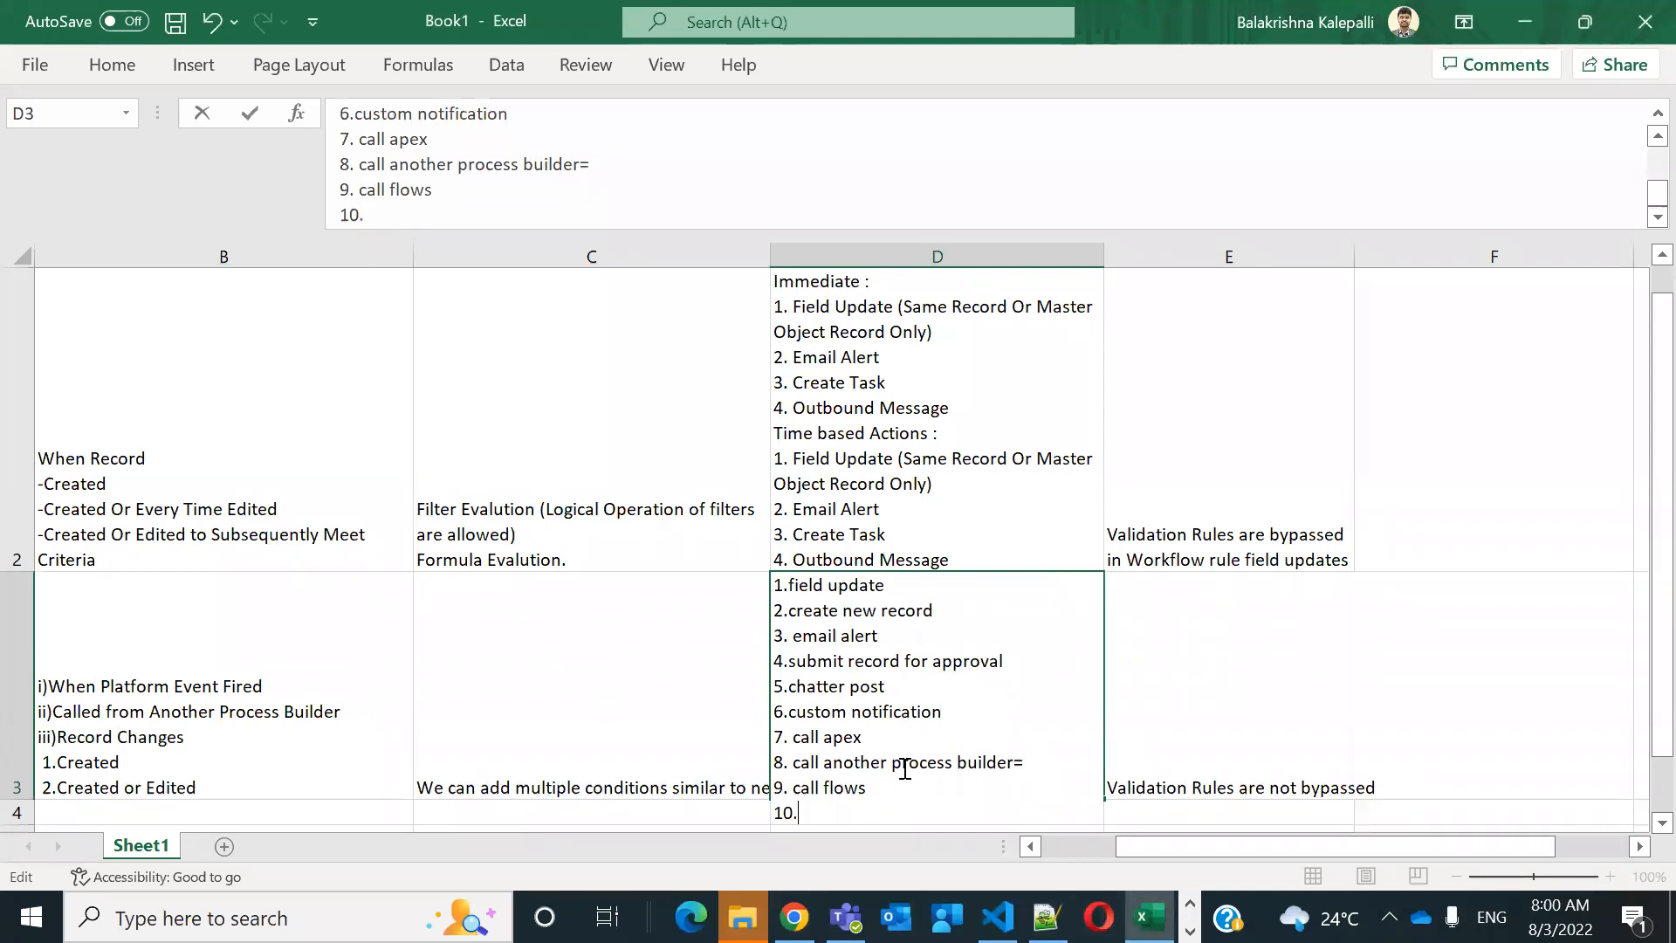
type(". Qui")
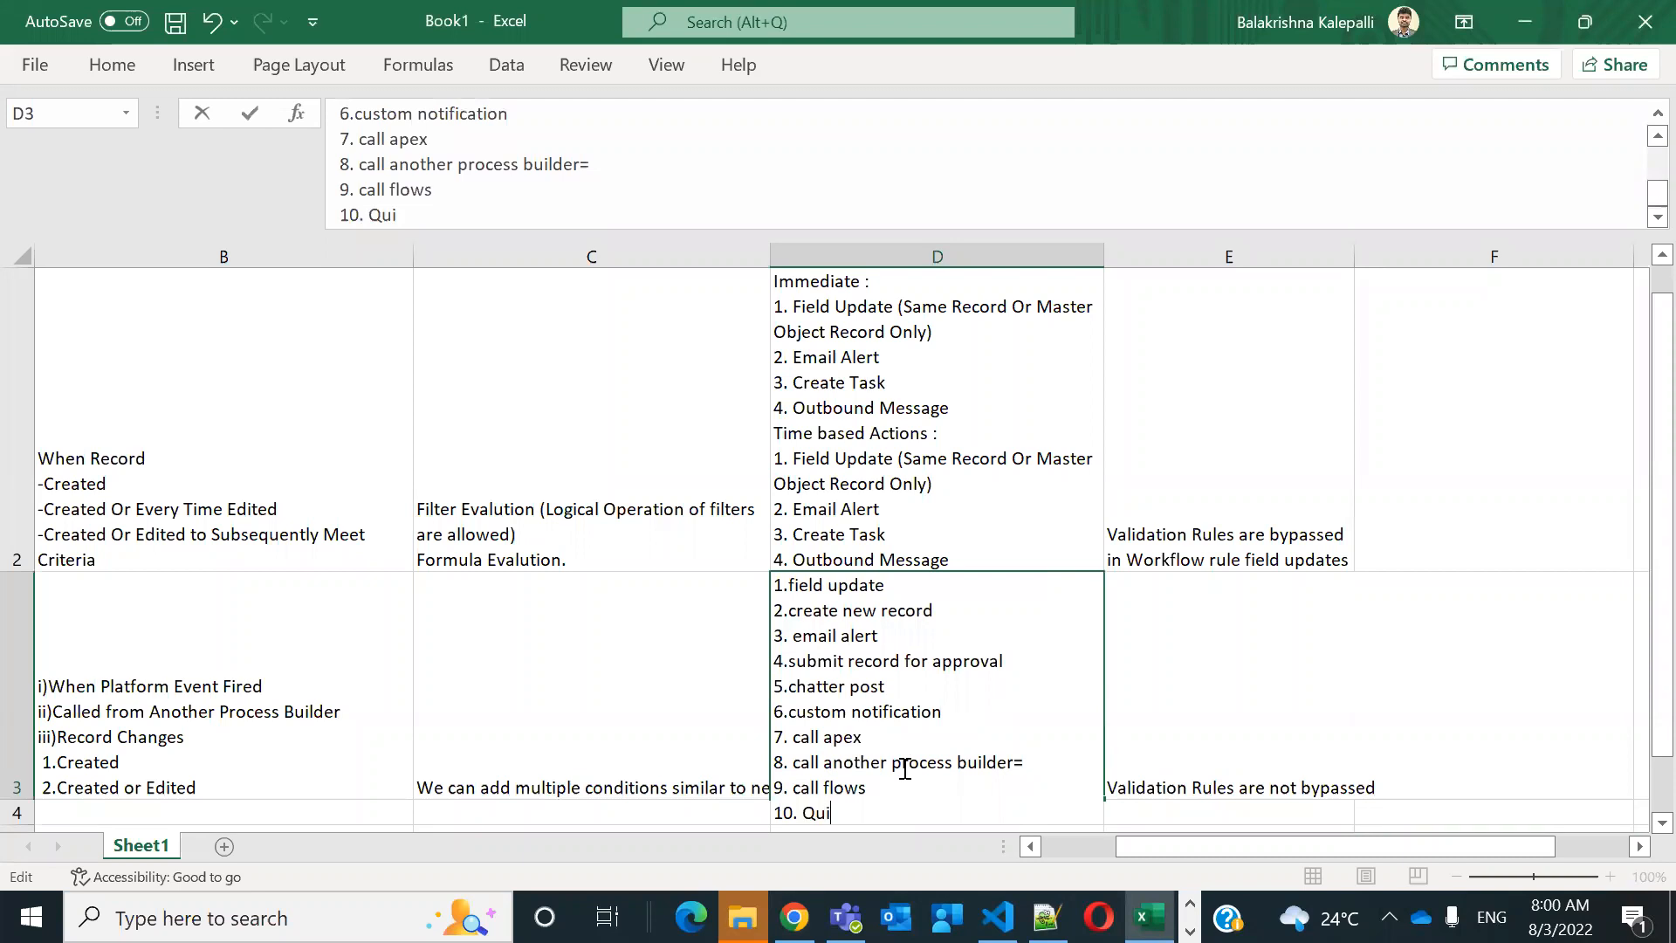
type("ck actions")
key("alt+Return")
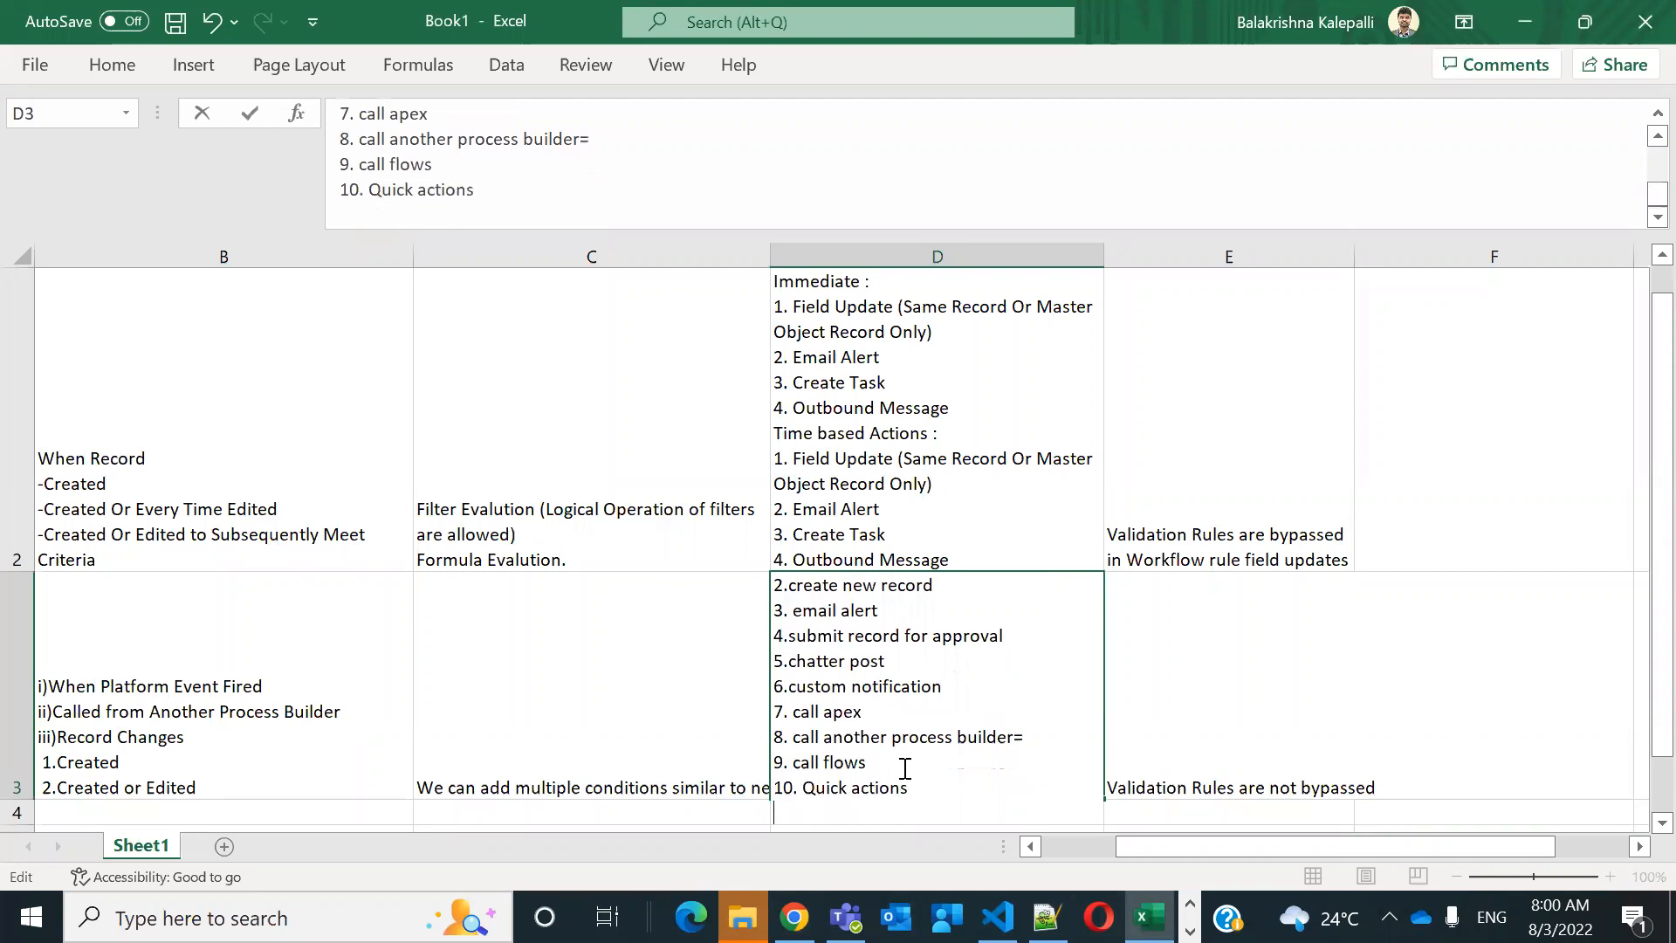
type("11. Quip")
key("Return")
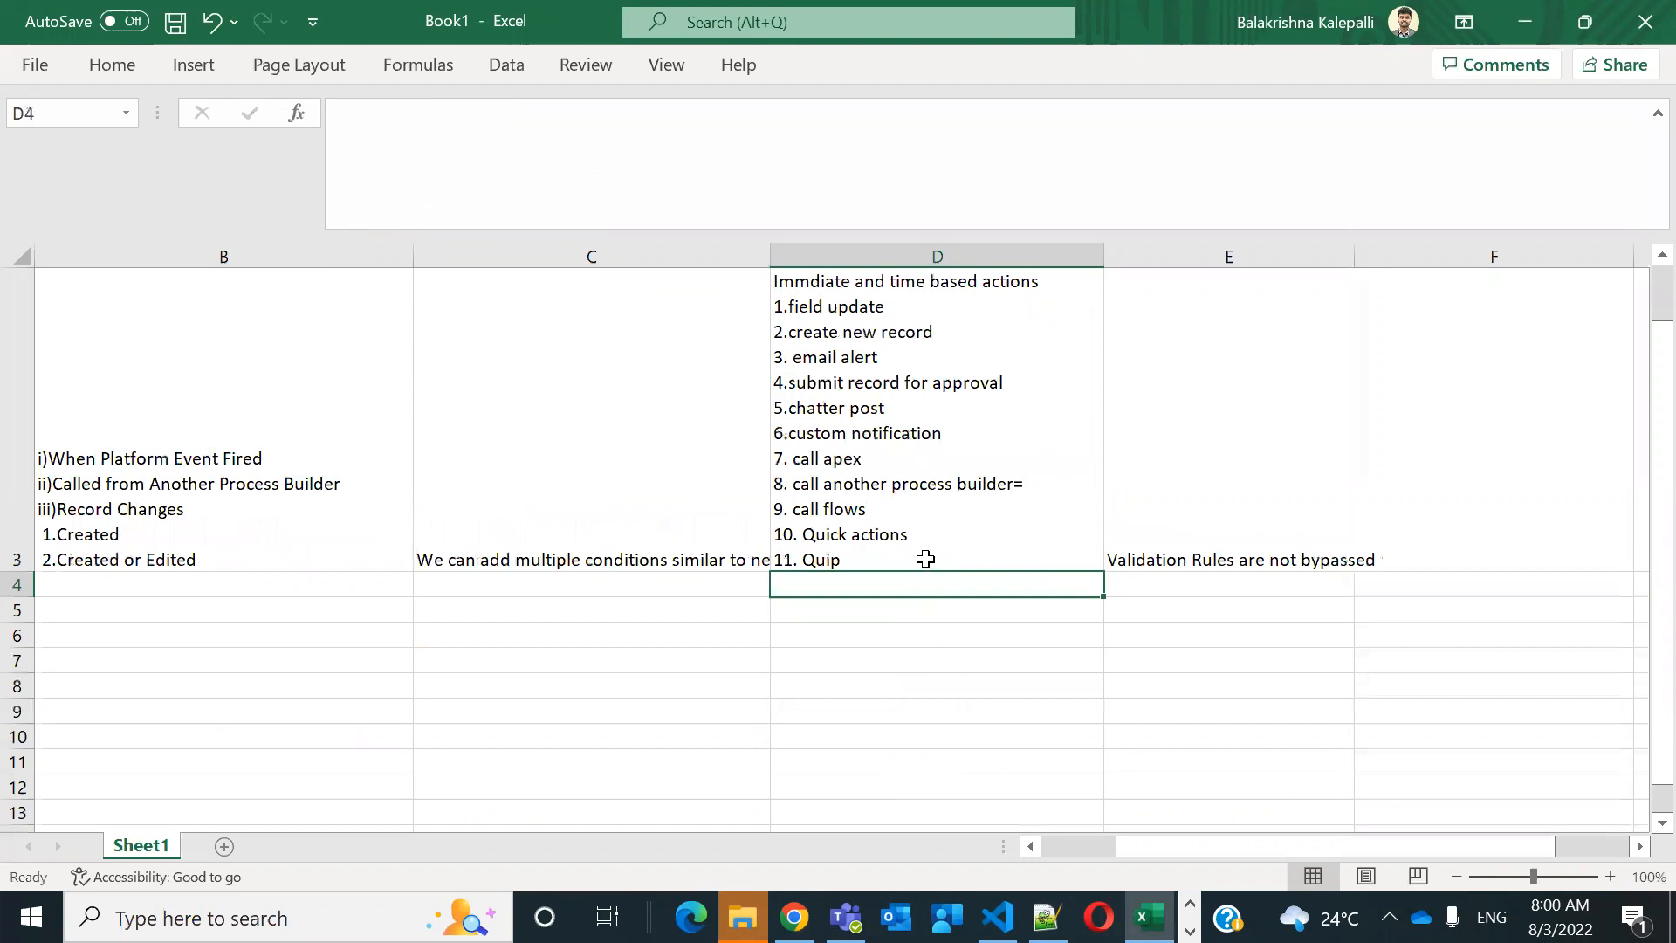
left_click(995, 451)
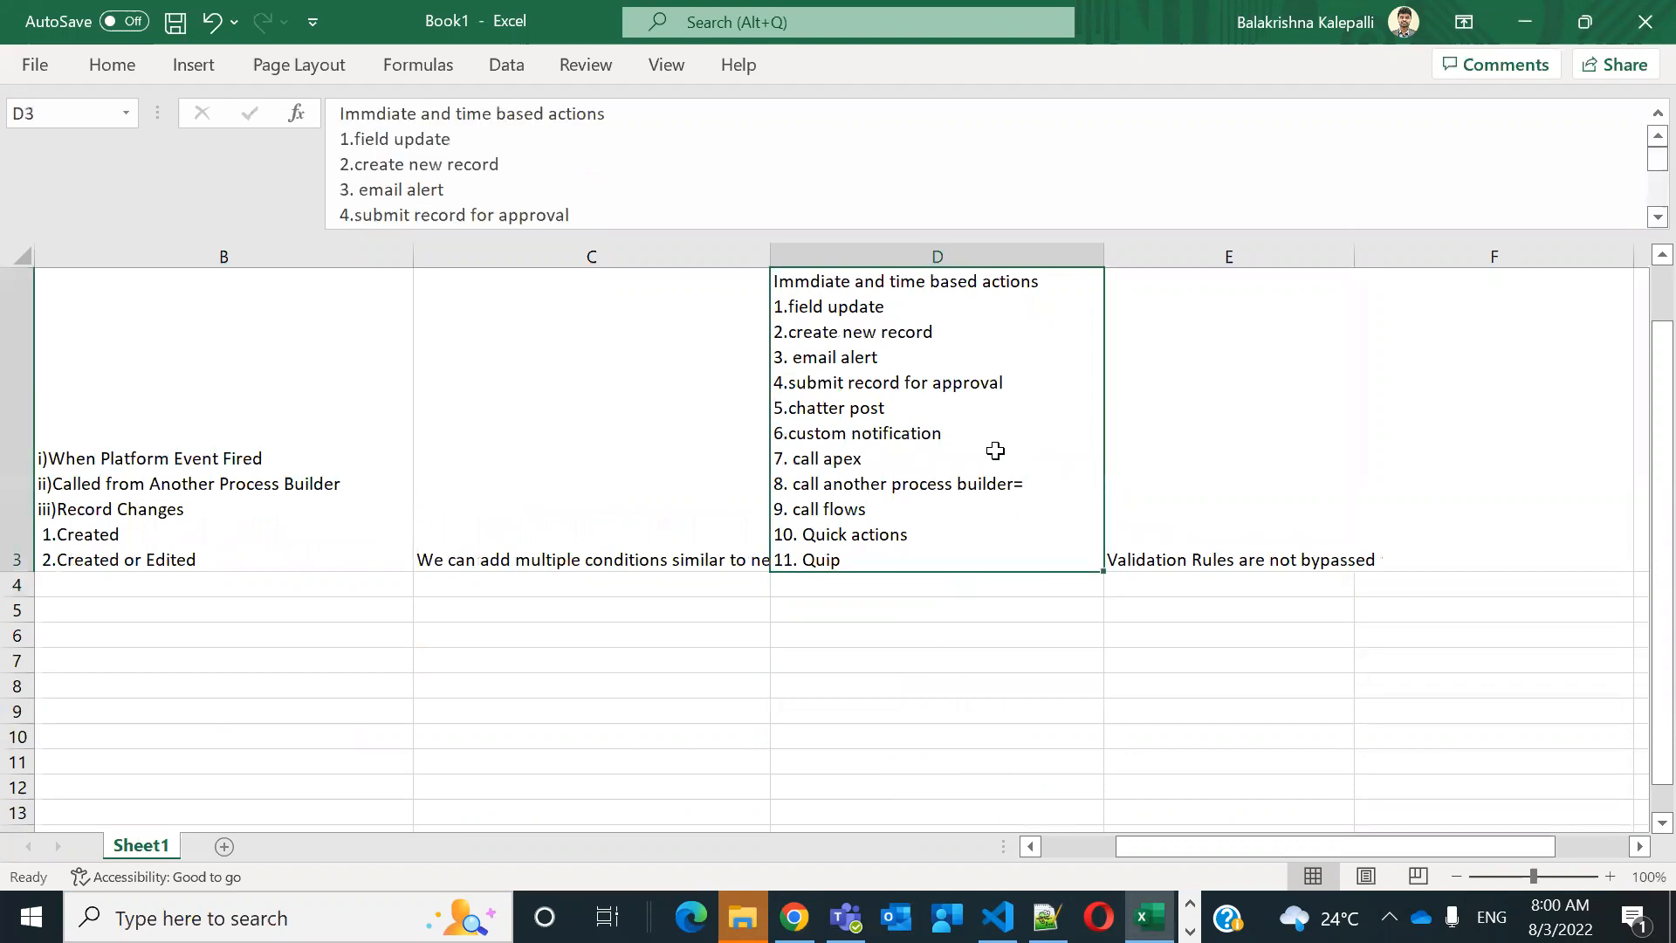
Switch to Process Builder in Chrome and set the new action's type to Update Records
key("alt+Tab")
key("alt+Tab")
key("alt+Tab")
left_click(991, 568)
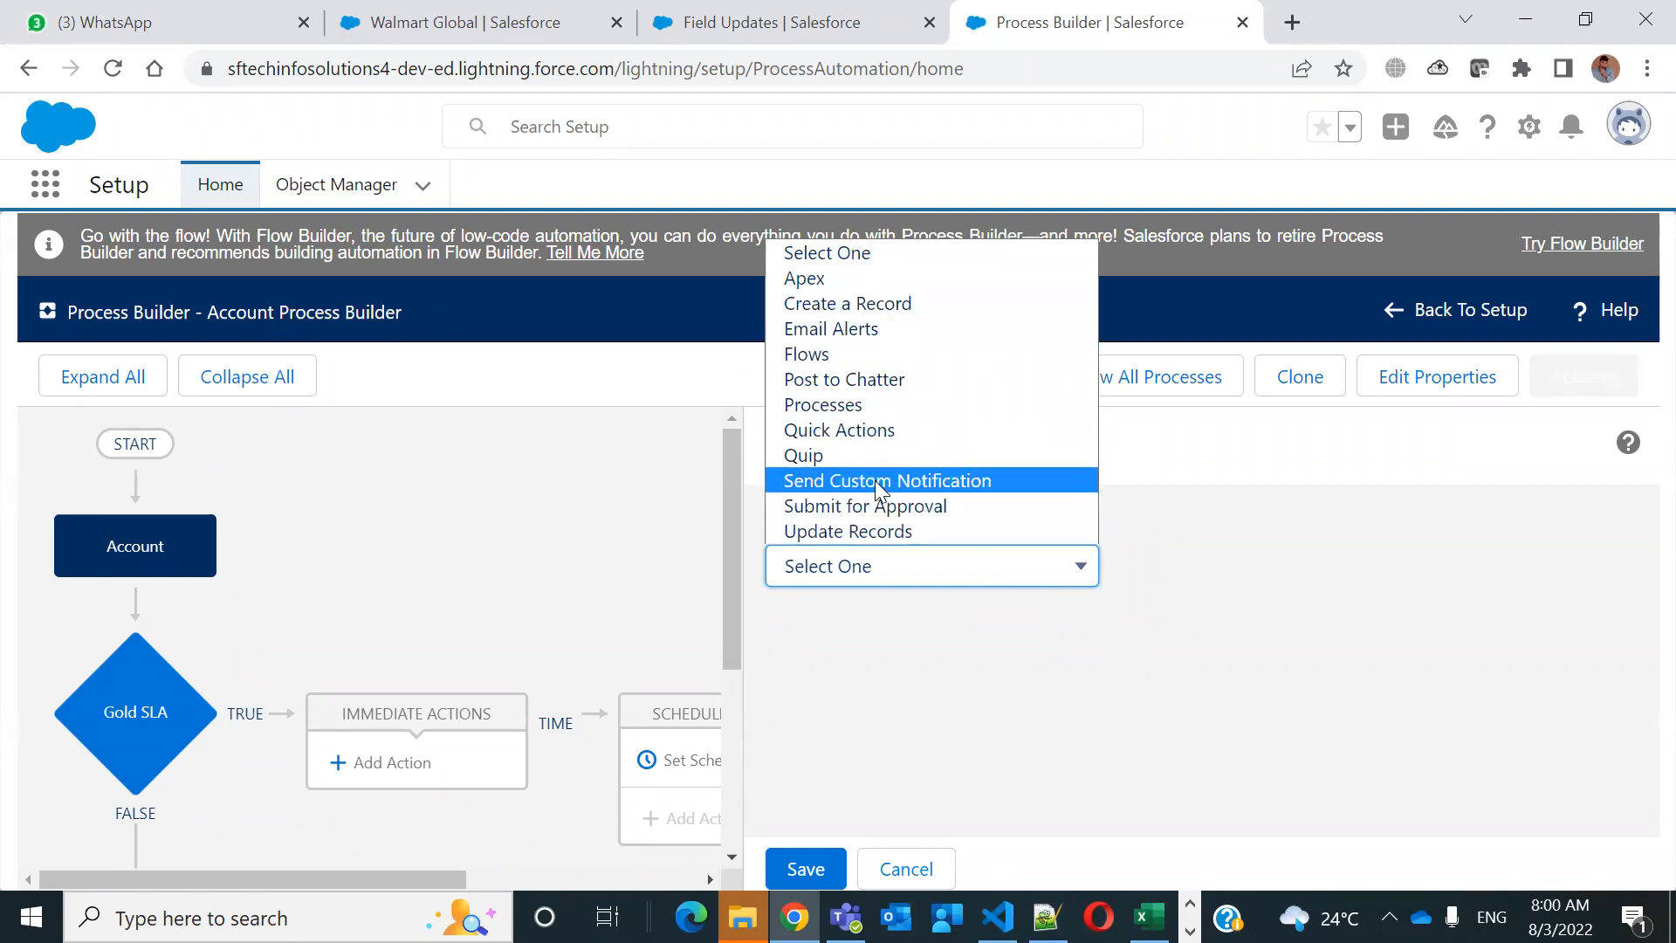
left_click(875, 531)
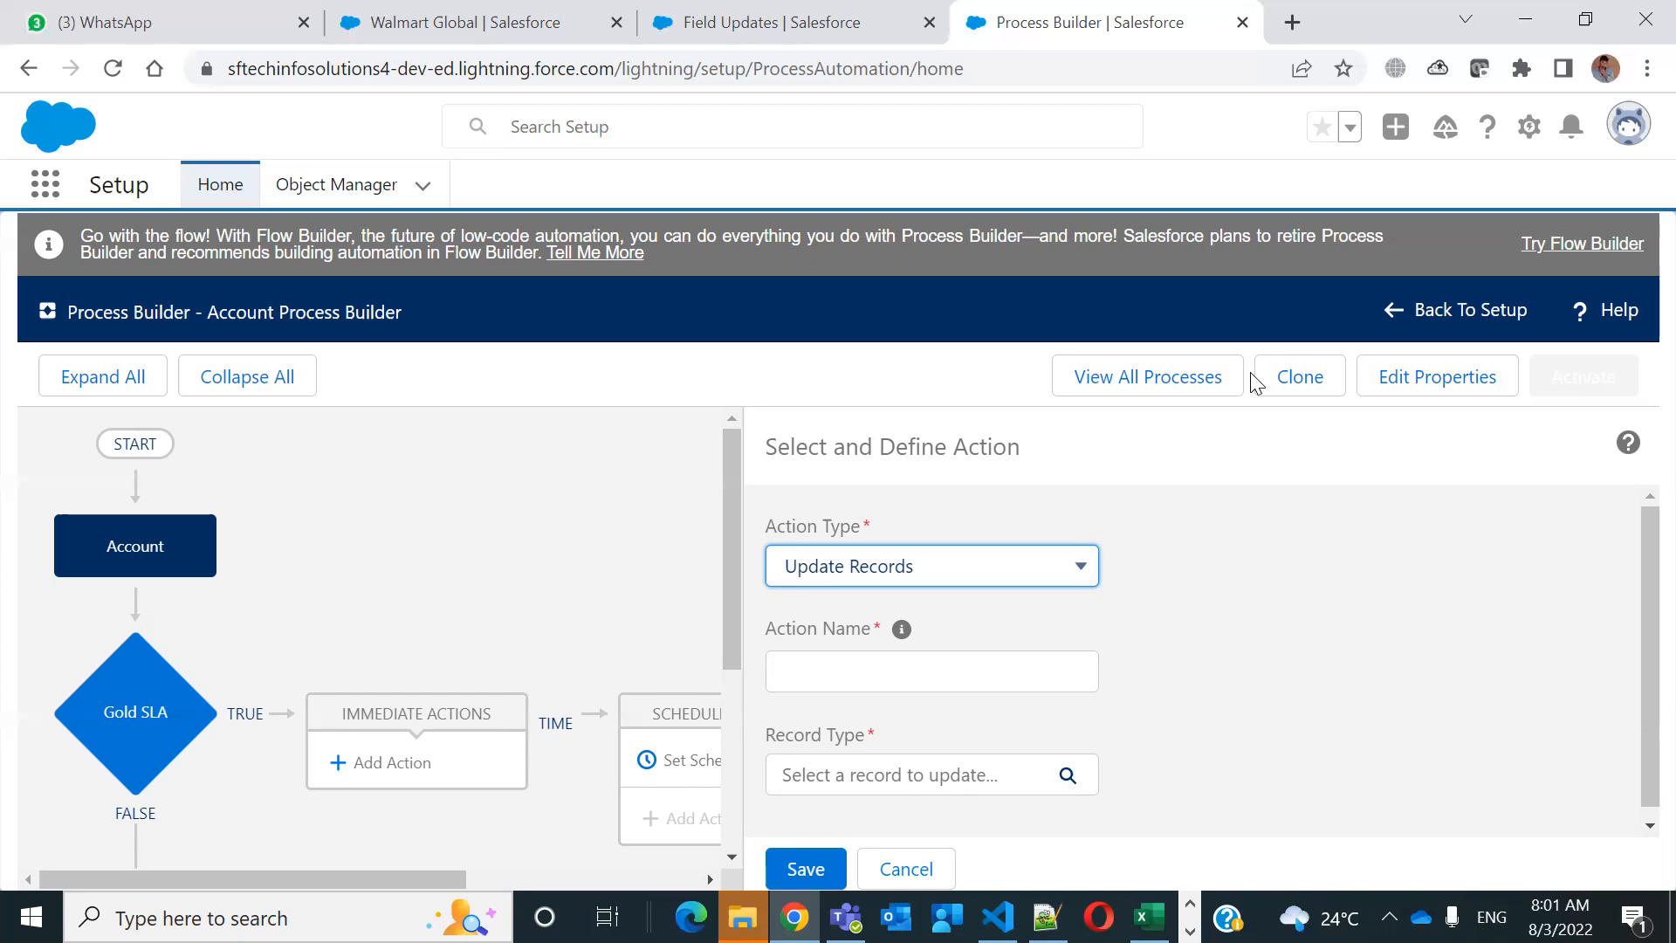
Name the action Update SLA Exp Date On Account
left_click(892, 663)
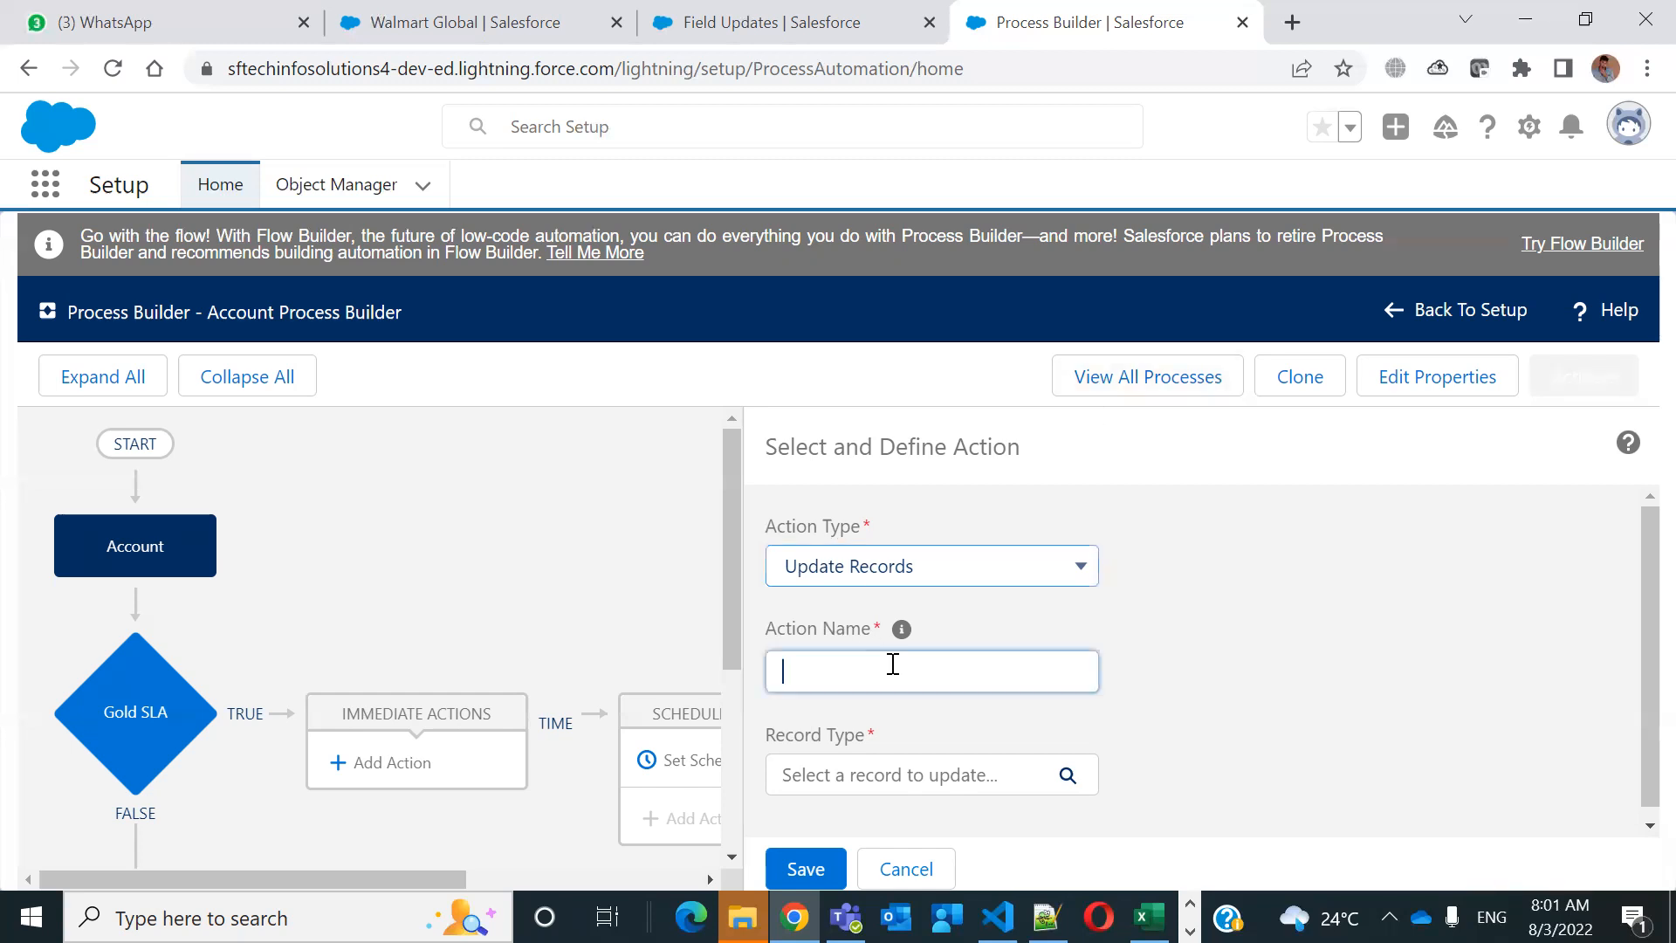
type("Update ")
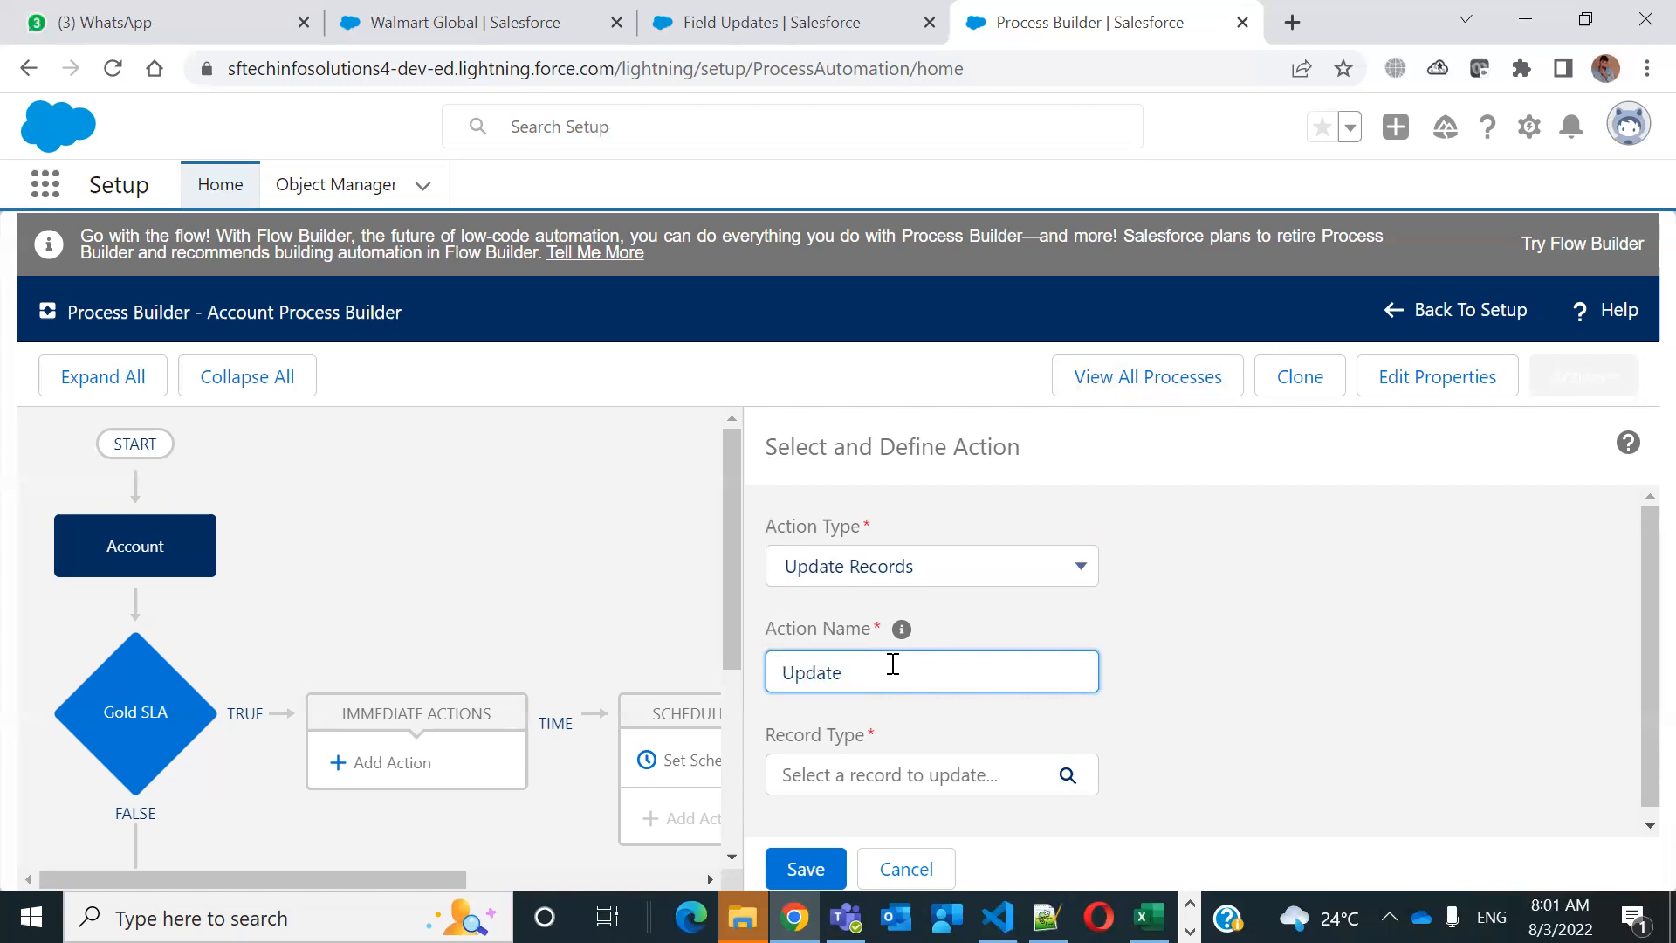
type("SLA Exp Date On Account")
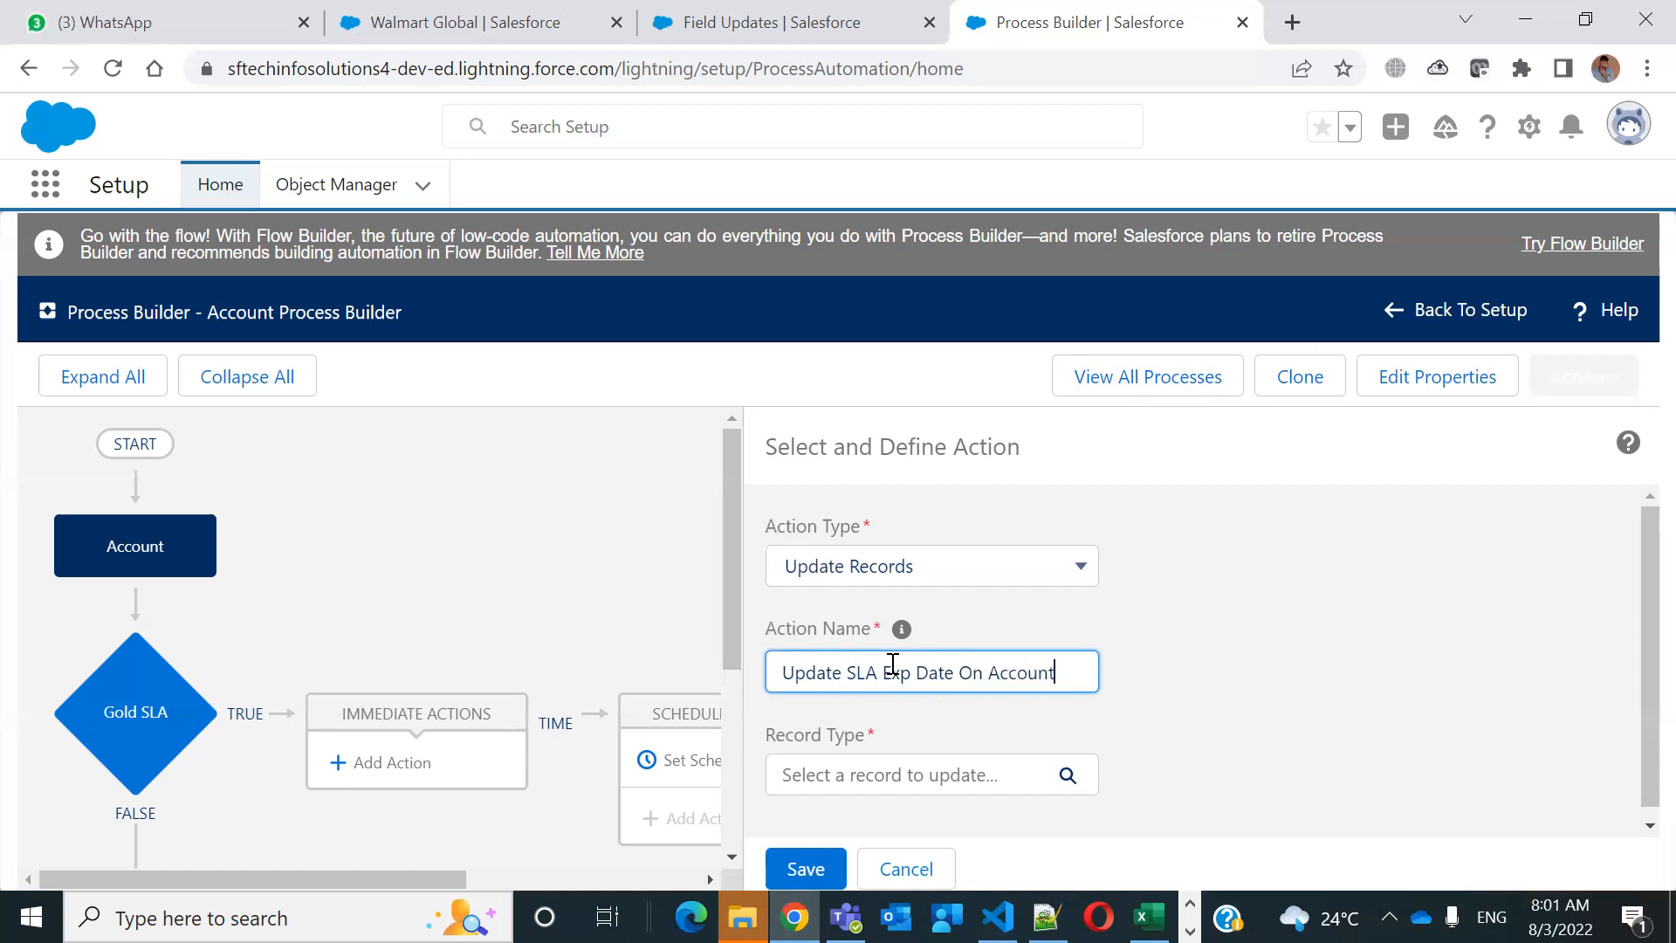
left_click(1419, 762)
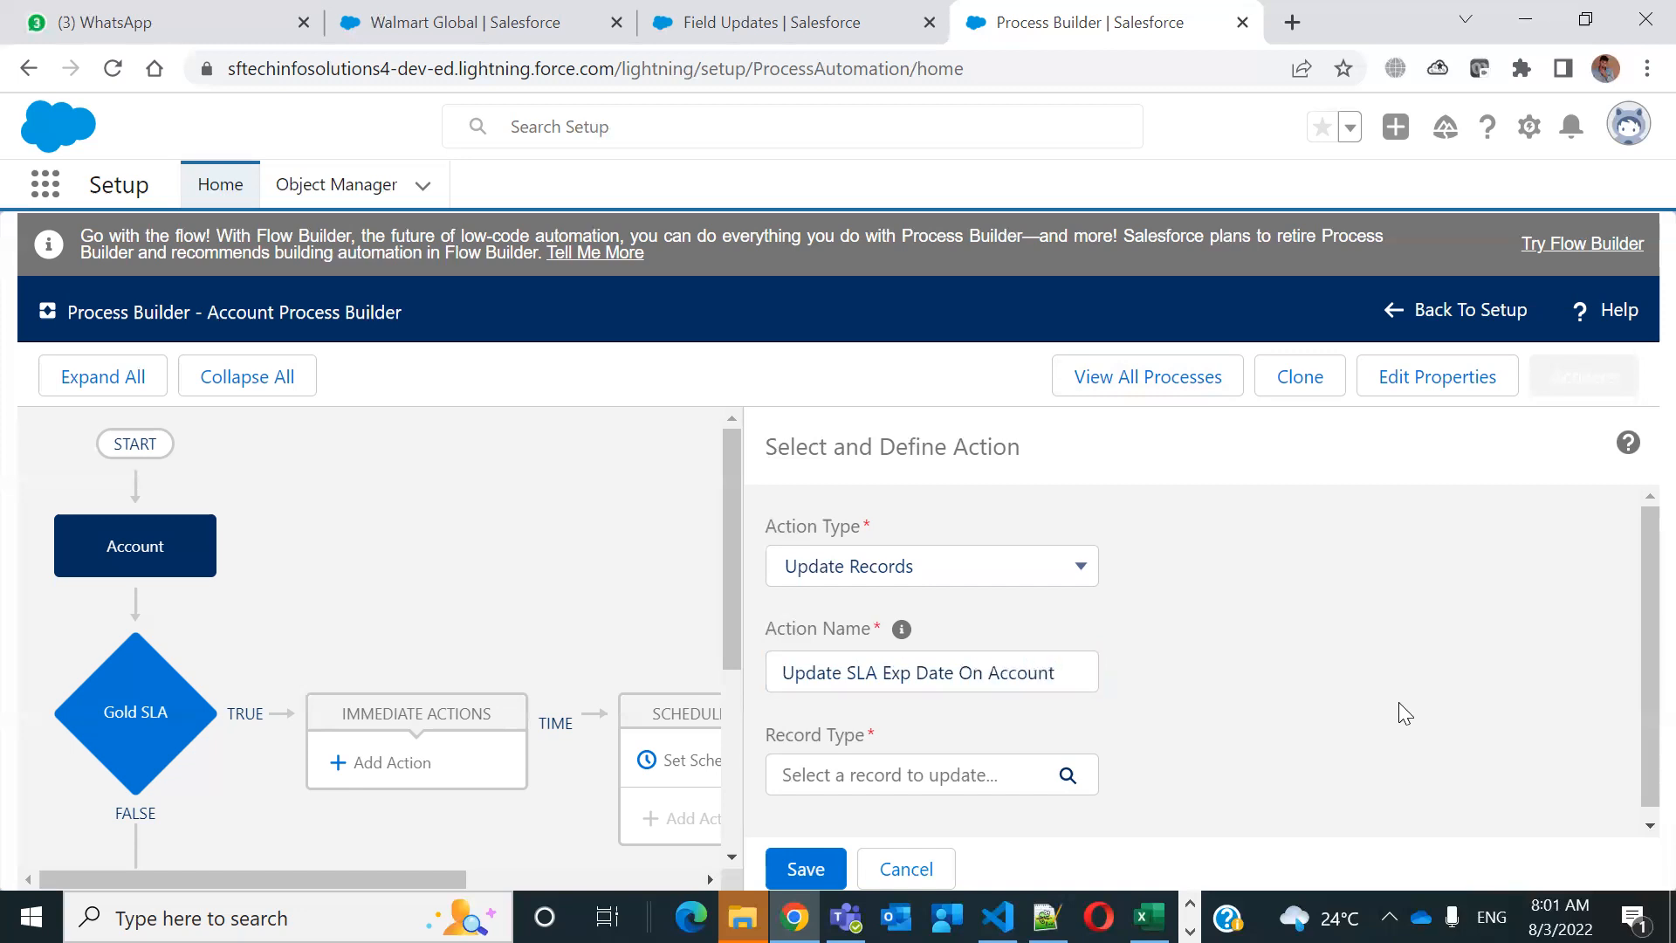
scroll(1379, 706, "down", 1)
mouse_move(902, 620)
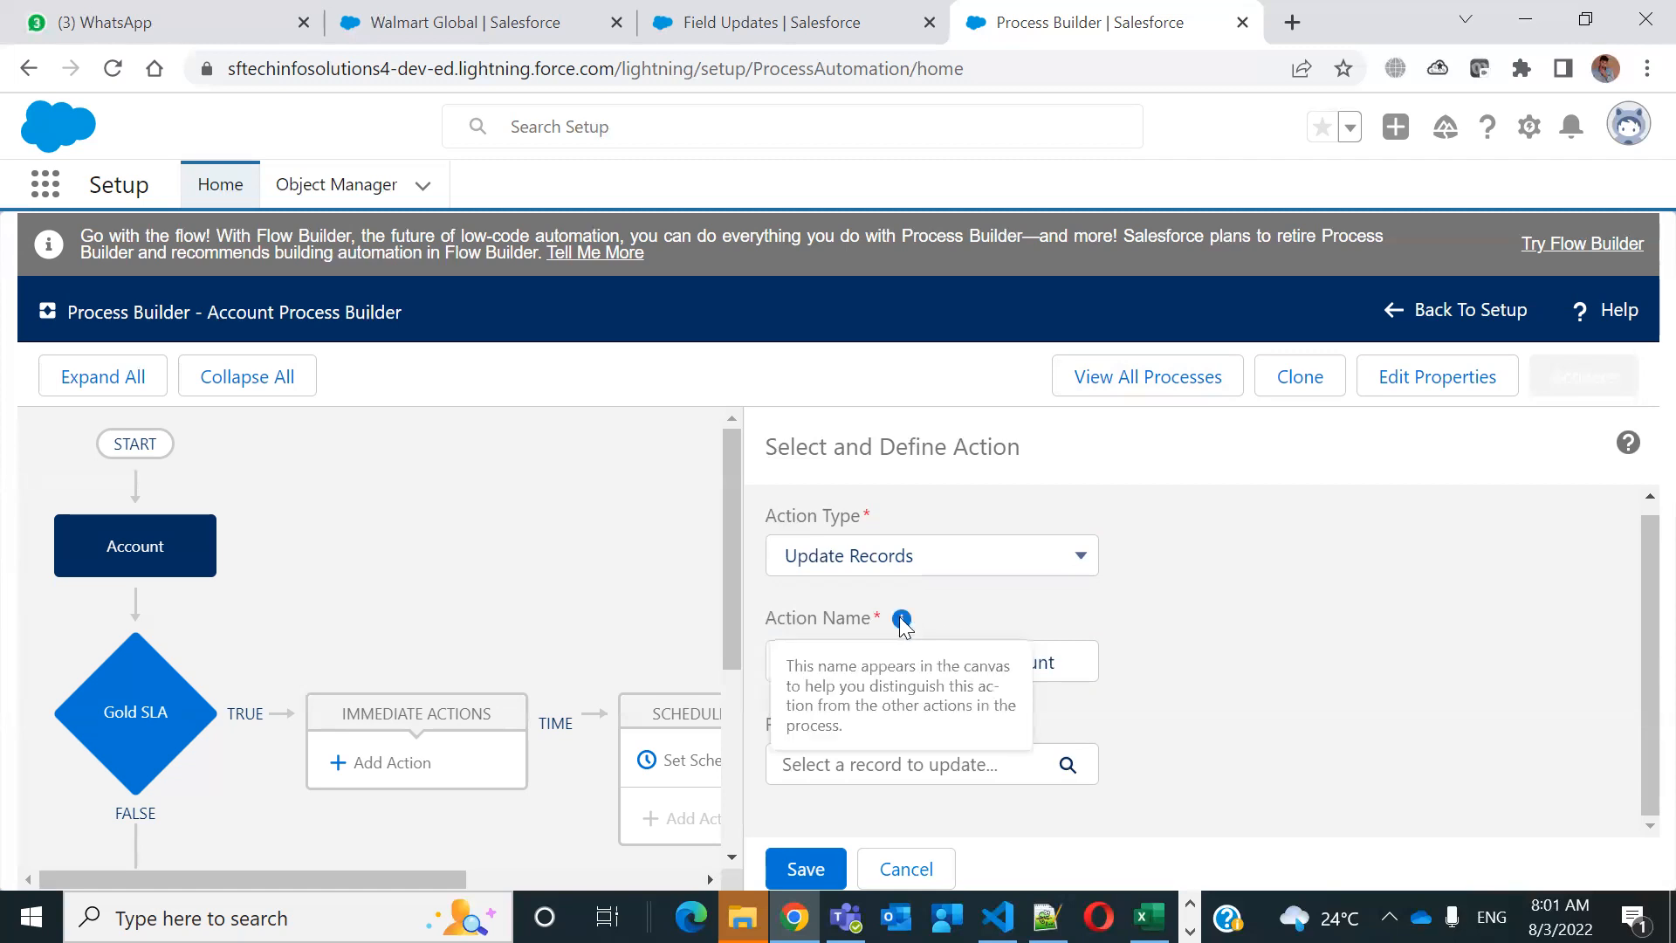
left_click(1078, 663)
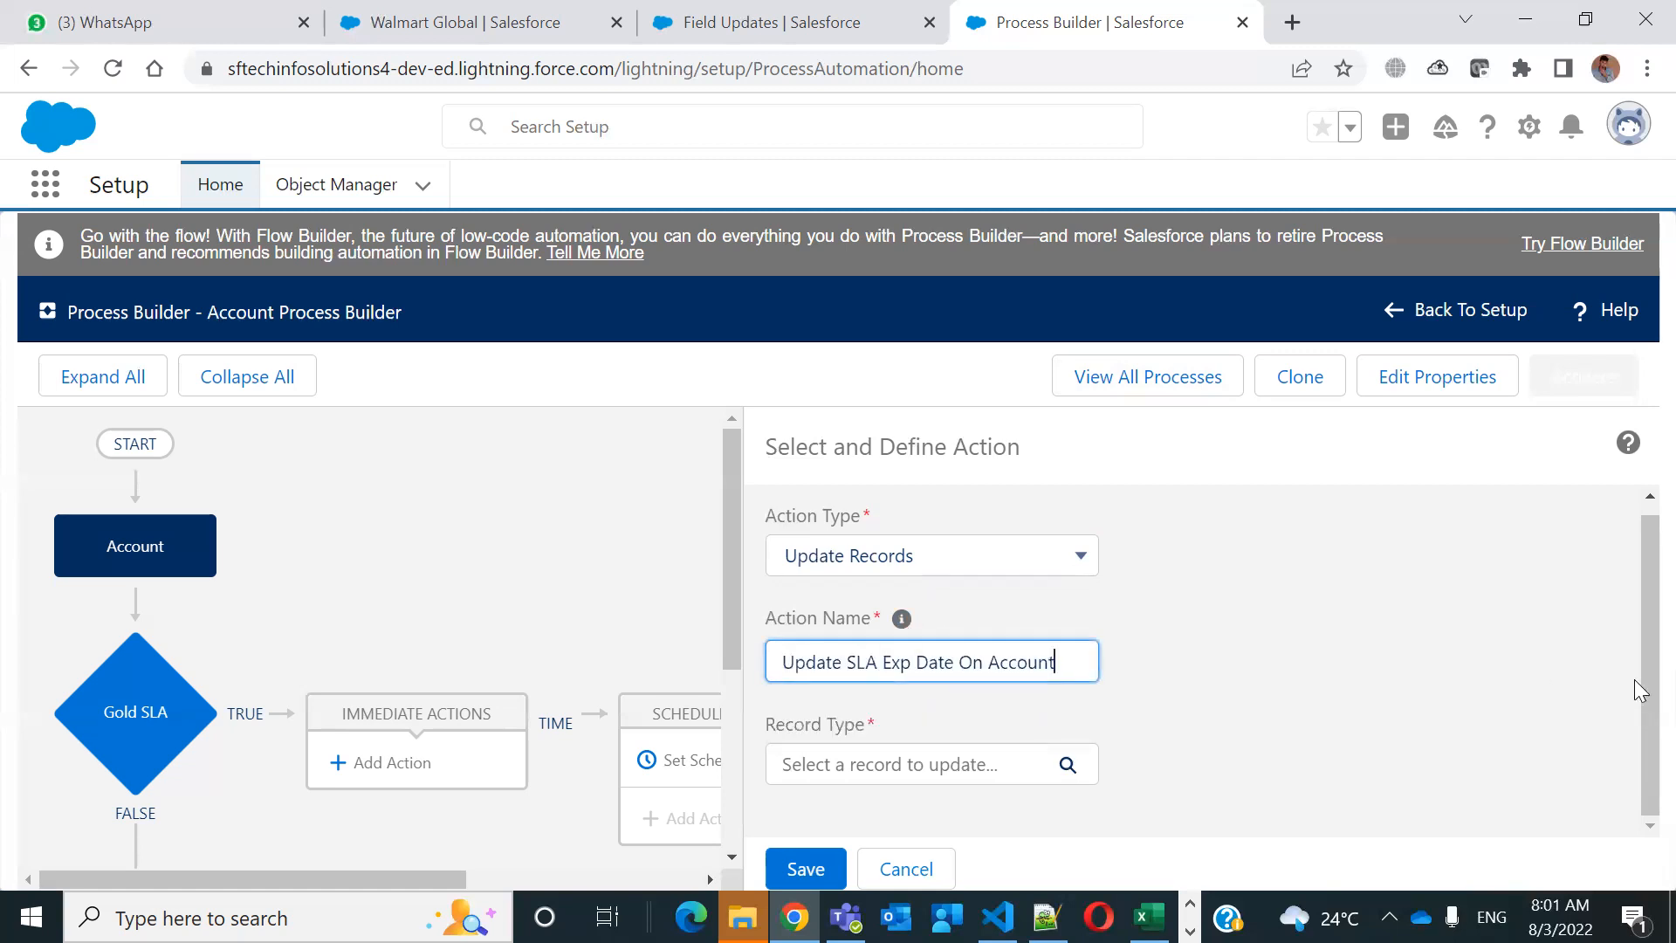
Open the record selection for the update action and examine the records related to the Account
left_click(814, 765)
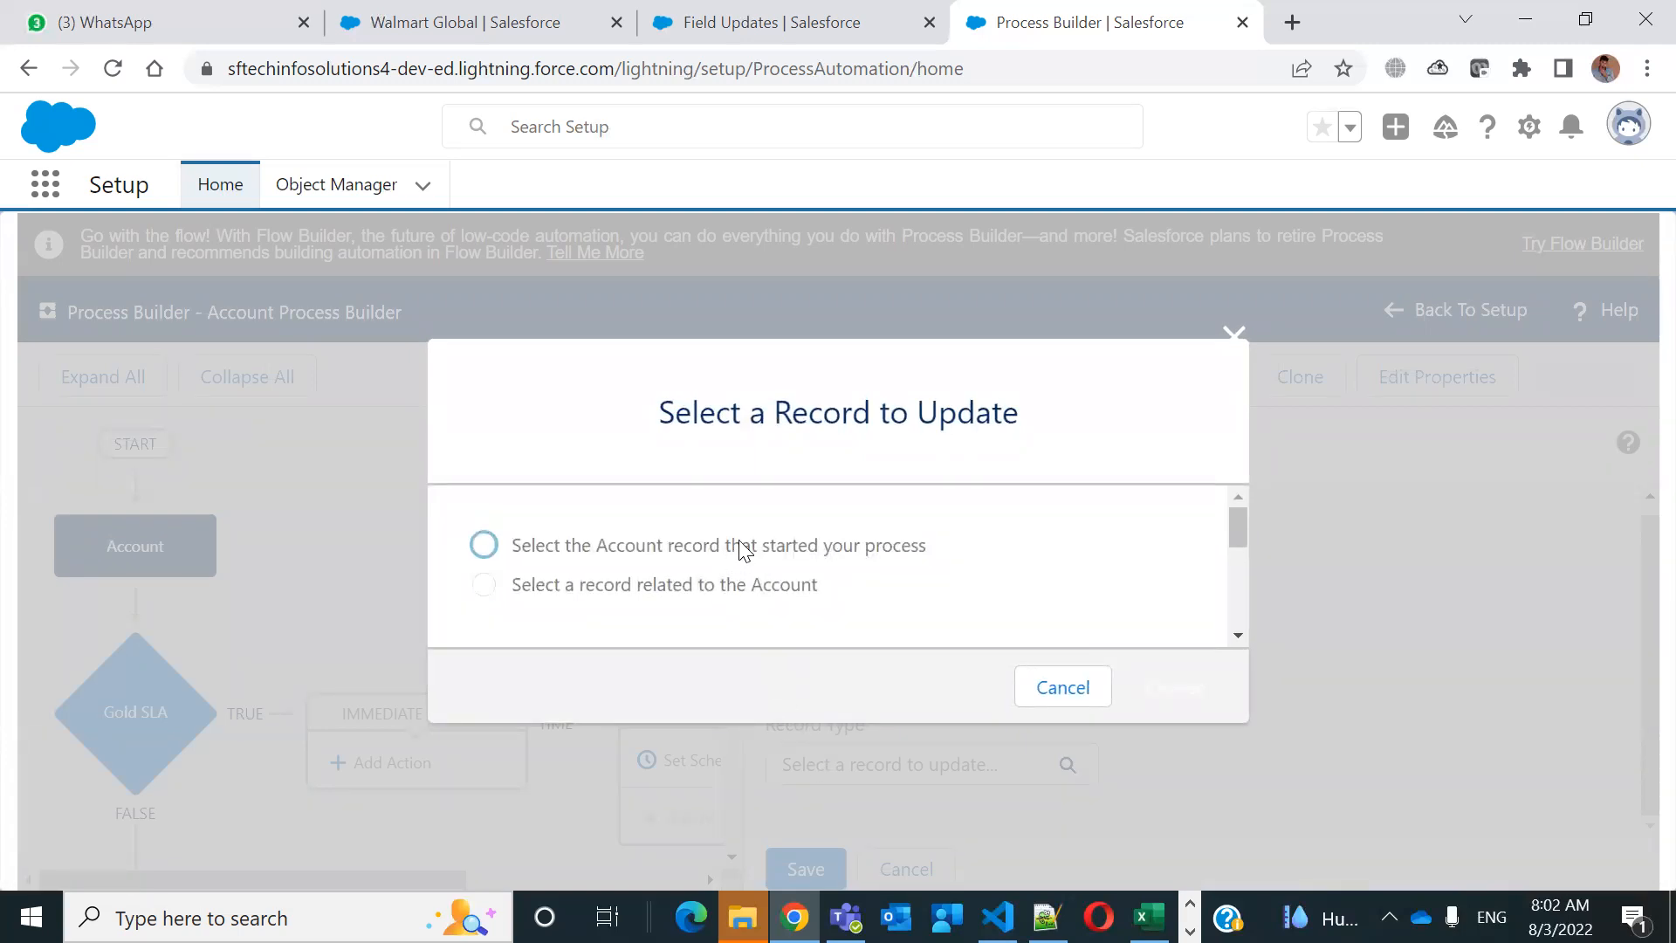
left_click(740, 548)
left_click(759, 584)
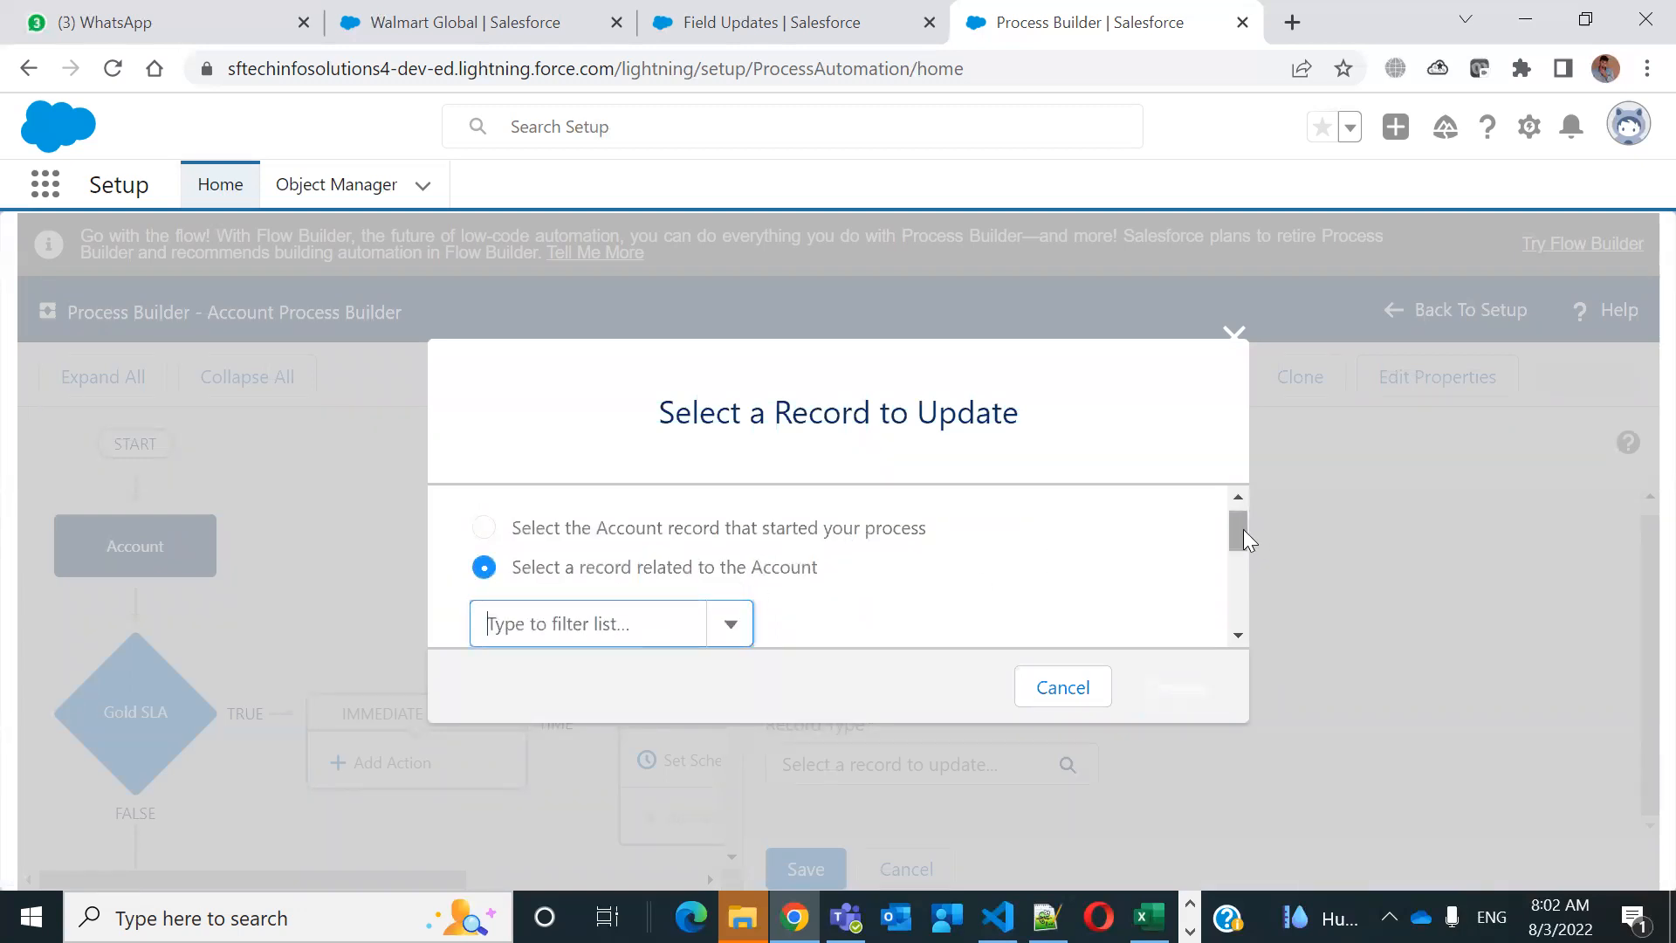
left_click_drag(1243, 529, 1236, 550)
left_click(739, 536)
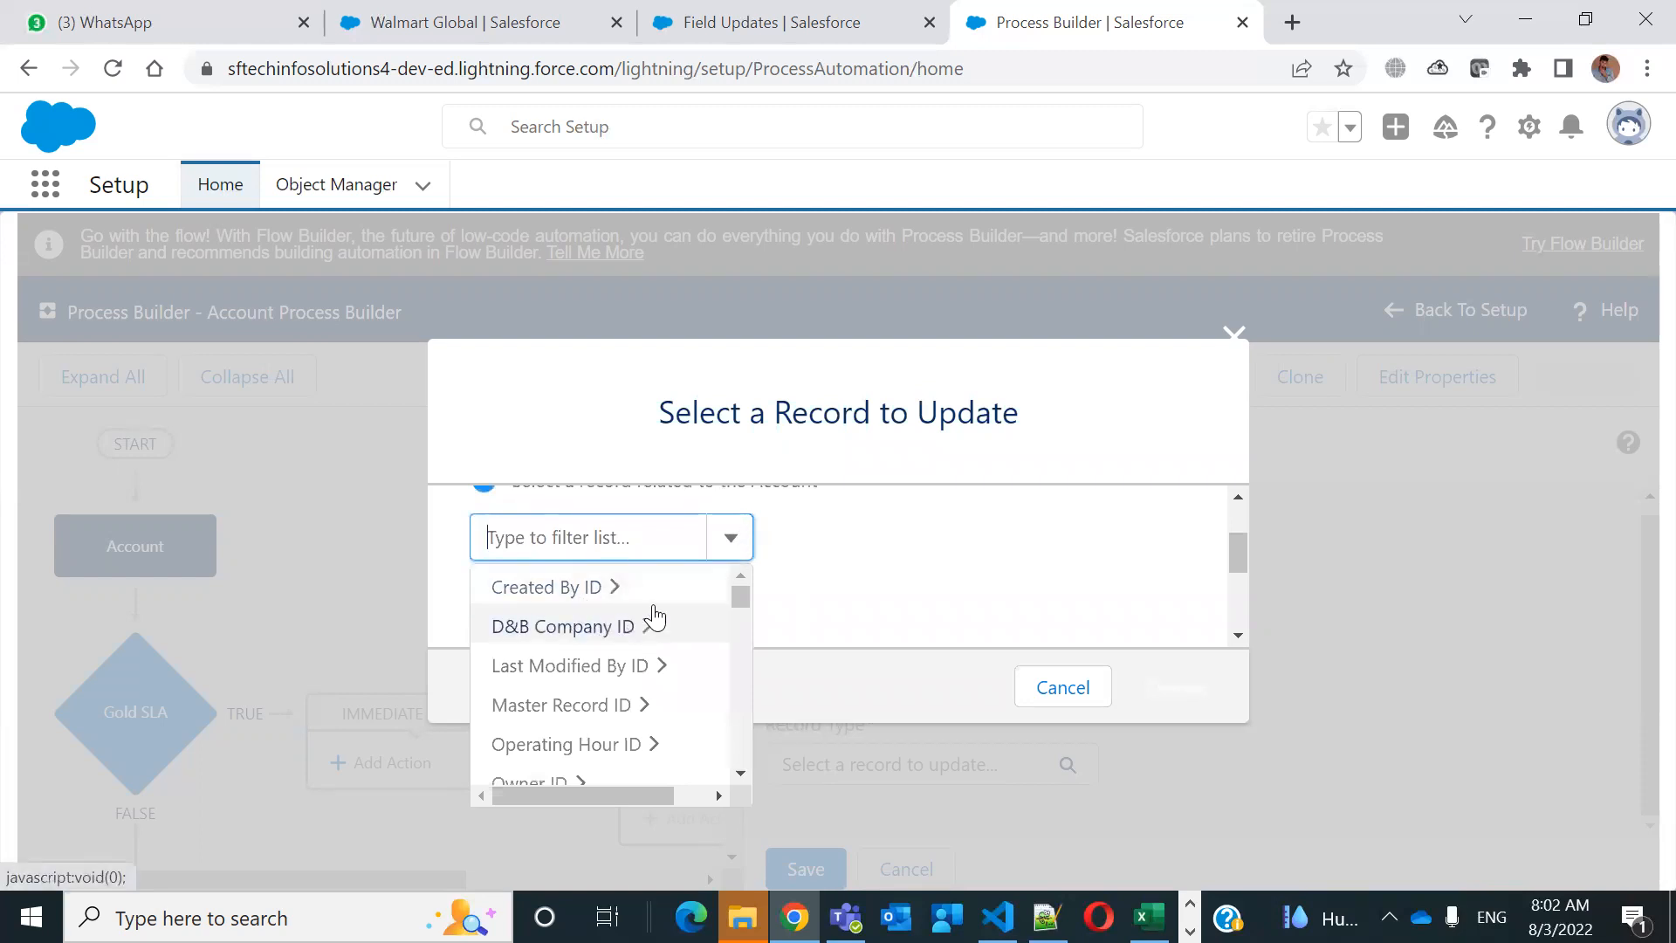
scroll(650, 646, "down", 5)
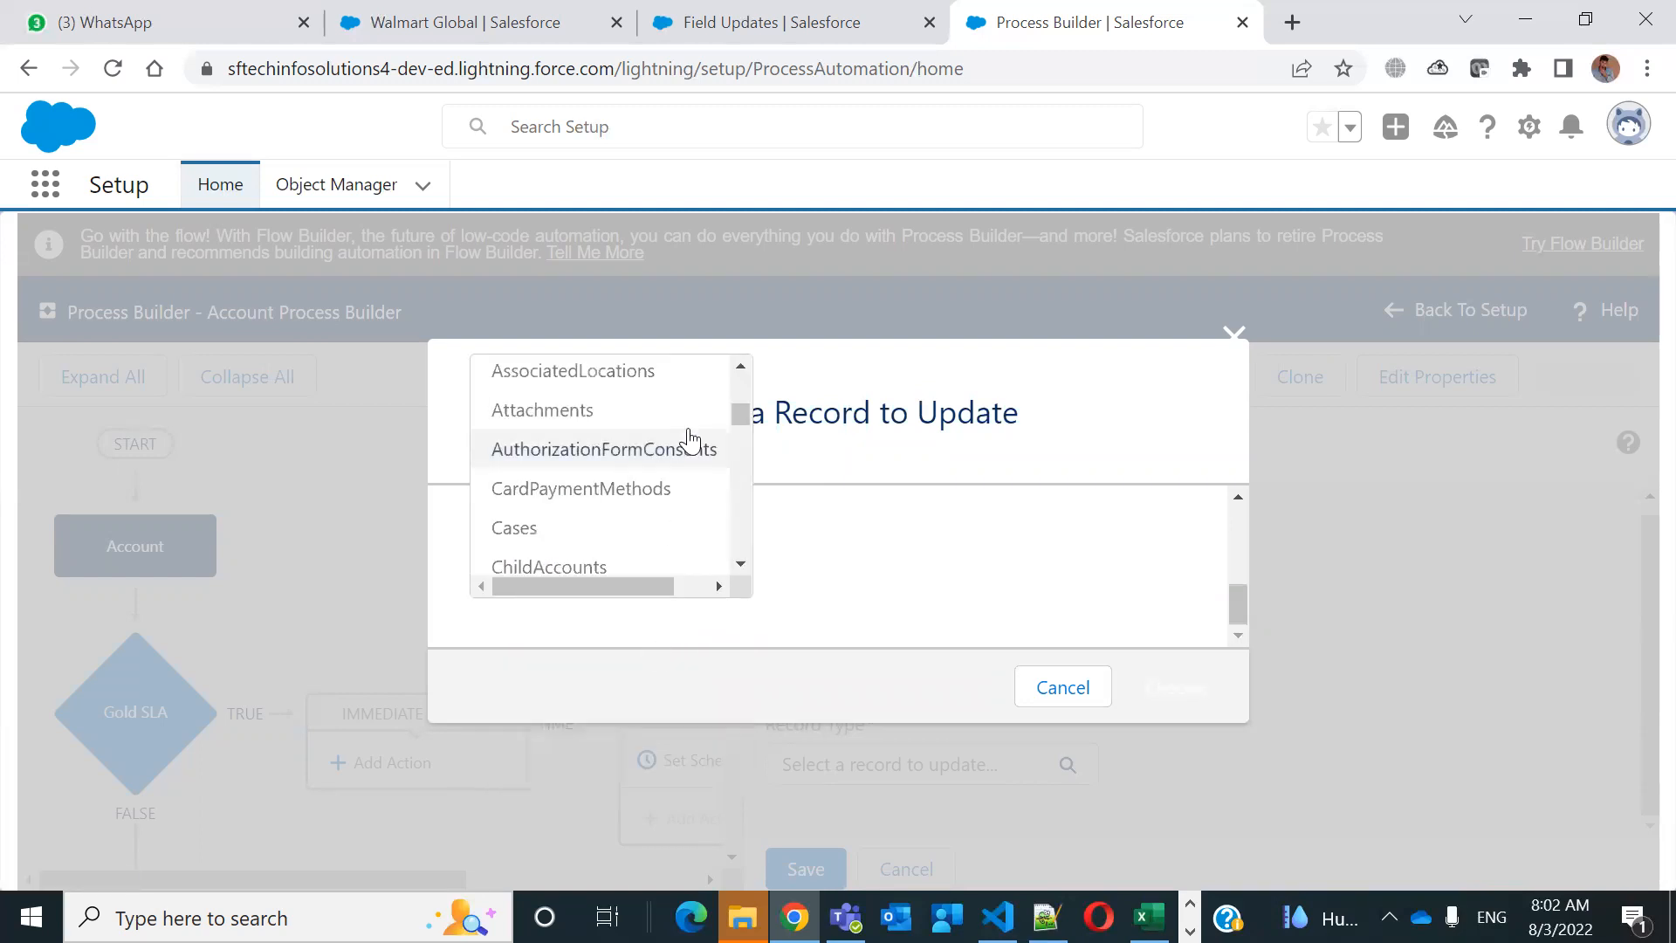
scroll(690, 441, "down", 10)
scroll(679, 489, "up", 5)
scroll(685, 775, "up", 3)
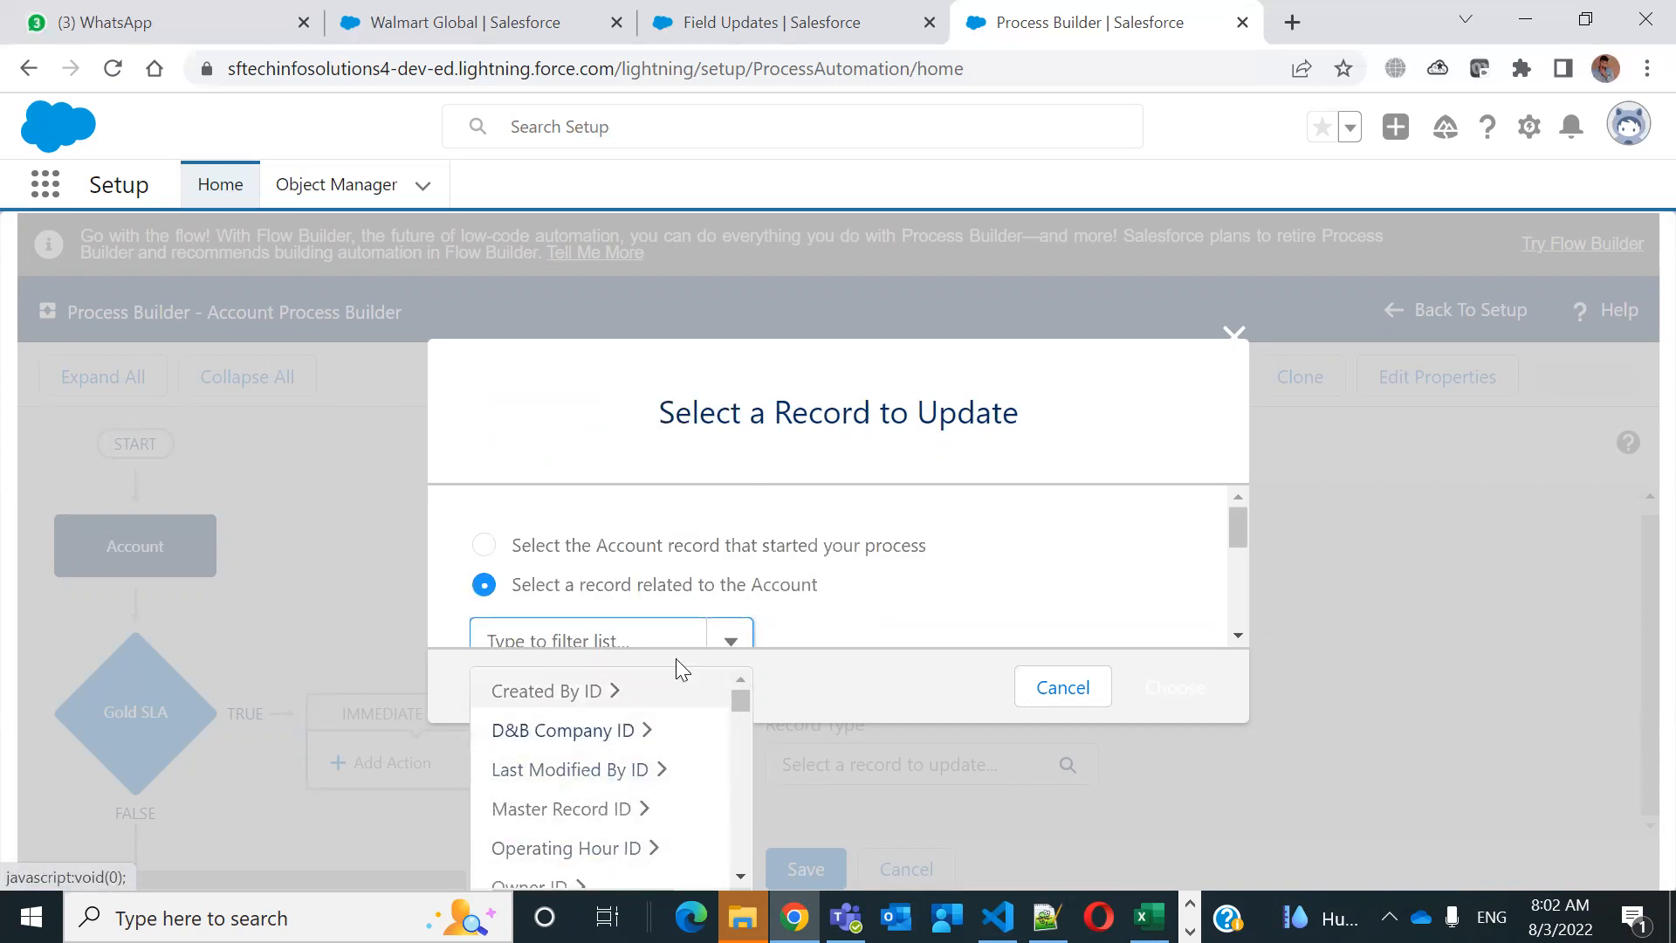
scroll(676, 660, "down", 5)
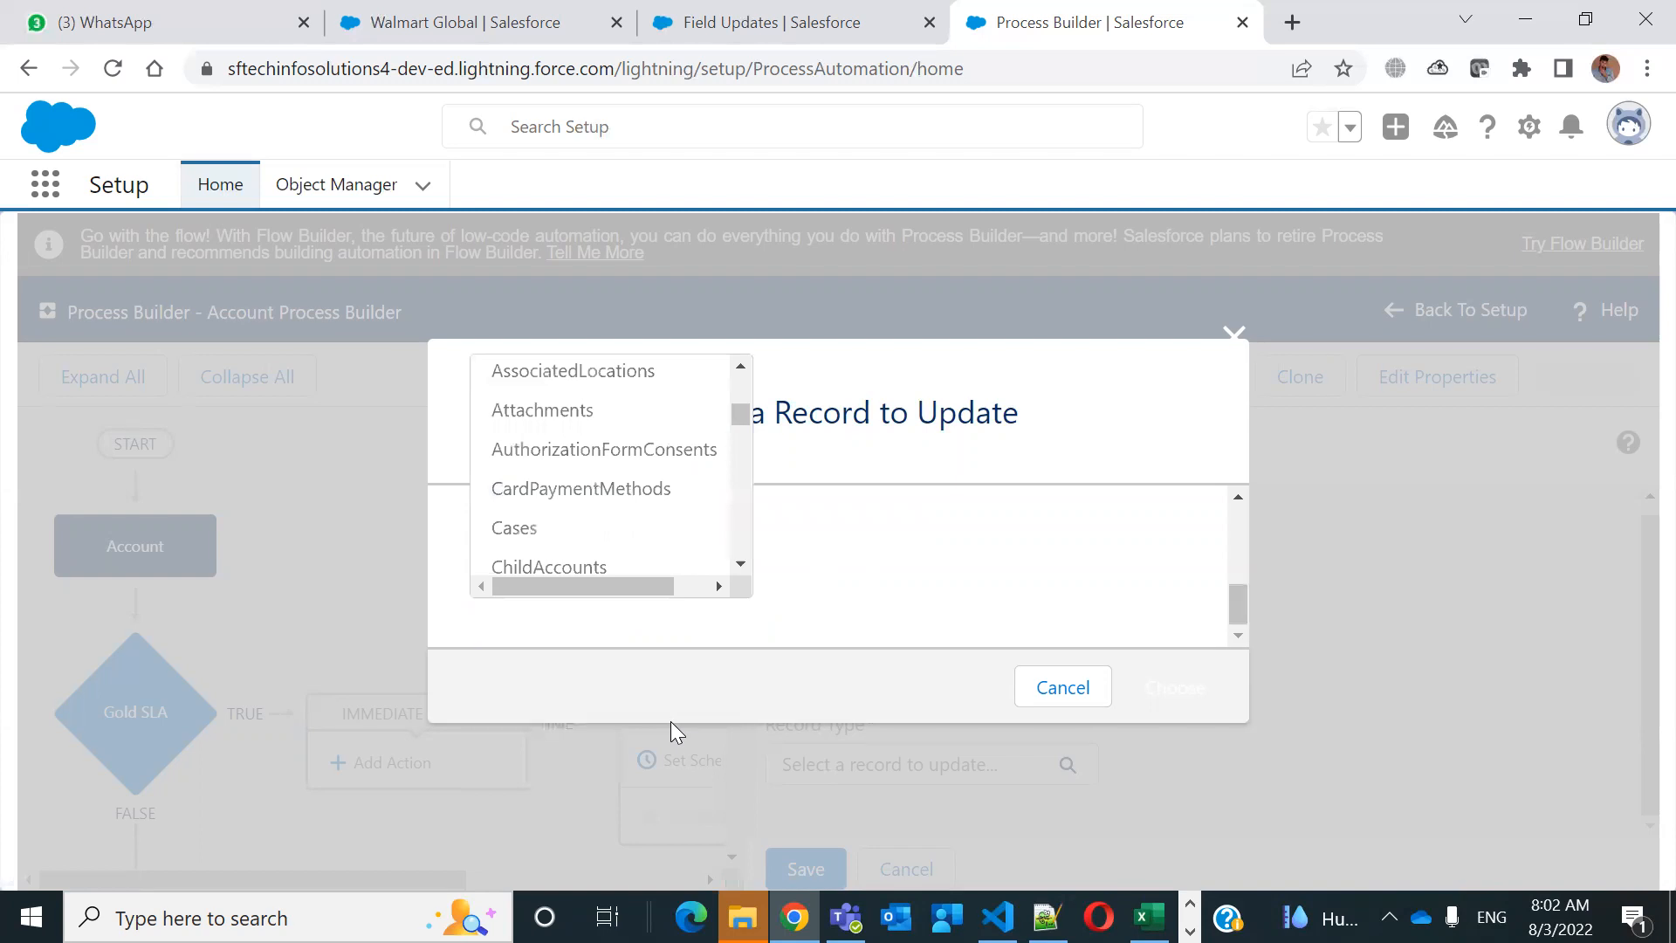
left_click(1003, 454)
scroll(786, 597, "up", 3)
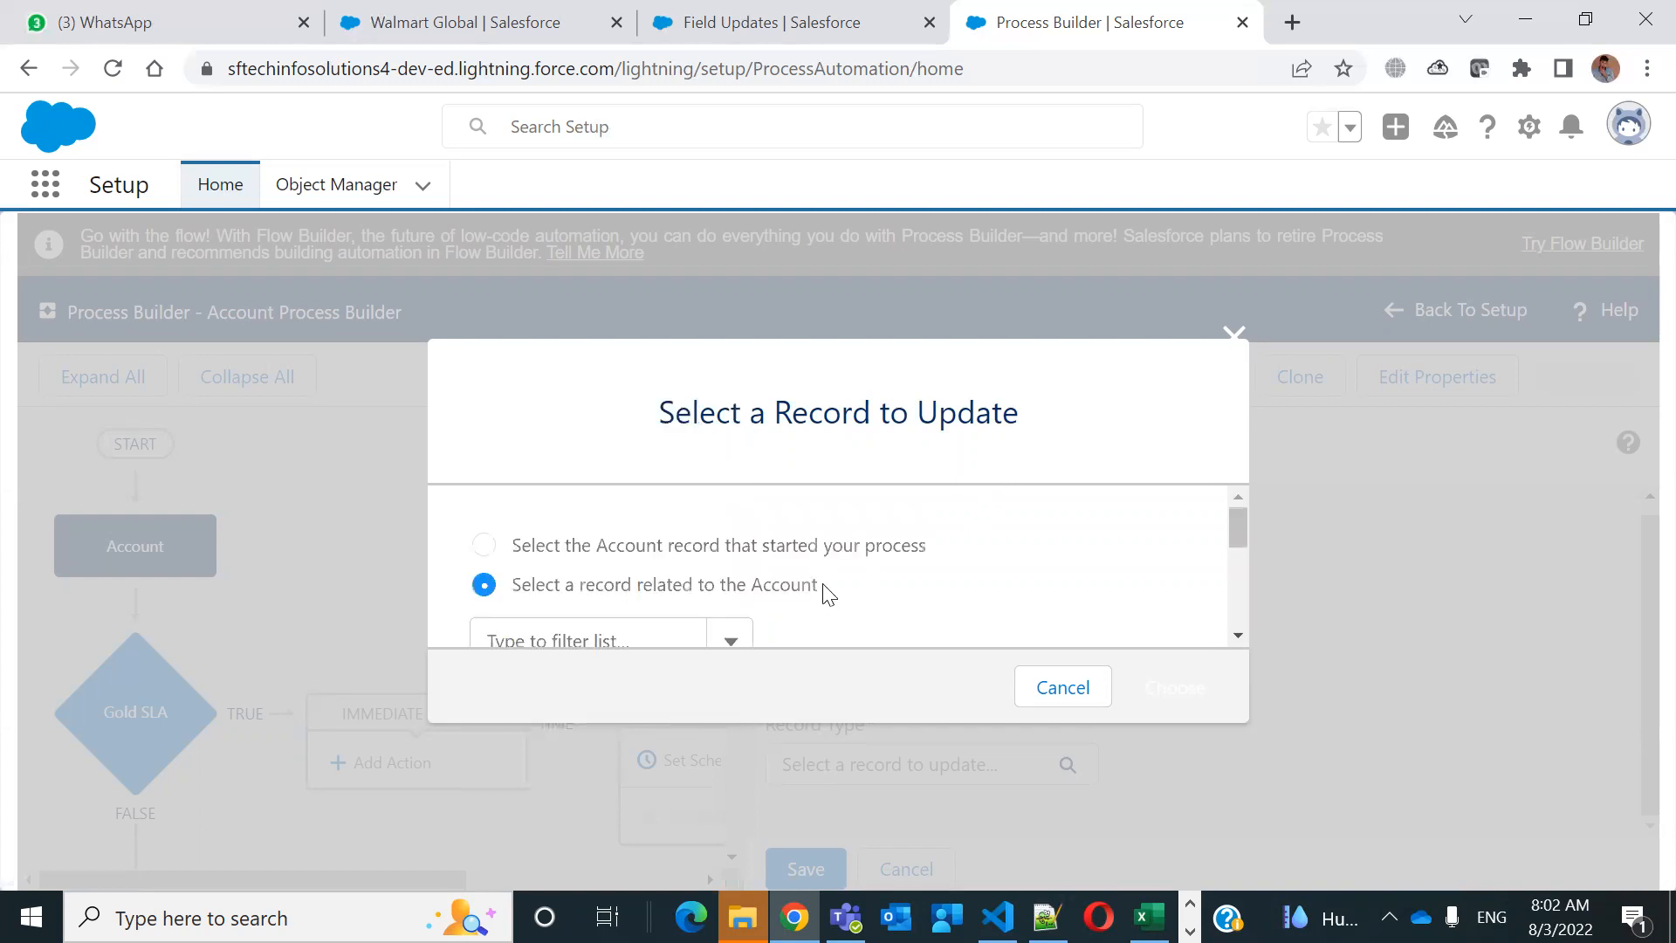
Choose the Account record that started the process as the record to update
left_click(676, 555)
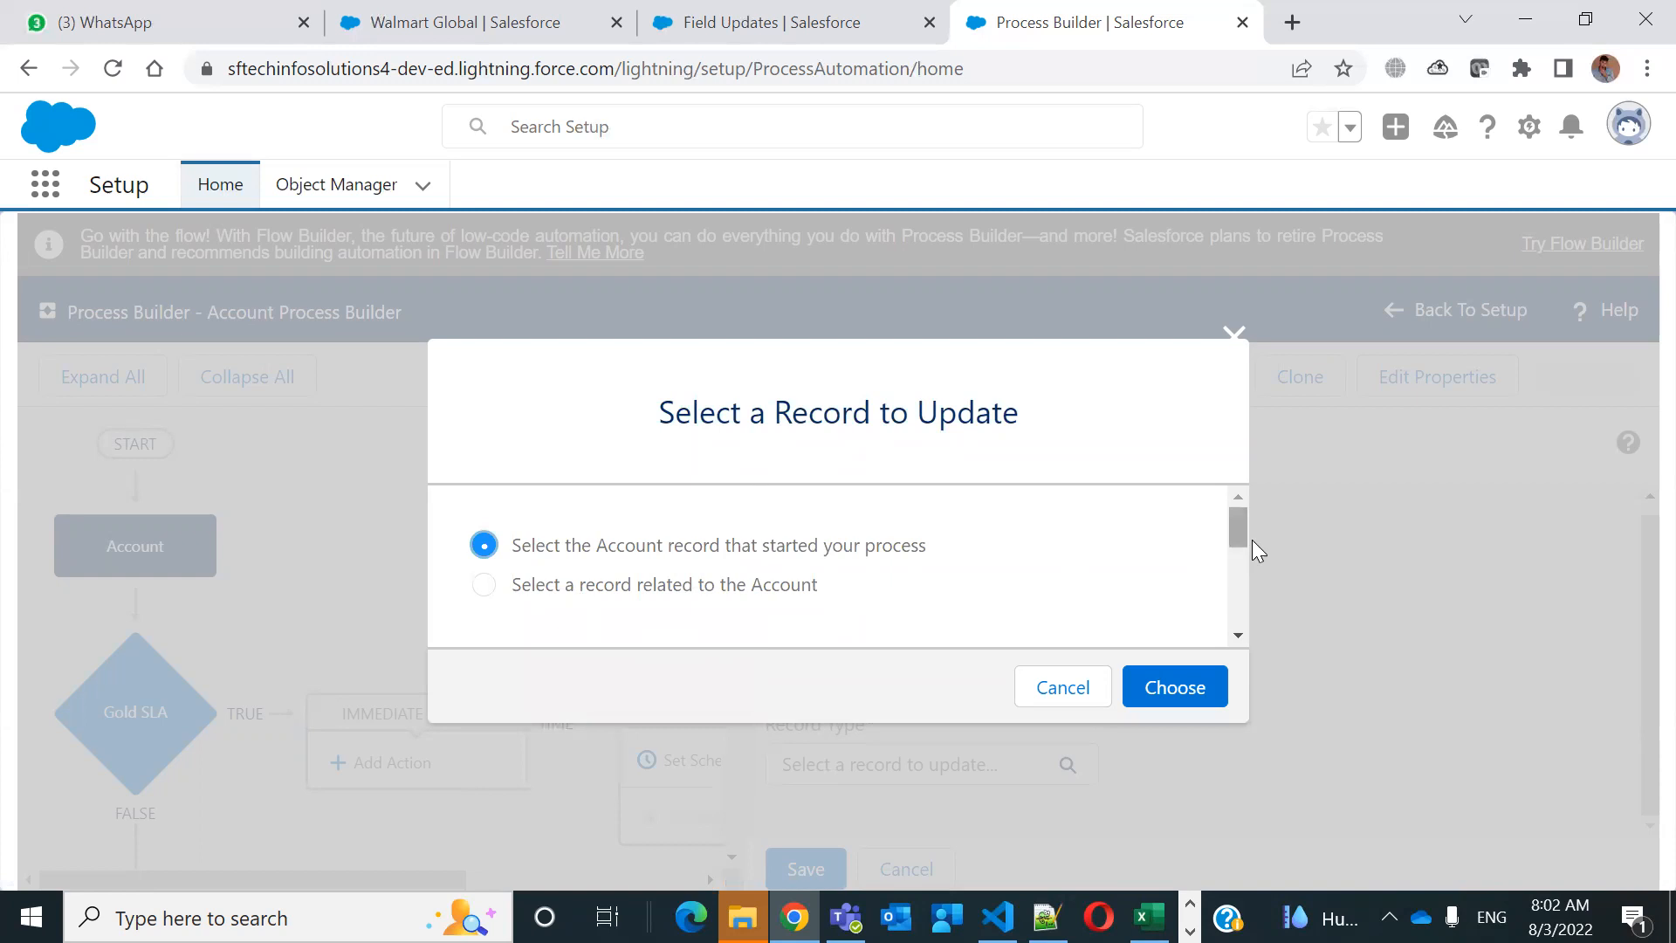
left_click_drag(1239, 530, 1215, 630)
left_click(1180, 679)
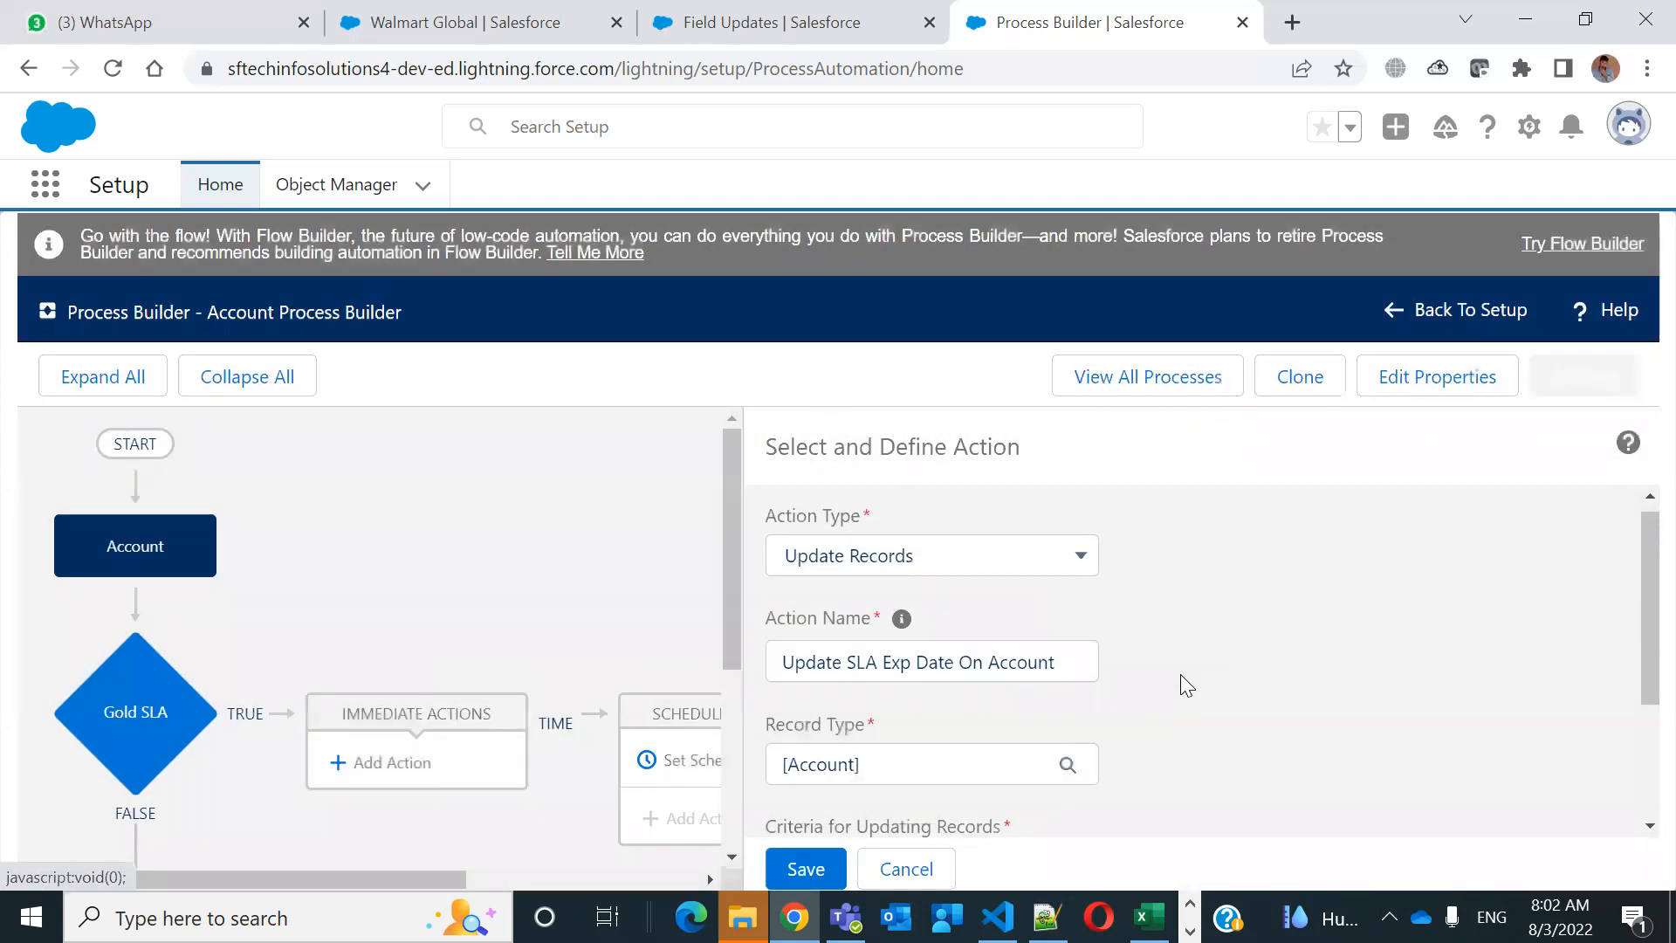
Pick SLA Expiration Date as the field to update on the record, searching for sla
scroll(1286, 641, "down", 4)
left_click(949, 707)
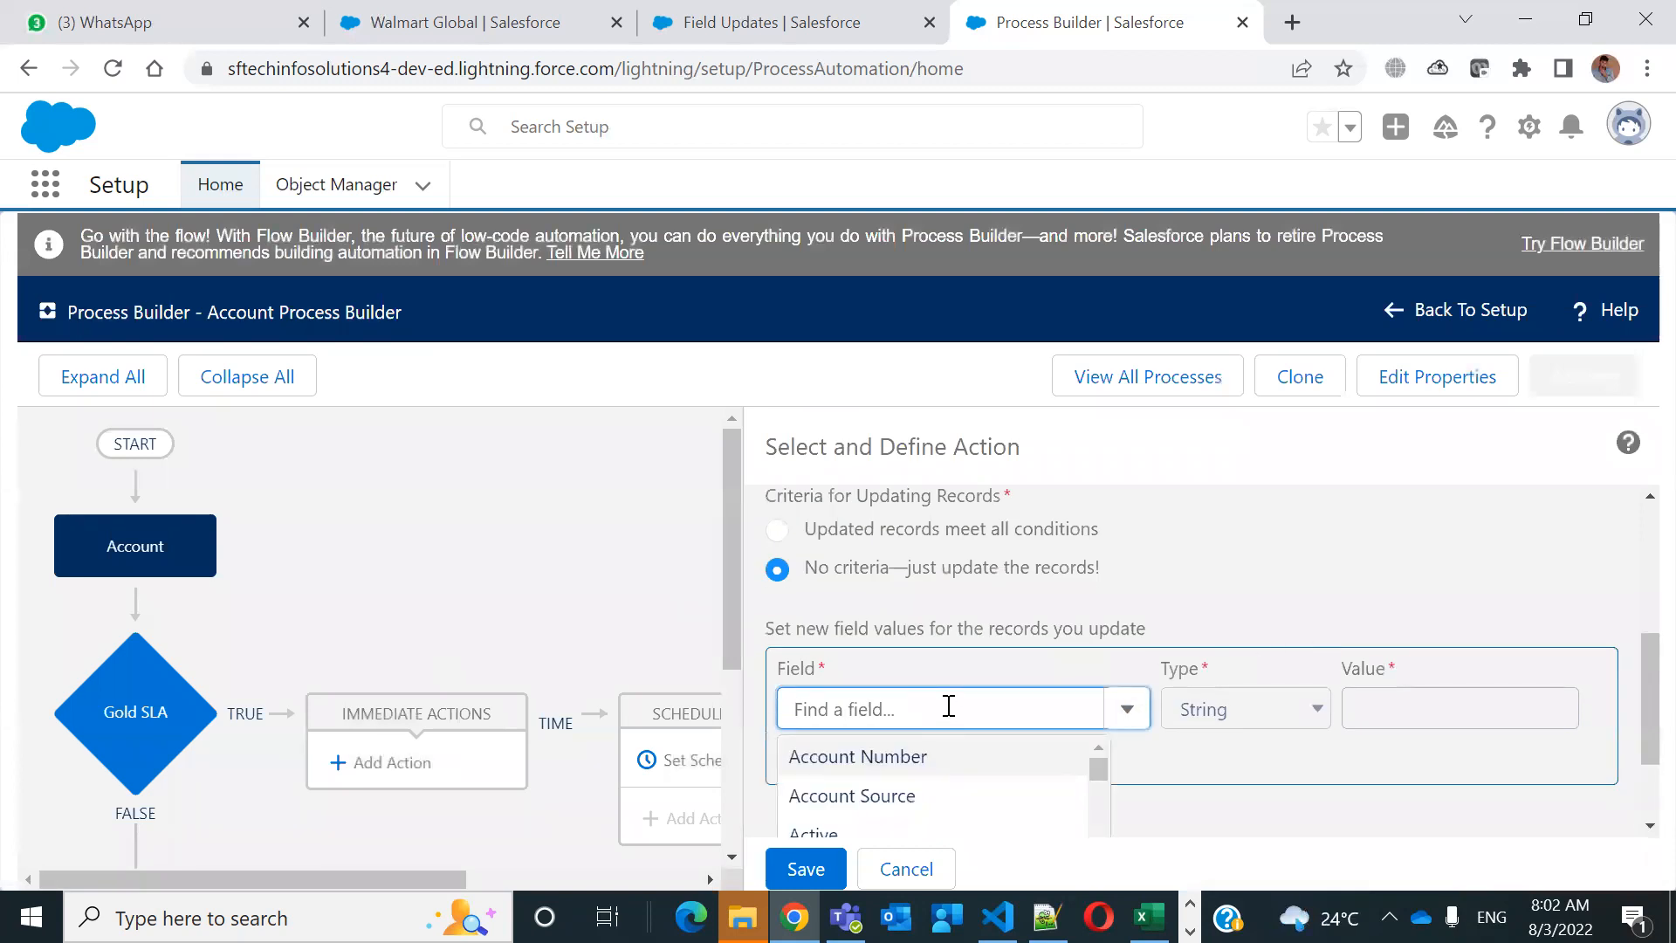
type("sla")
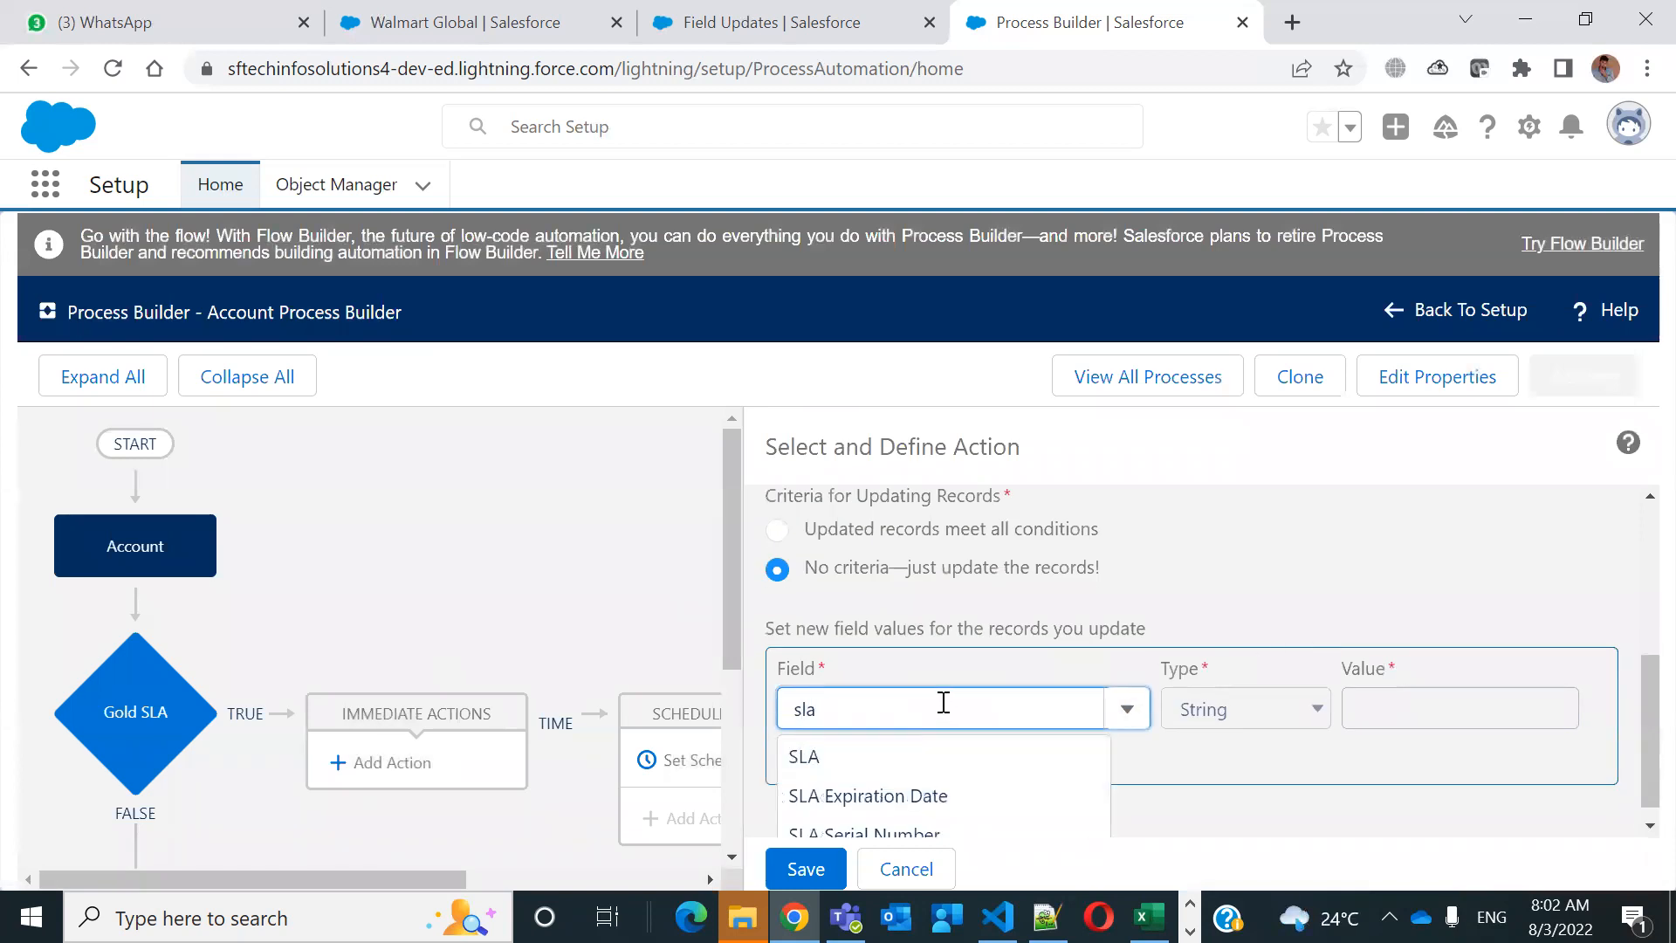
left_click(932, 794)
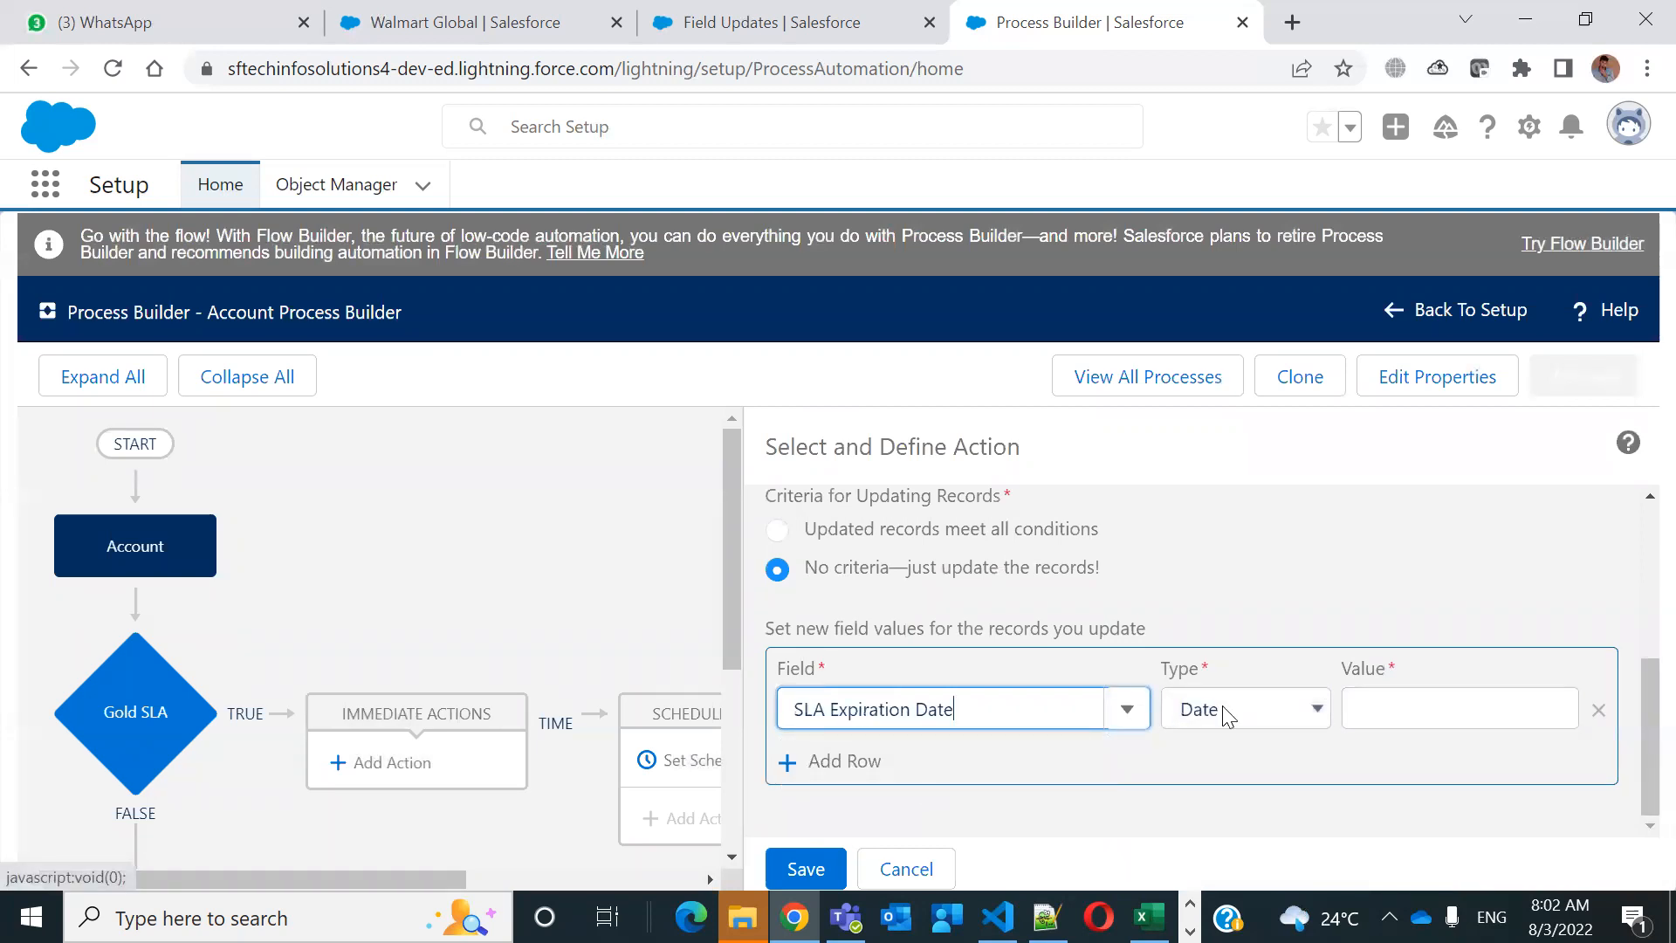
left_click(1473, 717)
left_click(1283, 714)
left_click(1393, 696)
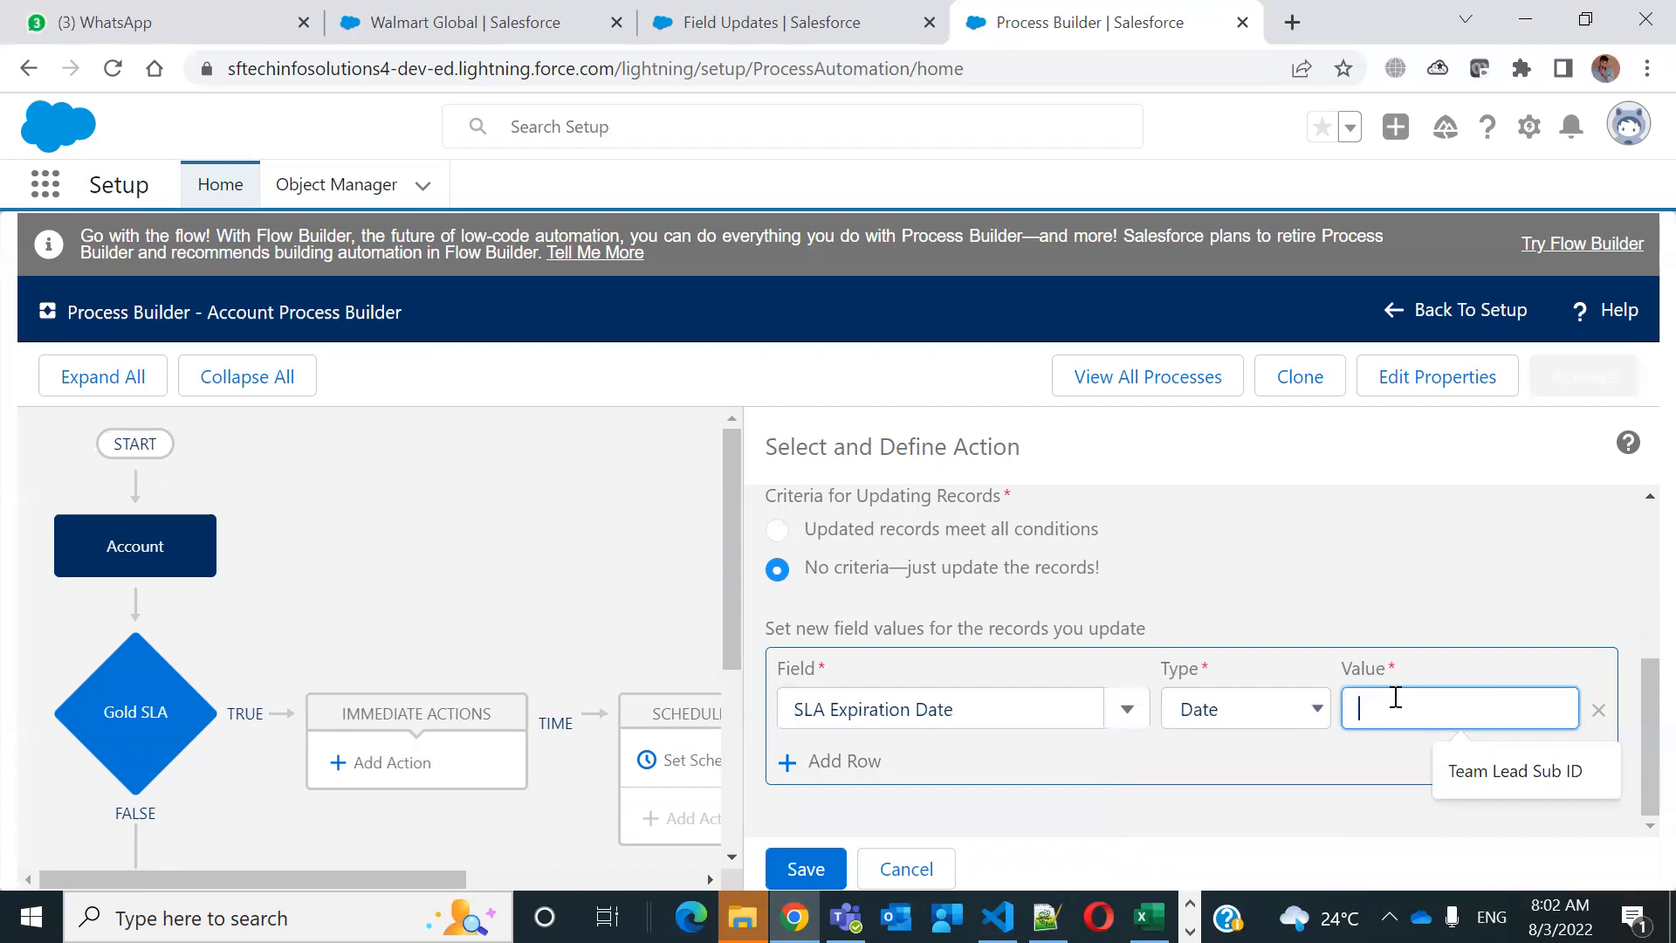
type("67/2")
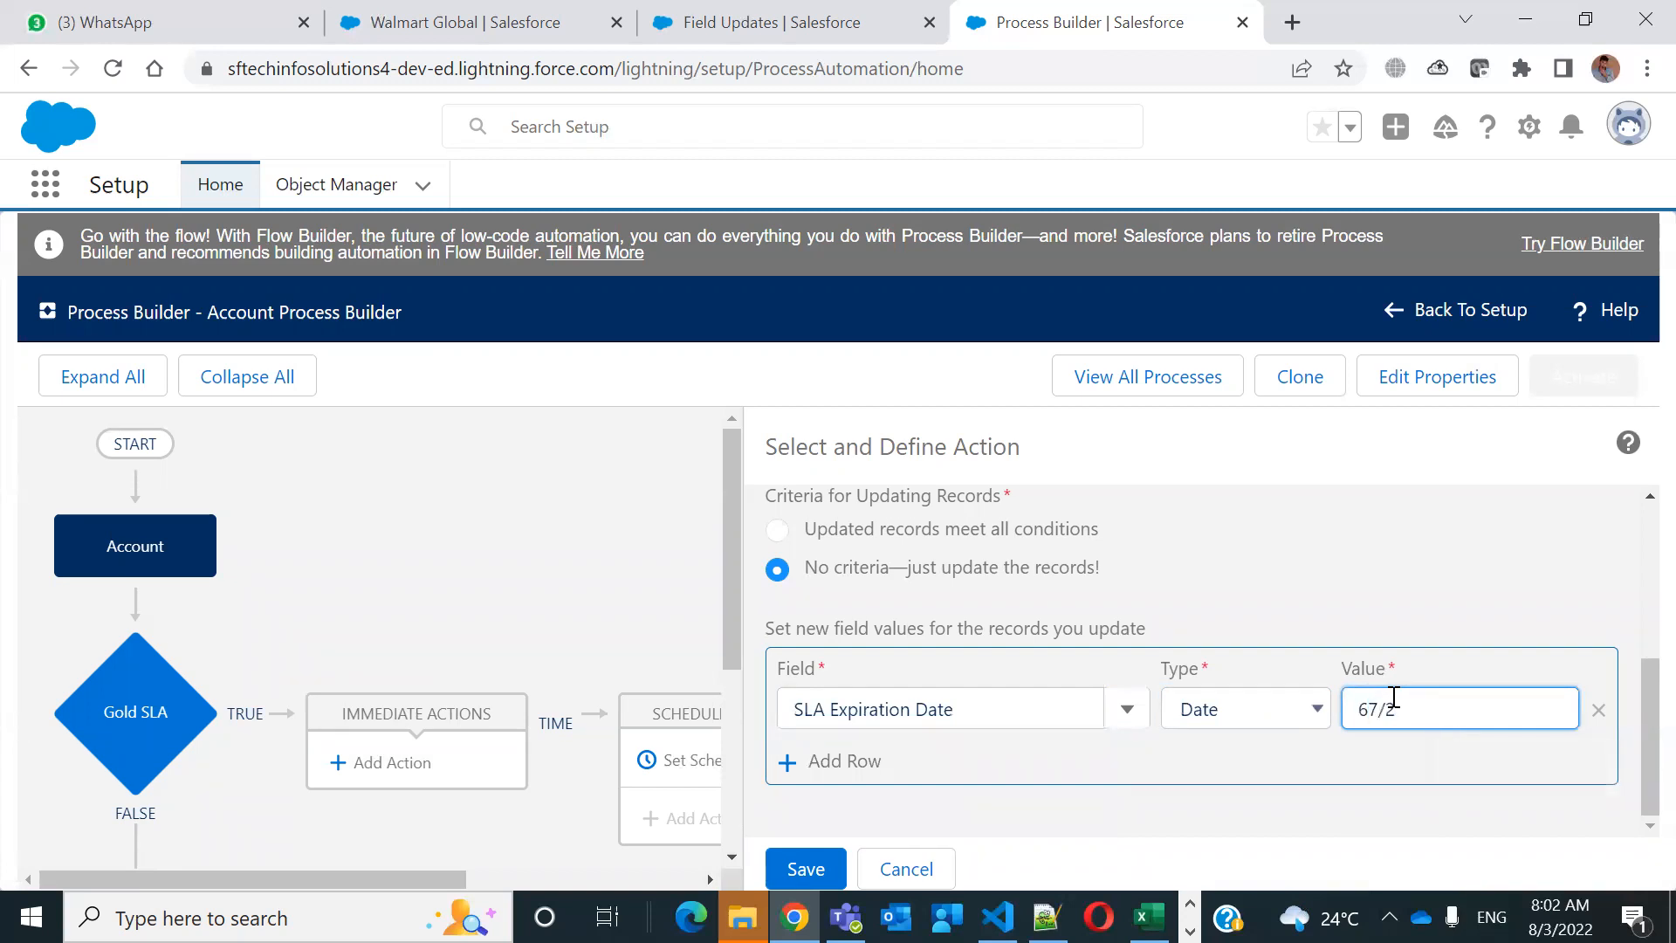
Set the SLA Expiration Date value type to Formula and enter Today() + 5 as the formula
left_click(1318, 707)
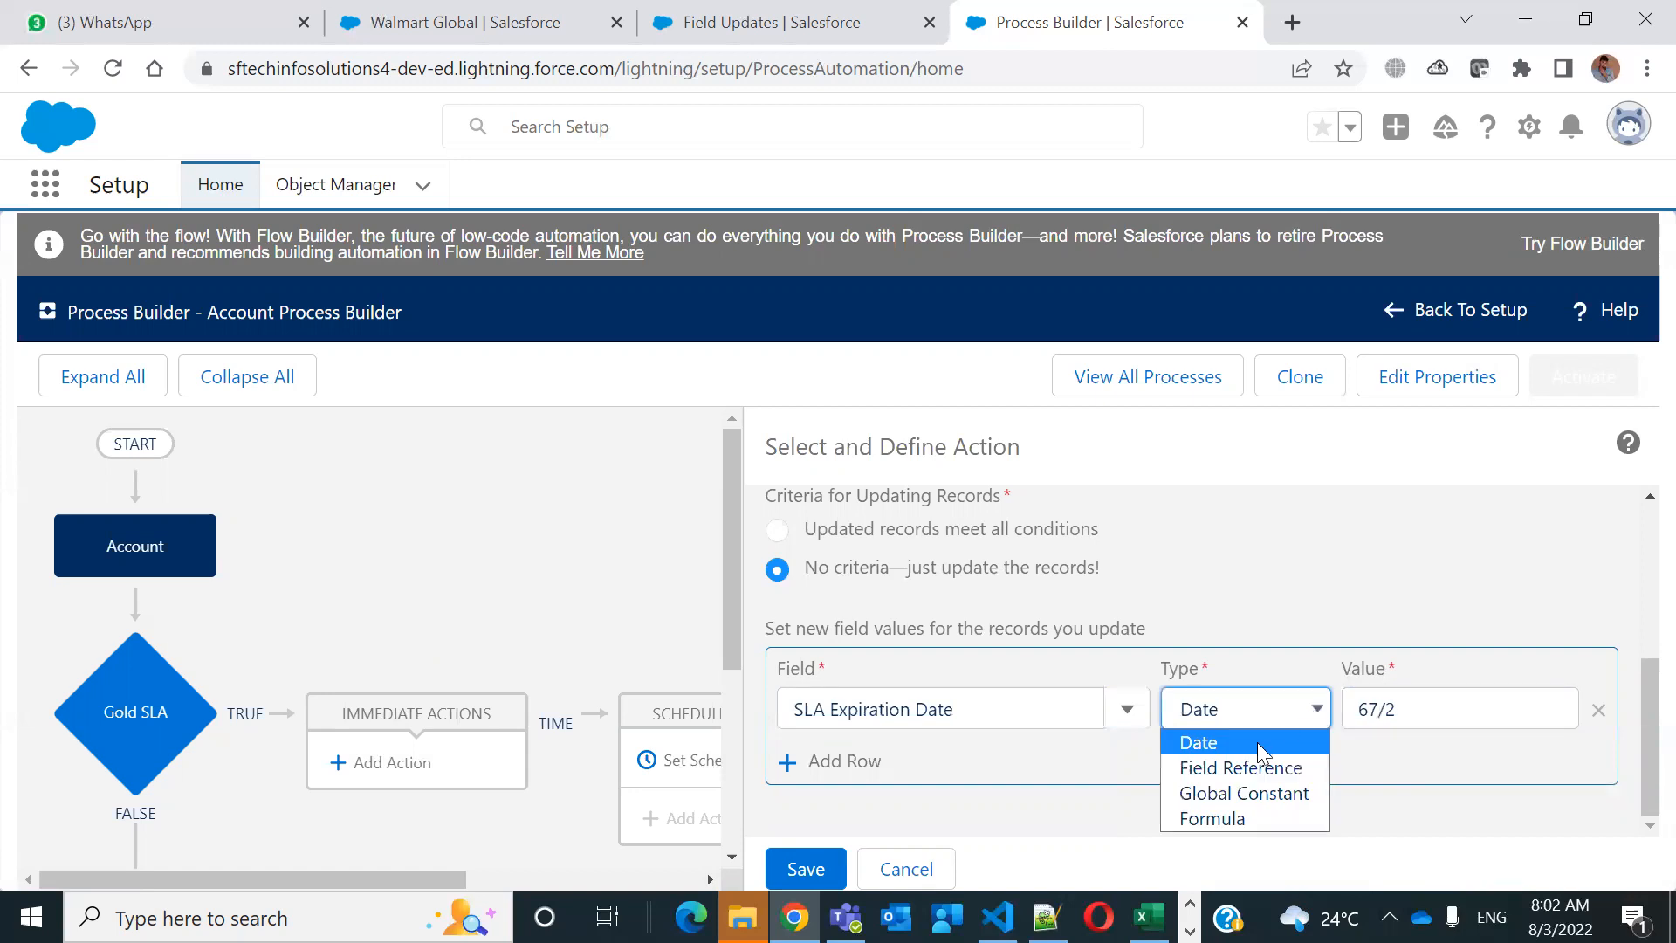
left_click(1216, 817)
left_click(1459, 721)
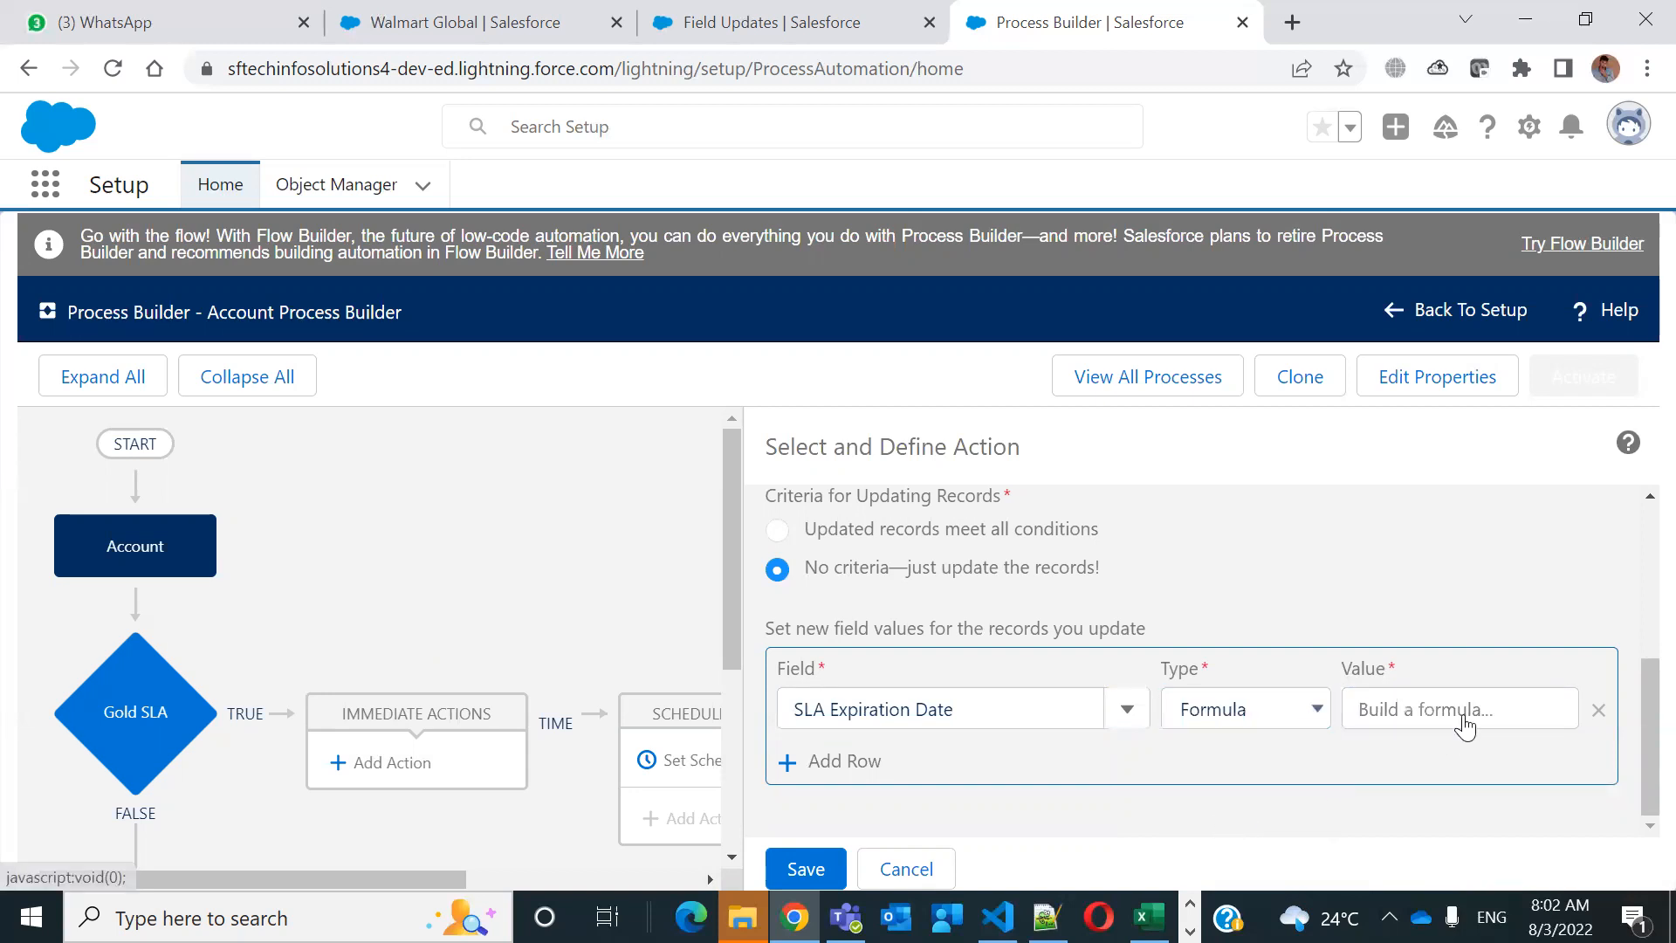
left_click(1201, 635)
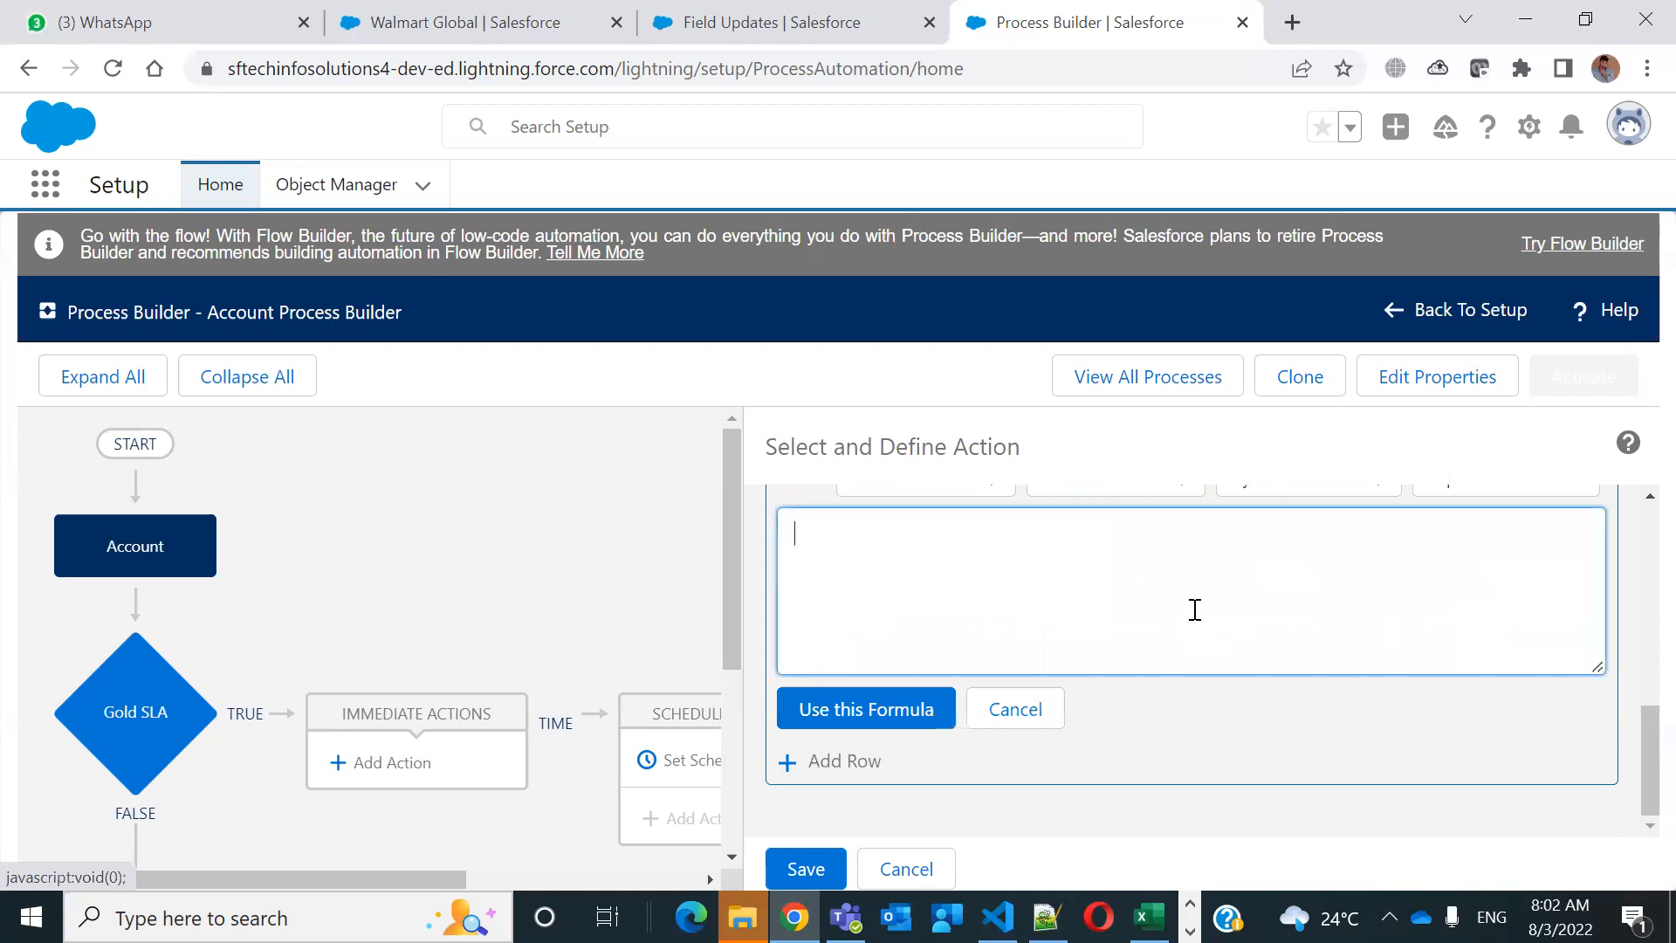
scroll(1199, 621, "up", 5)
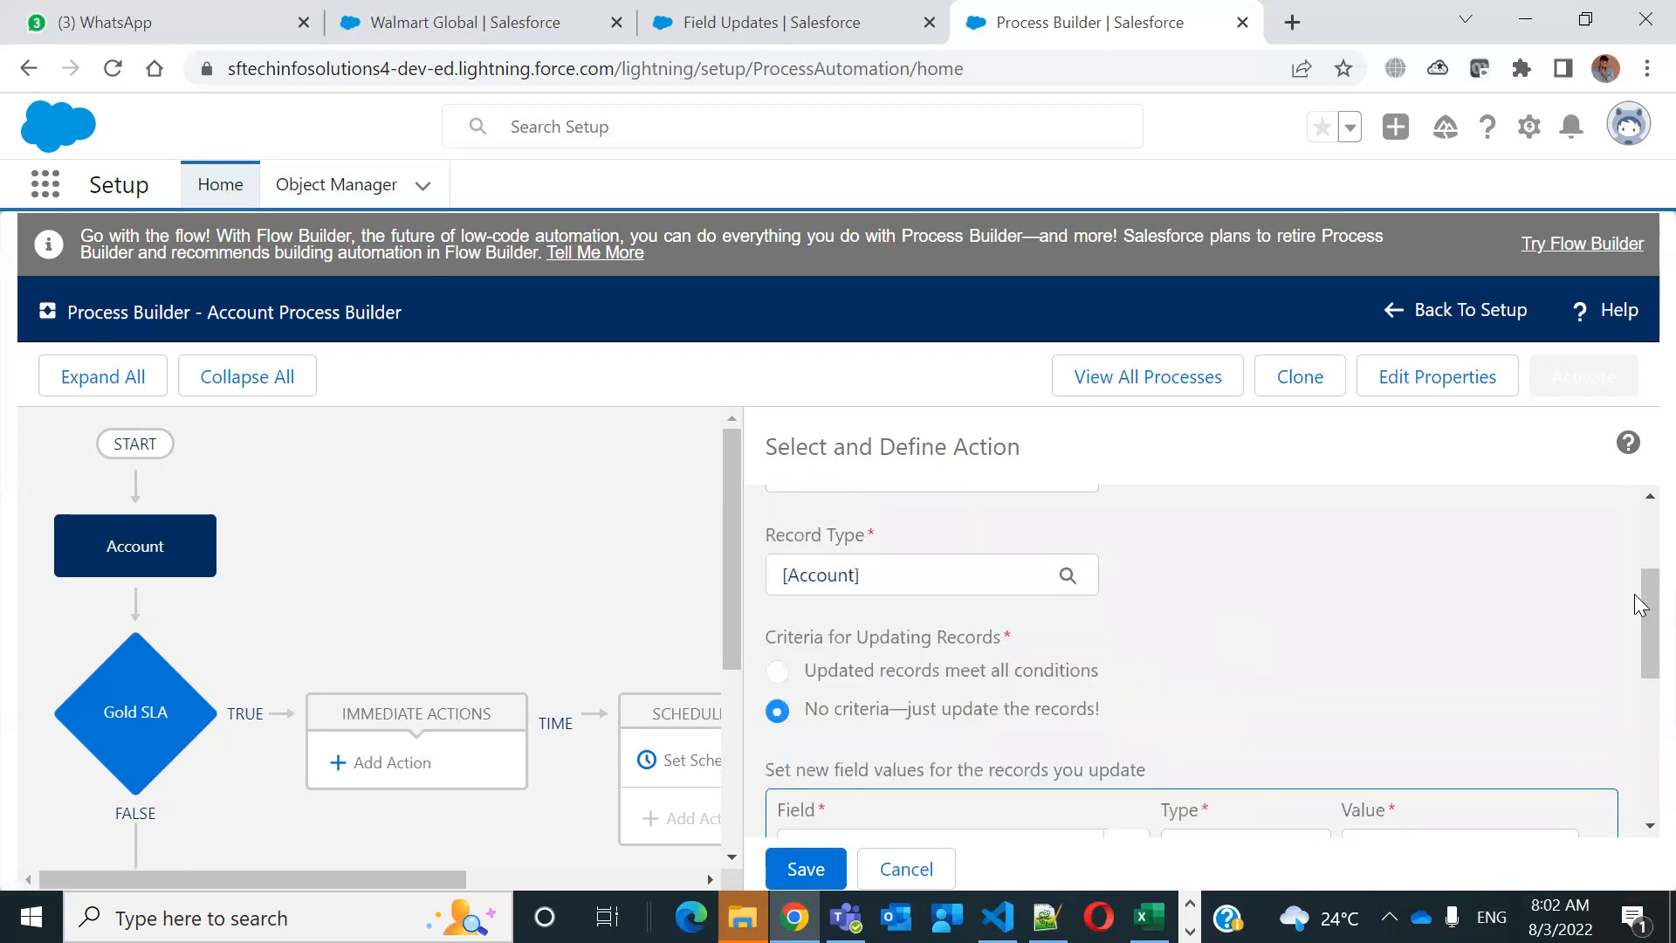
scroll(1636, 664, "down", 3)
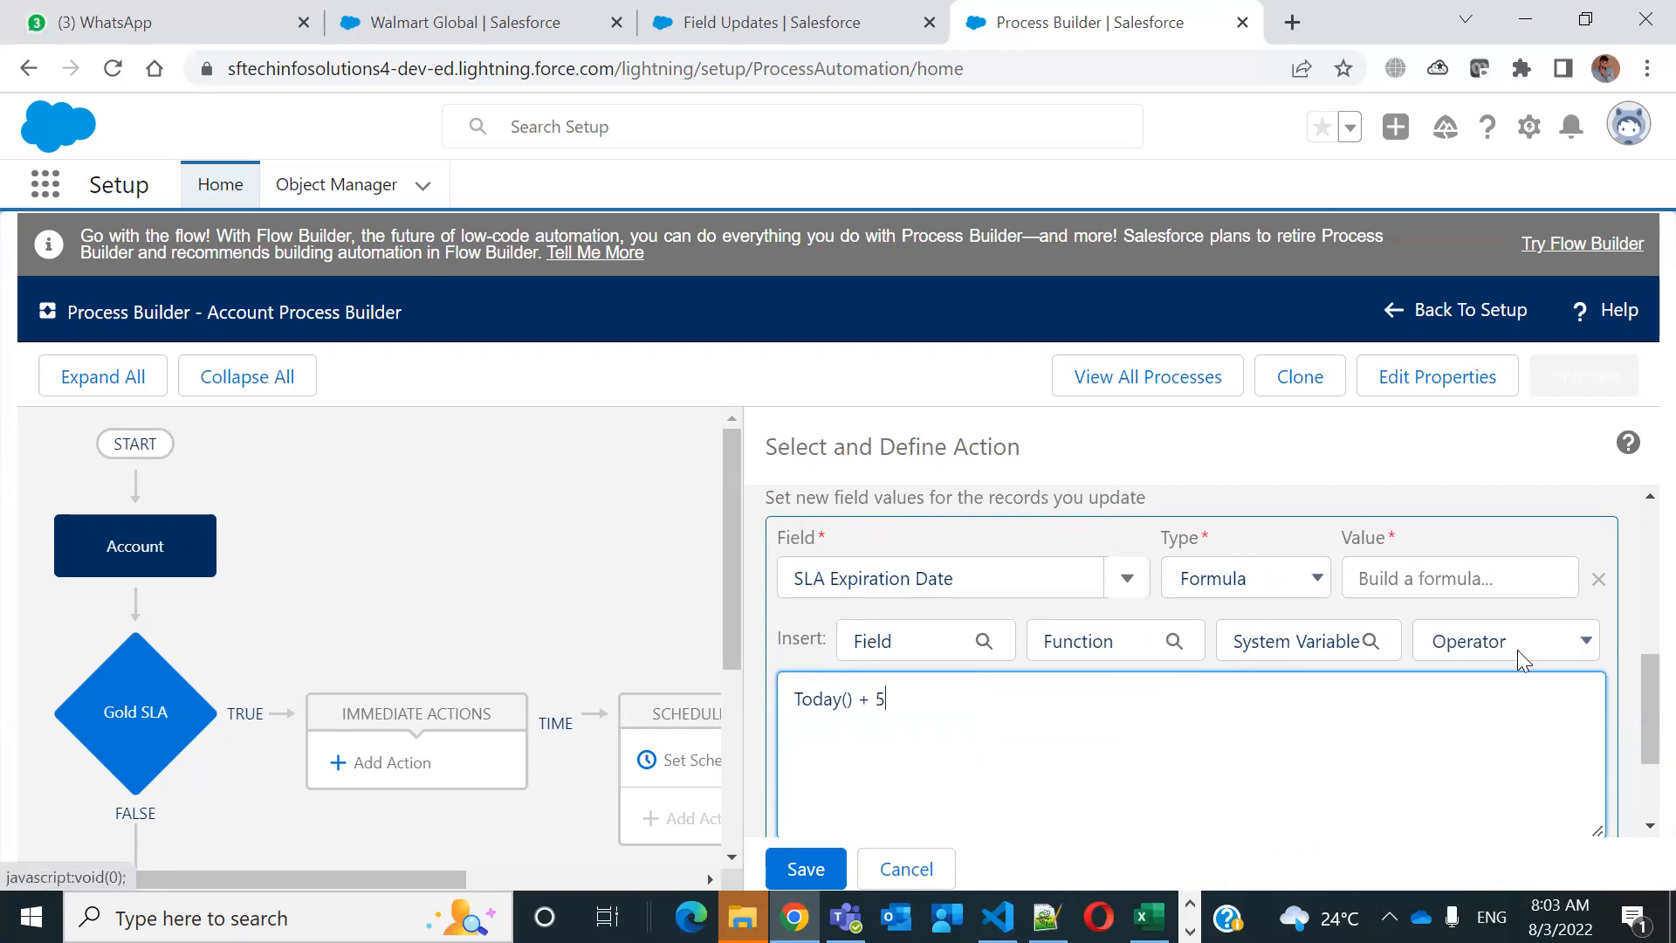
Examine the Account fields available for insertion into the formula, and cancel without choosing one
left_click(946, 643)
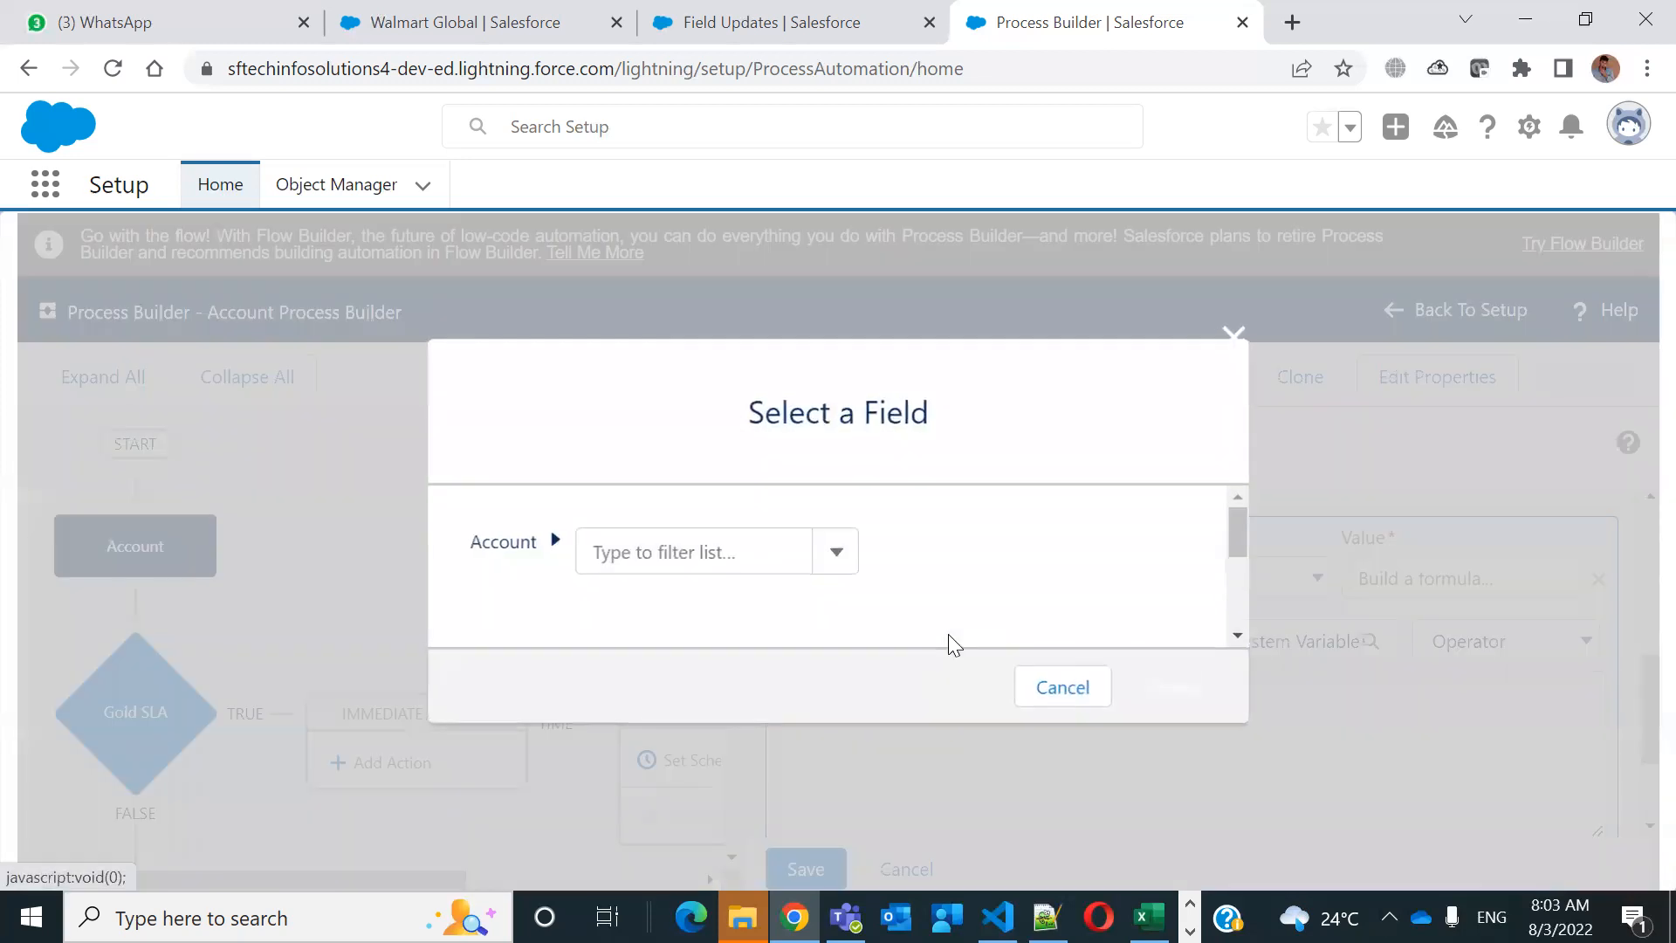
scroll(789, 580, "down", 3)
scroll(789, 579, "up", 3)
left_click(836, 552)
left_click(836, 552)
left_click(836, 552)
scroll(781, 650, "down", 5)
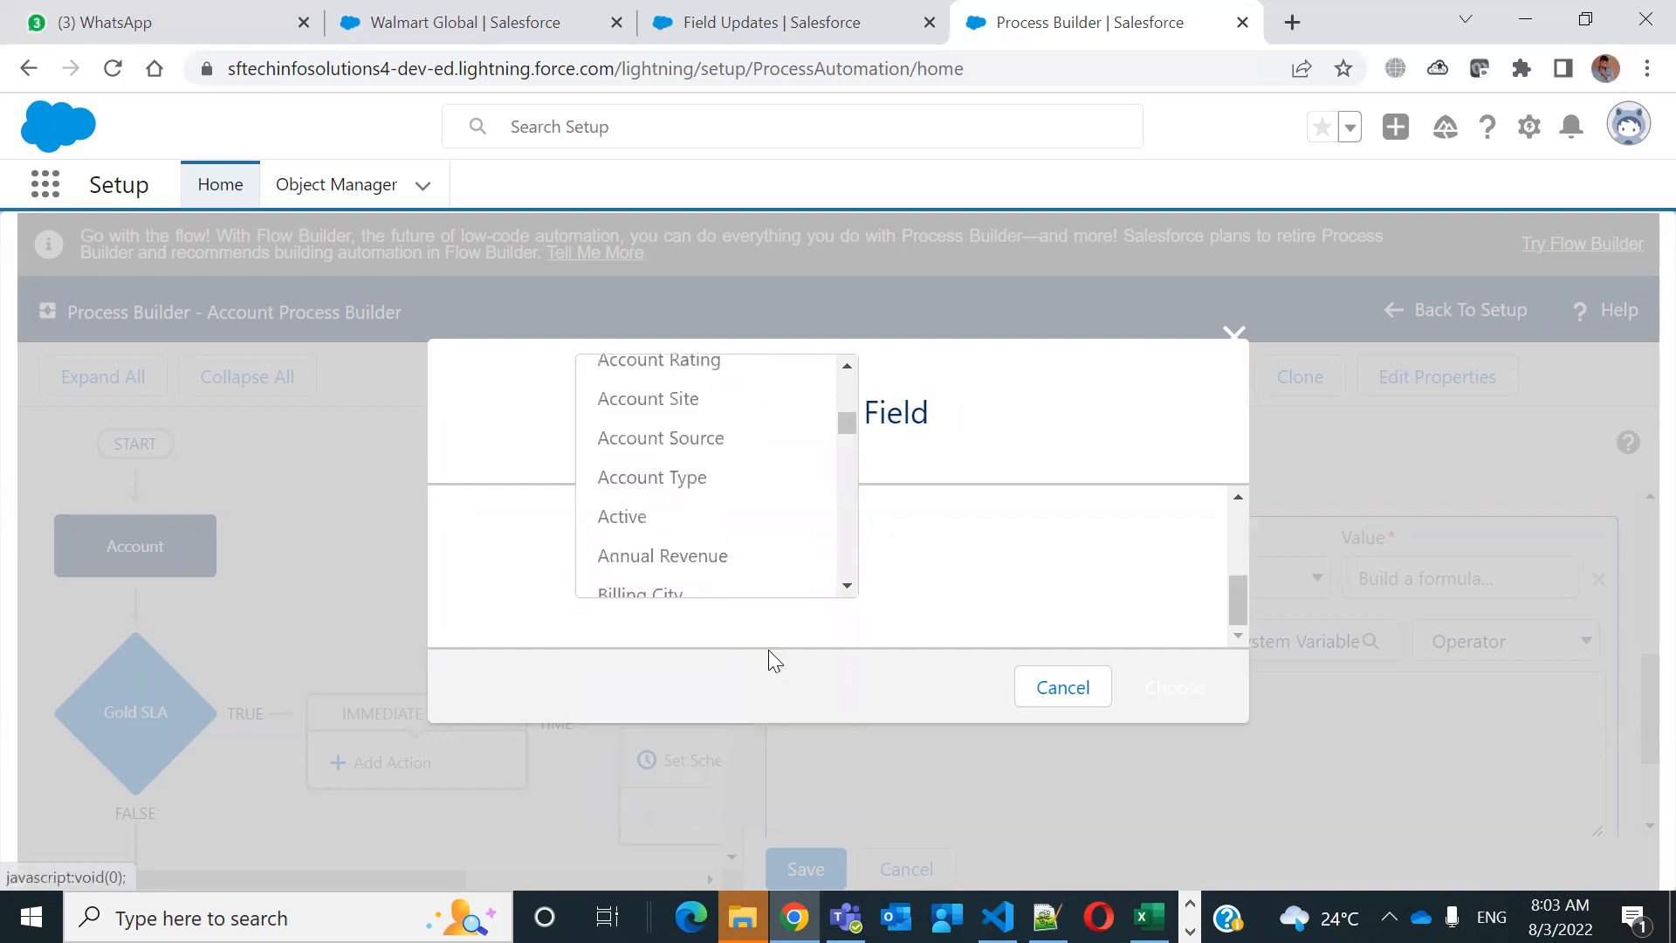
scroll(764, 651, "down", 10)
scroll(721, 445, "down", 3)
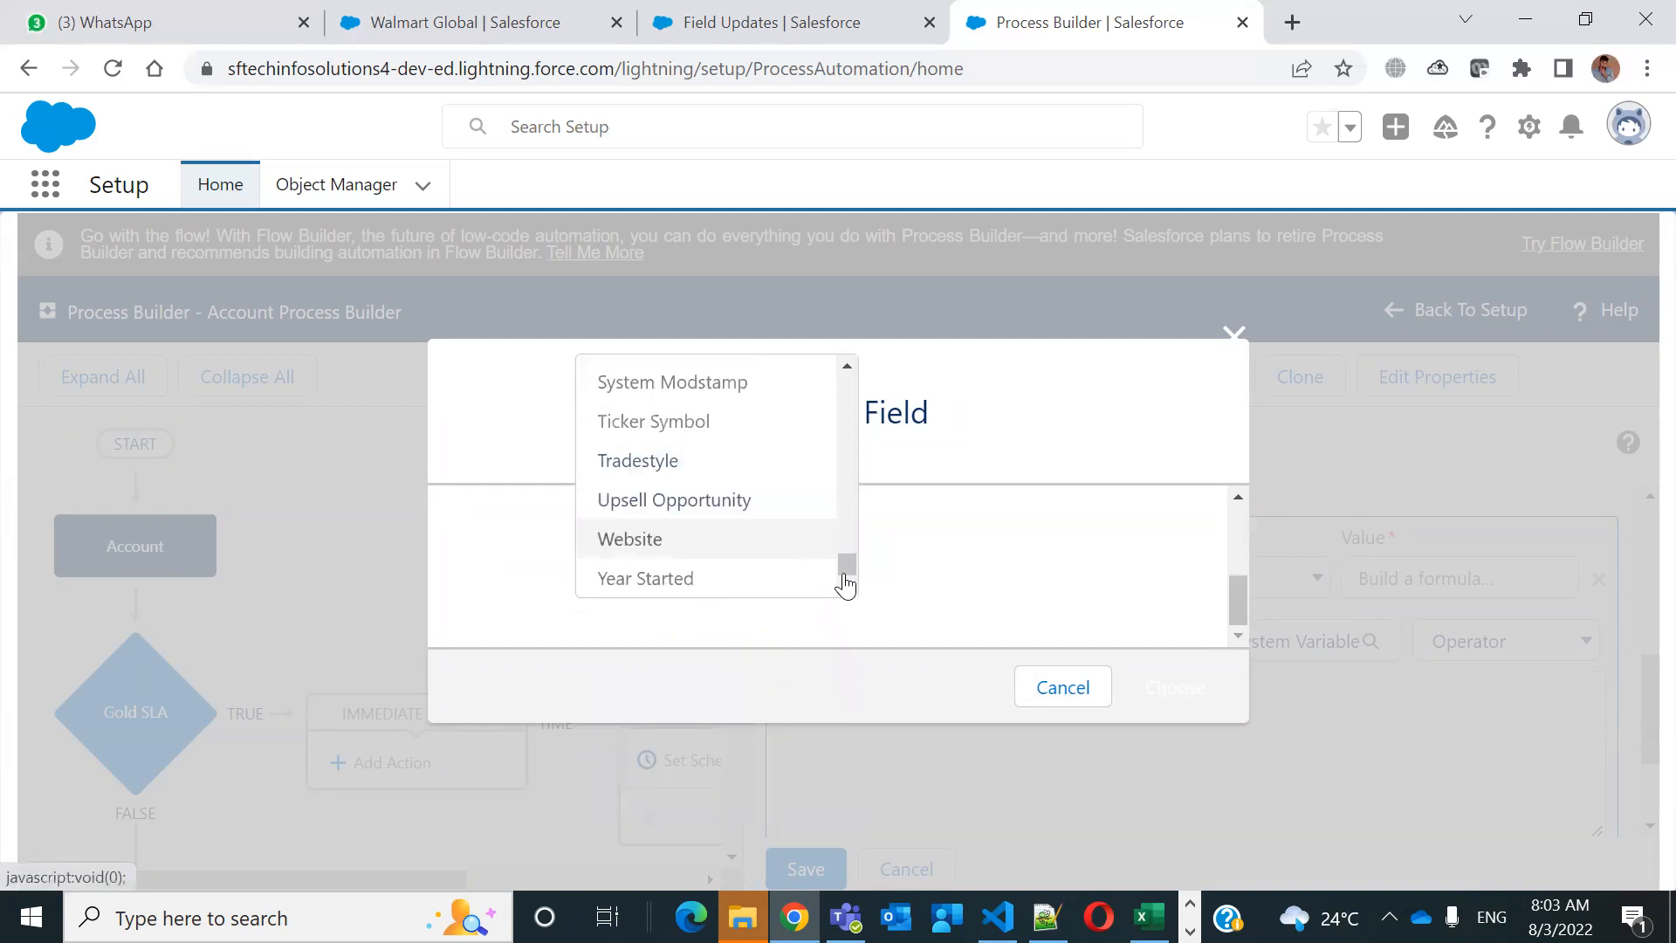
left_click(1062, 685)
Insert the TODAY function from the Date & Time category into the formula
left_click(1144, 641)
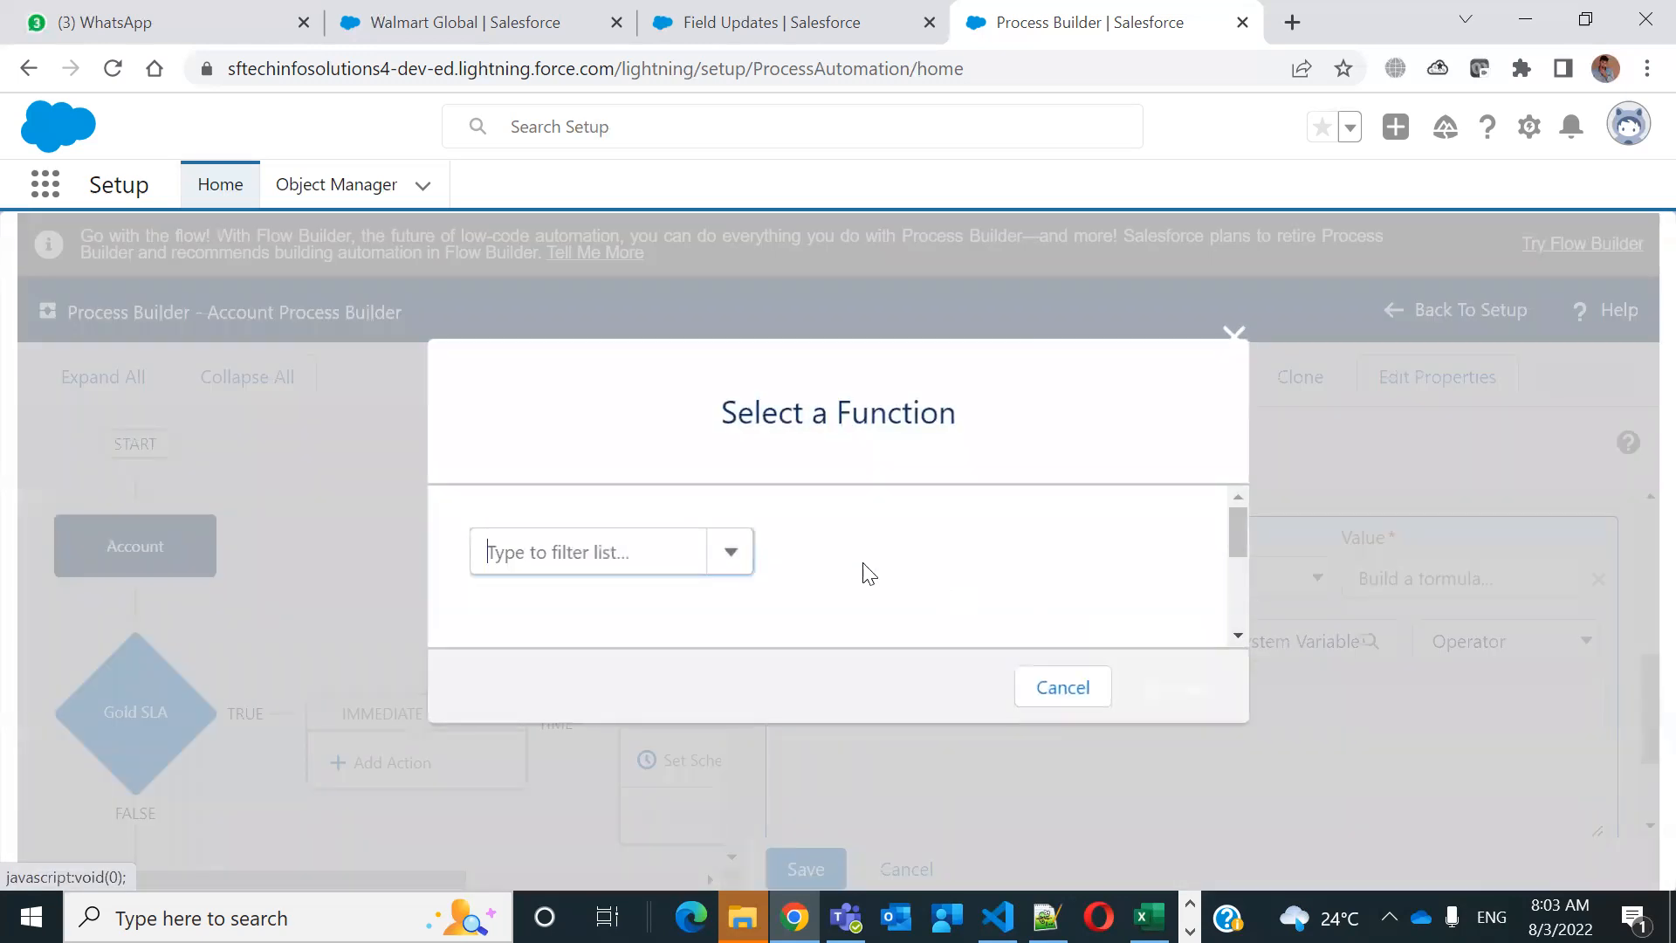
left_click(692, 551)
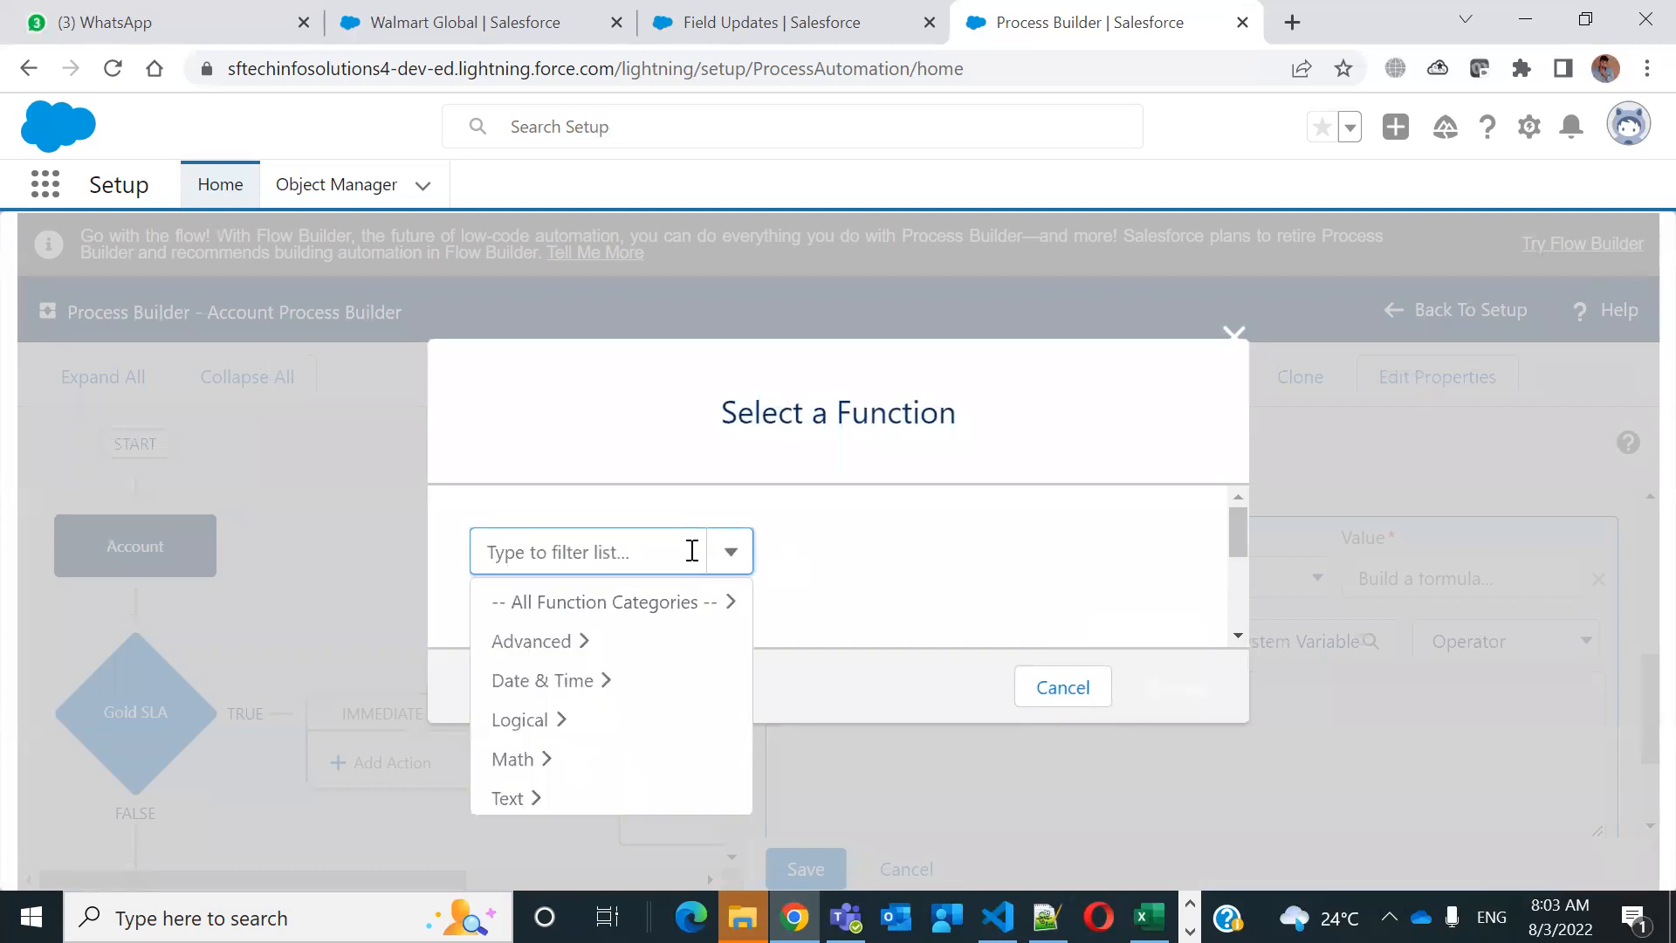
left_click(558, 681)
left_click(871, 553)
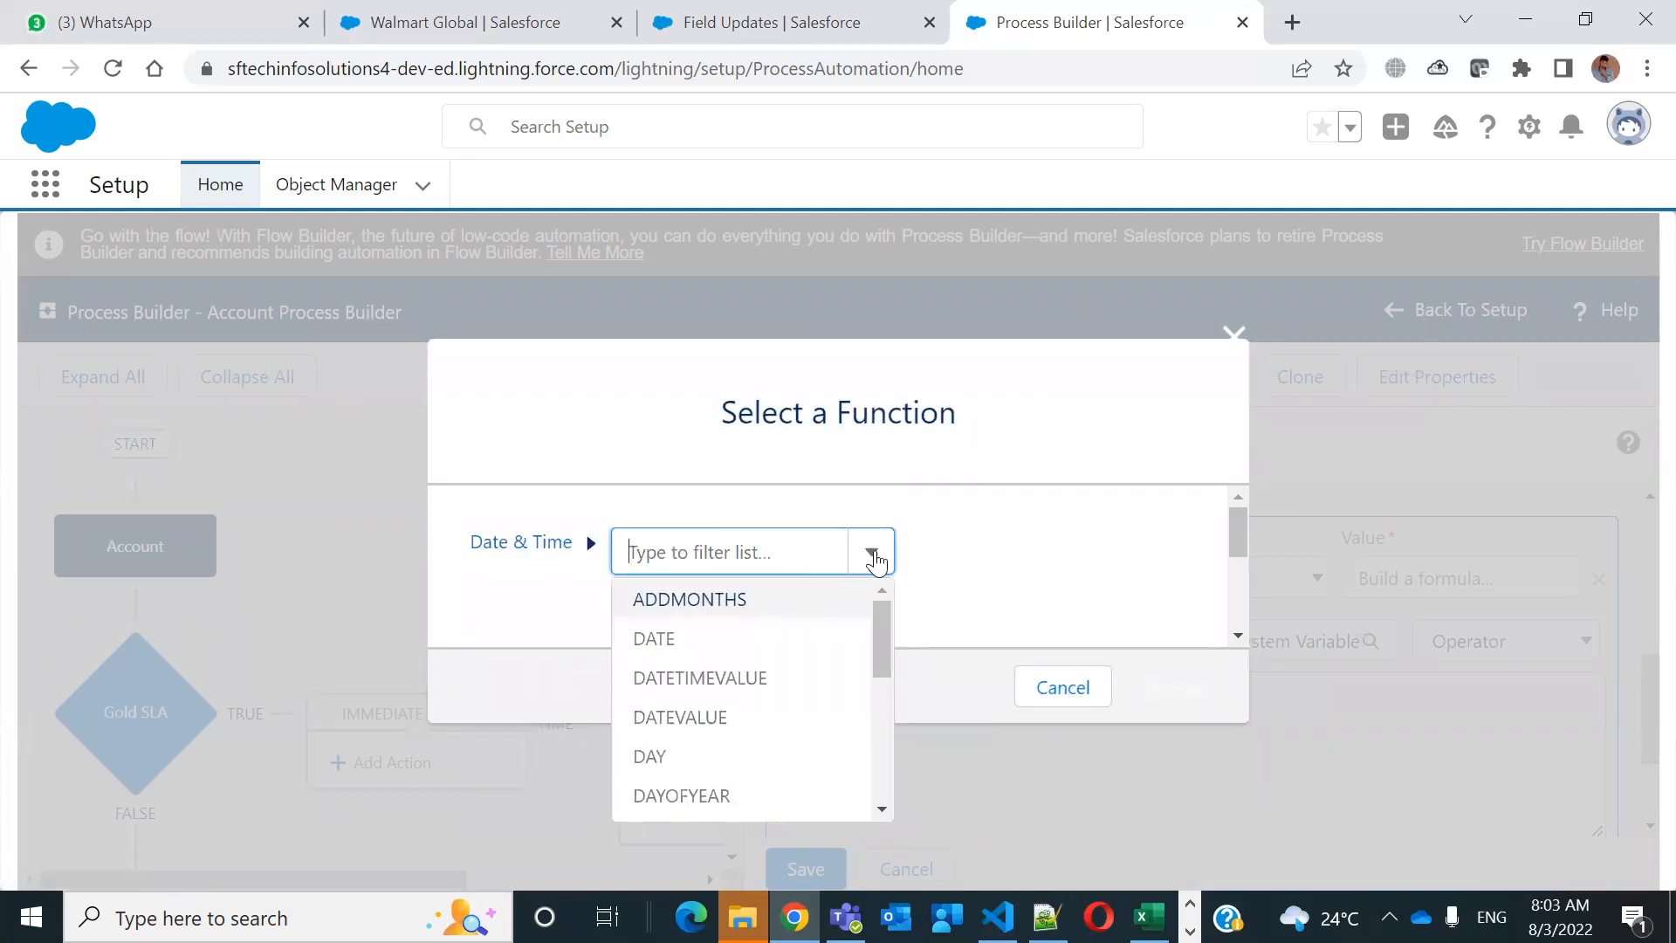
left_click_drag(882, 634, 878, 742)
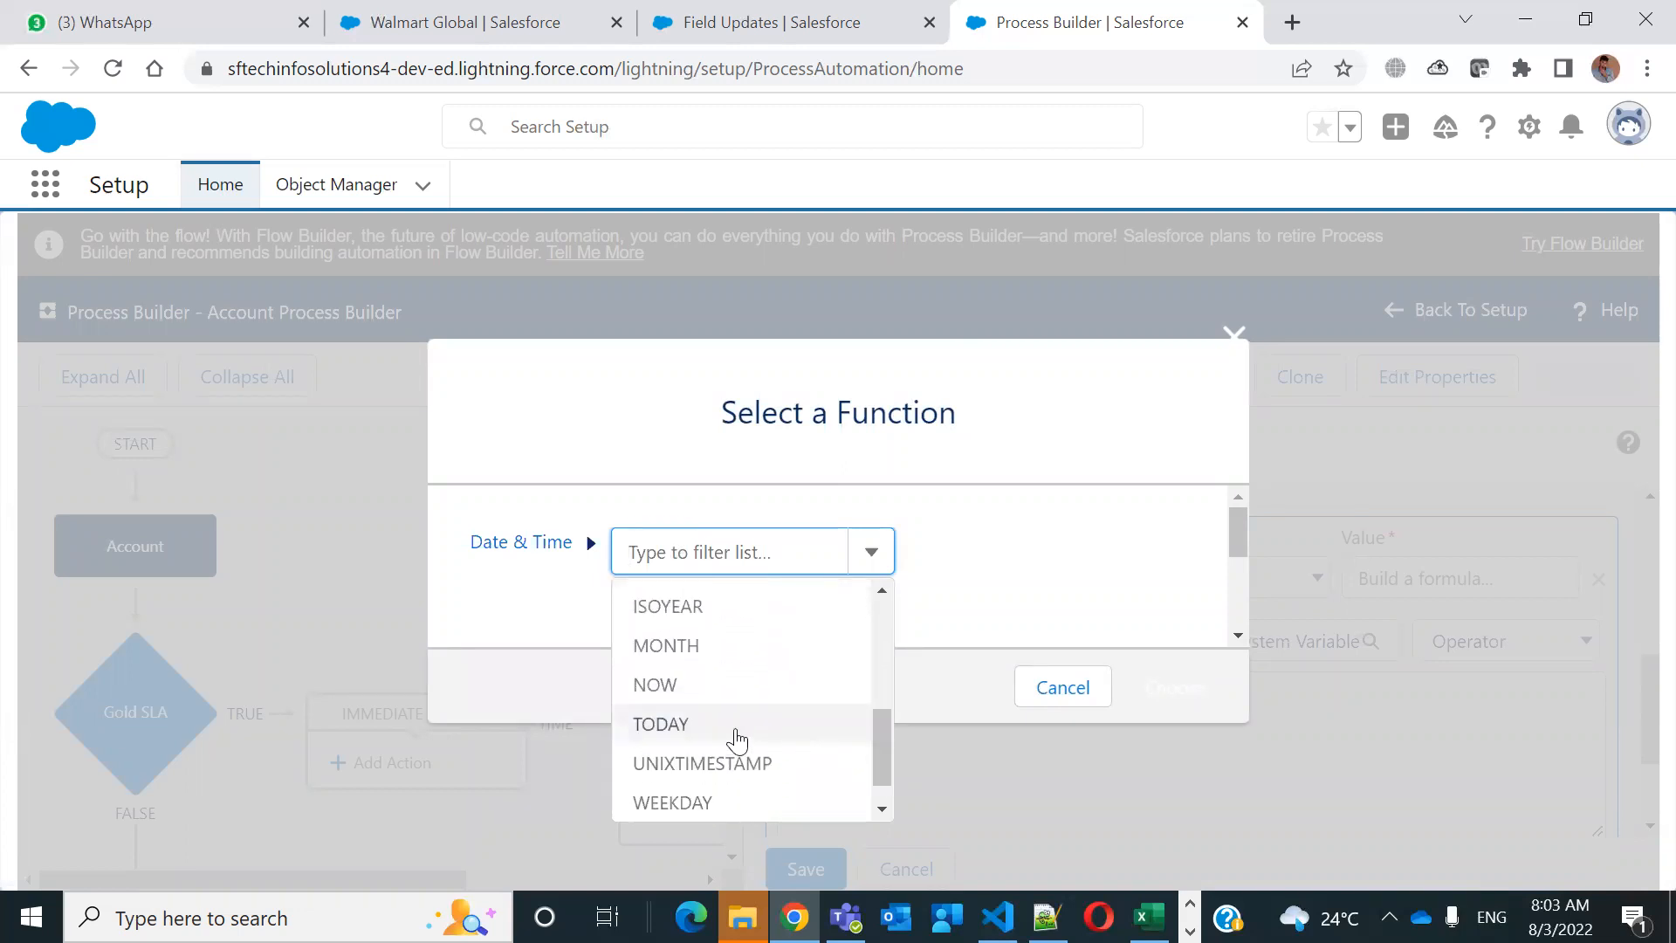
left_click(710, 726)
left_click(1149, 691)
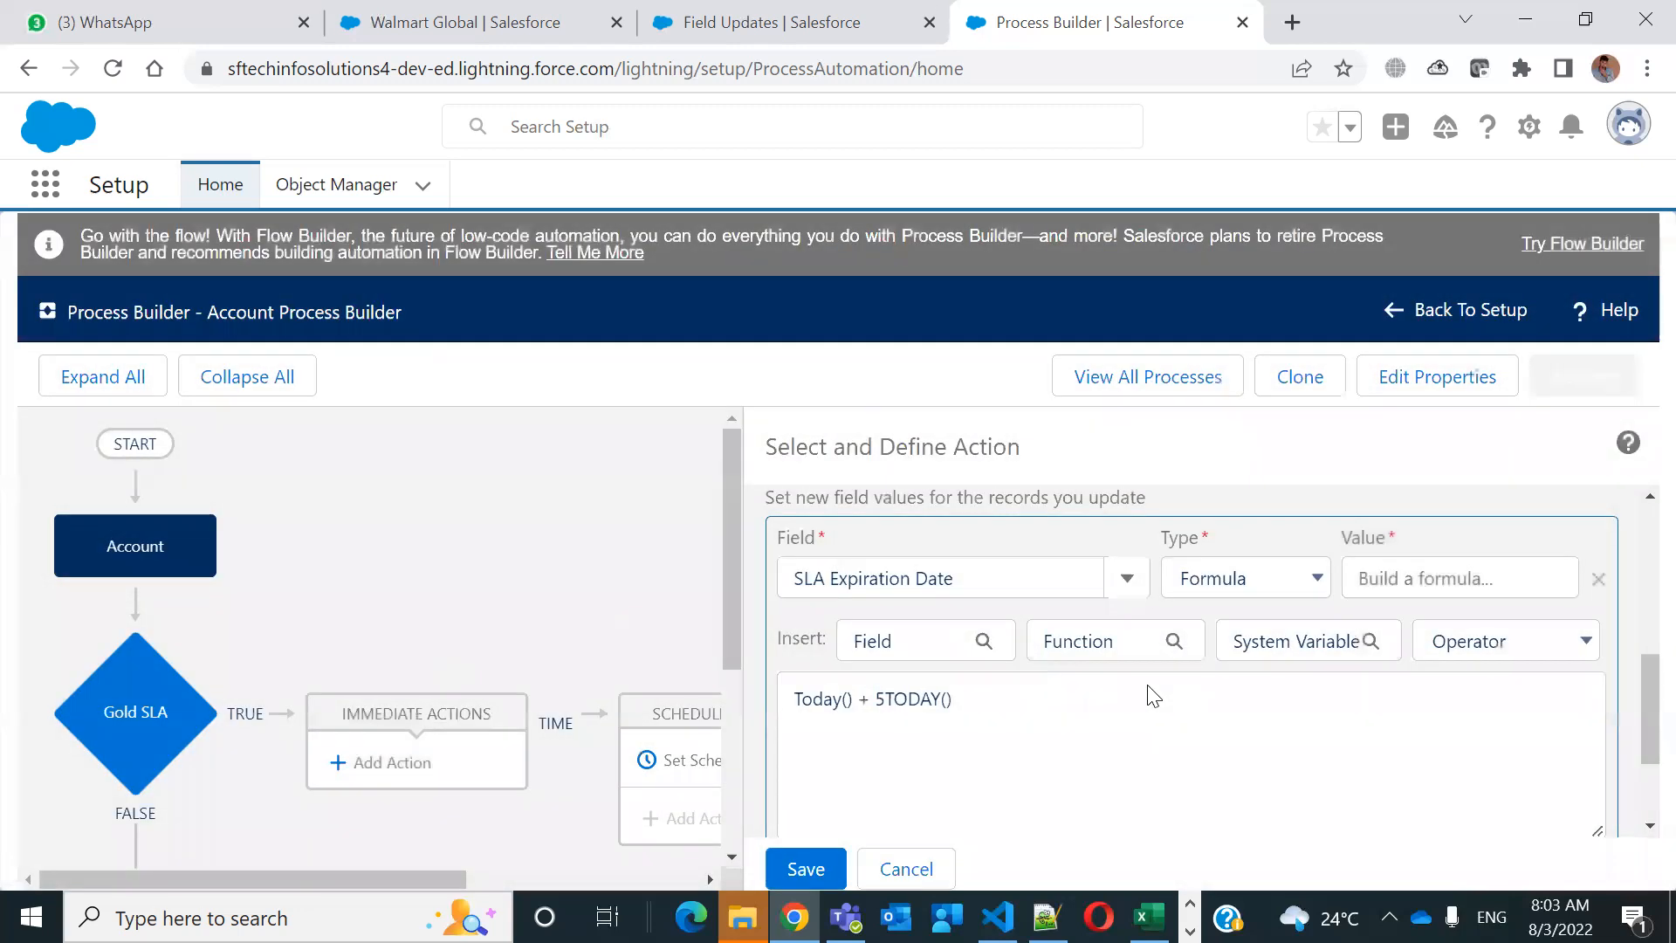
Extend the inserted TODAY() with the Add operator and 5, then delete this duplicate expression, leaving only Today() + 5
left_click(885, 698)
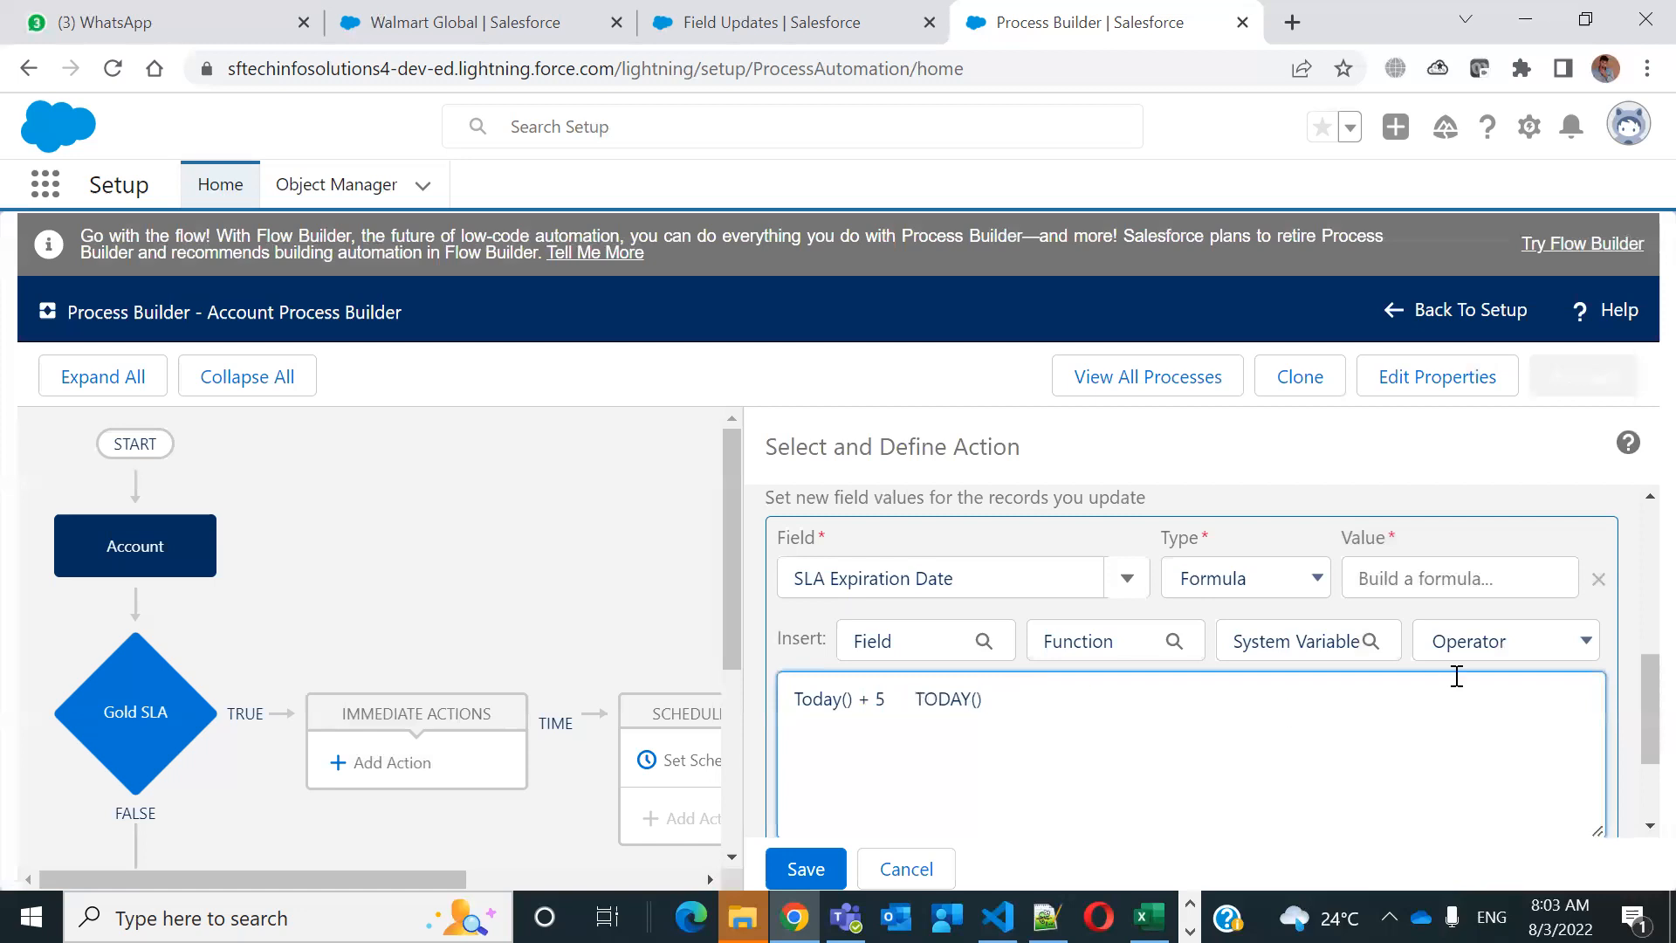
left_click(1532, 643)
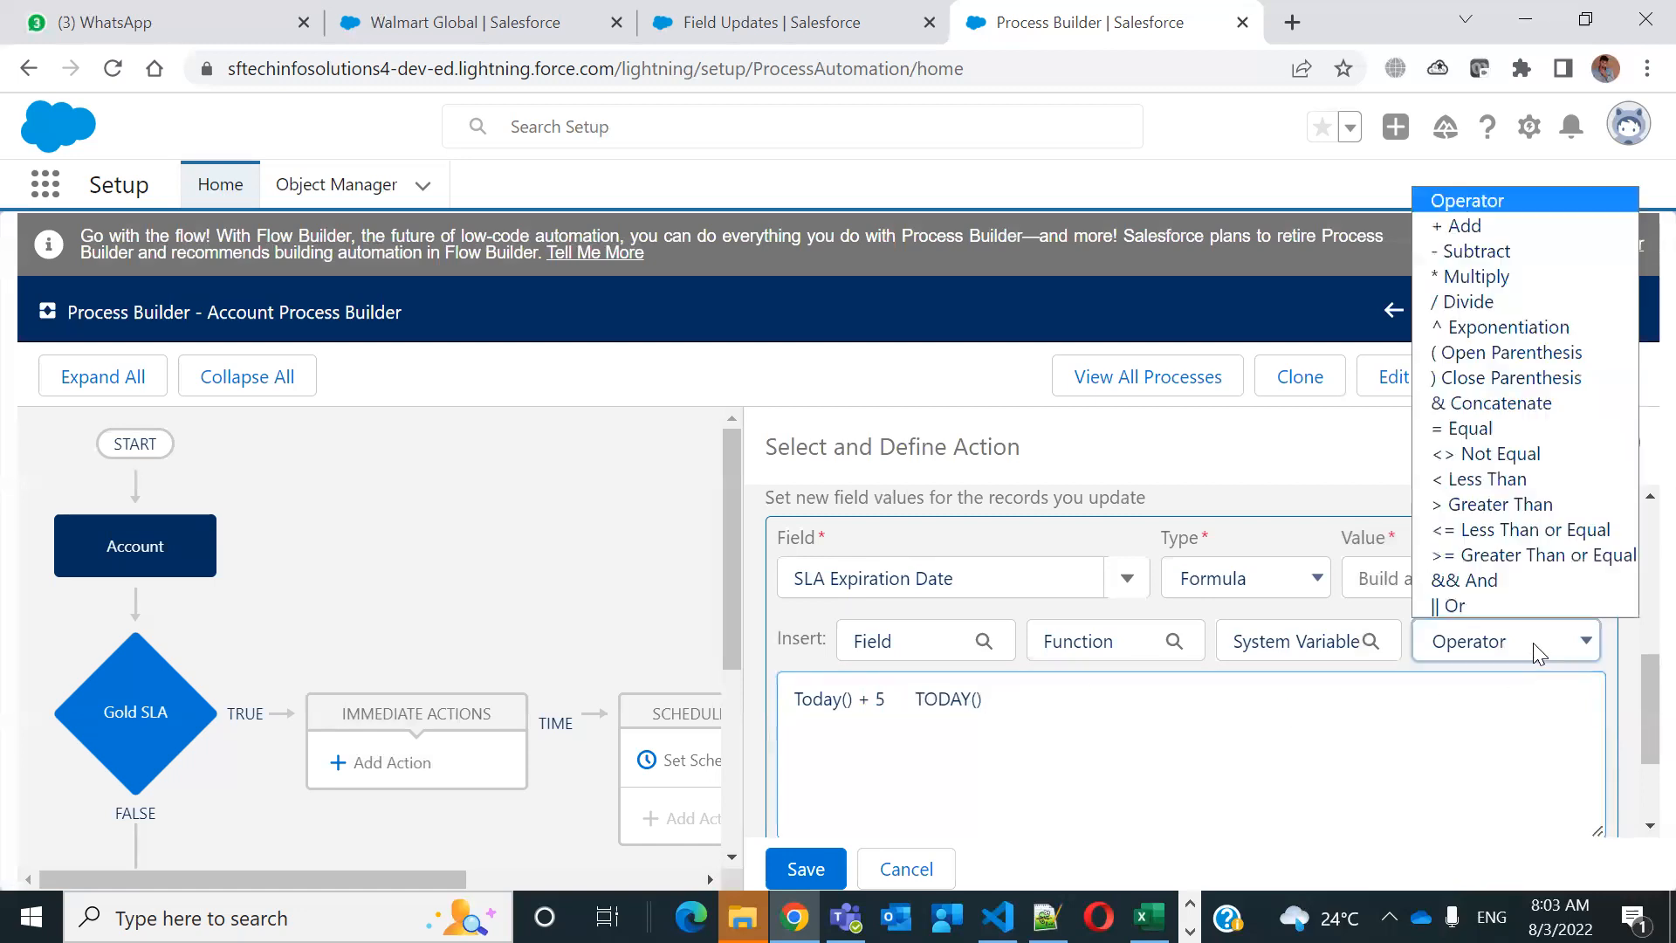
left_click(1506, 240)
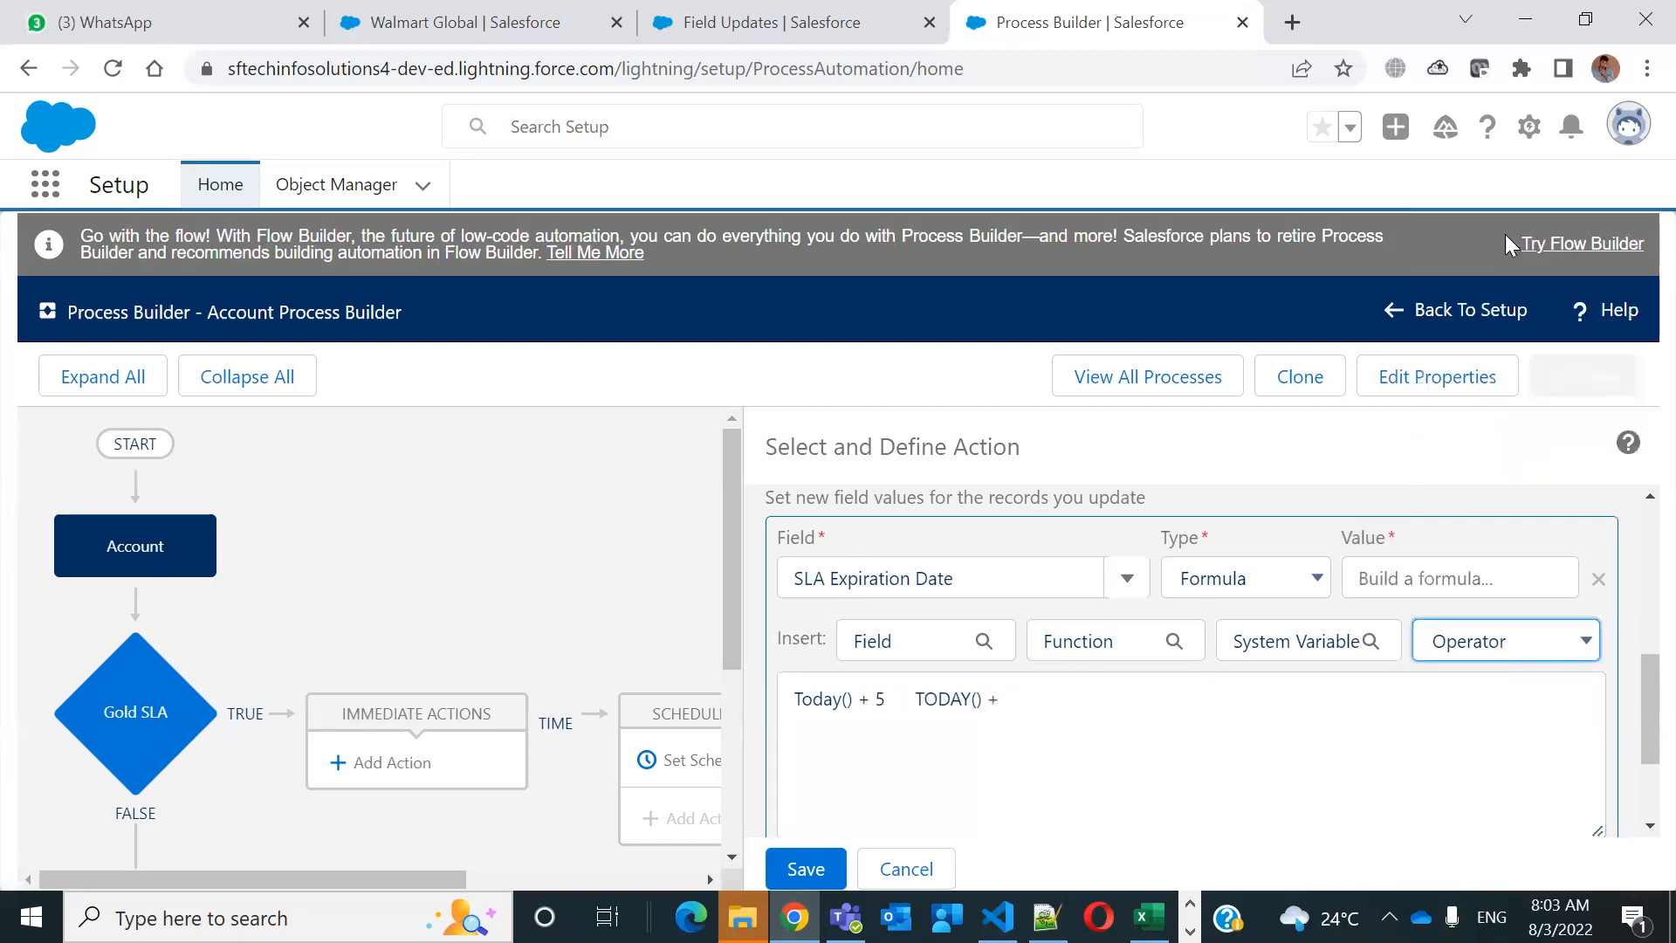
left_click(1157, 720)
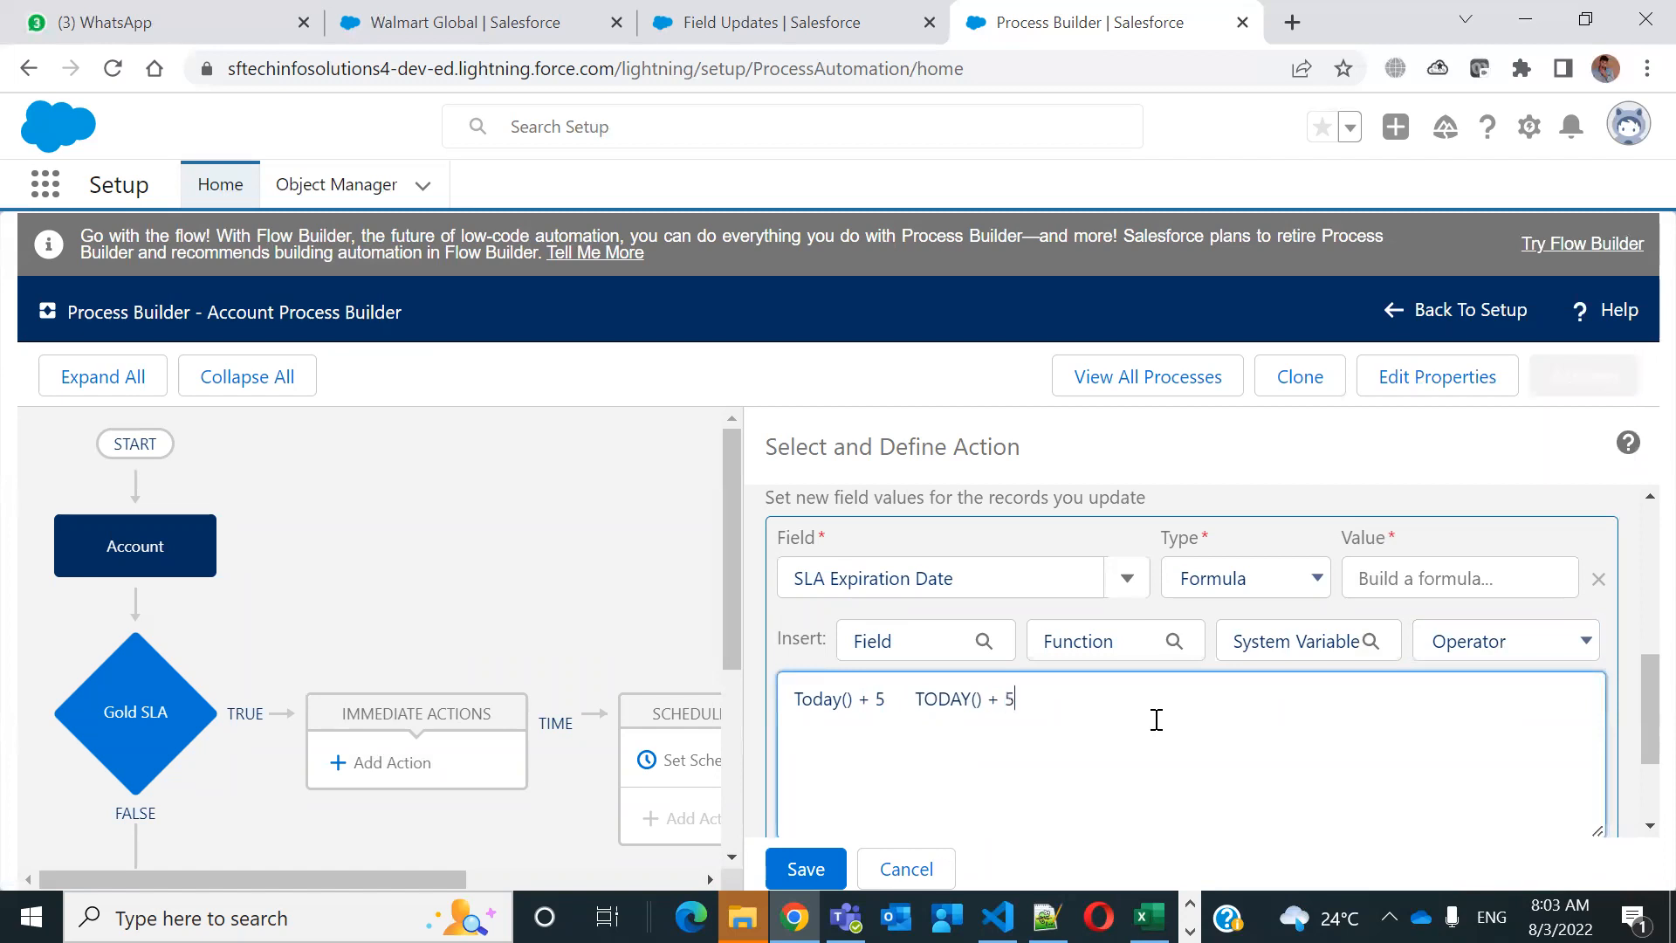
left_click_drag(1021, 699, 913, 699)
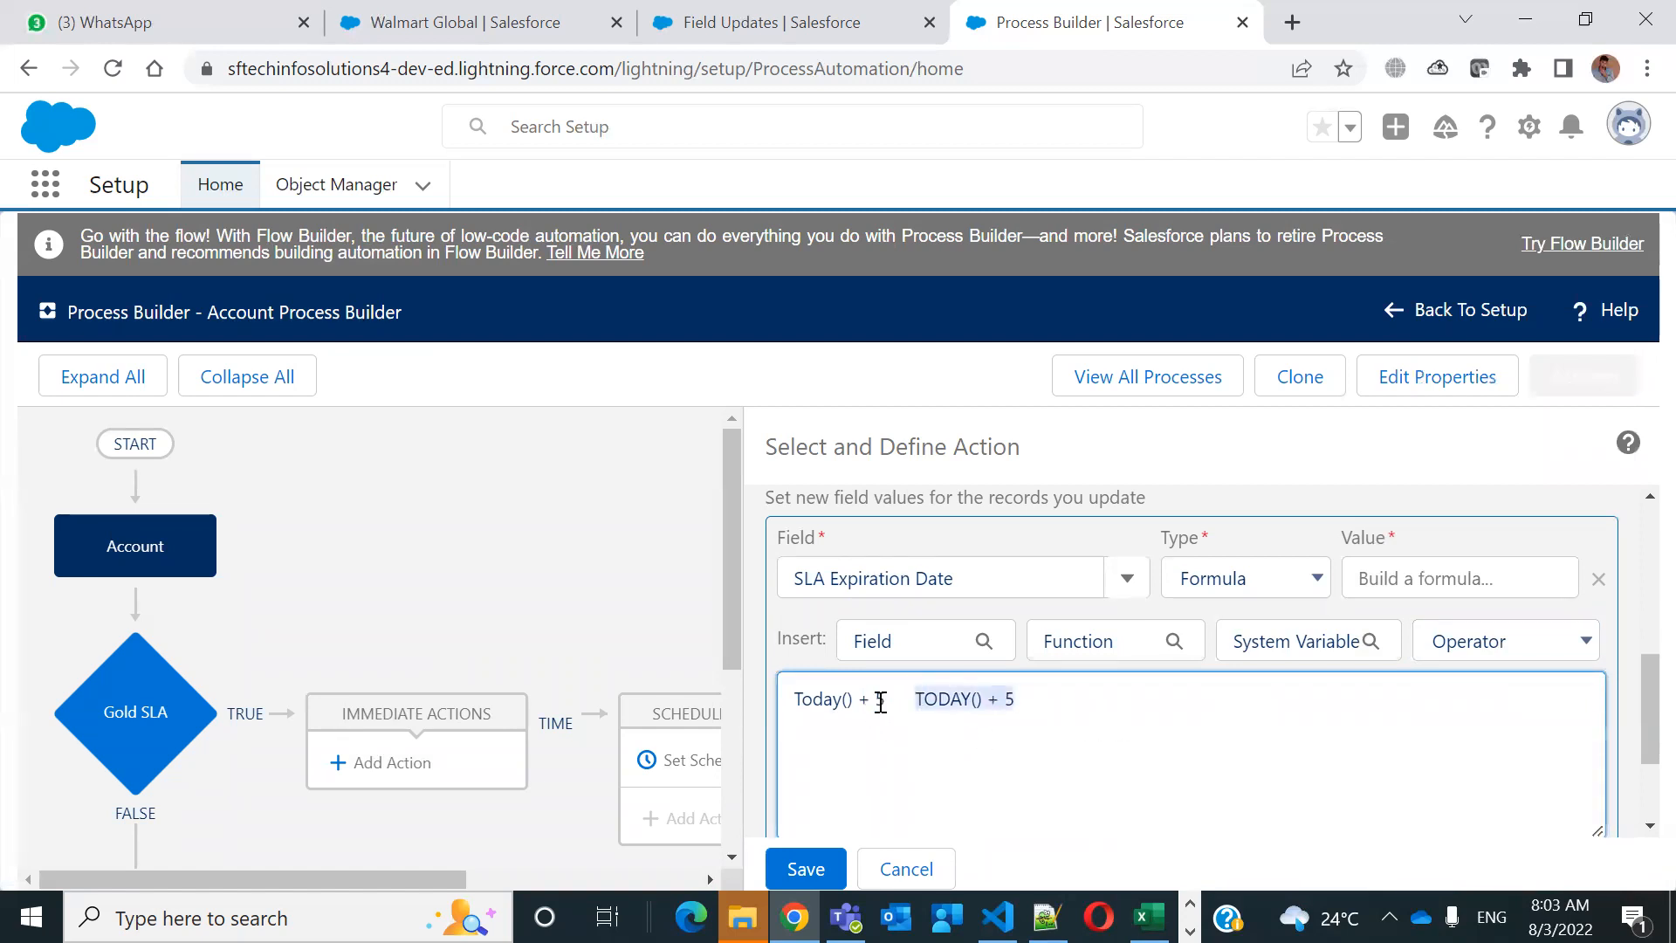
key("BackSpace")
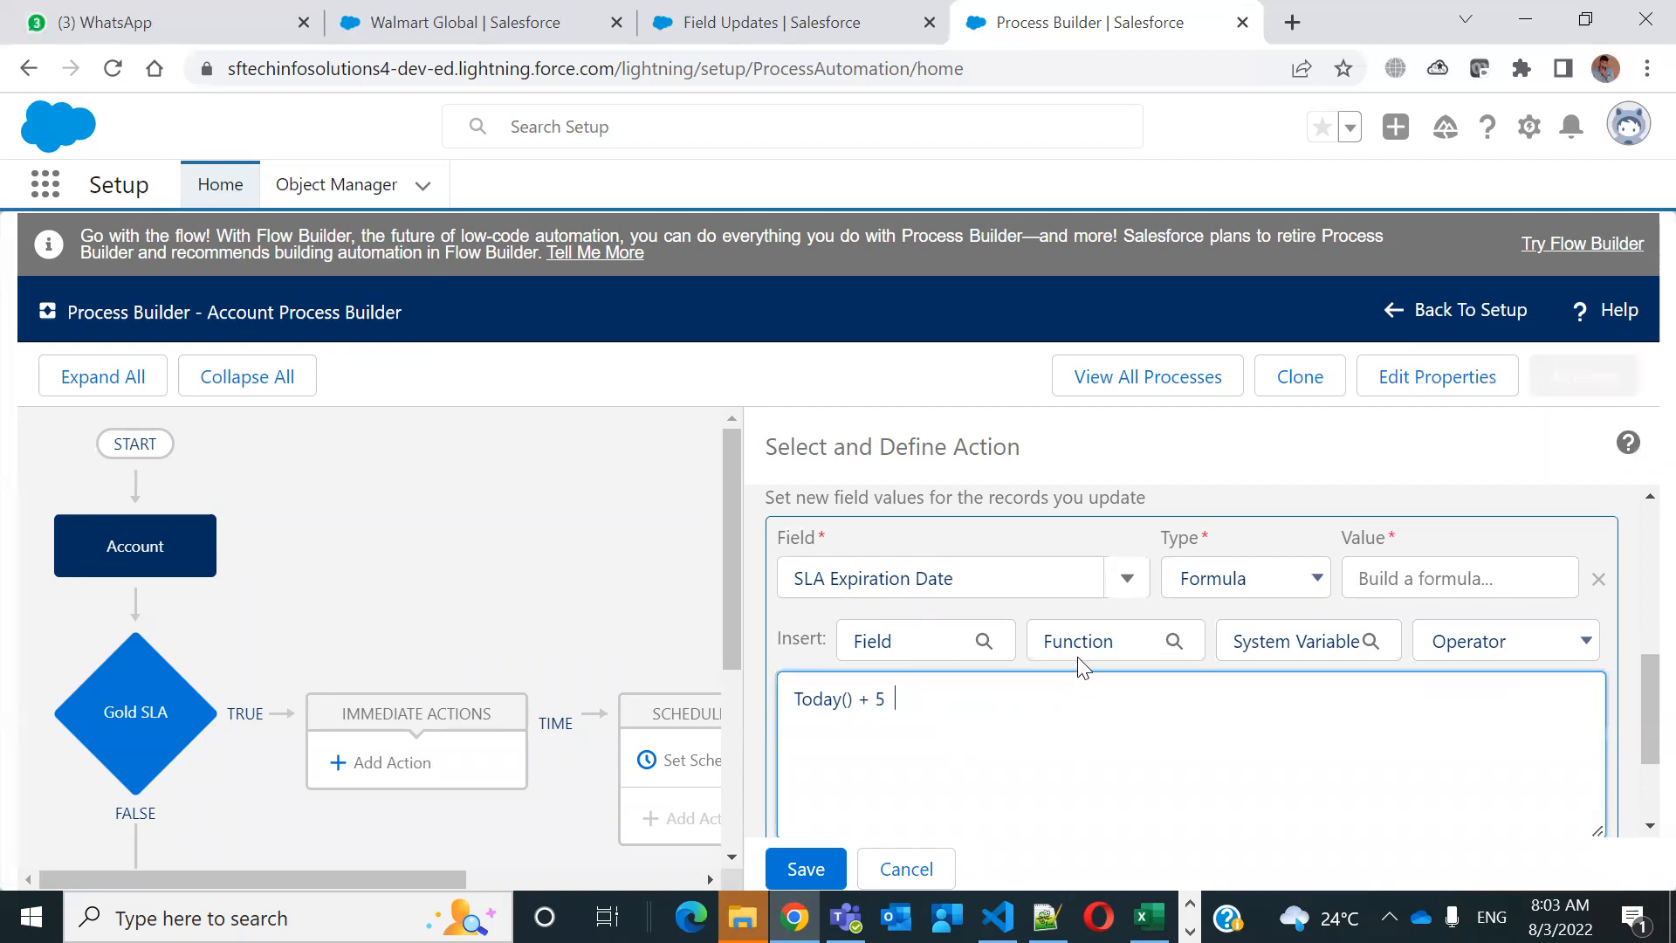
Examine the function categories and the Advanced functions available for the formula, and close the selection without choosing one
left_click(1103, 628)
left_click(636, 542)
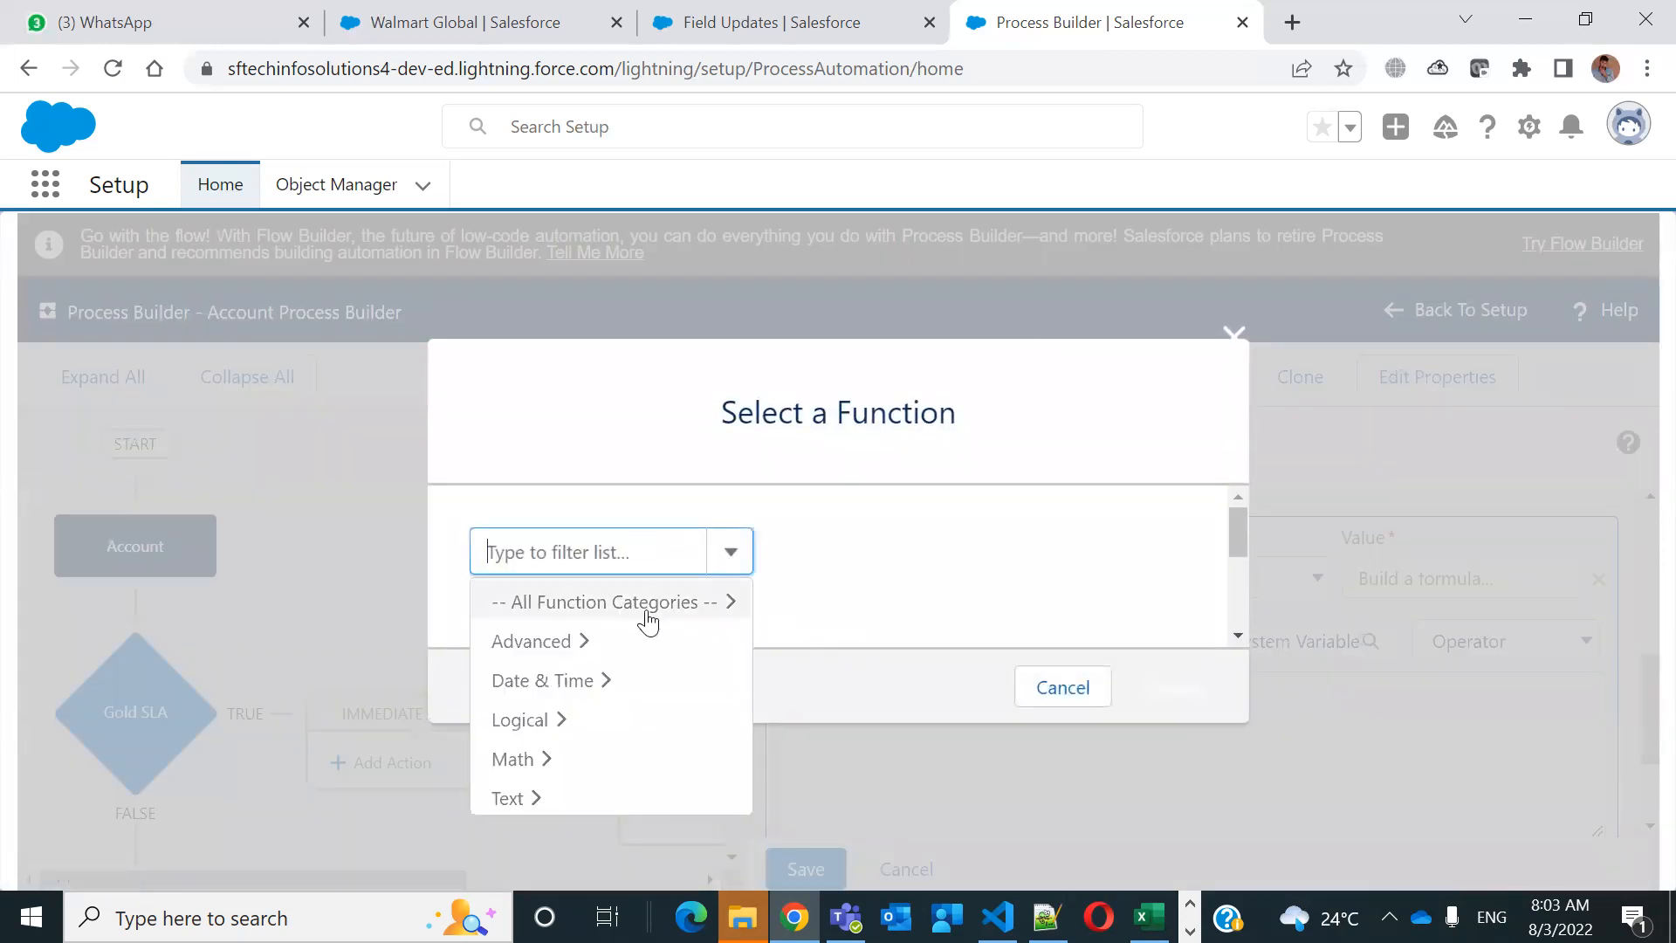
scroll(632, 744, "down", 2)
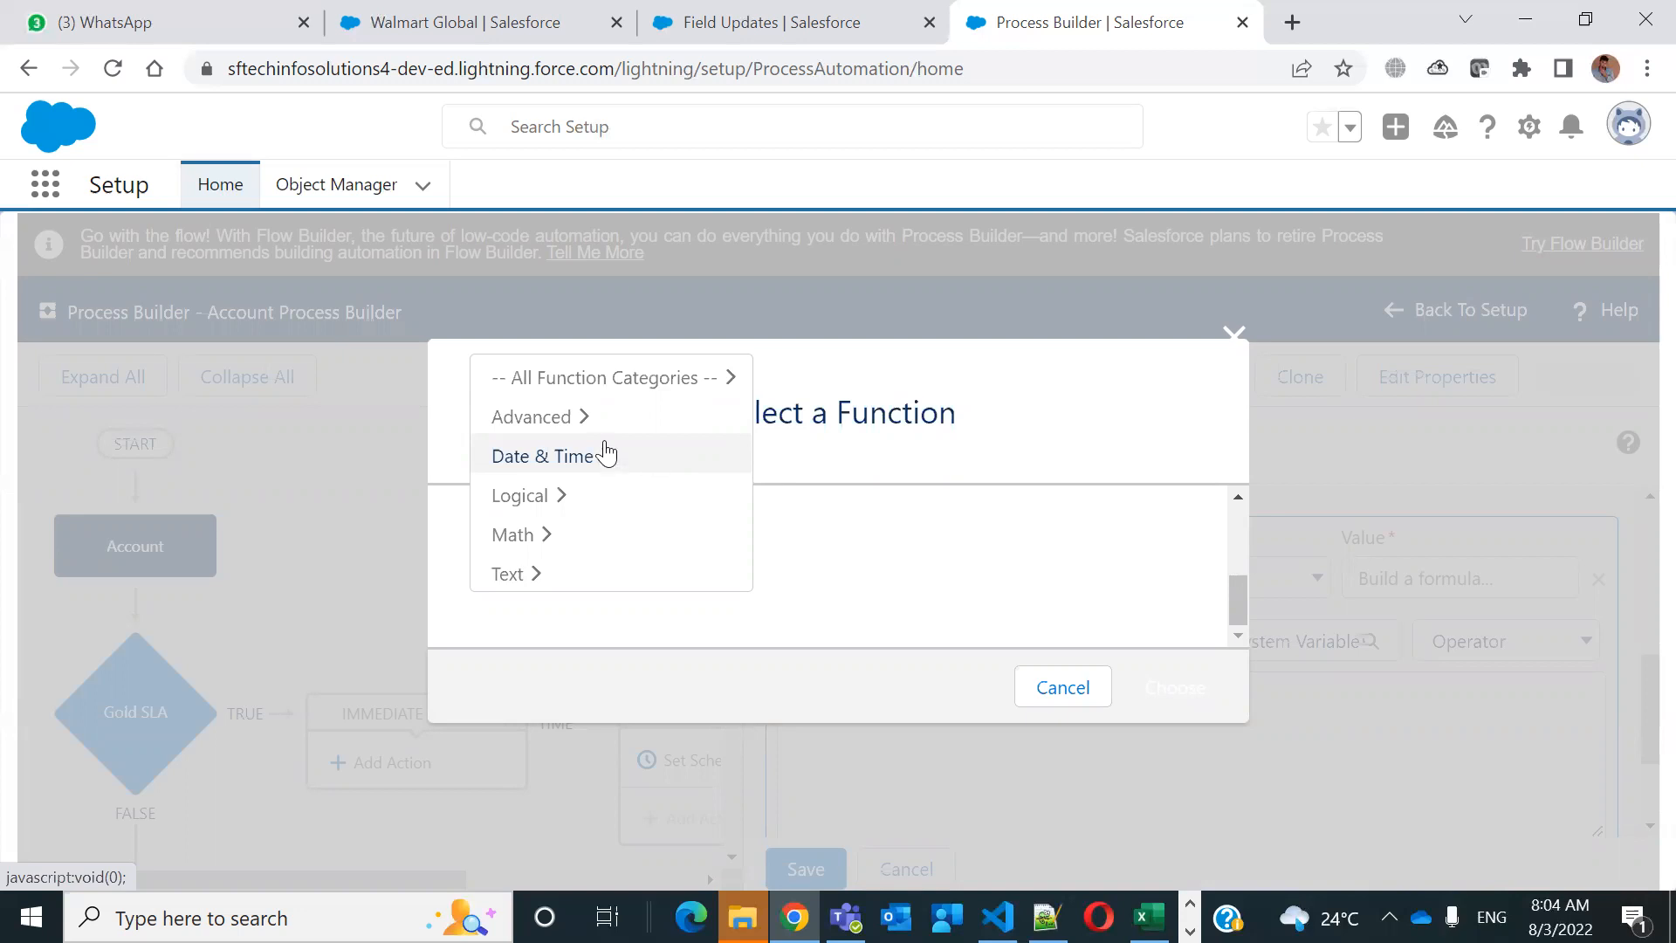
left_click(574, 434)
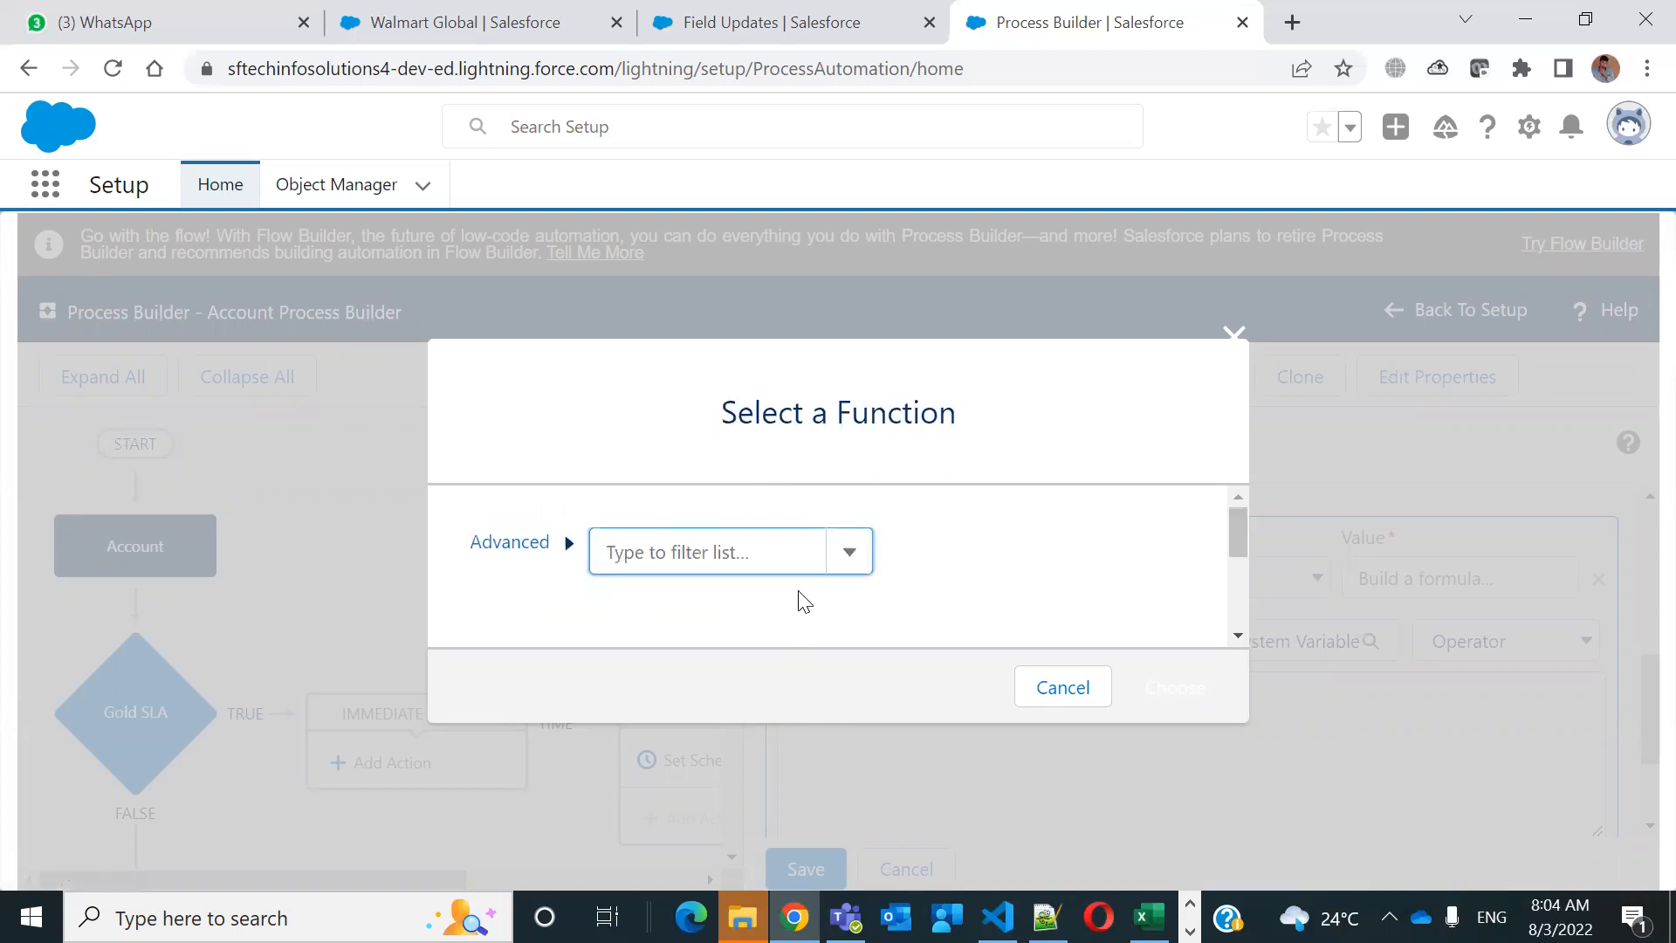
left_click(858, 550)
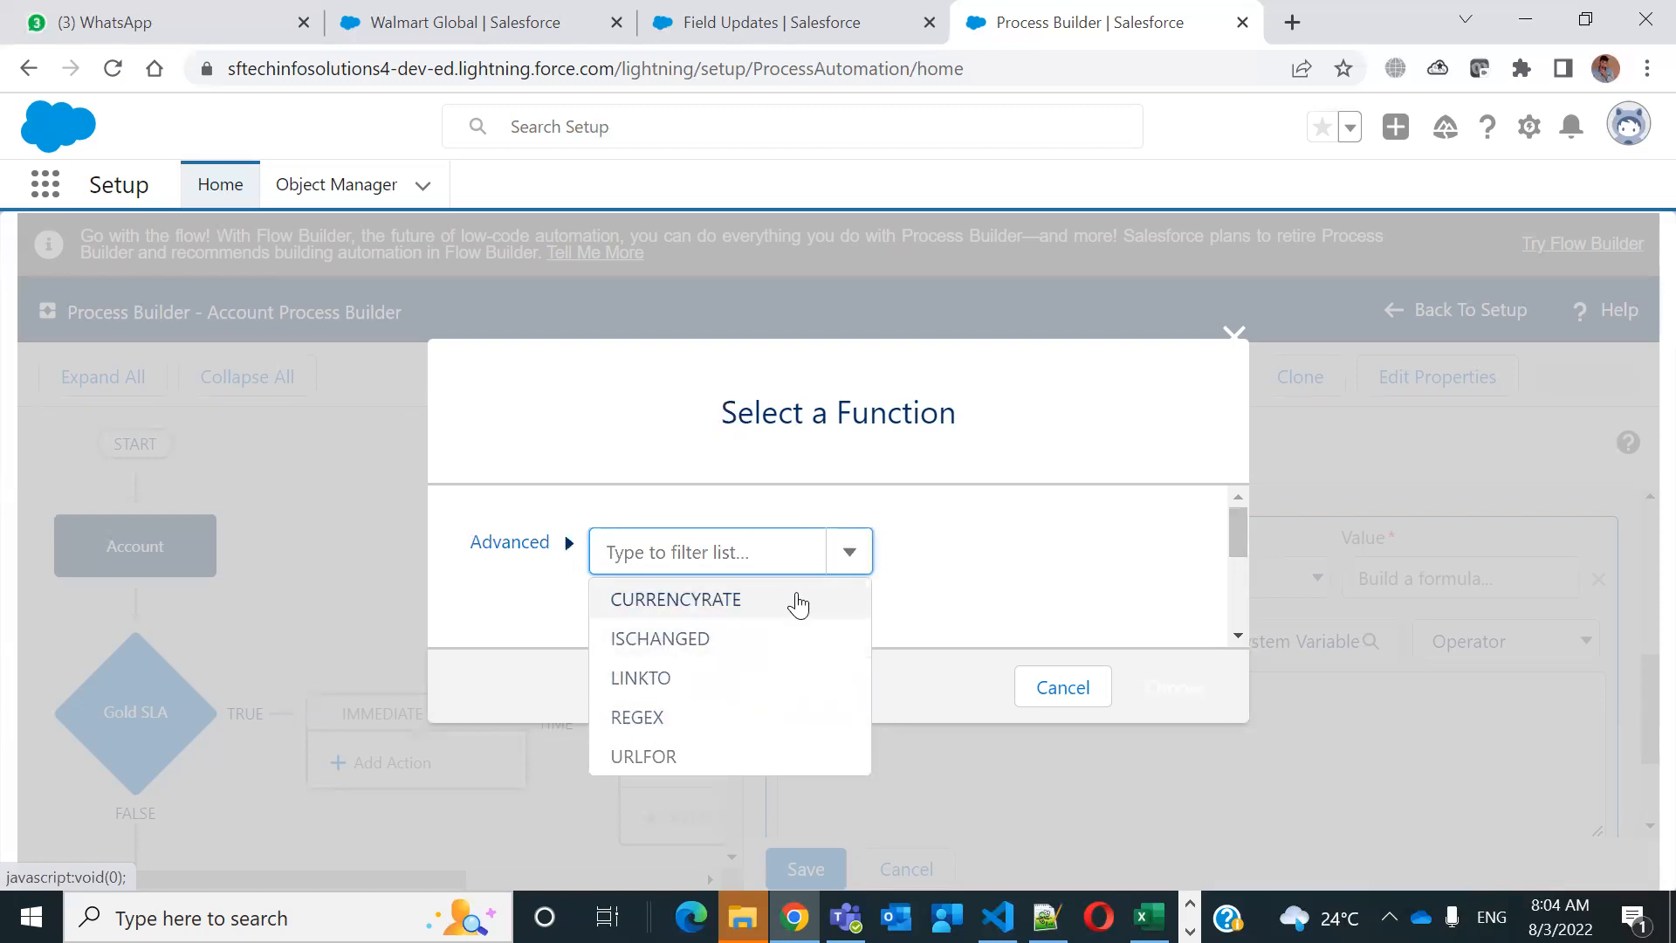
scroll(743, 724, "down", 3)
scroll(744, 708, "up", 3)
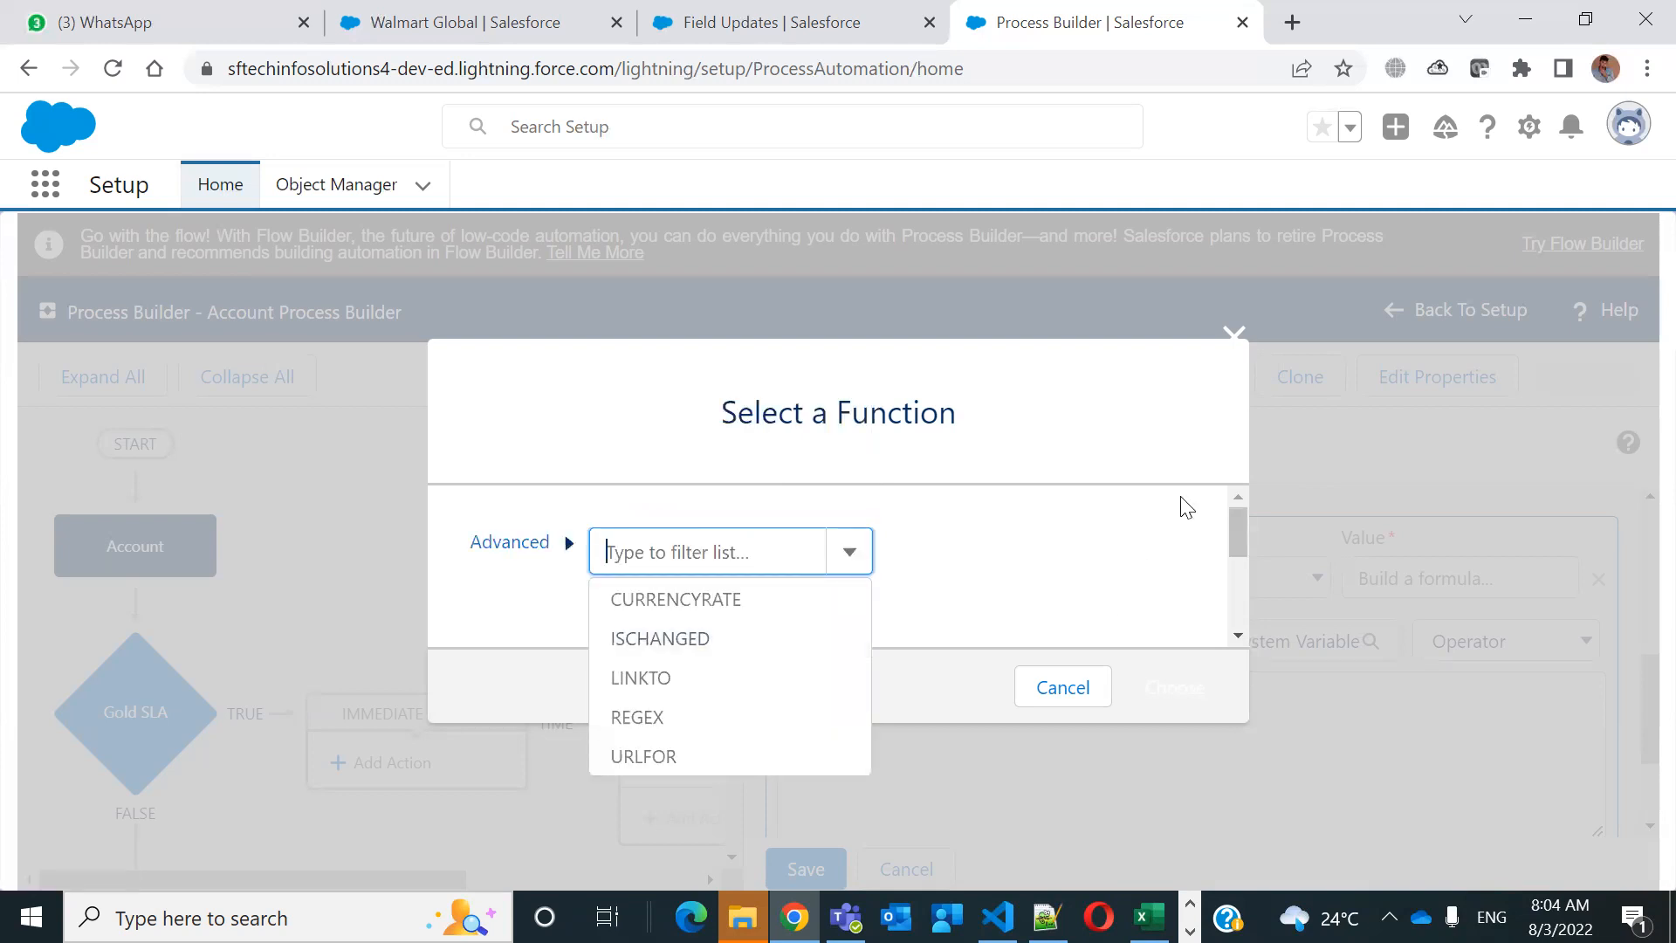
left_click(1235, 347)
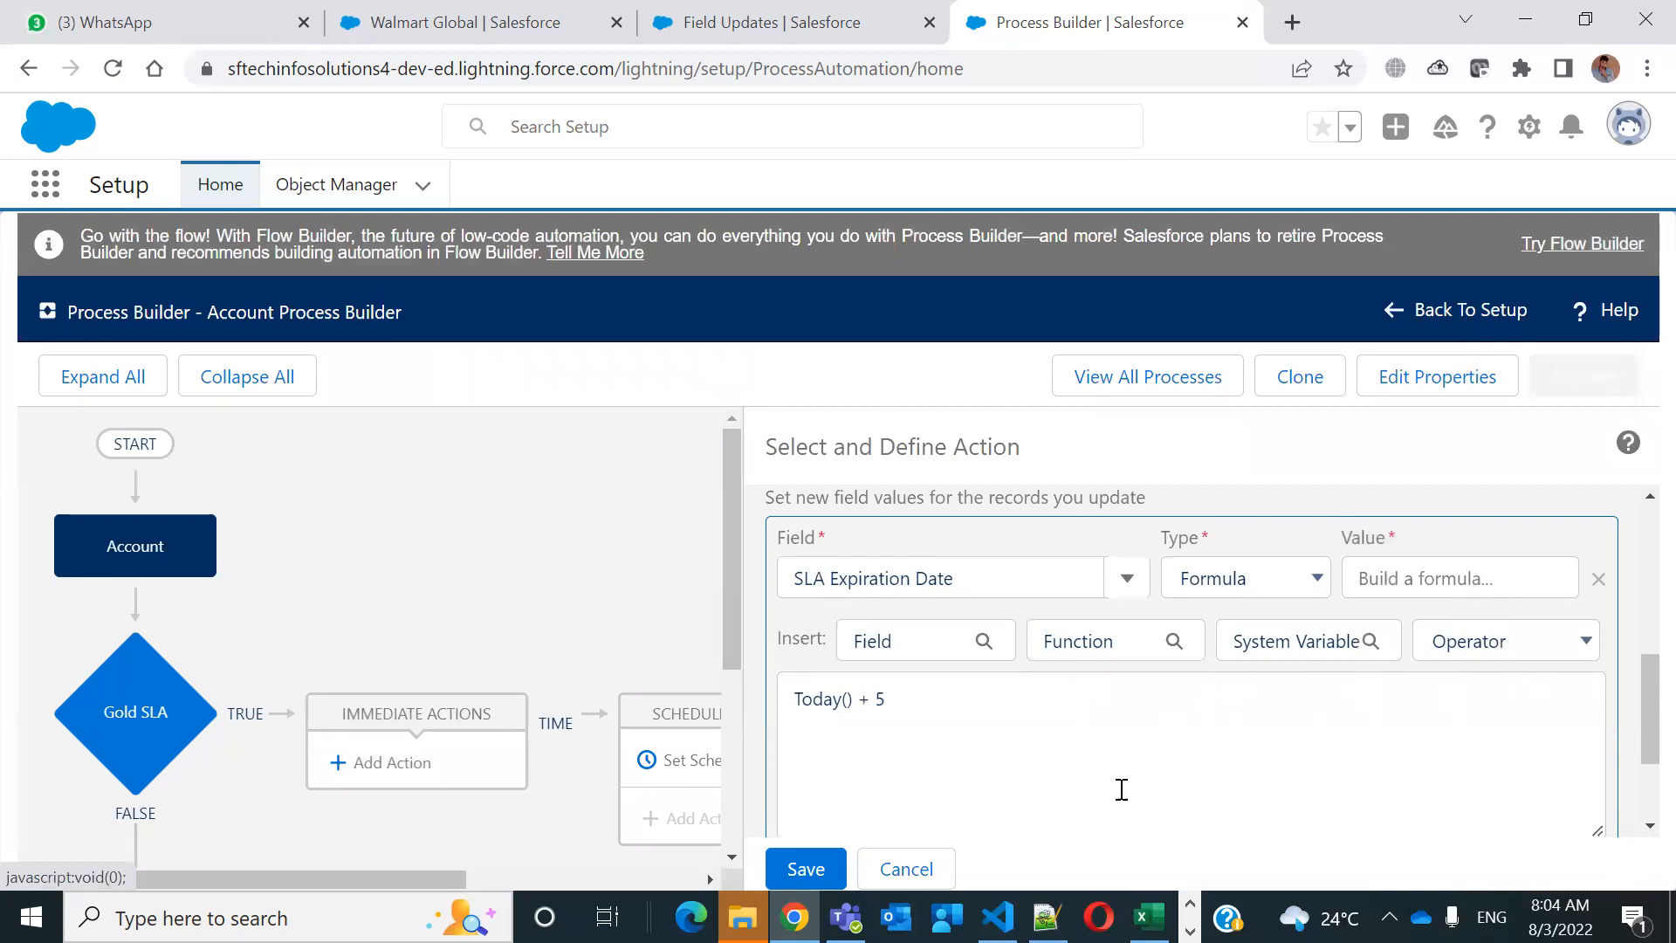
Apply Today() + 5 as the SLA Expiration Date value and save the Update SLA Exp Date On Account action
scroll(1122, 789, "down", 2)
scroll(1166, 746, "up", 5)
scroll(1005, 775, "down", 5)
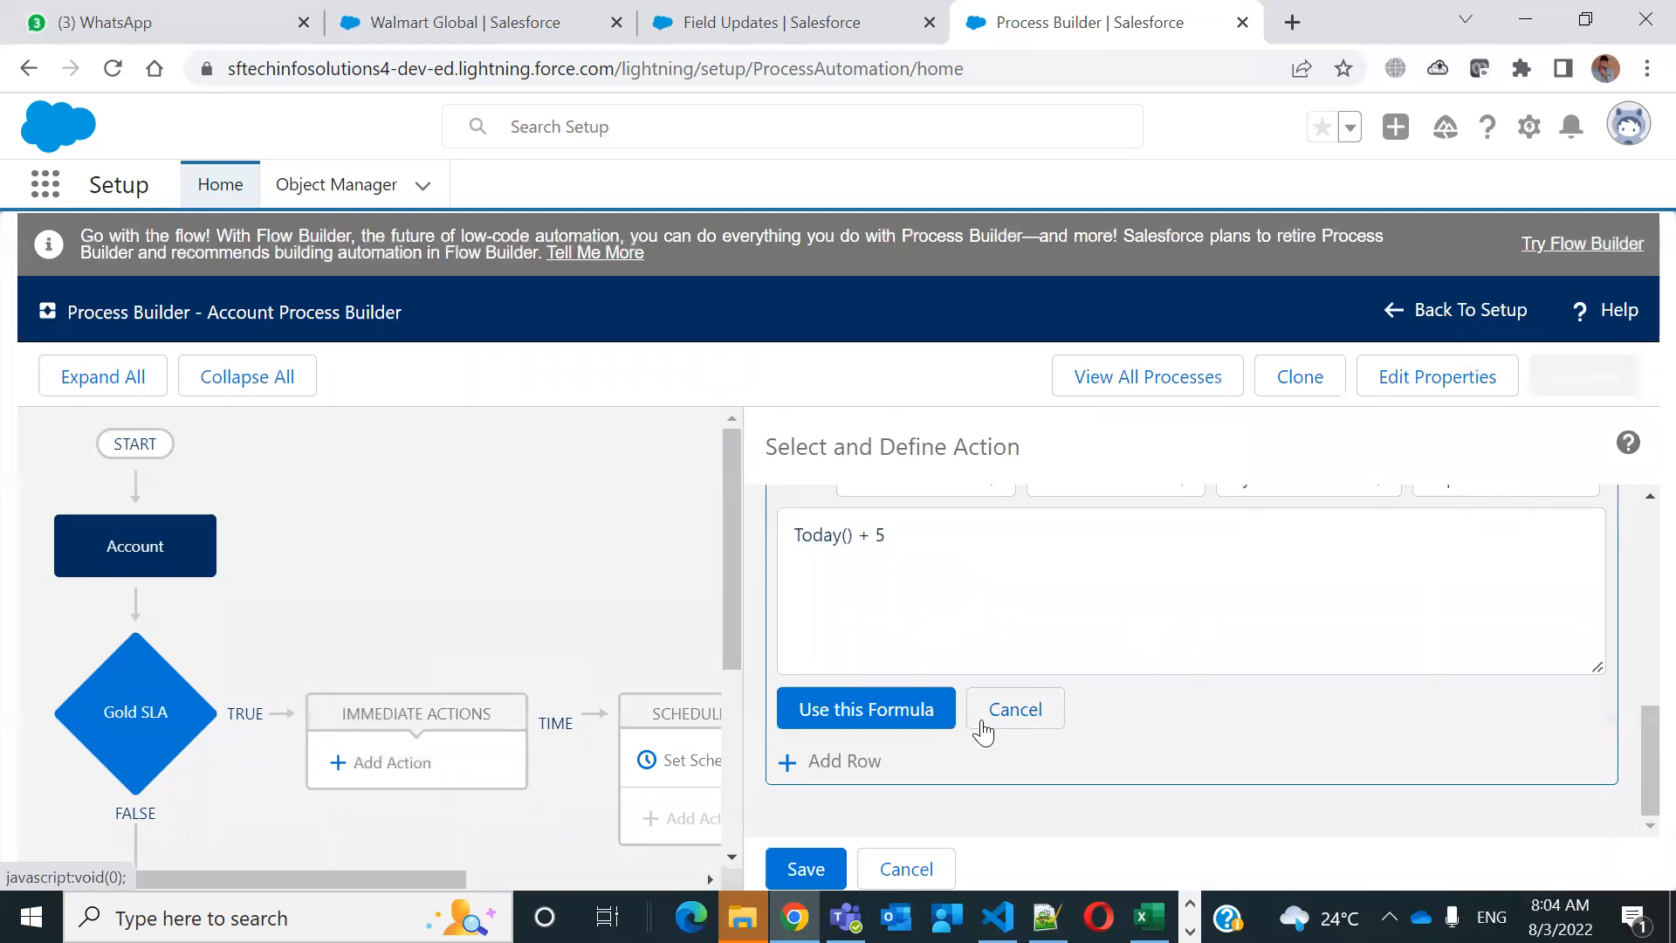
left_click(868, 712)
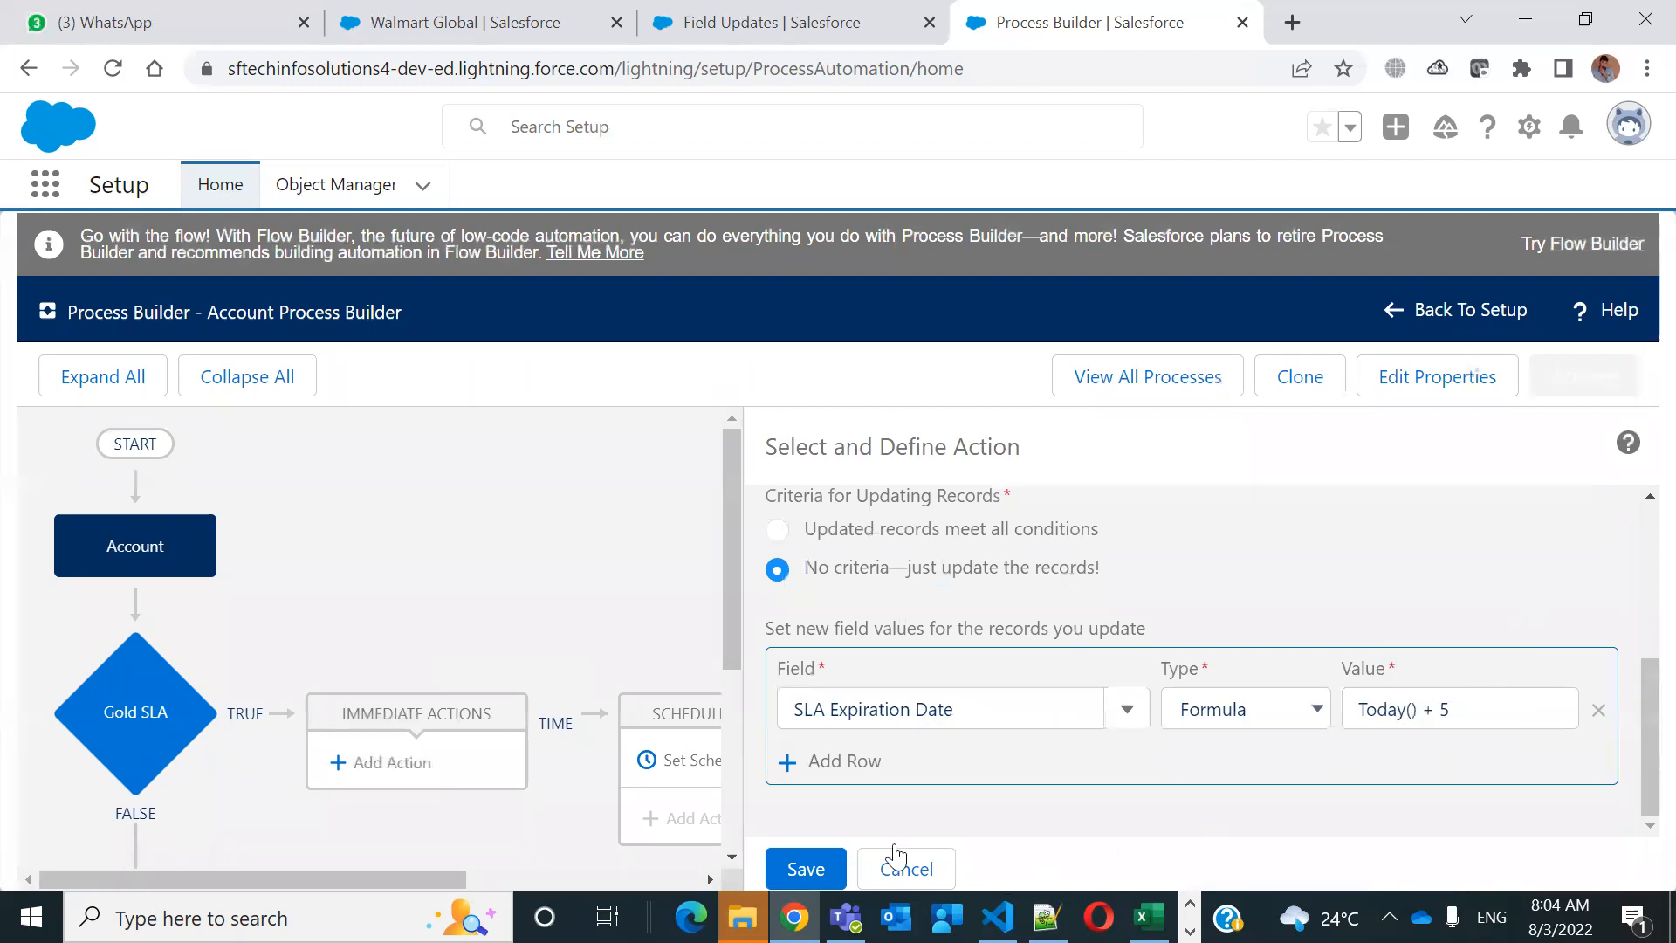
scroll(947, 668, "up", 4)
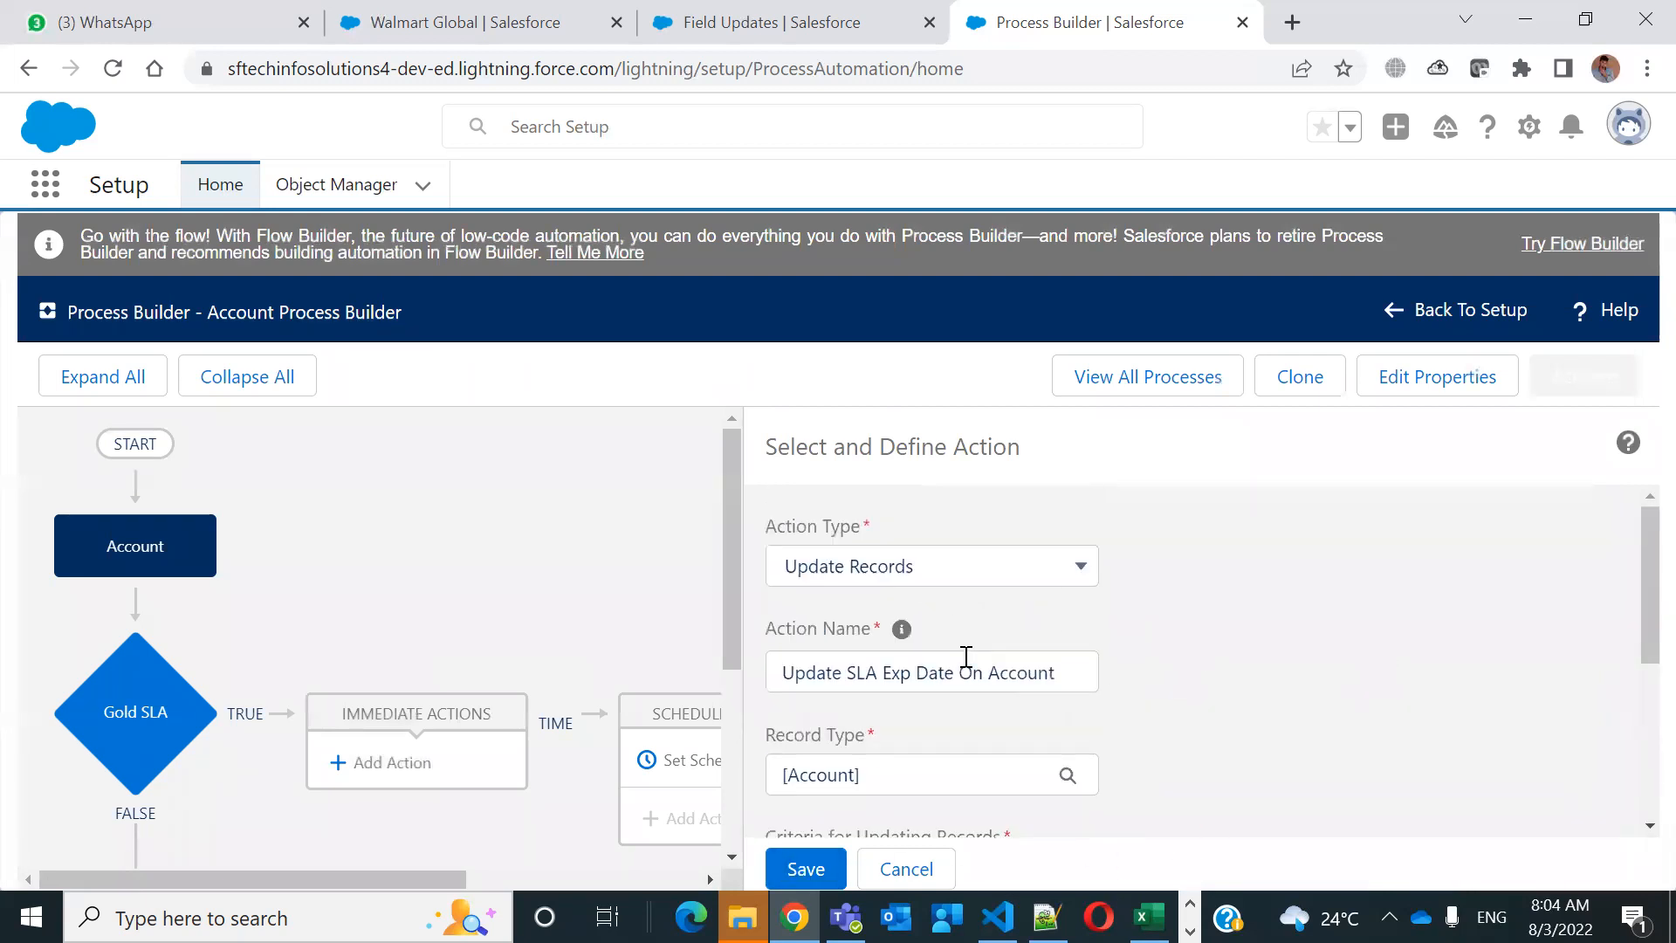
left_click(831, 869)
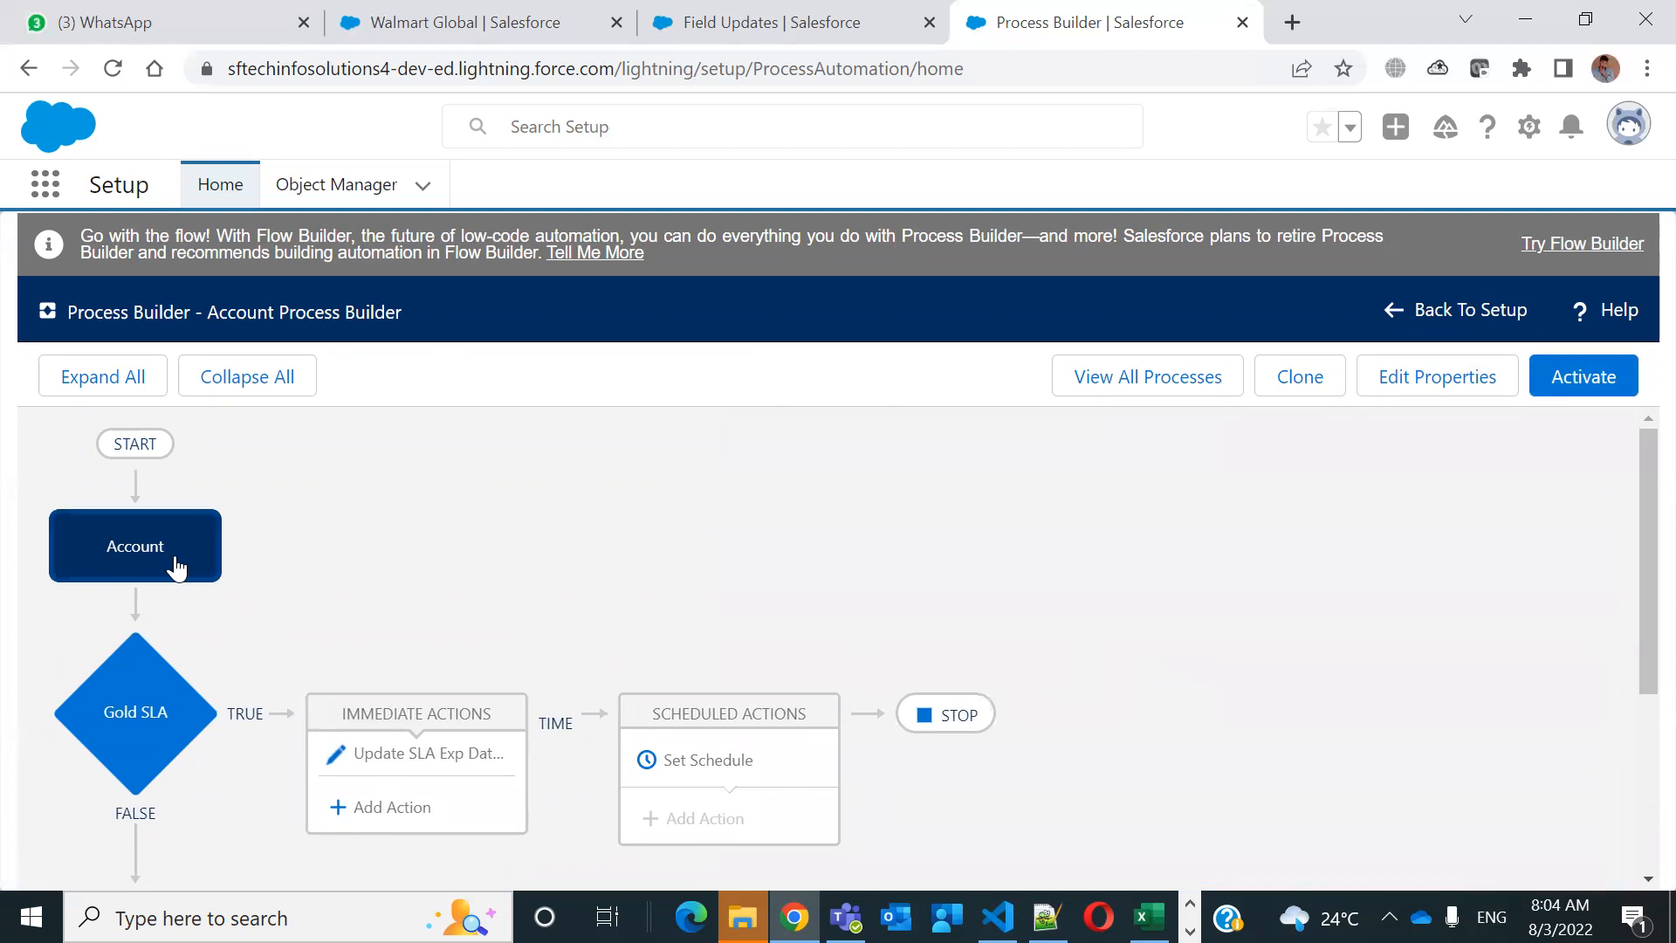
Try starting the Account process when a record is created or edited, switch back to only when a record is created, and save
left_click(142, 563)
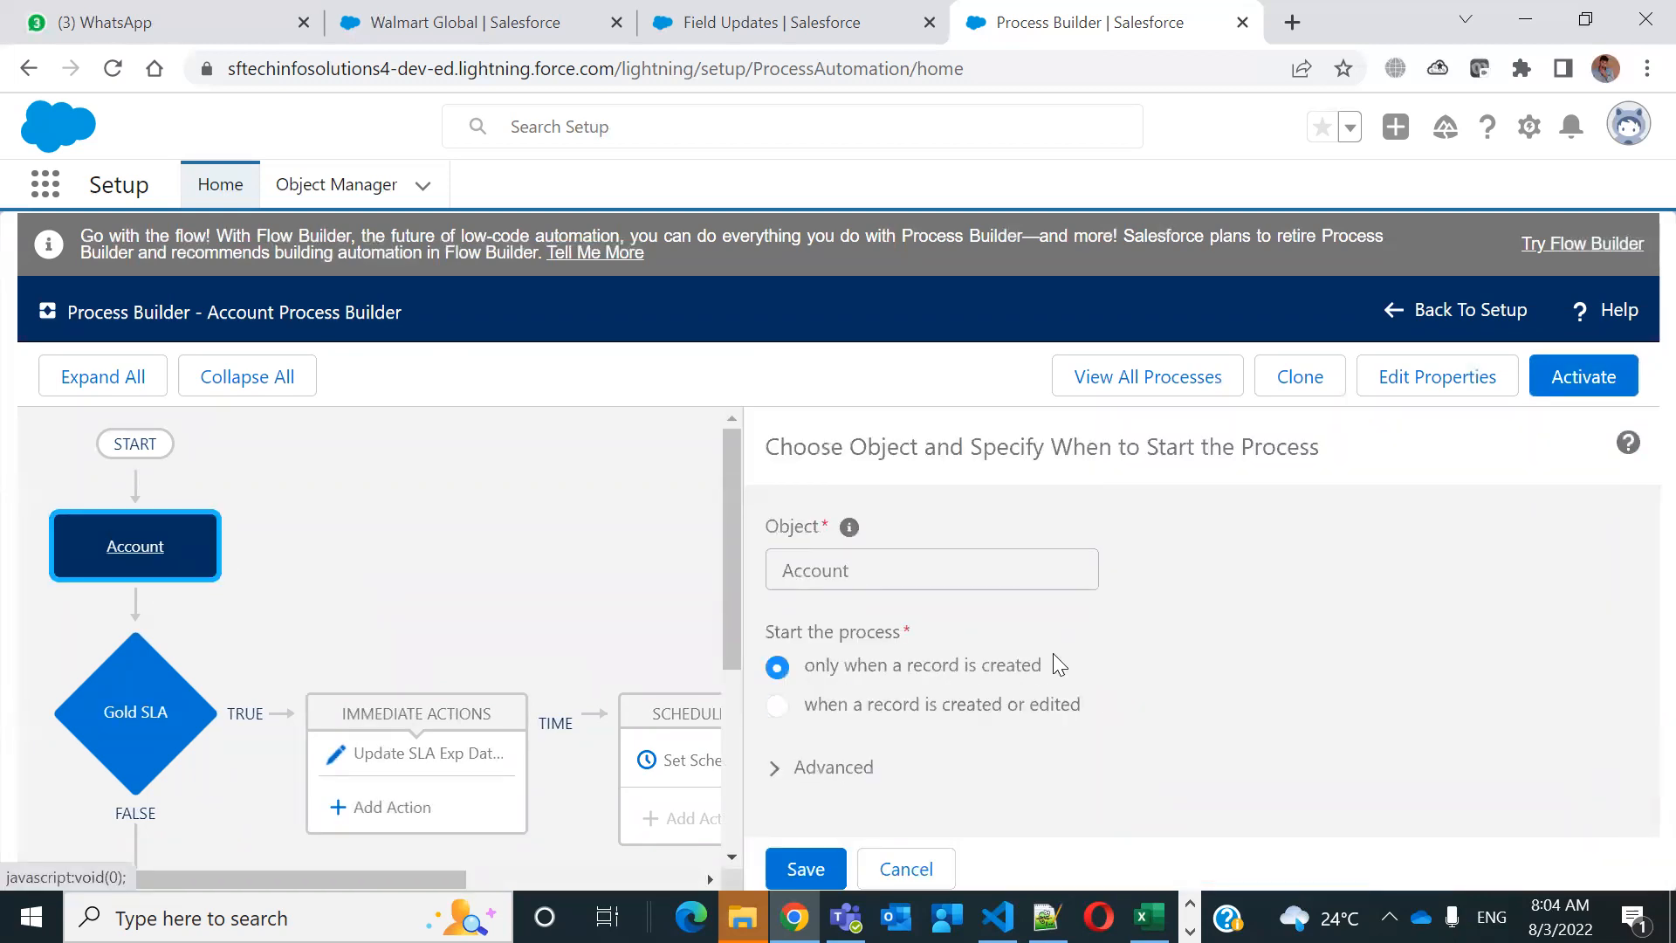
left_click(779, 709)
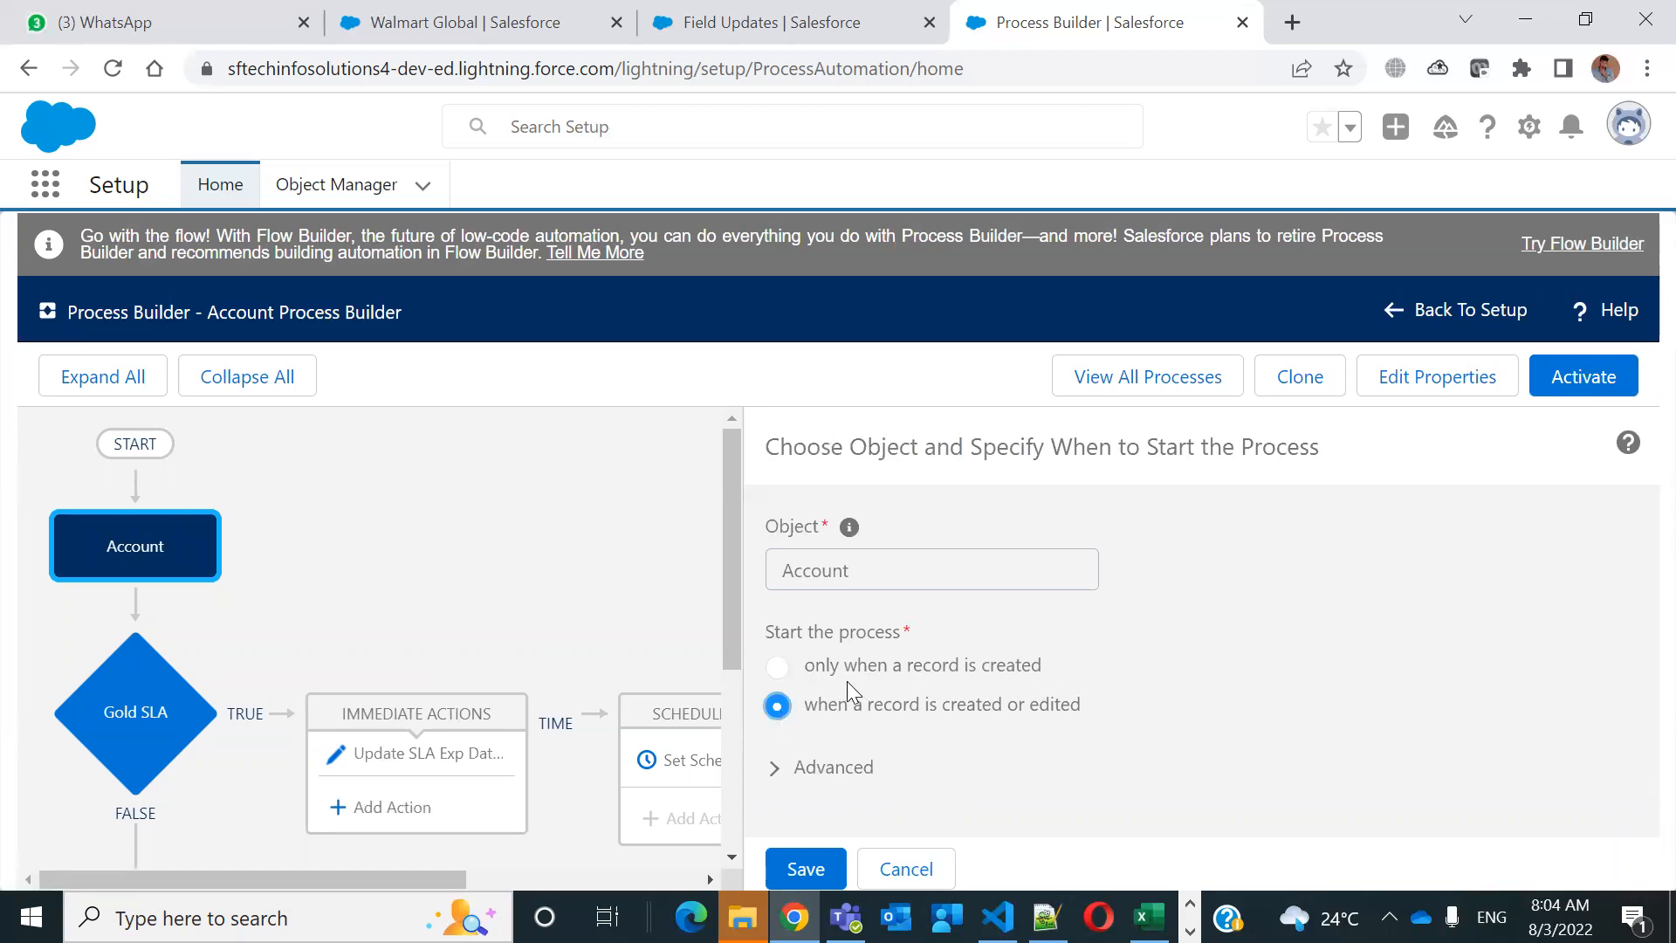
left_click(777, 666)
left_click(790, 867)
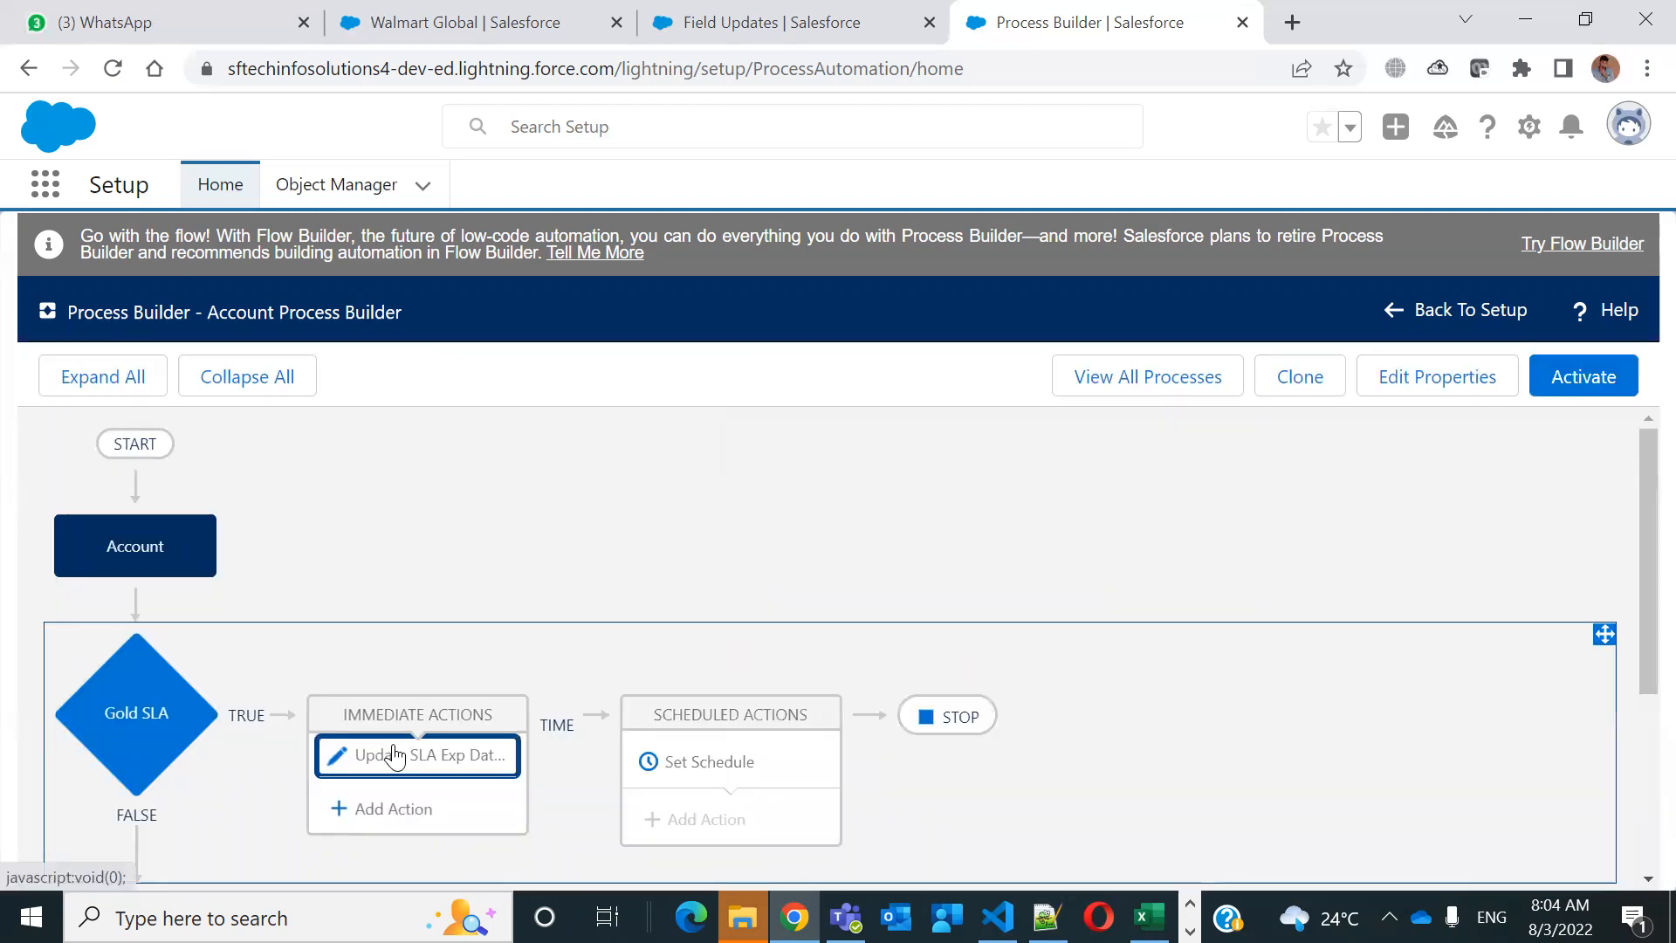
Review the Gold SLA update action's settings and close them without changes
left_click(394, 756)
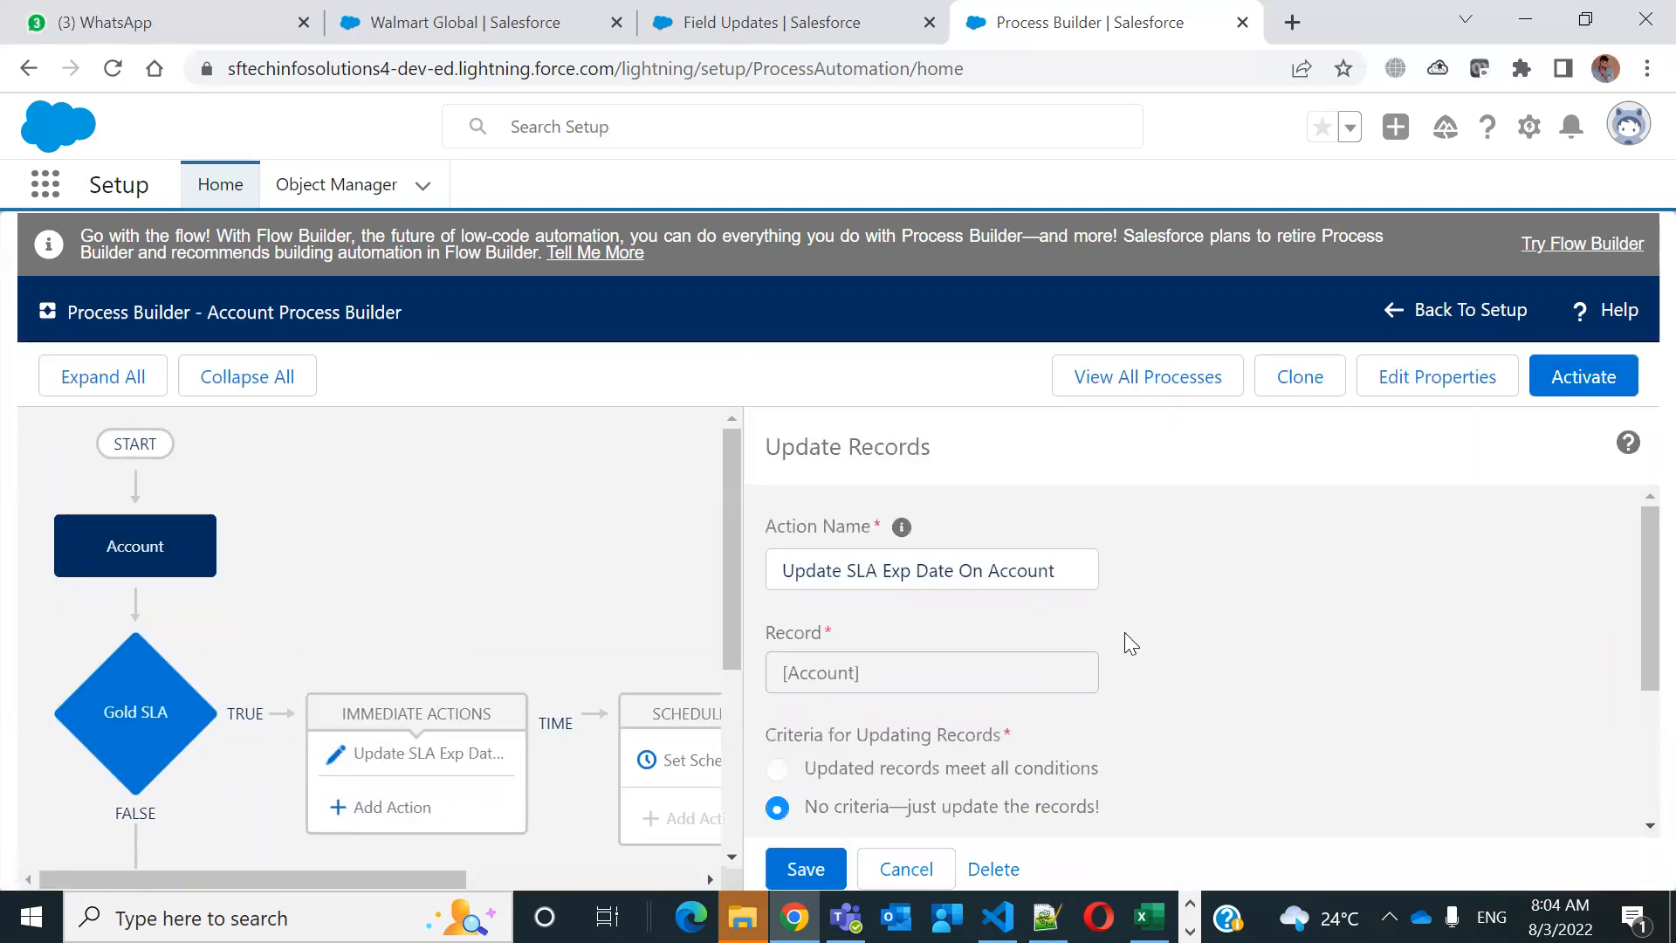
left_click(908, 868)
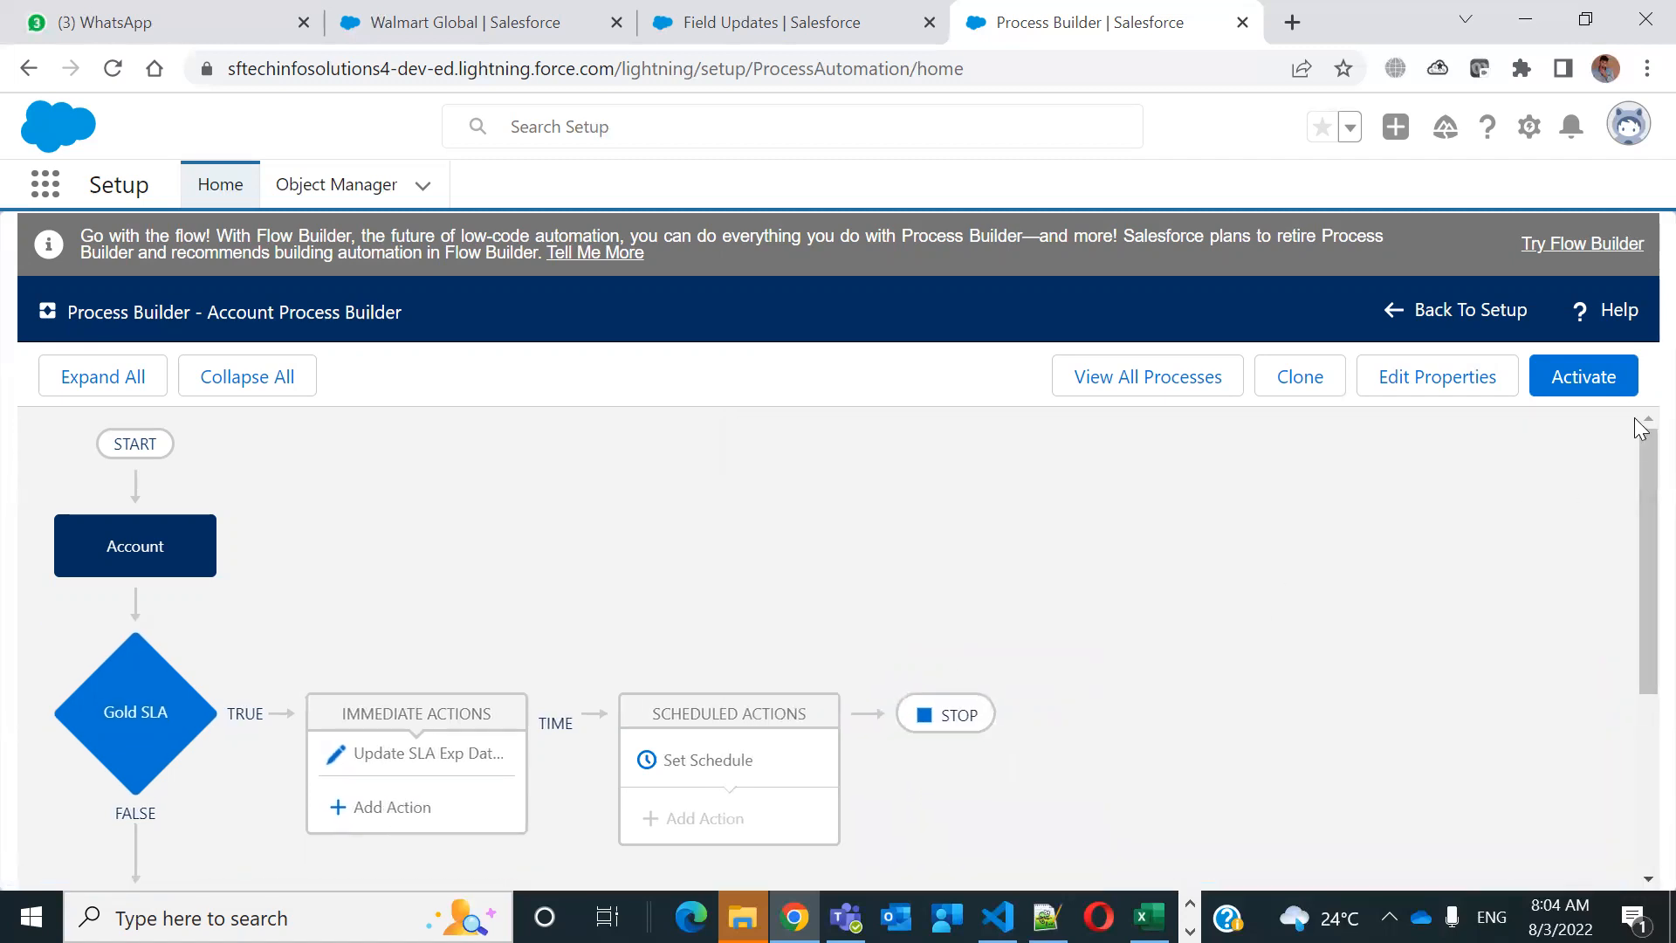
Add a second criteria node below Gold SLA with the condition that the Account's SLA field equals the picklist value Silver
scroll(1634, 471, "down", 3)
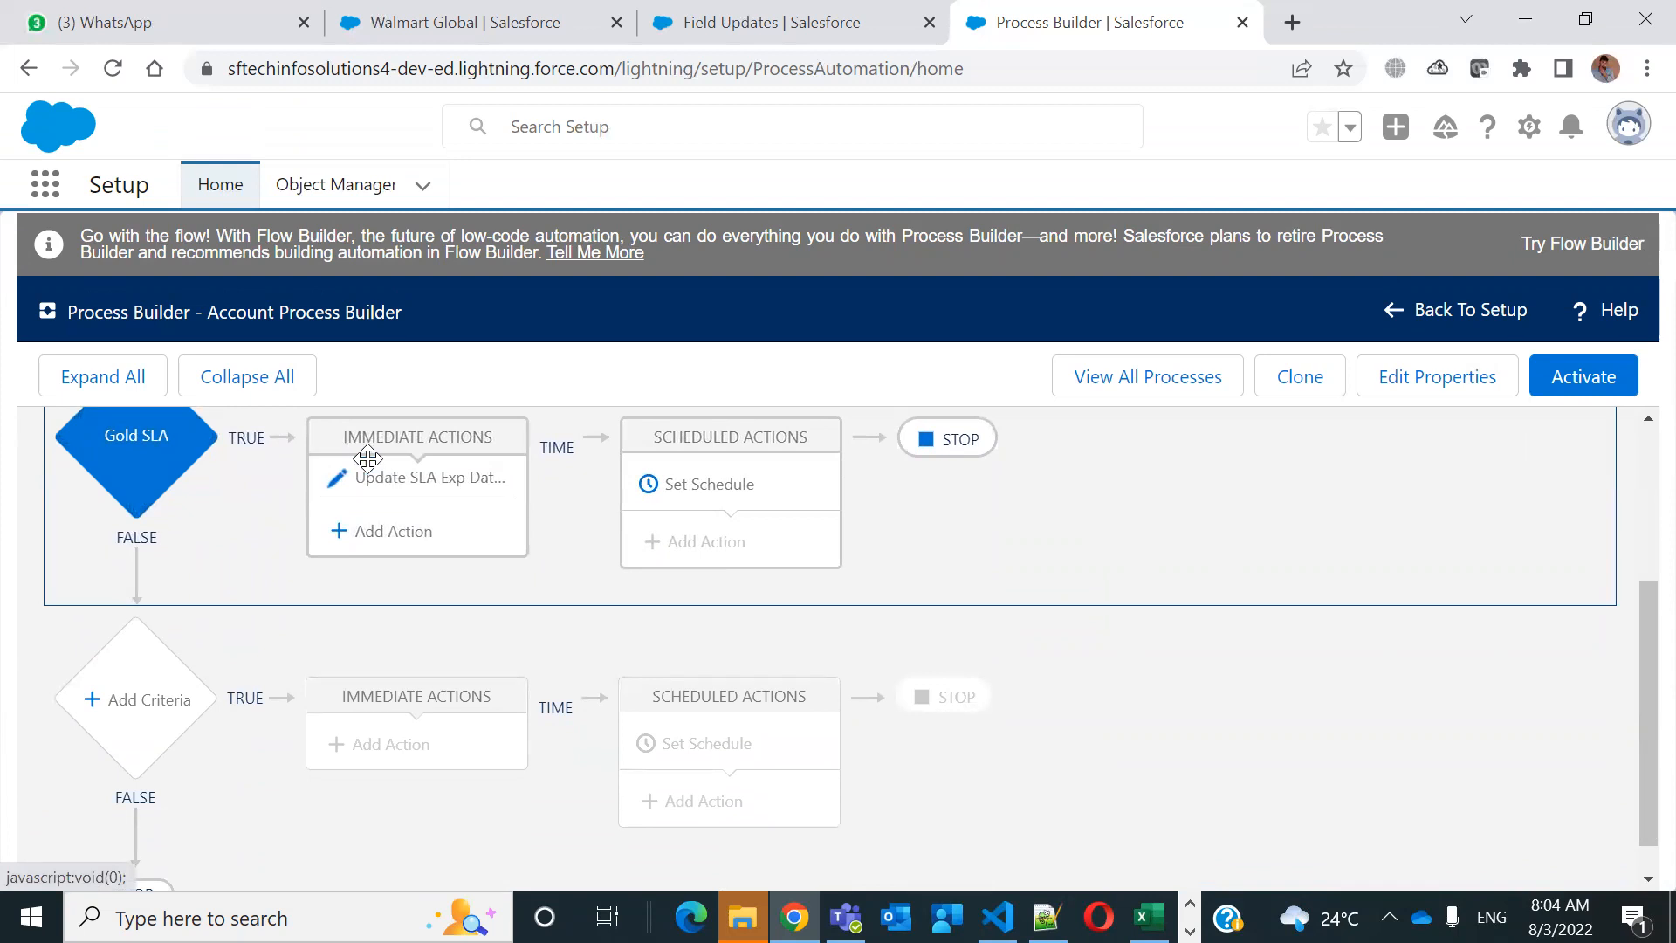
left_click(153, 733)
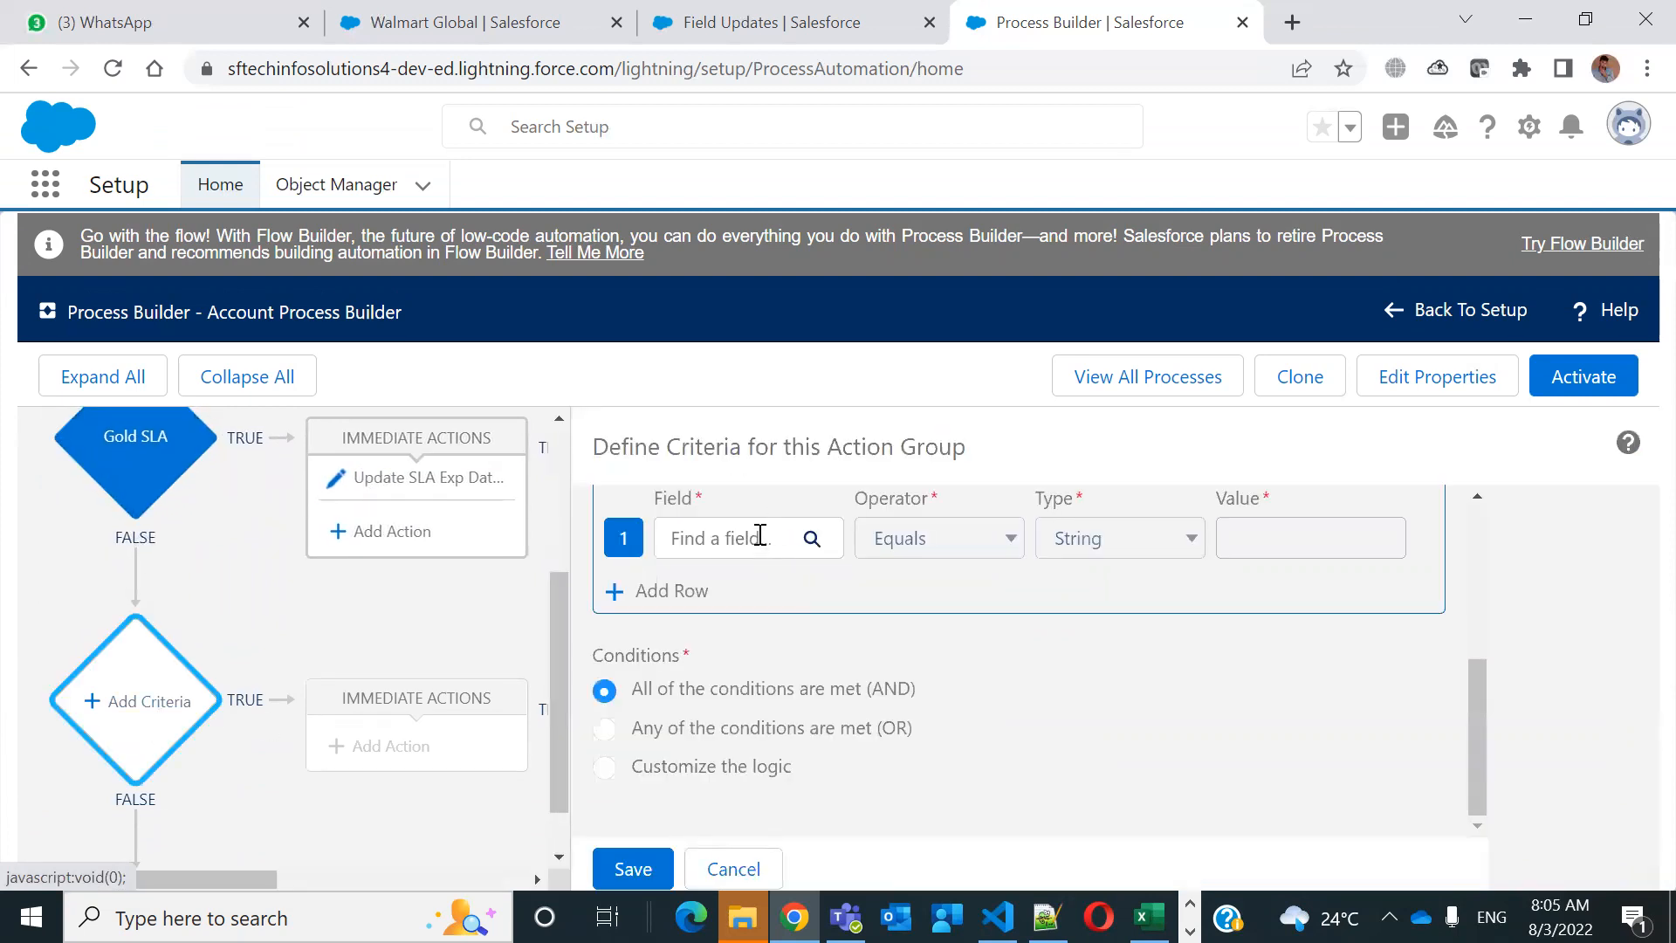
left_click(760, 535)
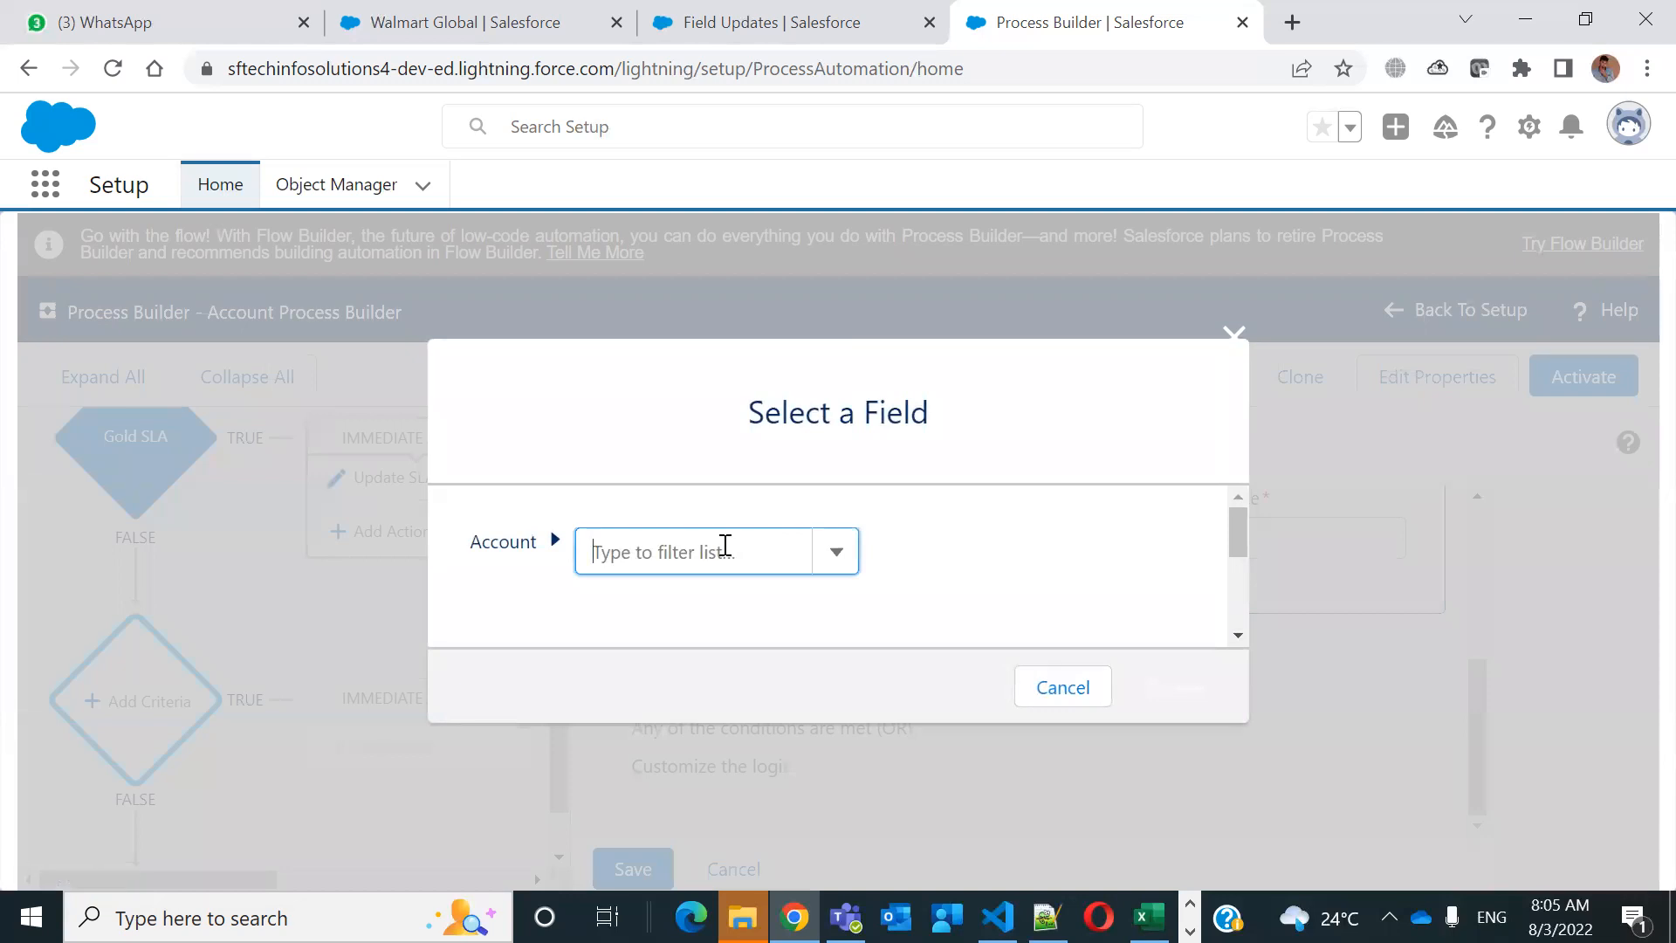
type("sla")
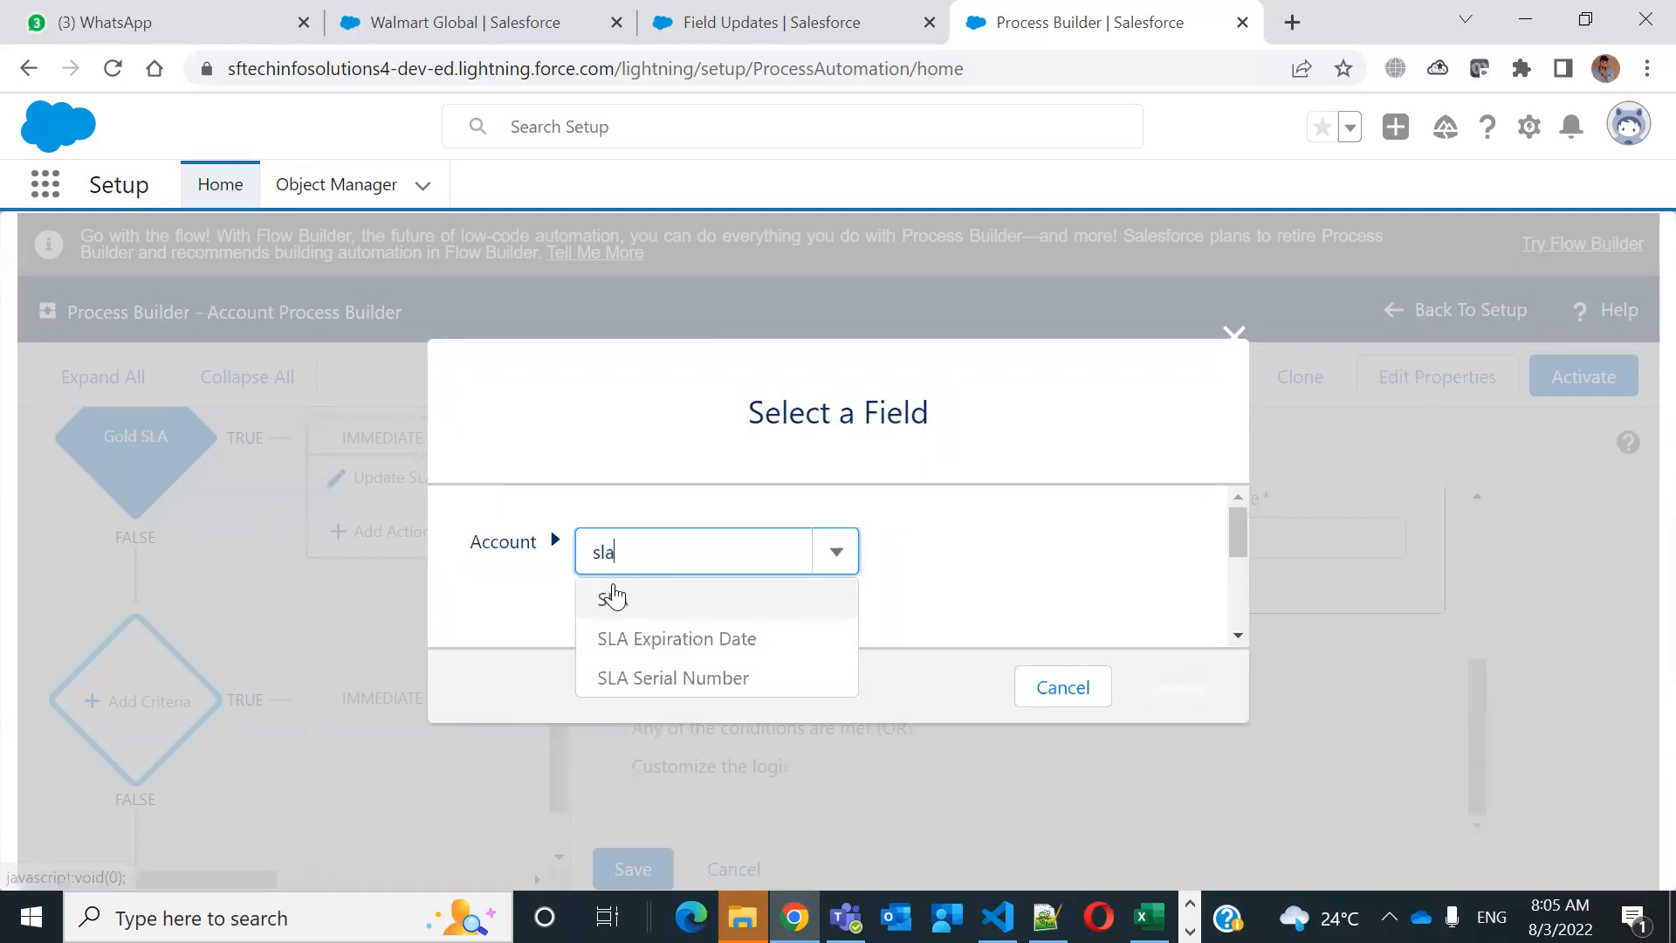
left_click(613, 597)
left_click(1174, 687)
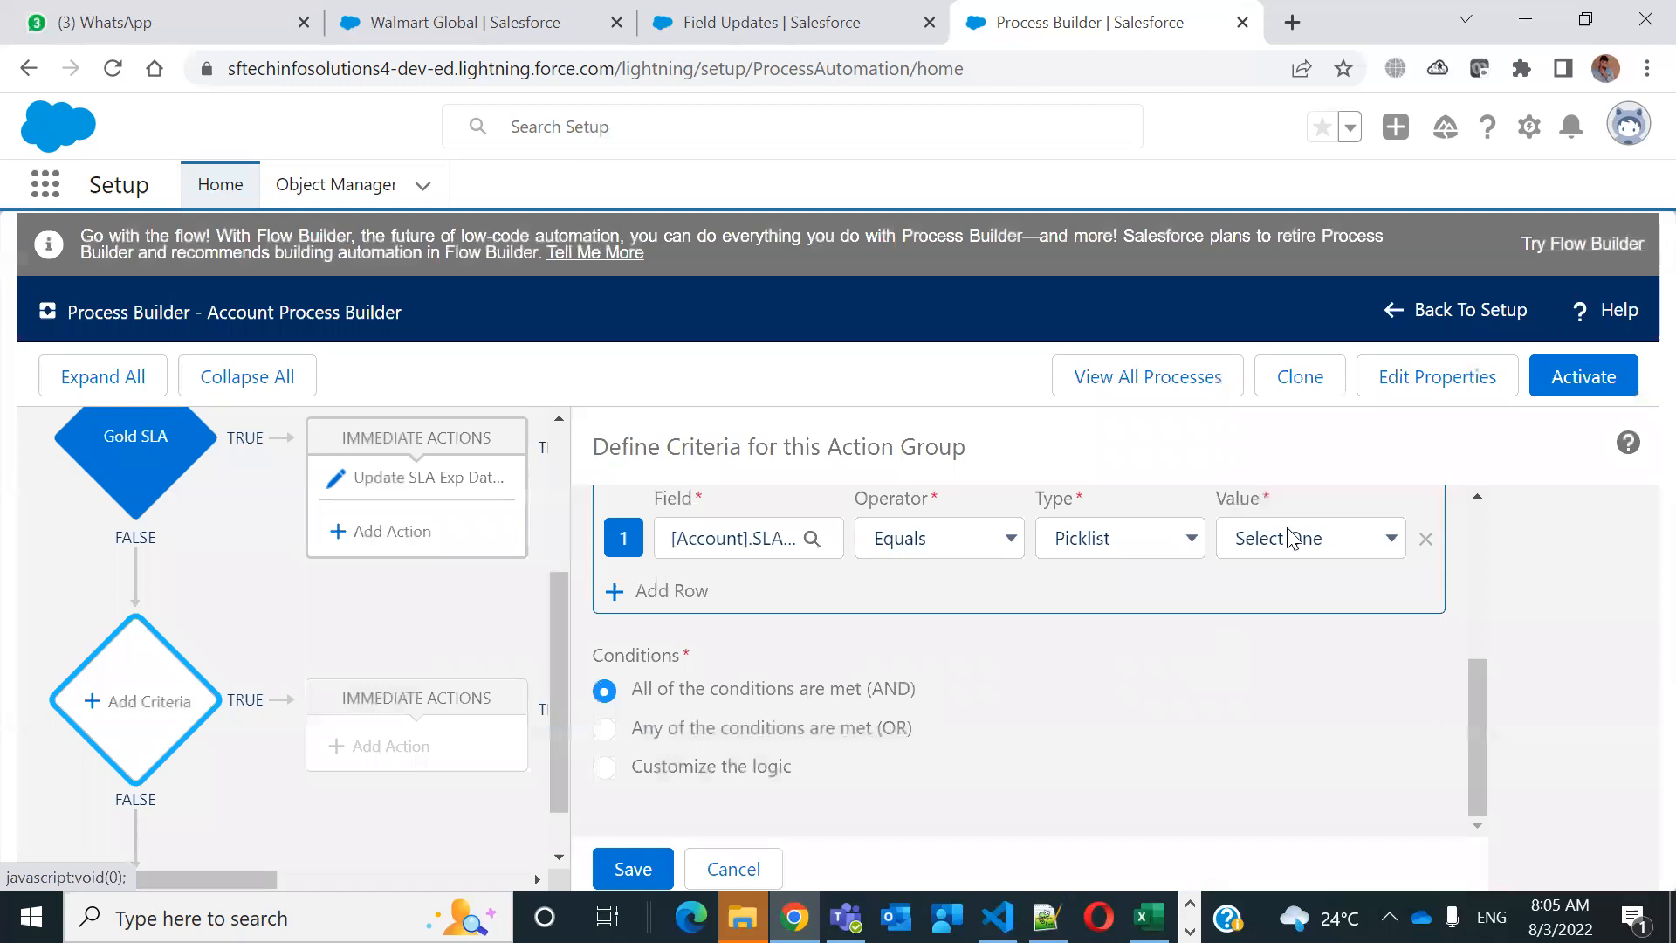
left_click(1290, 536)
left_click(1281, 614)
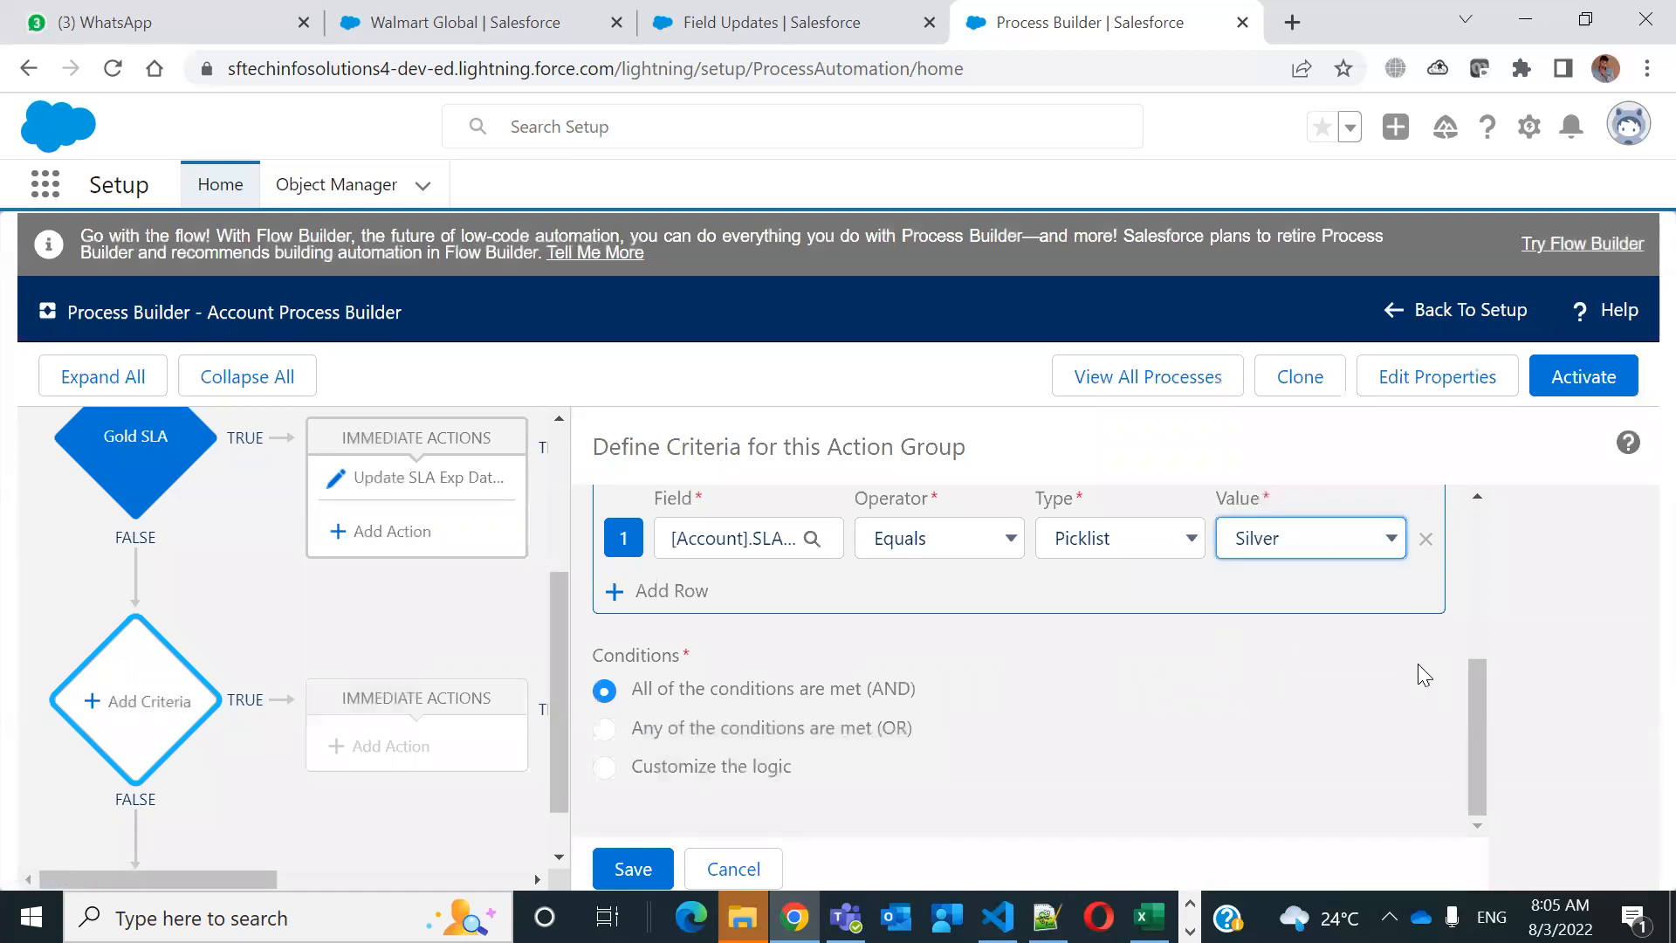
Name the new criteria Silver SLA and save it
left_click_drag(1475, 674, 1475, 513)
left_click(724, 566)
type("Silver SLA")
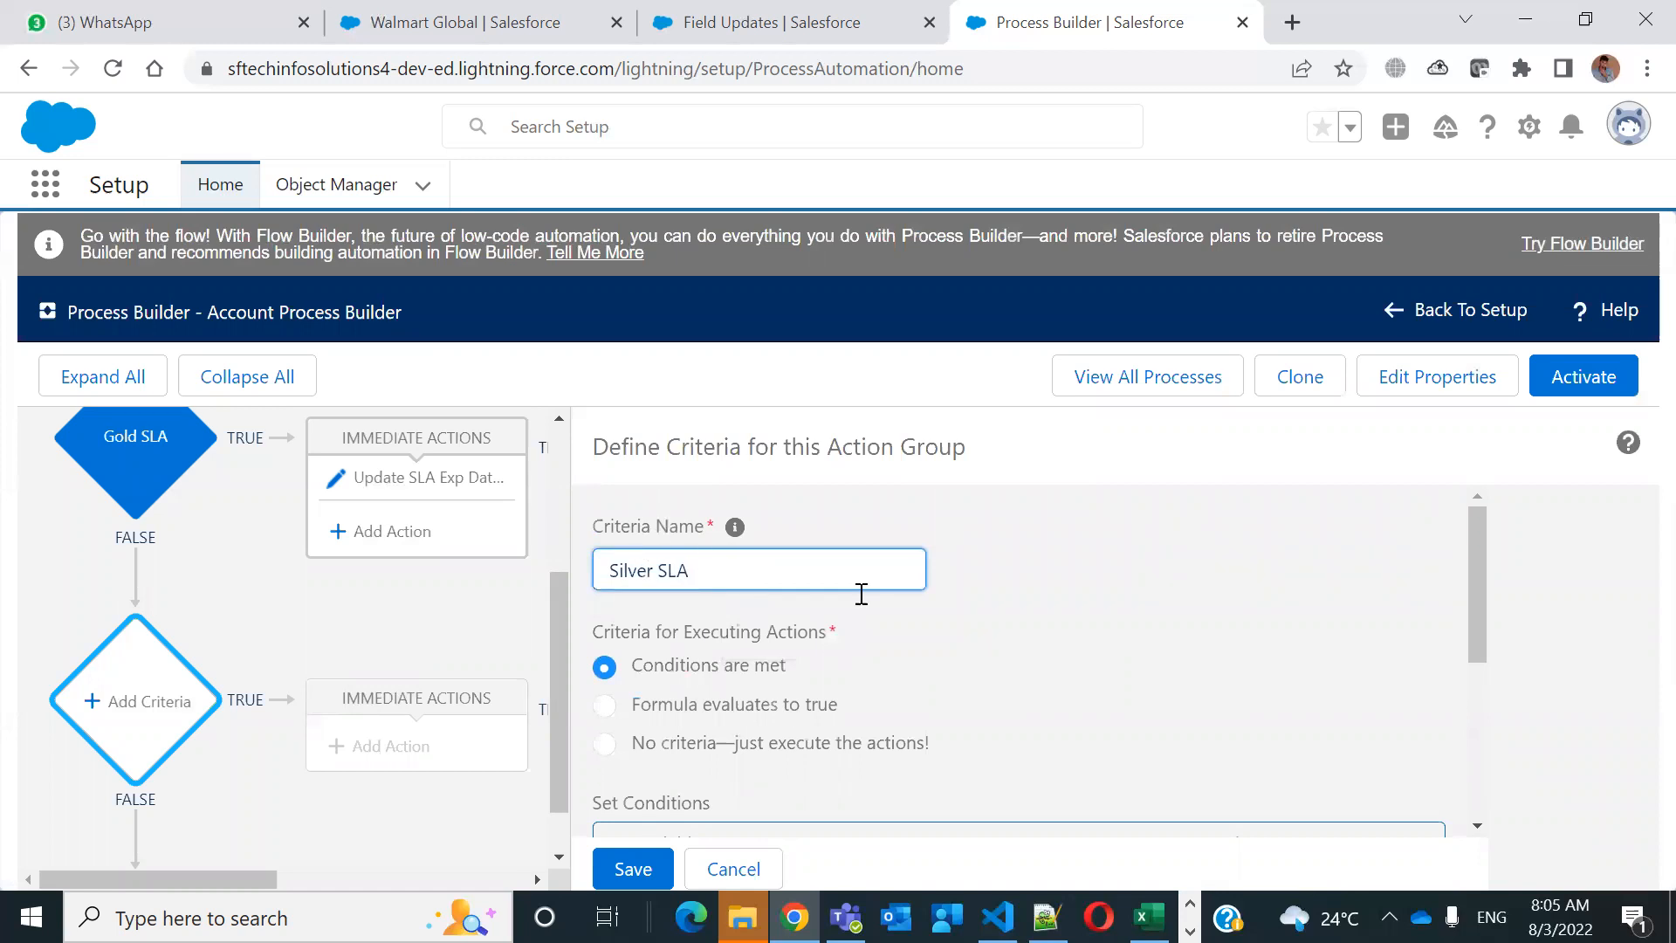
left_click(1141, 635)
left_click(644, 869)
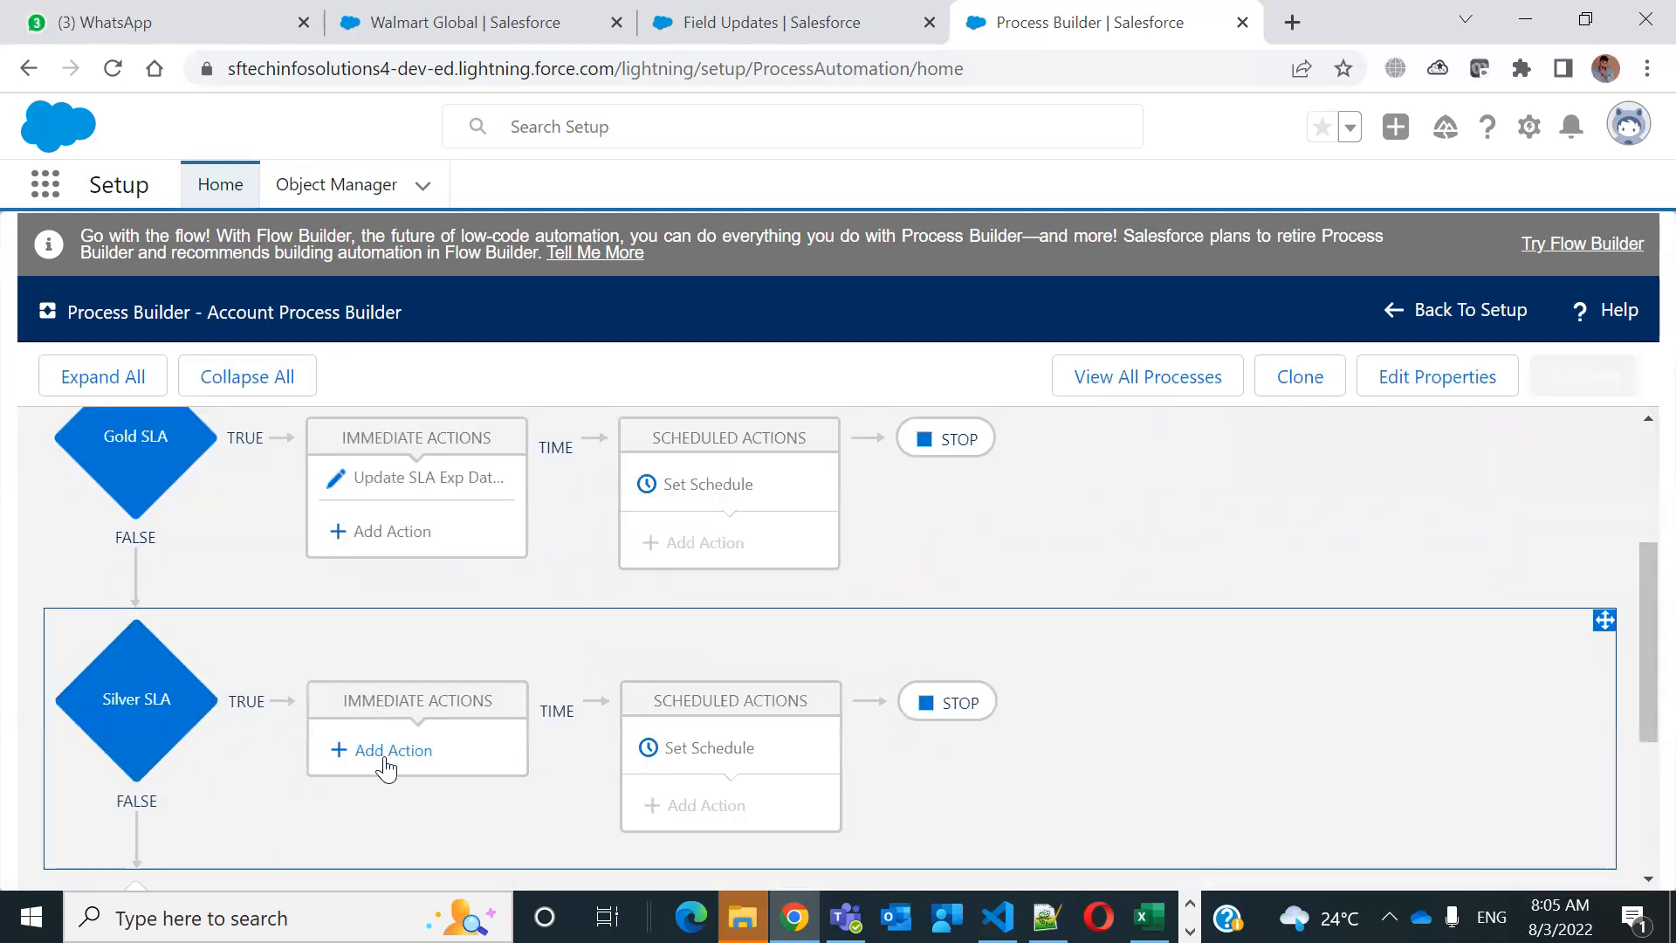
Add an immediate Update Records action to the Silver SLA criteria and name it Update Silver SLA Dat
left_click(386, 756)
left_click(948, 566)
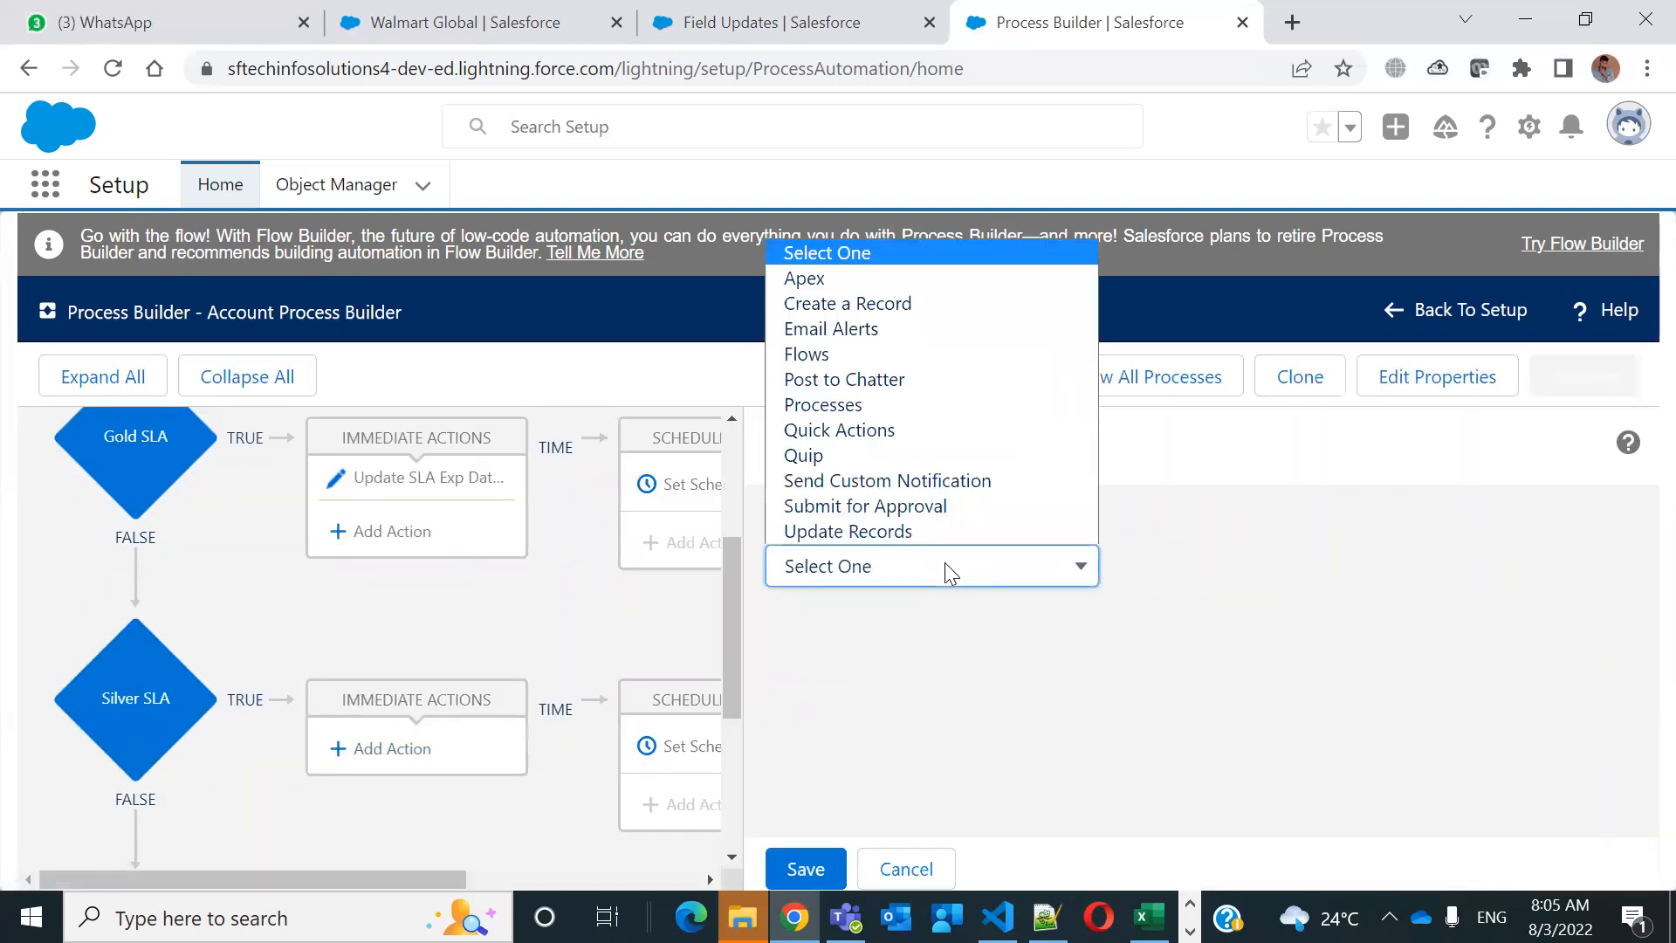
left_click(880, 534)
left_click(859, 652)
type("Update Silver SLA")
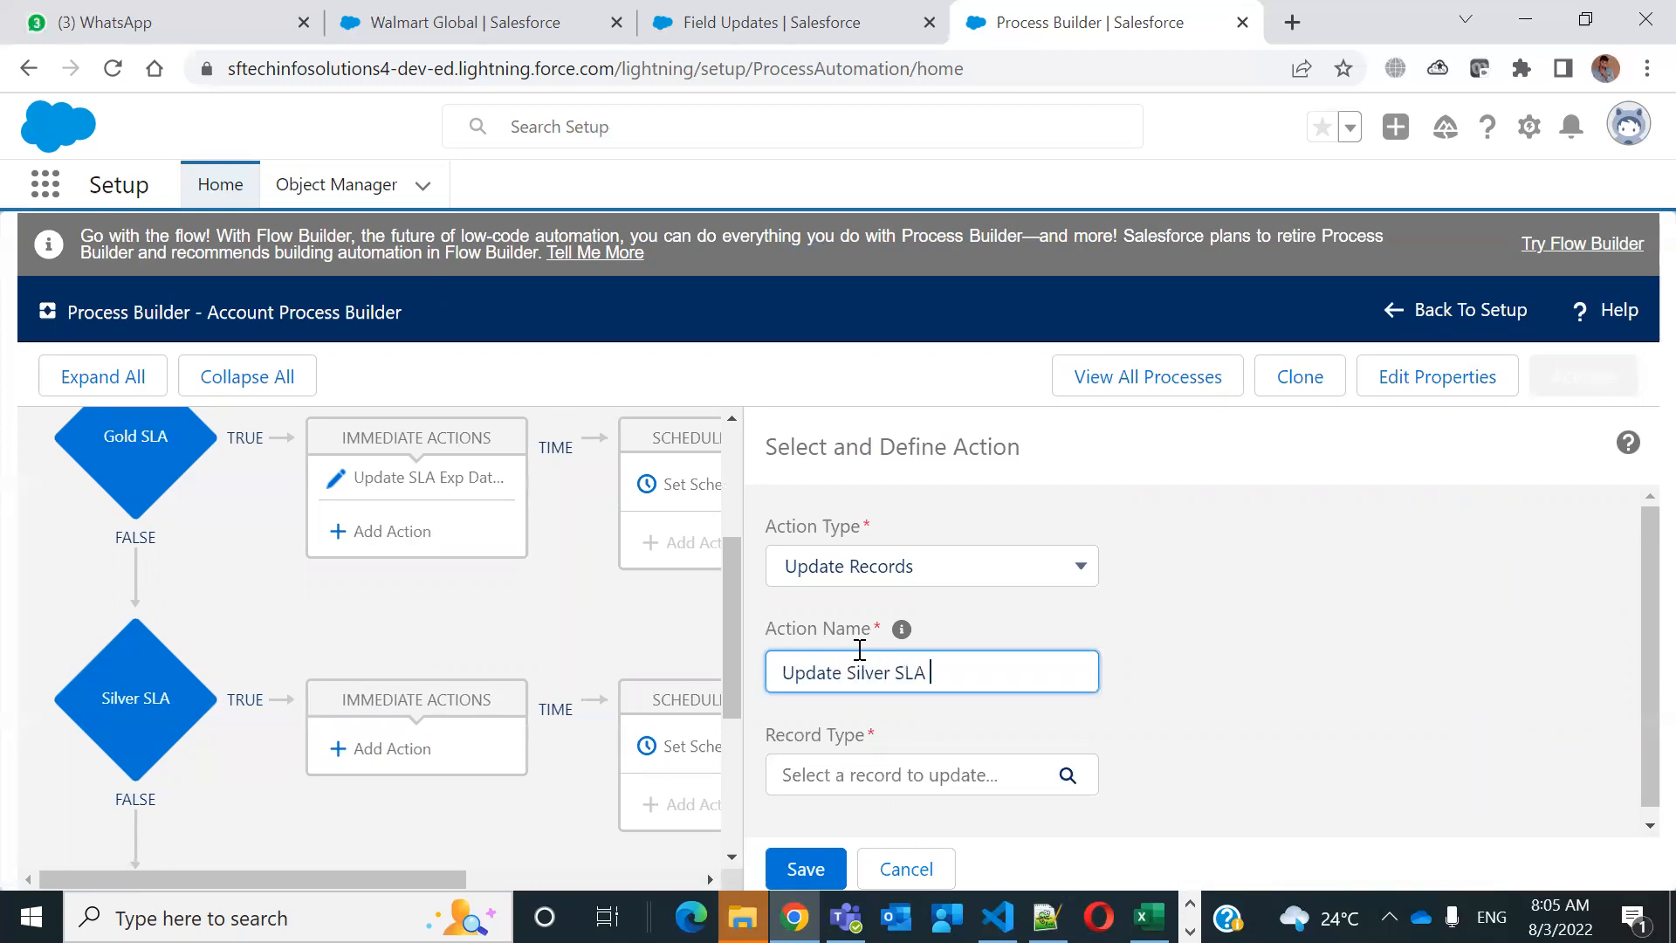
type("Dat")
Set the Account record that started the process as the record the Silver SLA action updates
left_click(964, 787)
left_click(623, 585)
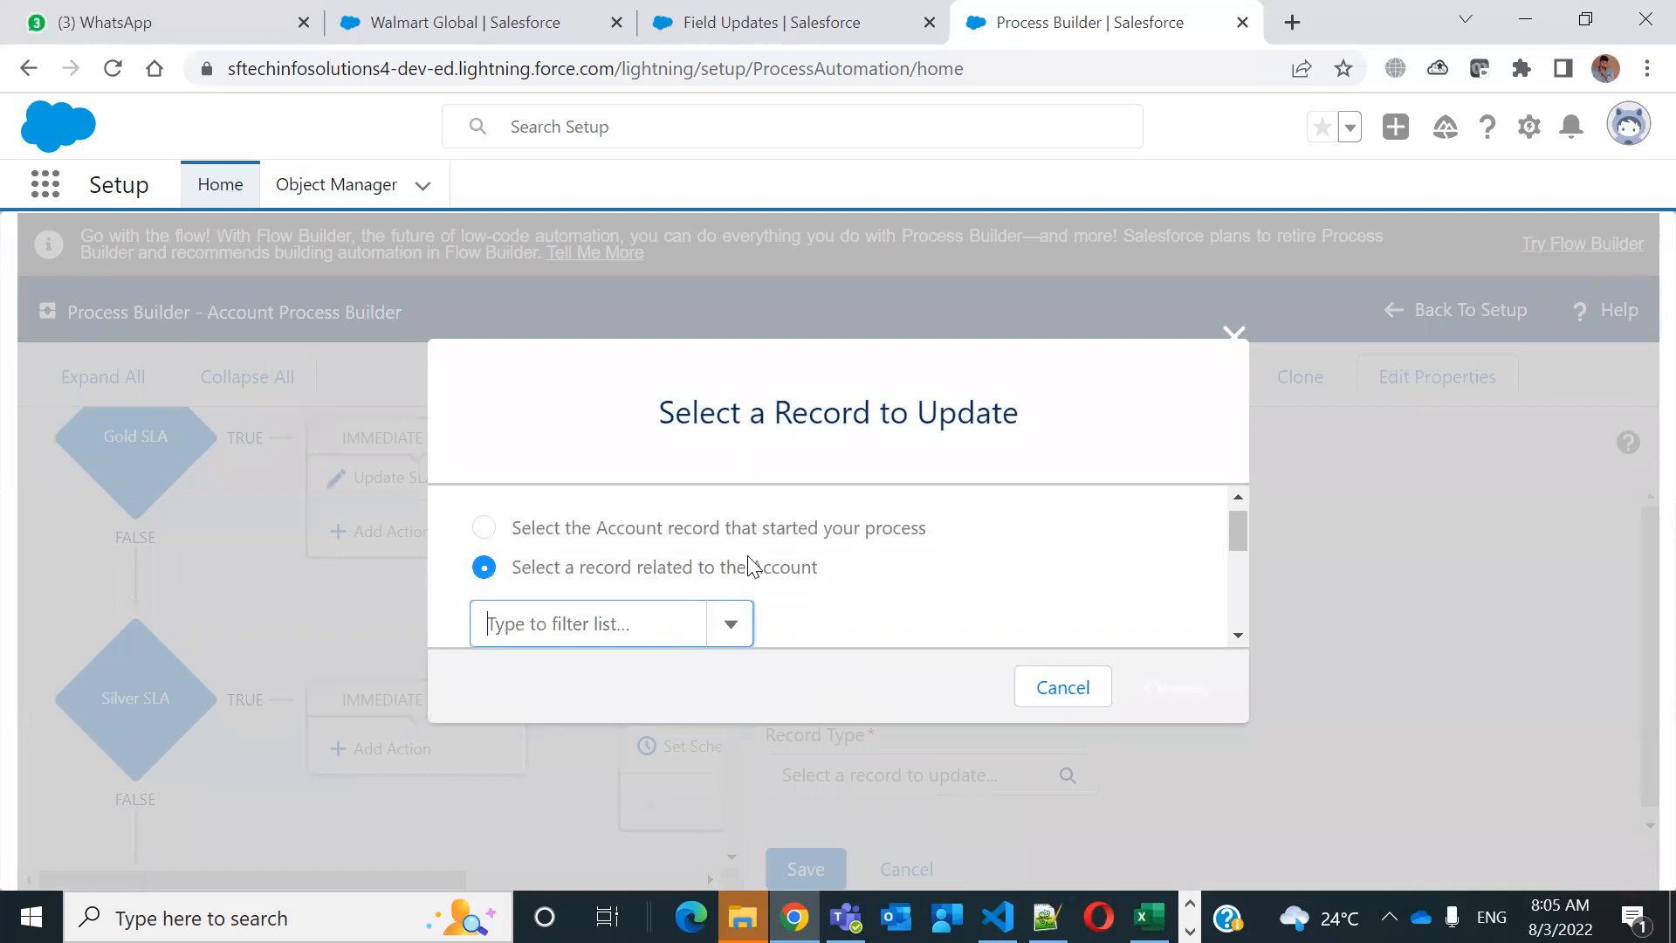
left_click(767, 525)
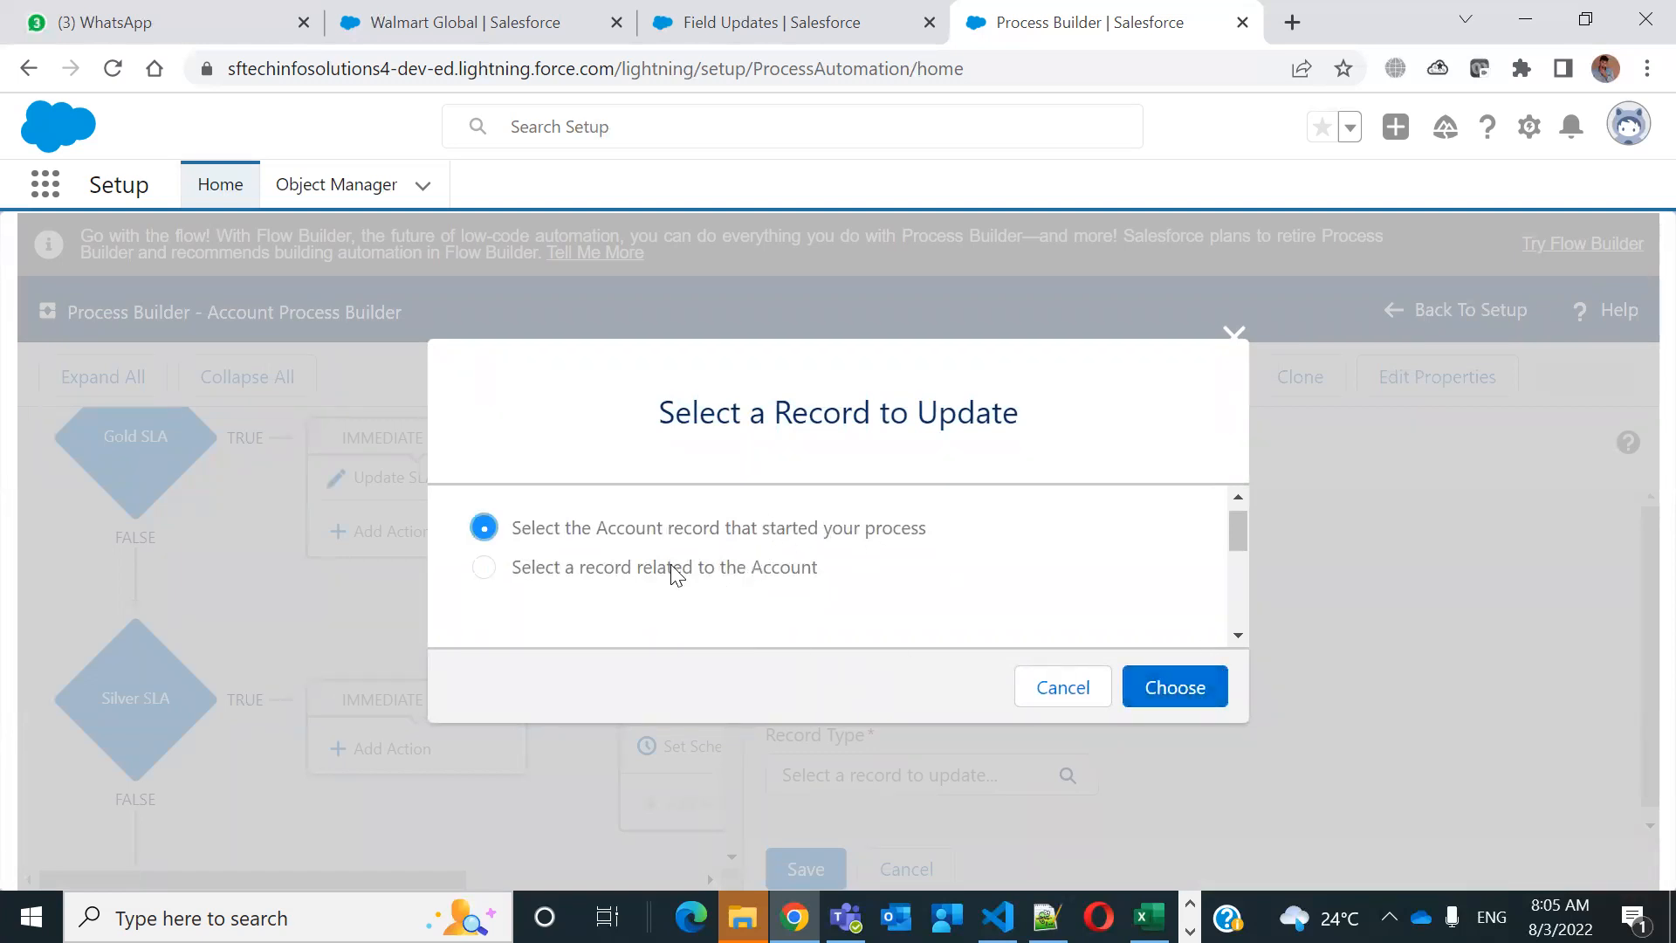
left_click(1208, 689)
scroll(1402, 790, "down", 4)
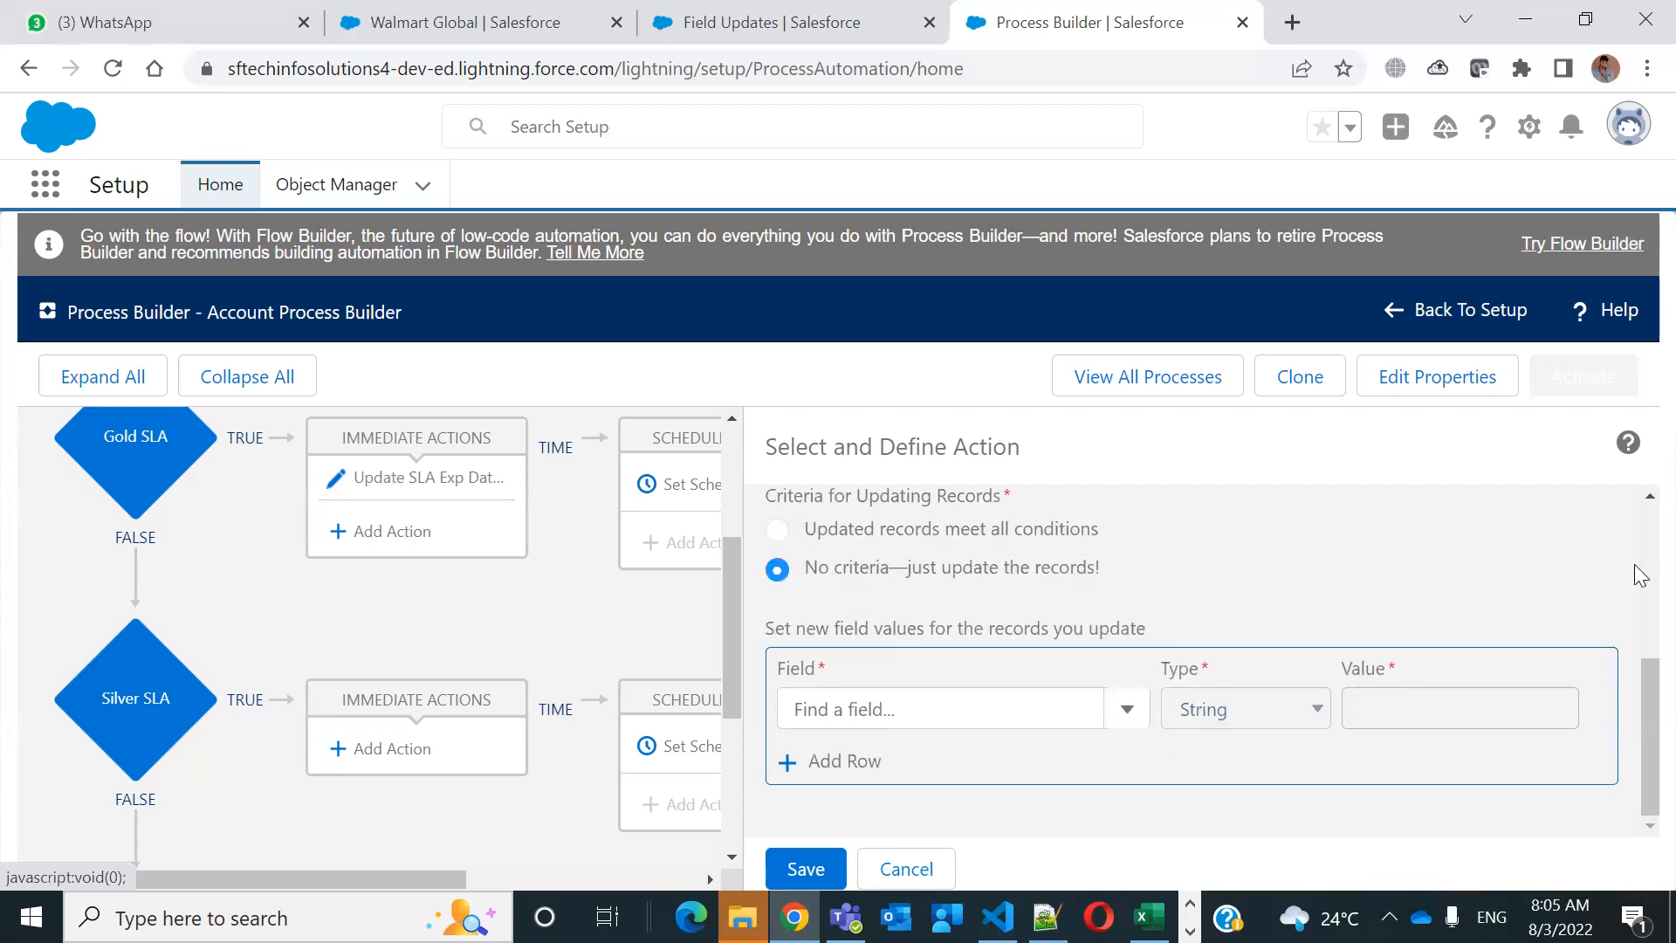
left_click_drag(1639, 683, 1639, 627)
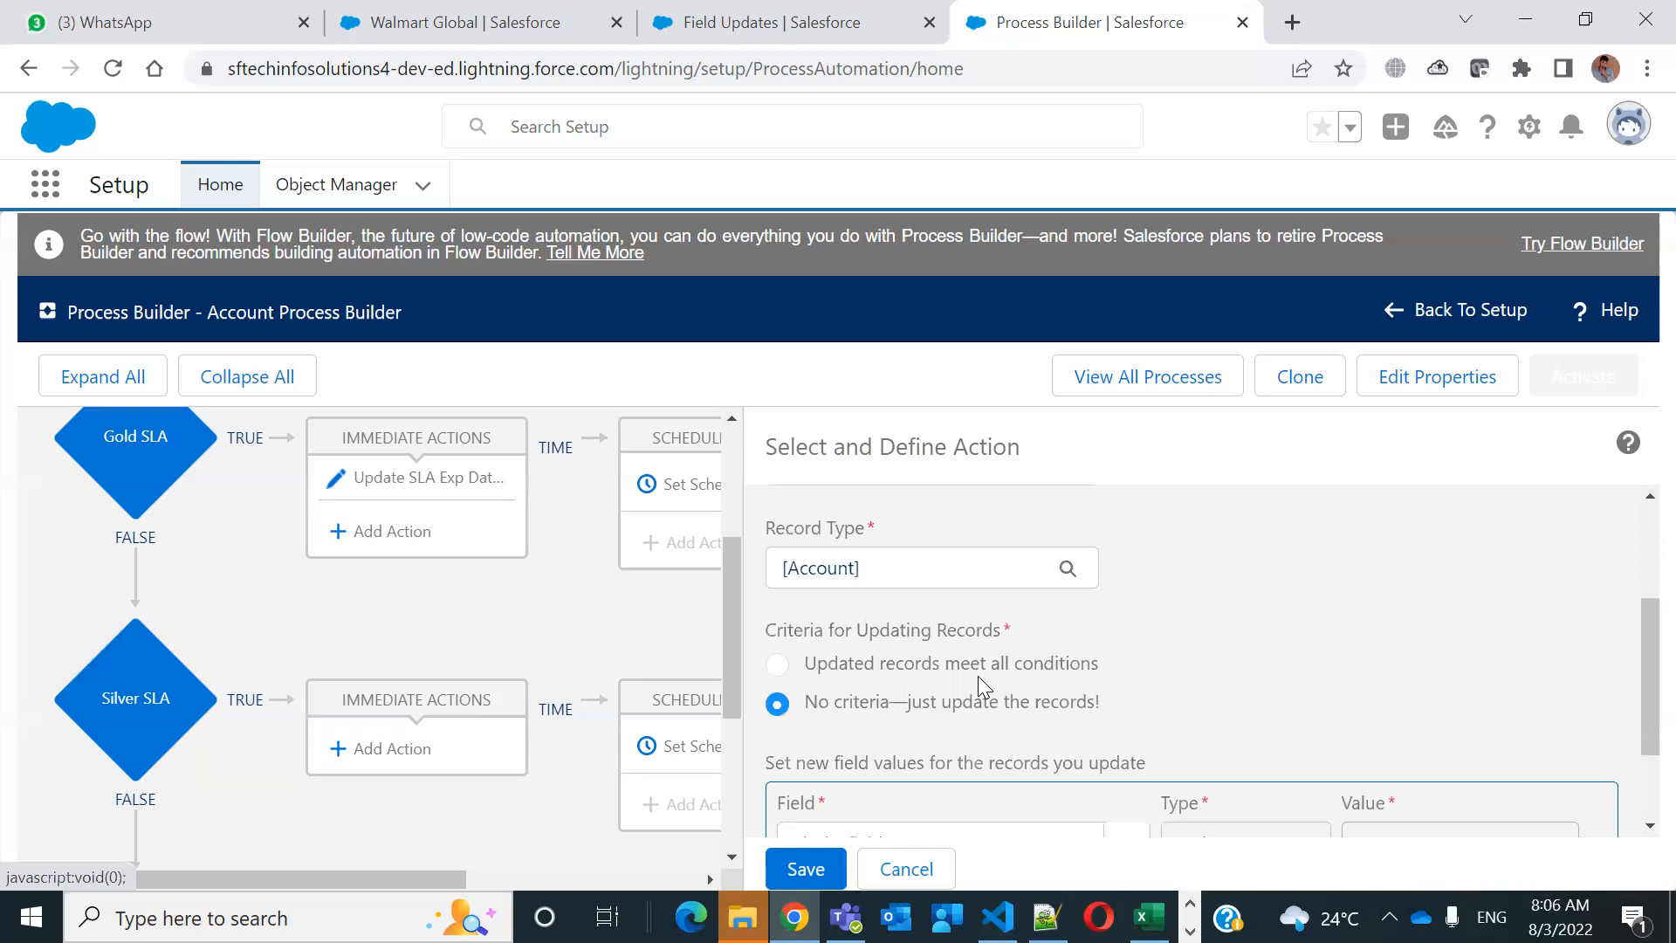
Limit the Silver SLA update to records meeting all conditions, with a first filter where SLA equals the picklist value Silver
left_click(882, 672)
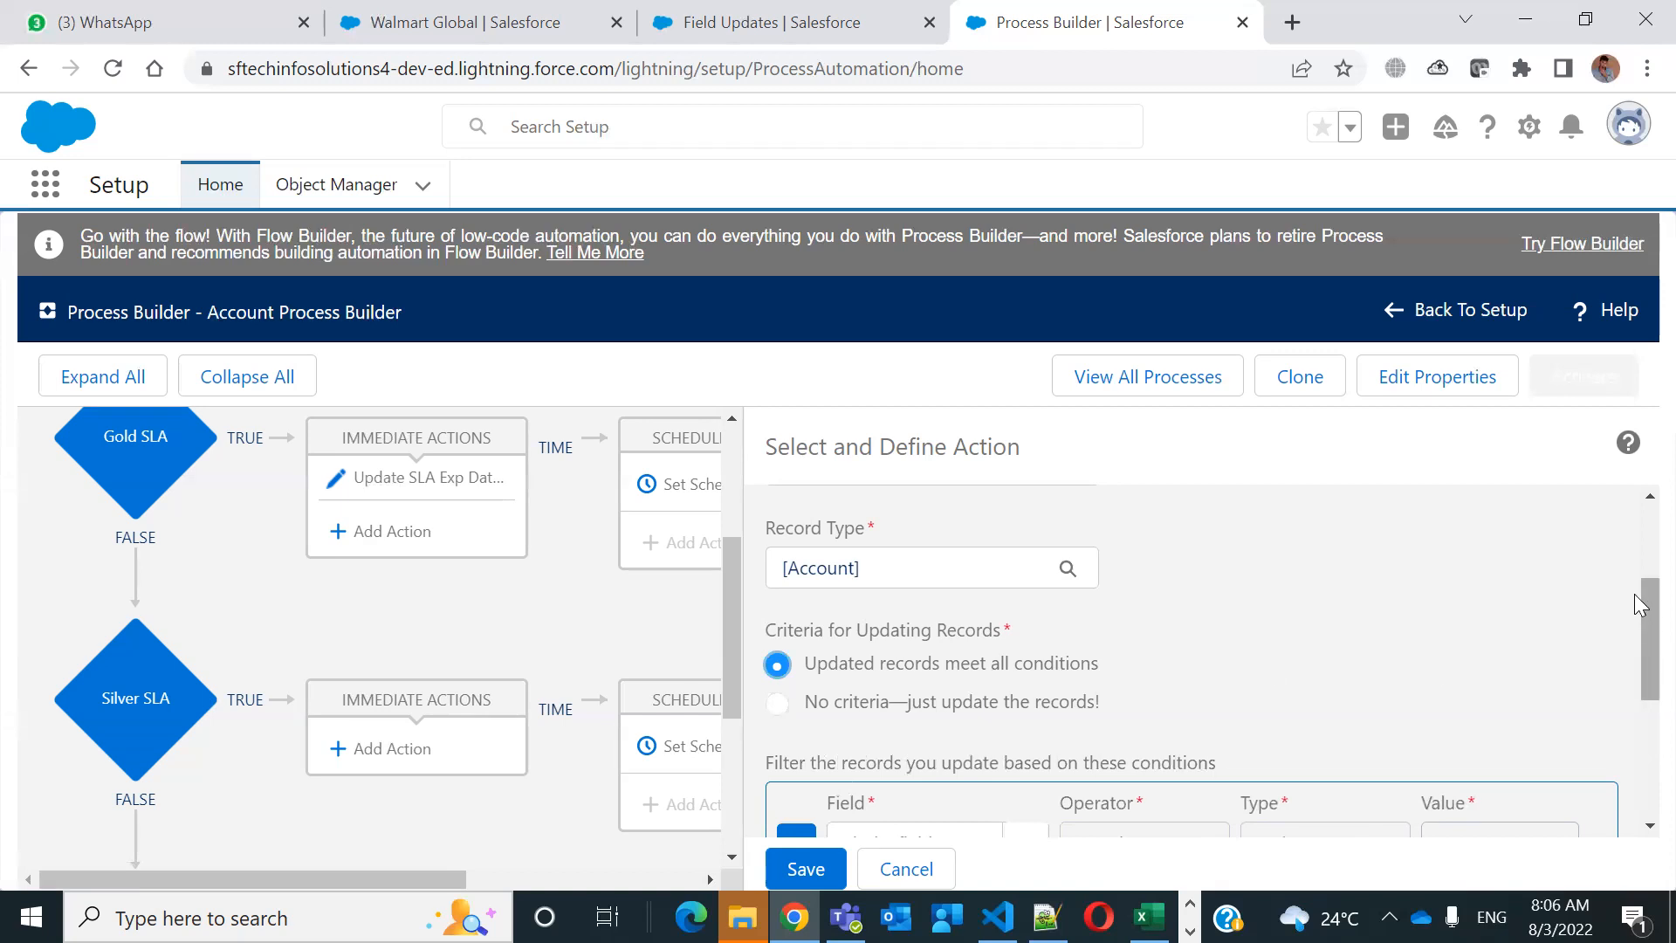
left_click_drag(1637, 600, 1637, 611)
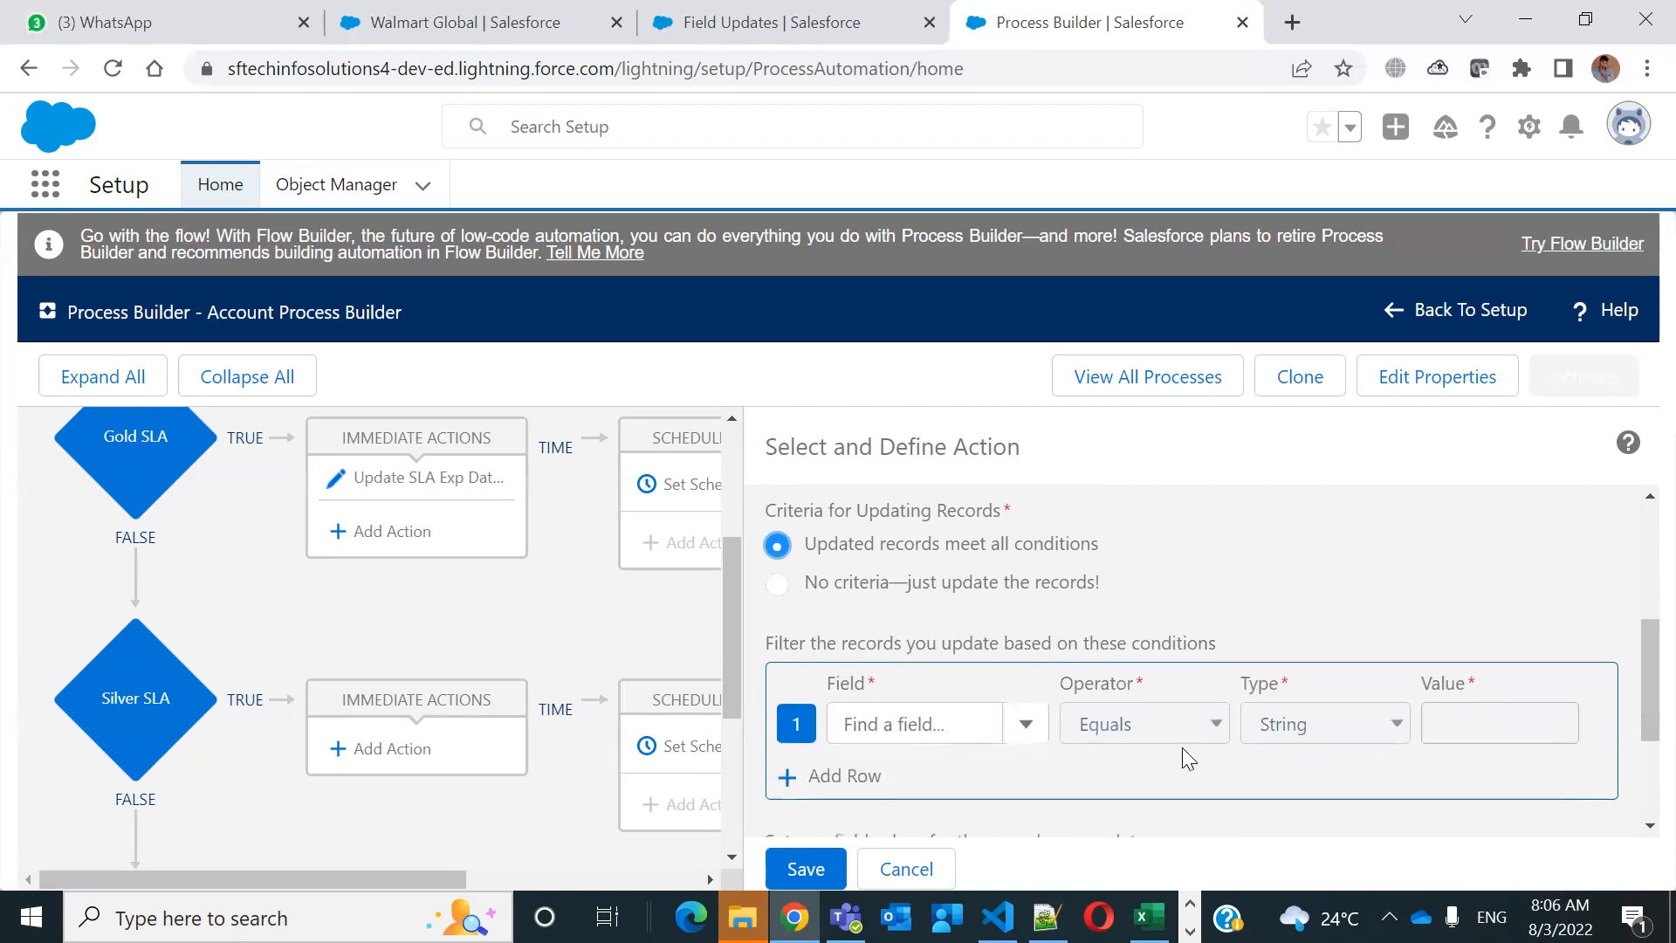
left_click(944, 725)
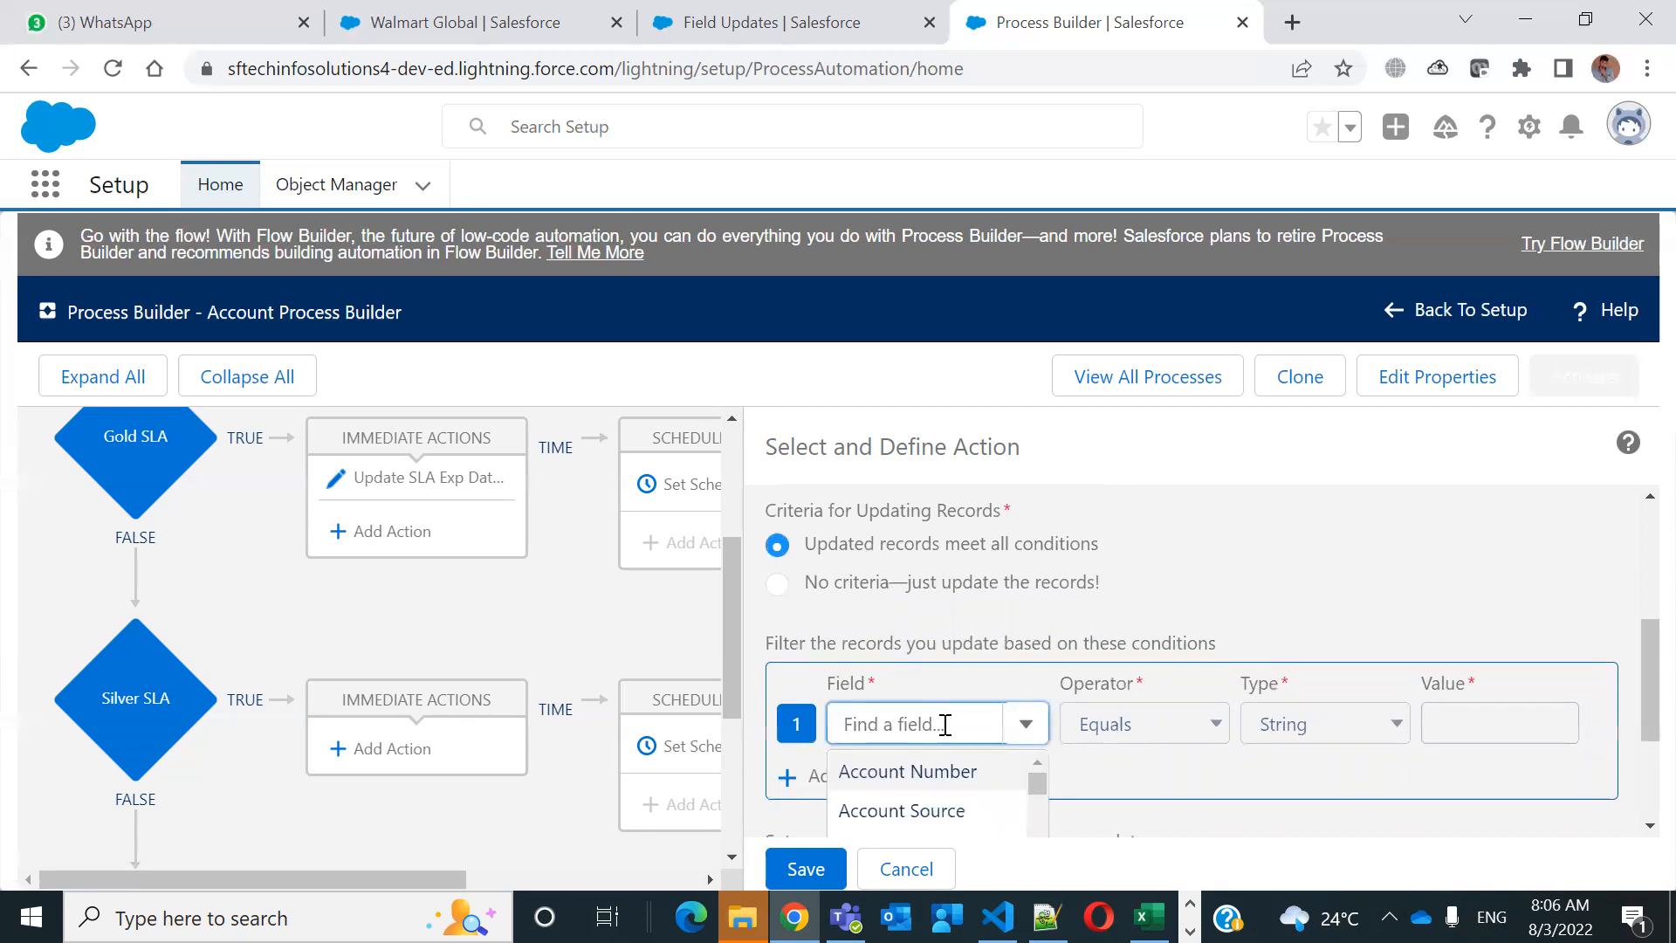
type("sla")
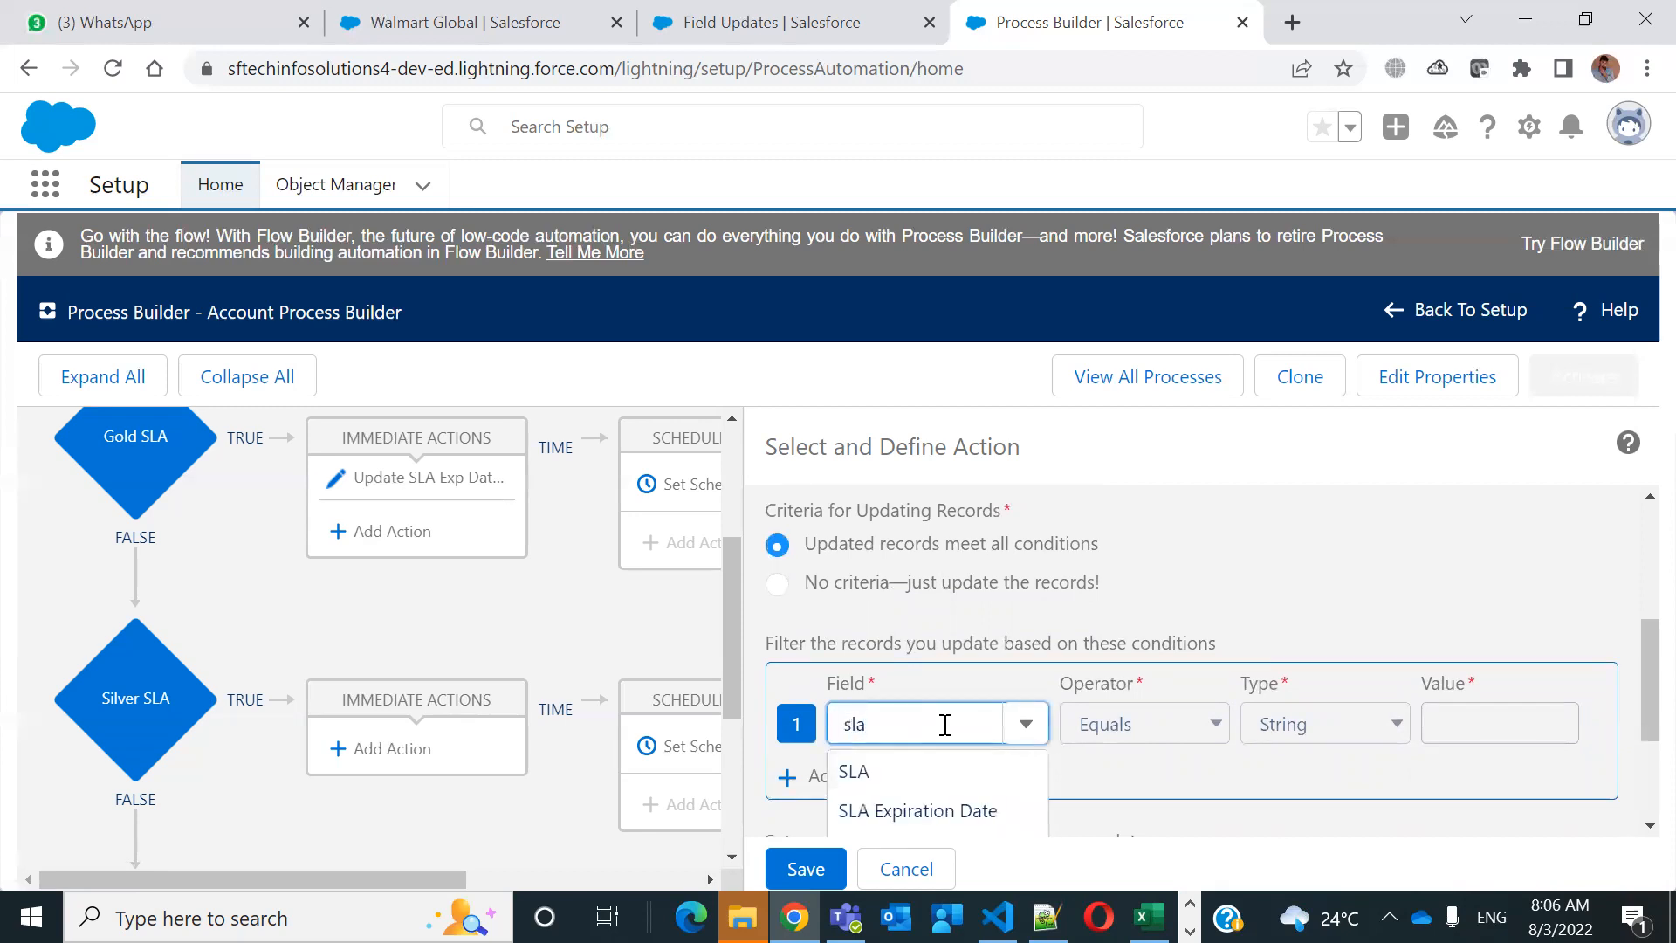
left_click(934, 772)
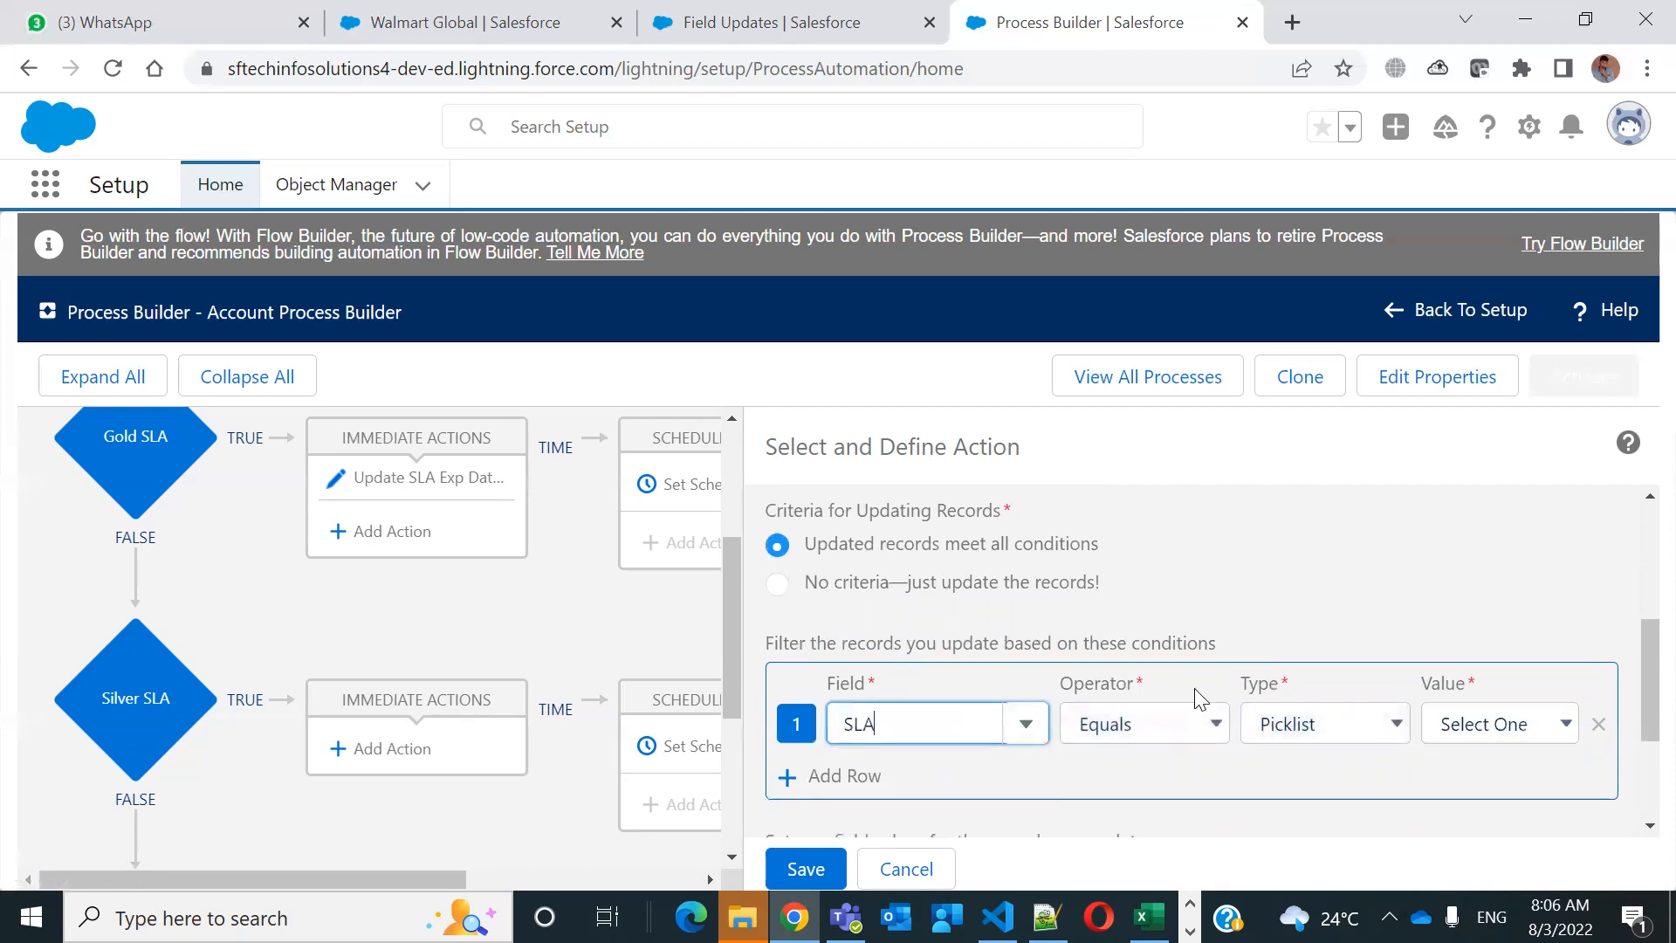
left_click(1540, 740)
left_click(1499, 798)
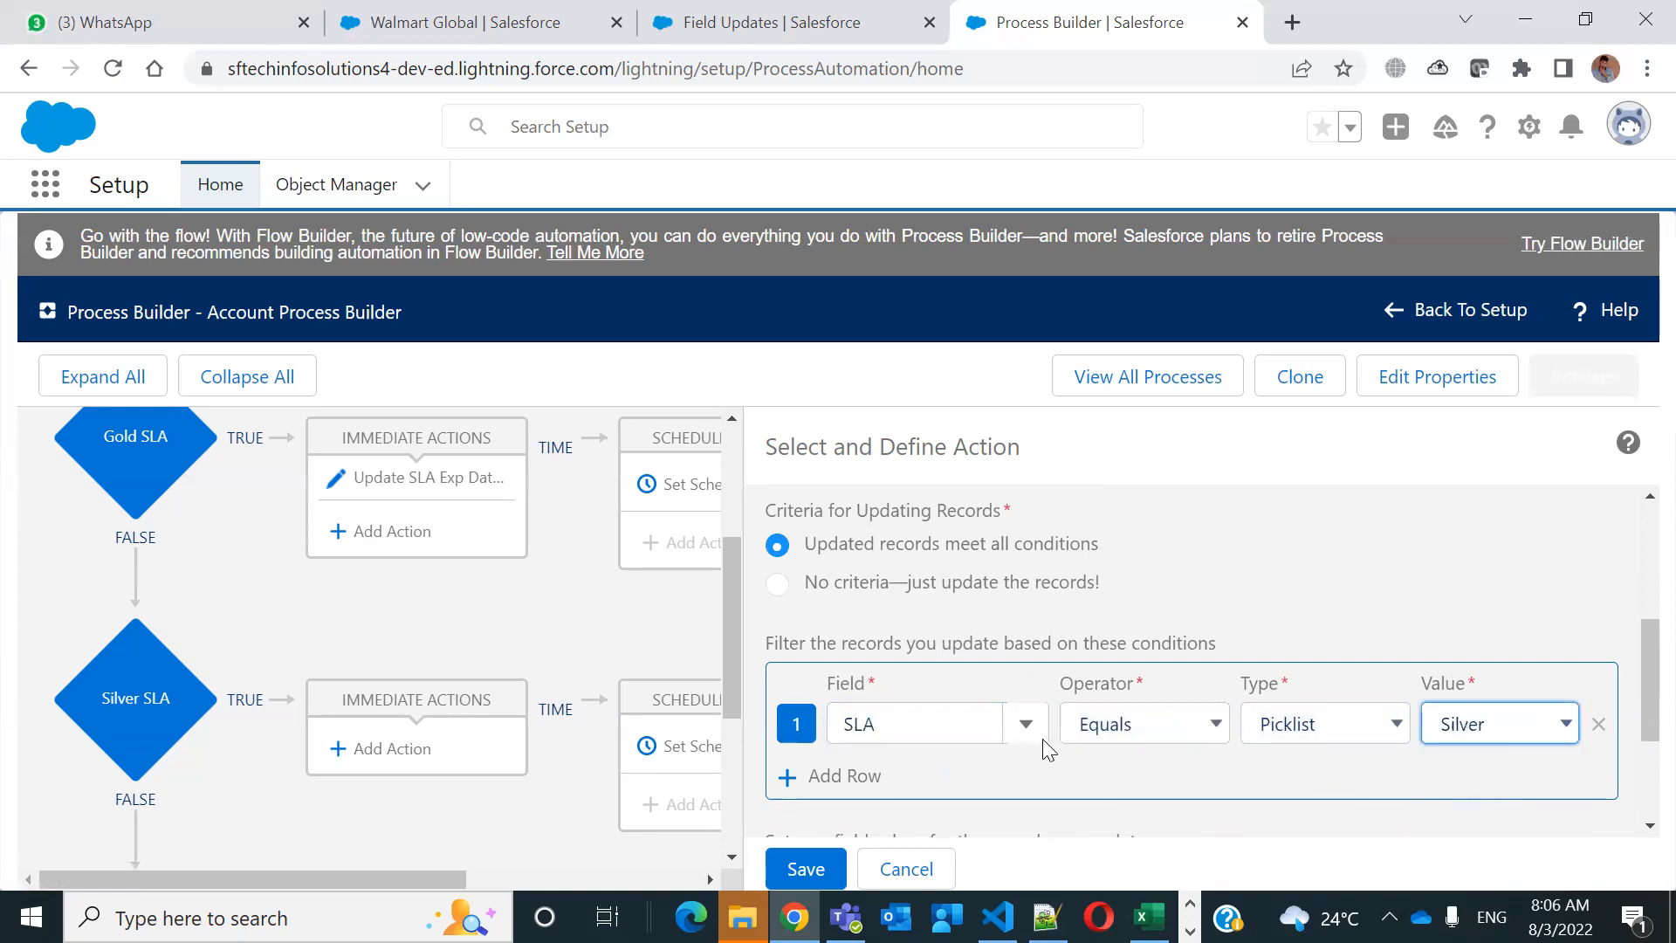
Add a second filter row on the SLA Expiration Date field
left_click(827, 776)
left_click(921, 779)
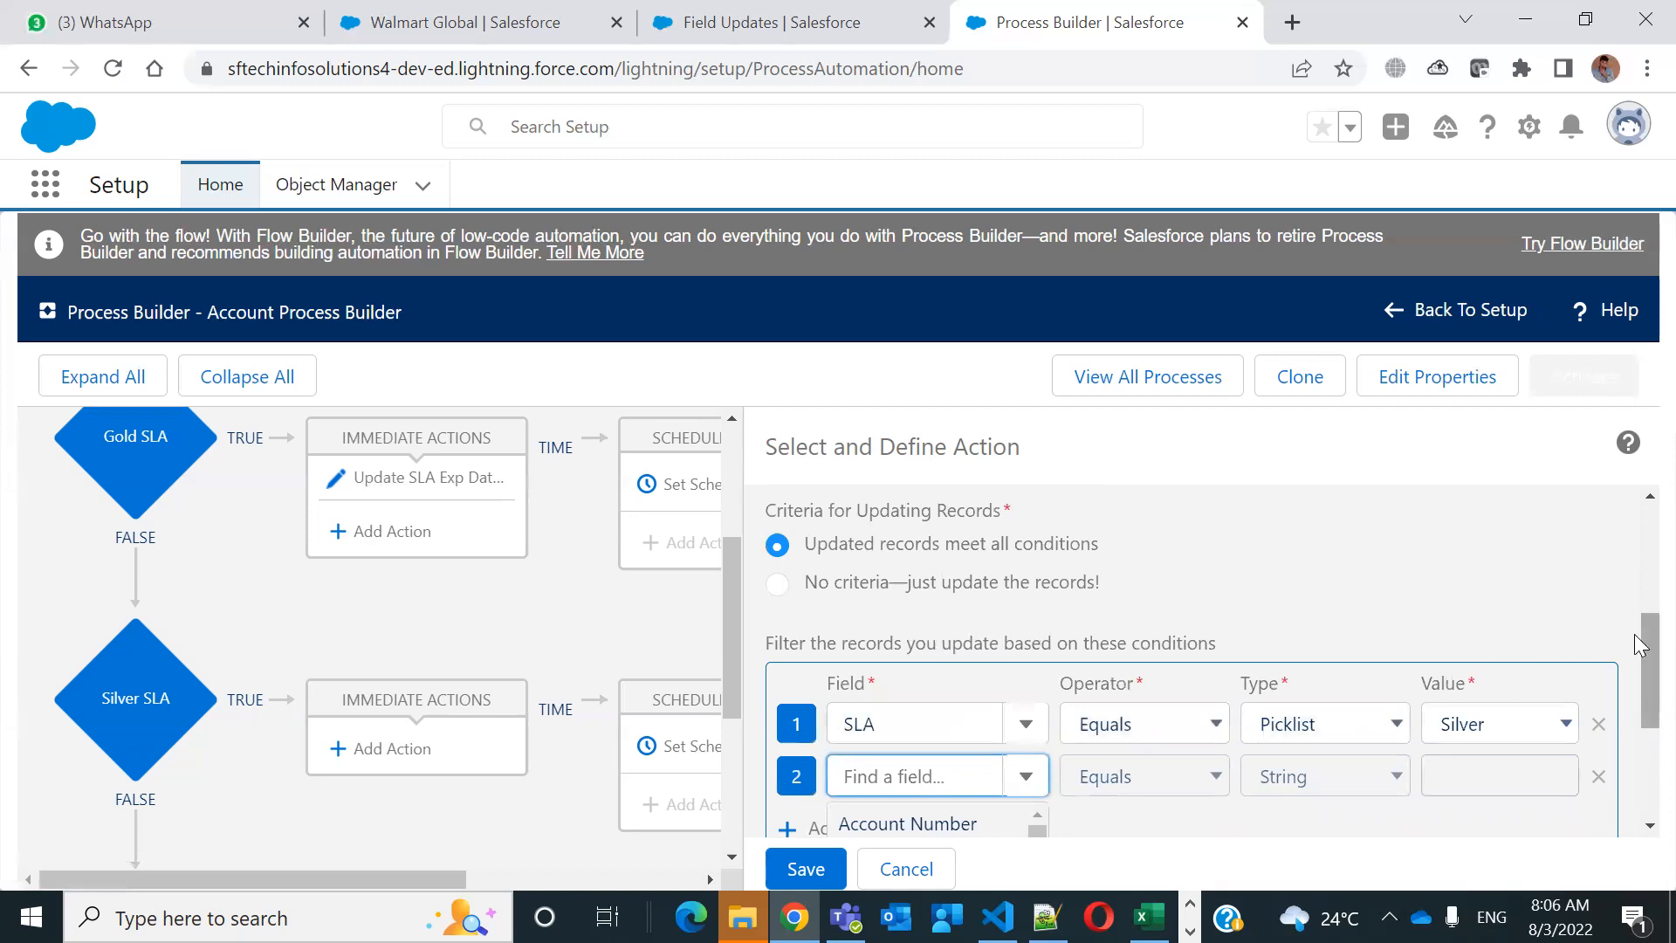
left_click_drag(1643, 639, 1644, 650)
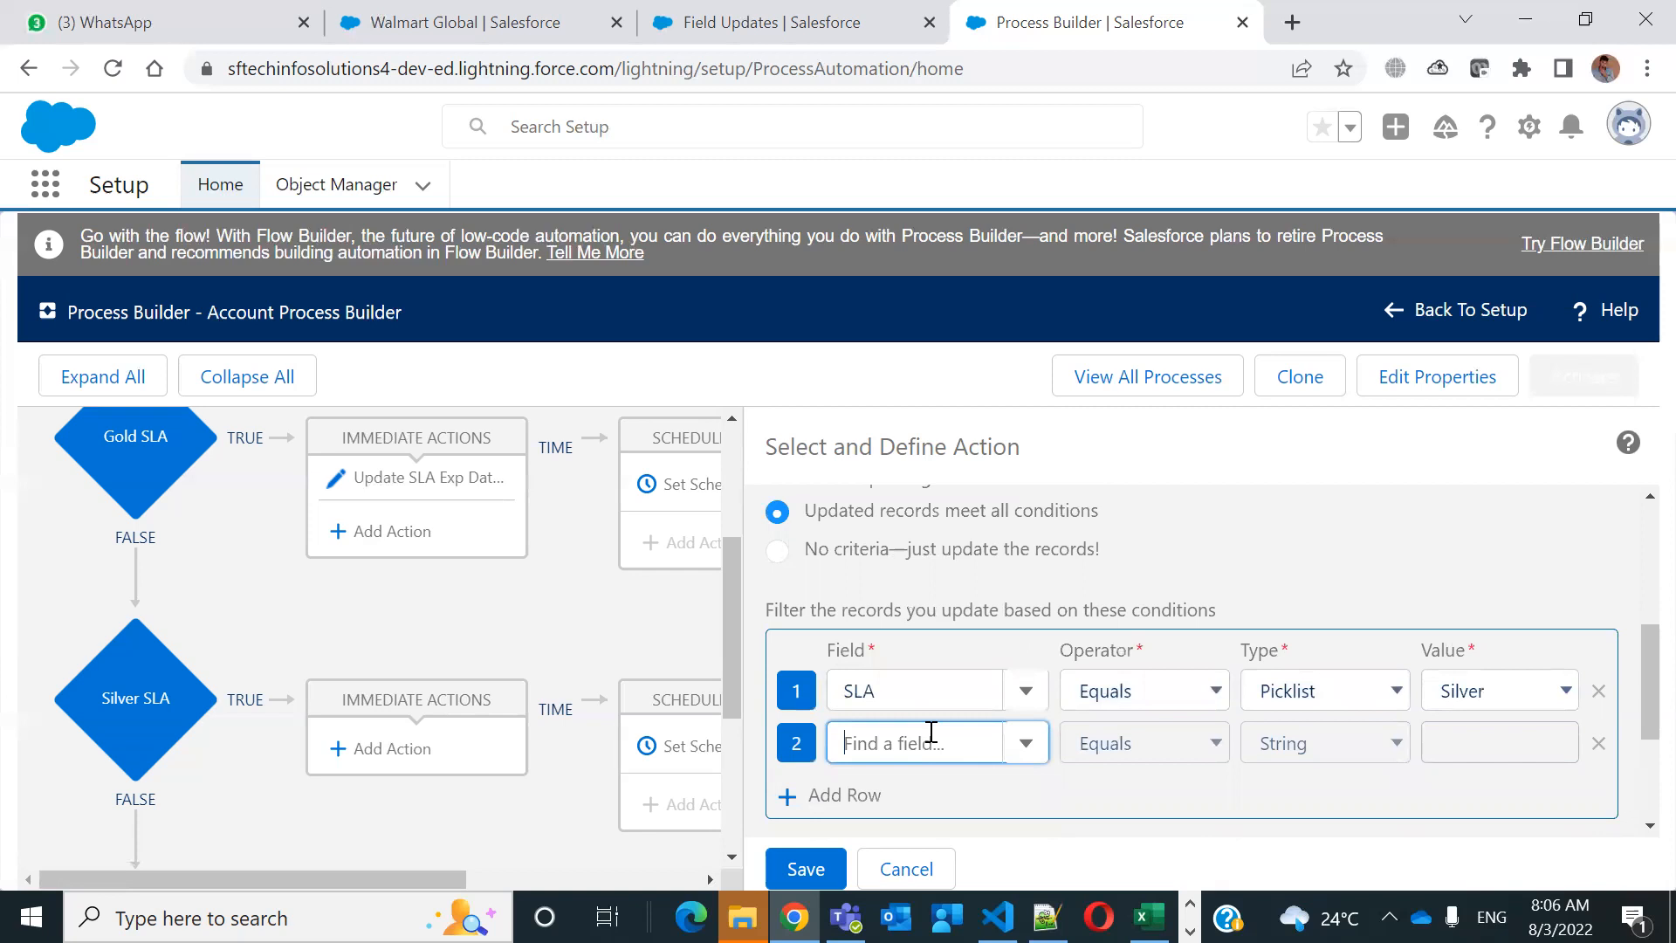
type("sla")
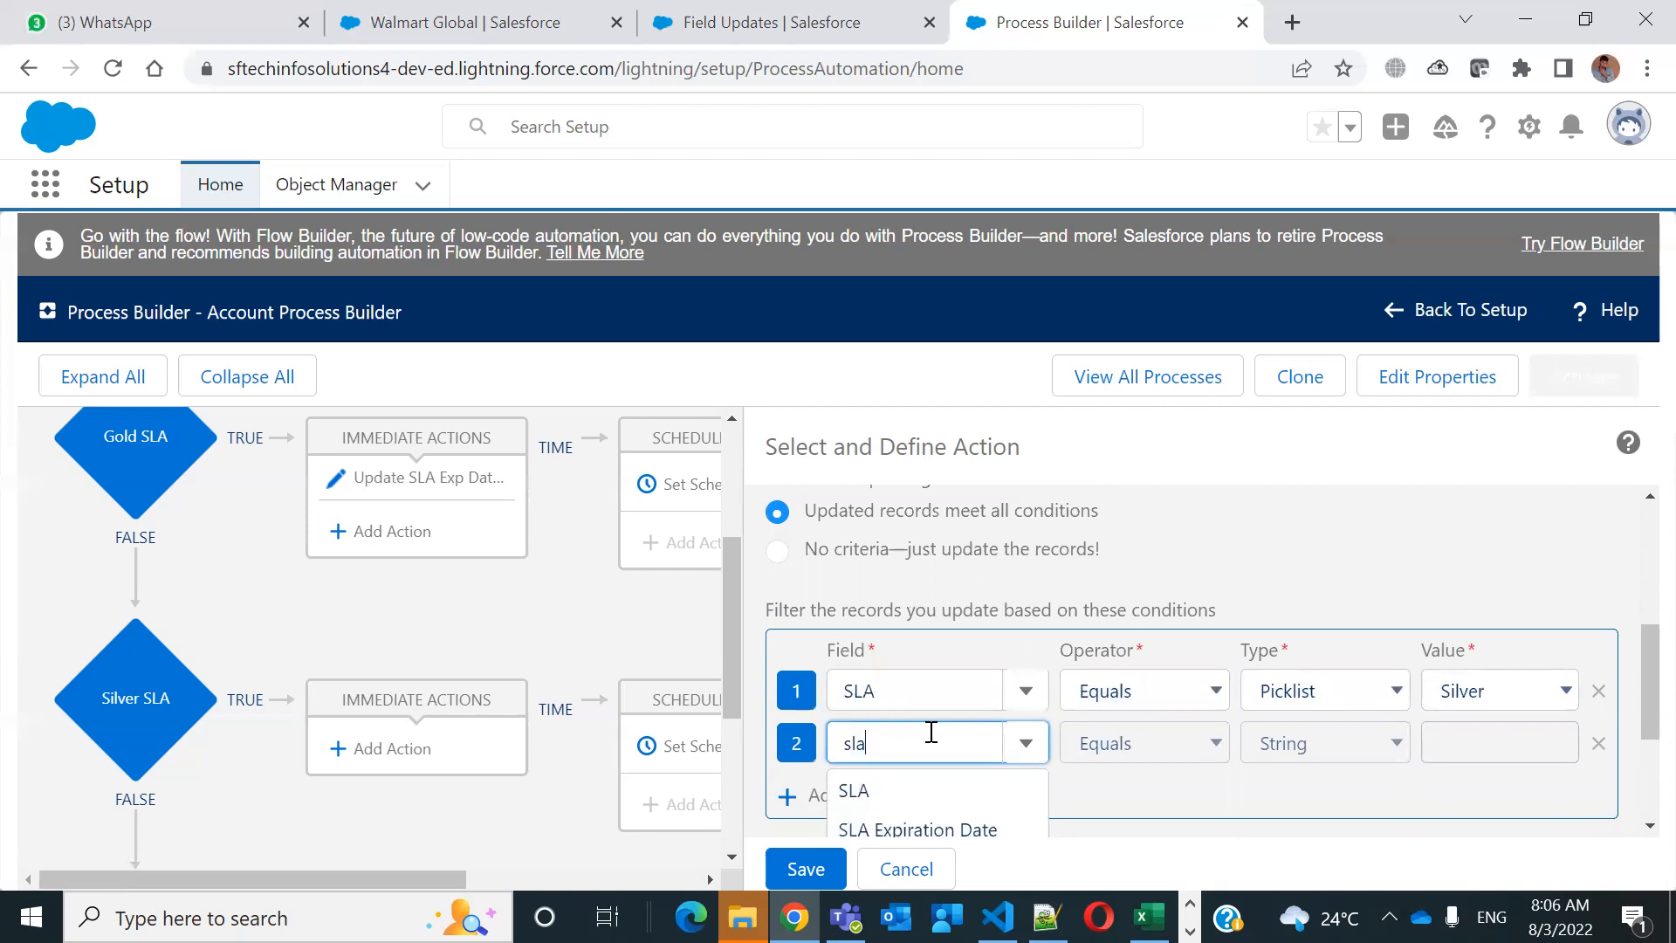
left_click(943, 830)
Set the SLA Expiration Date filter to Greater than or equal with the formula Today()
left_click(1209, 743)
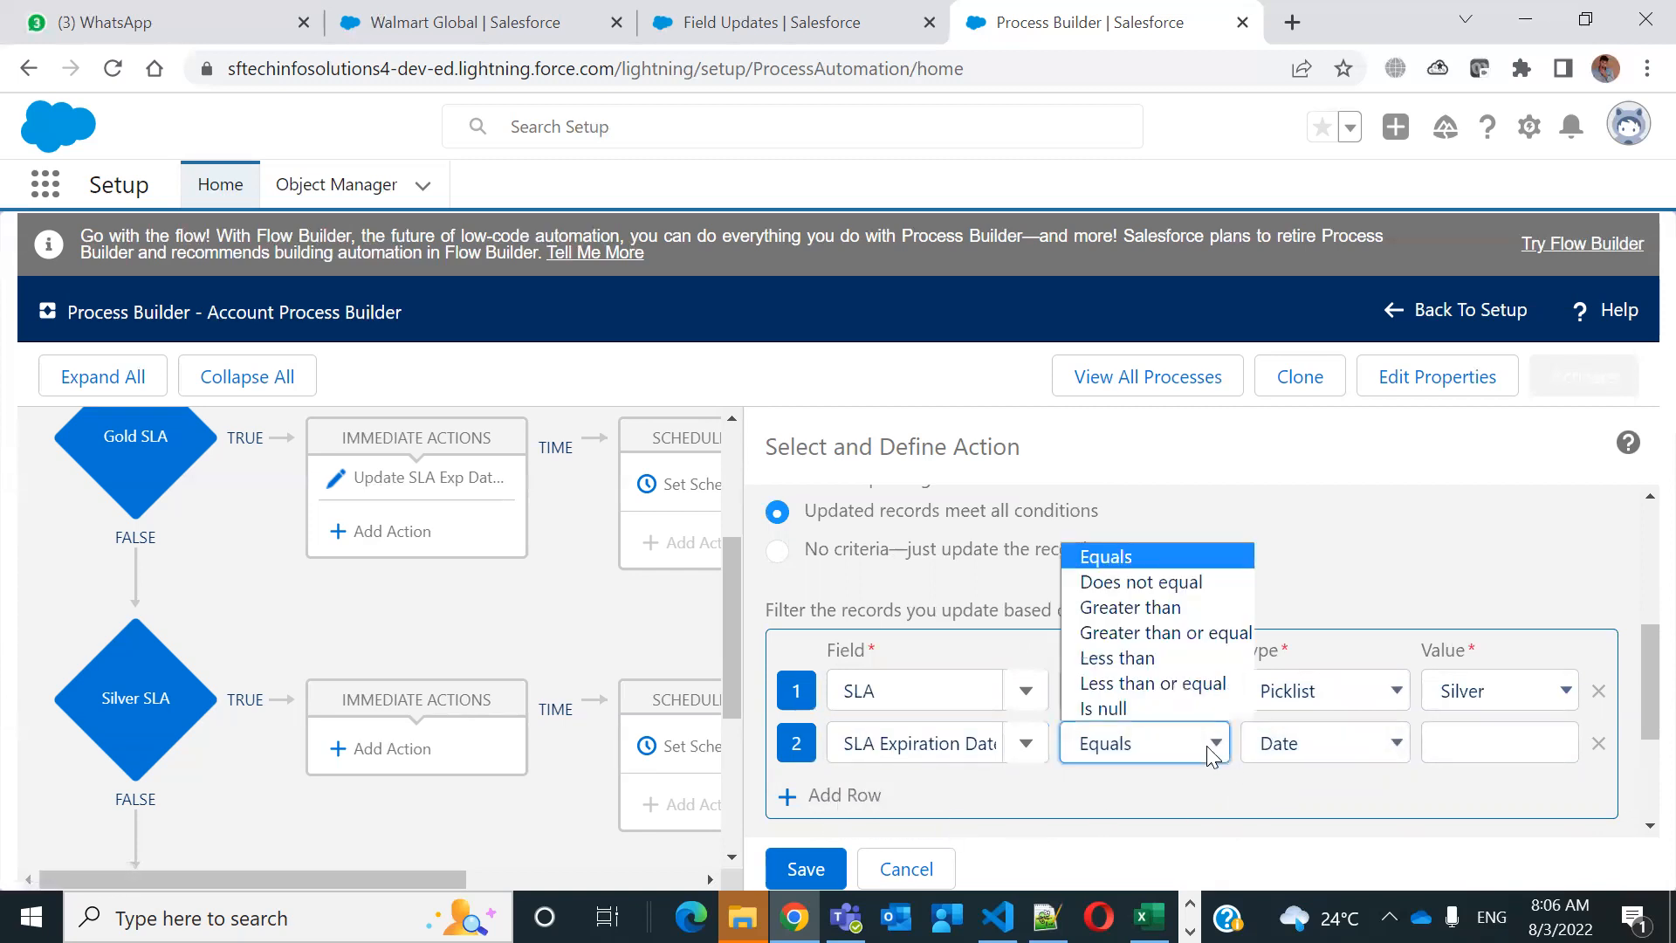
left_click(1205, 642)
left_click(1481, 741)
left_click(1362, 742)
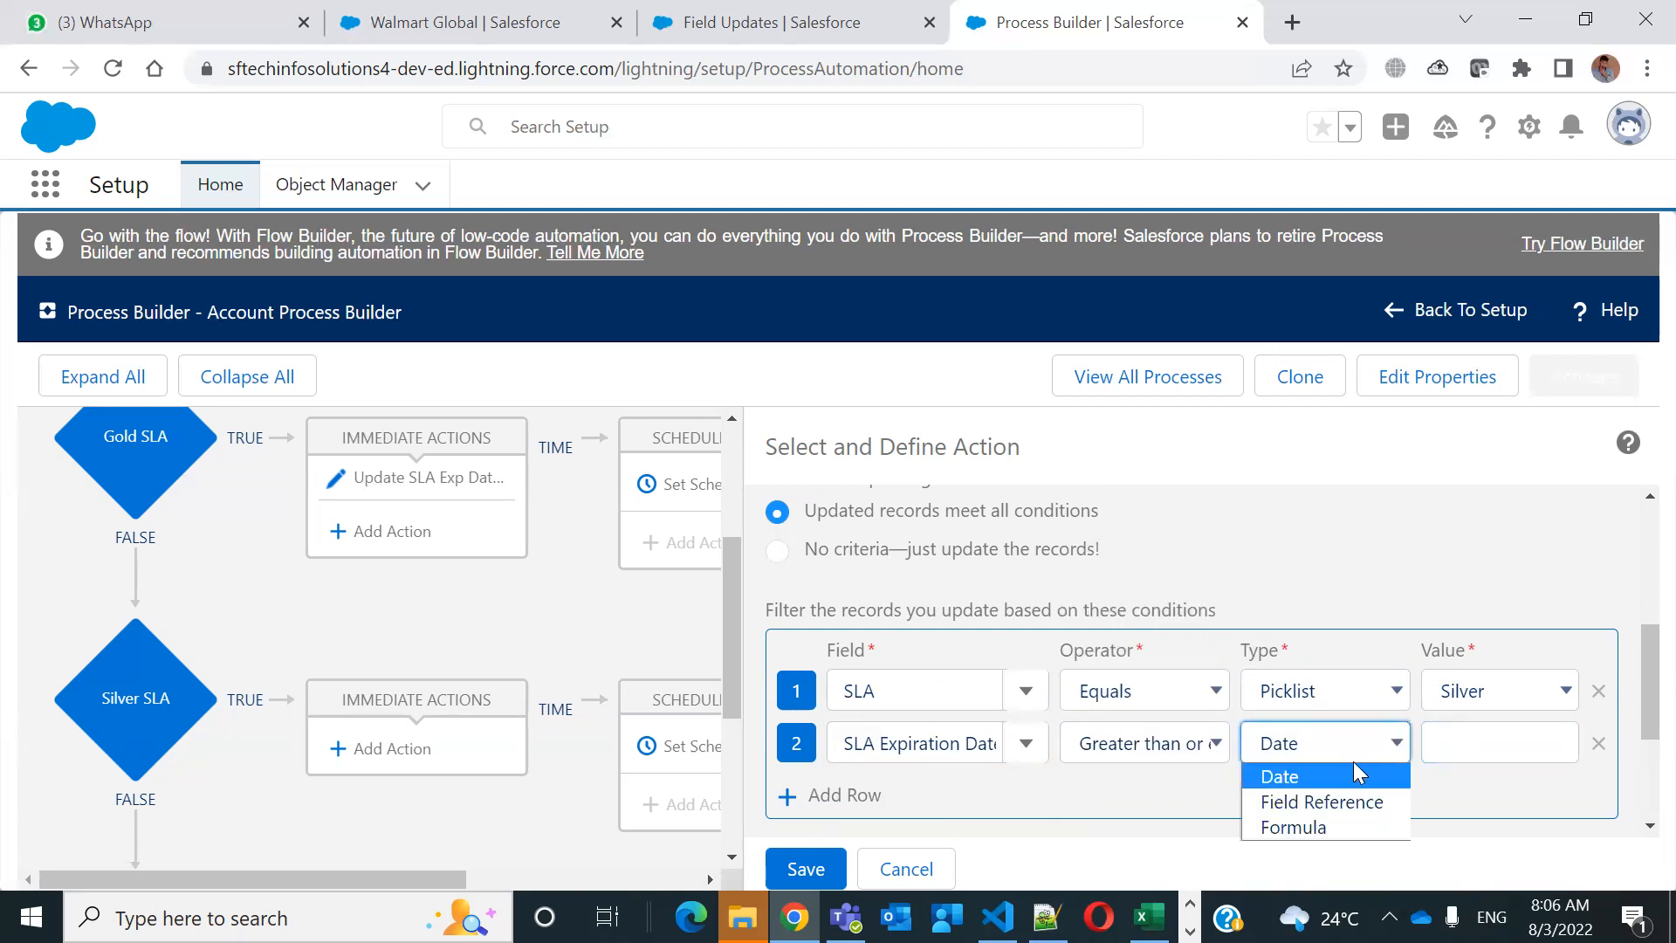
left_click(1350, 815)
left_click(1481, 747)
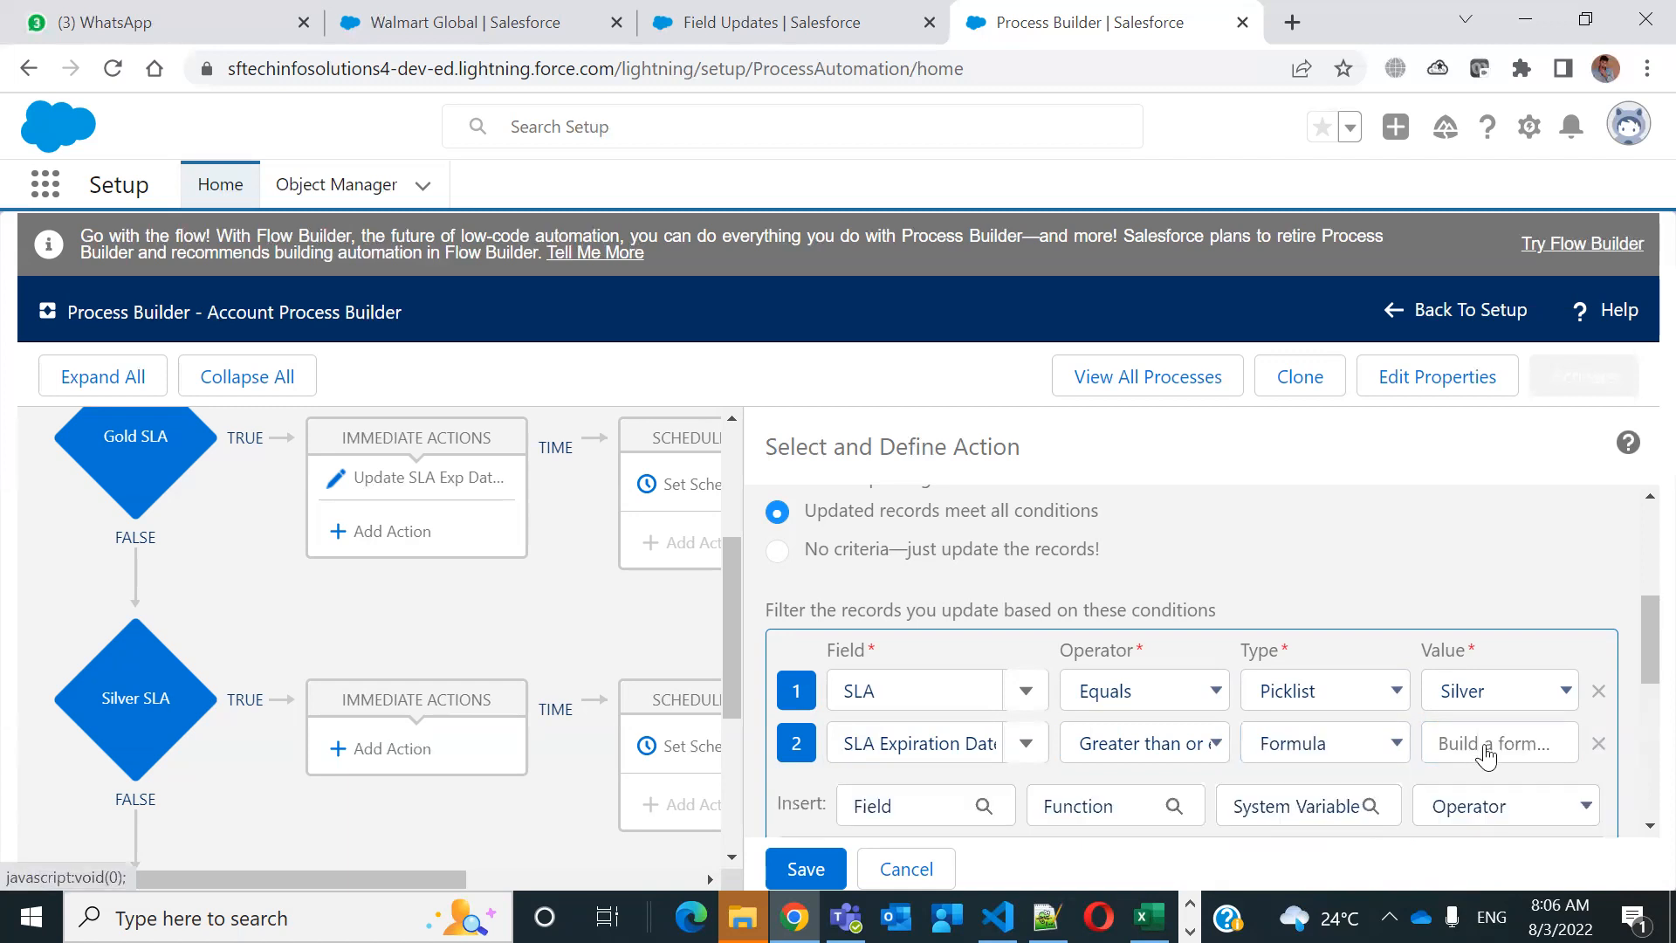
scroll(1431, 750, "down", 3)
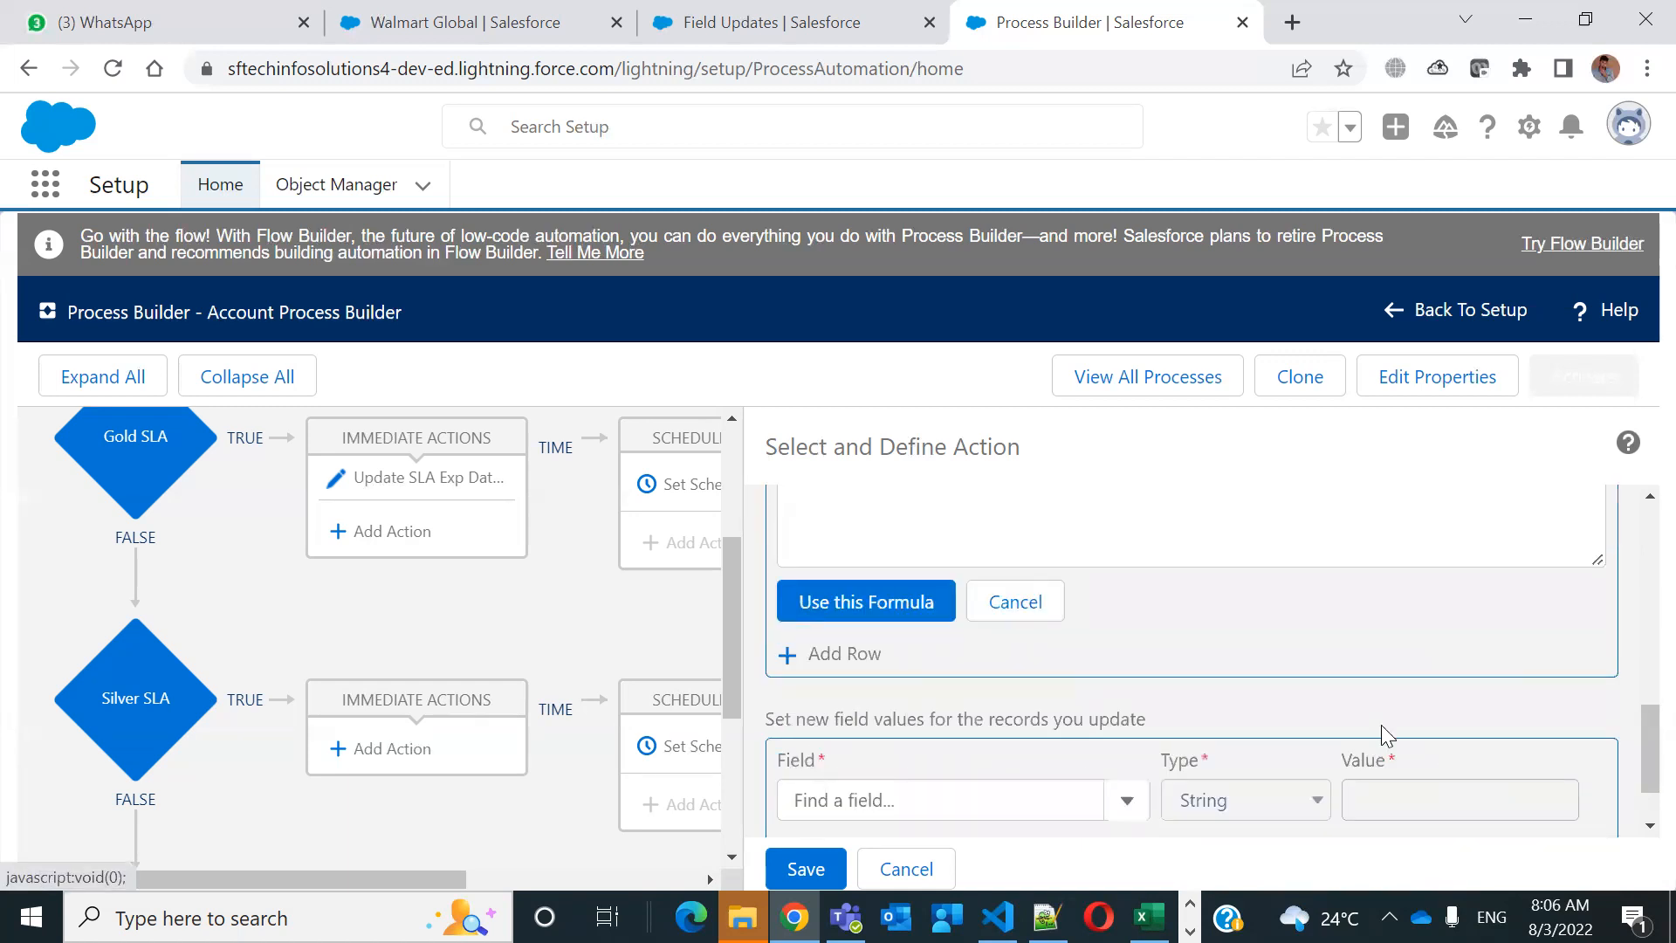
left_click(1160, 523)
type("Today(")
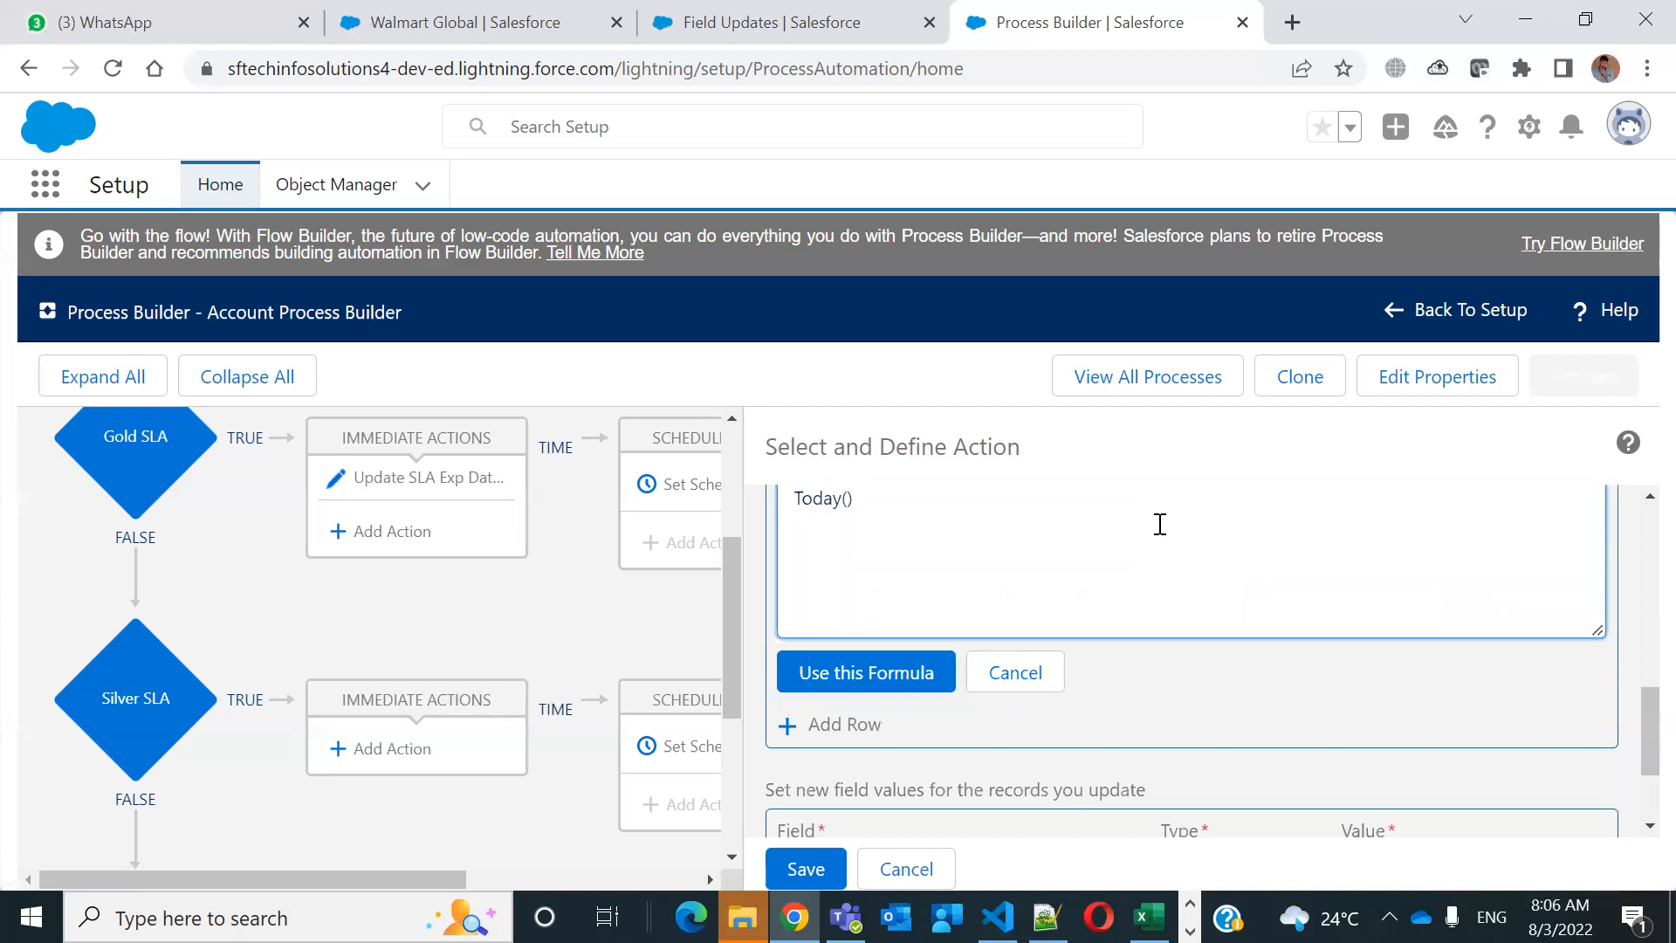
left_click(916, 675)
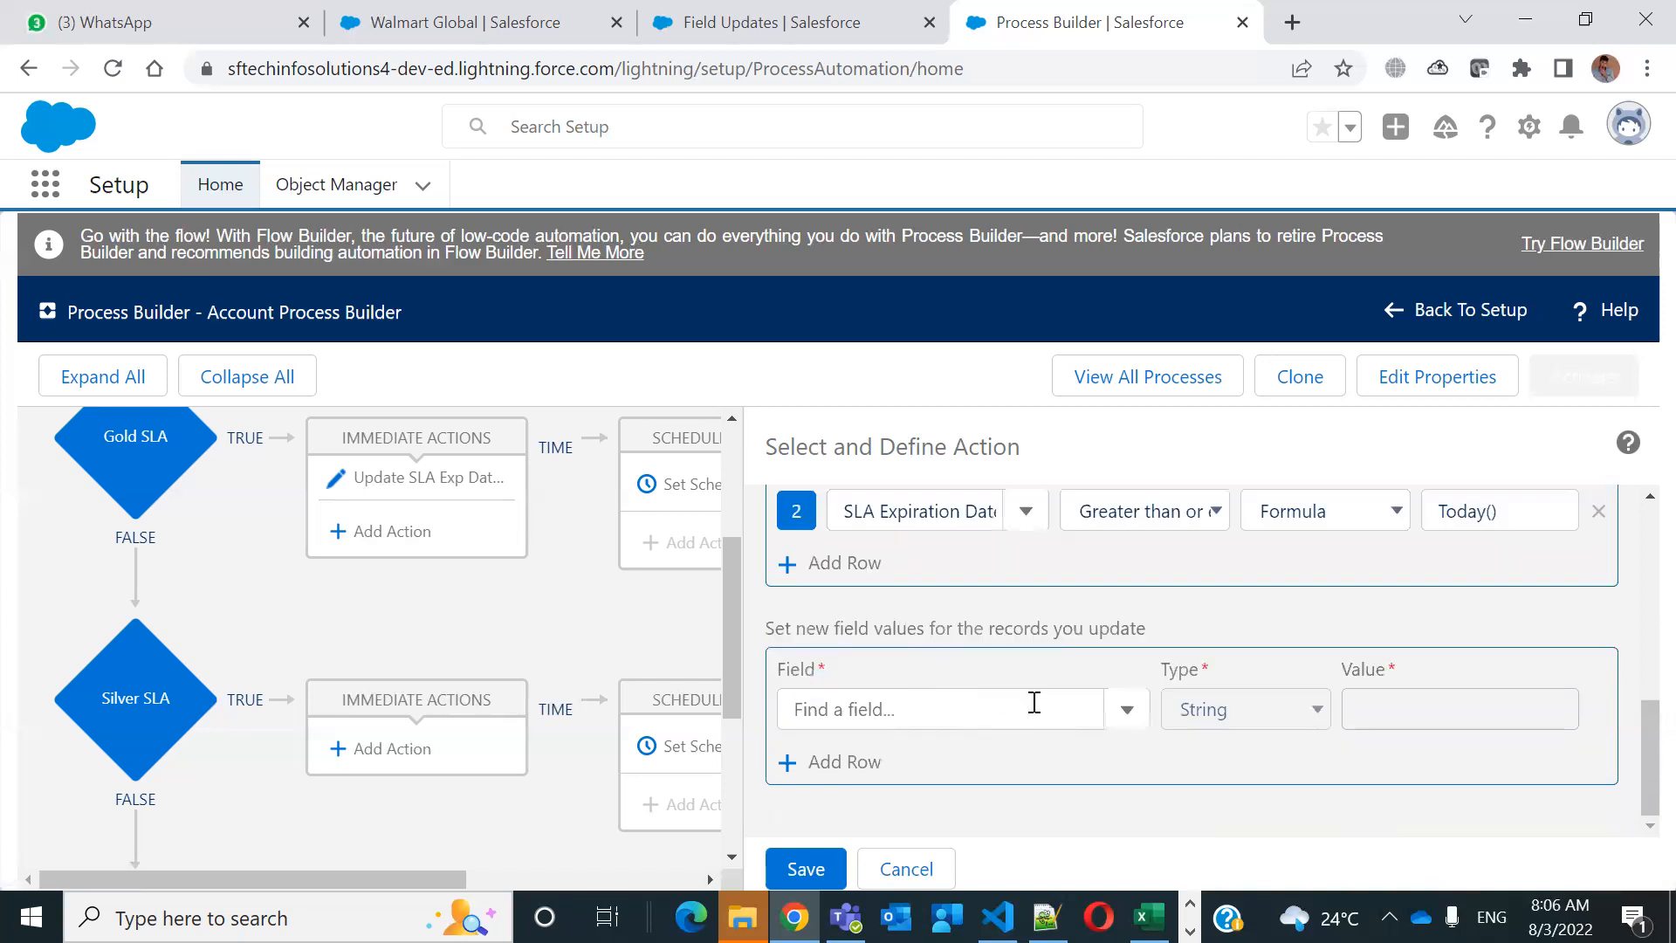
Change the SLA Expiration Date filter's operator to Less than and its value to the formula today()
left_click_drag(1638, 728, 1638, 670)
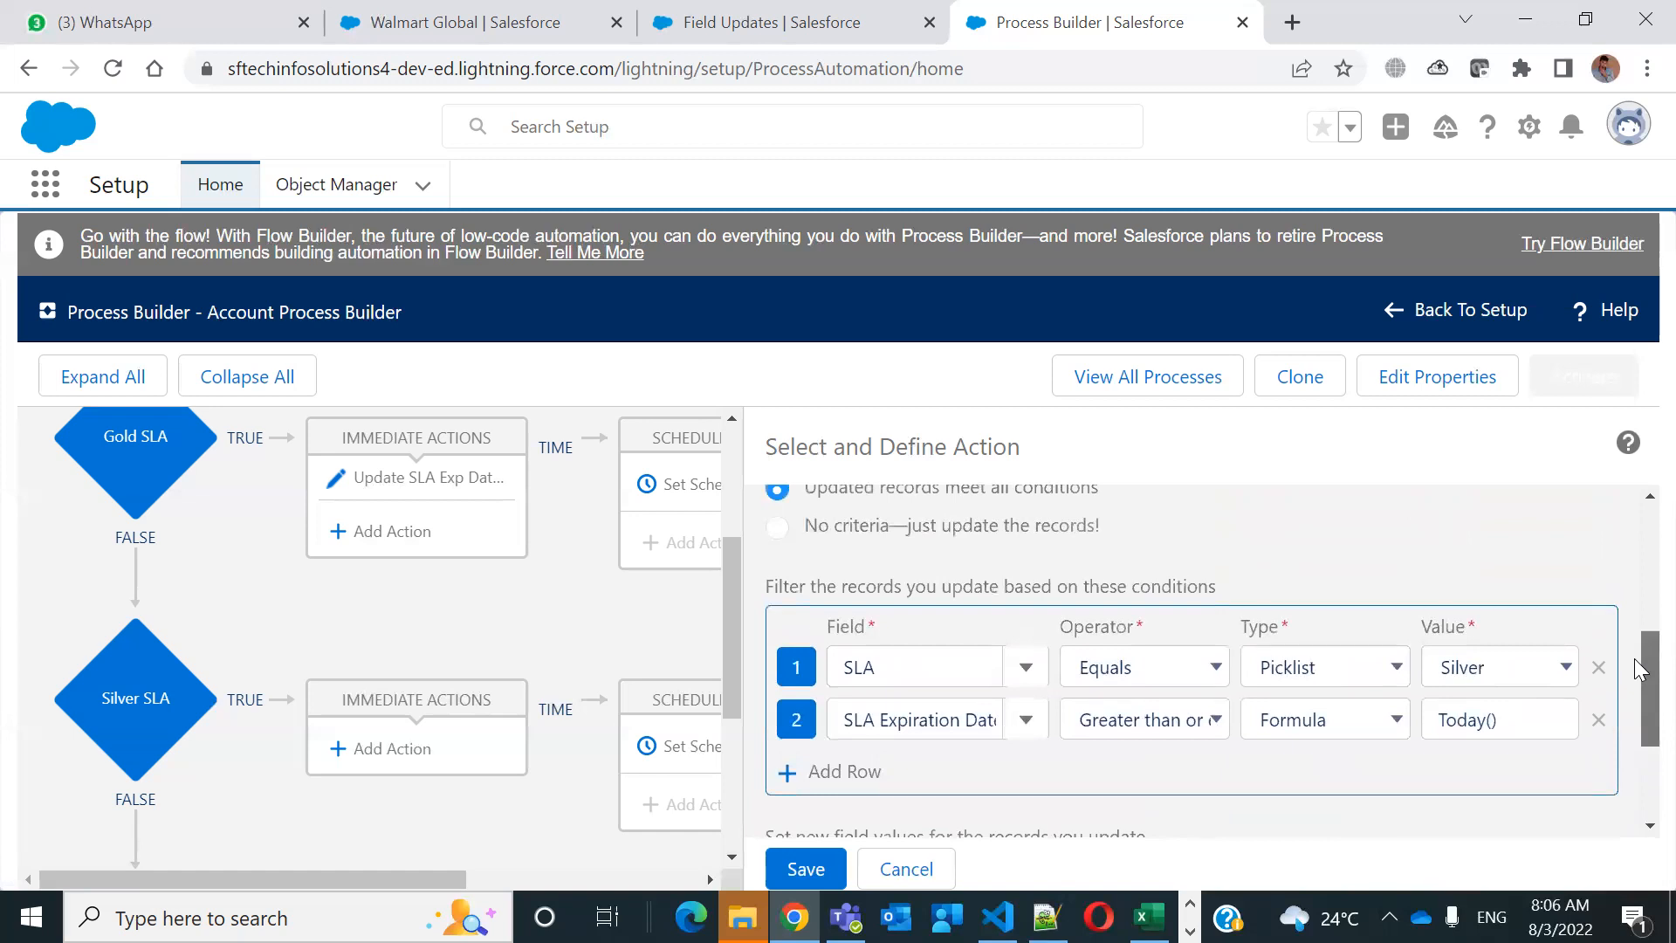
scroll(1641, 670, "down", 3)
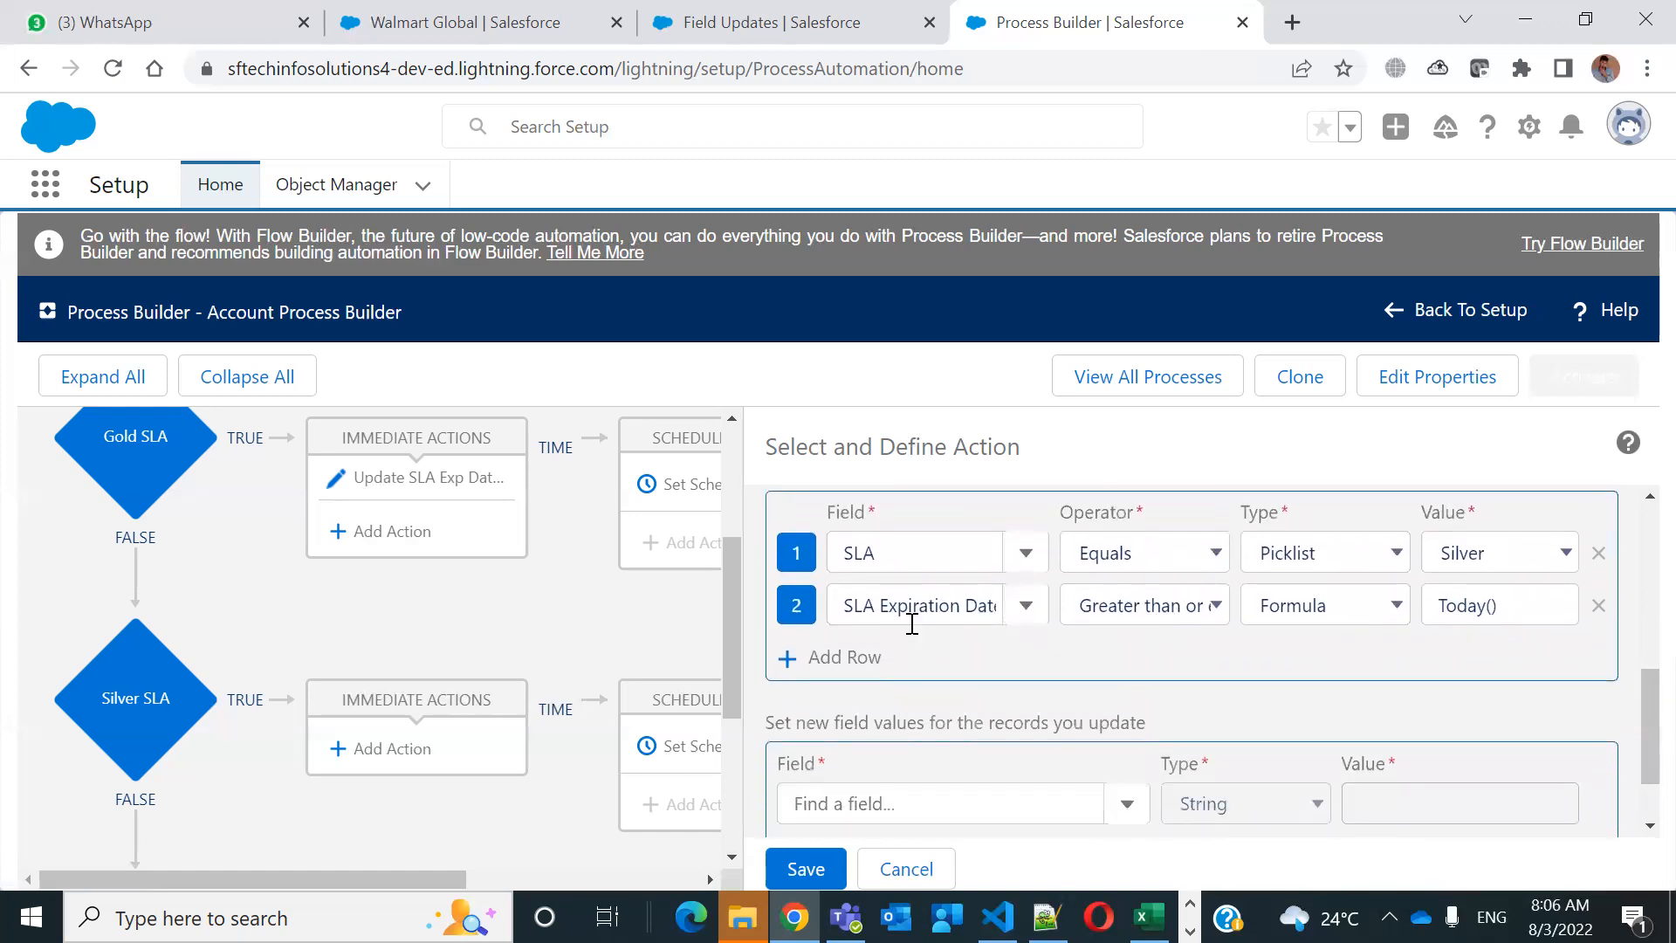
left_click(1166, 606)
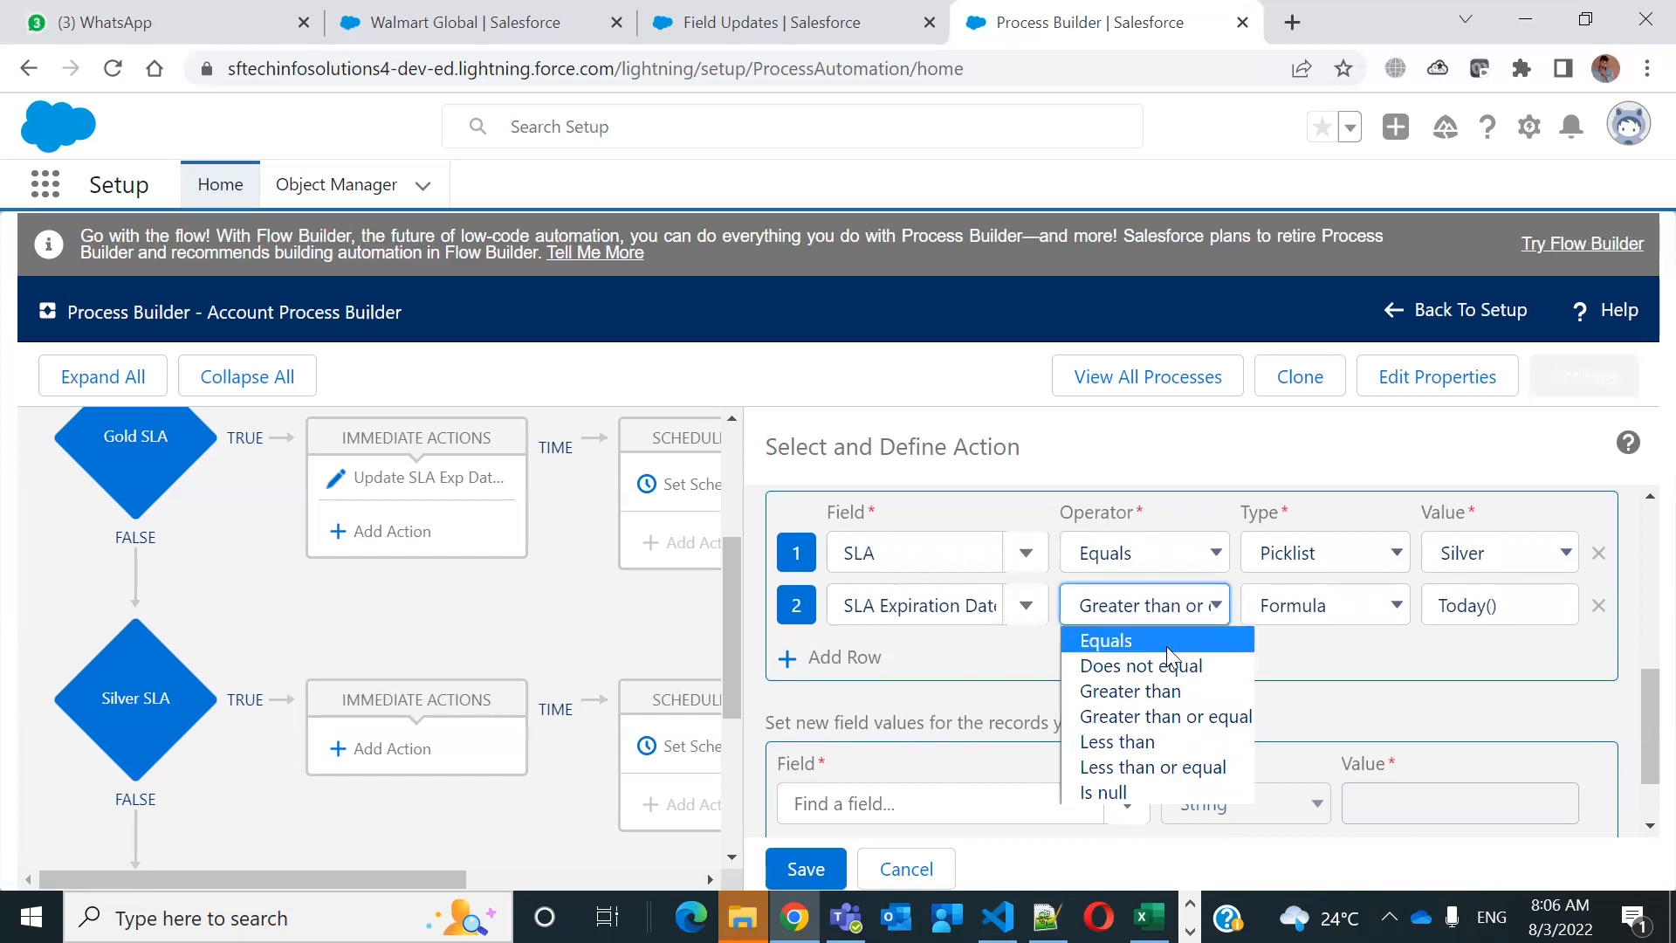
left_click(1149, 748)
left_click(1495, 607)
left_click(1396, 605)
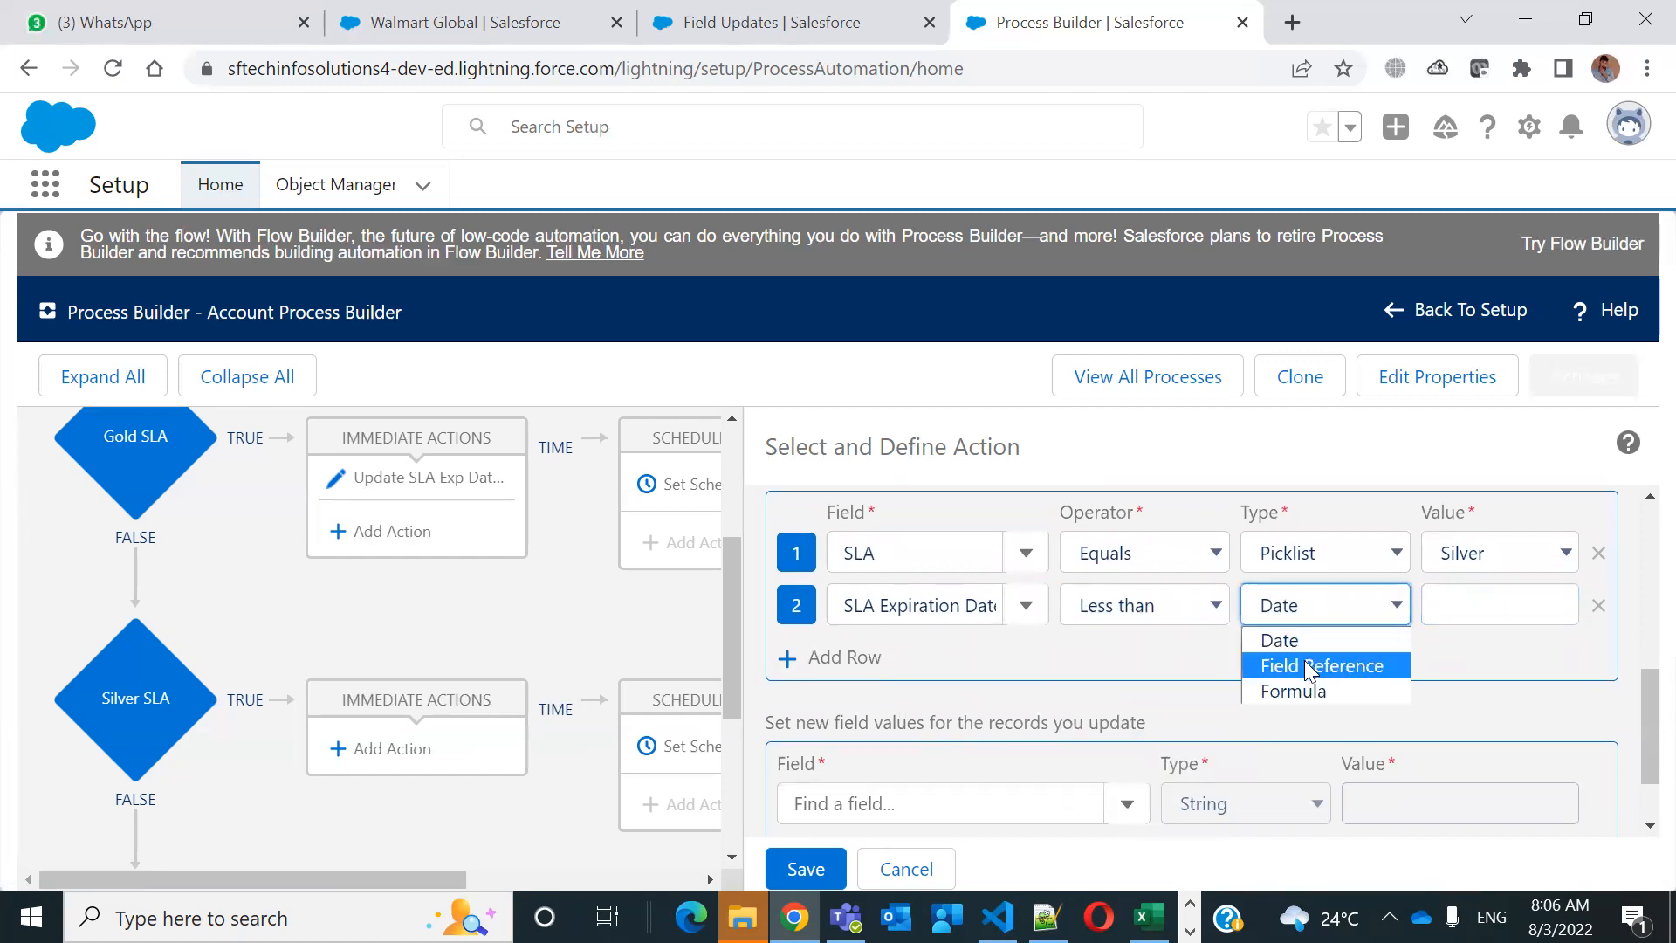
left_click(1300, 688)
left_click(1505, 617)
left_click(1221, 765)
type("today(")
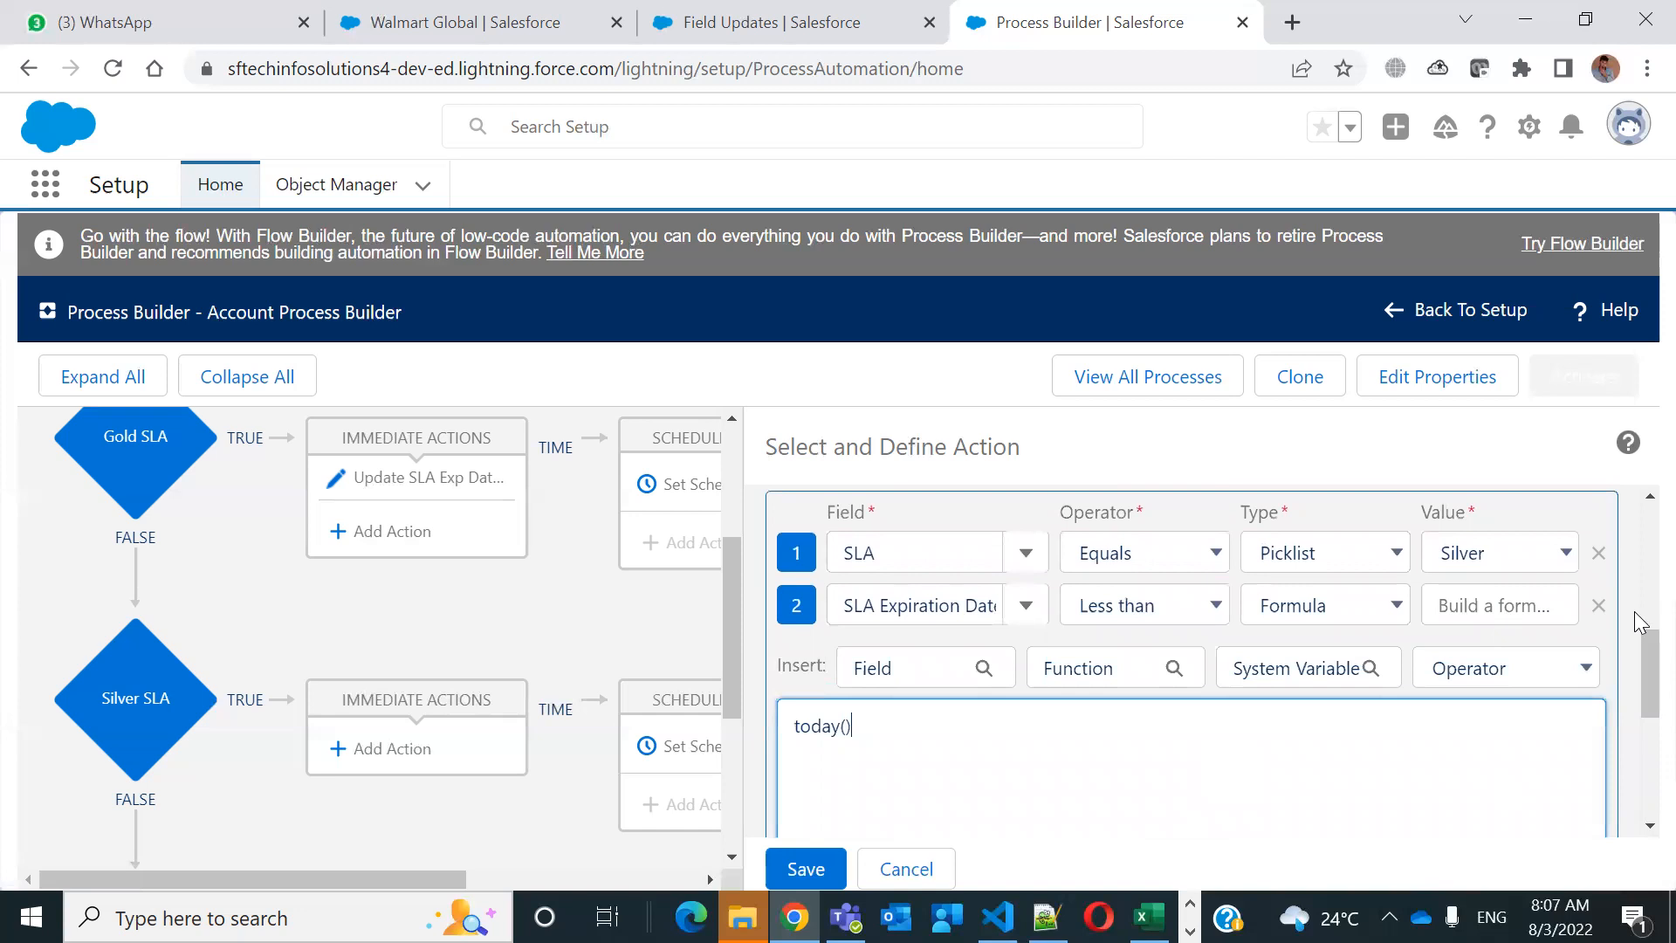
scroll(1636, 622, "down", 5)
left_click(872, 673)
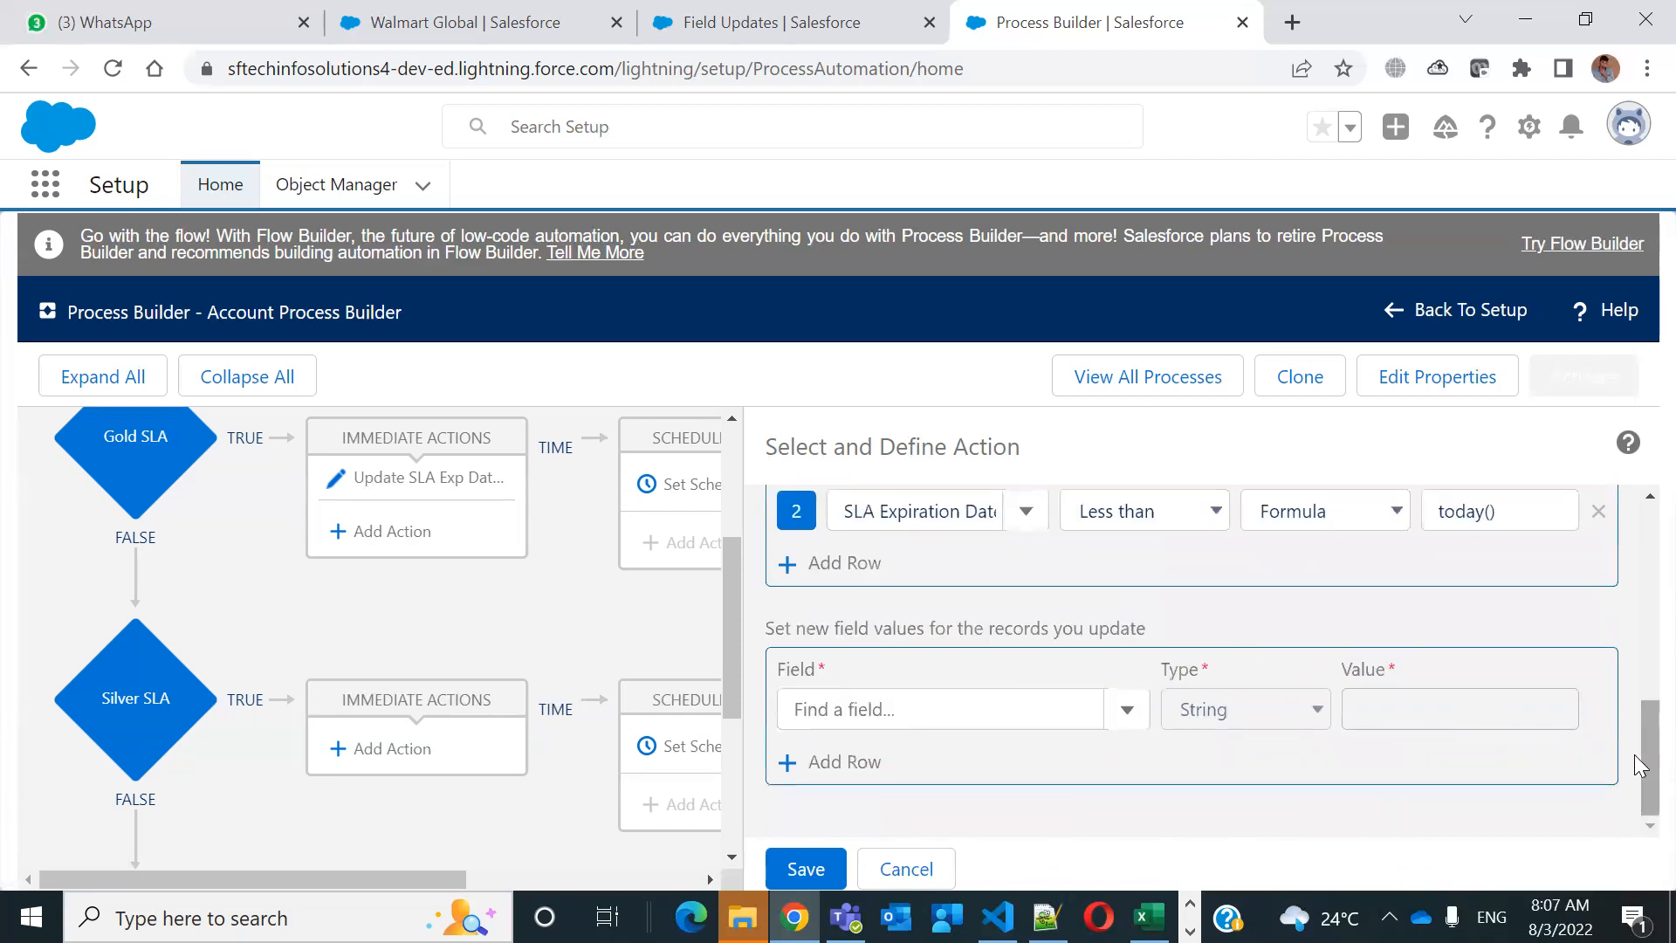
Choose SLA Expiration Date as the field the Silver SLA action updates, with Formula as its value type
left_click_drag(1641, 760, 1635, 660)
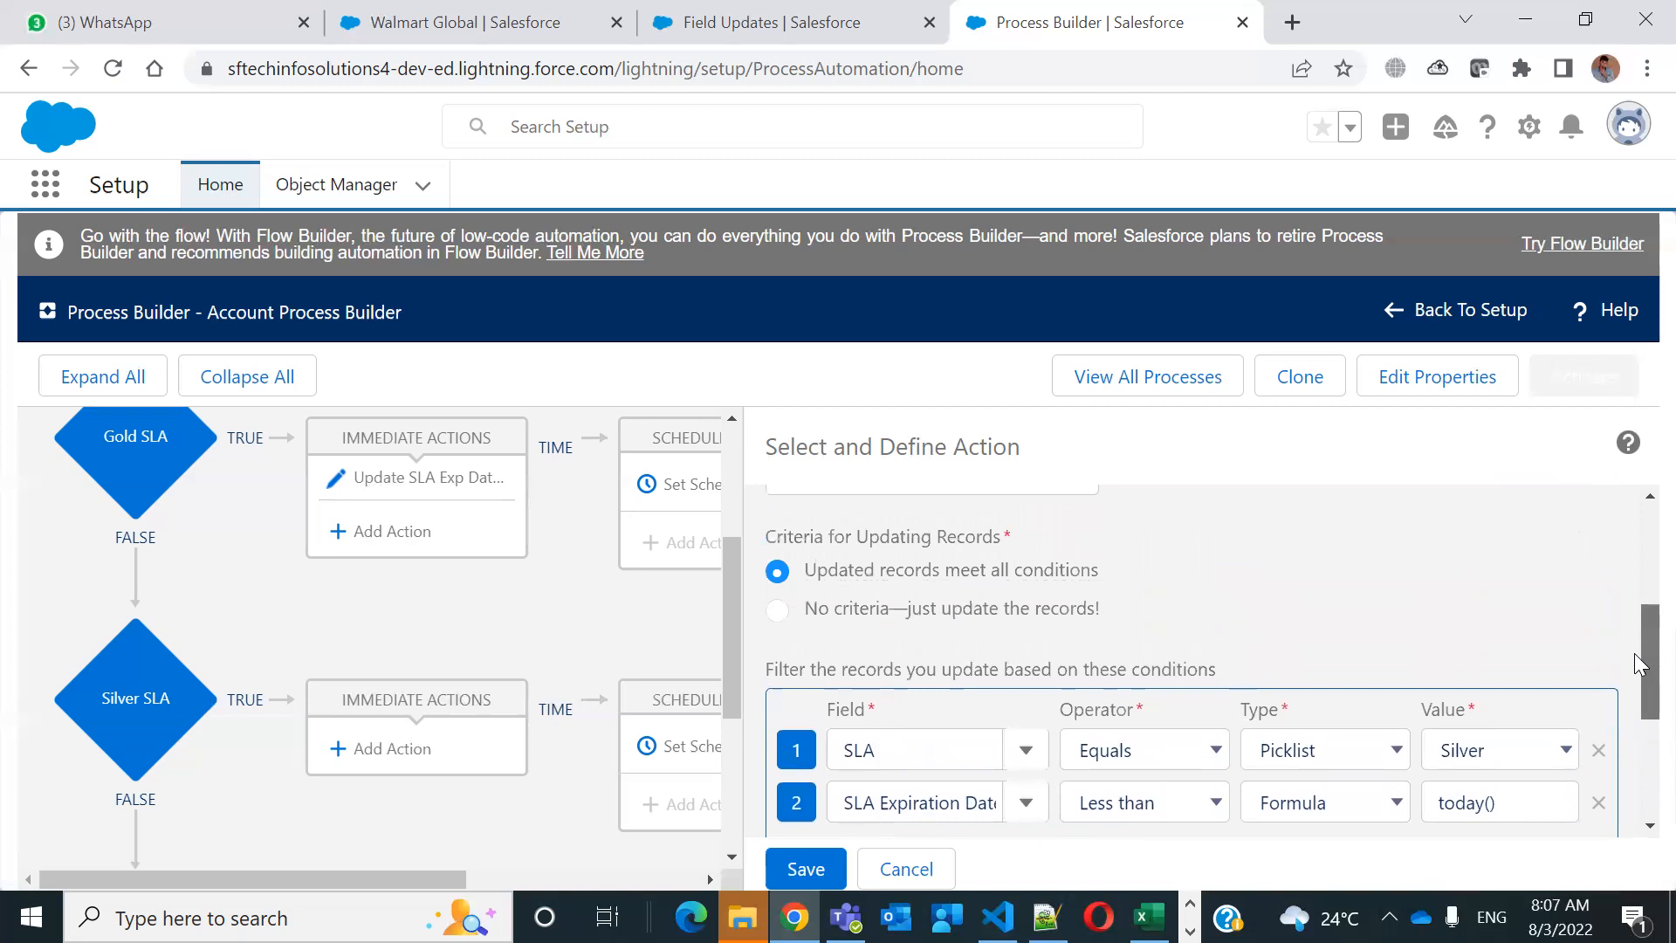
scroll(1075, 656, "up", 2)
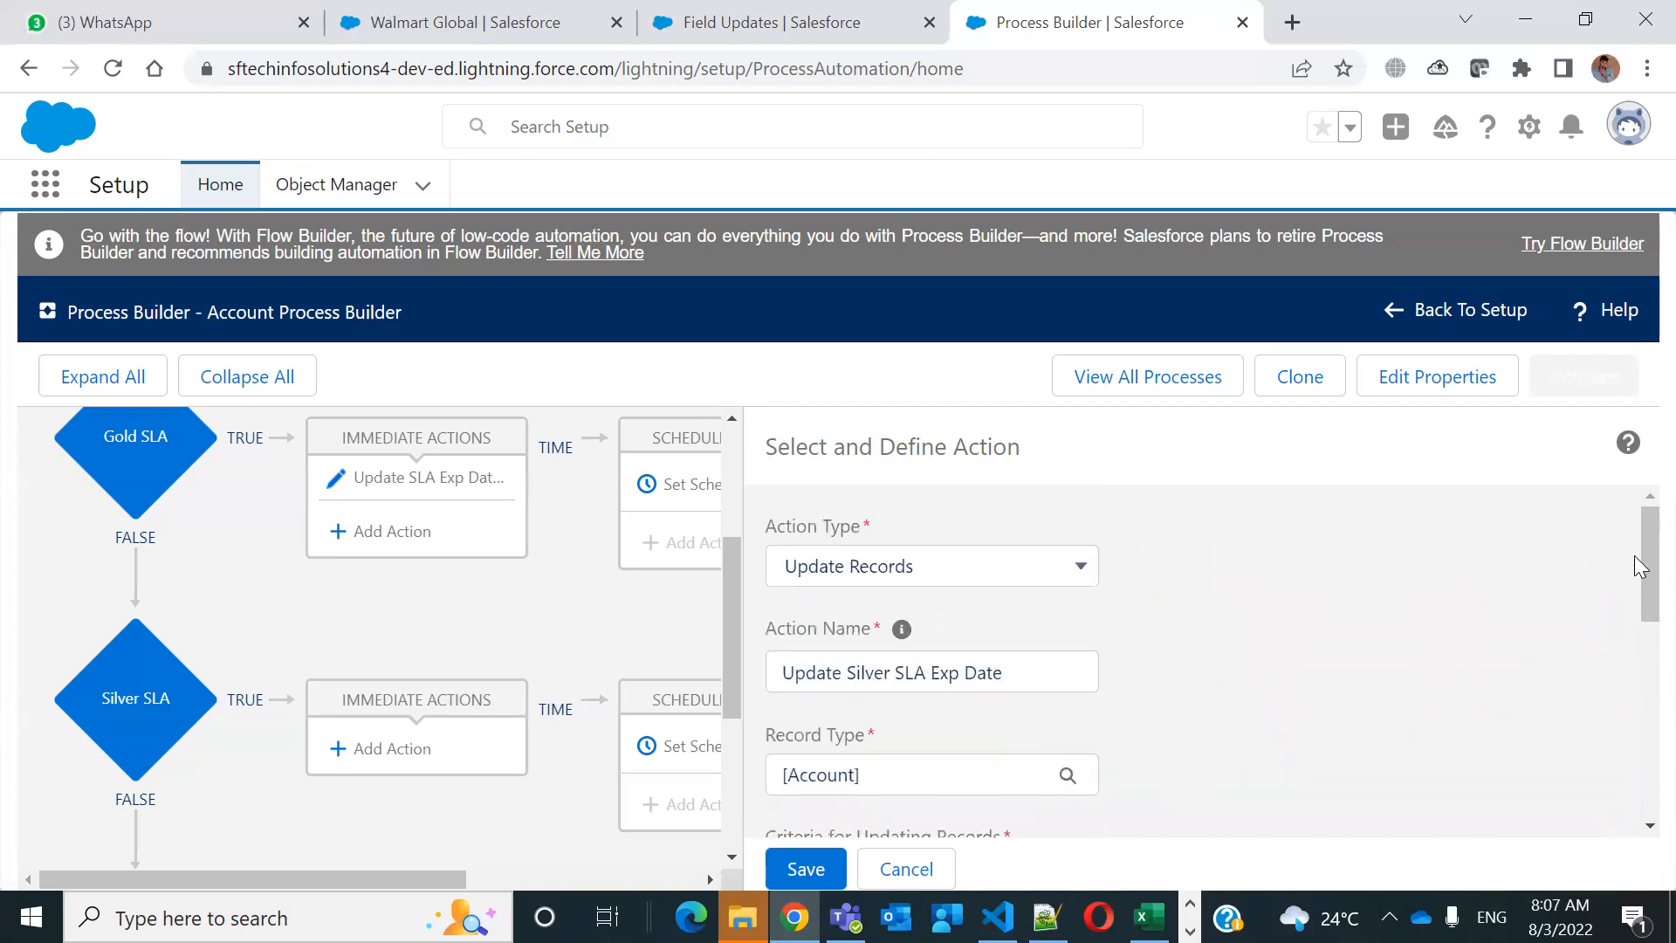
left_click_drag(1639, 542, 1635, 757)
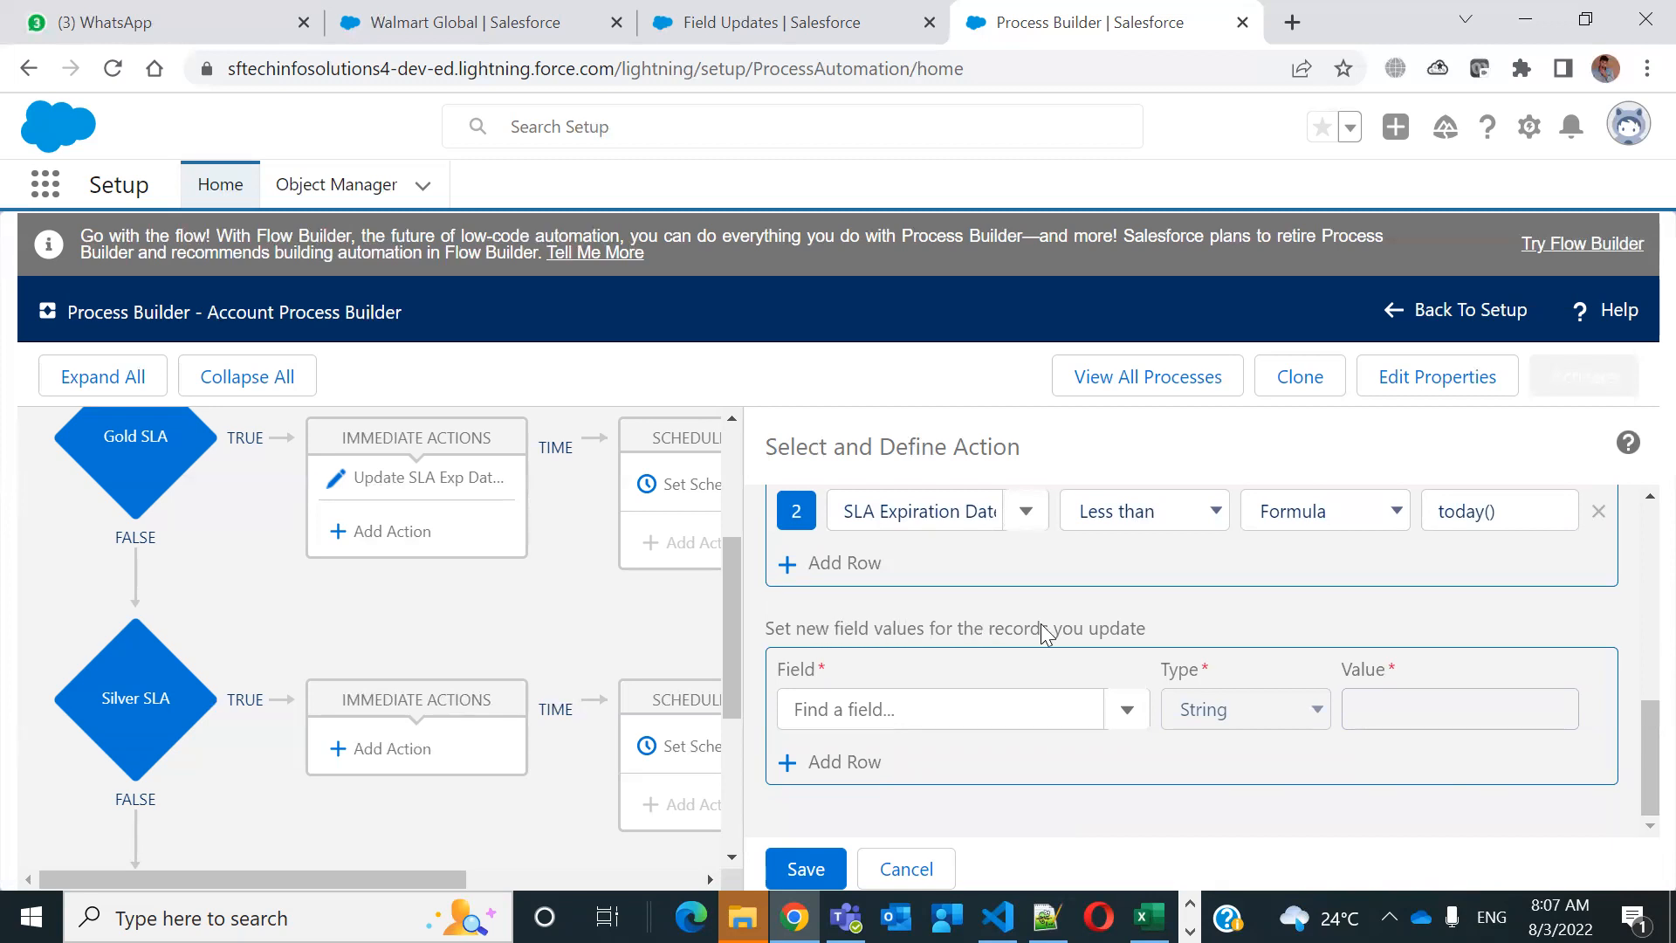
left_click(954, 704)
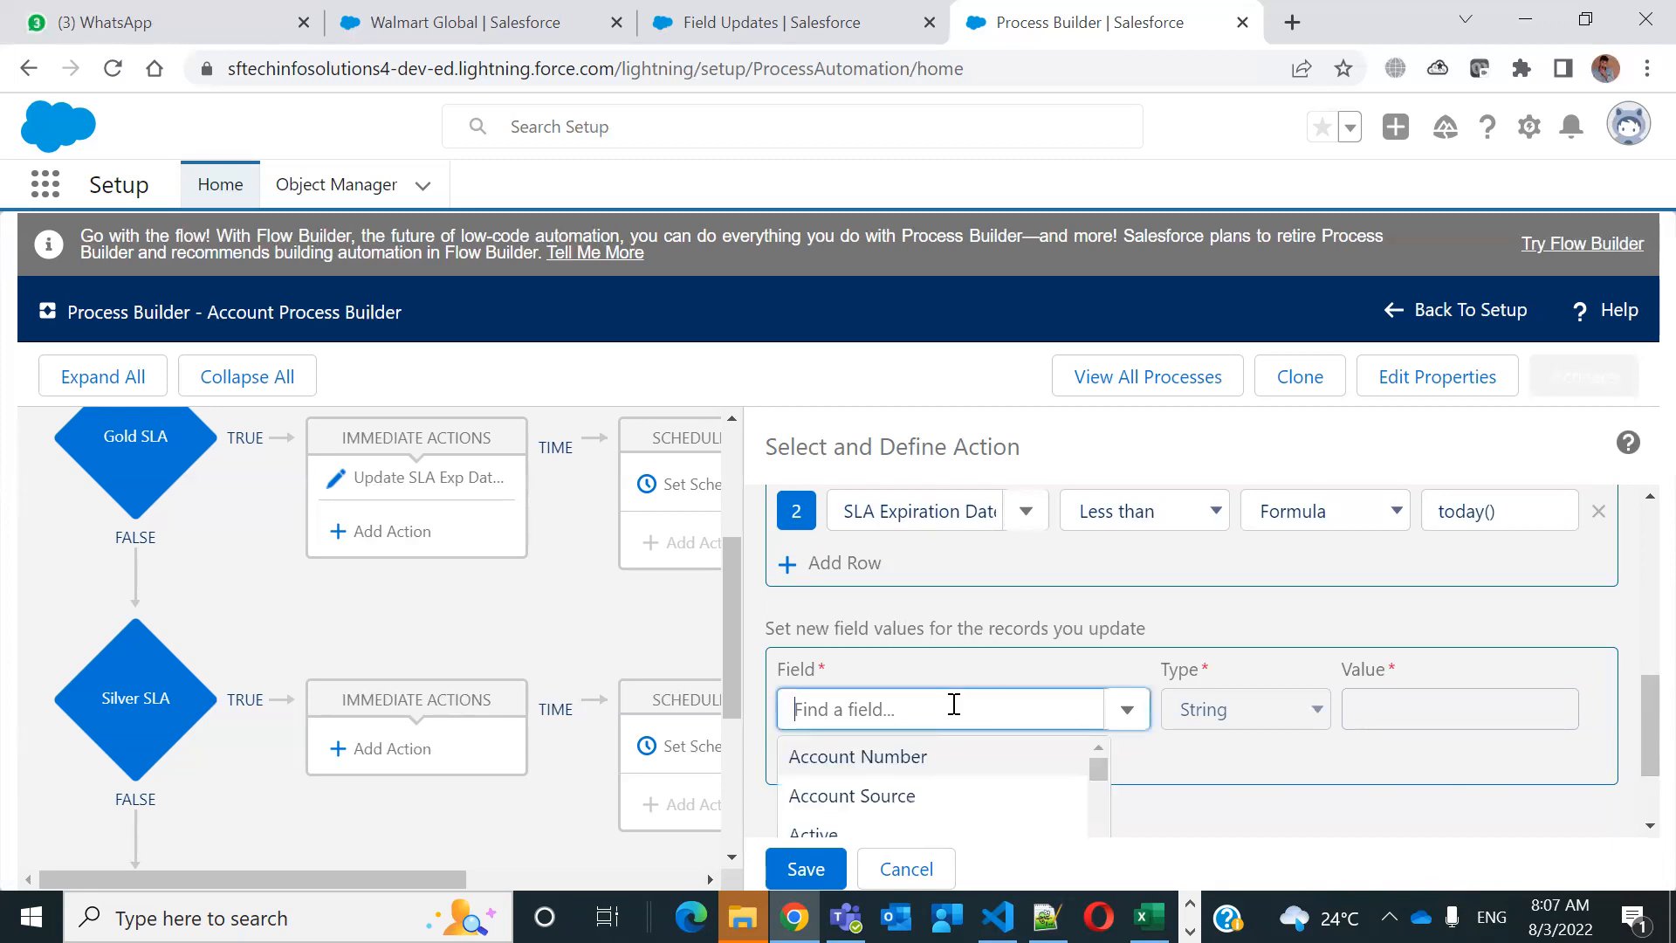
type("sla")
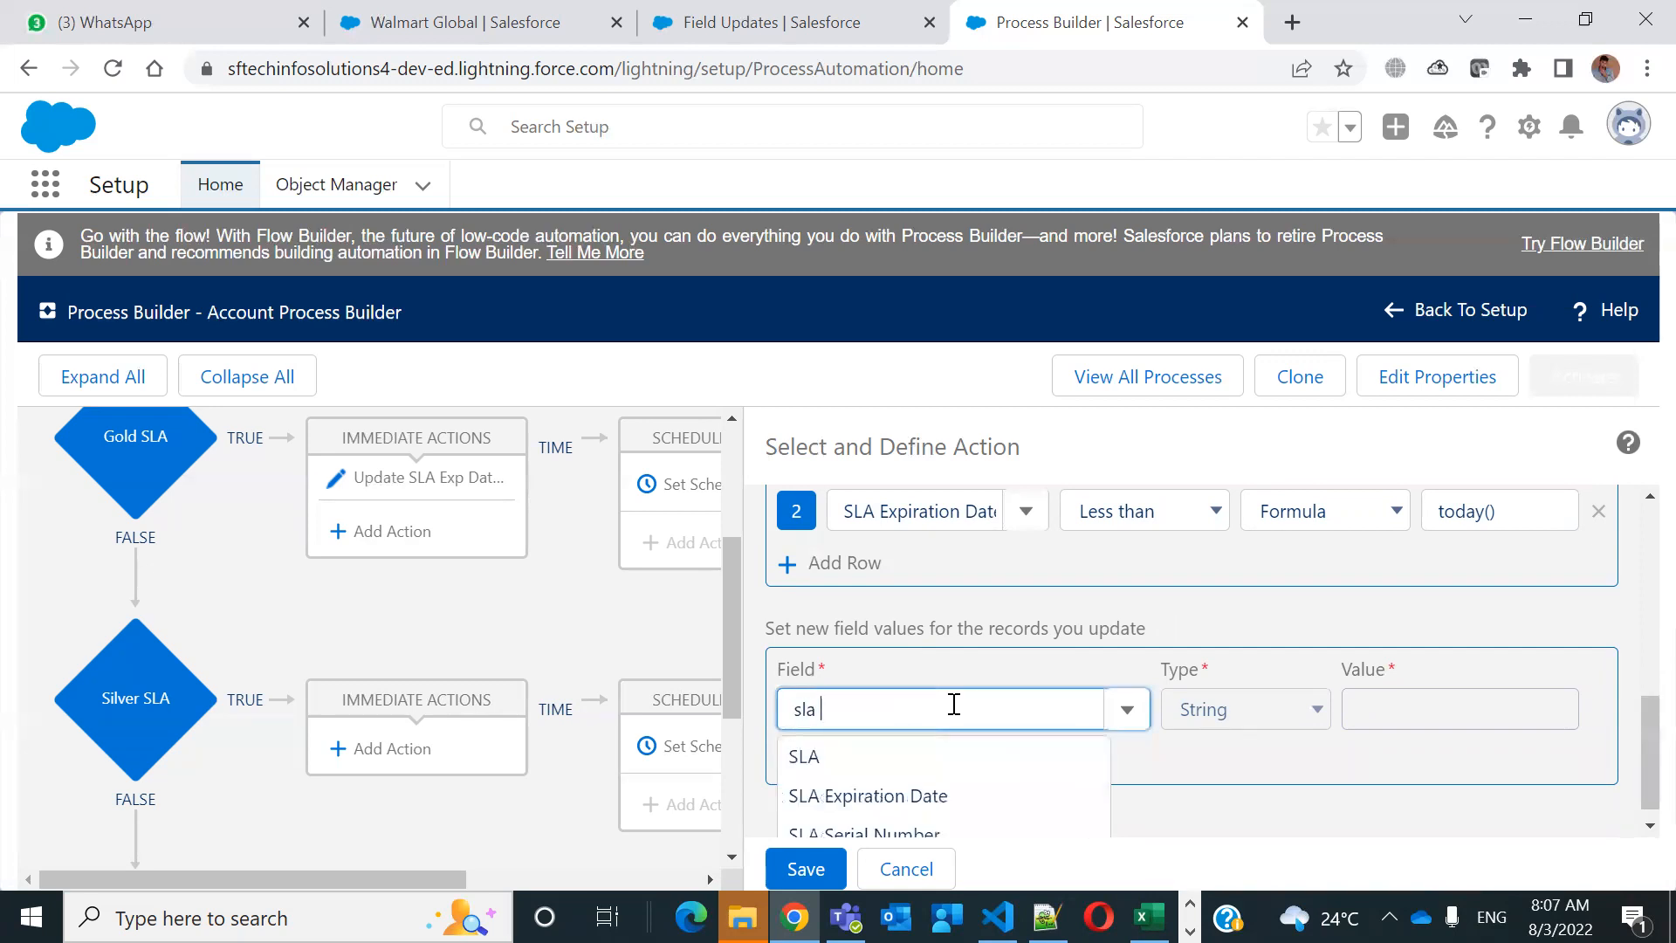
left_click(1002, 766)
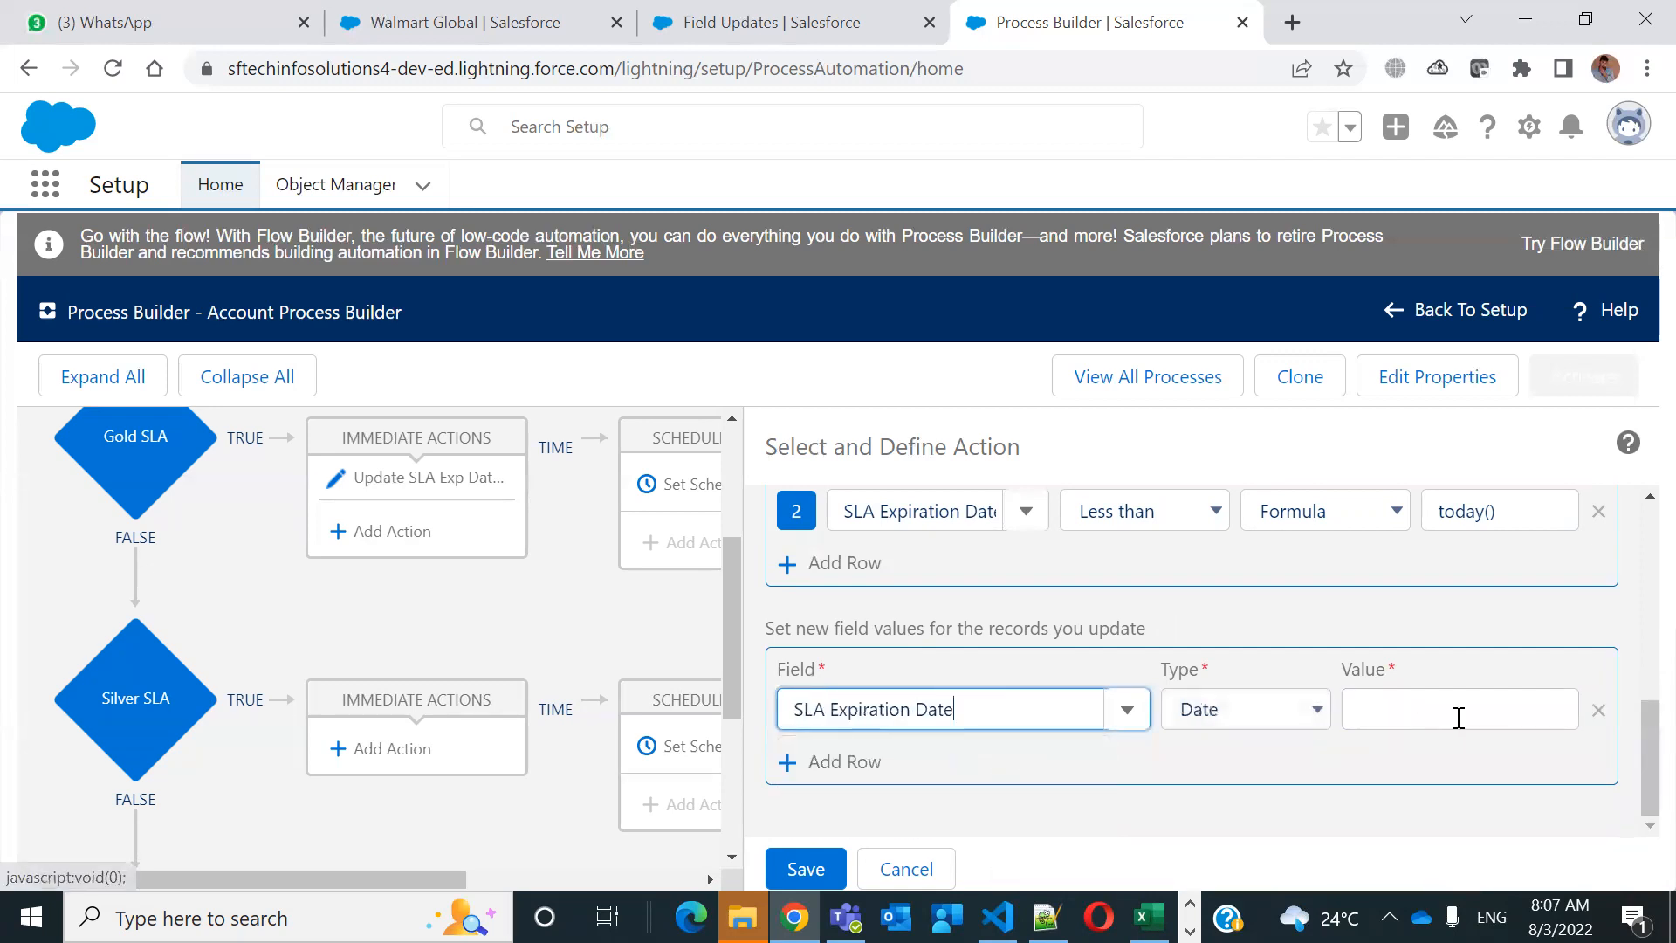
left_click(1308, 712)
left_click(1269, 819)
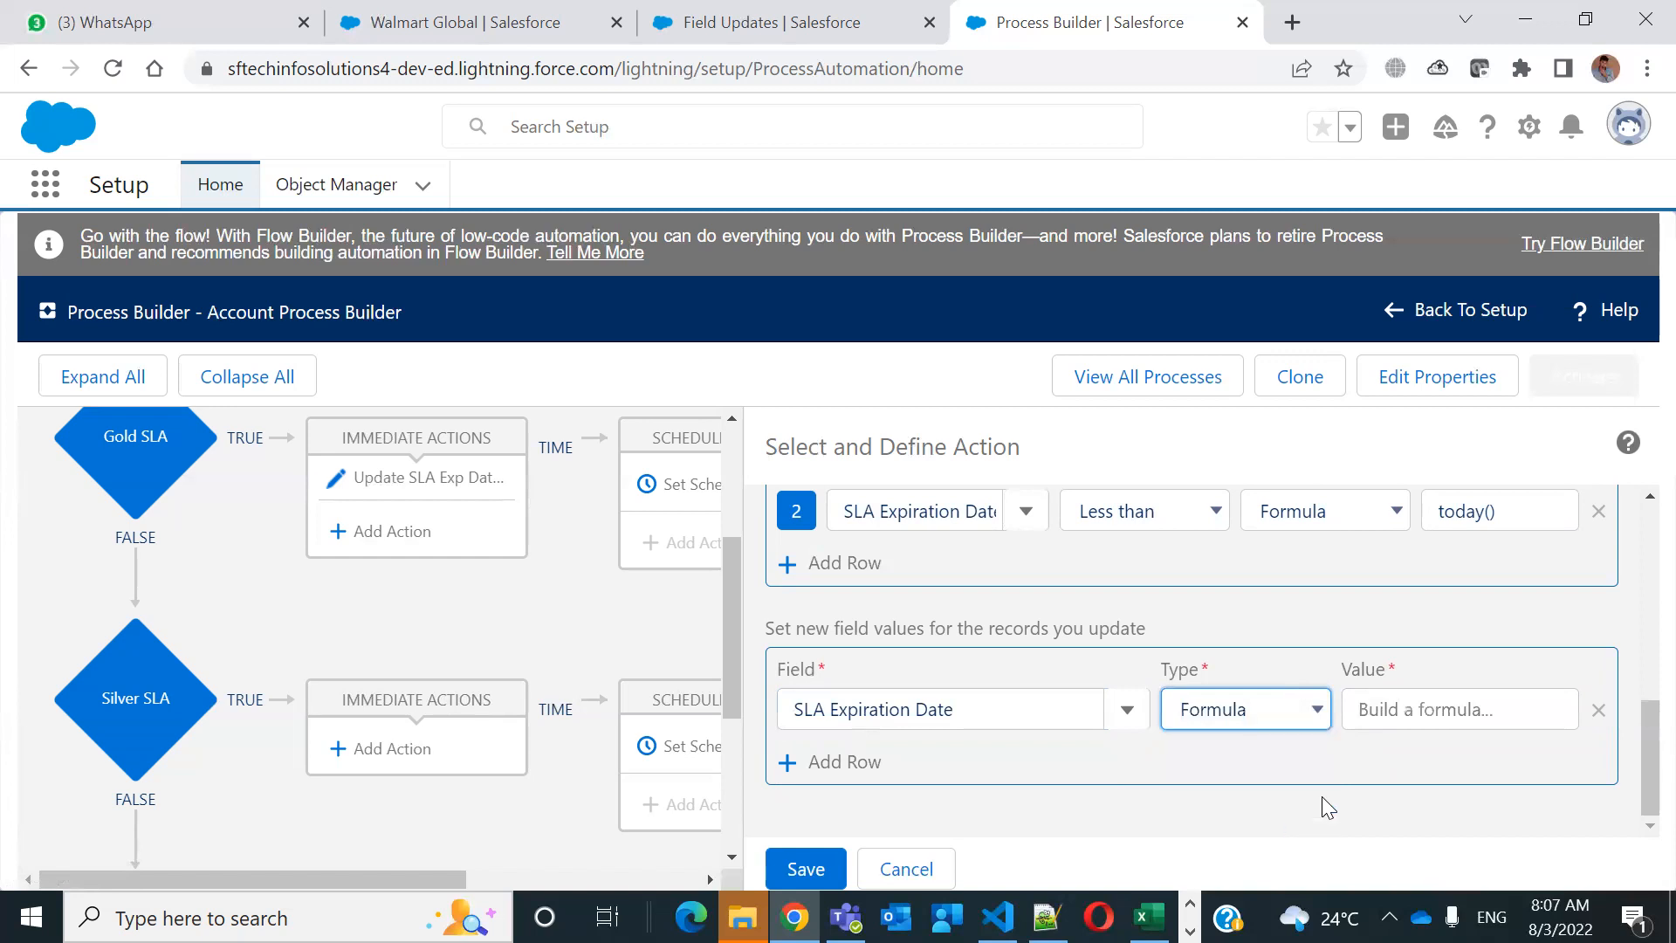
Set the new SLA Expiration Date value to the formula today() + 10 and save the Silver SLA action
left_click(1407, 720)
left_click(1126, 831)
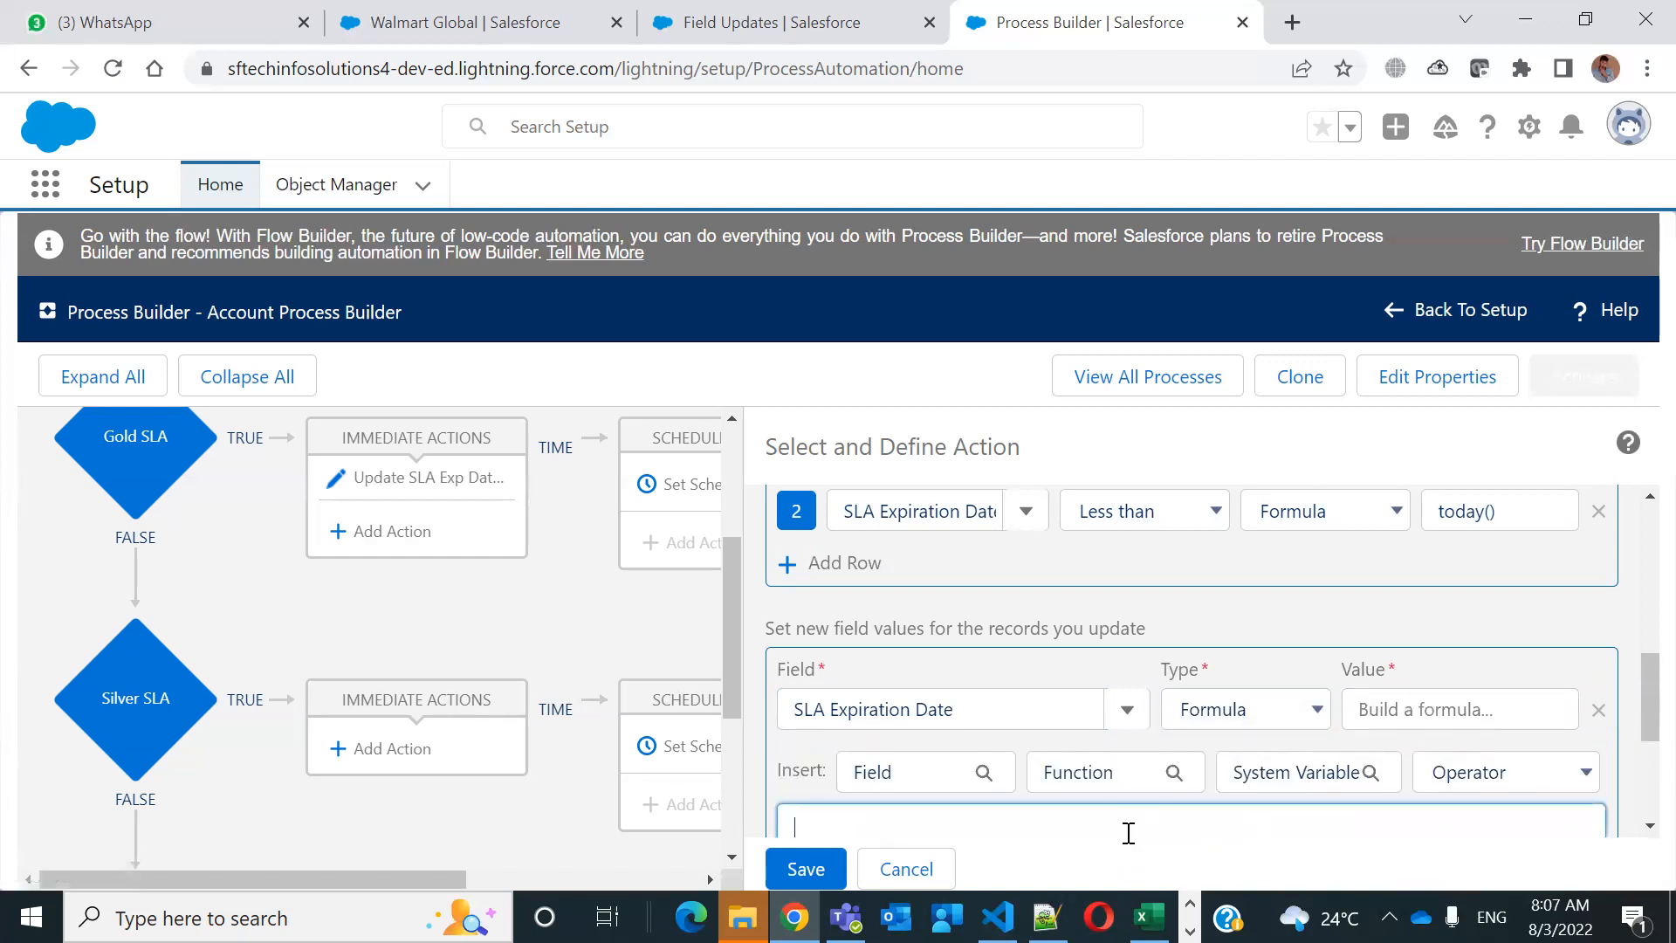
type("today() + 10")
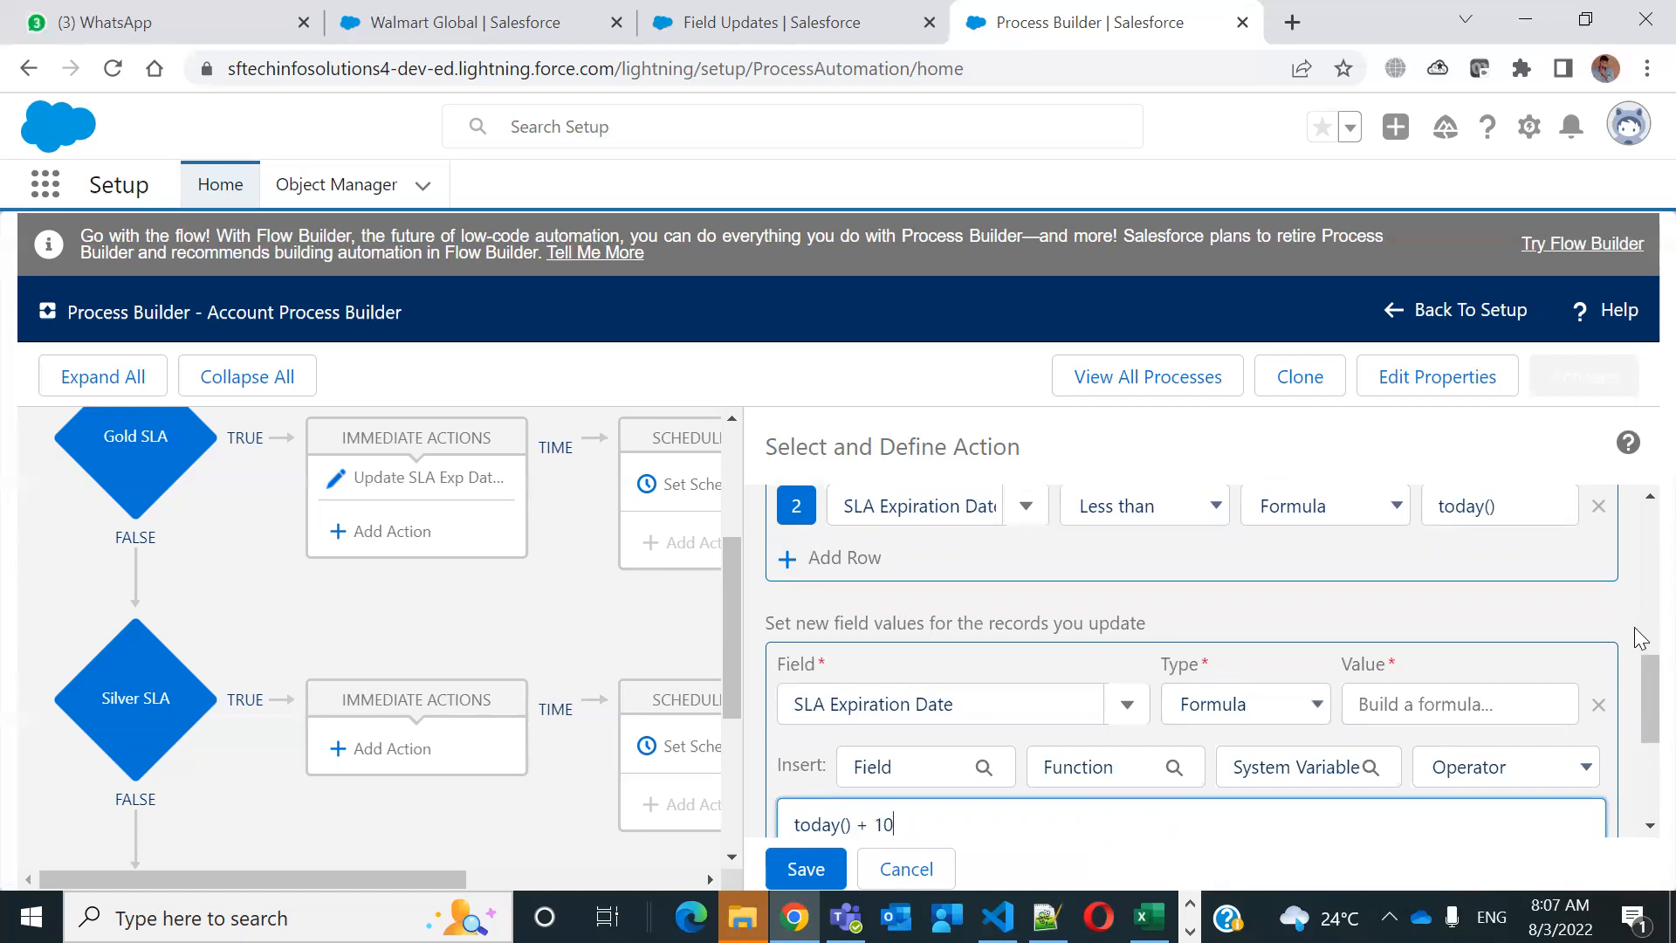
scroll(1639, 712, "down", 2)
scroll(1634, 712, "down", 1)
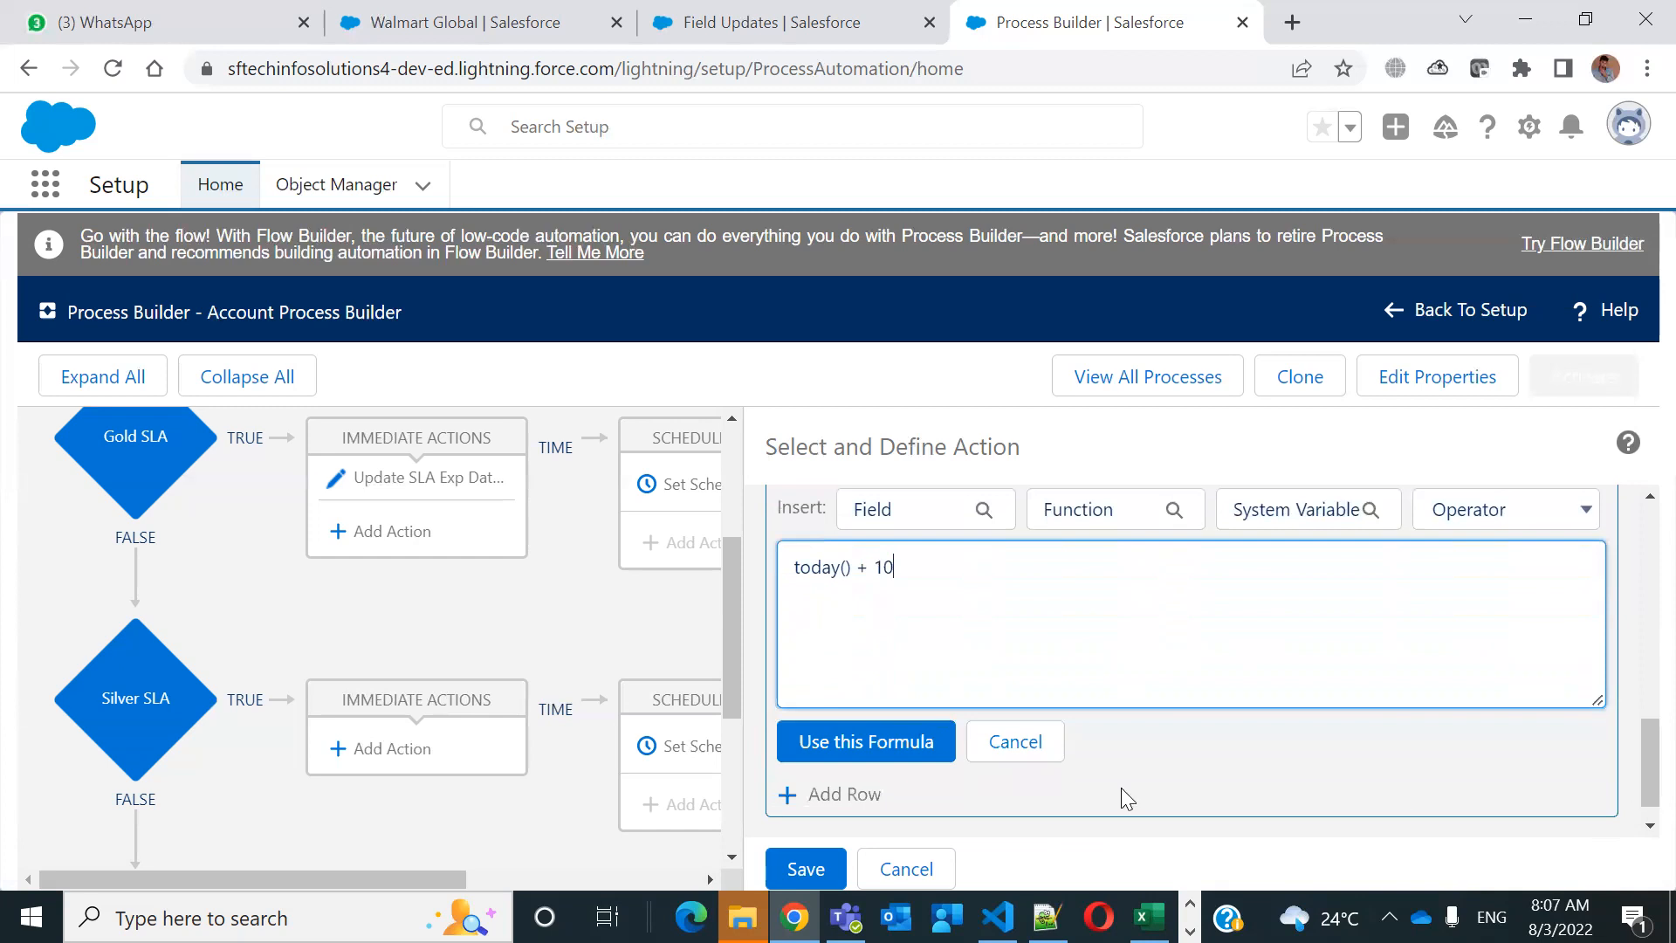
left_click(866, 742)
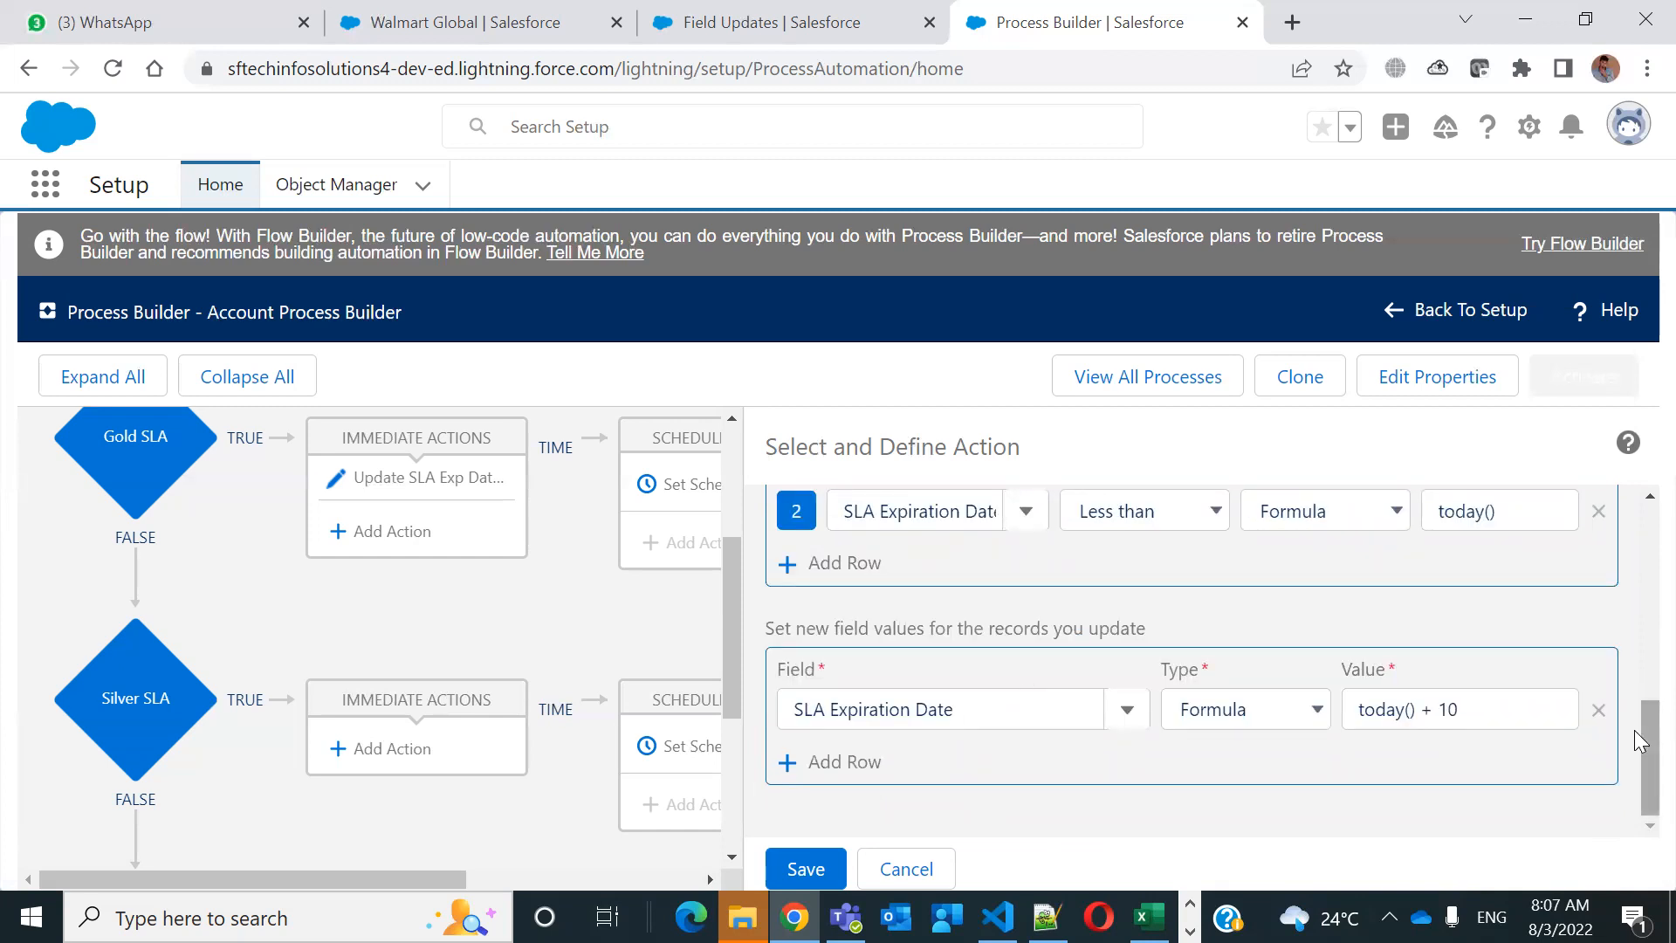
left_click_drag(1639, 746, 1639, 711)
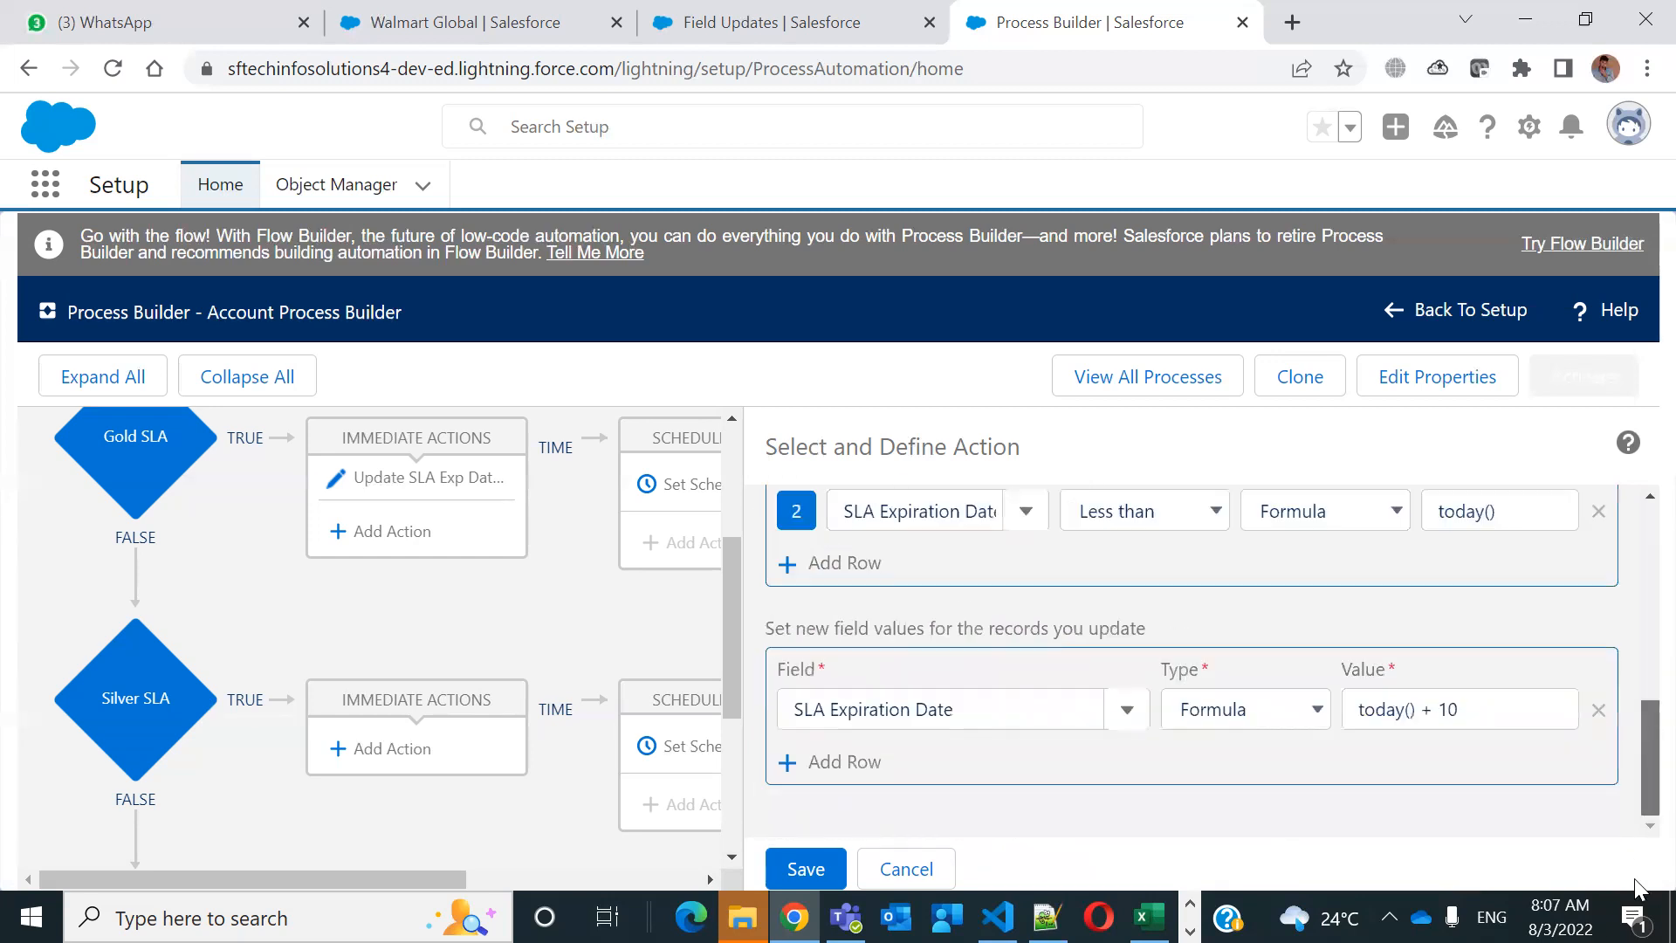
left_click(819, 883)
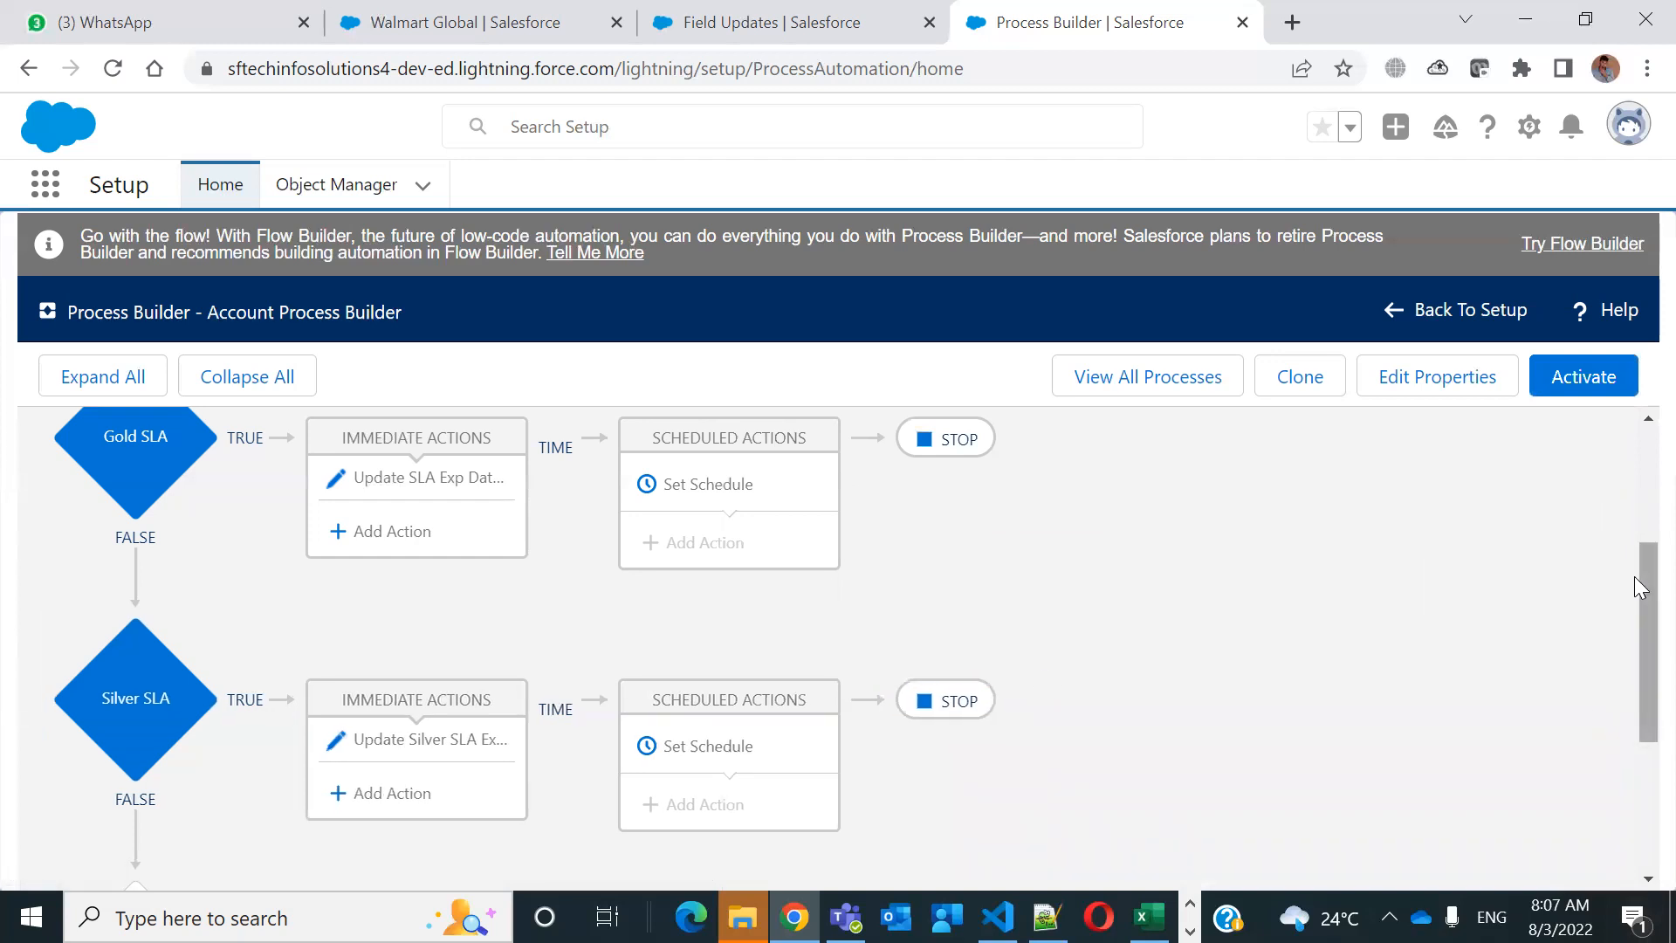
left_click_drag(1634, 576, 1634, 634)
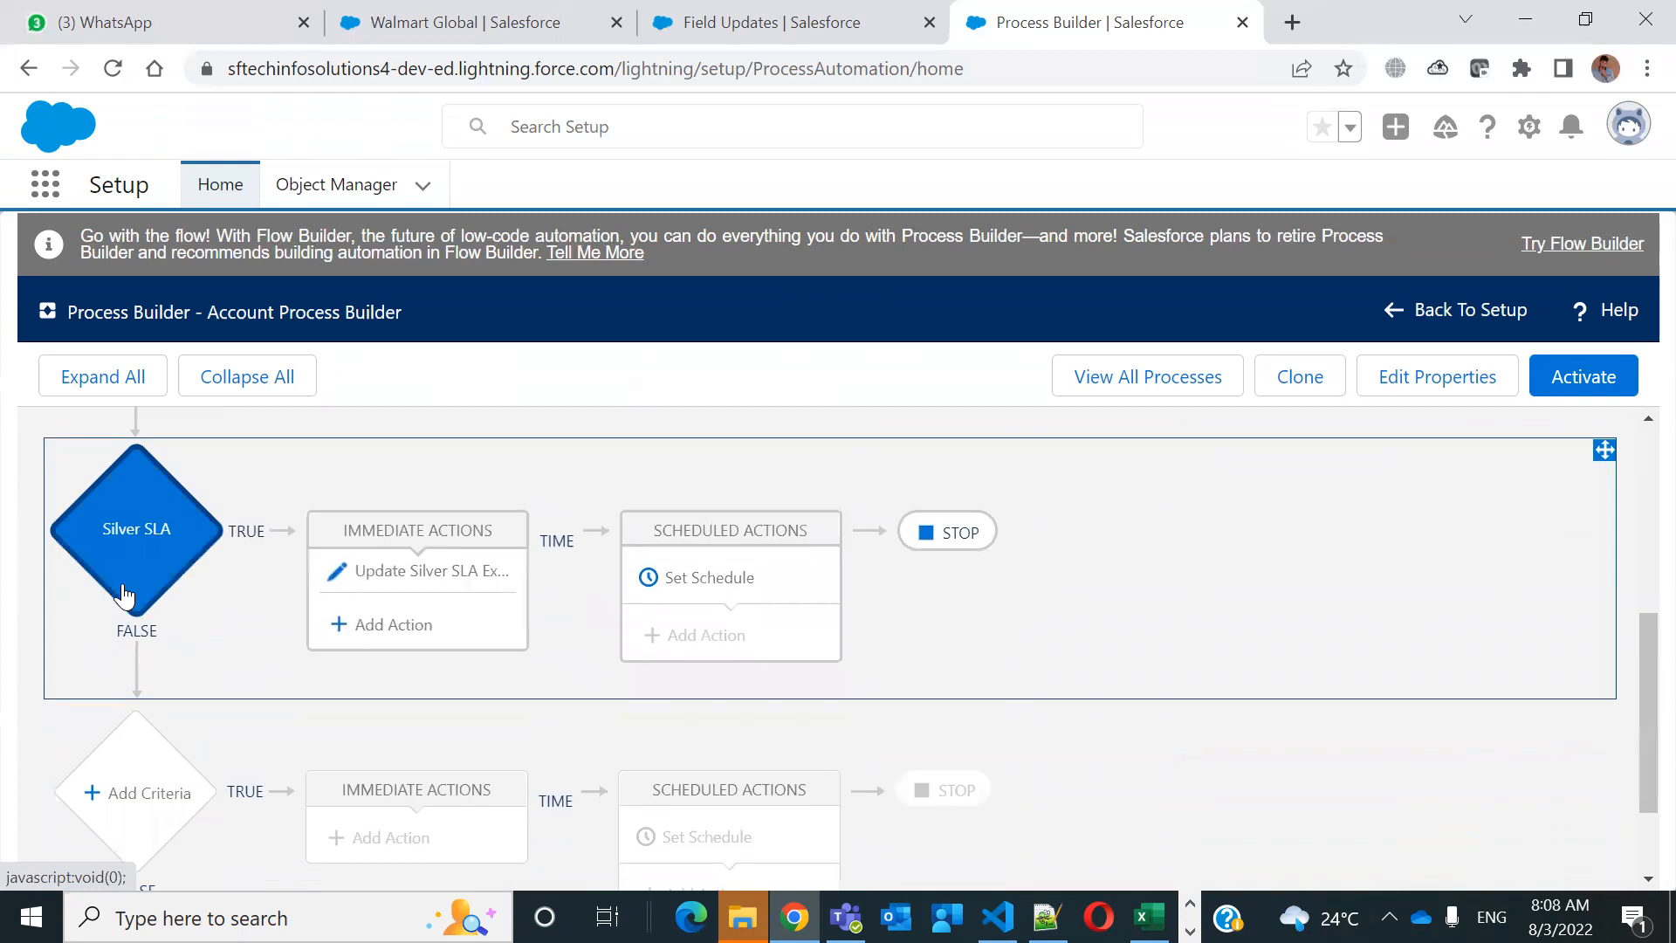
Examine the Account Process Builder flow from the start to the last criteria, including the Gold SLA criteria definition
scroll(123, 594, "down", 2)
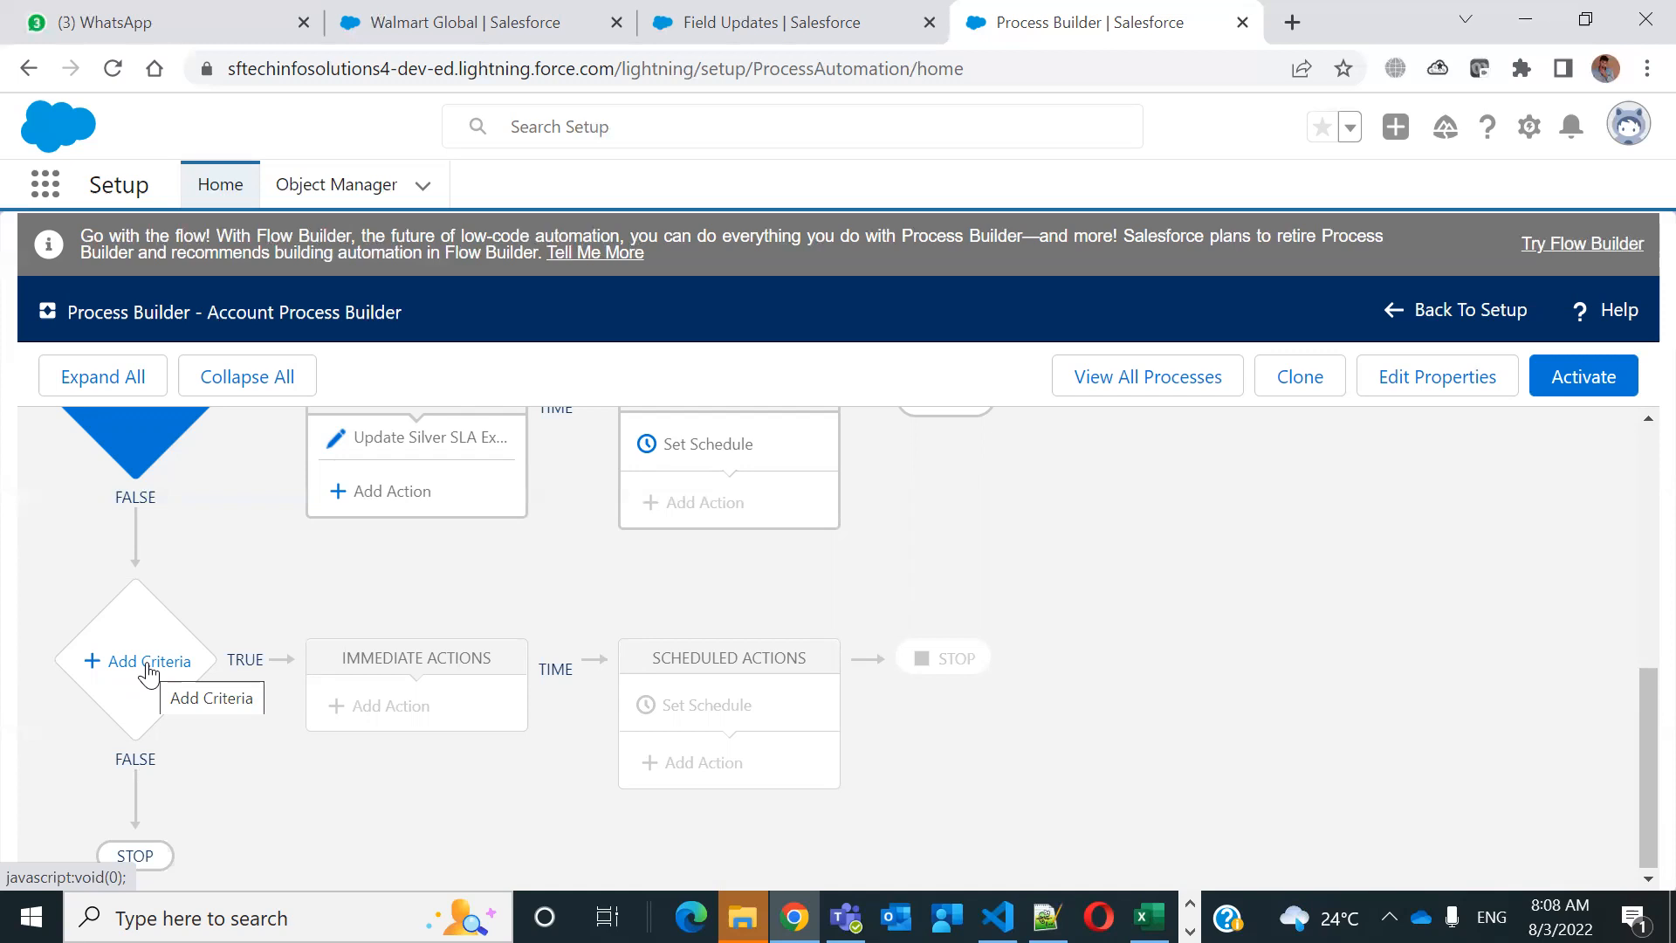
scroll(218, 591, "up", 6)
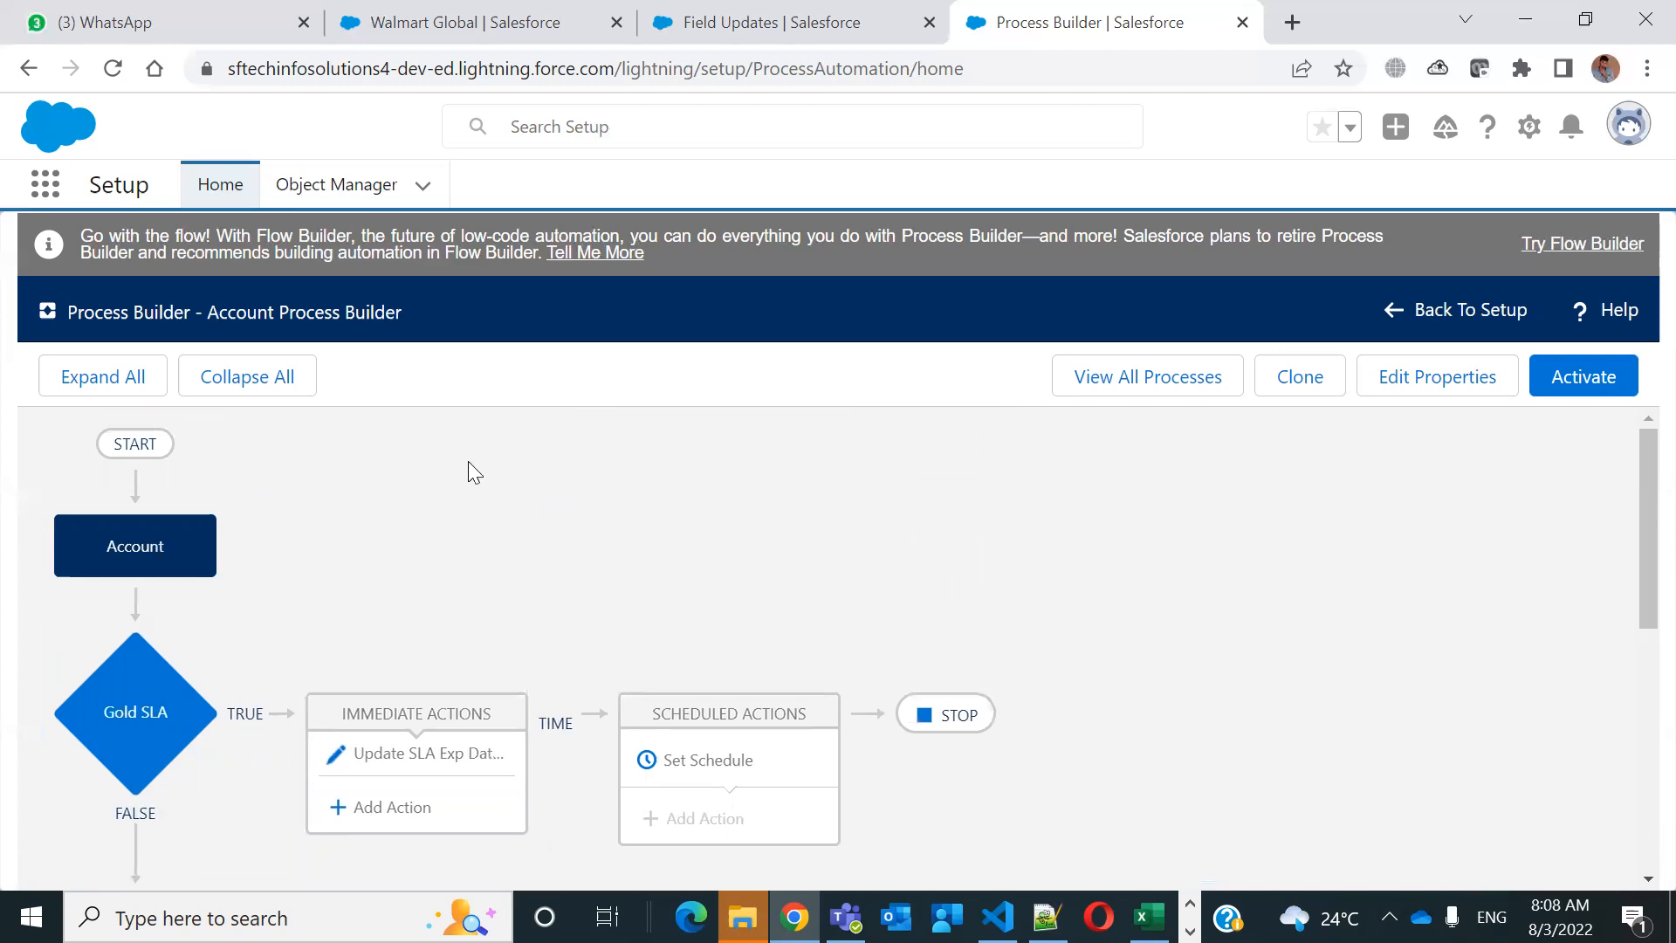
scroll(311, 440, "down", 6)
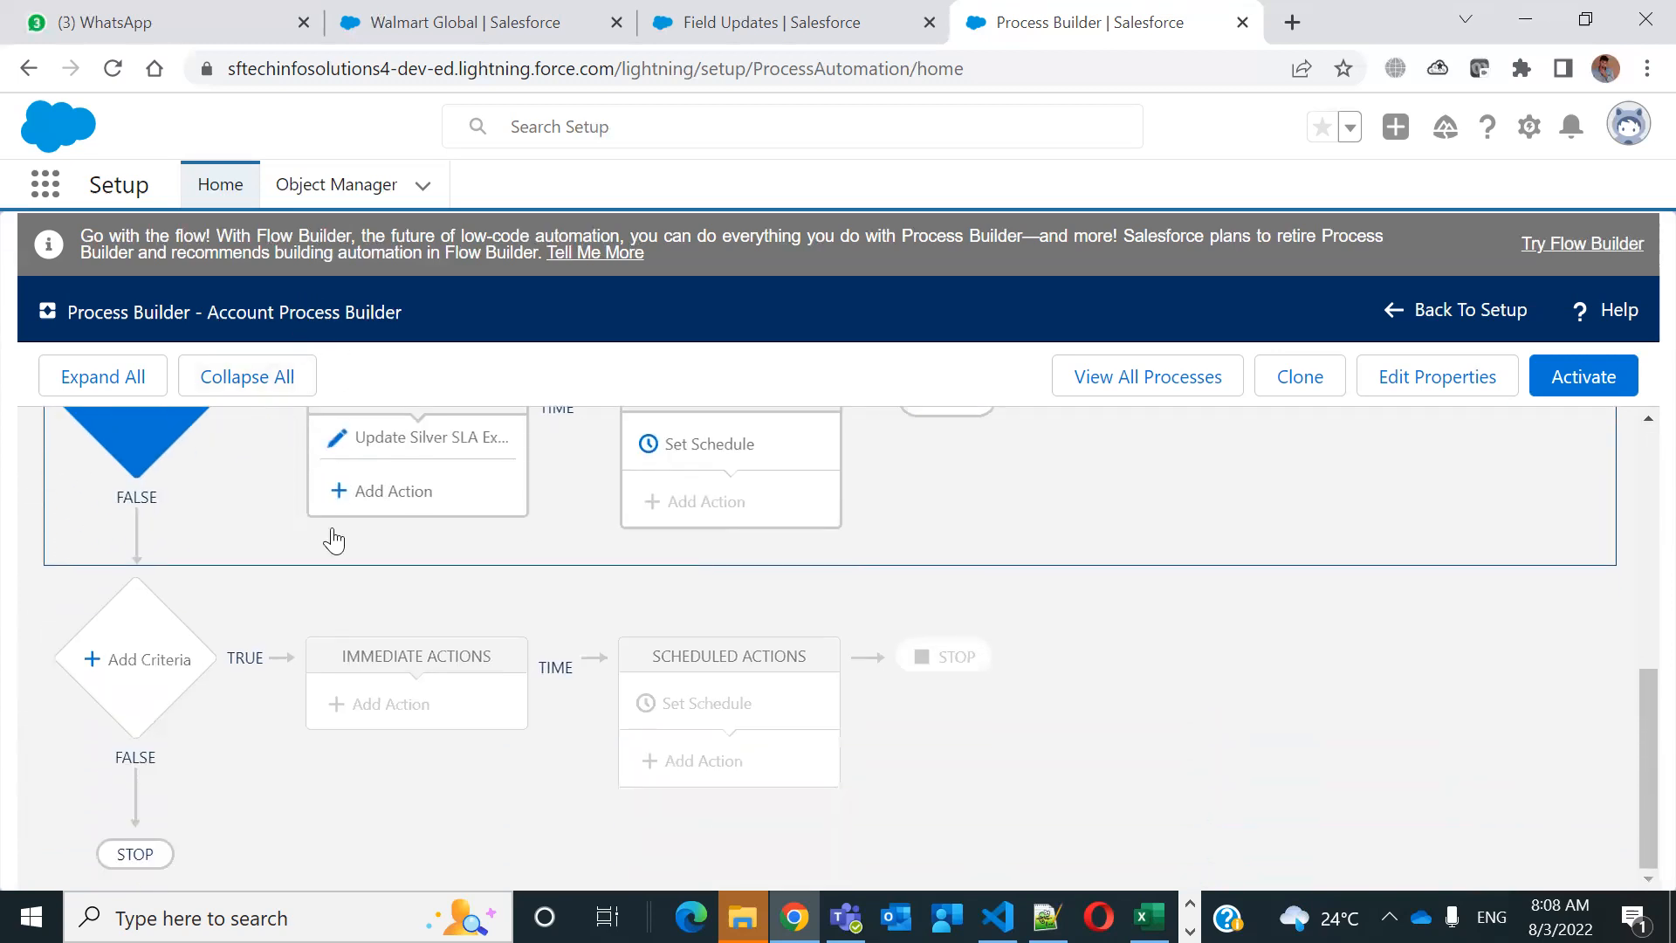
scroll(159, 758, "up", 6)
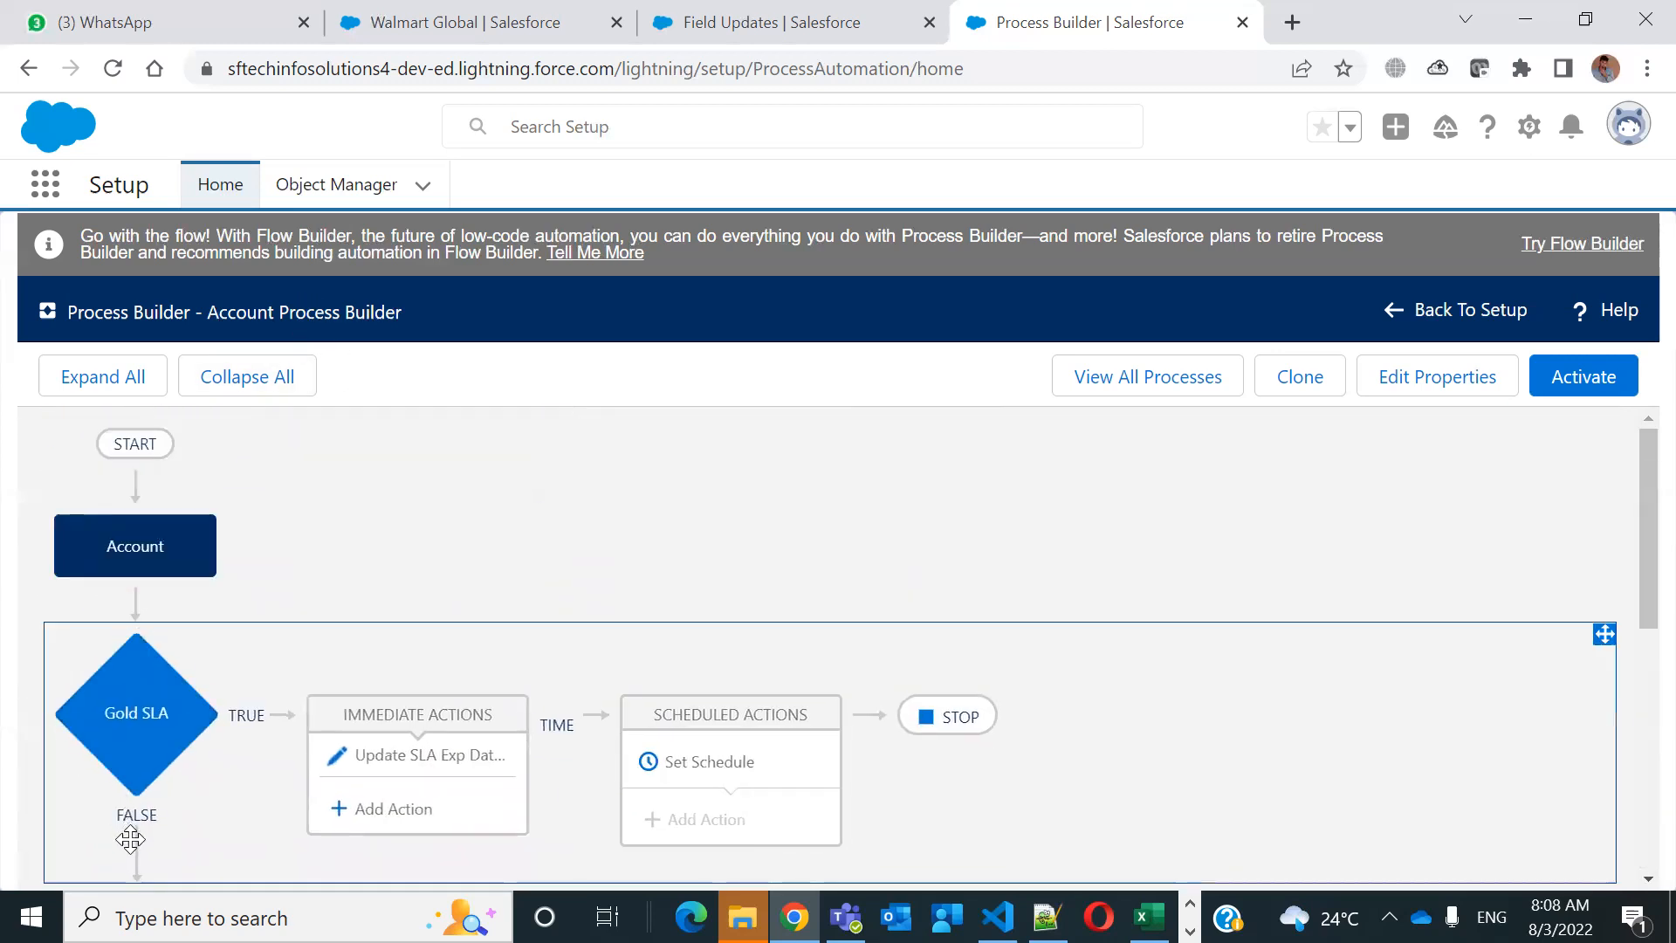
scroll(131, 842, "down", 4)
scroll(131, 847, "up", 2)
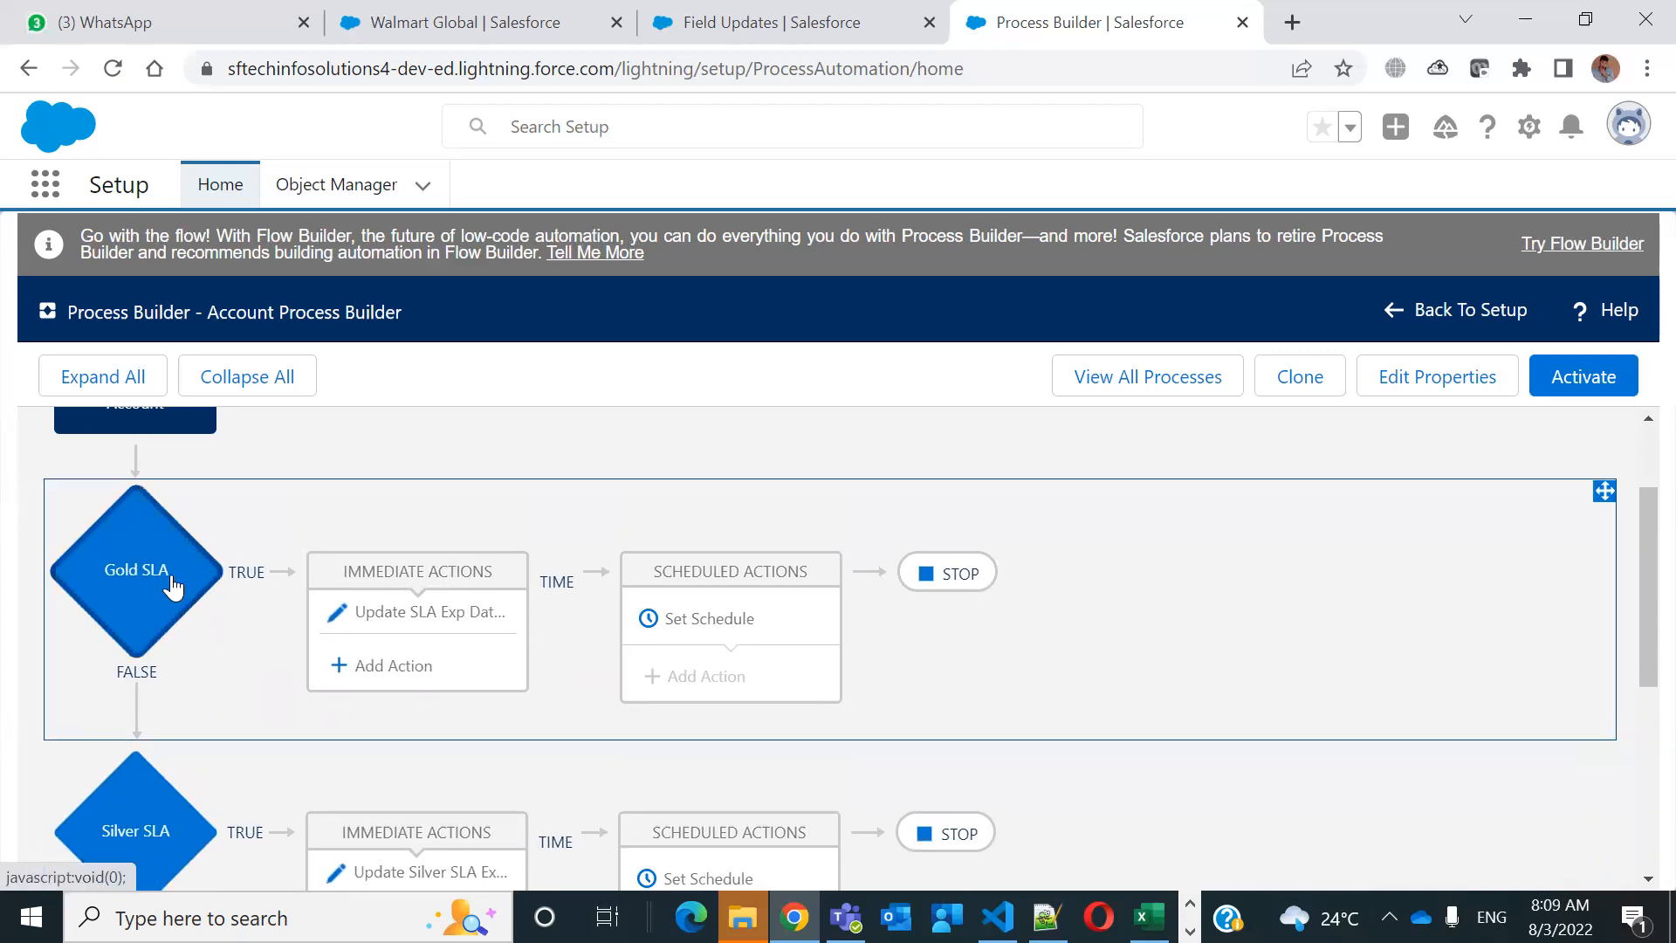
left_click(109, 579)
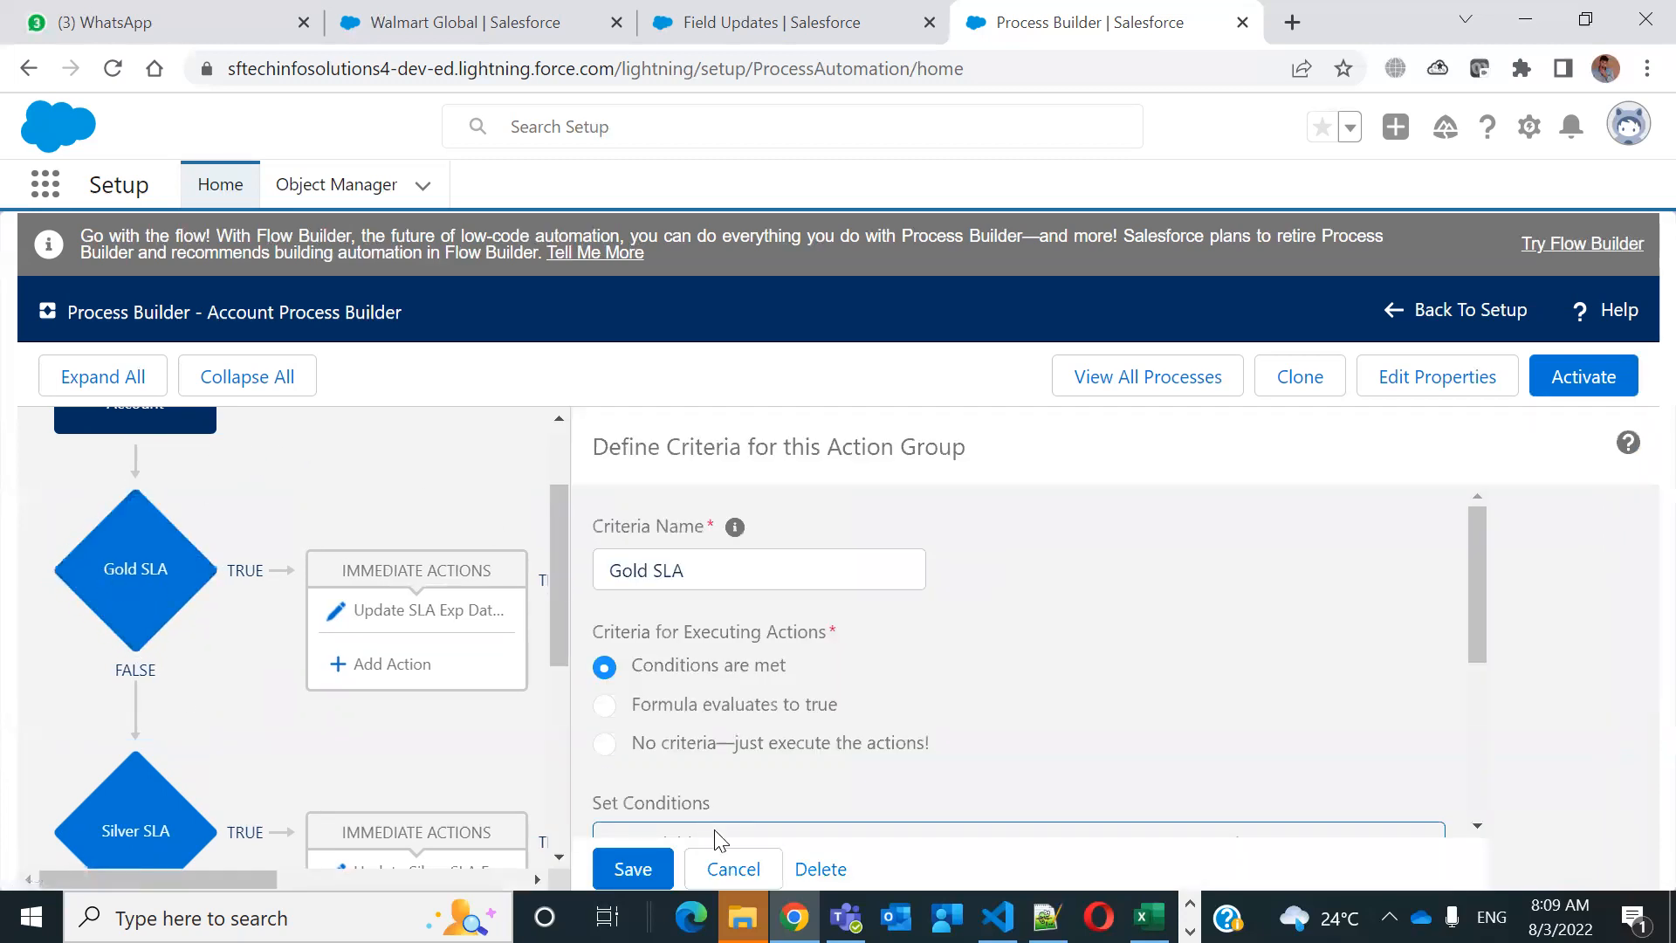
left_click(724, 867)
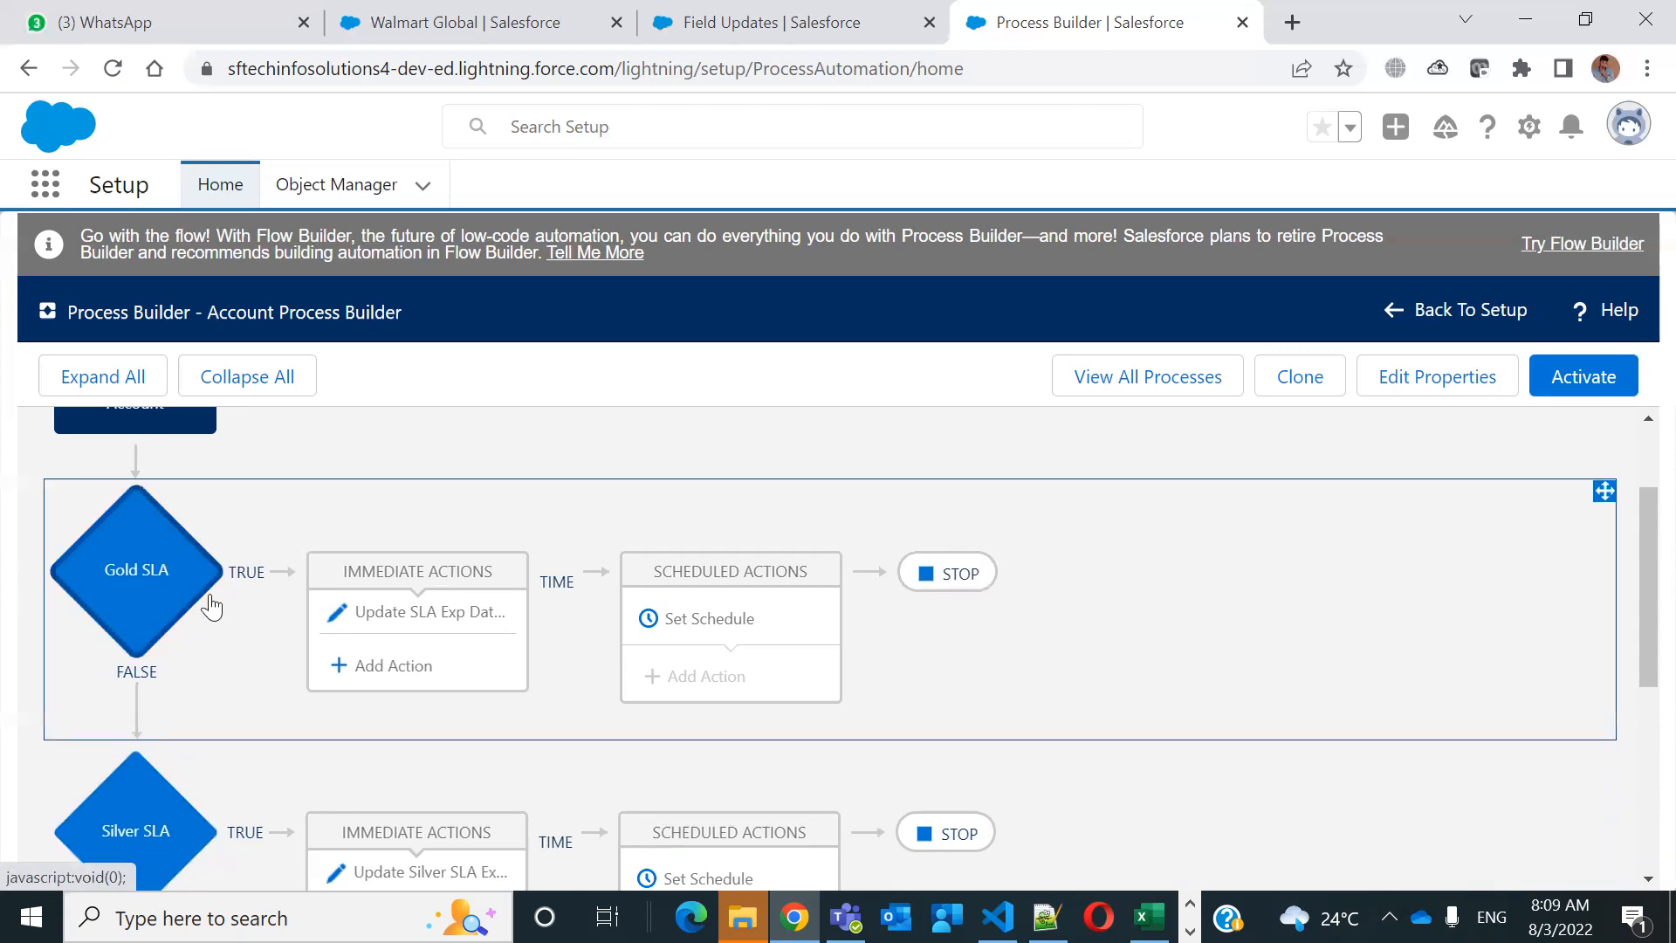
Make the process evaluate the next criteria instead of stopping after the Gold SLA actions, and save the choice
left_click(958, 578)
left_click(933, 597)
left_click(803, 867)
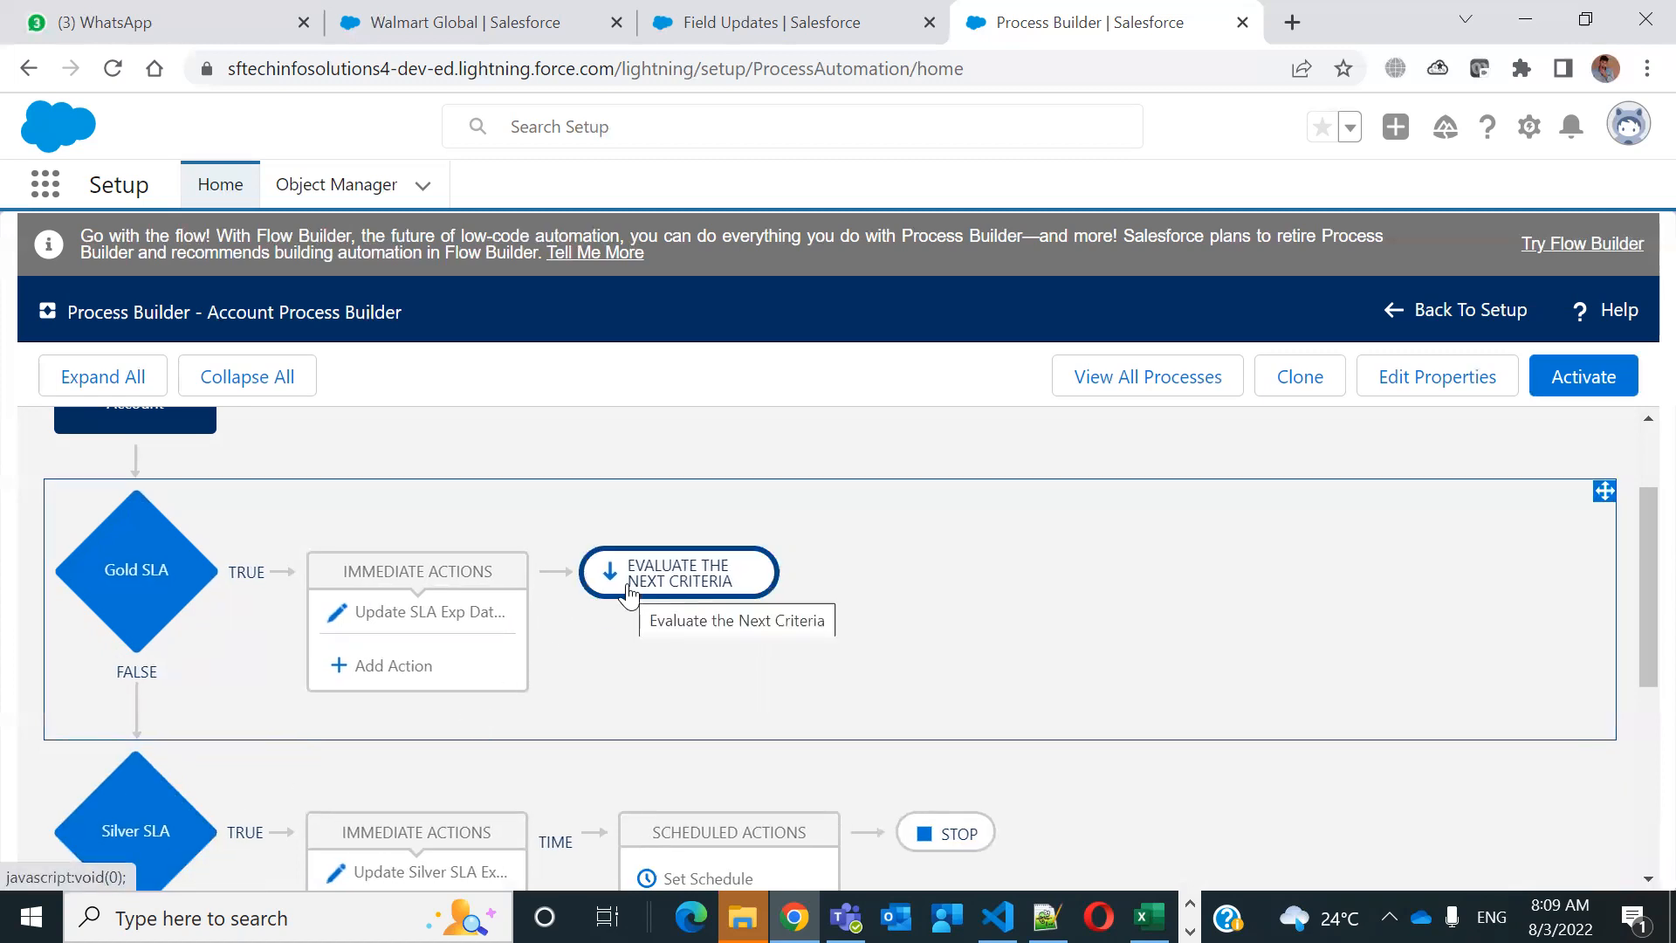
Set the Silver SLA scheduled actions to run 2 Days from now and save the schedule
scroll(627, 593, "down", 5)
scroll(625, 599, "up", 5)
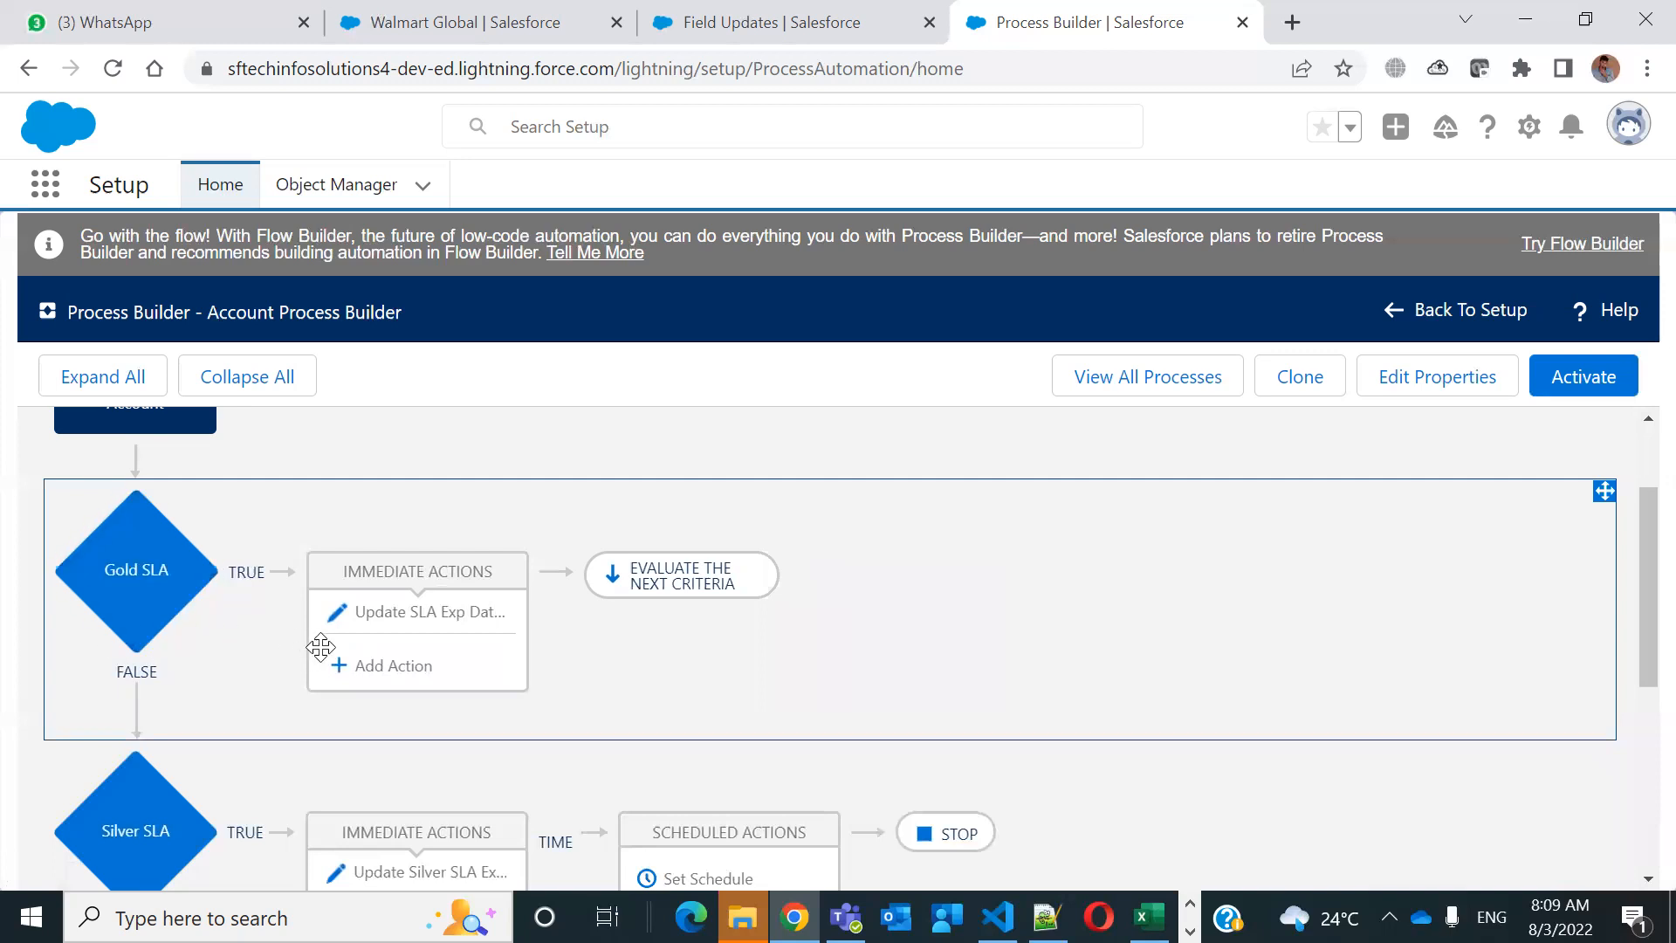
scroll(254, 707, "down", 5)
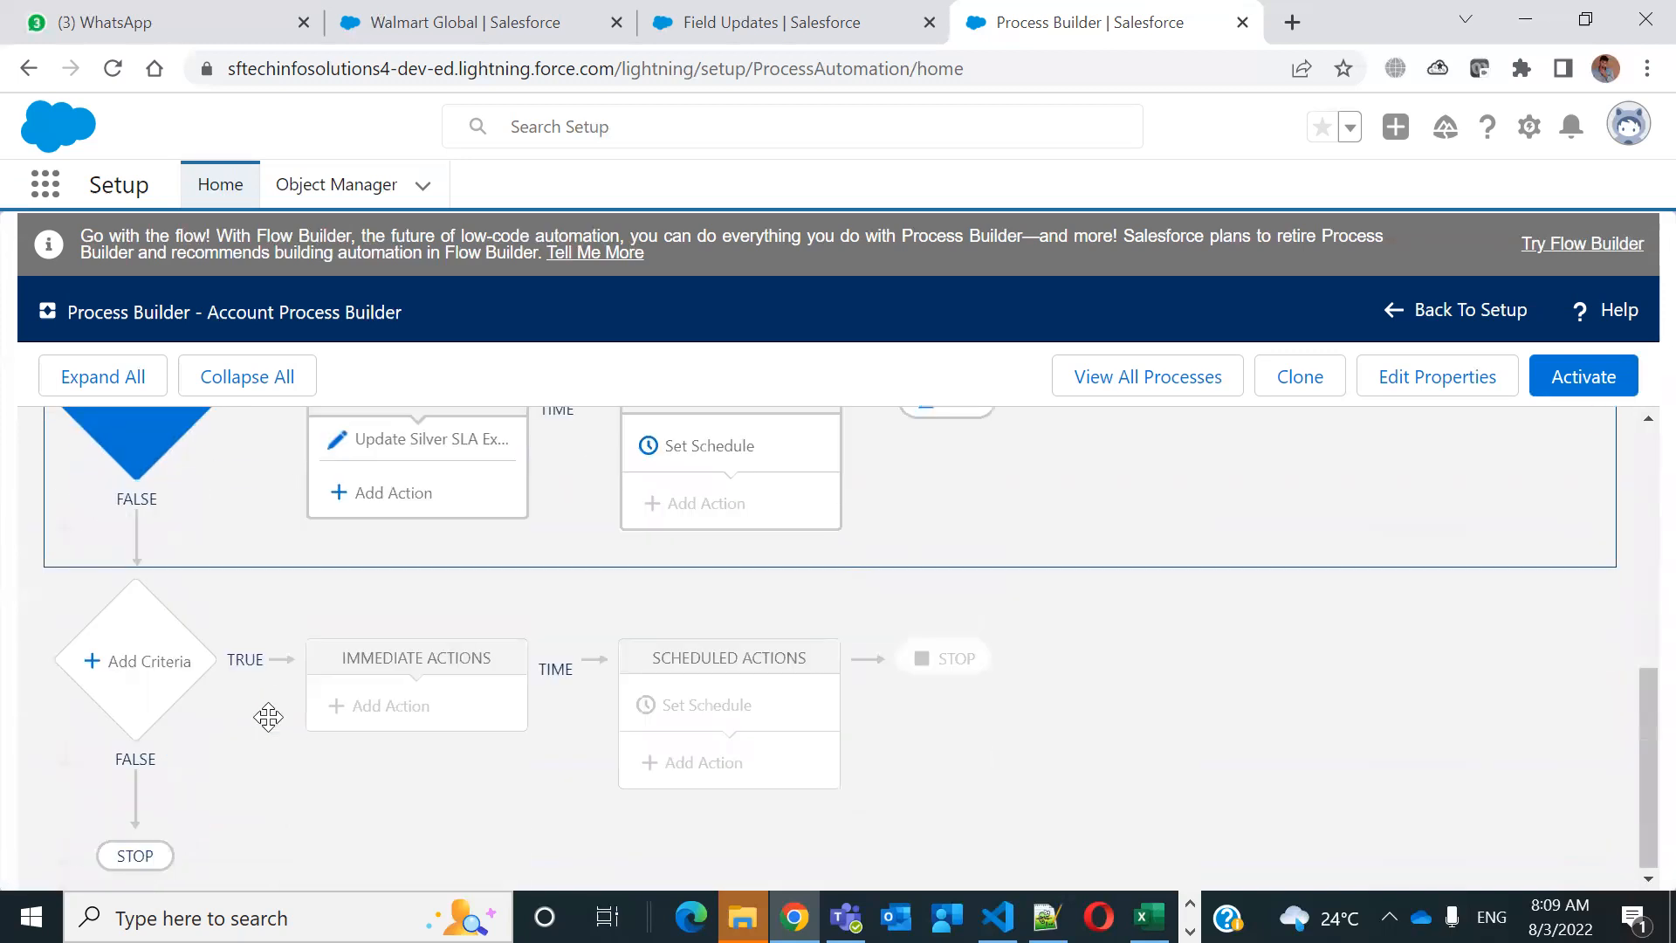
left_click_drag(1634, 738, 1637, 666)
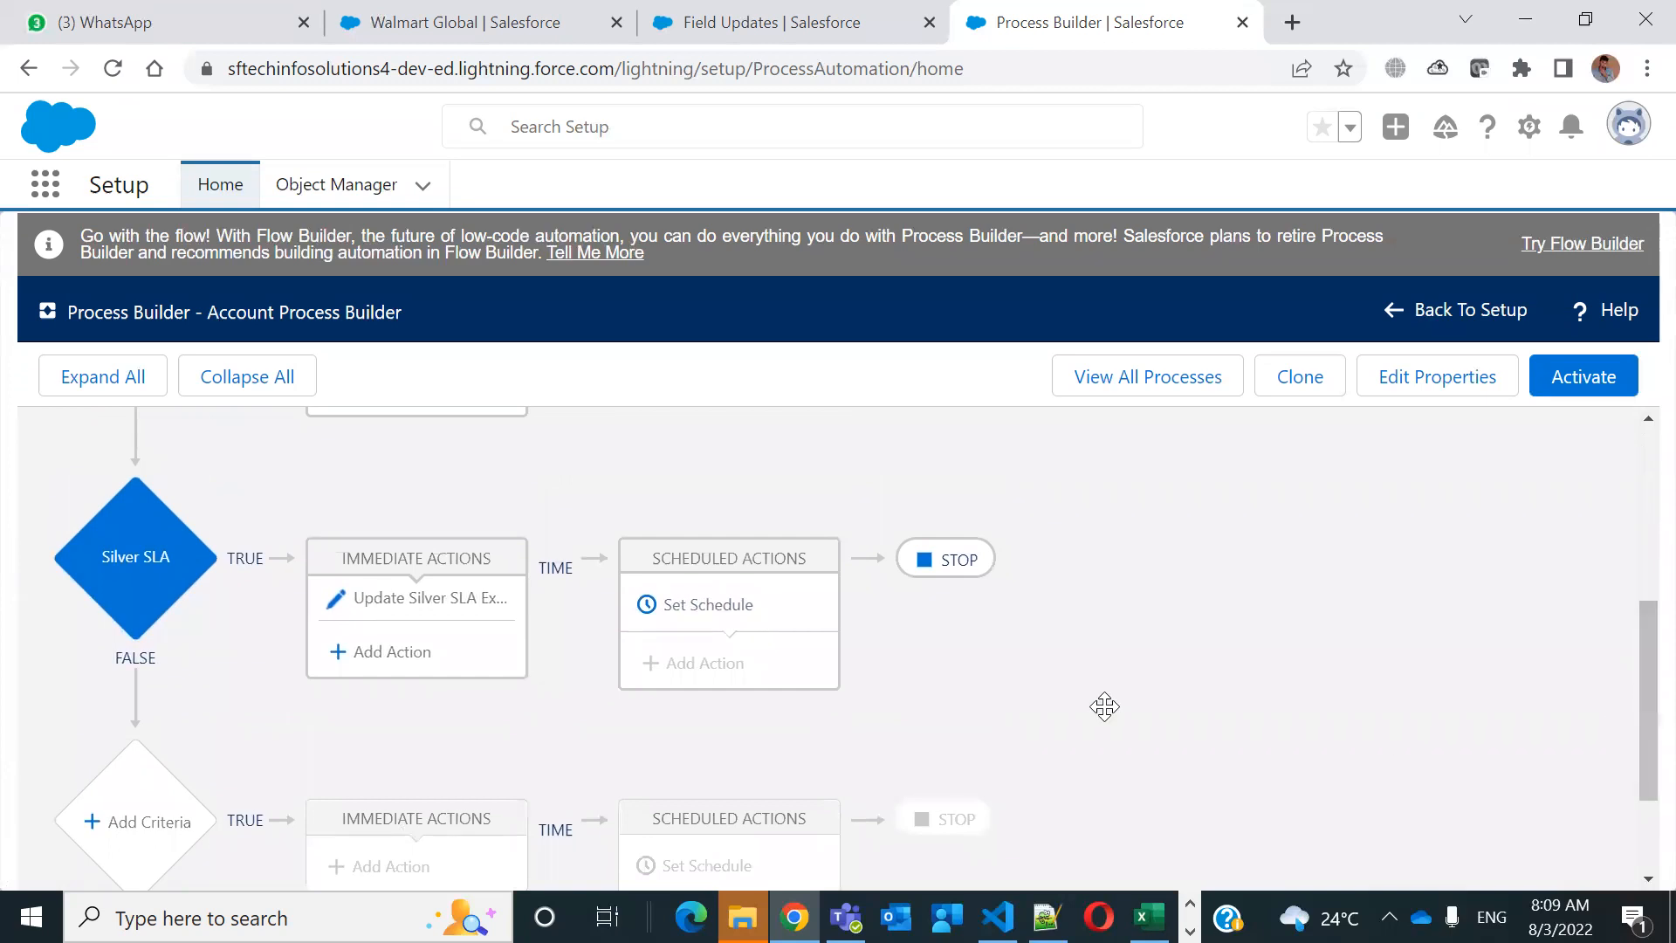
left_click(703, 613)
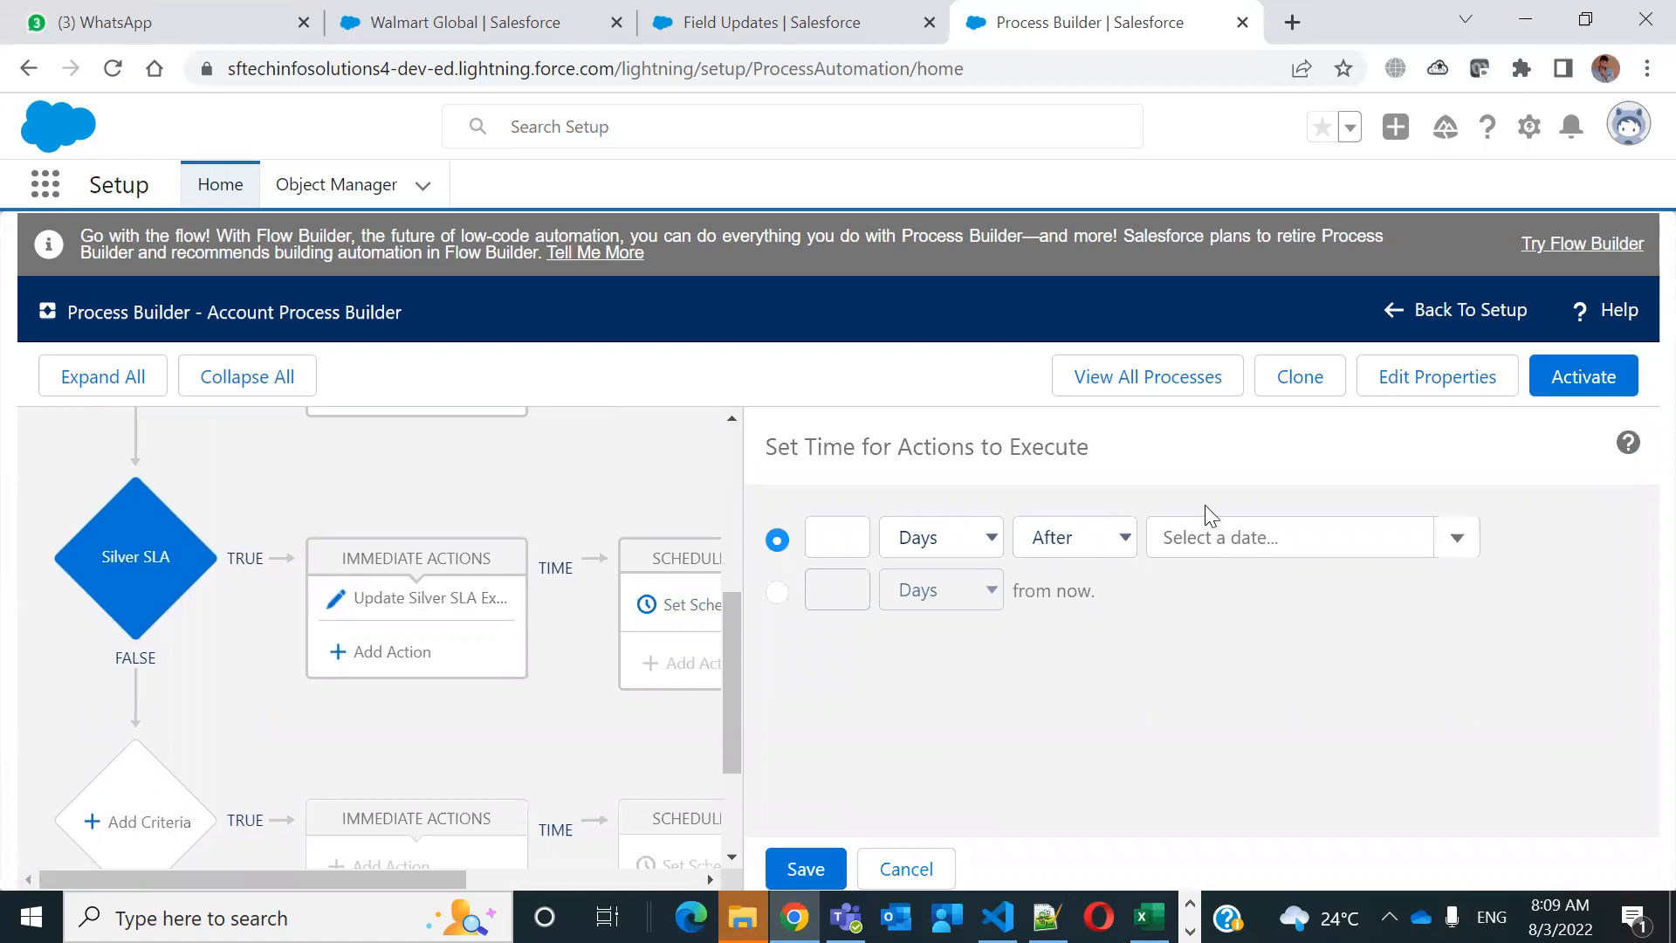
left_click(778, 593)
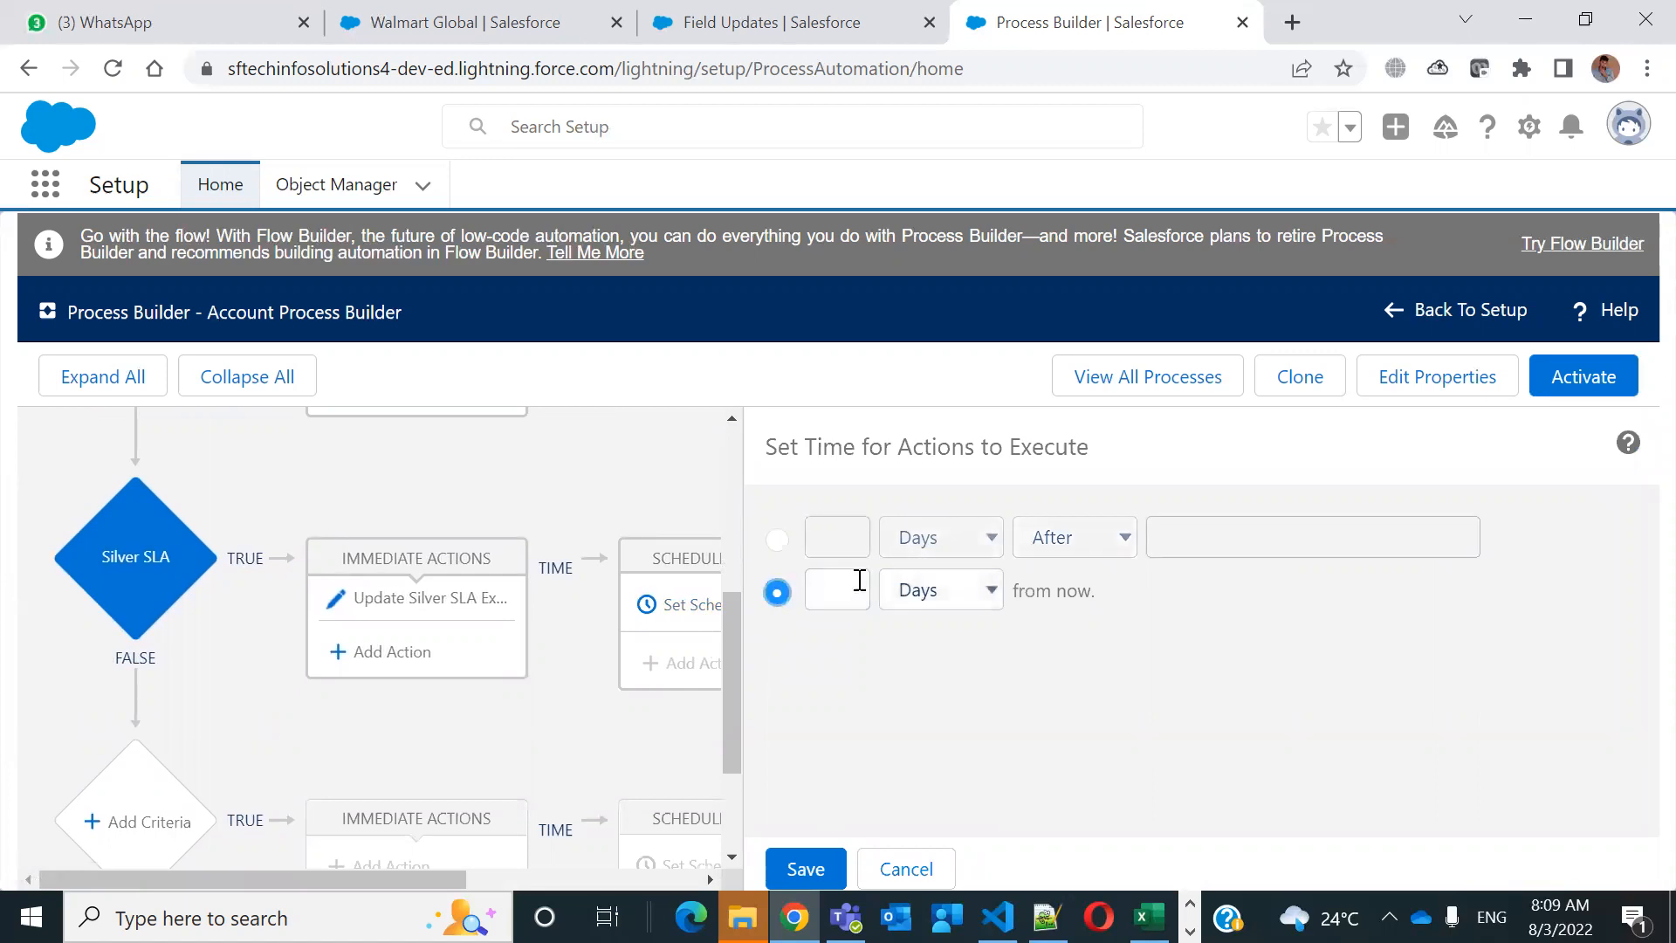
left_click(778, 538)
left_click(1221, 536)
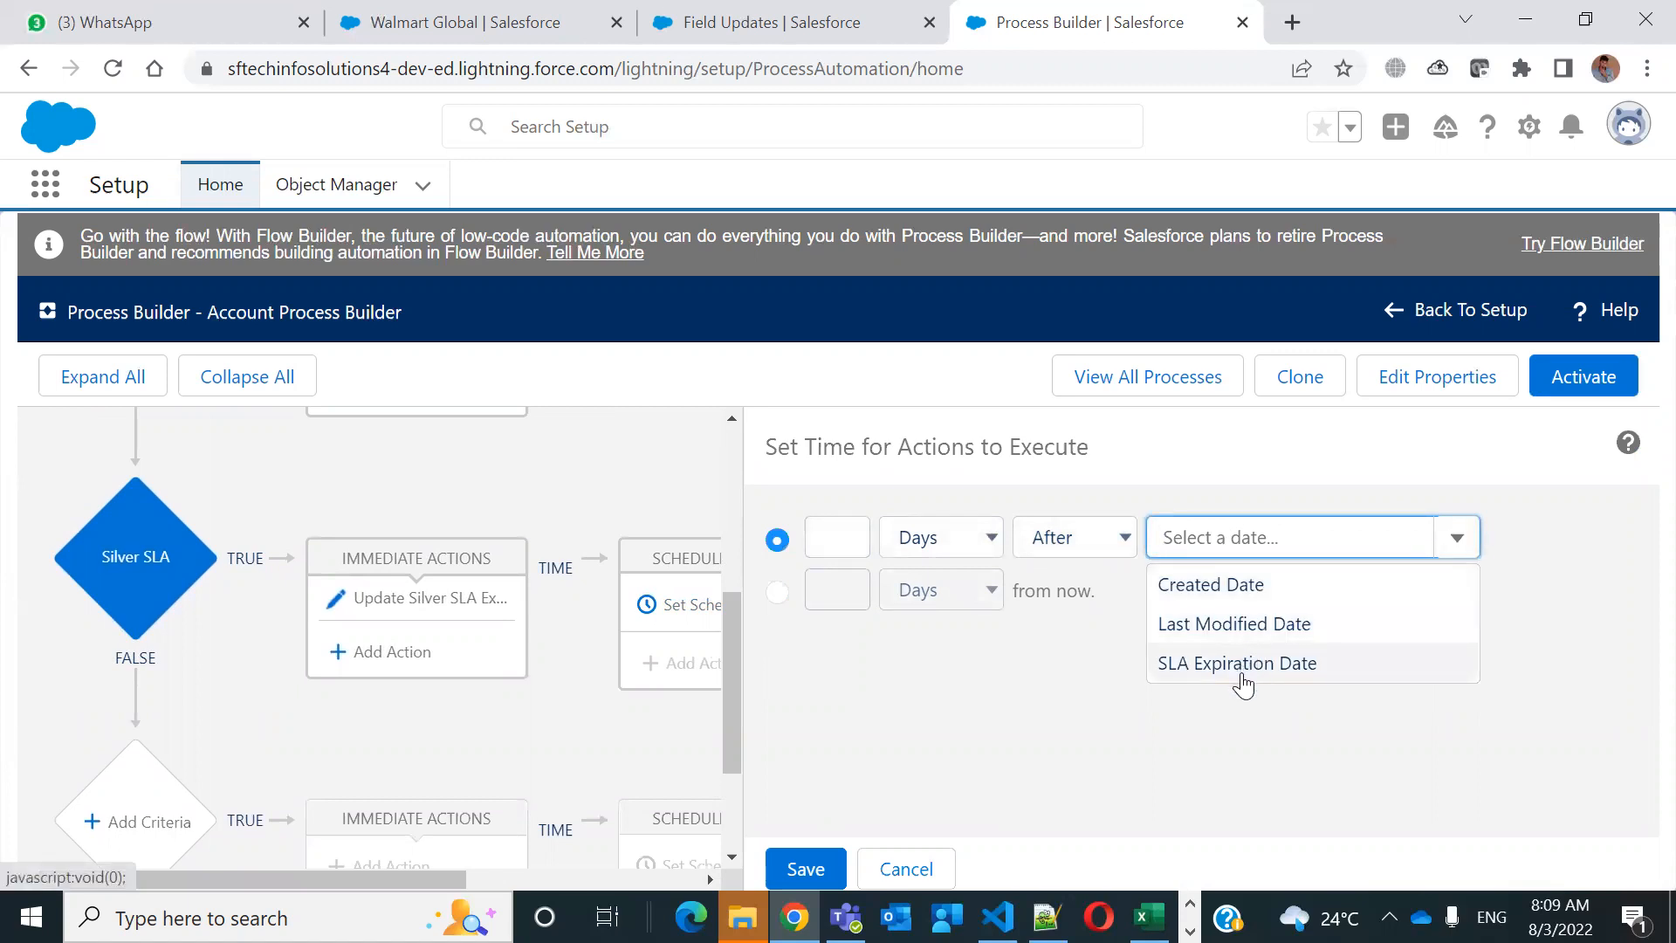
left_click(775, 606)
left_click(780, 595)
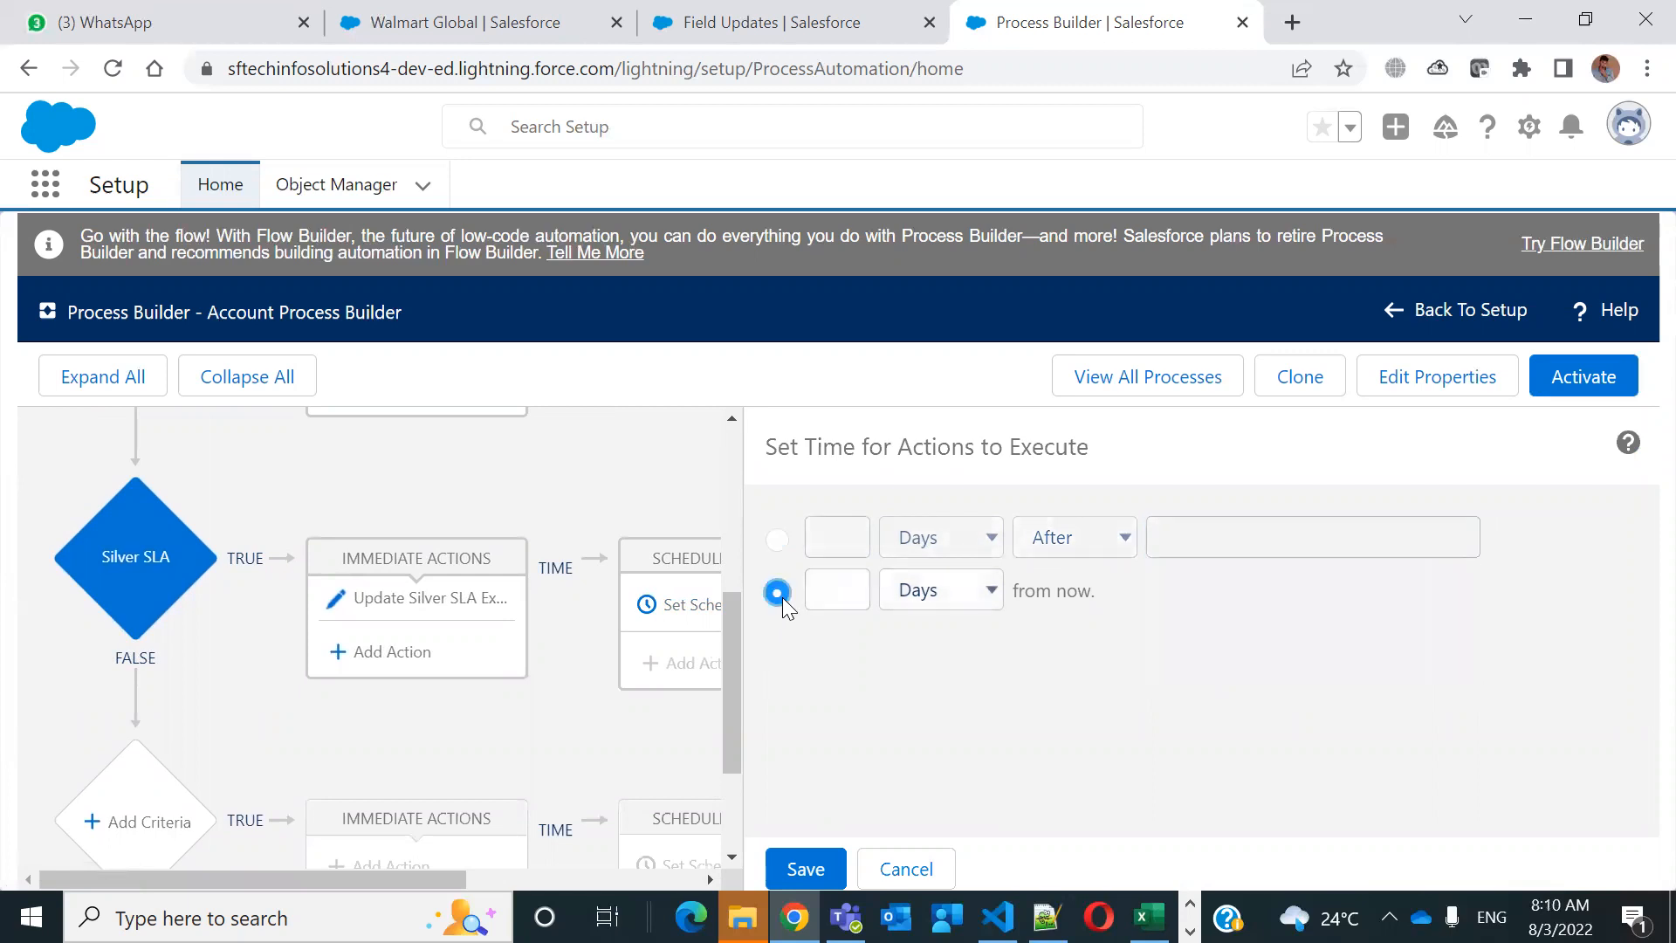
left_click(960, 590)
left_click(869, 593)
left_click(804, 867)
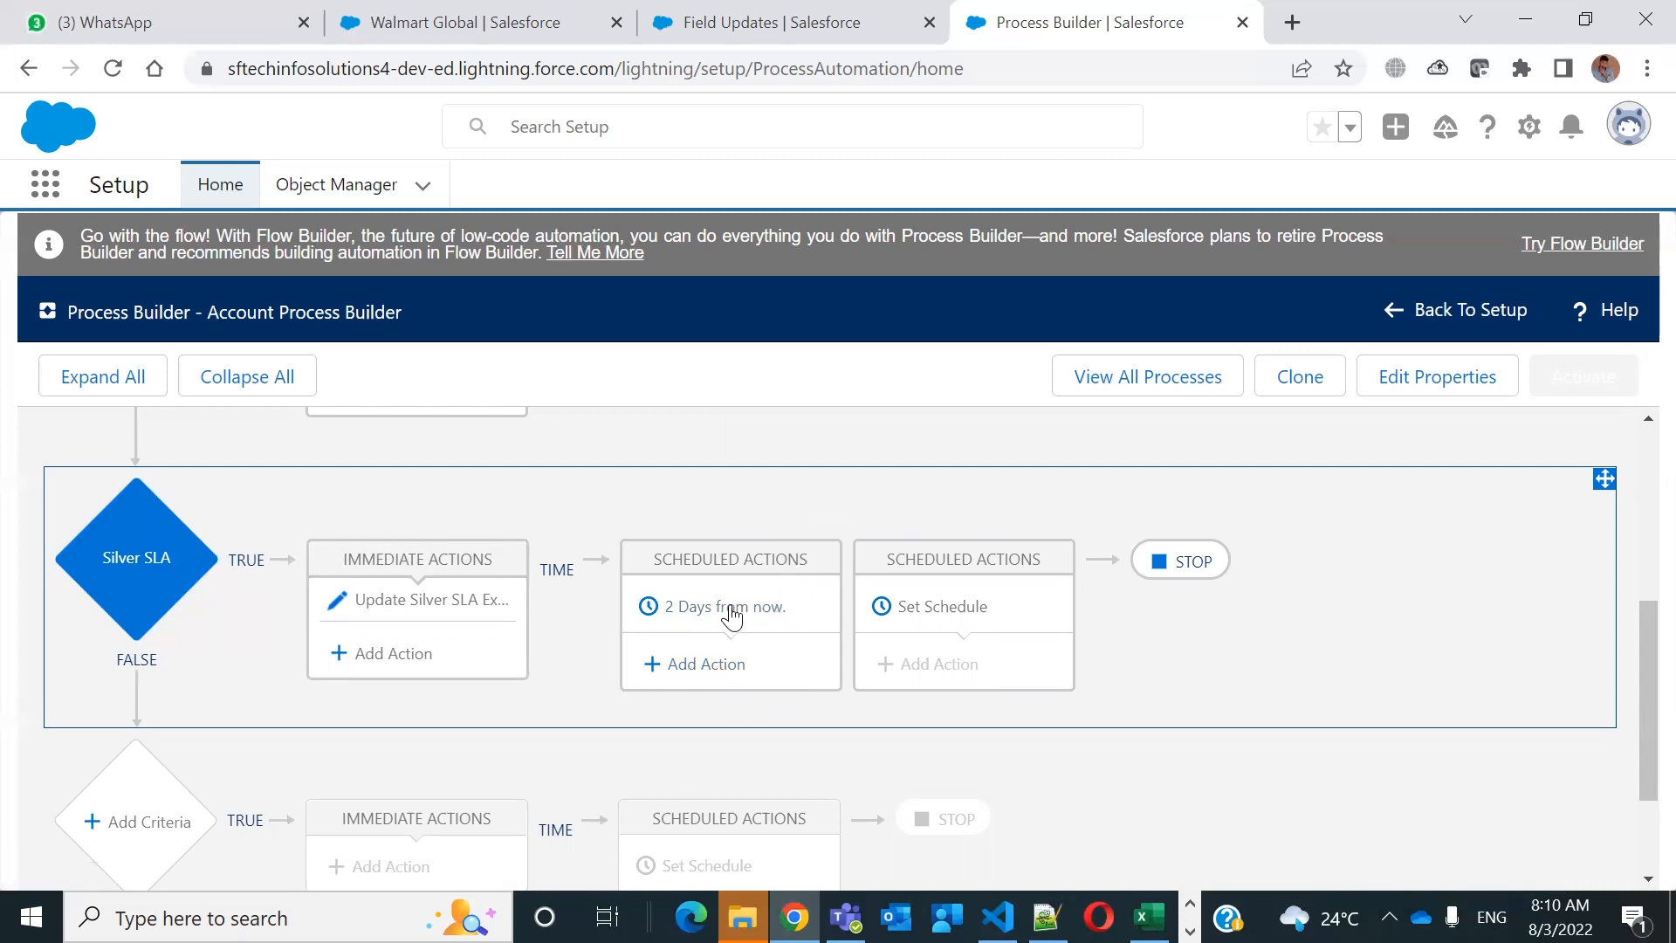
Check the Time-Based Workflow monitoring entry on the Field Updates setup page and return to Process Builder
left_click(695, 665)
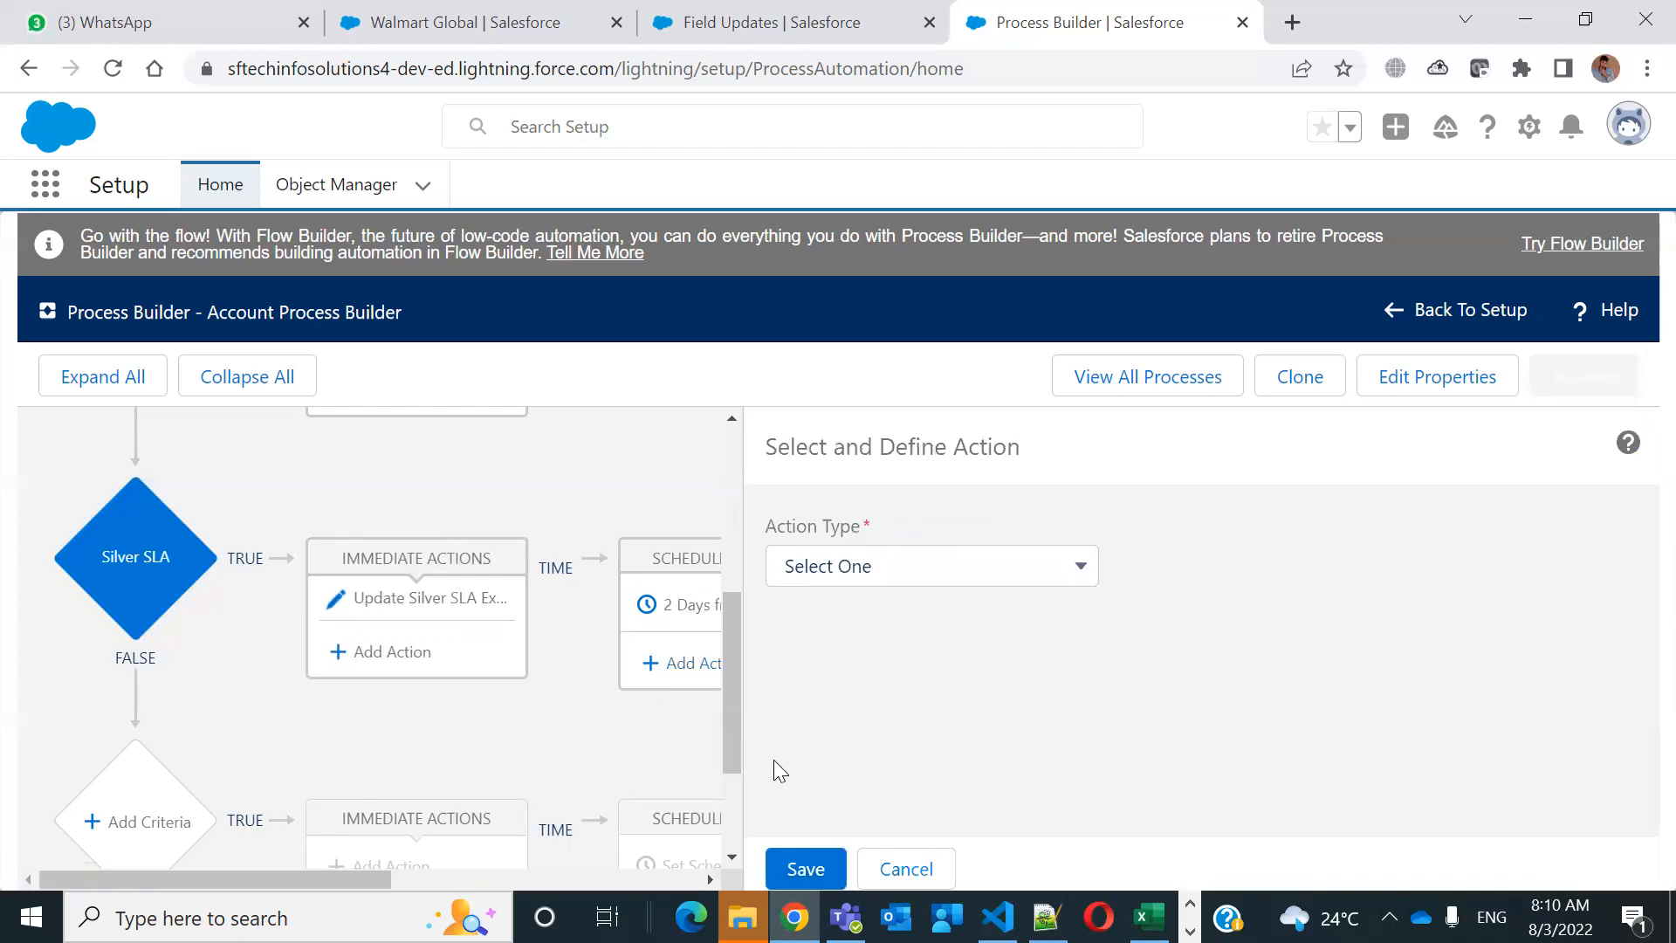
left_click(899, 866)
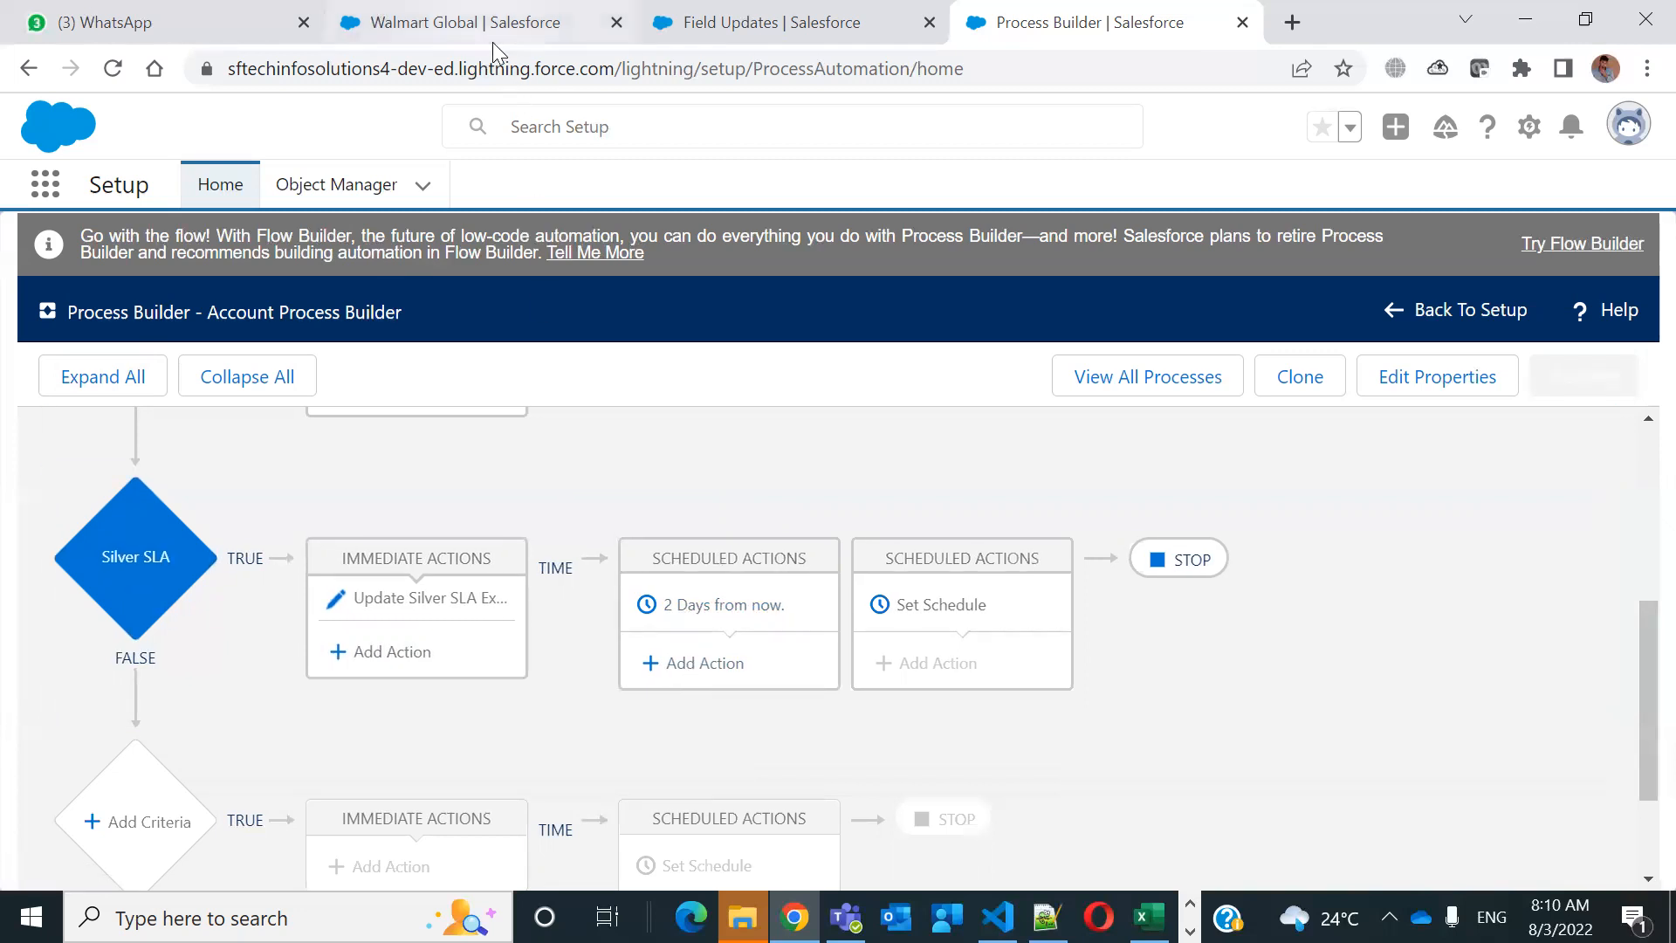
left_click(845, 35)
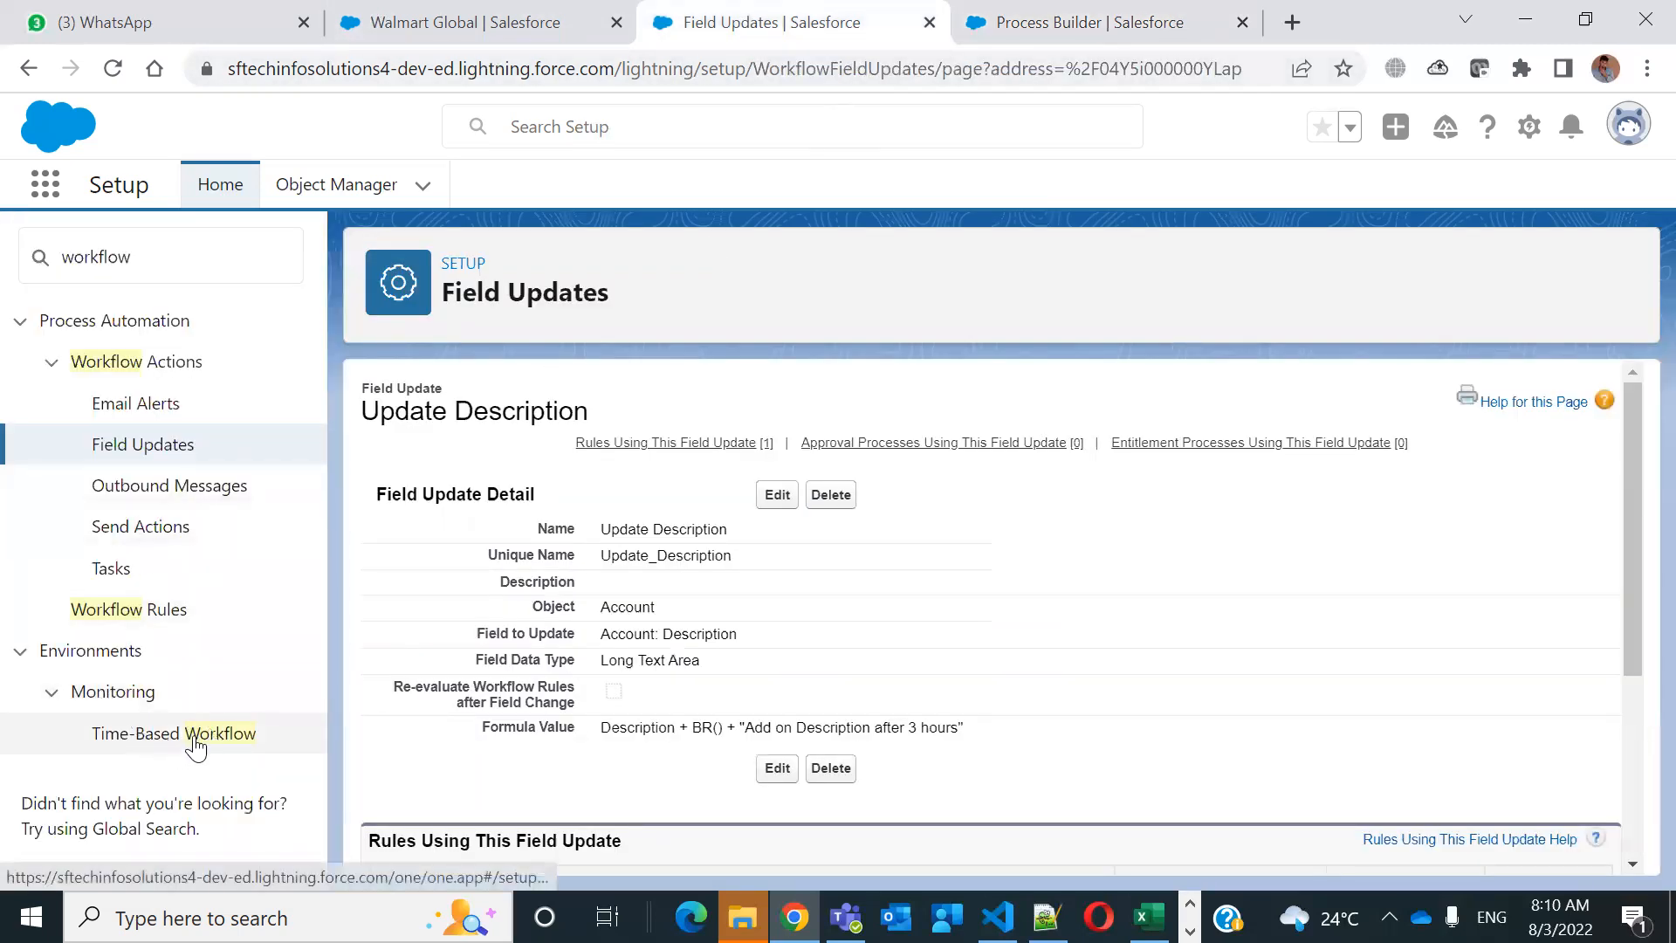
left_click(1135, 22)
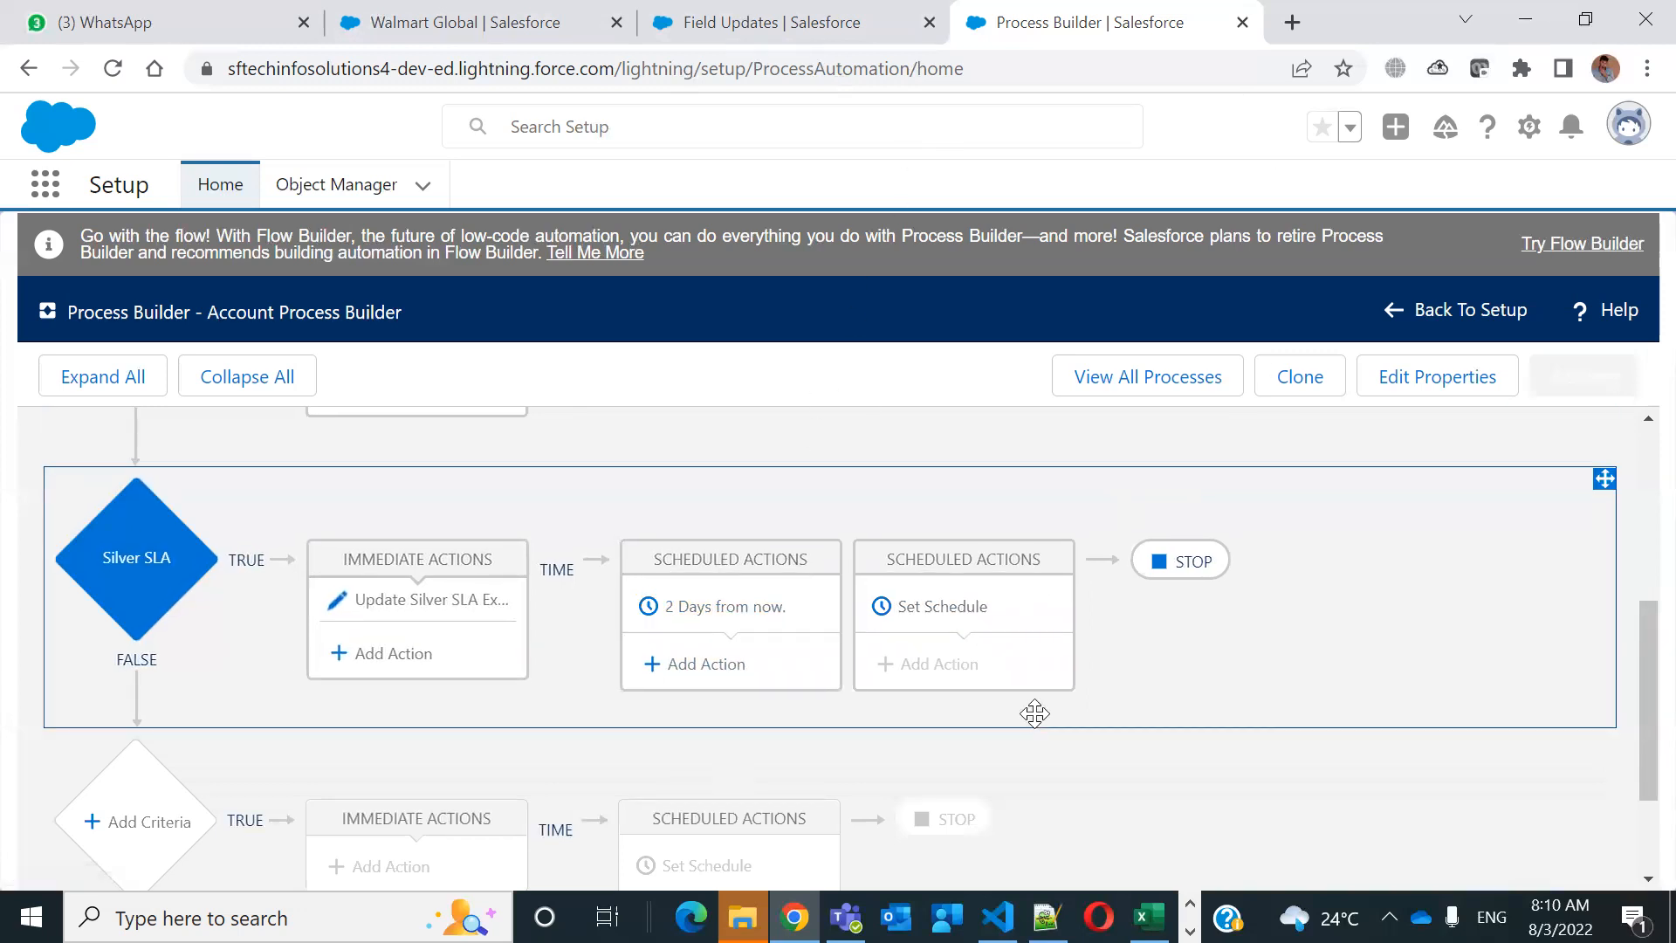
Add a Post to Chatter action named "Gold Account Post after 2 days" to the 2-day schedule, posting to This Record
left_click(714, 672)
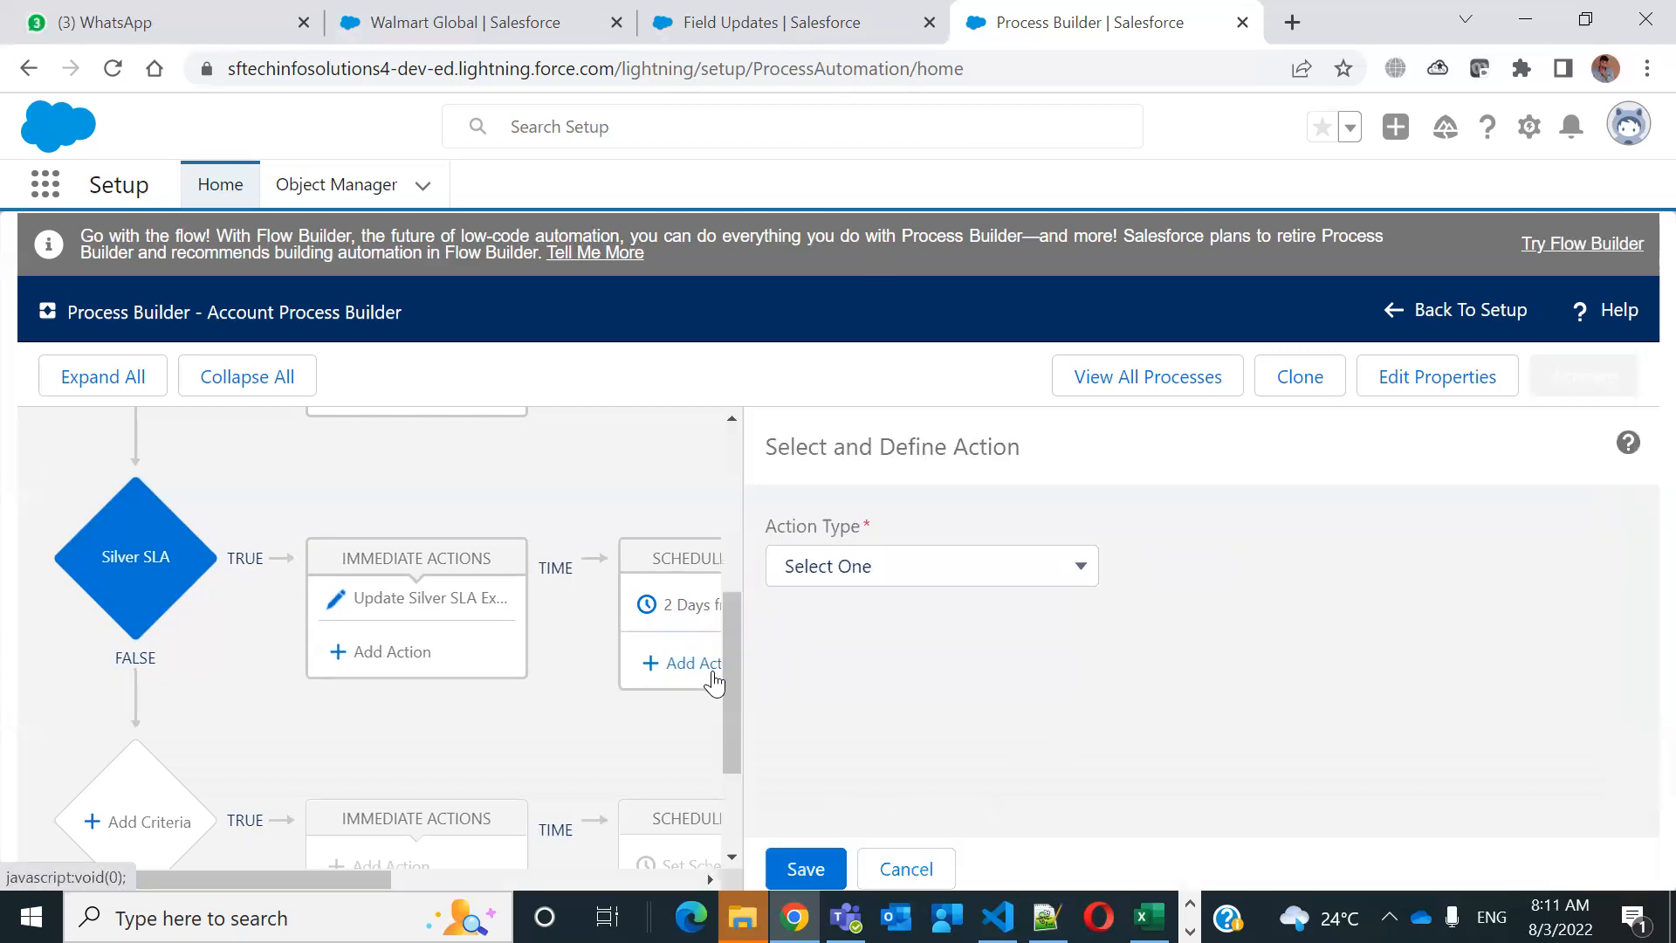
left_click(899, 565)
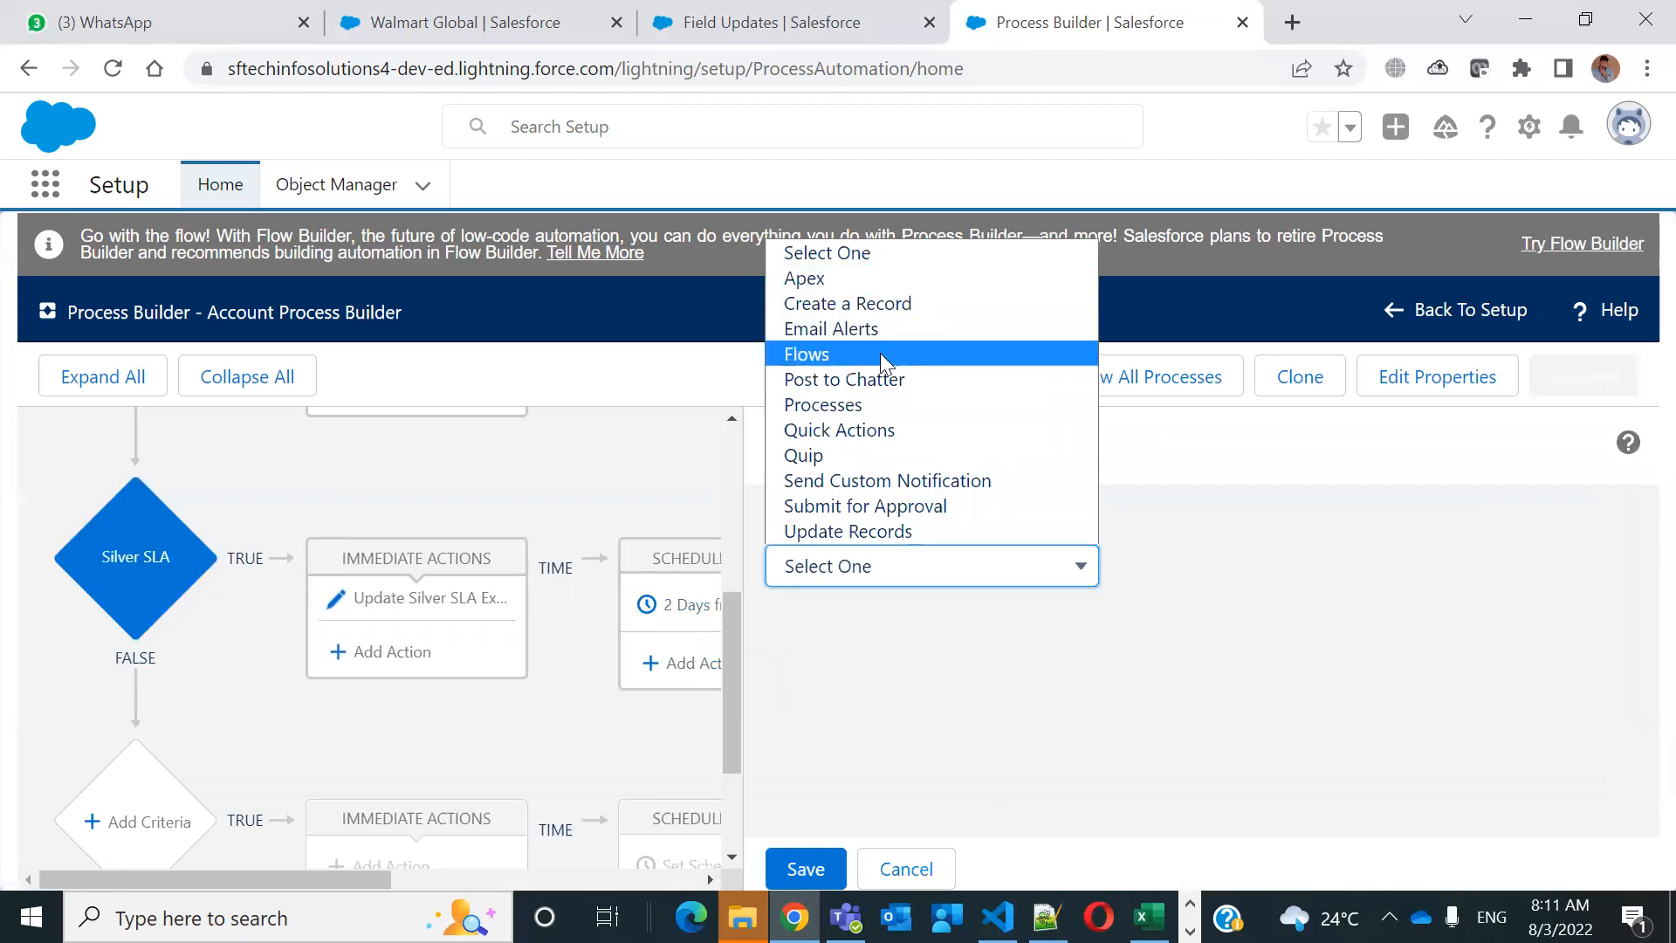
left_click(865, 379)
left_click(901, 666)
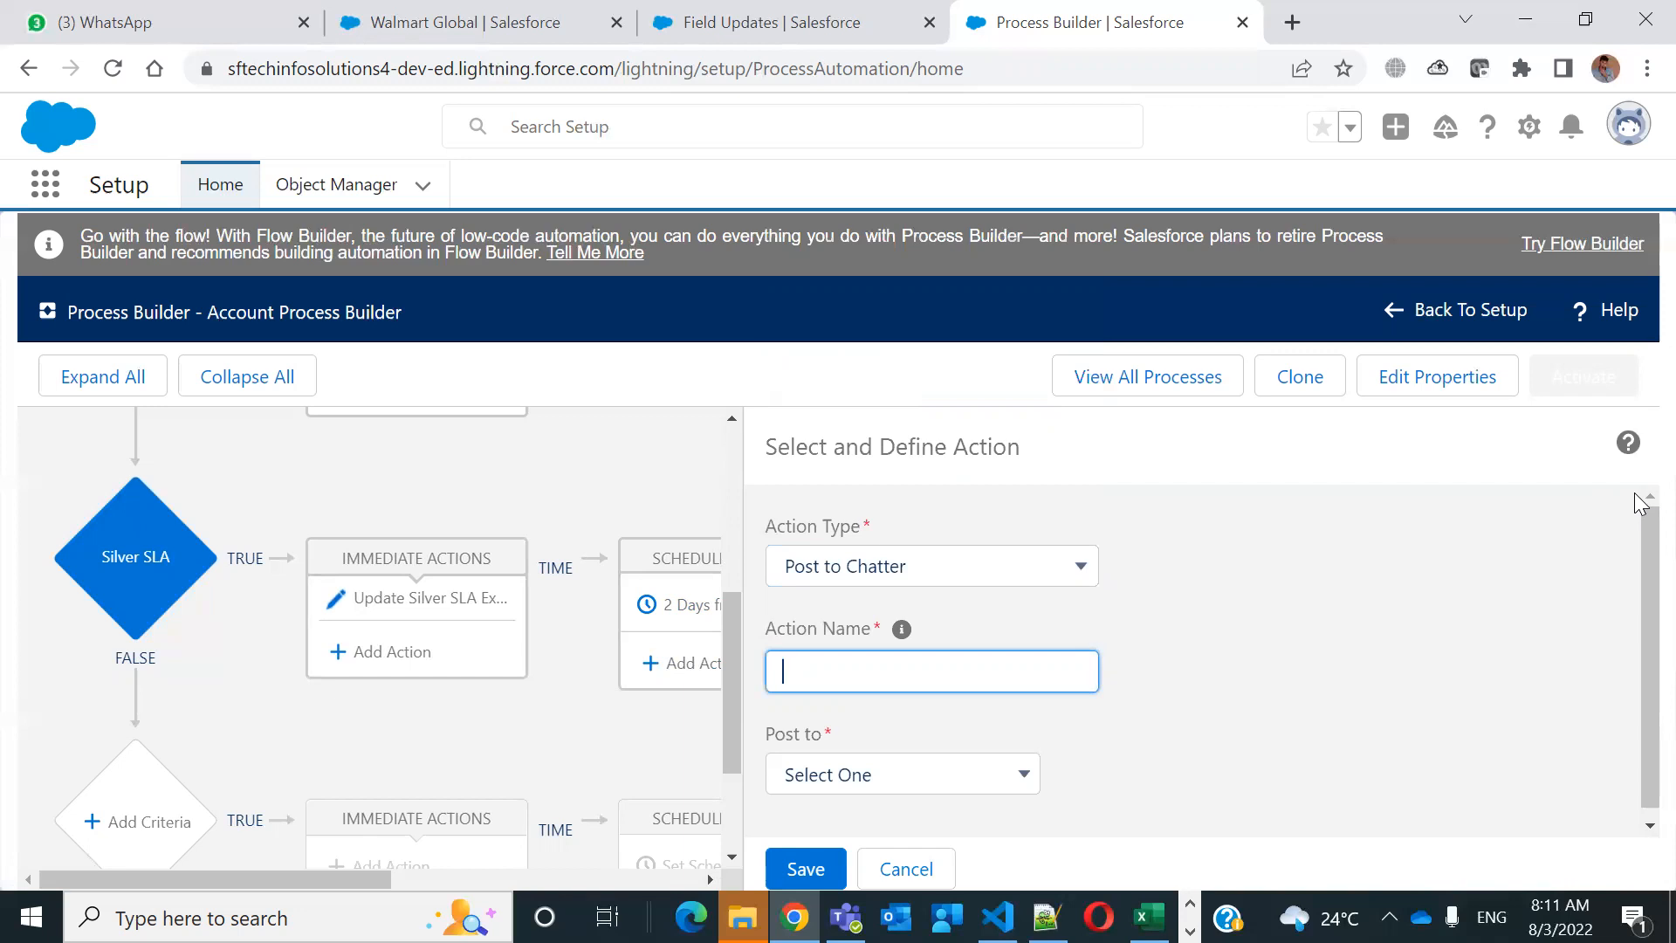
type("Gold Account Post after 2 days")
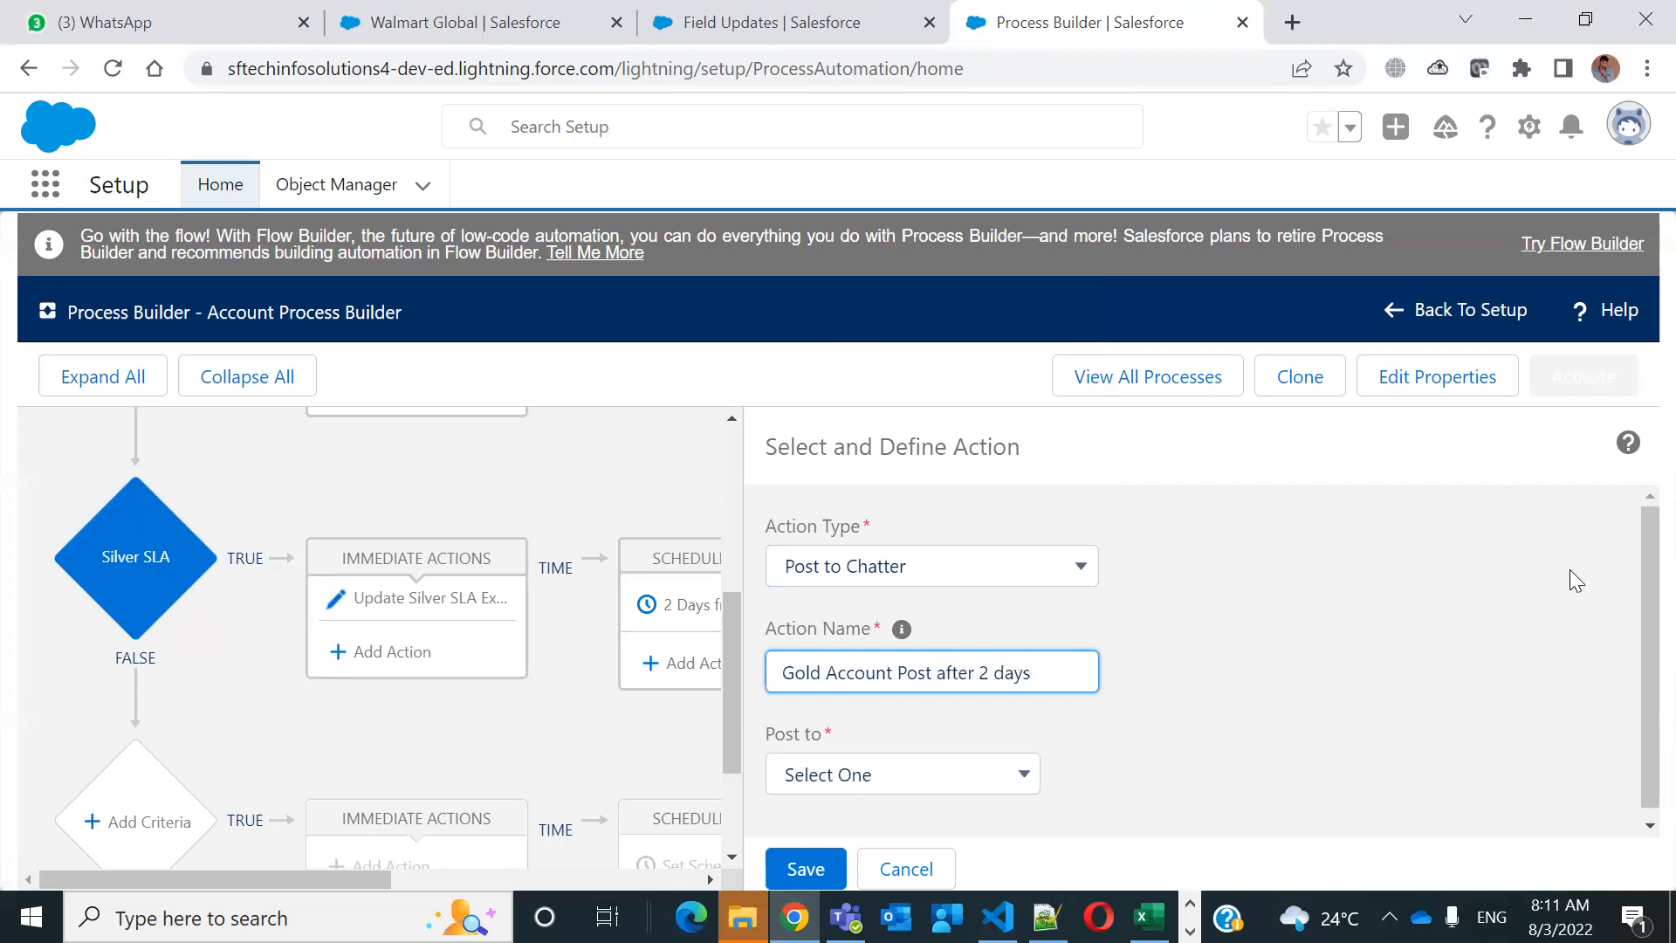
left_click(866, 777)
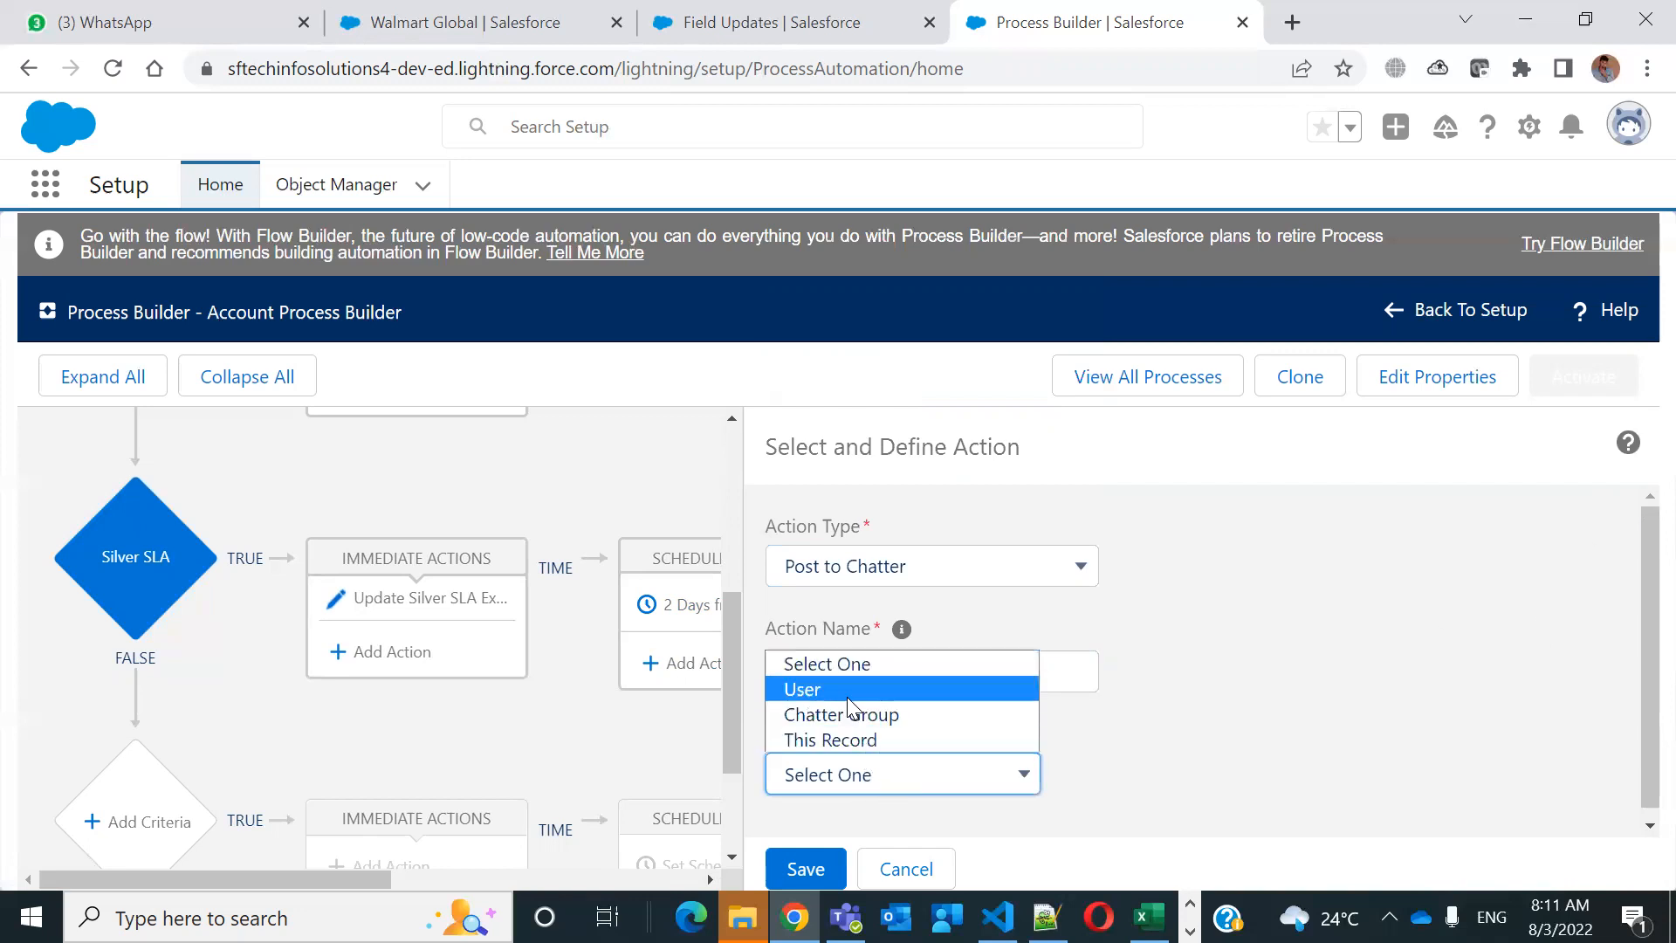
left_click(870, 742)
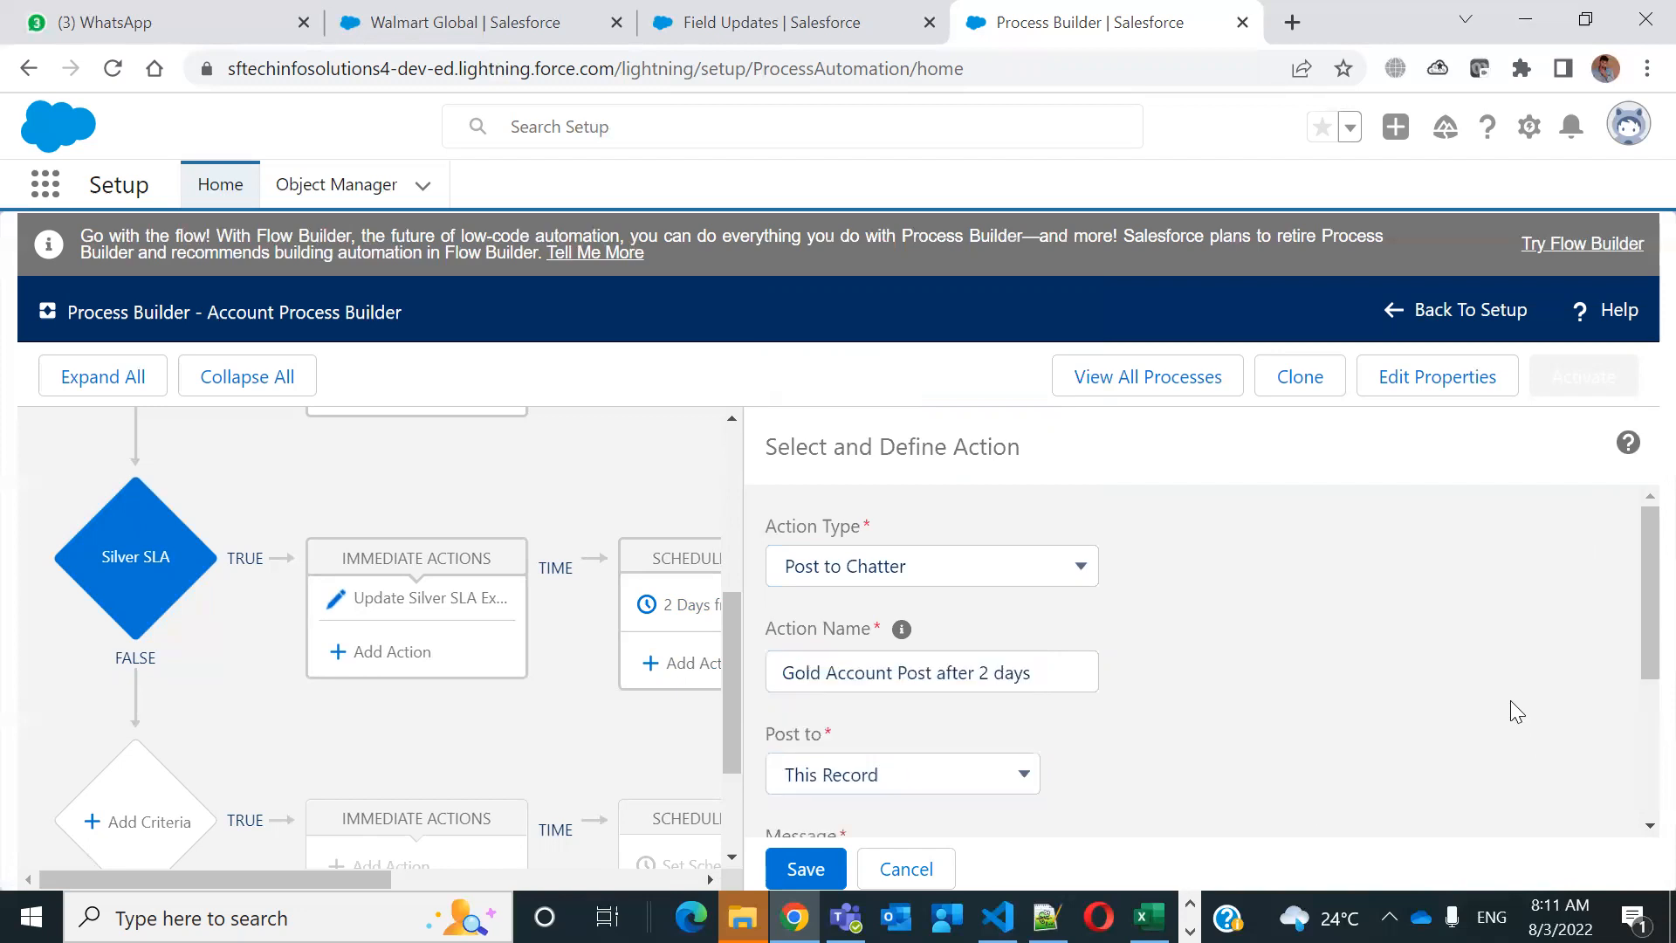
Enter the Chatter message "This is Chatter Post from Process Builder after 2 days from Hot Account Created"
scroll(1510, 703, "down", 3)
left_click(1025, 698)
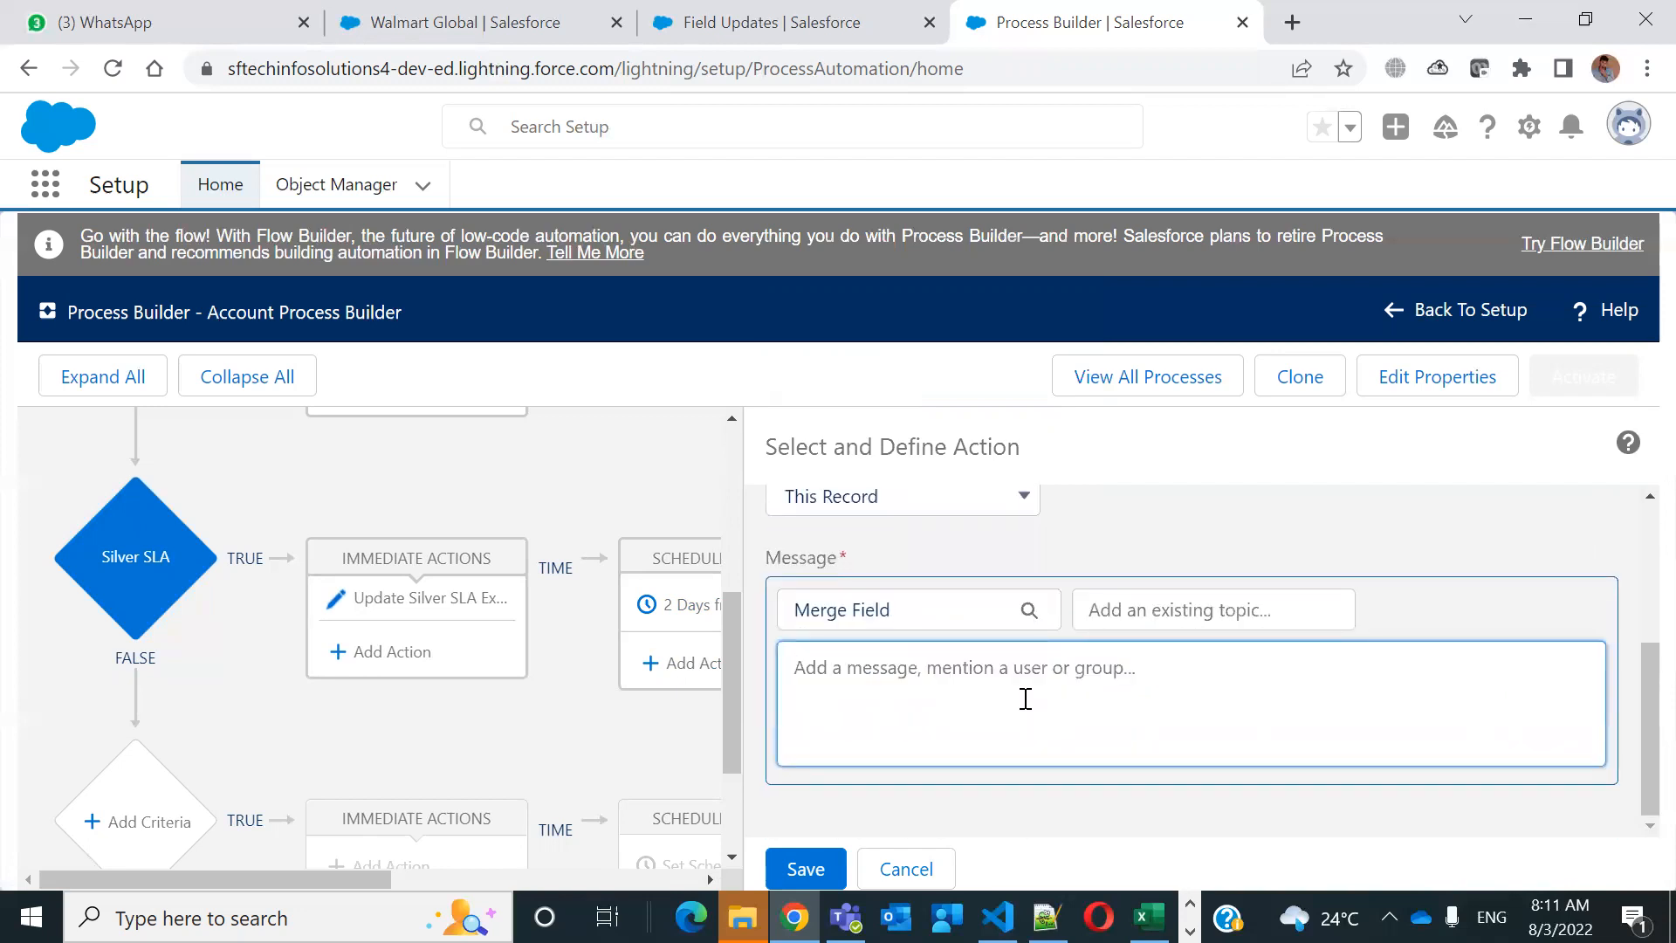
type("This")
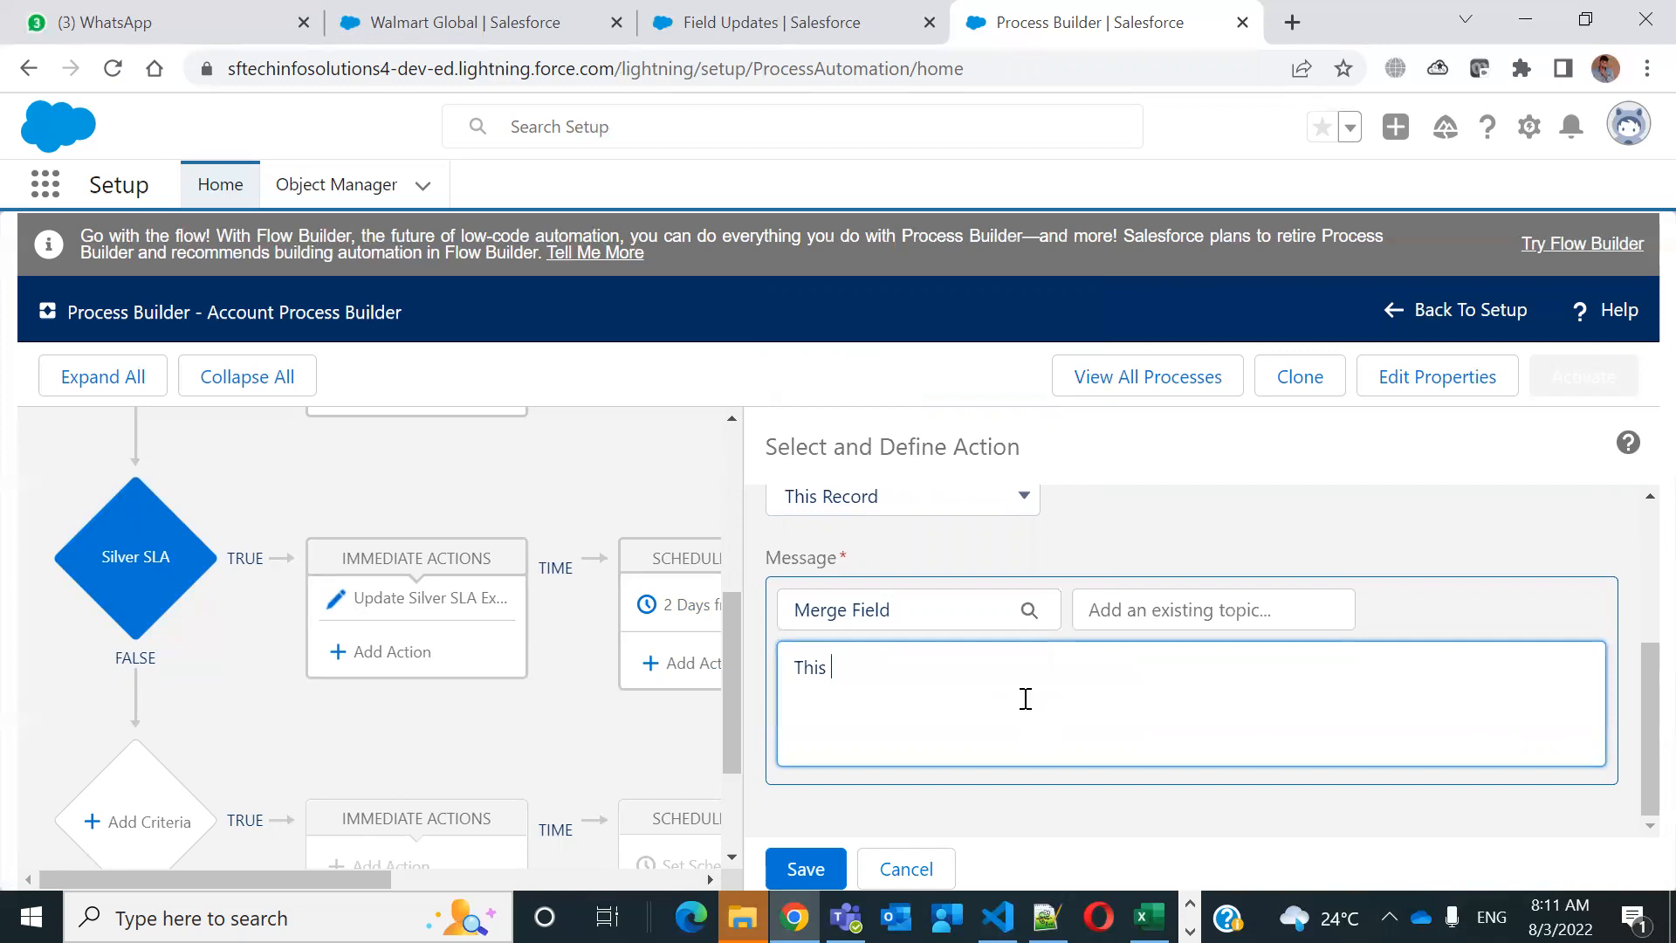
type(" is Chatter Post from")
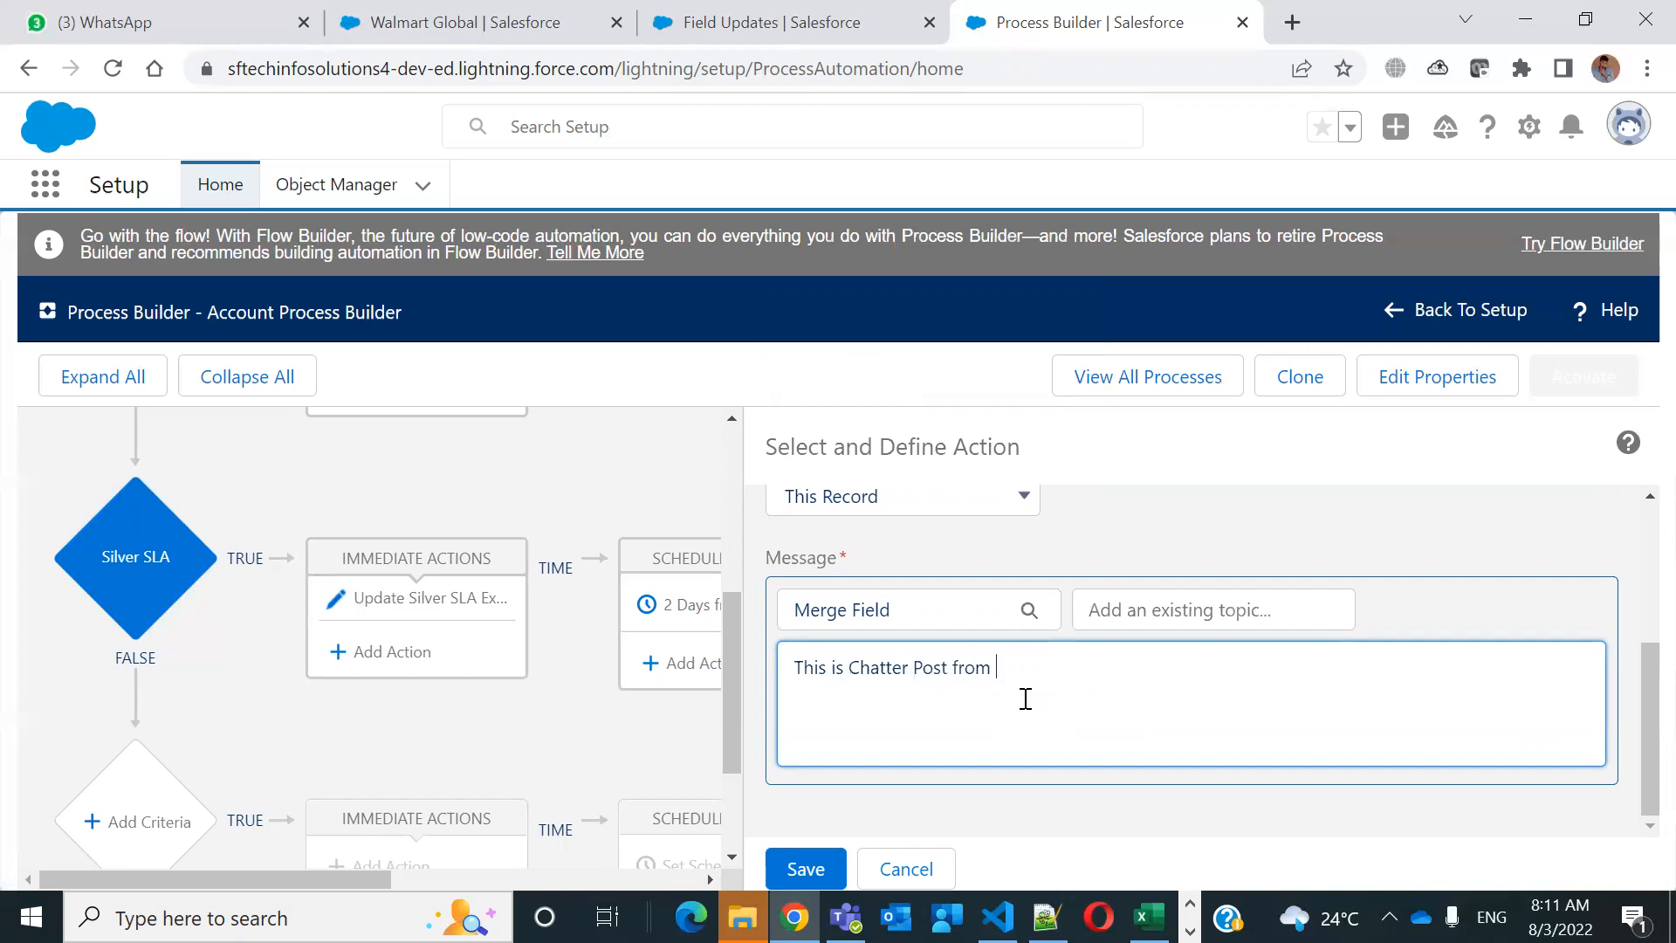
type(" Process Builder after 2 days fro")
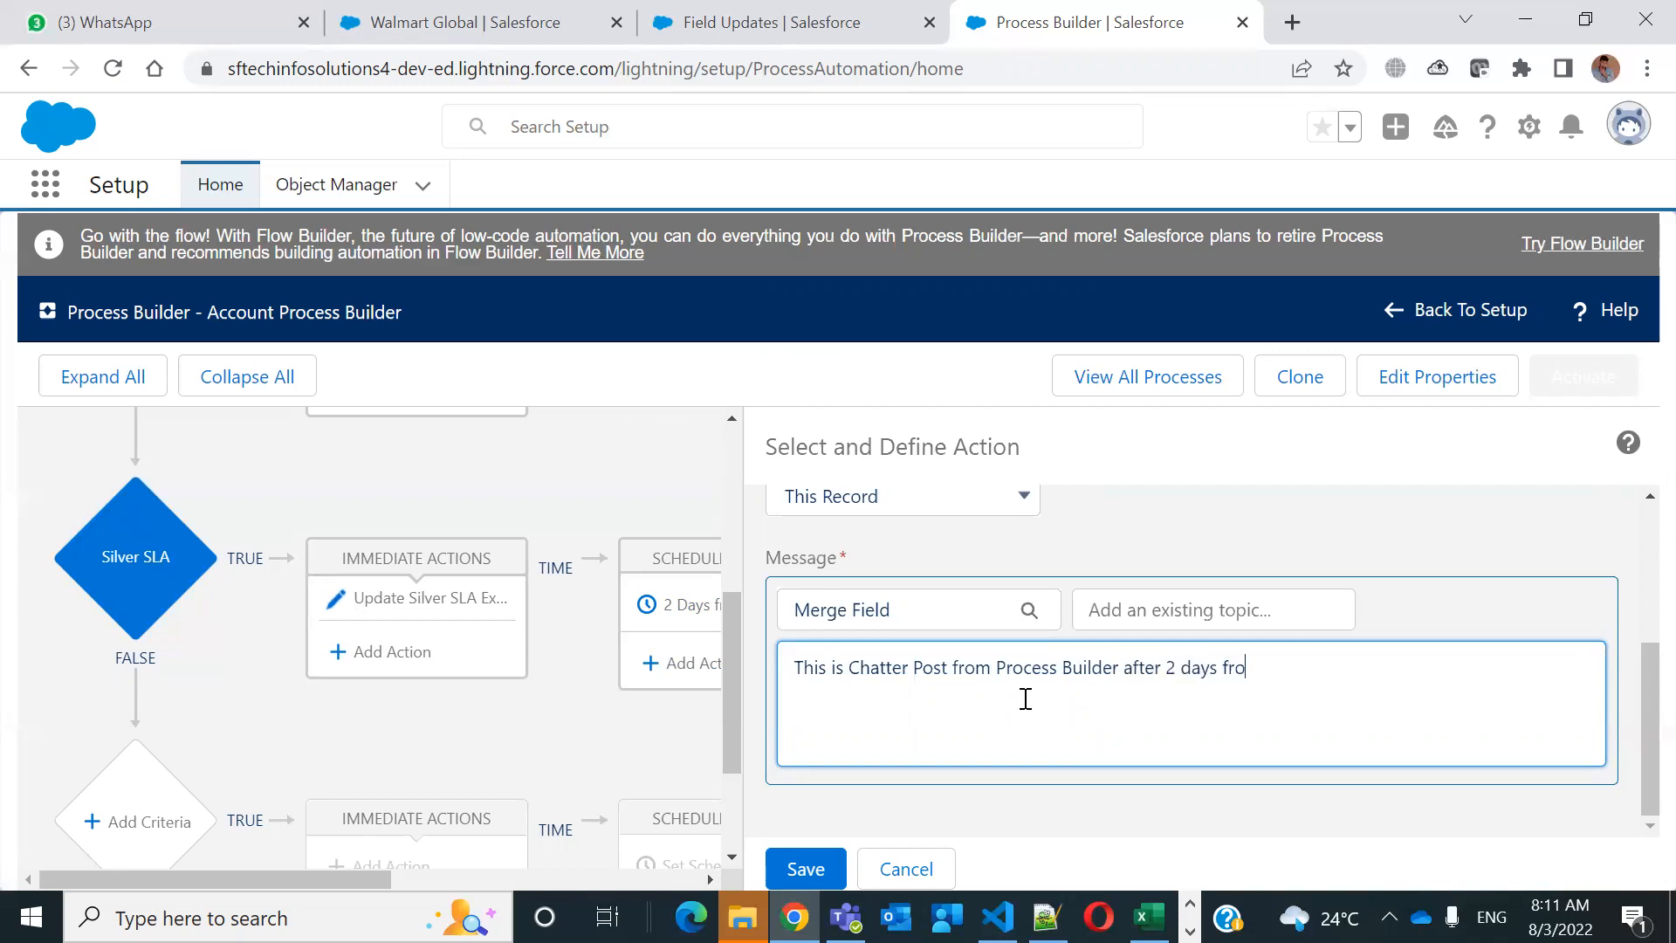
type("m Hot Account Created")
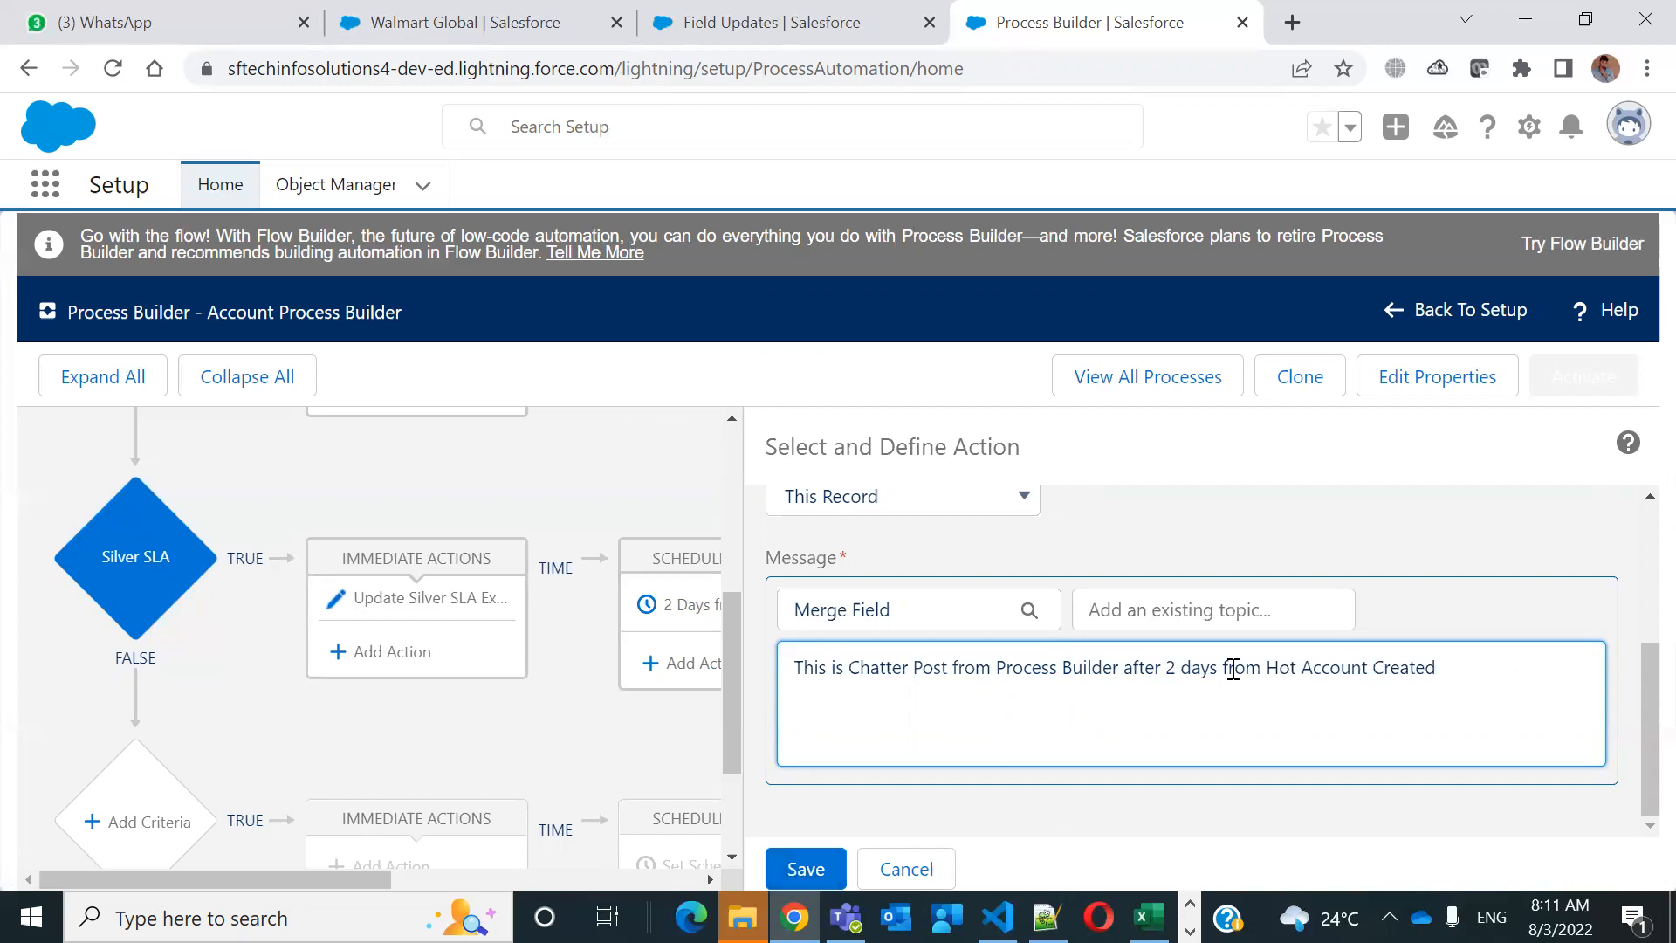
Insert the Account Name merge field at the end of the Chatter message
left_click(981, 611)
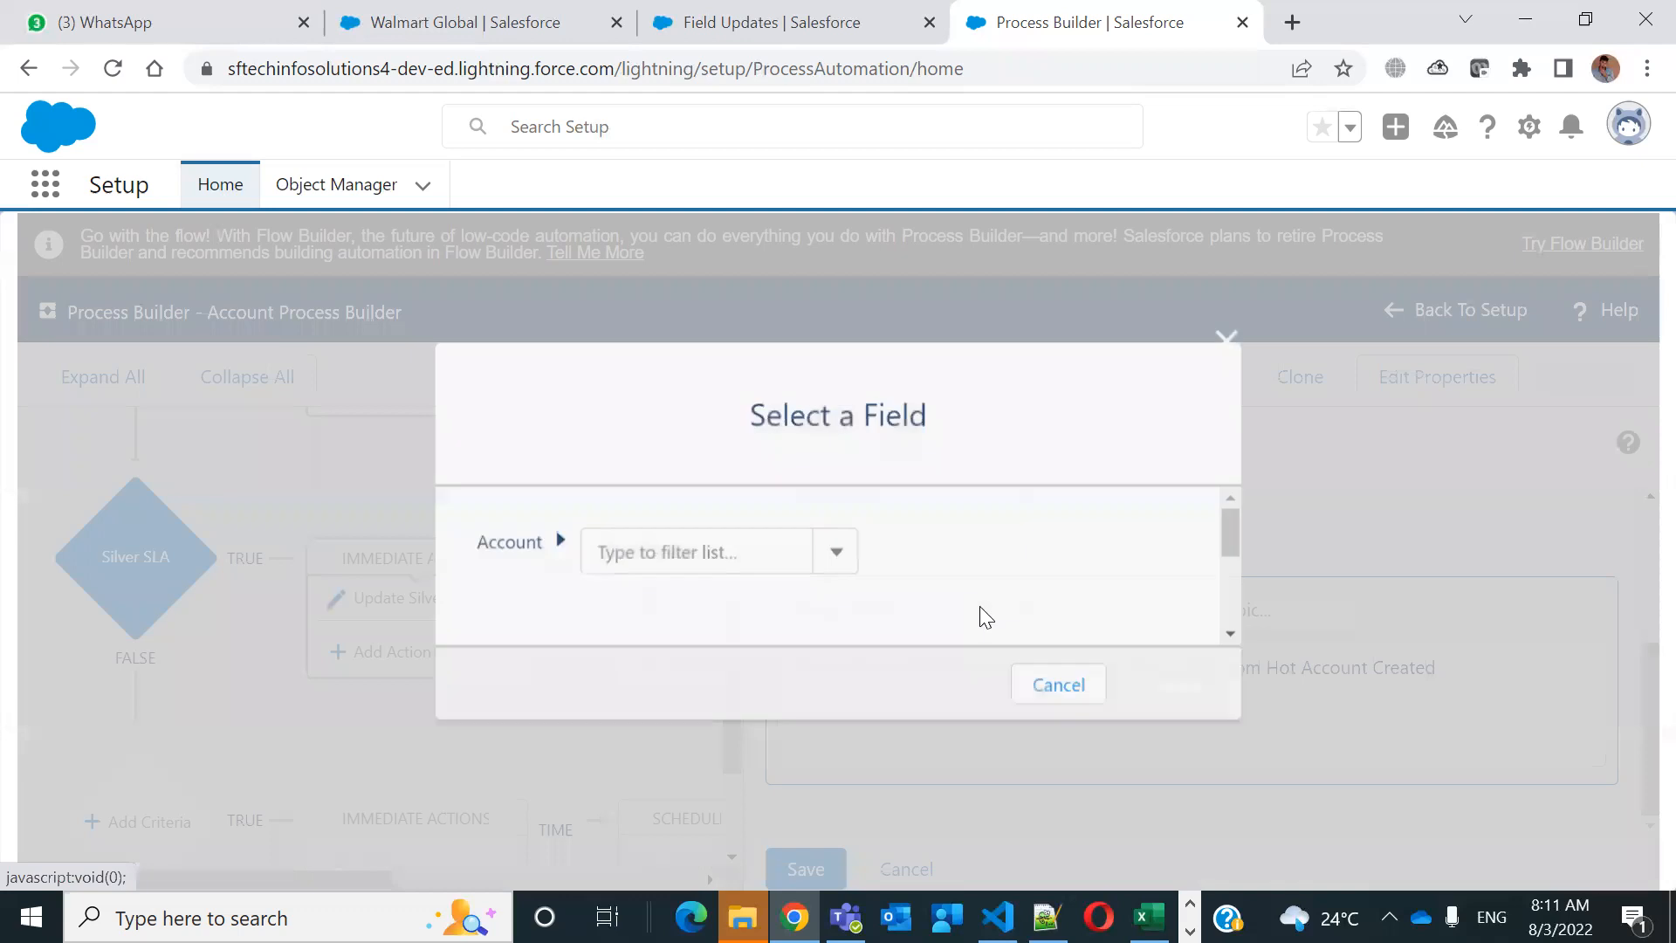
left_click(707, 564)
type("name")
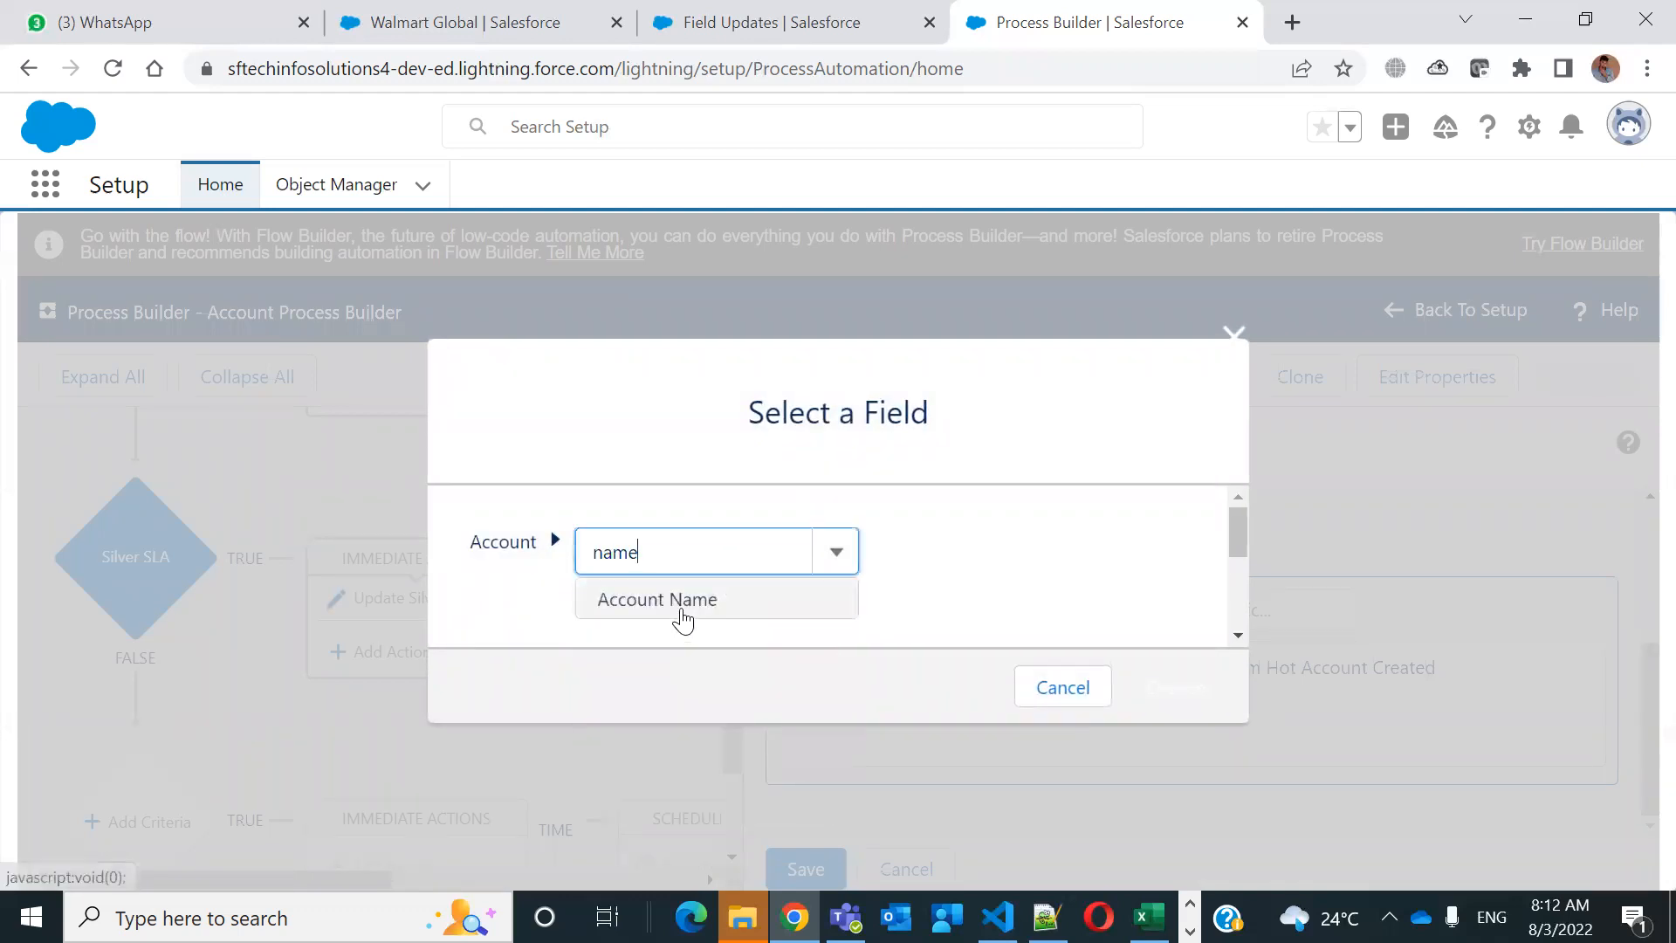
left_click(683, 602)
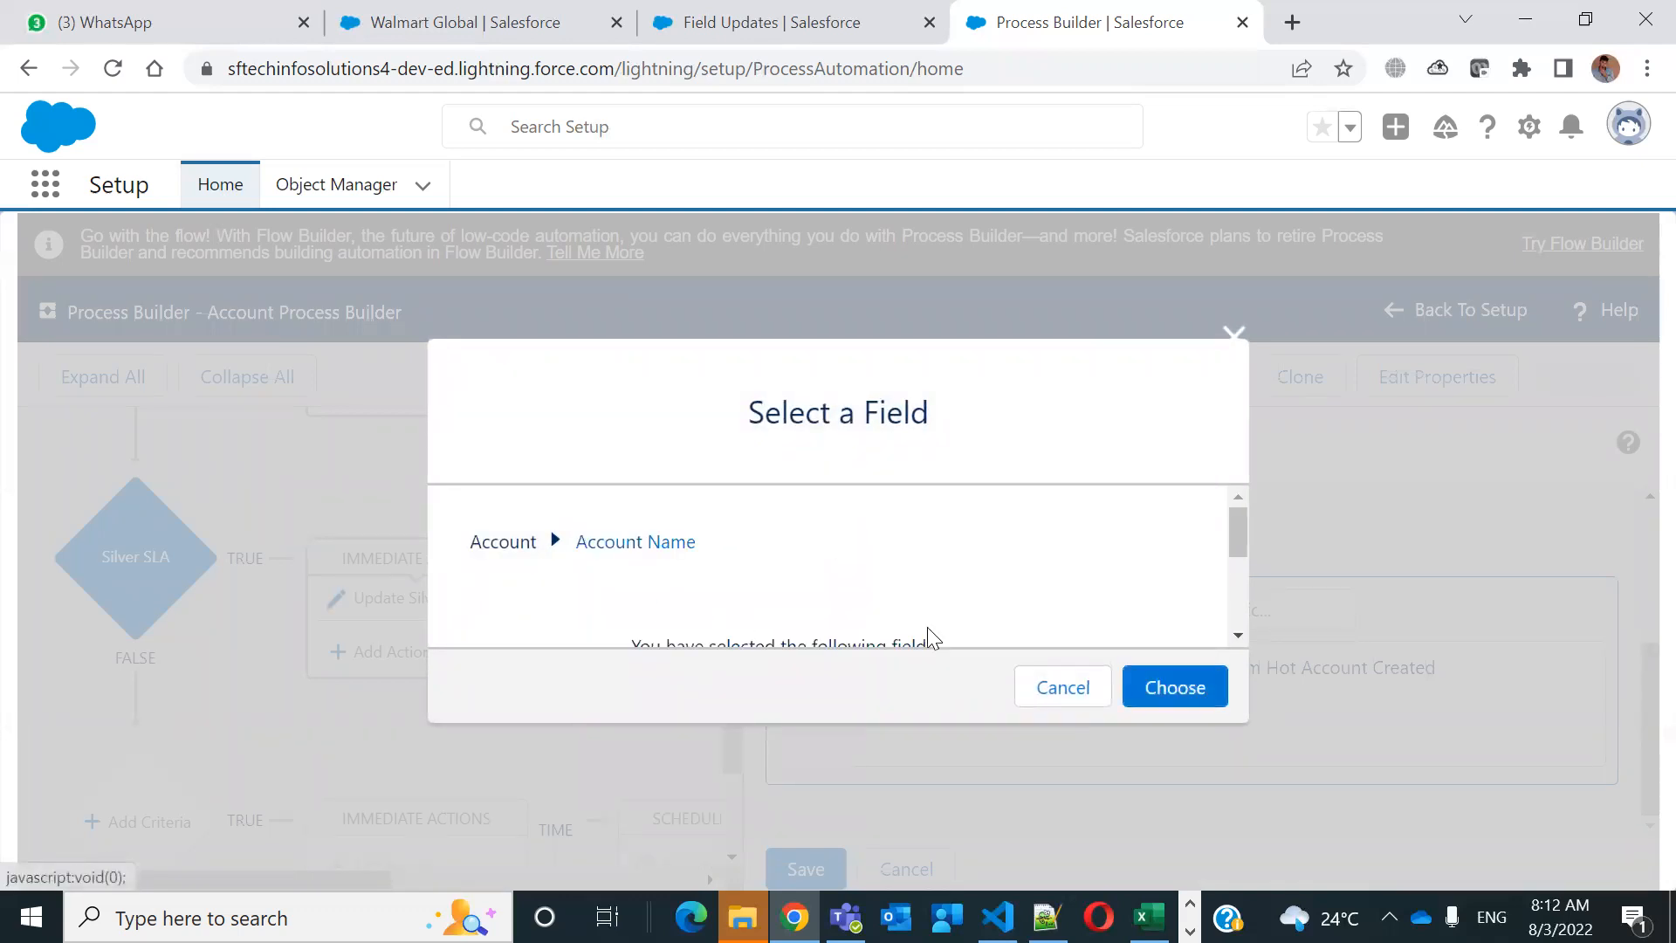
left_click(1173, 688)
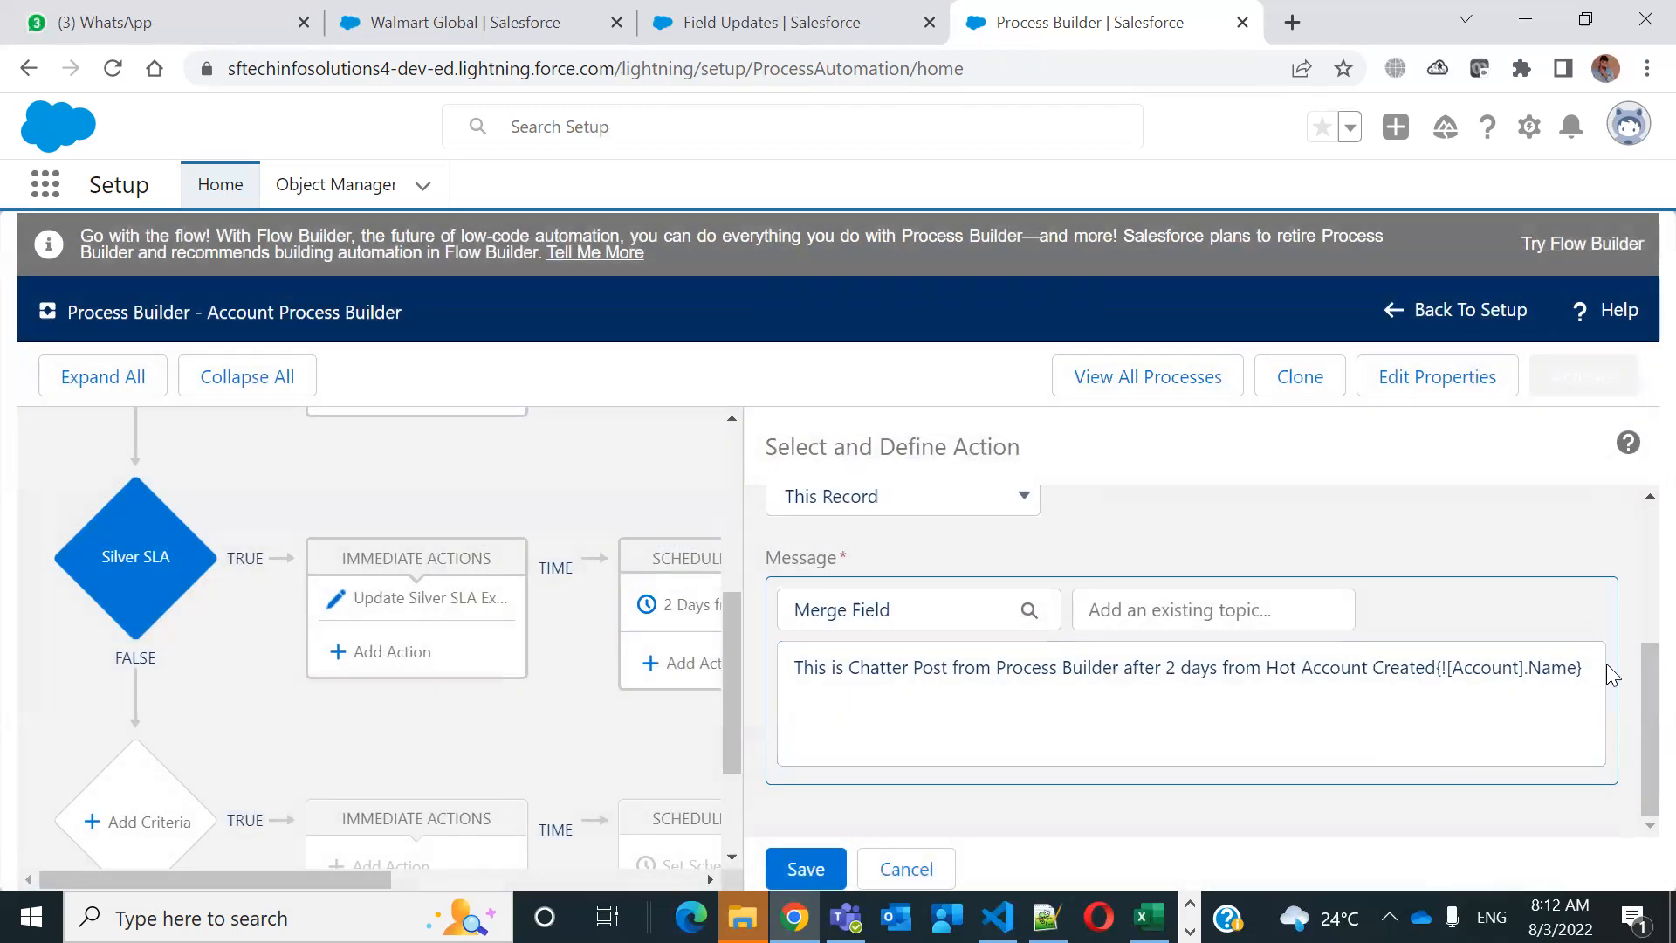
Move the {![Account].Name} merge field in the Chatter message so it stands between "Hot Account" and "Created"
left_click_drag(1591, 665, 1439, 669)
key("BackSpace")
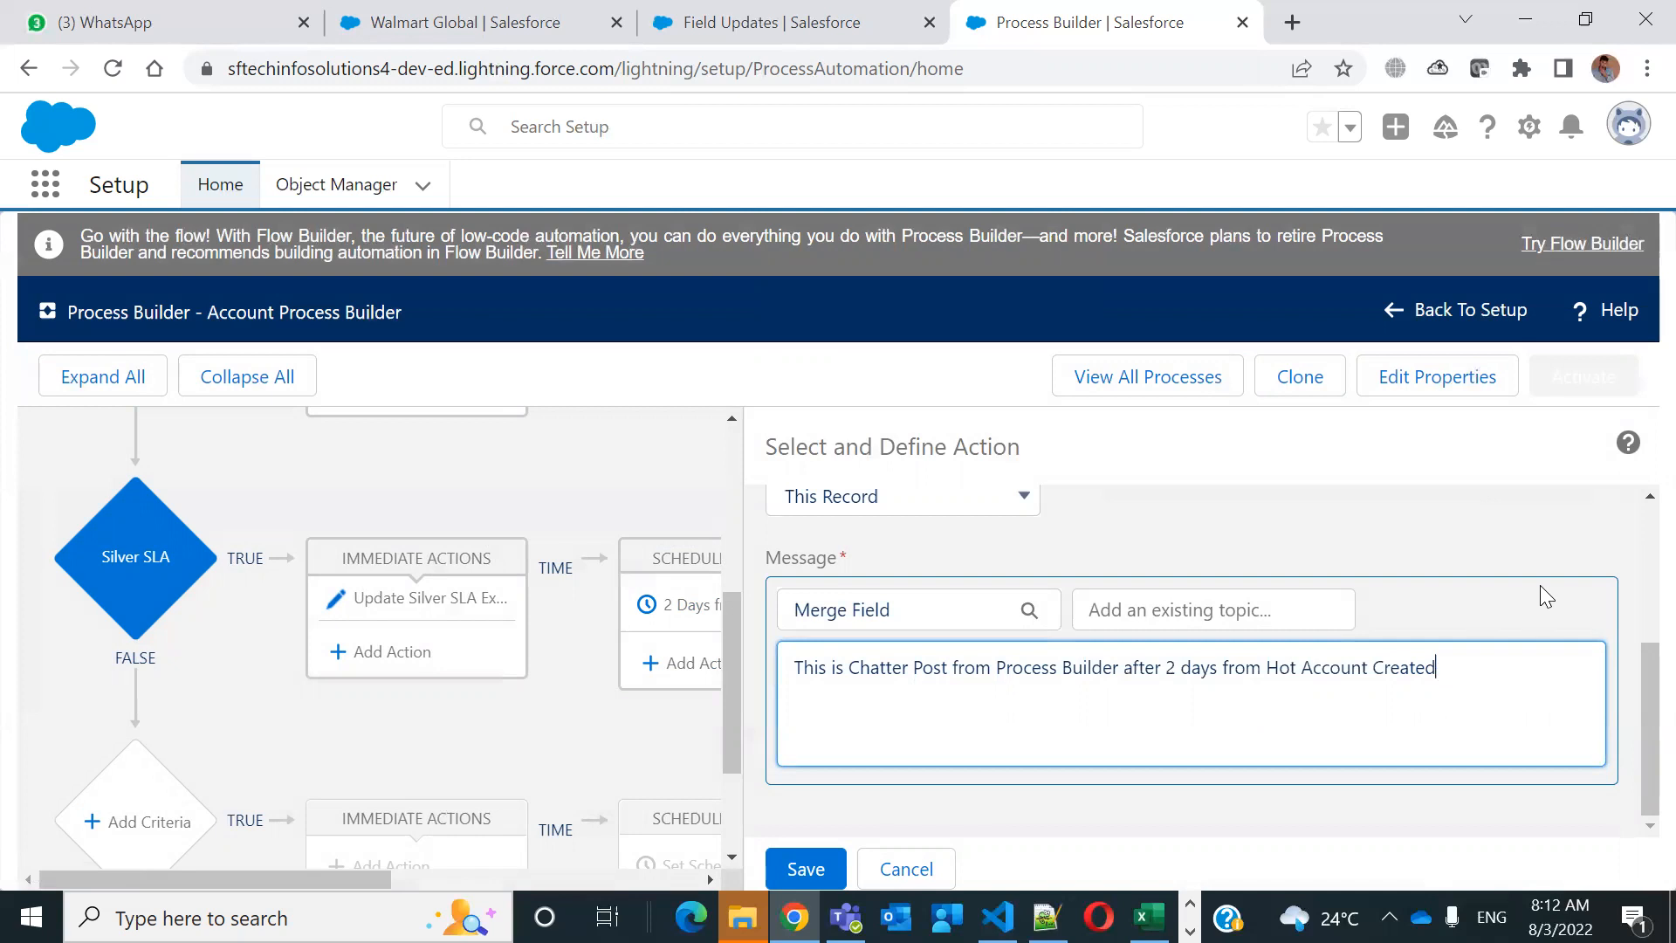
double_click(1330, 667)
left_click(1351, 667)
left_click(1376, 667)
type("{![Account].Name}")
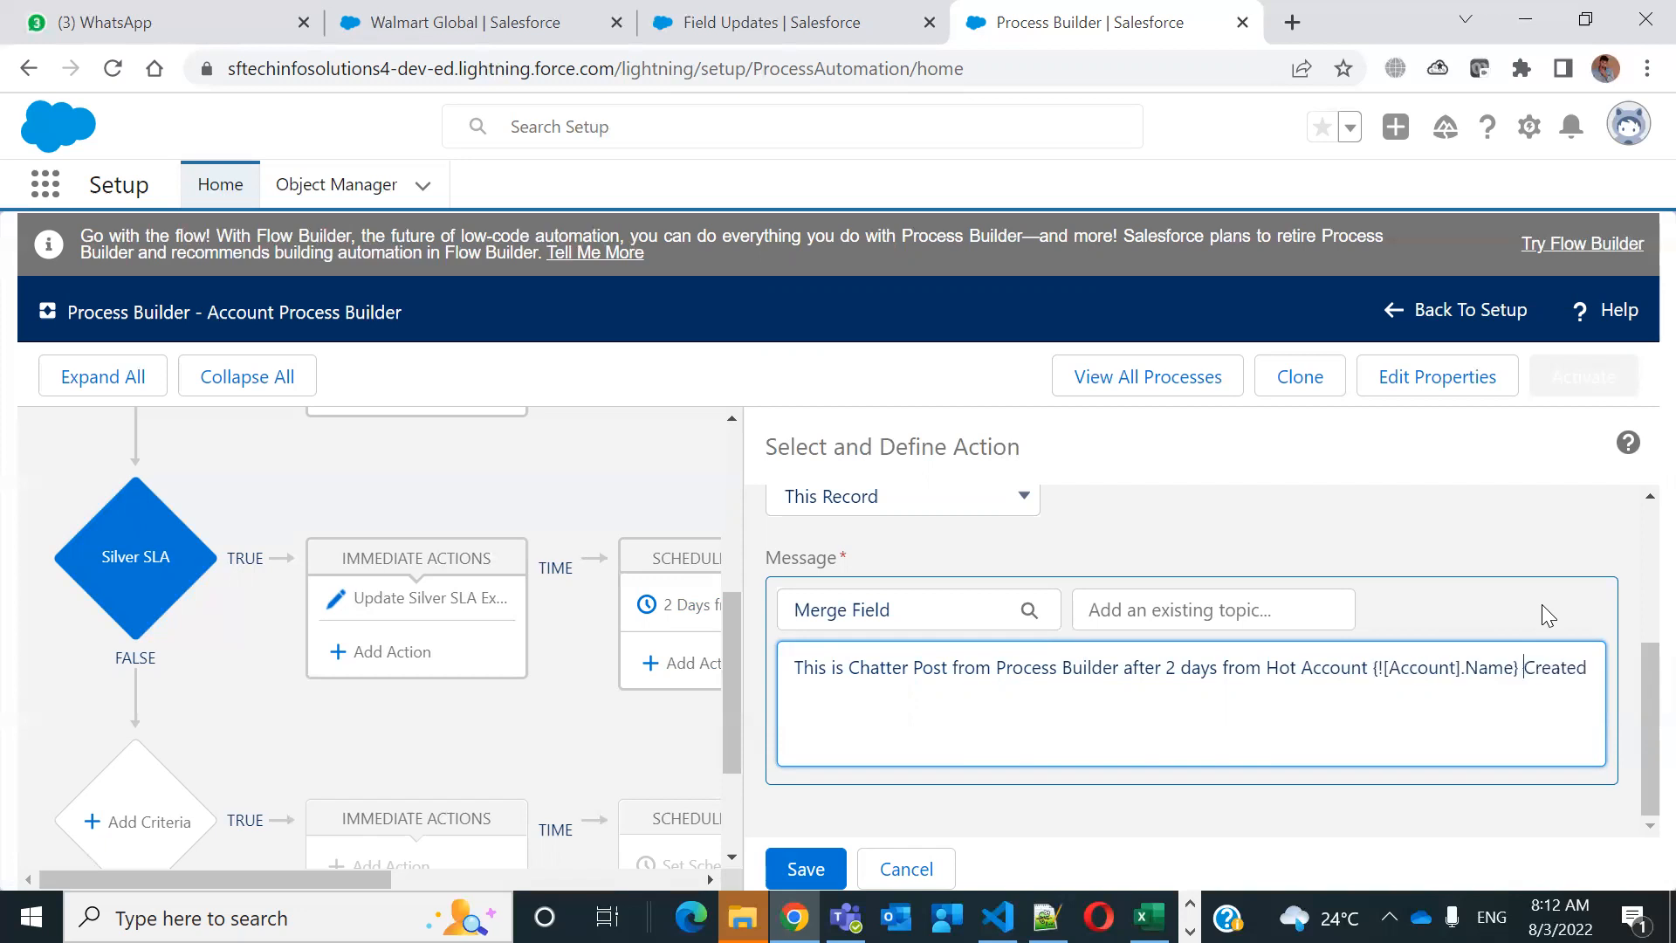
key("Left")
key("shift+Left")
key("shift+Left")
key("shift+Left")
key("shift+Left")
key("shift+Left")
key("shift+Left")
key("shift+Left")
key("shift+Left")
key("shift+Left")
key("shift+Left")
key("shift+Left")
key("shift+Left")
key("shift+Left")
key("shift+Left")
key("shift+Left")
key("shift+Left")
key("shift+Left")
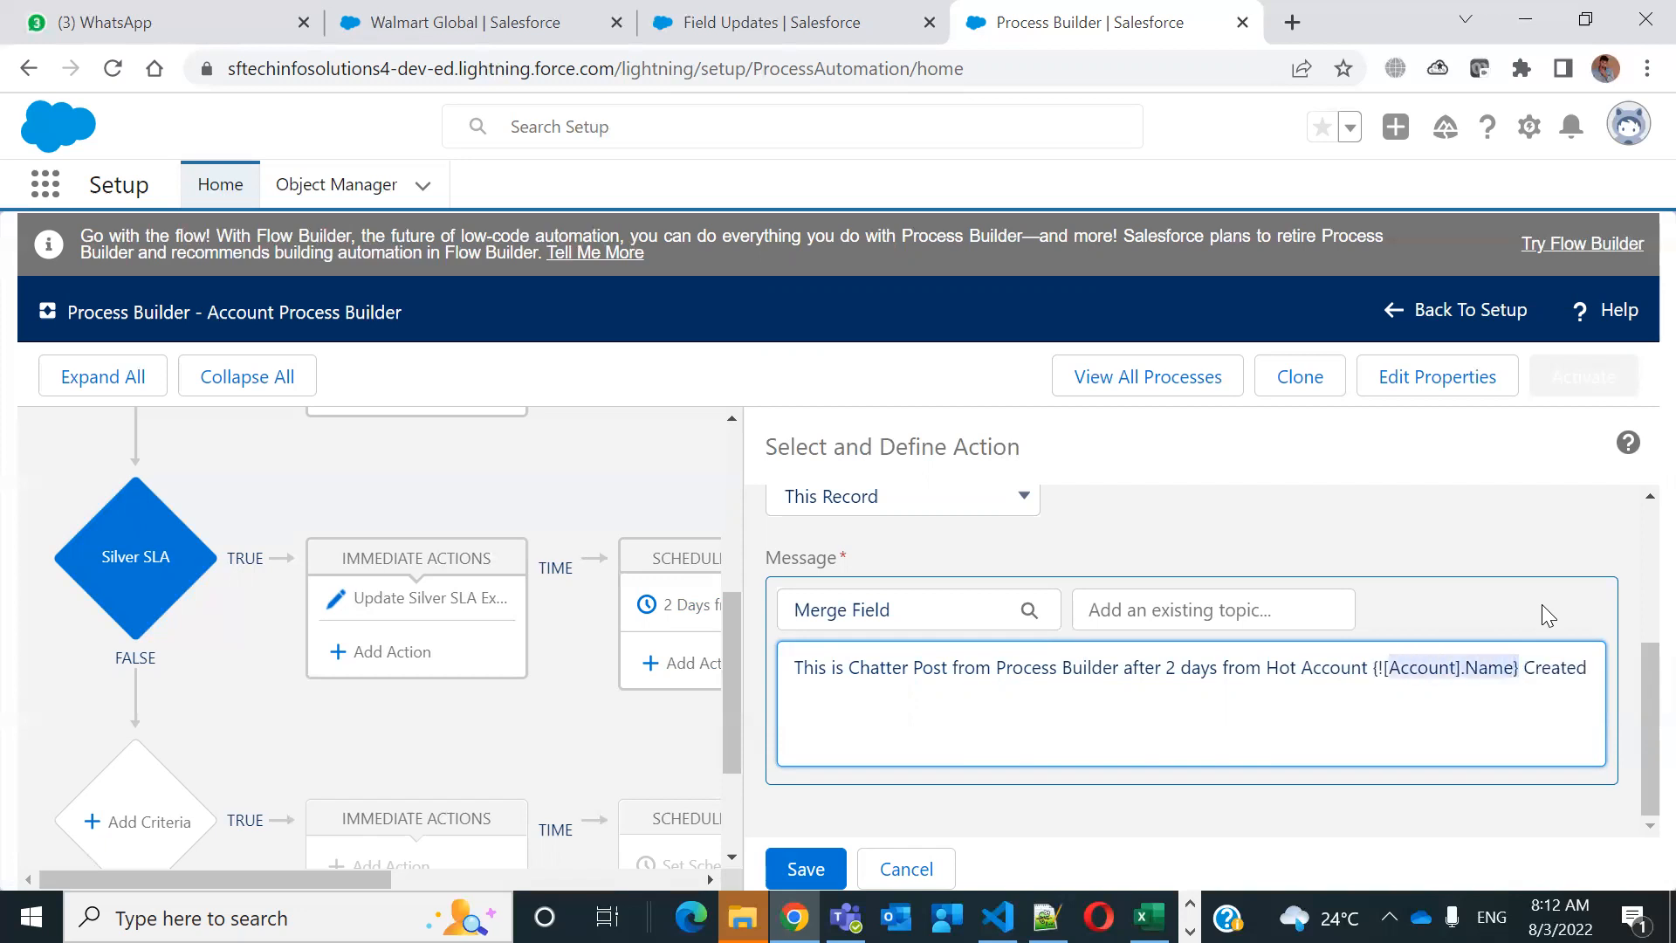
Save the scheduled Chatter post action with its edited message
left_click(1377, 739)
left_click(1180, 608)
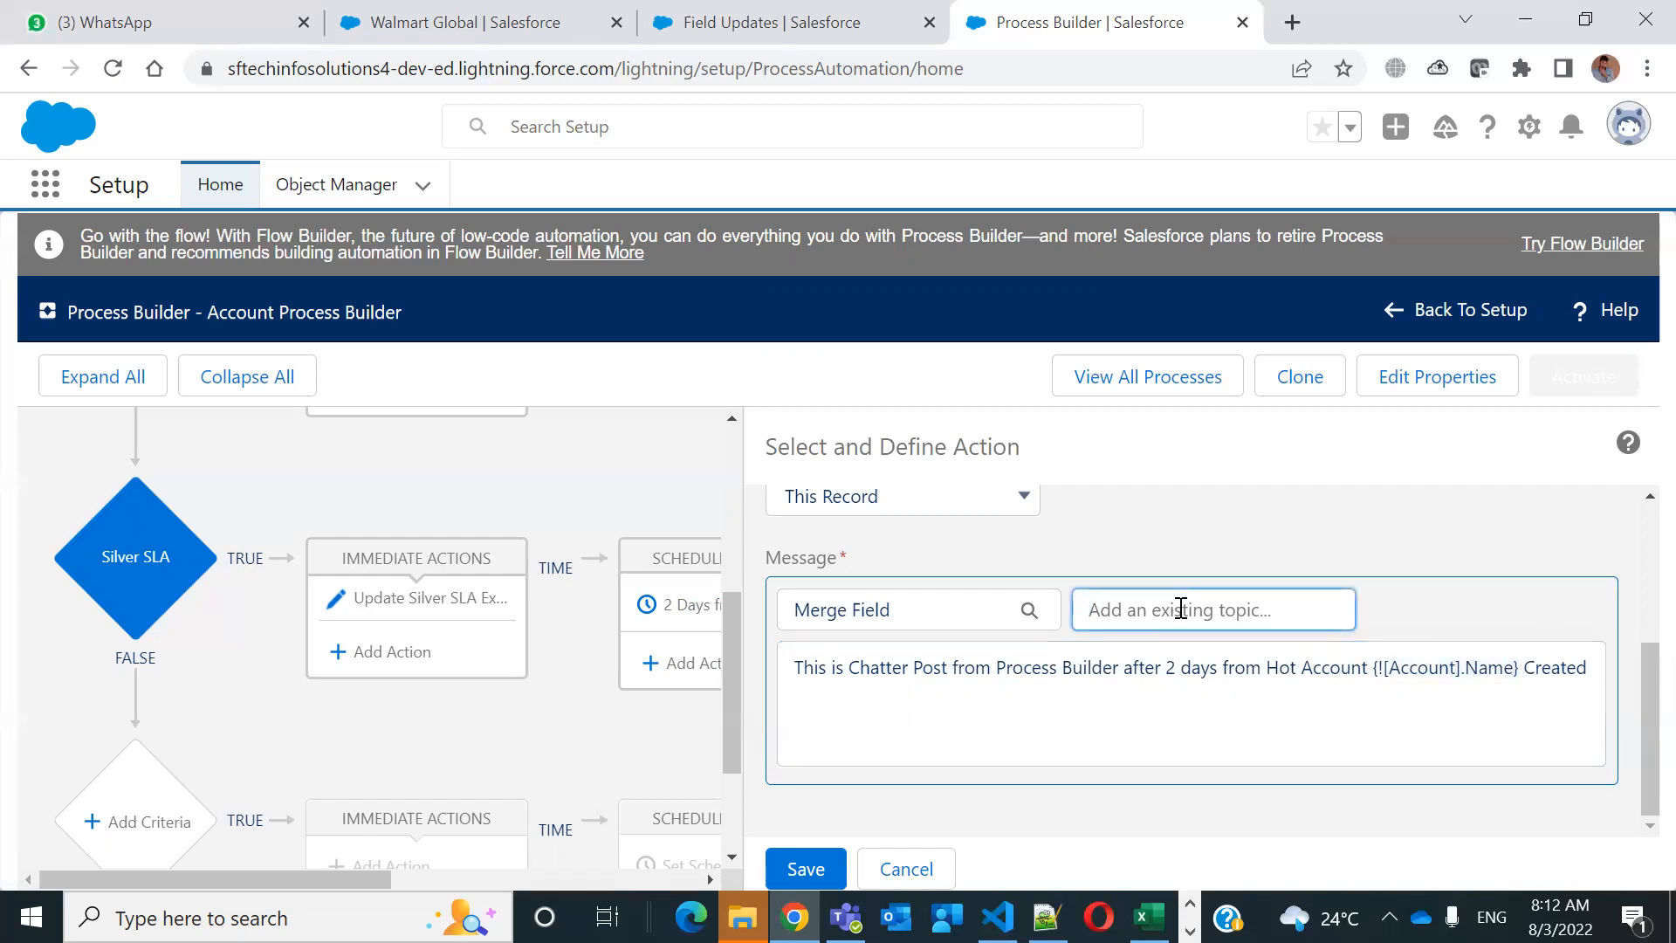
left_click(959, 609)
left_click(1062, 690)
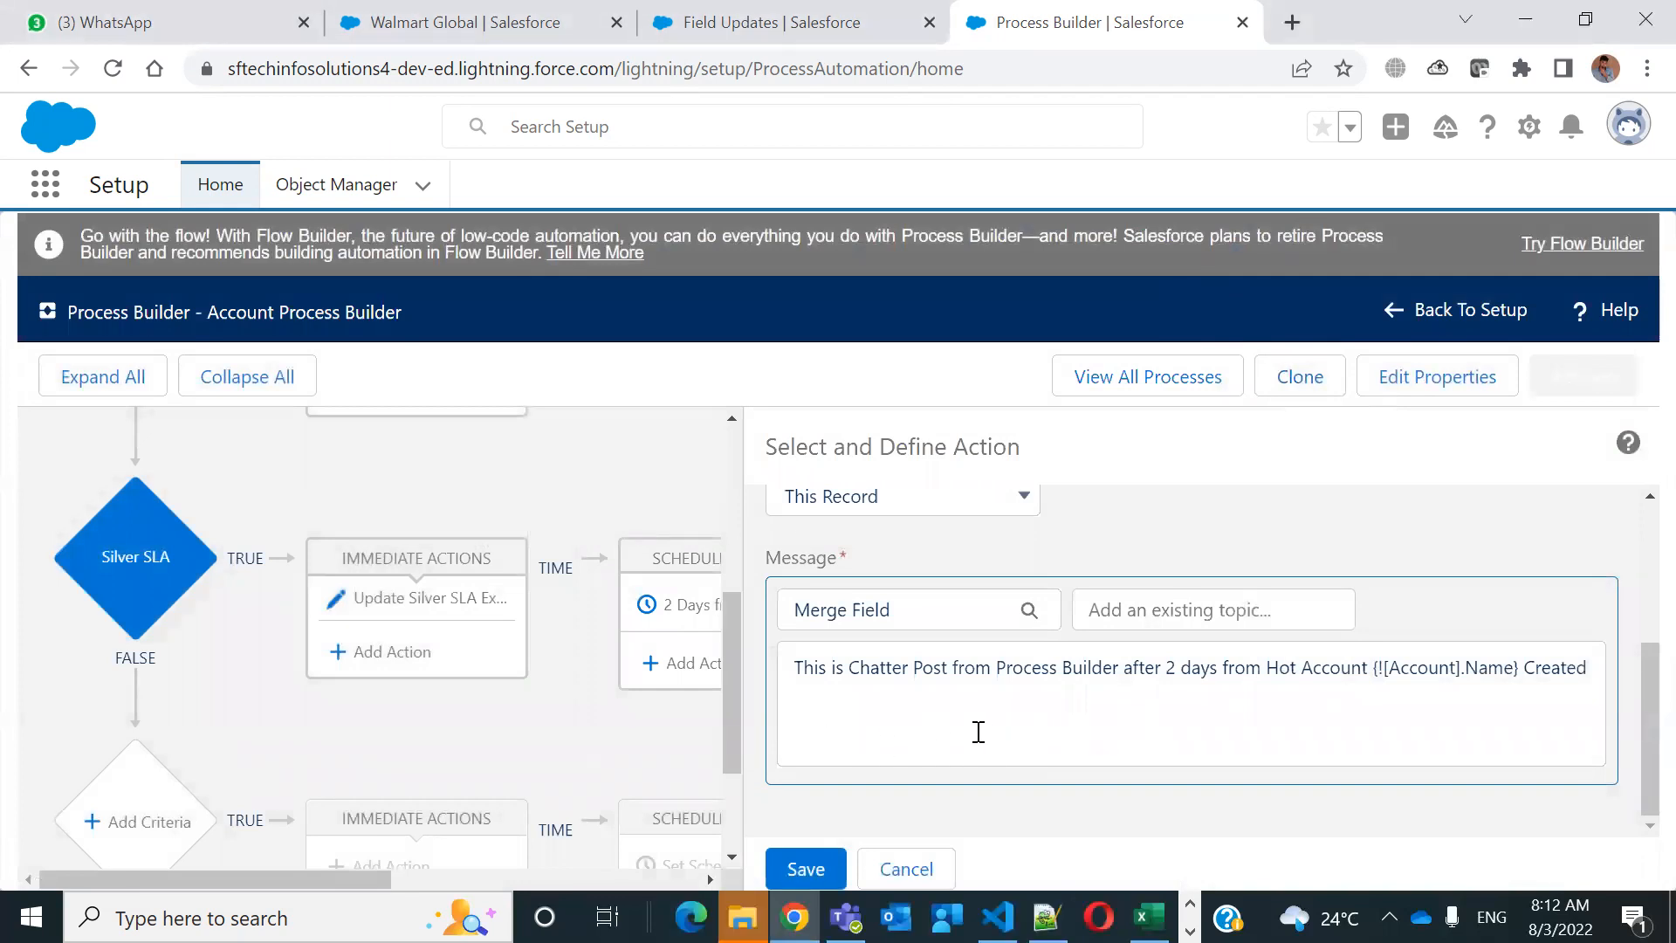
left_click(806, 869)
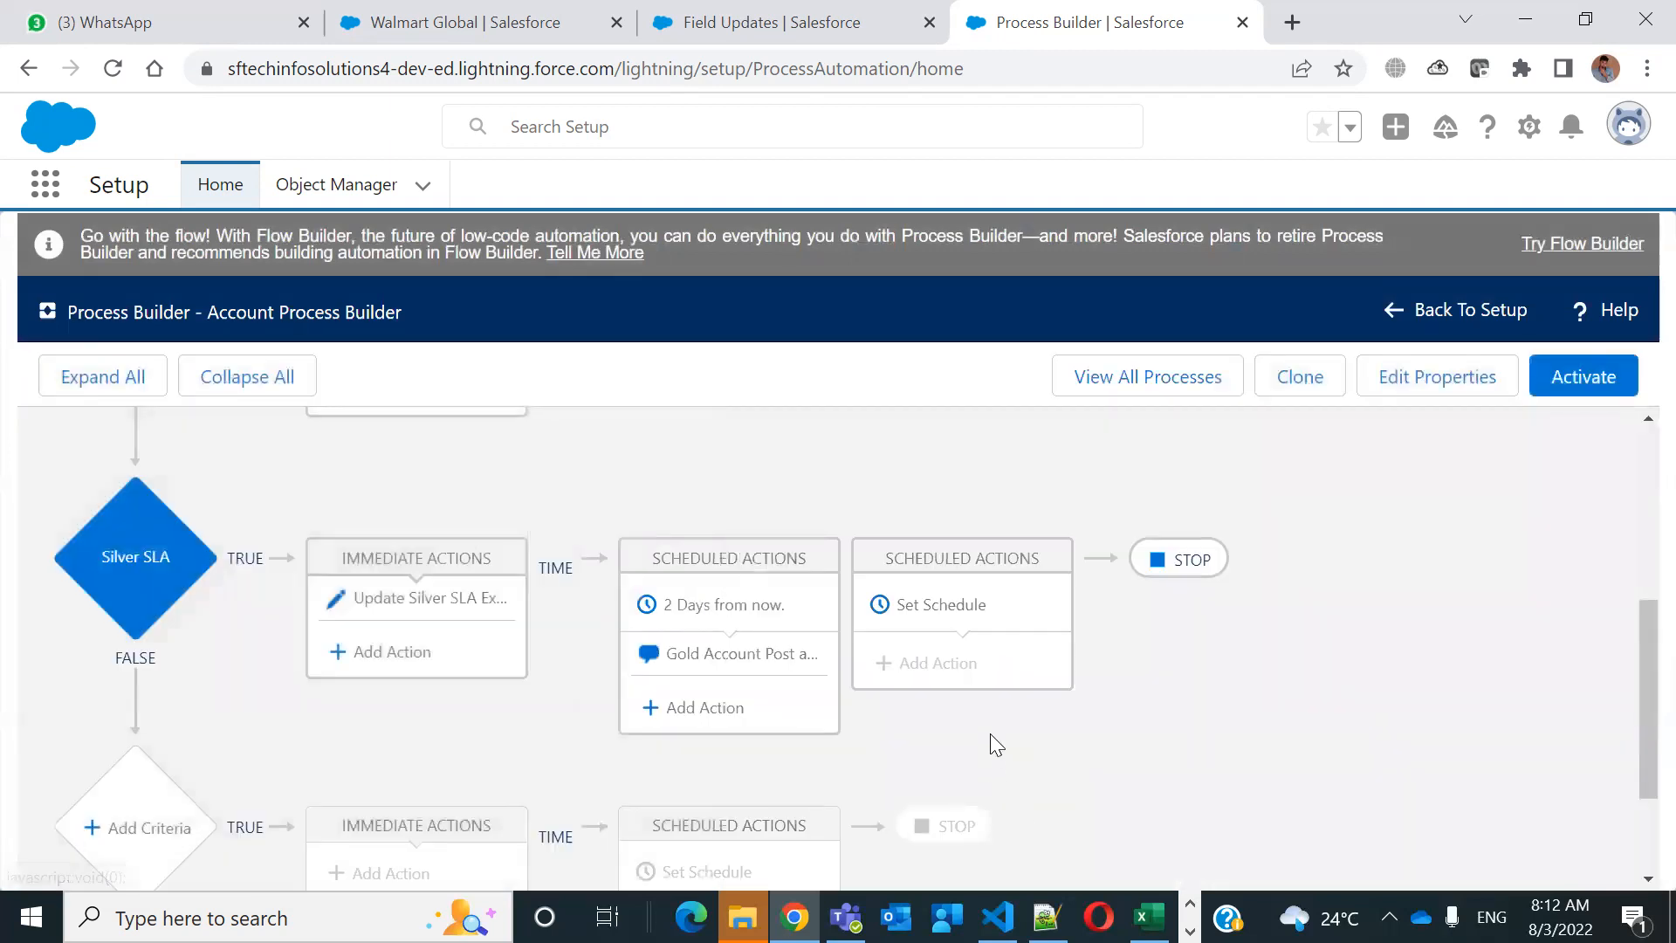
Review the Account start condition, the Gold SLA criteria and its SLA expiration date update, leaving them without changes
left_click(135, 543)
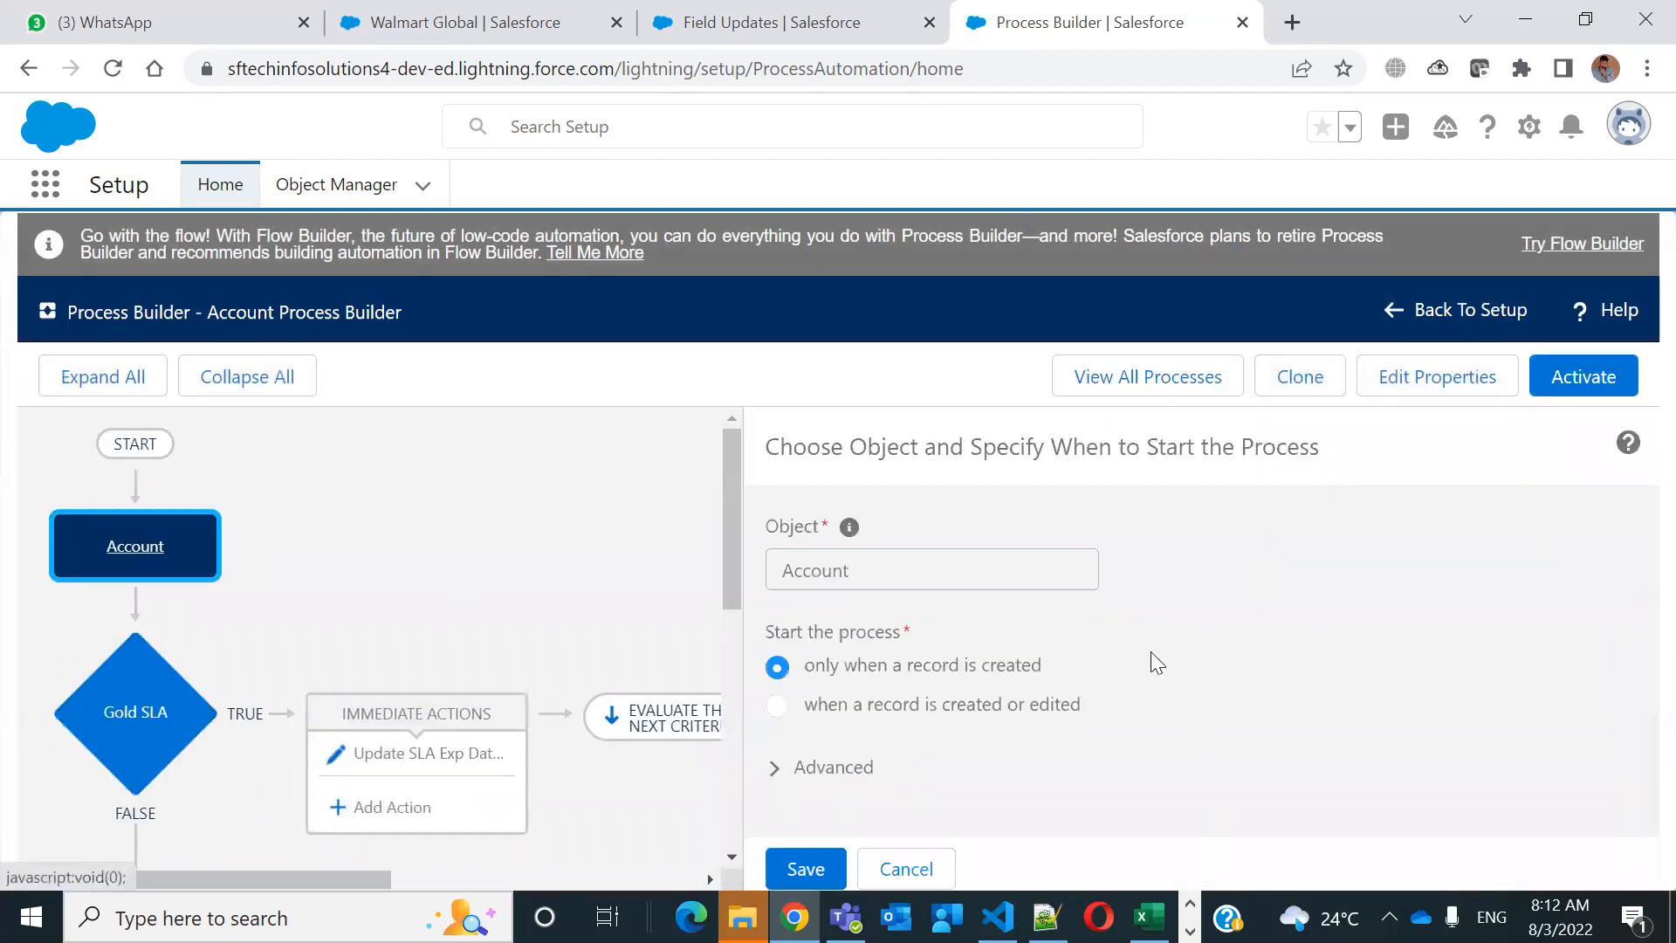
left_click(152, 700)
scroll(1038, 672, "down", 5)
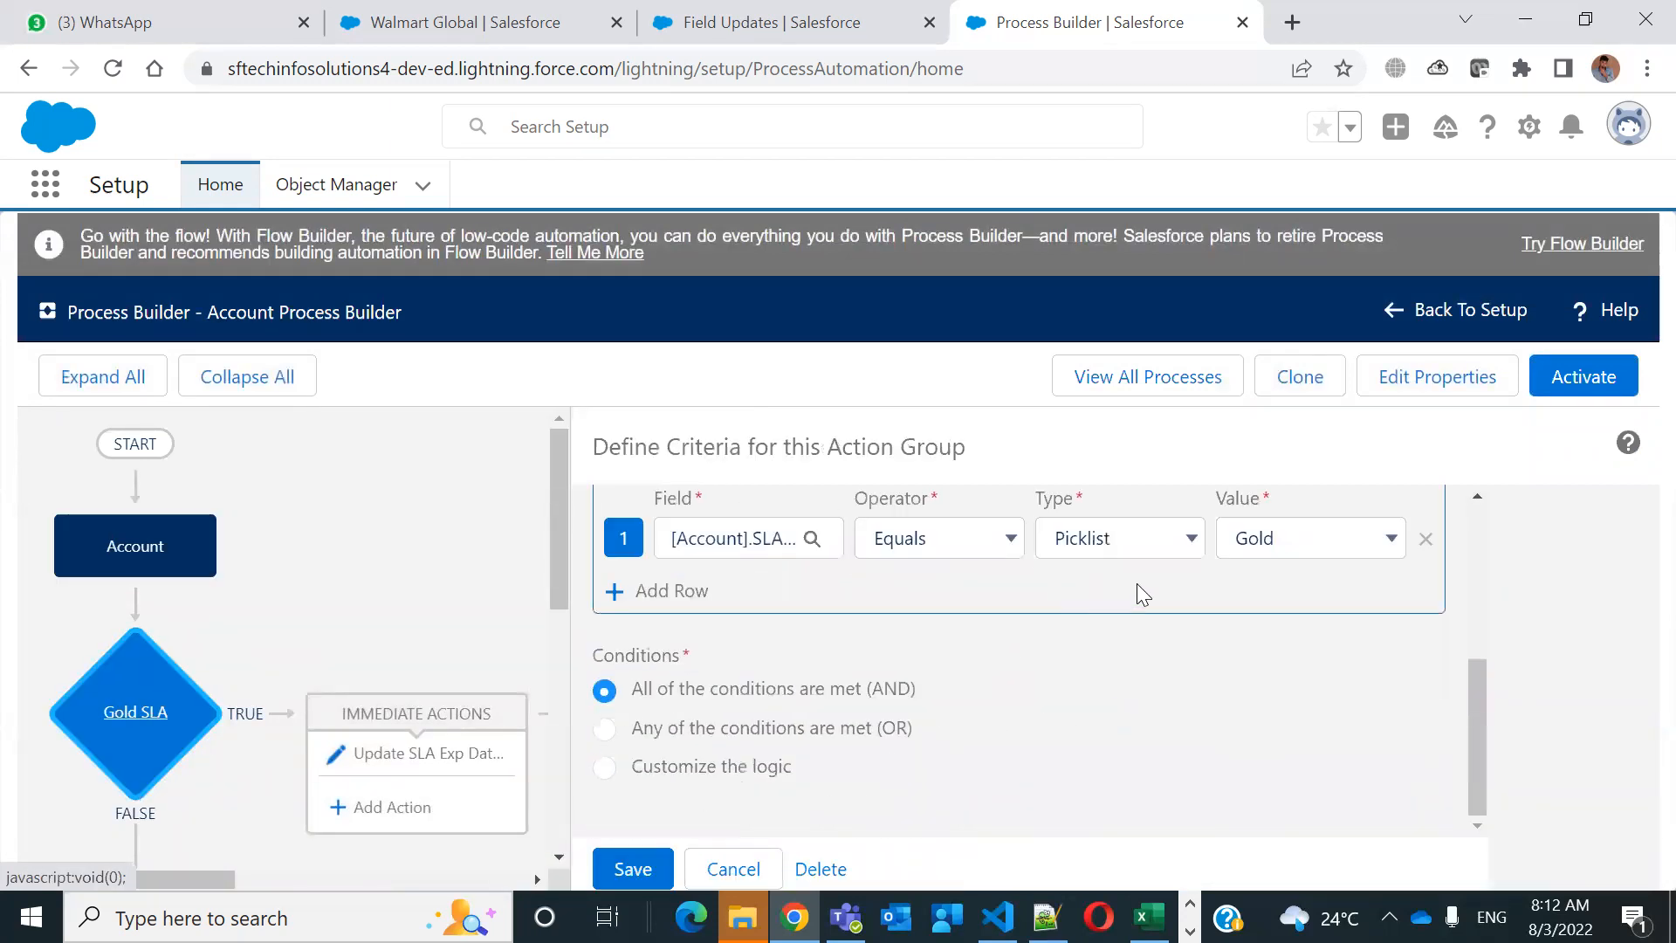
left_click(373, 758)
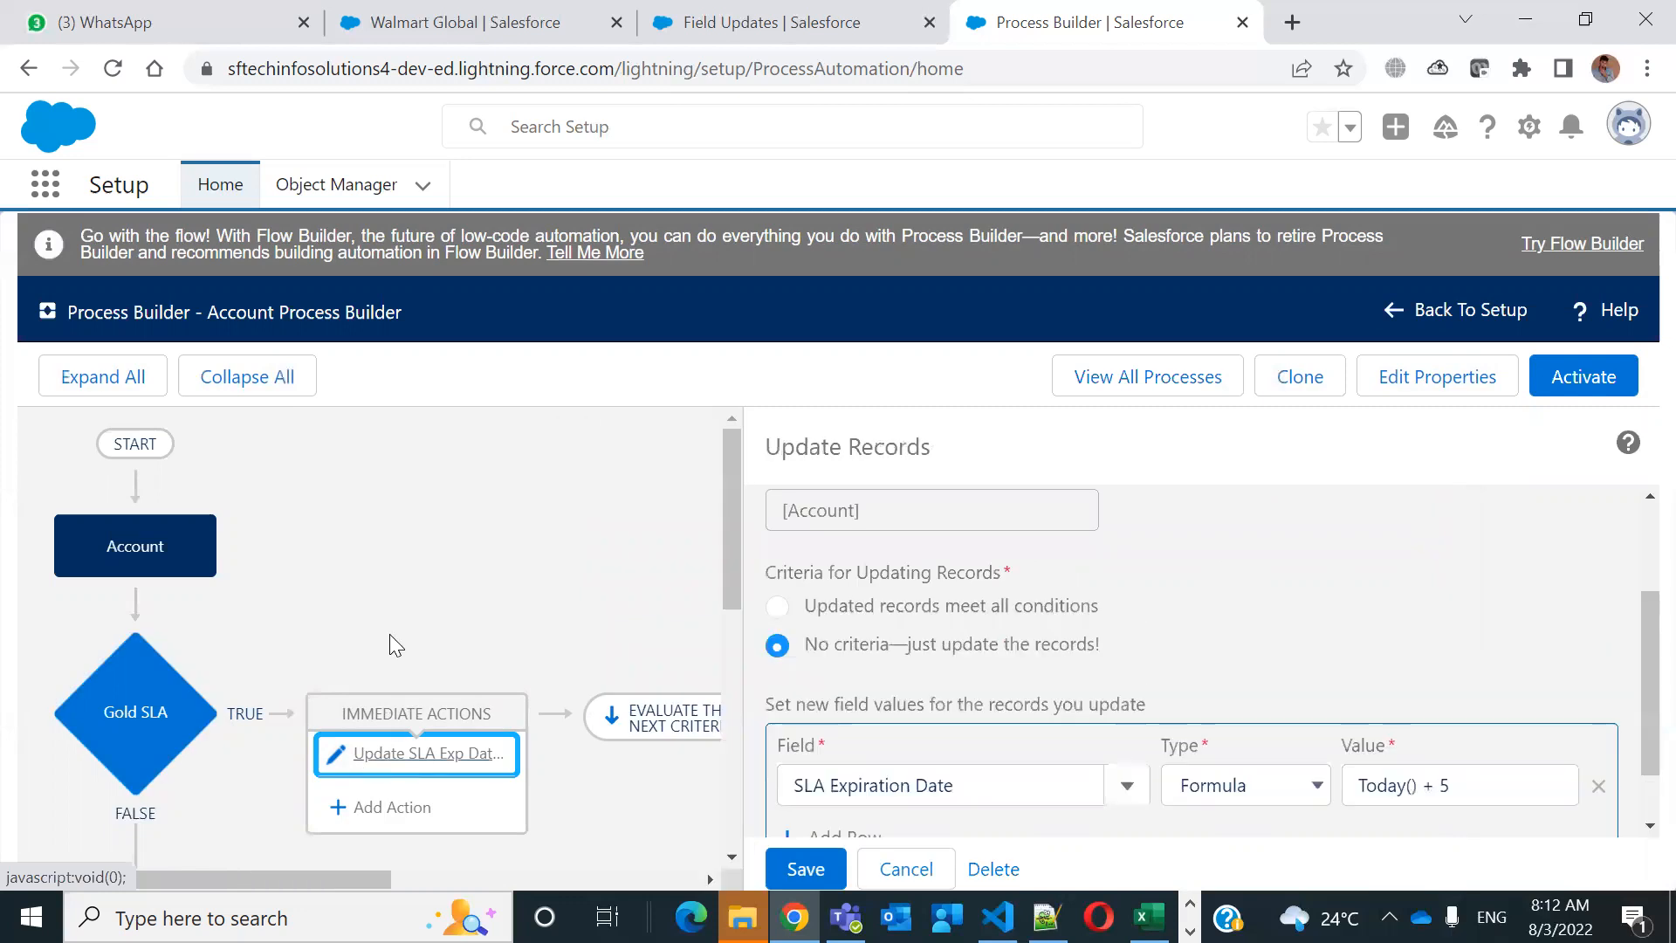
scroll(389, 633, "down", 5)
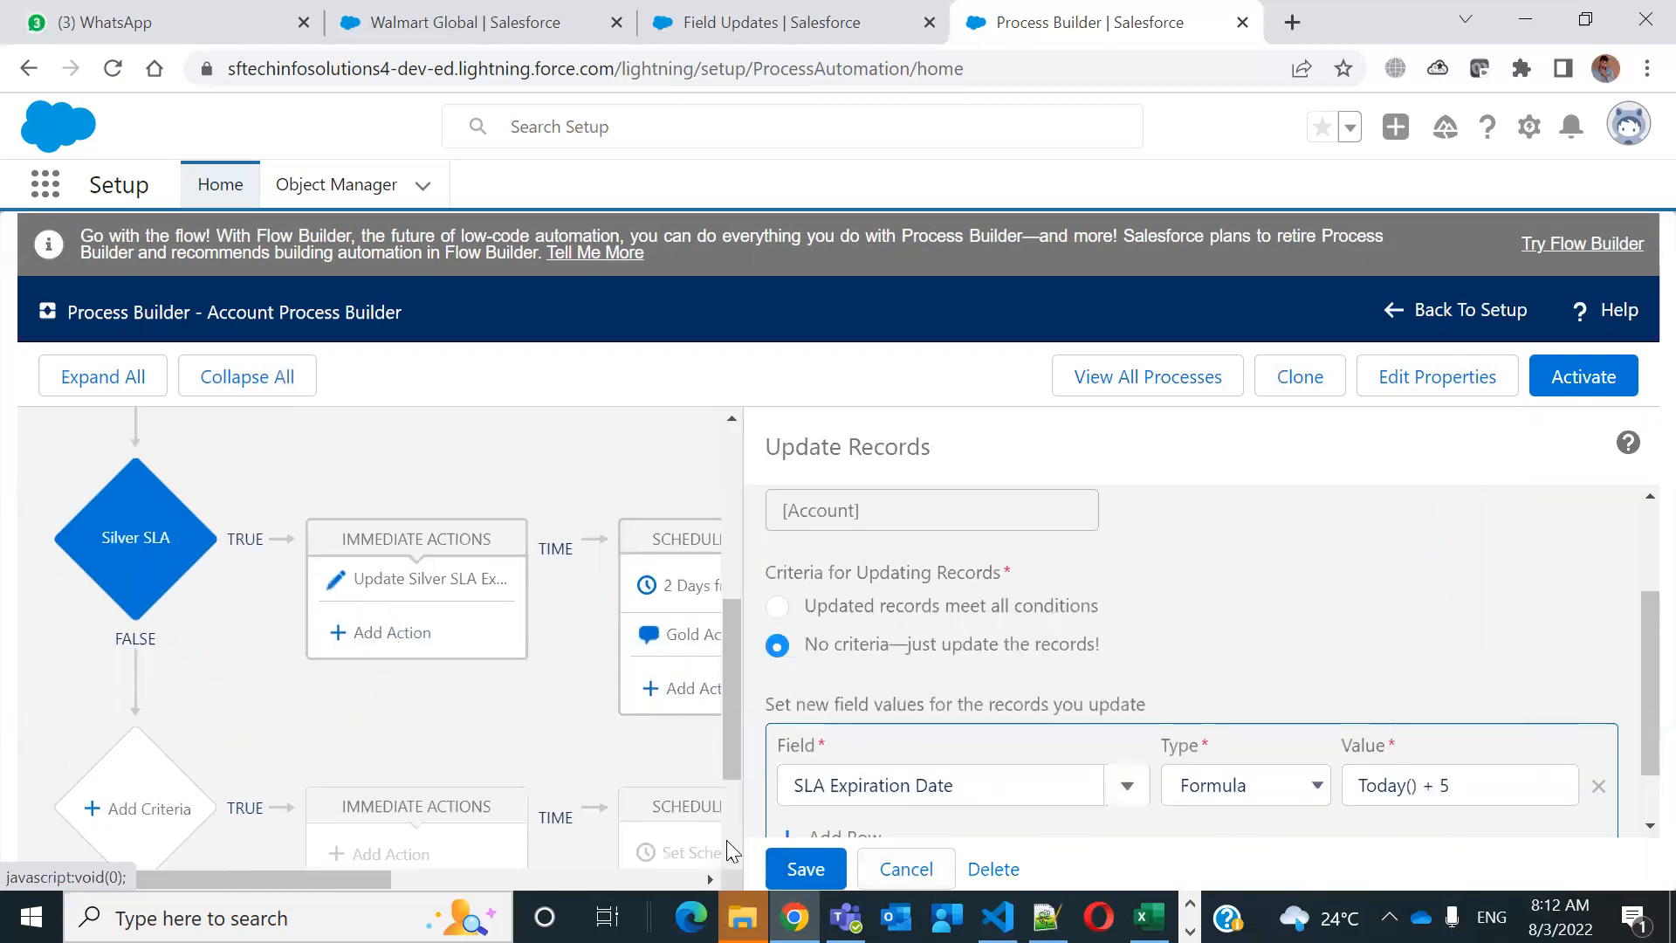
left_click(906, 868)
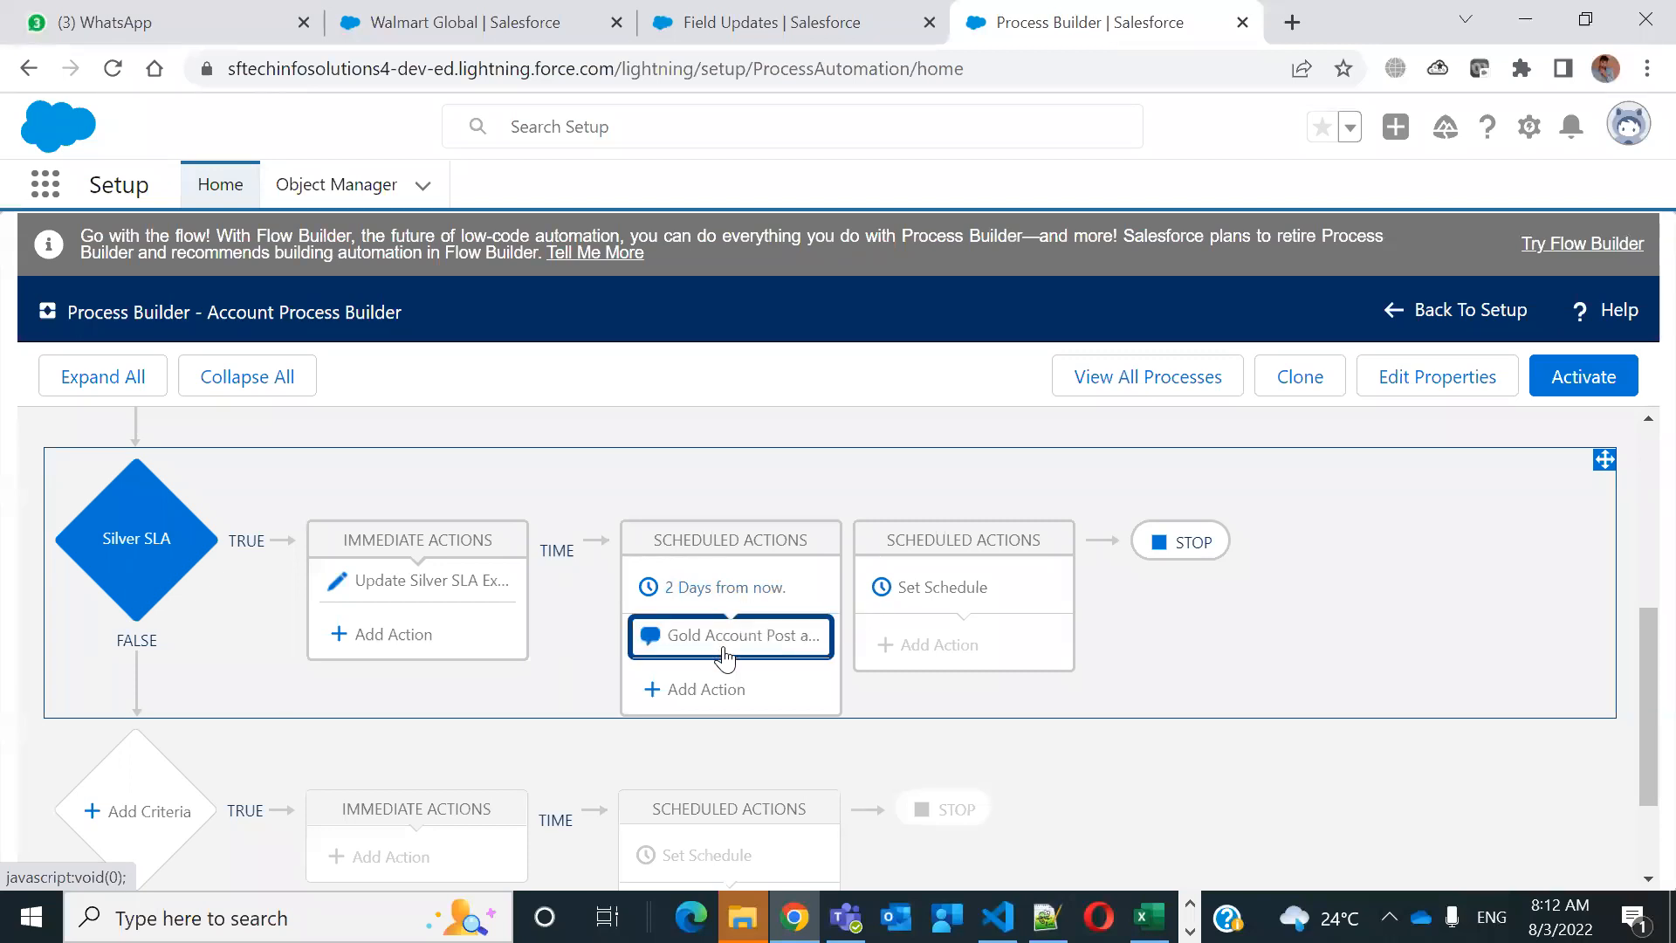
Activate this version of the Account Process Builder process and confirm the activation
left_click(1583, 384)
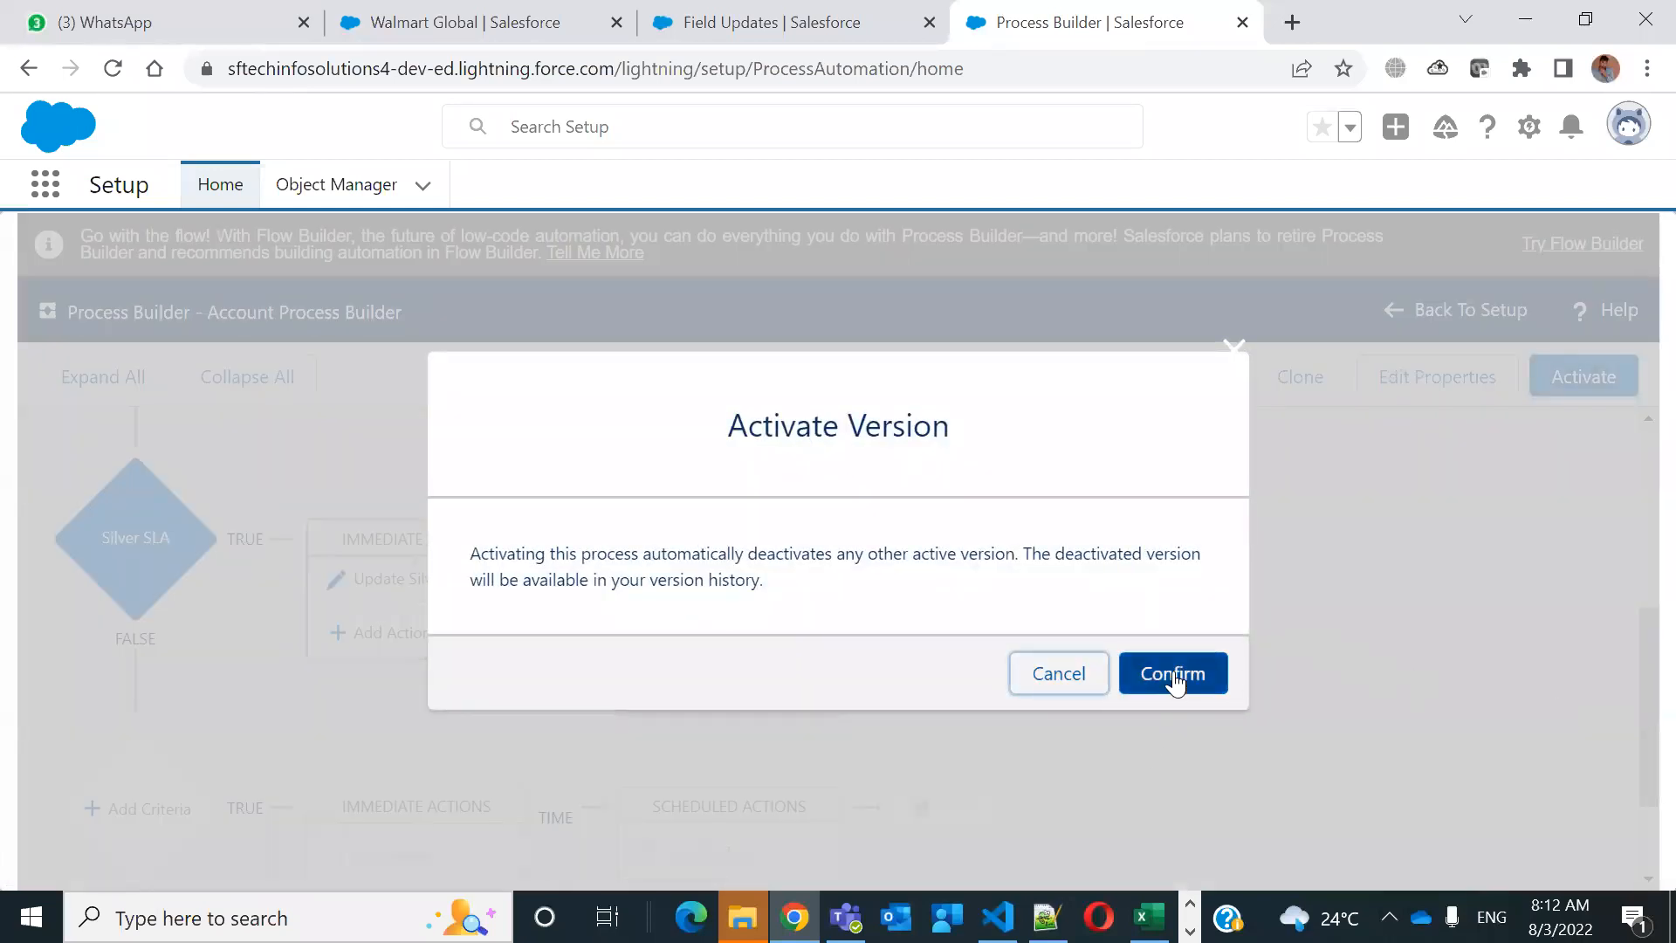
left_click(1170, 675)
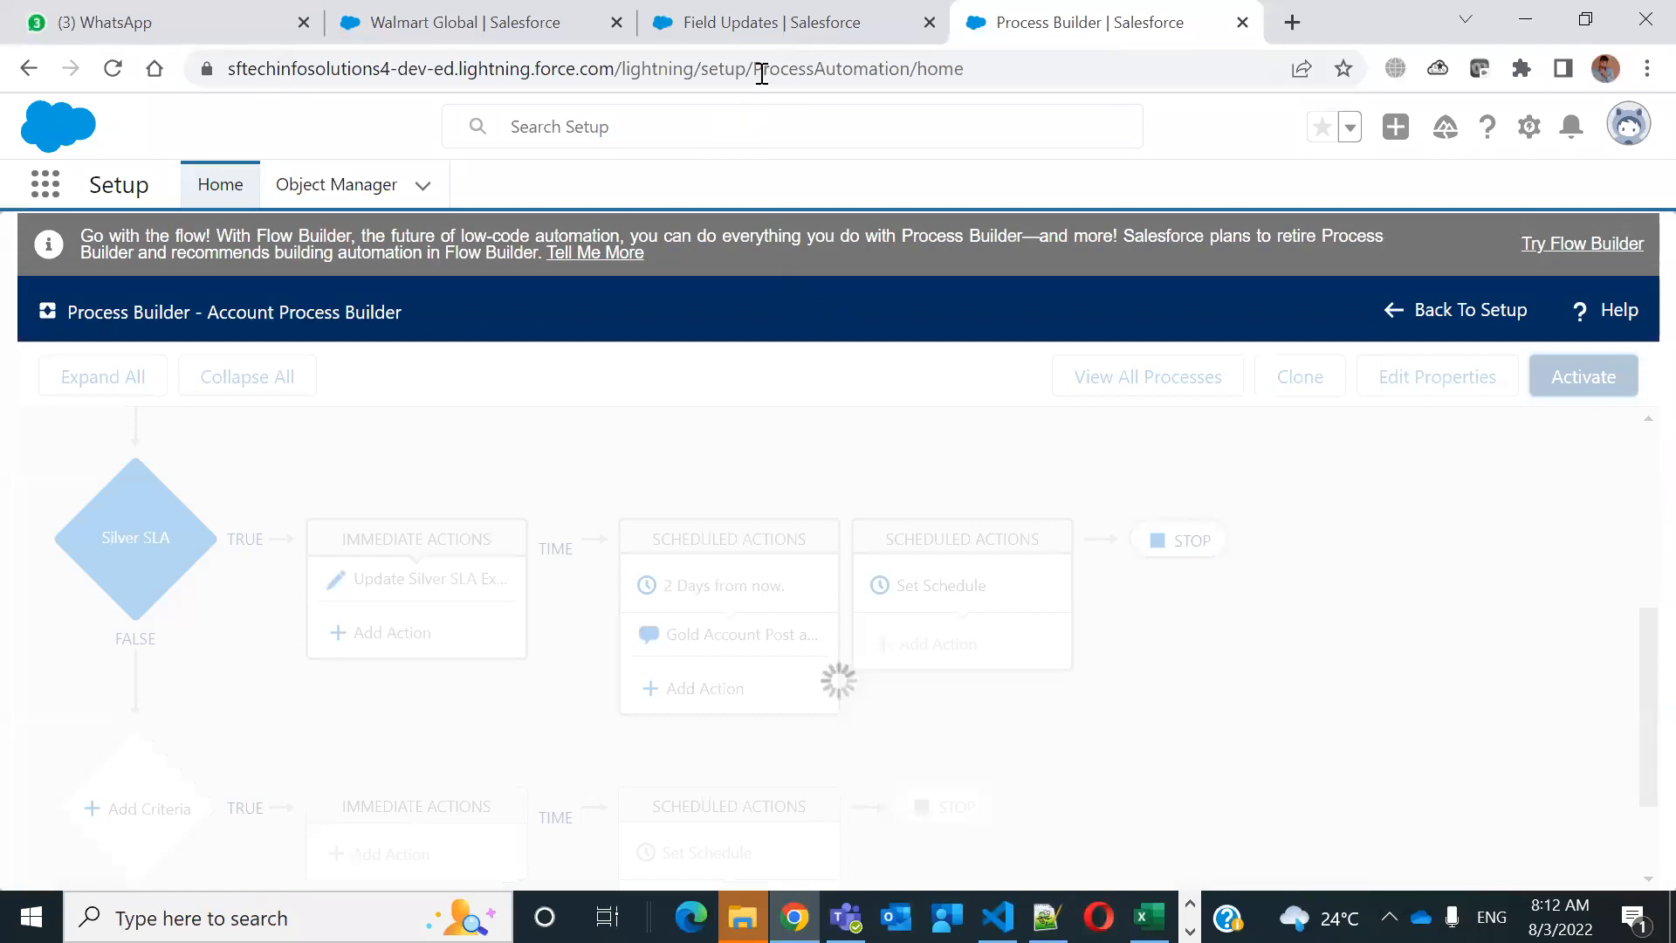
Open the workflow rule Hot Account Annual Revenue is 5M from the Update Description field update and review its workflow actions
left_click(768, 44)
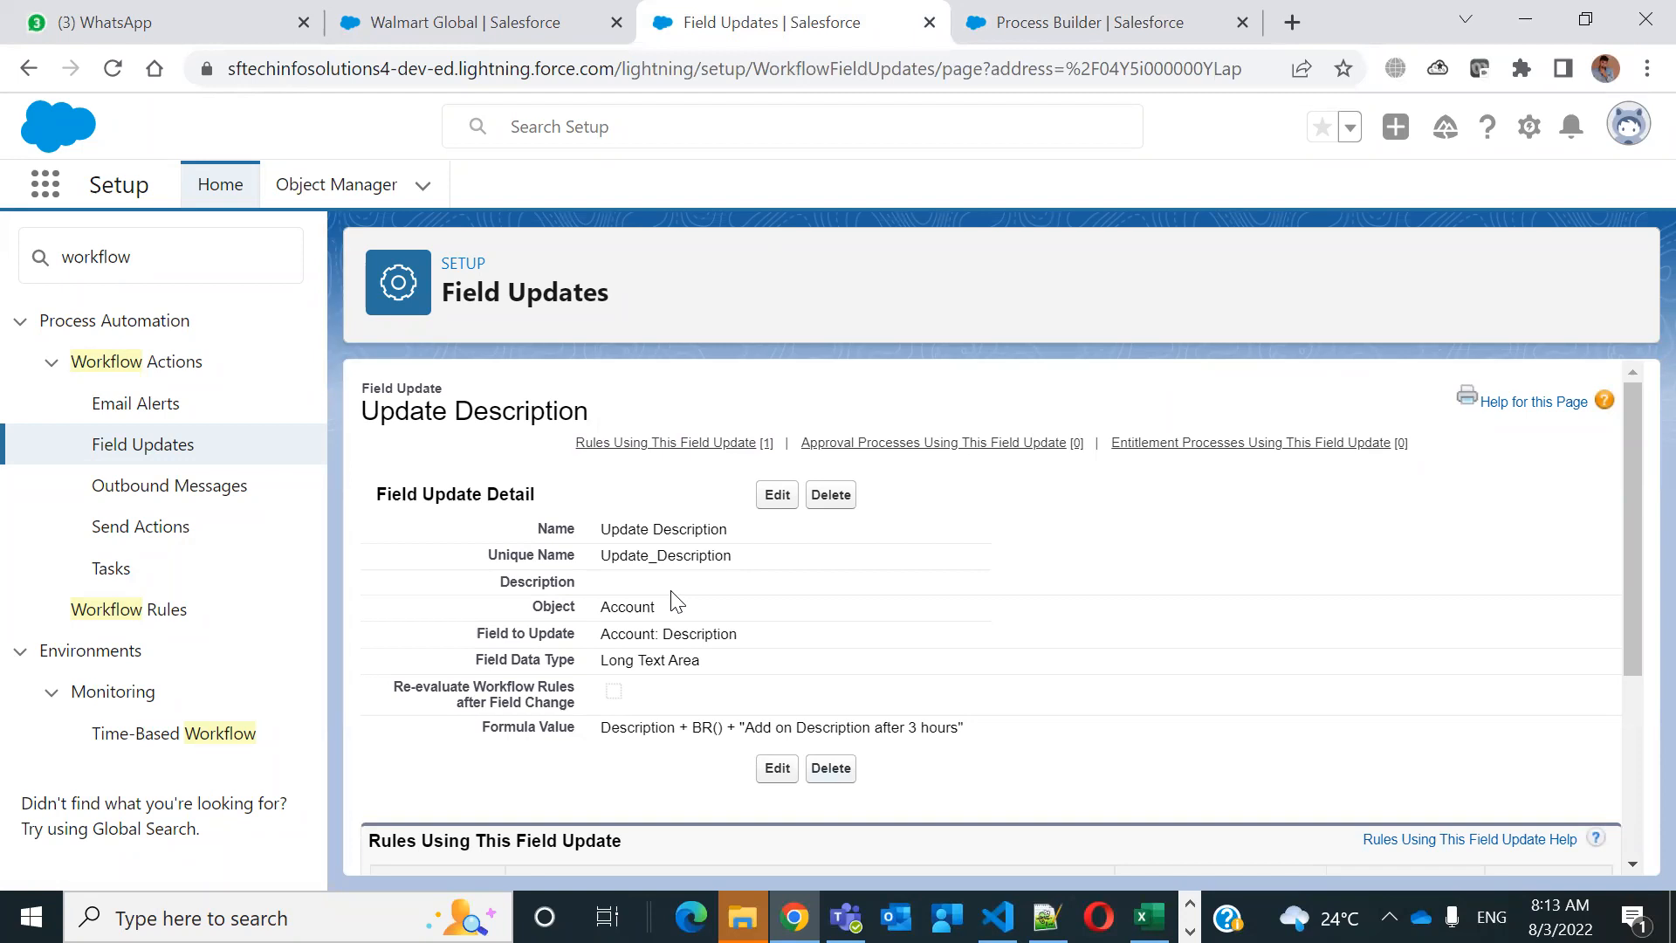
scroll(693, 685, "down", 3)
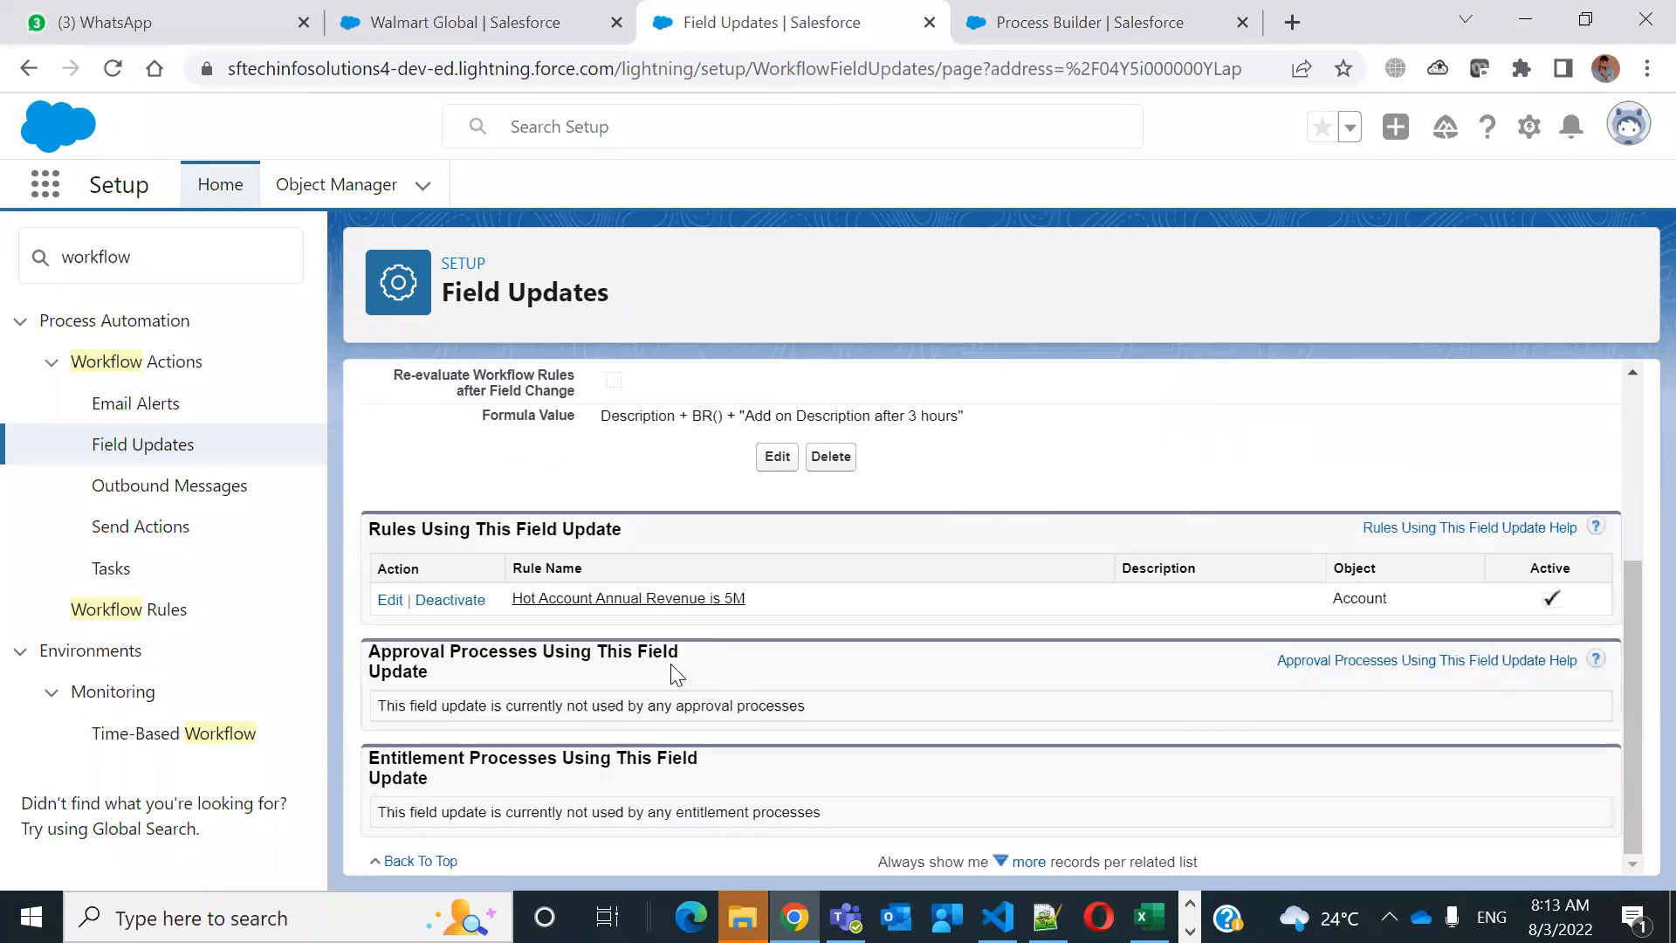
left_click(651, 599)
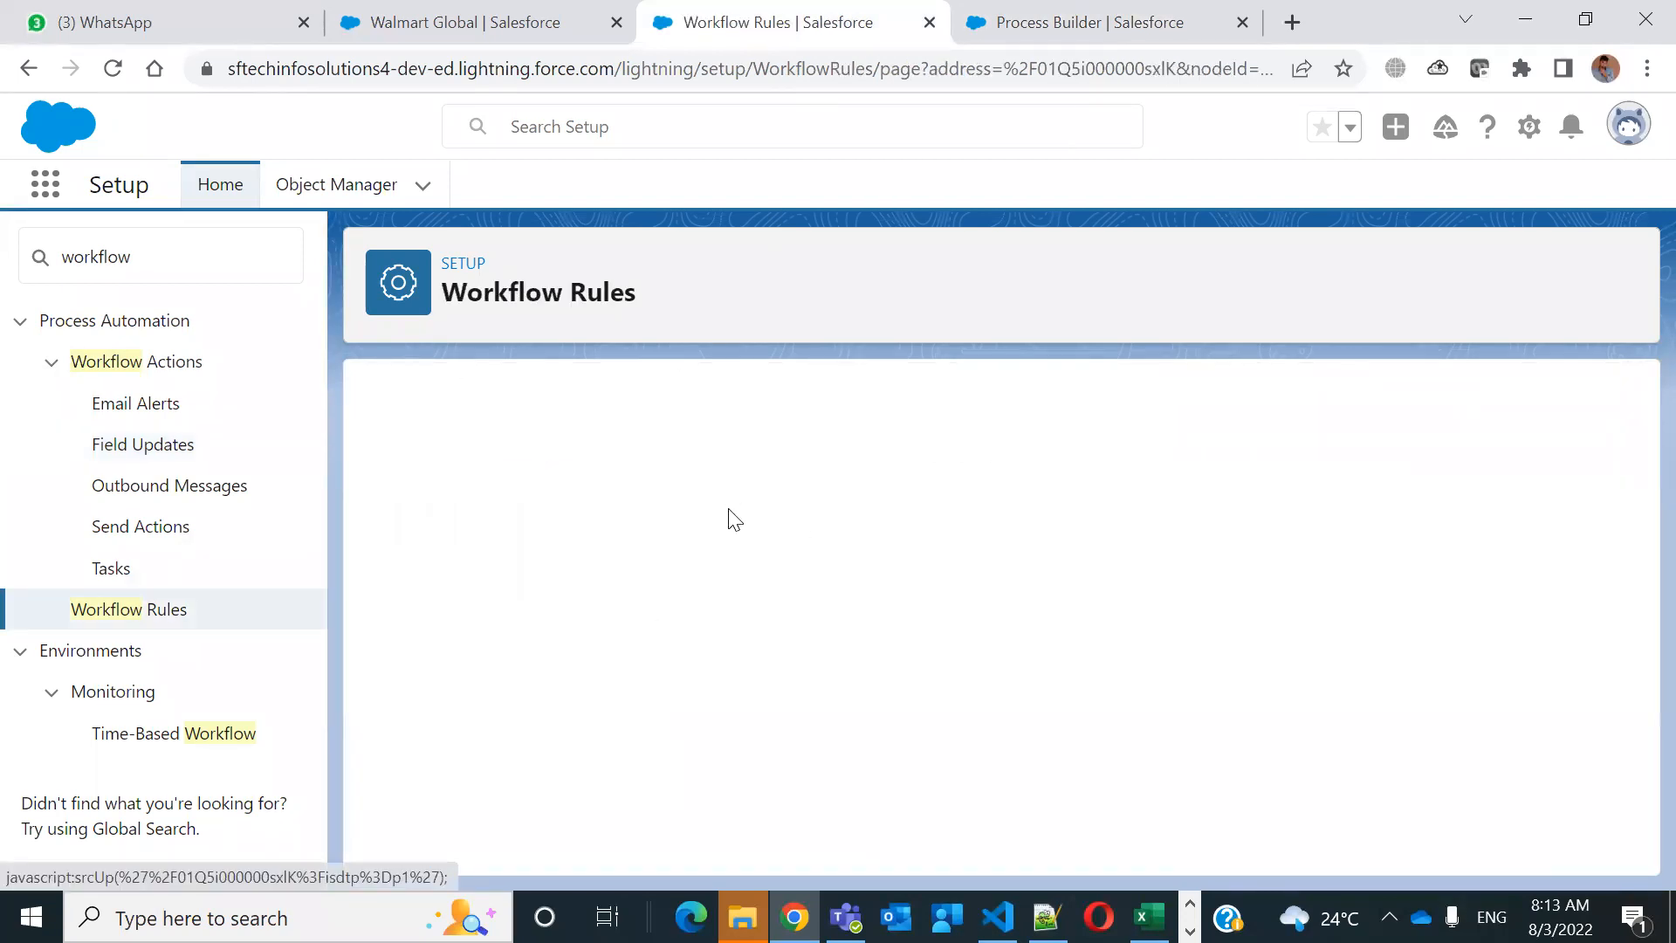
scroll(812, 666, "down", 5)
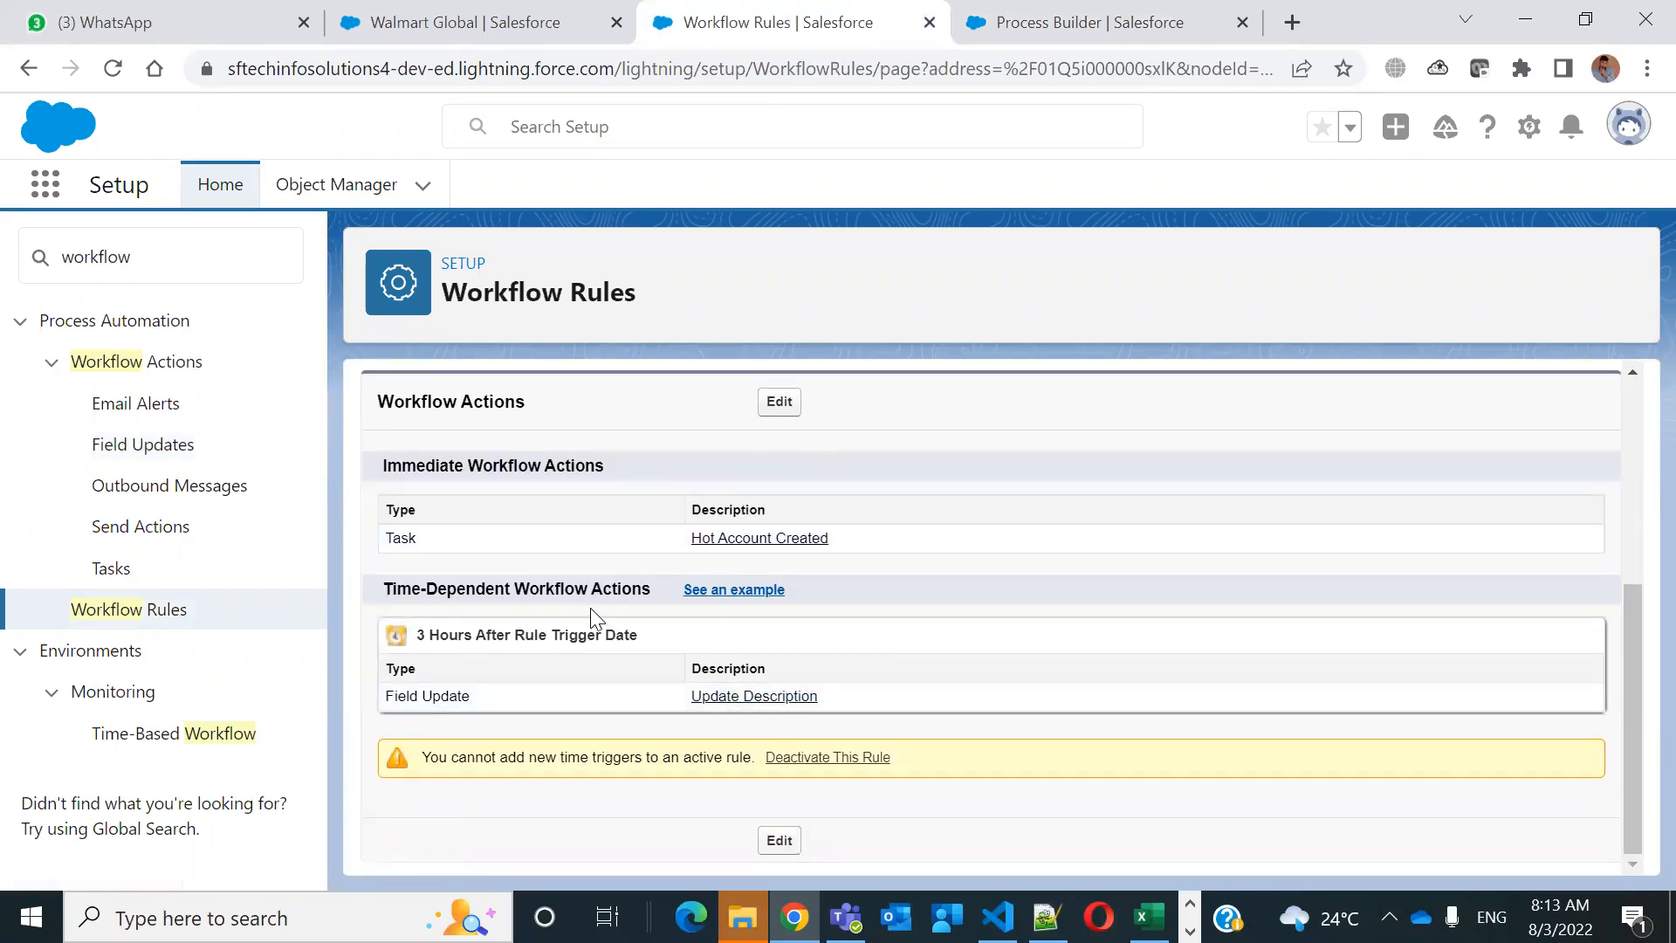
scroll(708, 625, "up", 4)
scroll(709, 627, "down", 4)
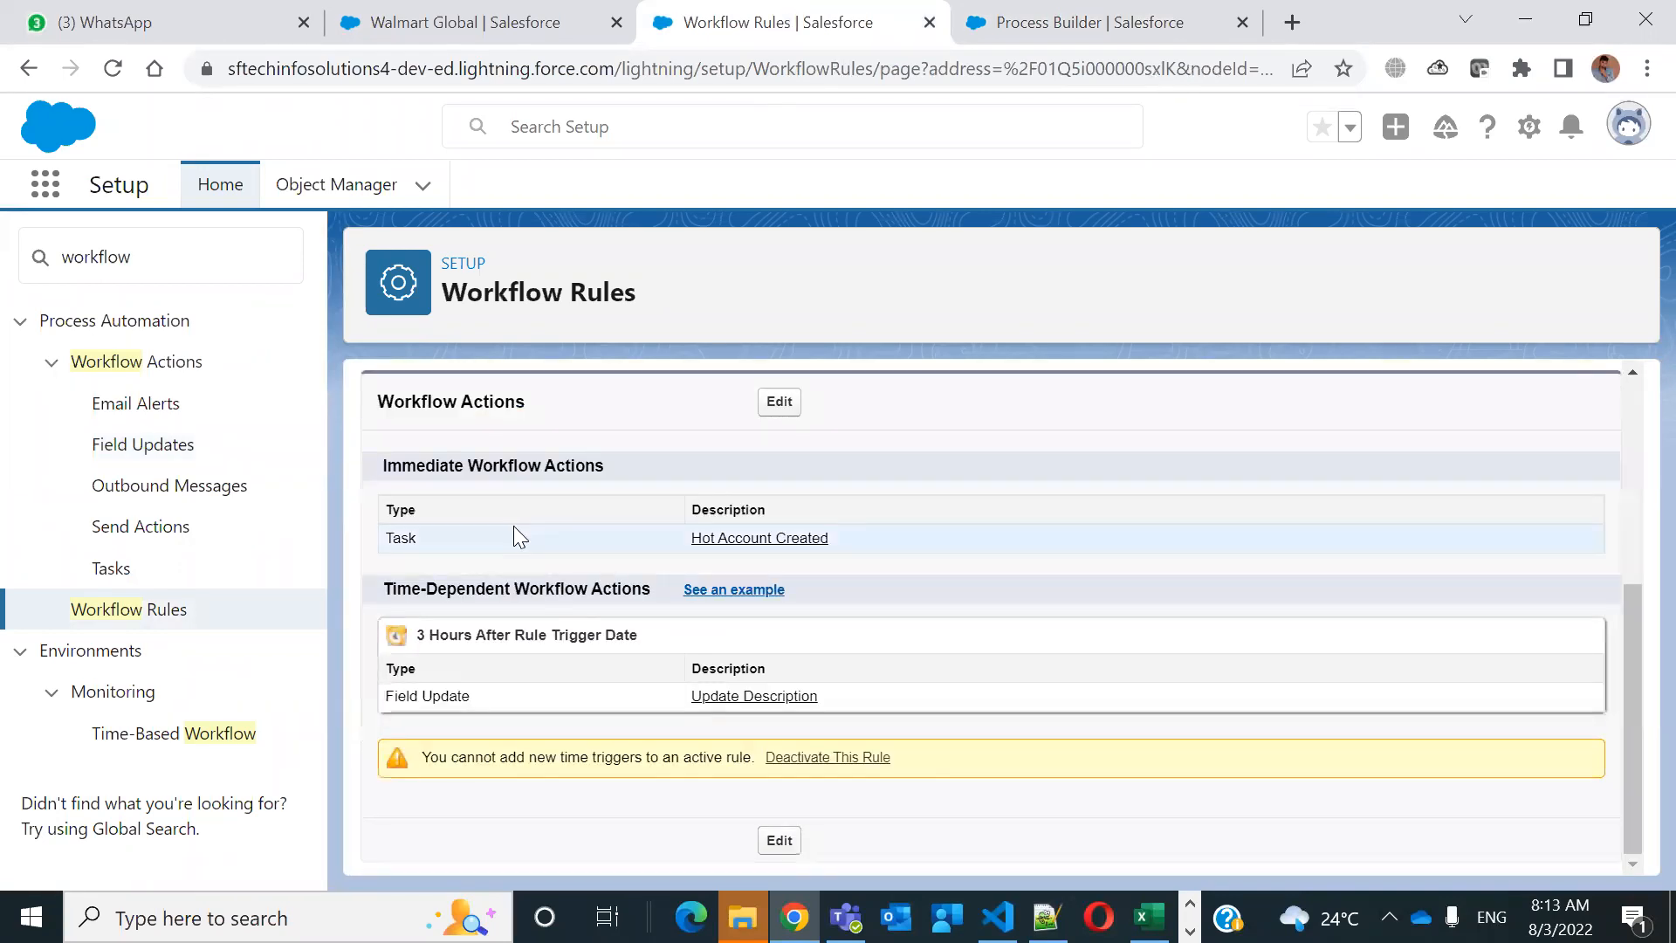
Add a new email alert to the rule's immediate workflow actions, described as "On Hot account Created" with unique name On_Hot_account_Created
left_click(779, 403)
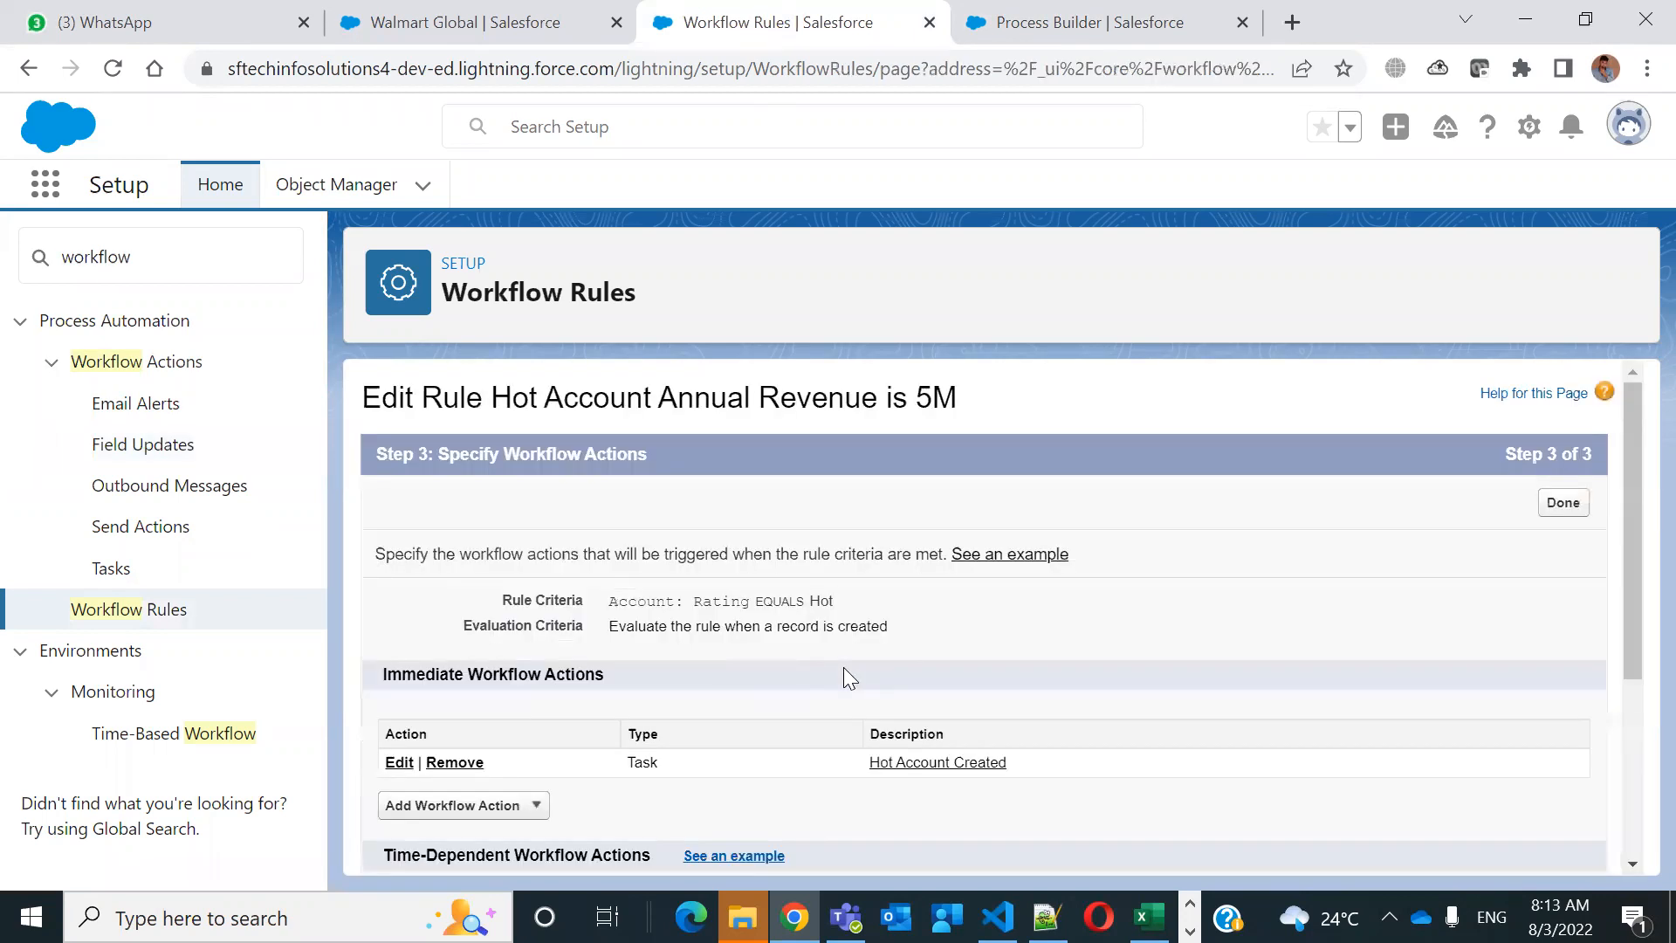
left_click(522, 808)
left_click(468, 859)
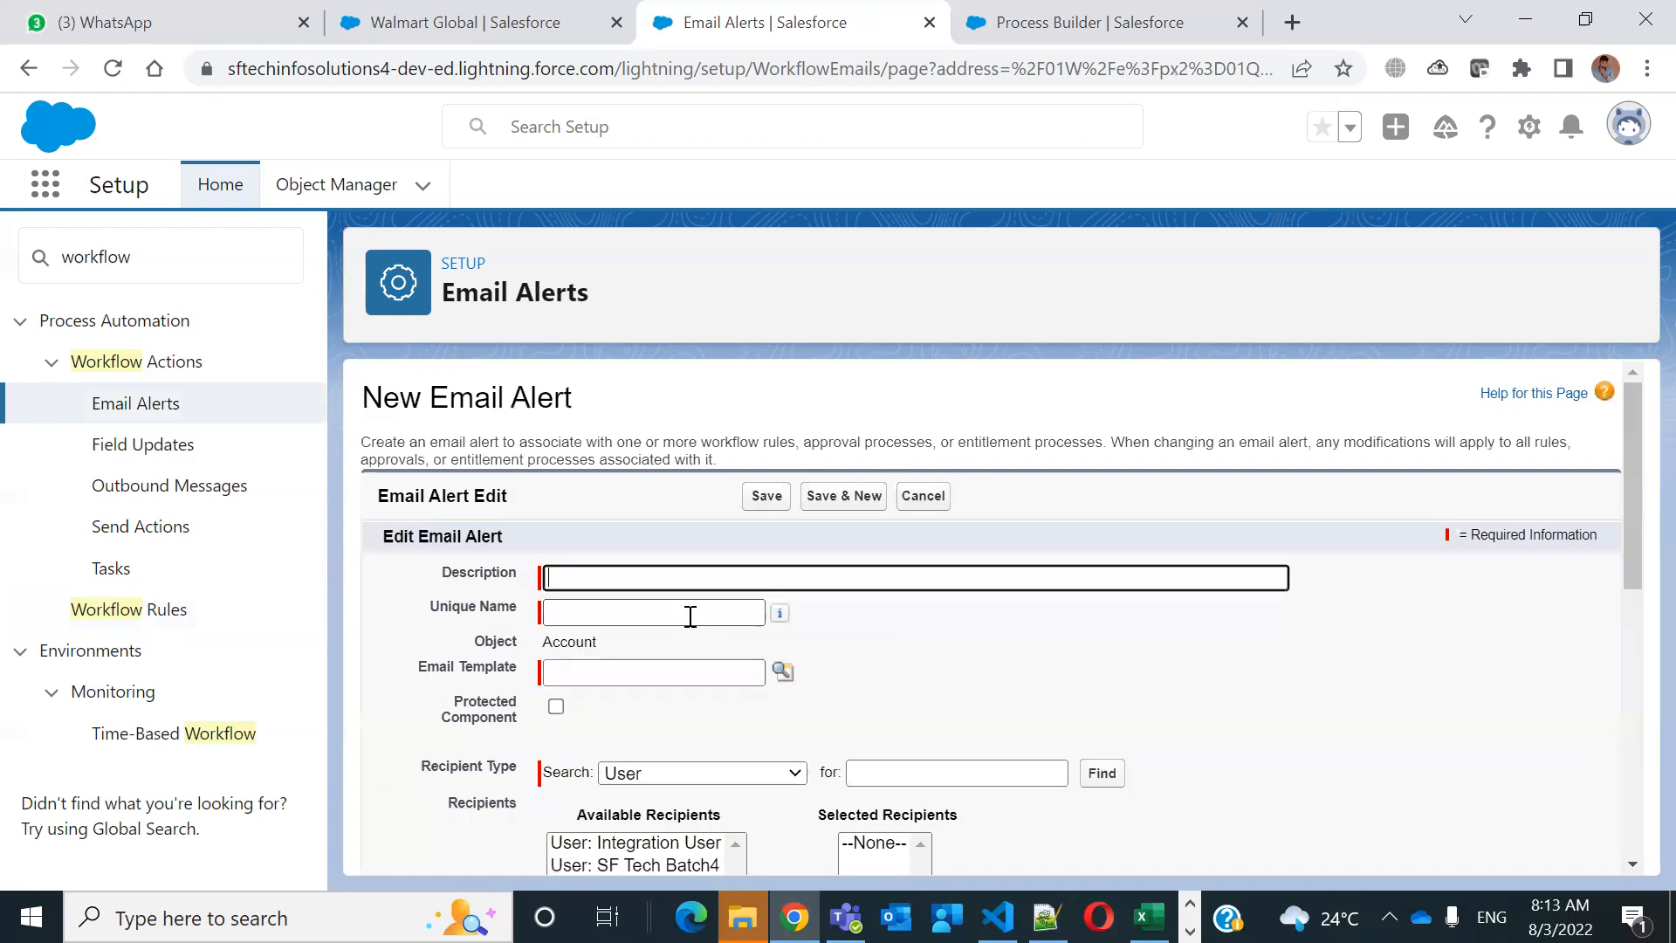
left_click(656, 577)
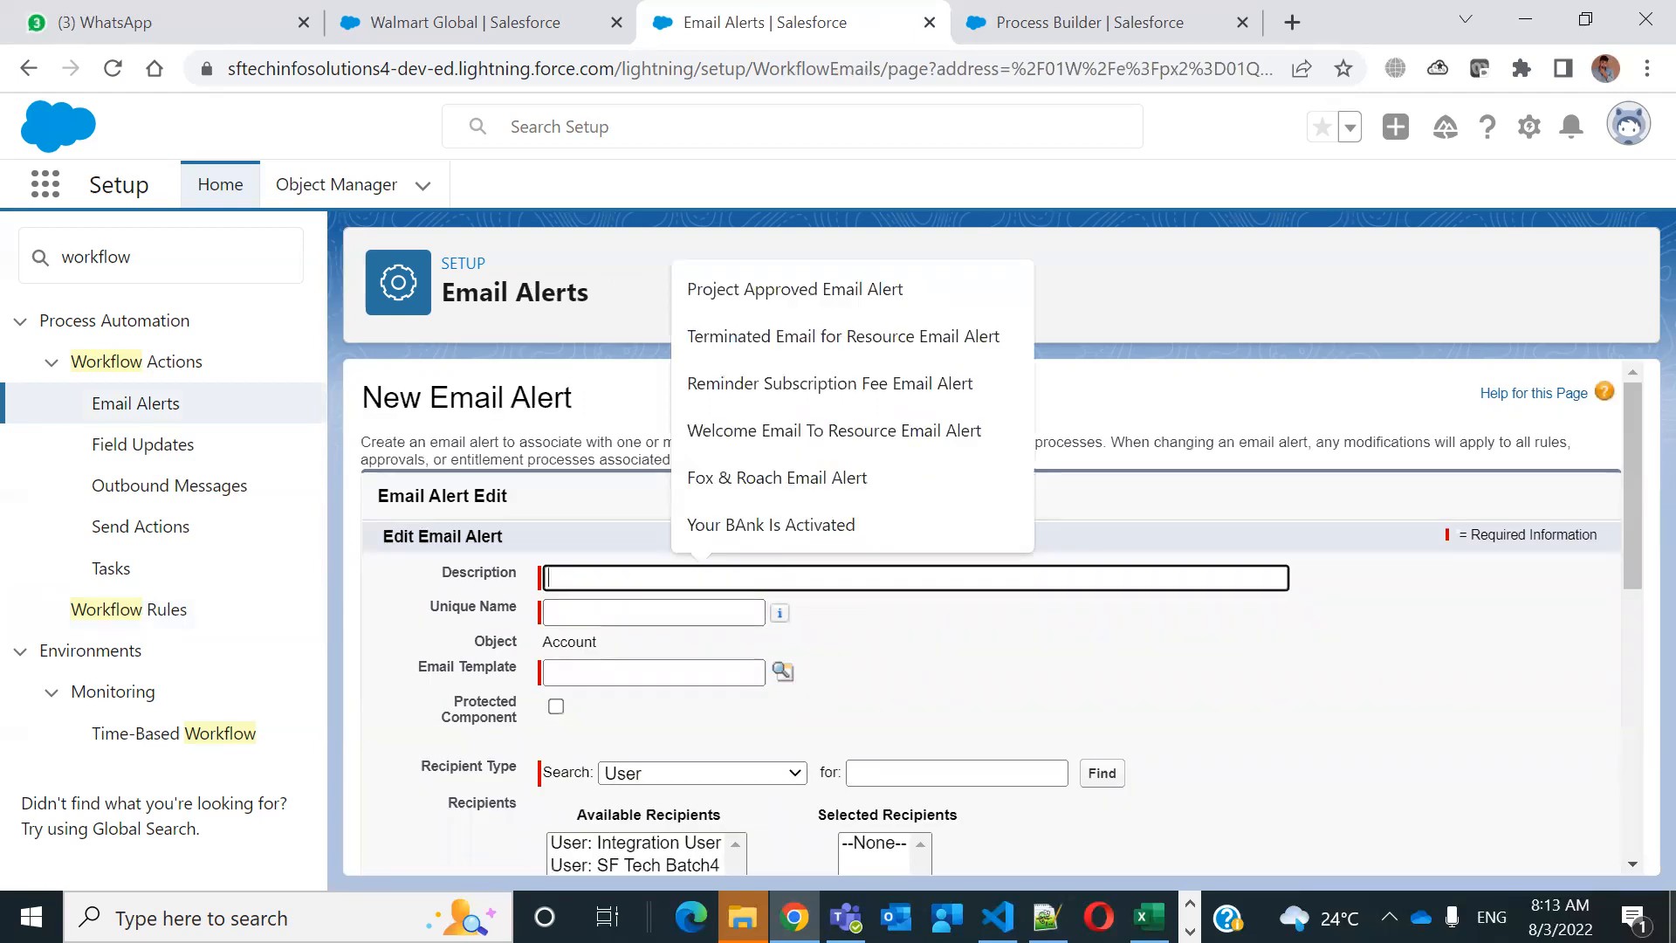
type("On Hot account Created")
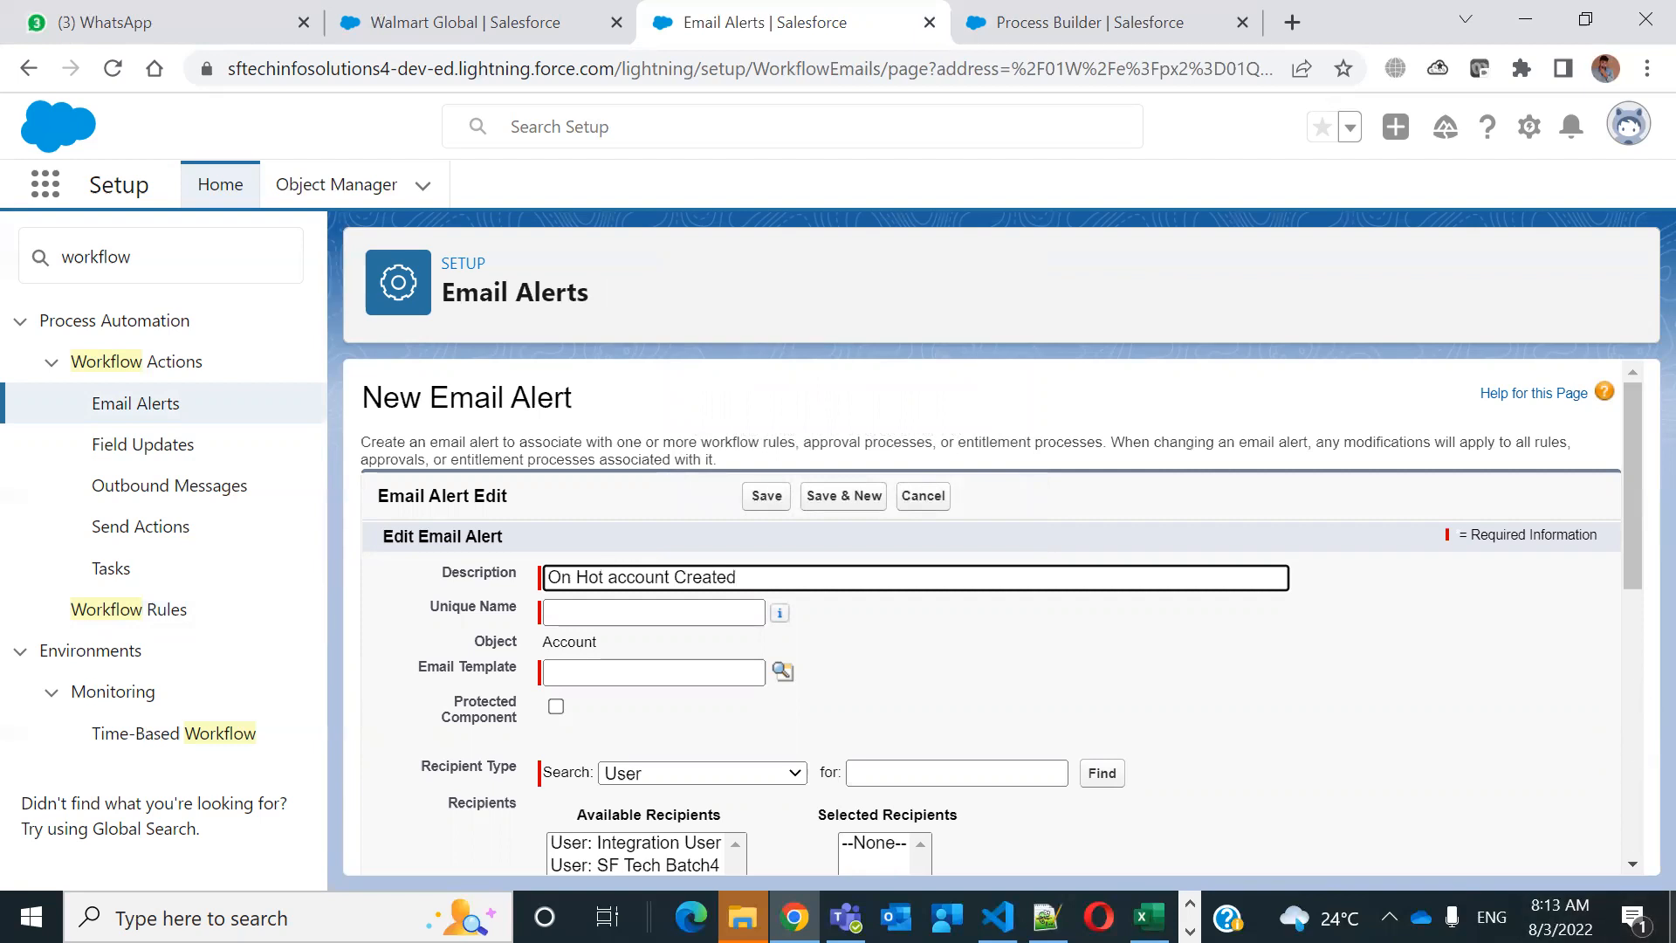
left_click(695, 612)
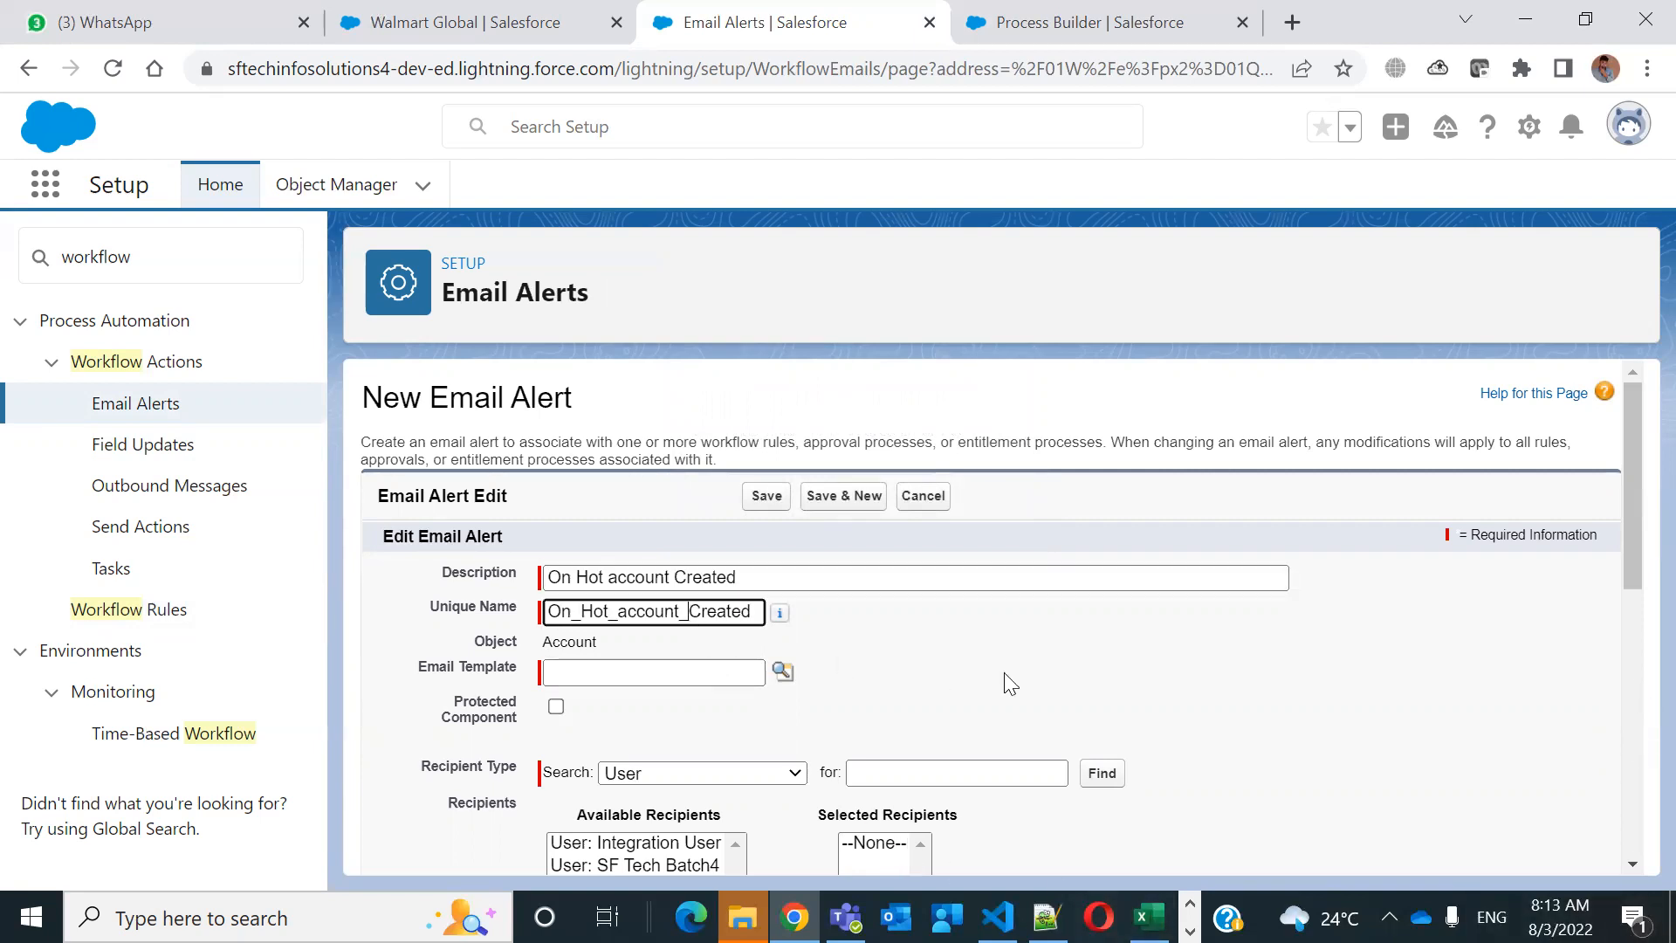
Look up the email template for the alert and choose "Sales: New Customer Email"
left_click(782, 671)
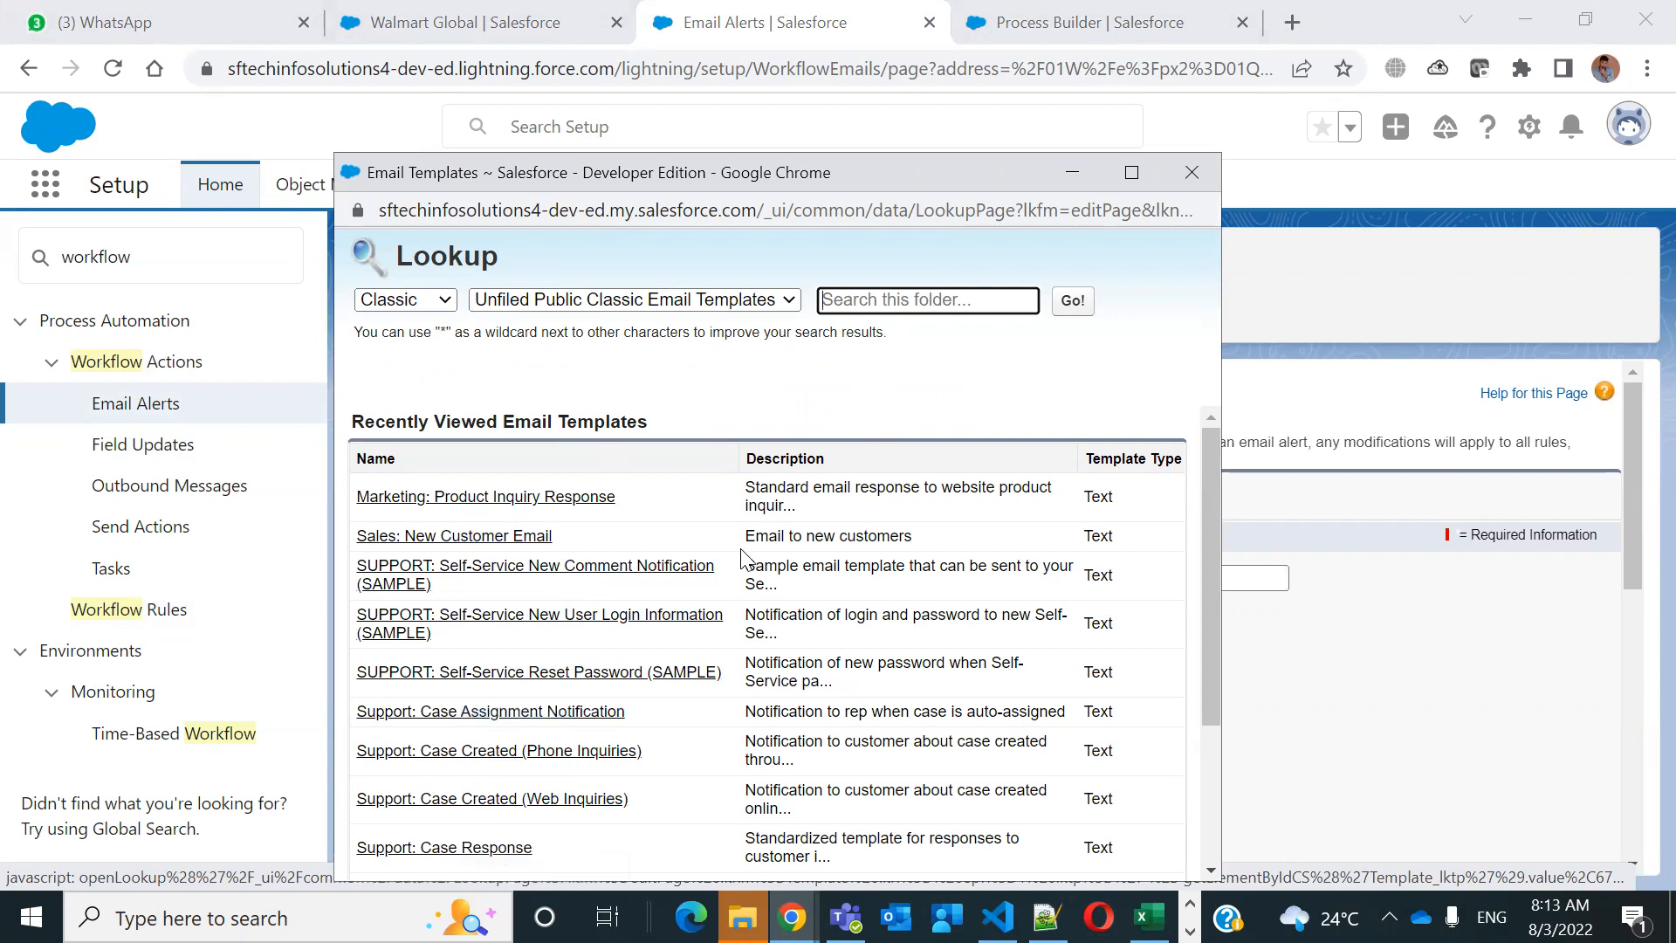
scroll(661, 698, "down", 3)
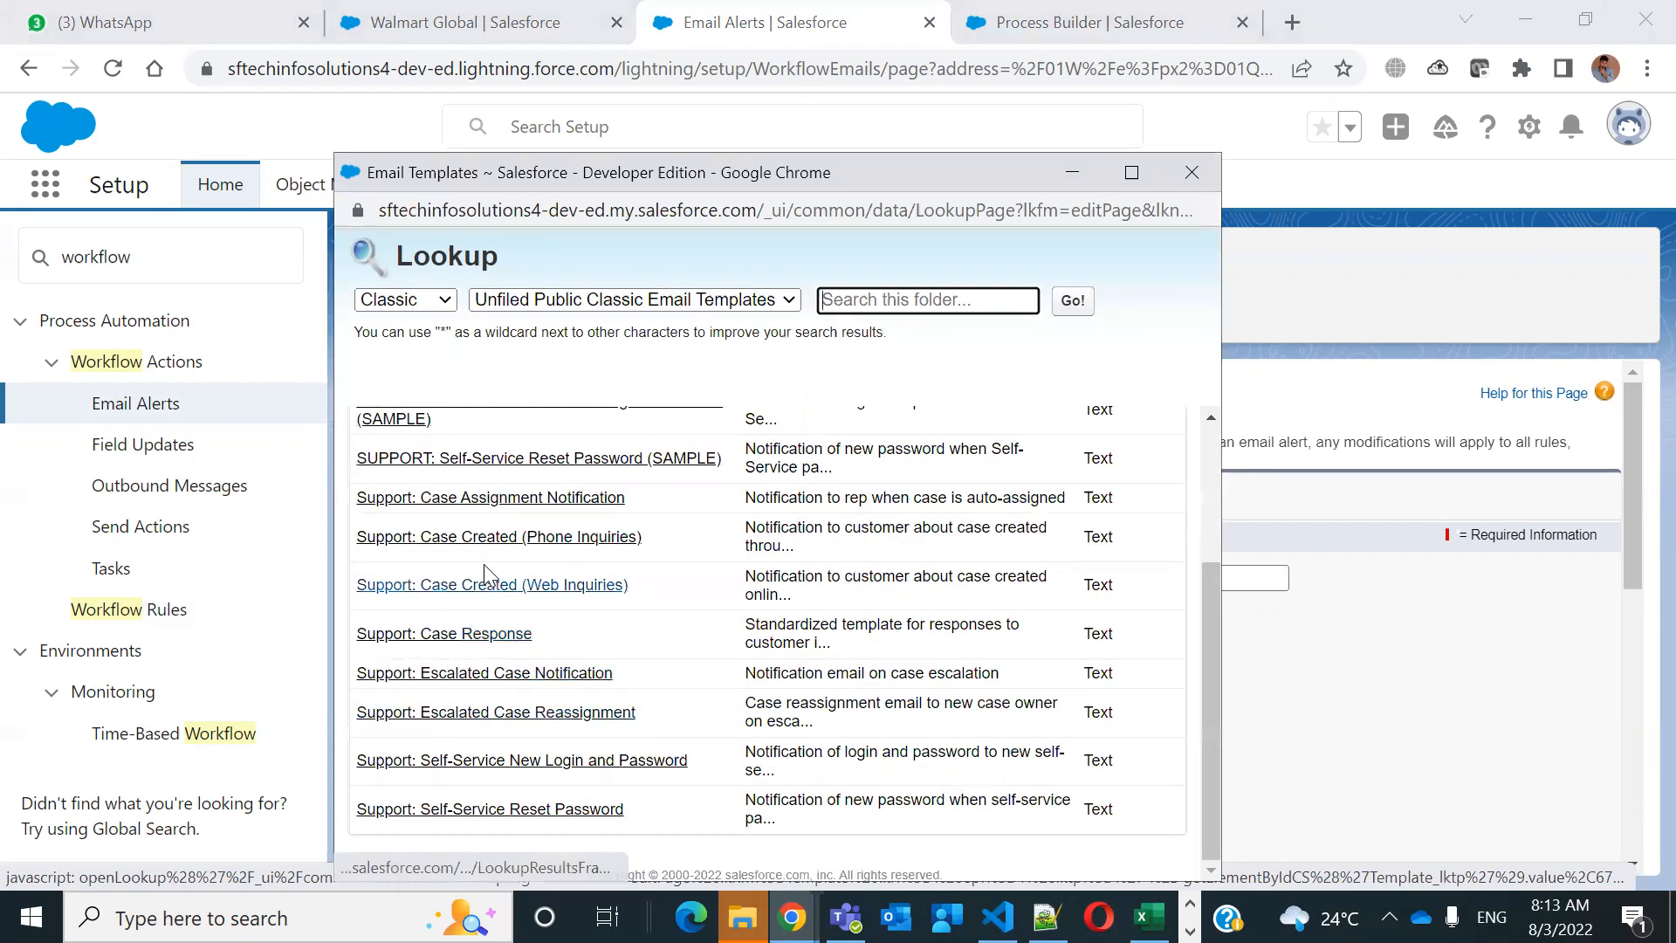
scroll(511, 632, "up", 3)
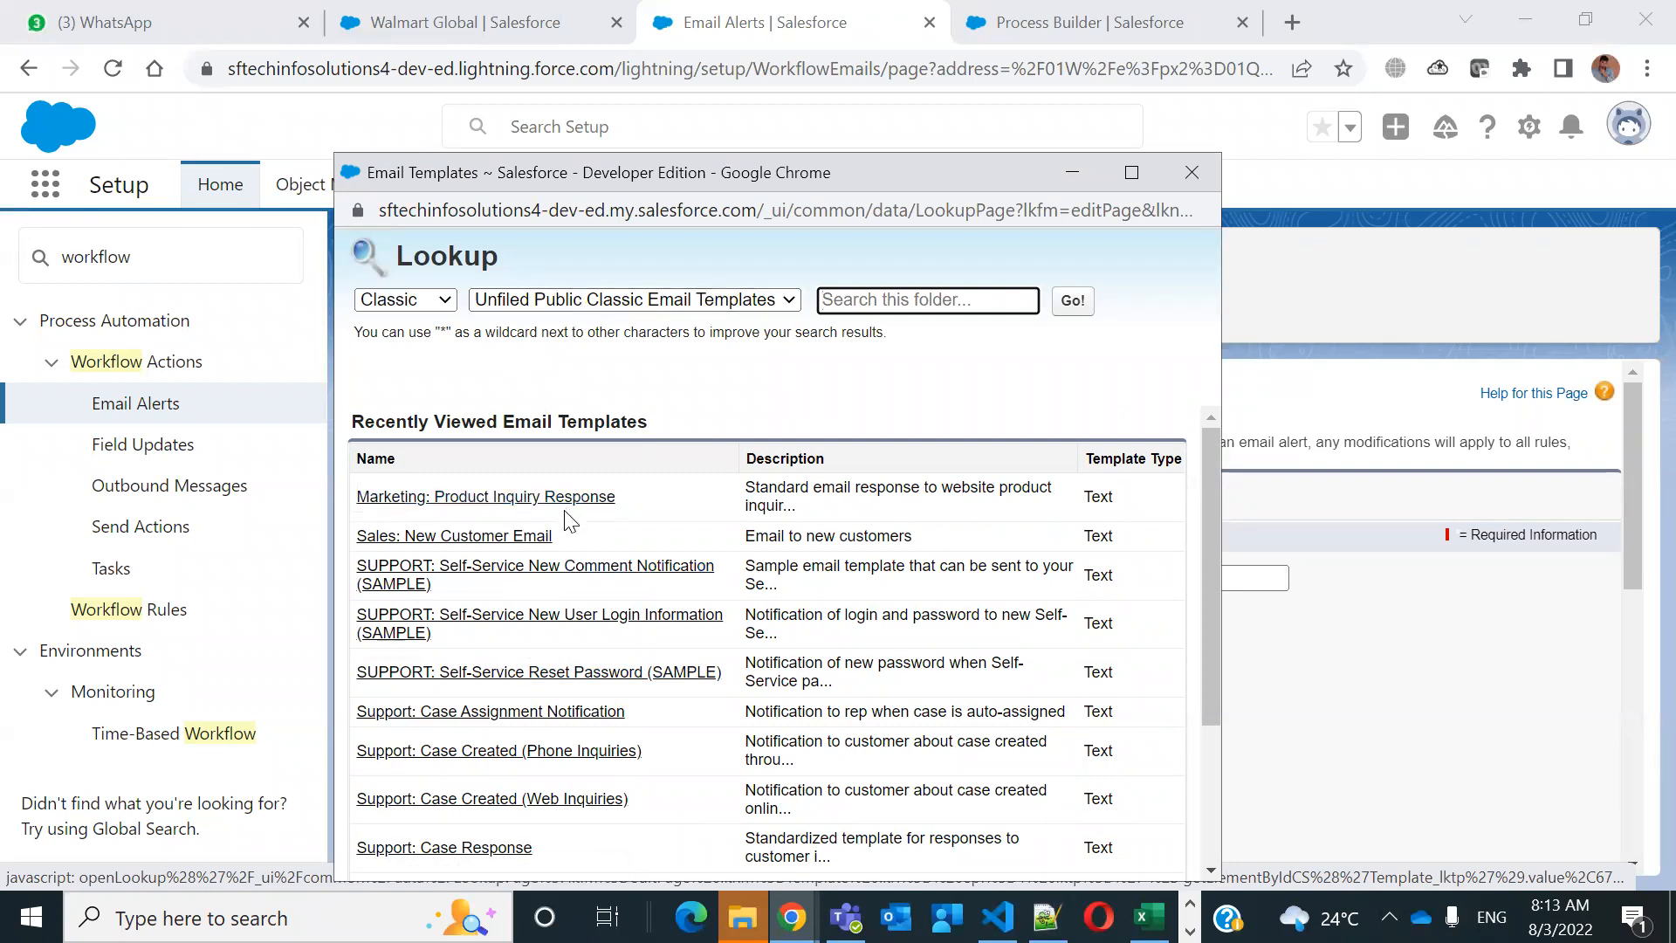
left_click(488, 536)
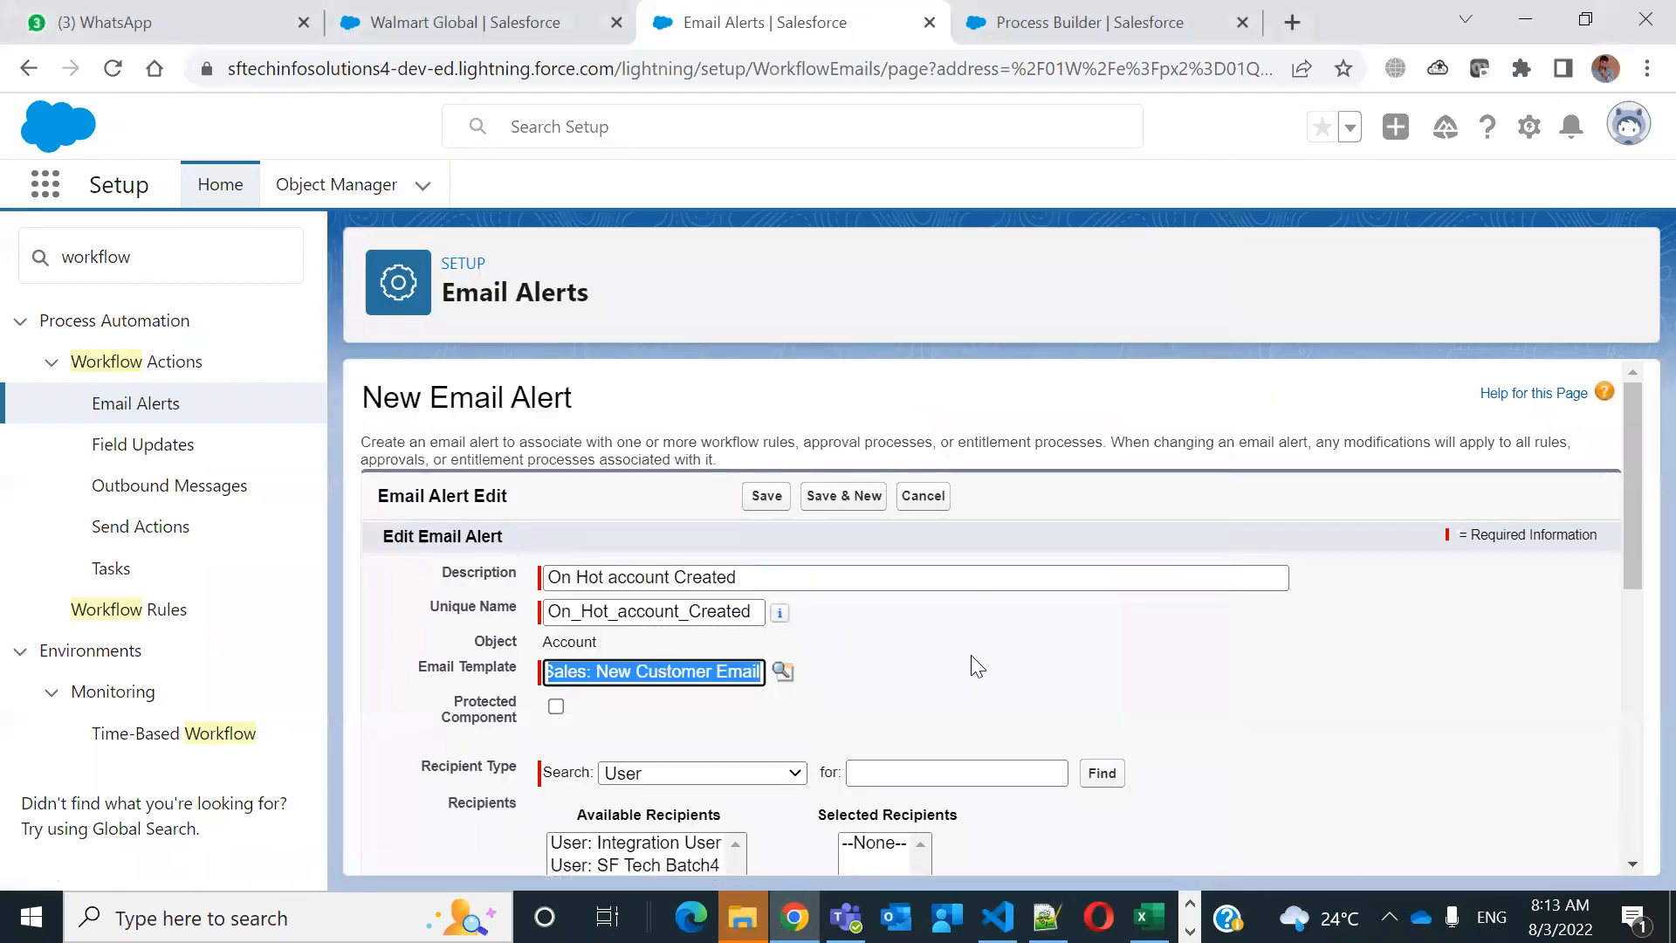
Set the alert's recipient type to Owner and add Account Owner to the selected recipients
scroll(979, 666, "down", 5)
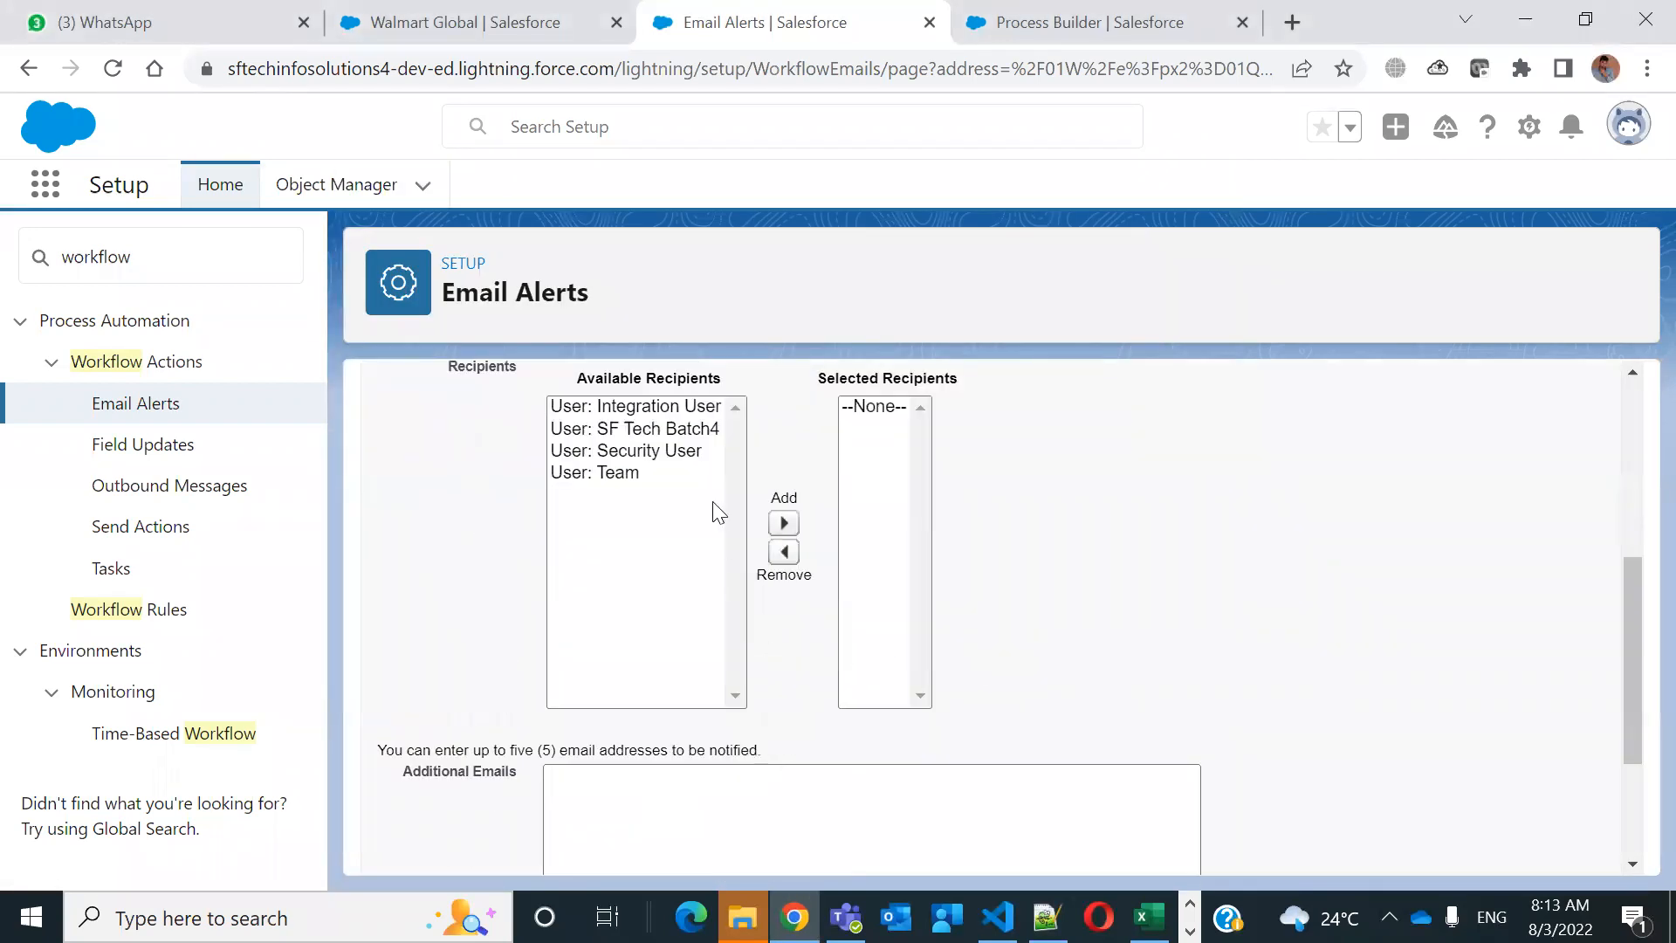
left_click_drag(1634, 586, 1609, 486)
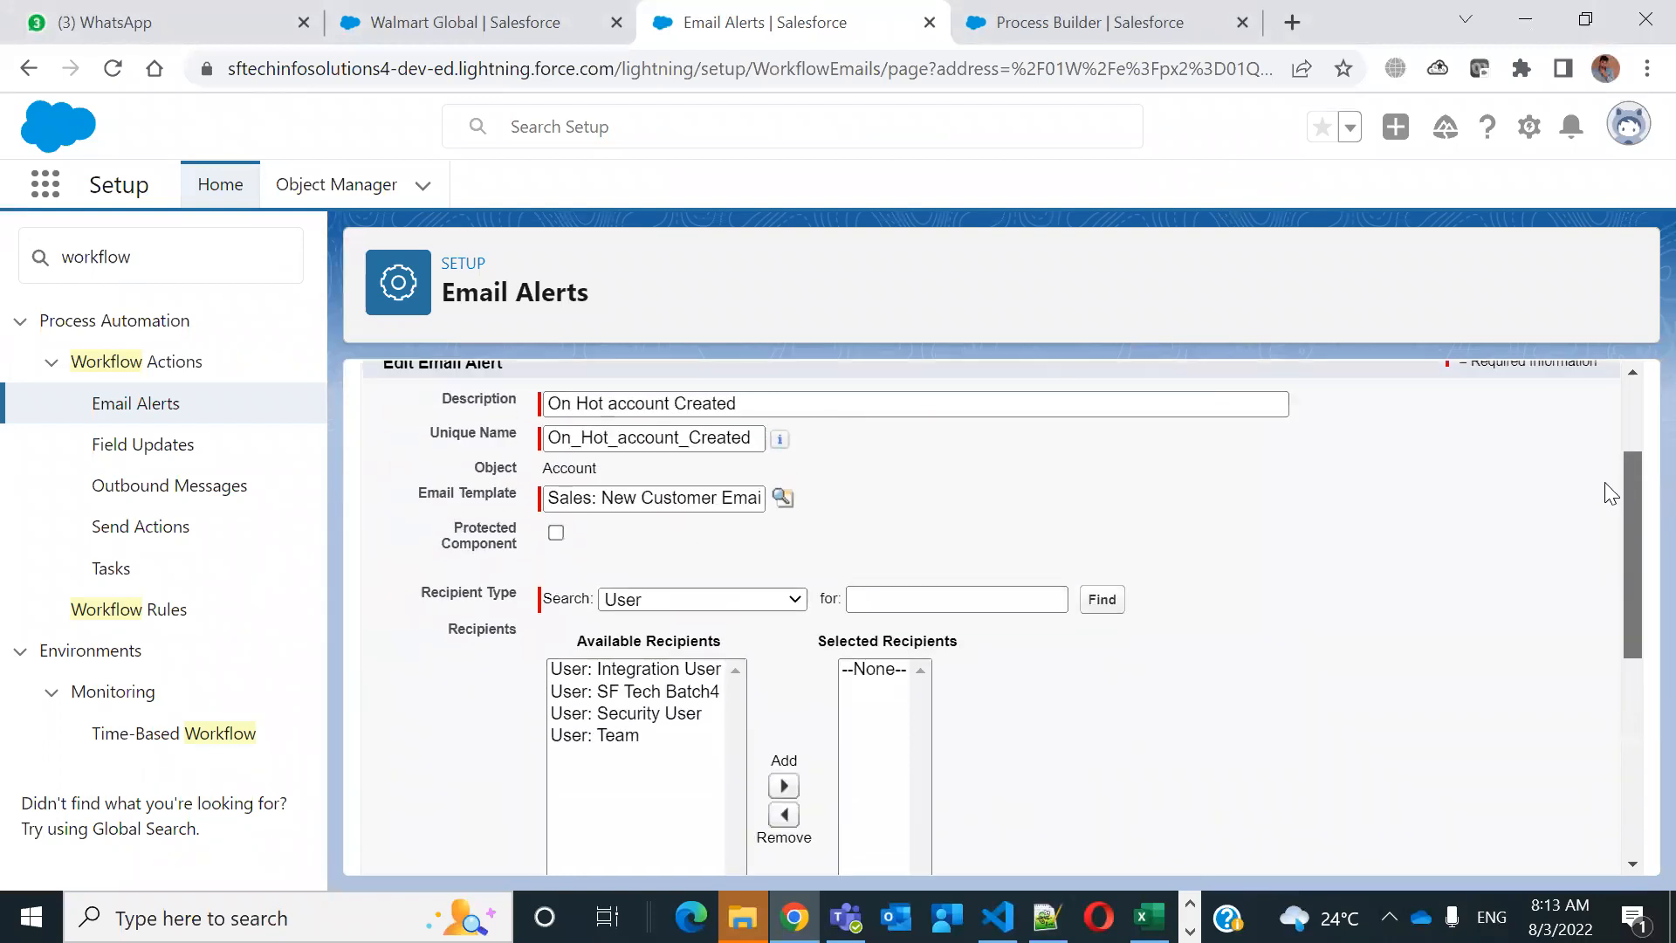
left_click(699, 600)
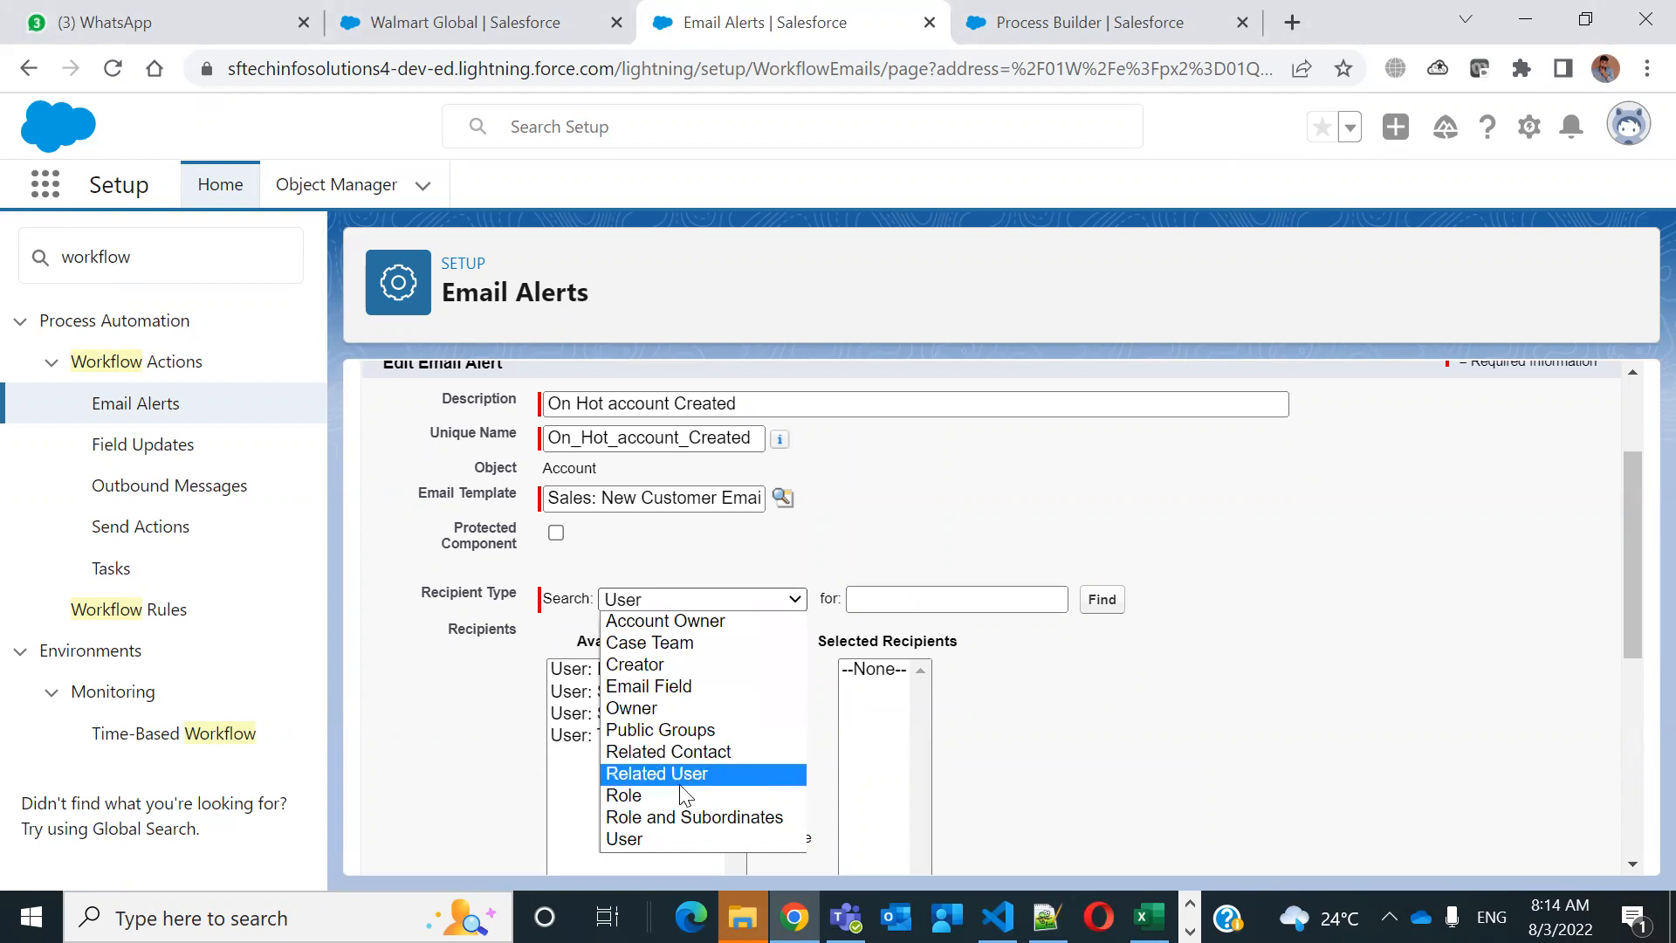
left_click(661, 708)
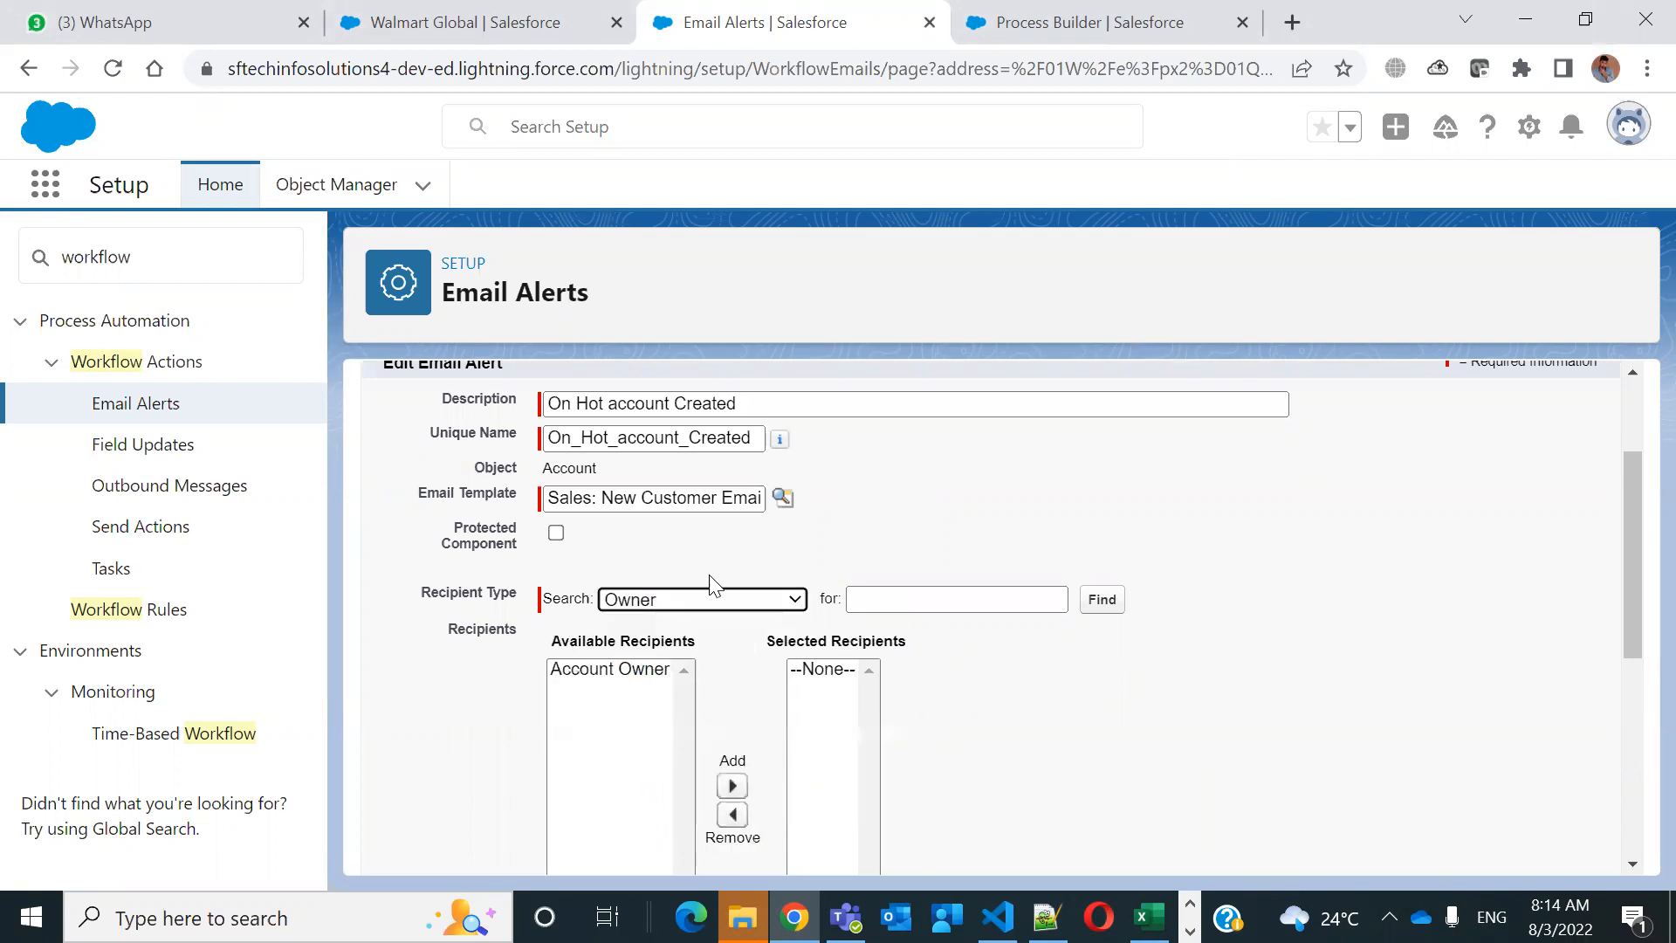
left_click(639, 700)
scroll(677, 711, "down", 1)
left_click(732, 691)
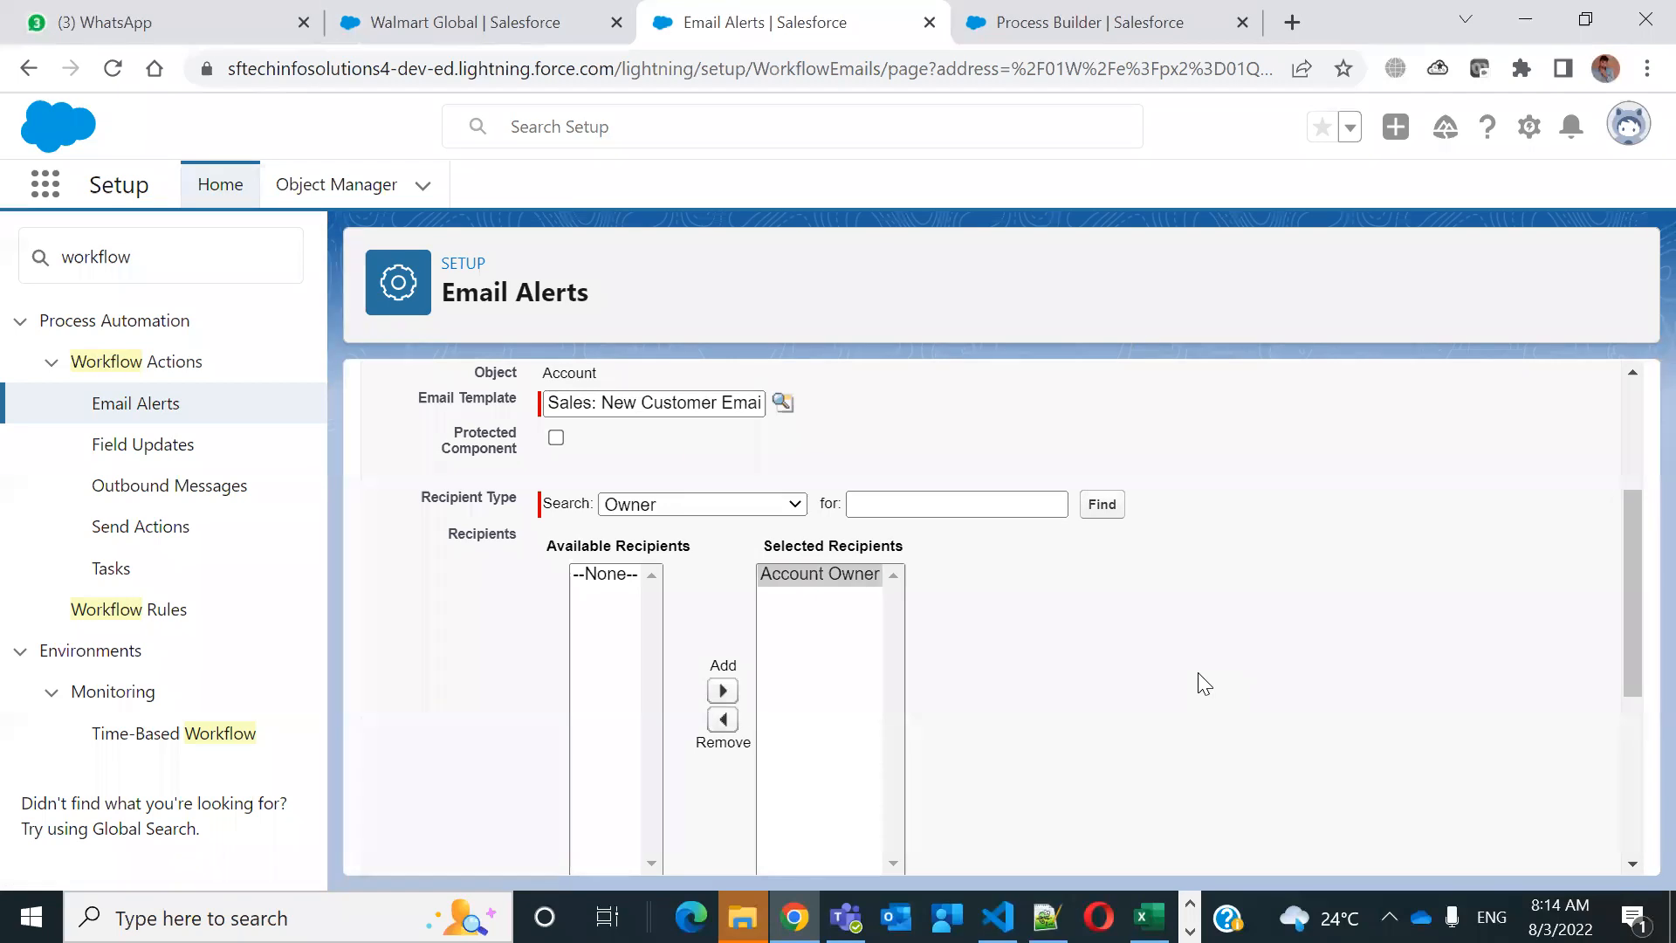
Switch to Notepad++ and copy the line of recipient e-mail addresses from the start of Batch-4.txt
scroll(1197, 680, "down", 4)
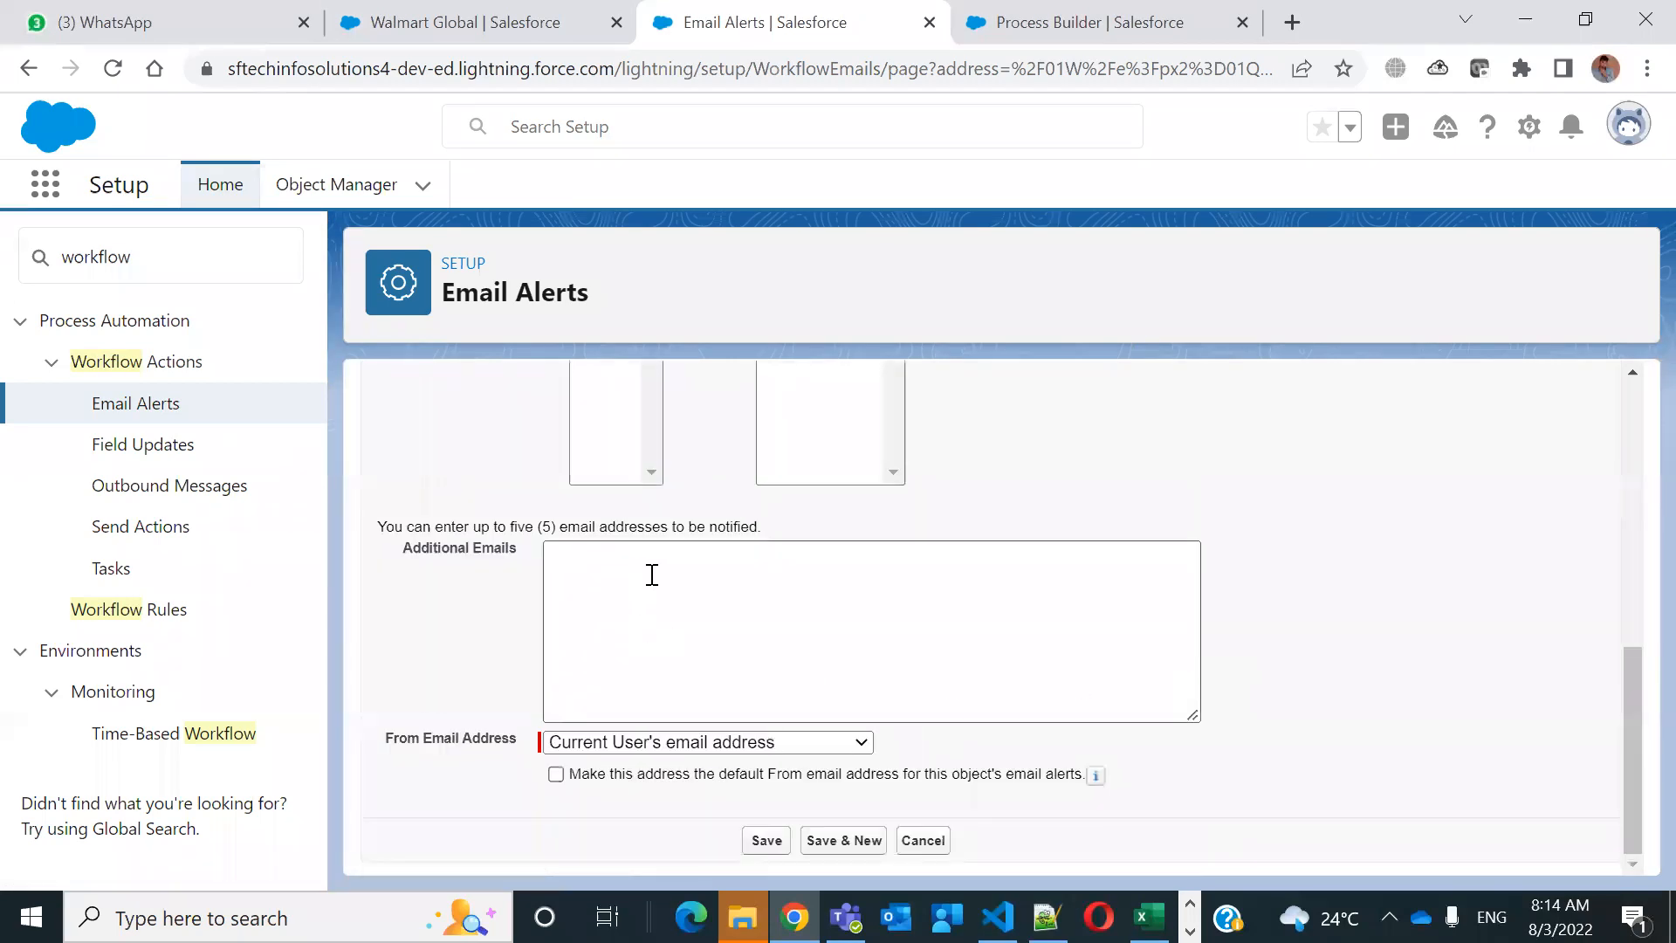
scroll(719, 630, "up", 4)
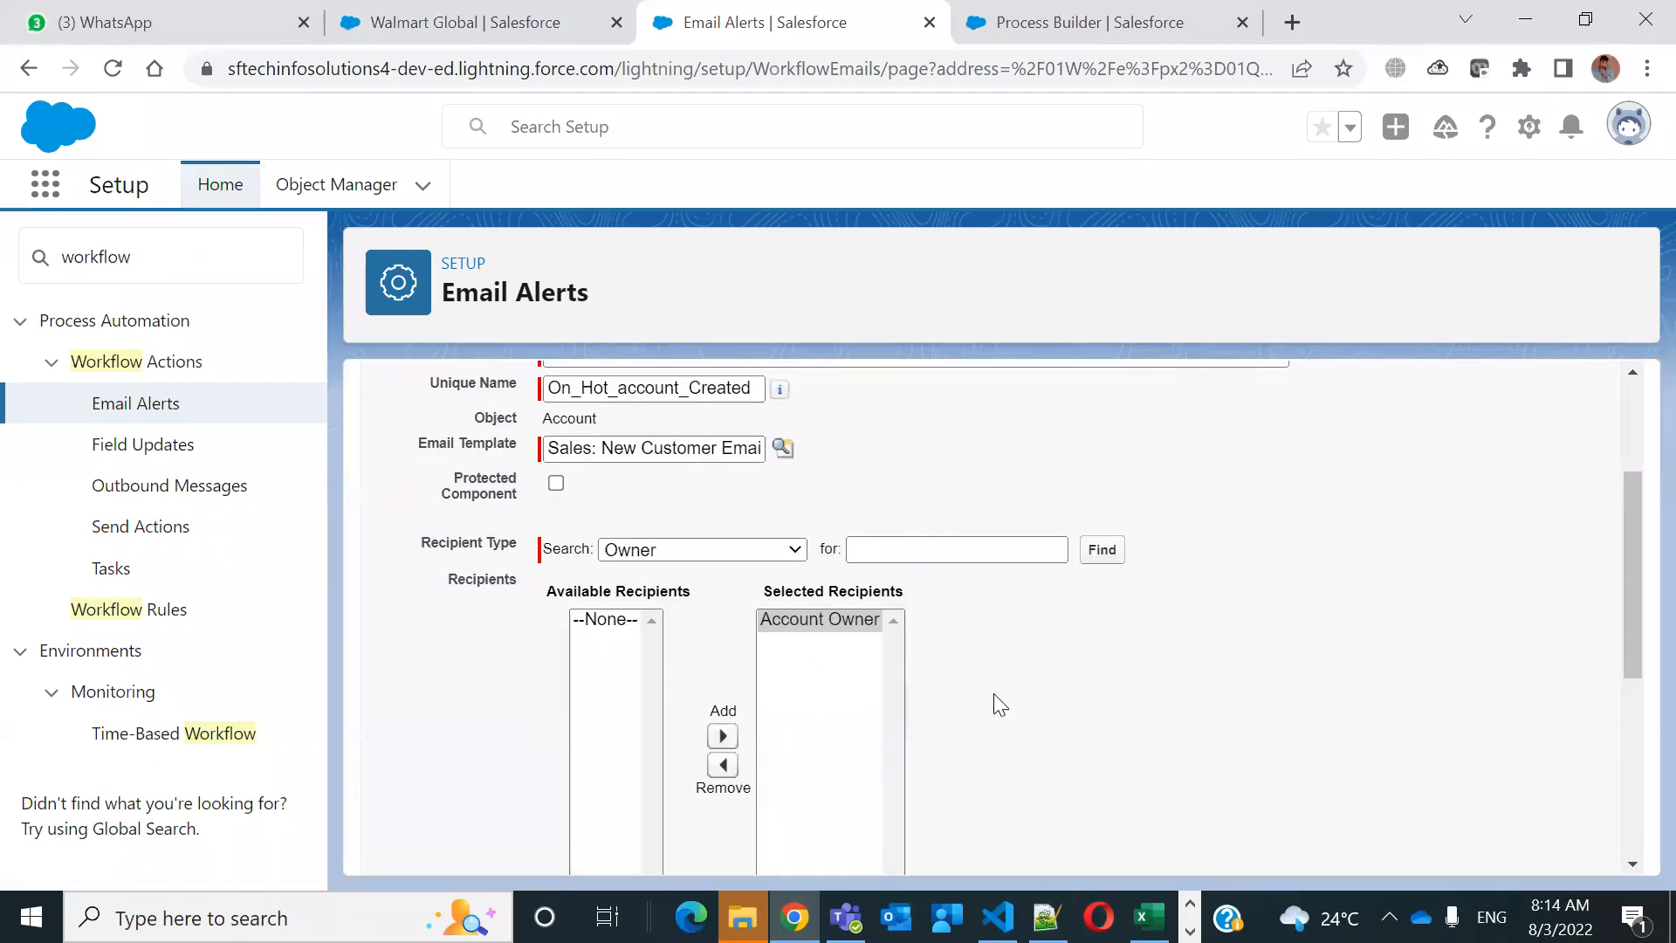
scroll(1054, 707, "down", 4)
left_click(591, 578)
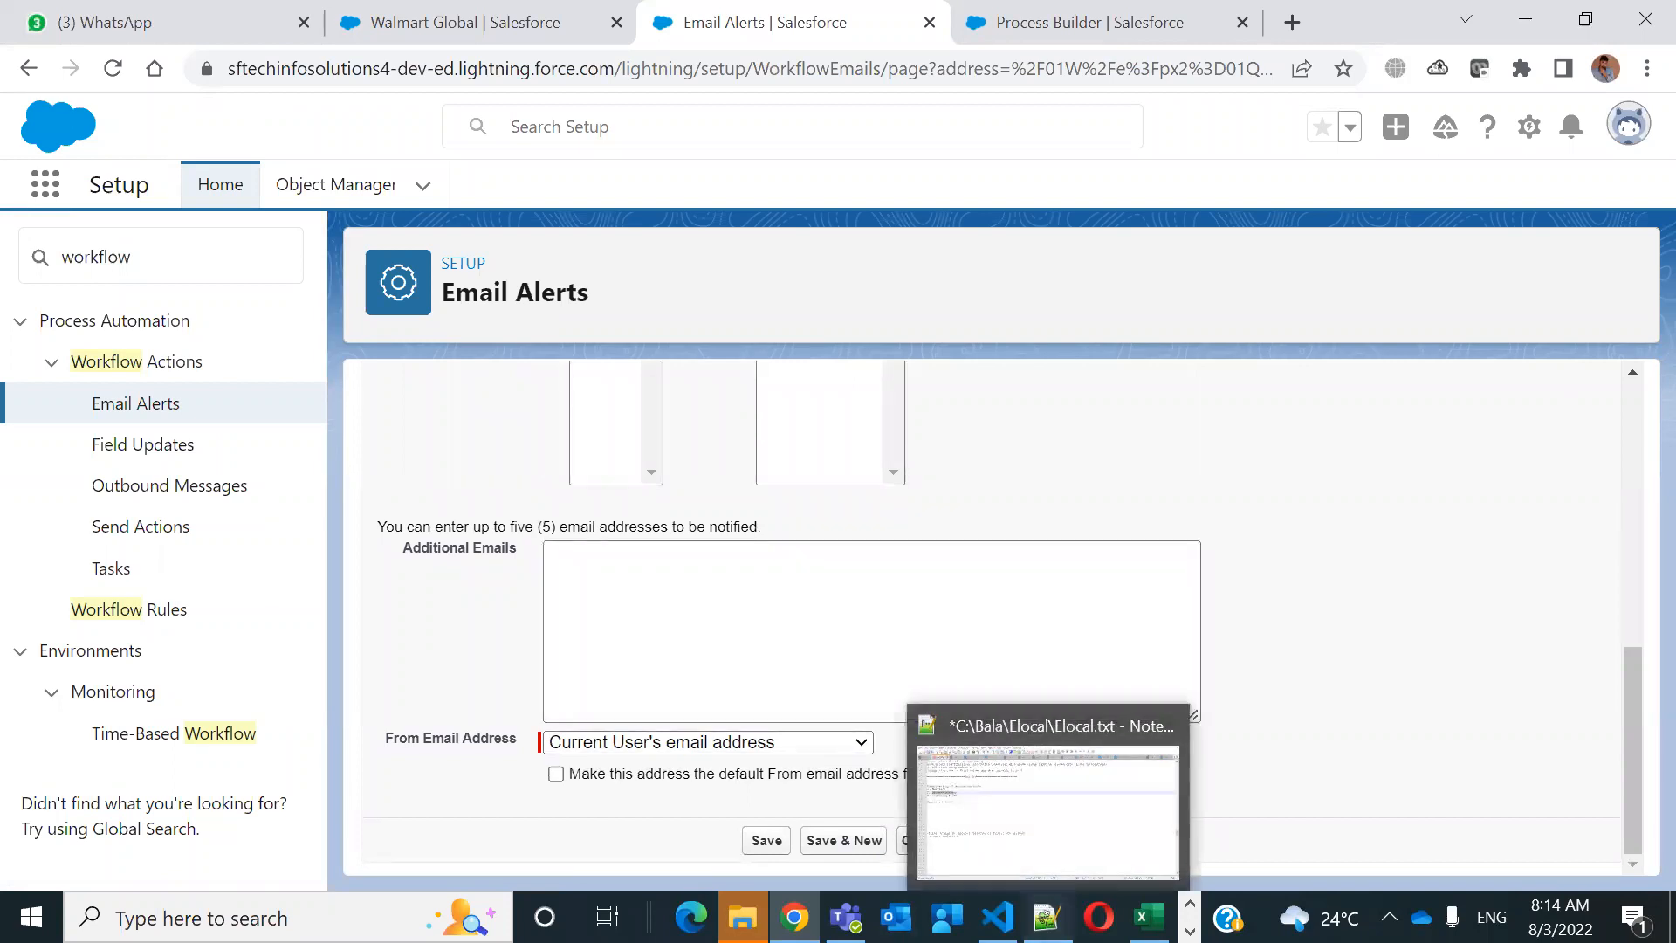
left_click(1046, 916)
left_click(1124, 188)
left_click(1086, 129)
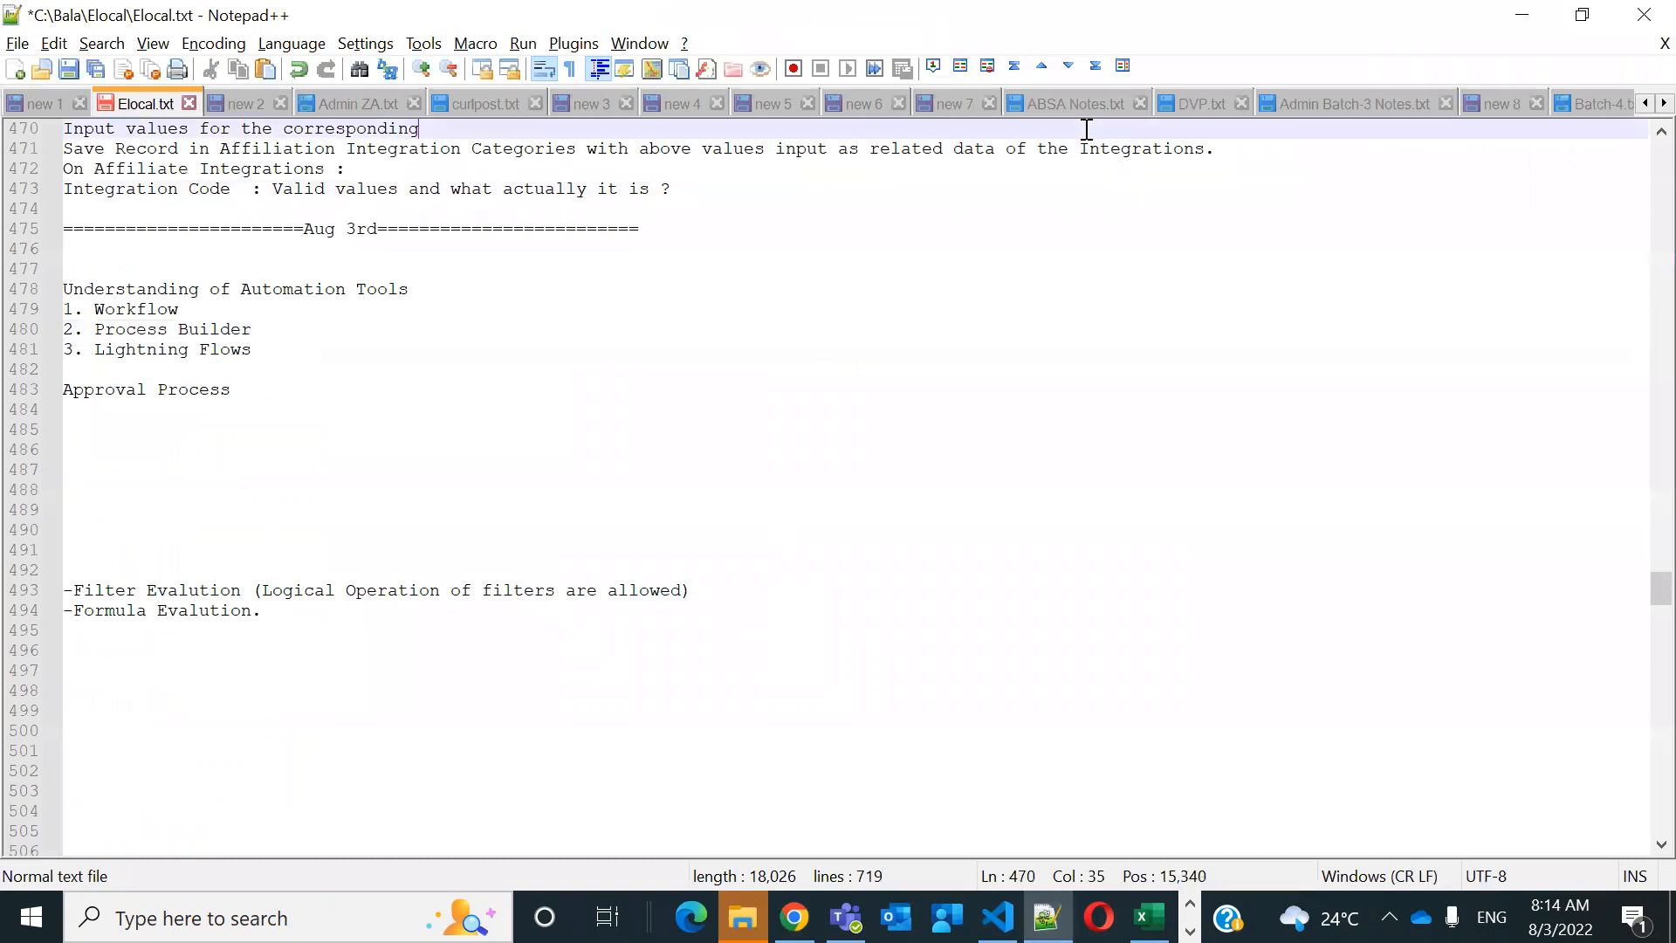
left_click(1543, 97)
left_click(1587, 96)
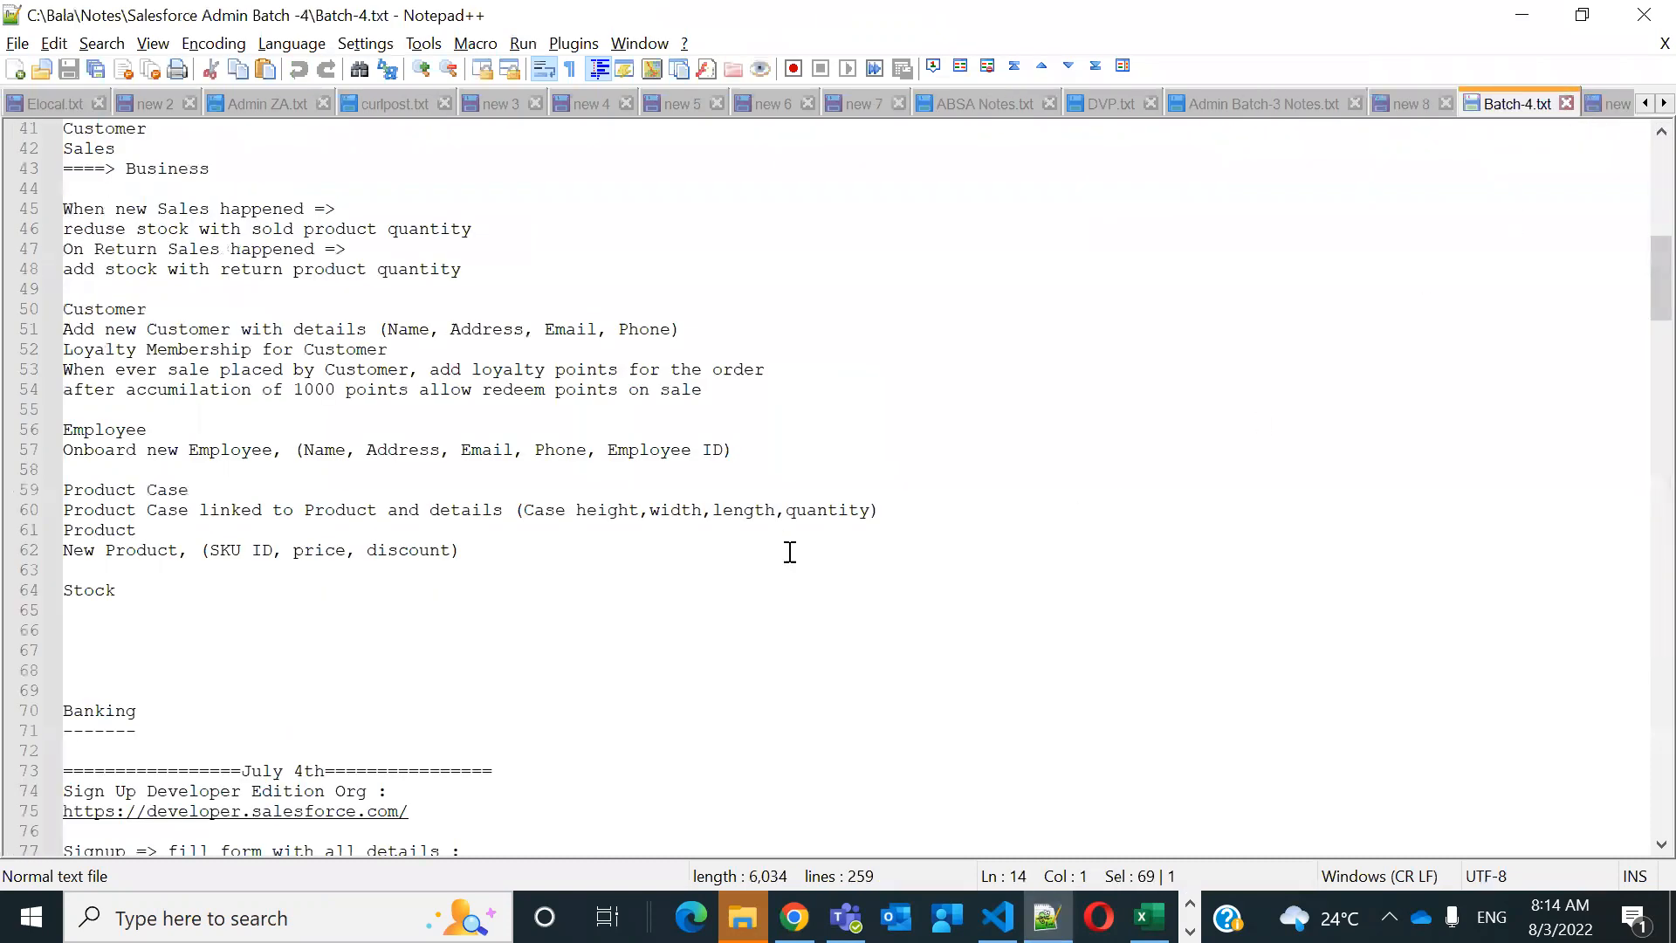
left_click_drag(1094, 139, 39, 114)
key("ctrl+c")
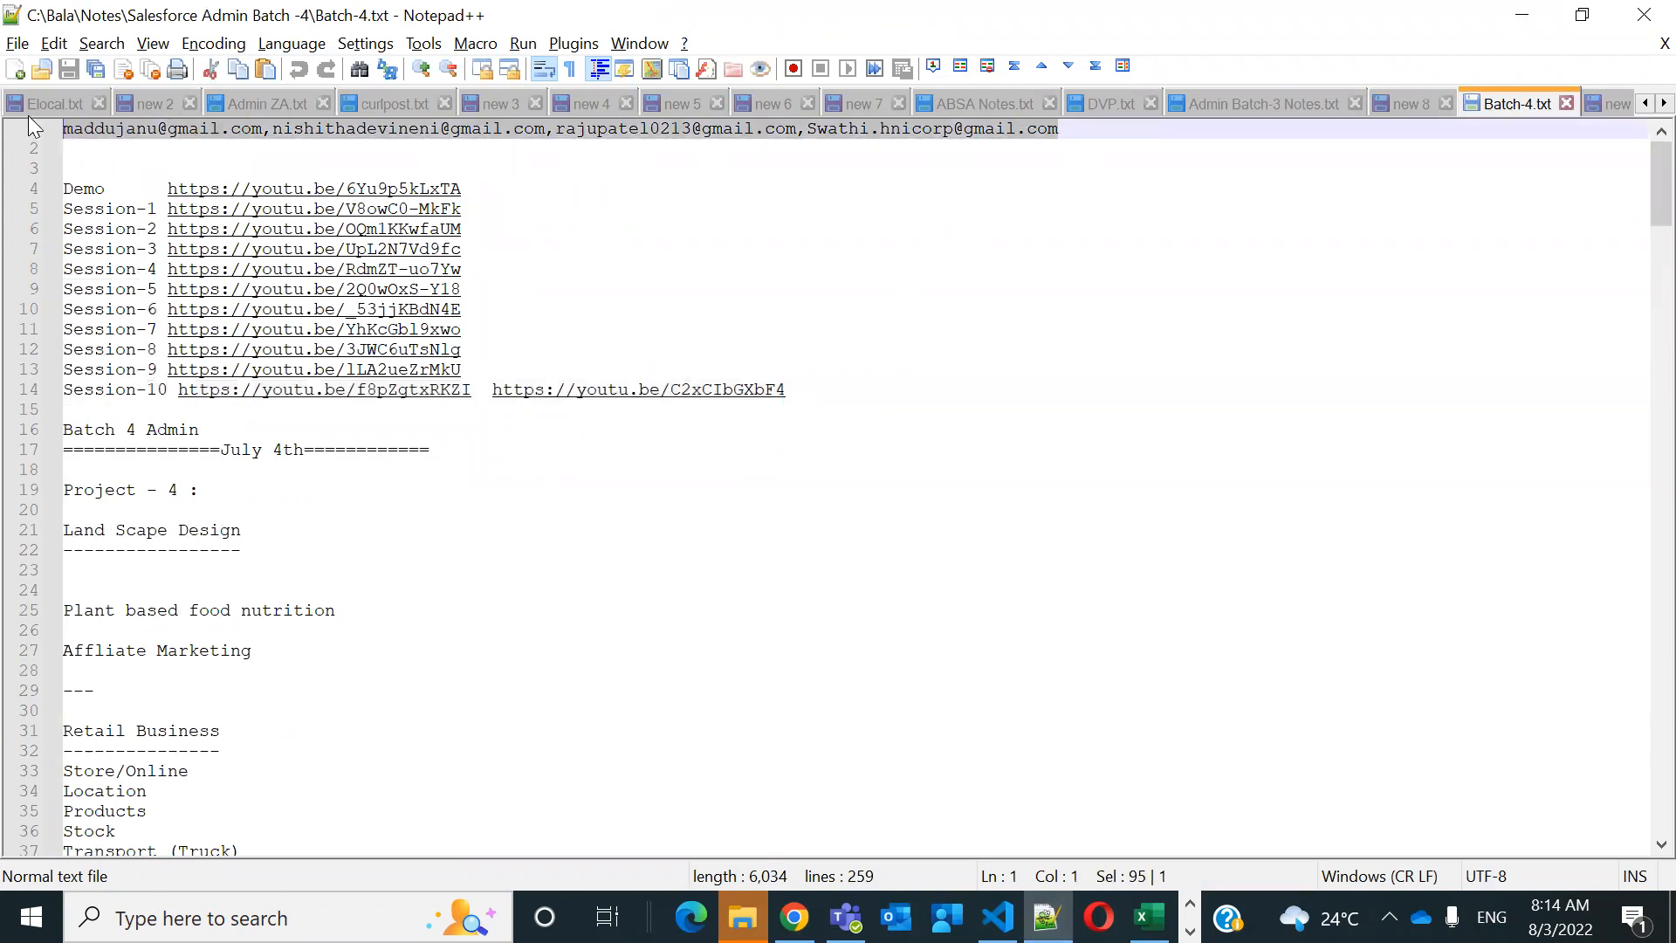
Return to Chrome, paste the copied e-mail addresses as the alert's additional emails, and save the email alert
left_click(793, 916)
left_click(726, 588)
key("ctrl+v")
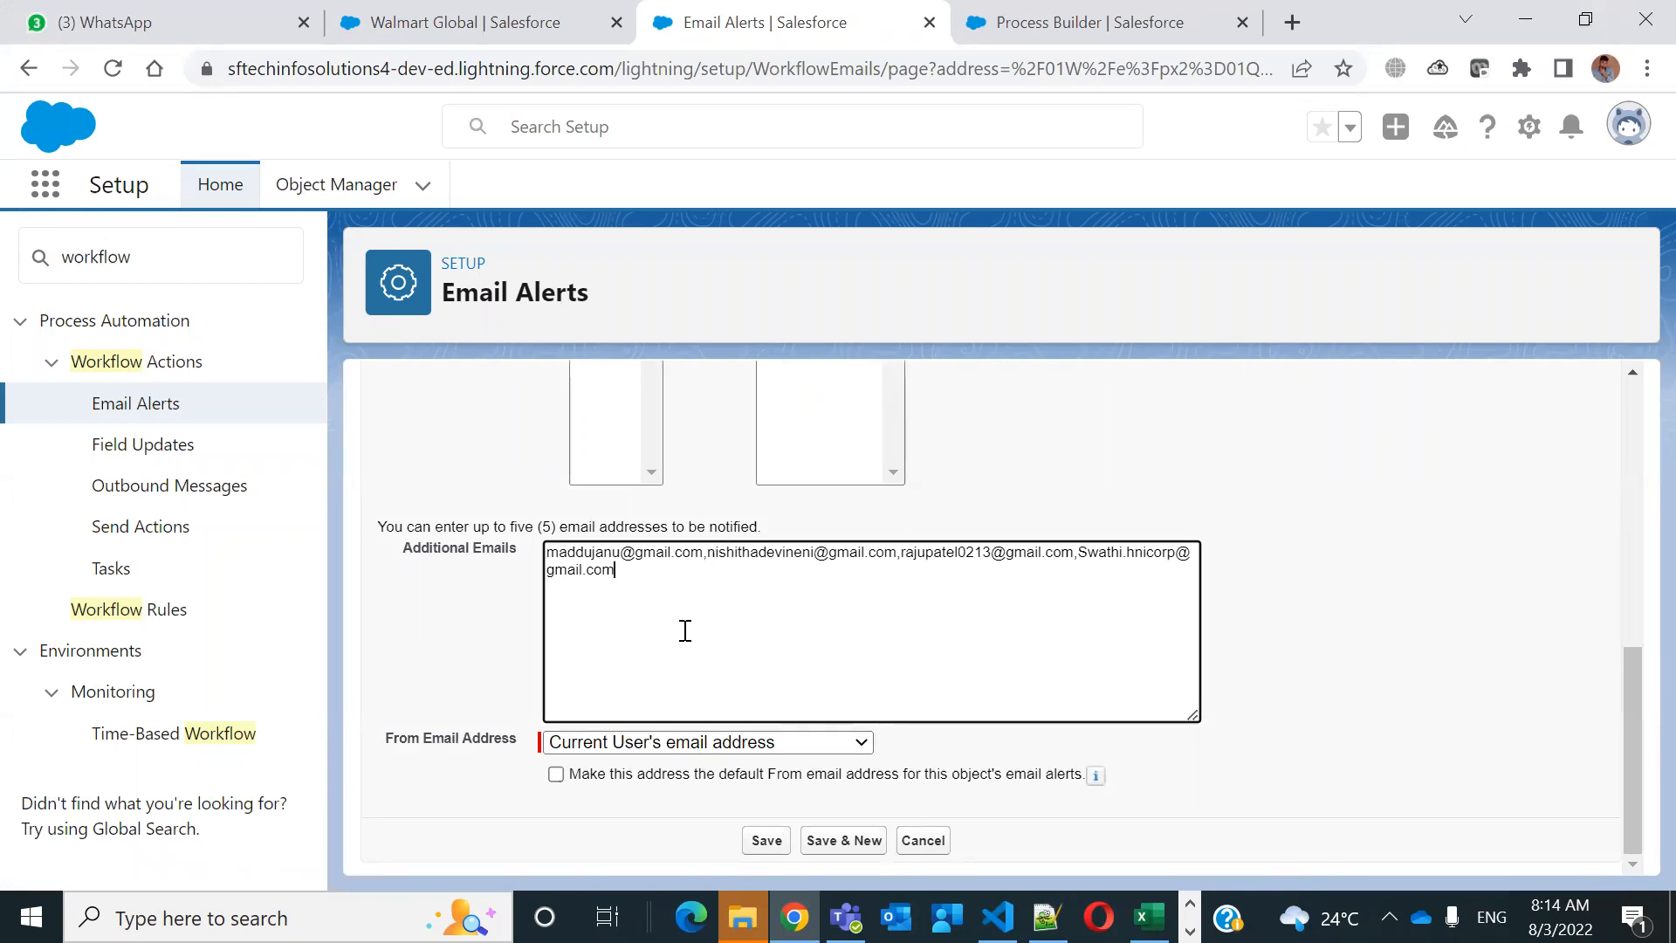
left_click(1465, 647)
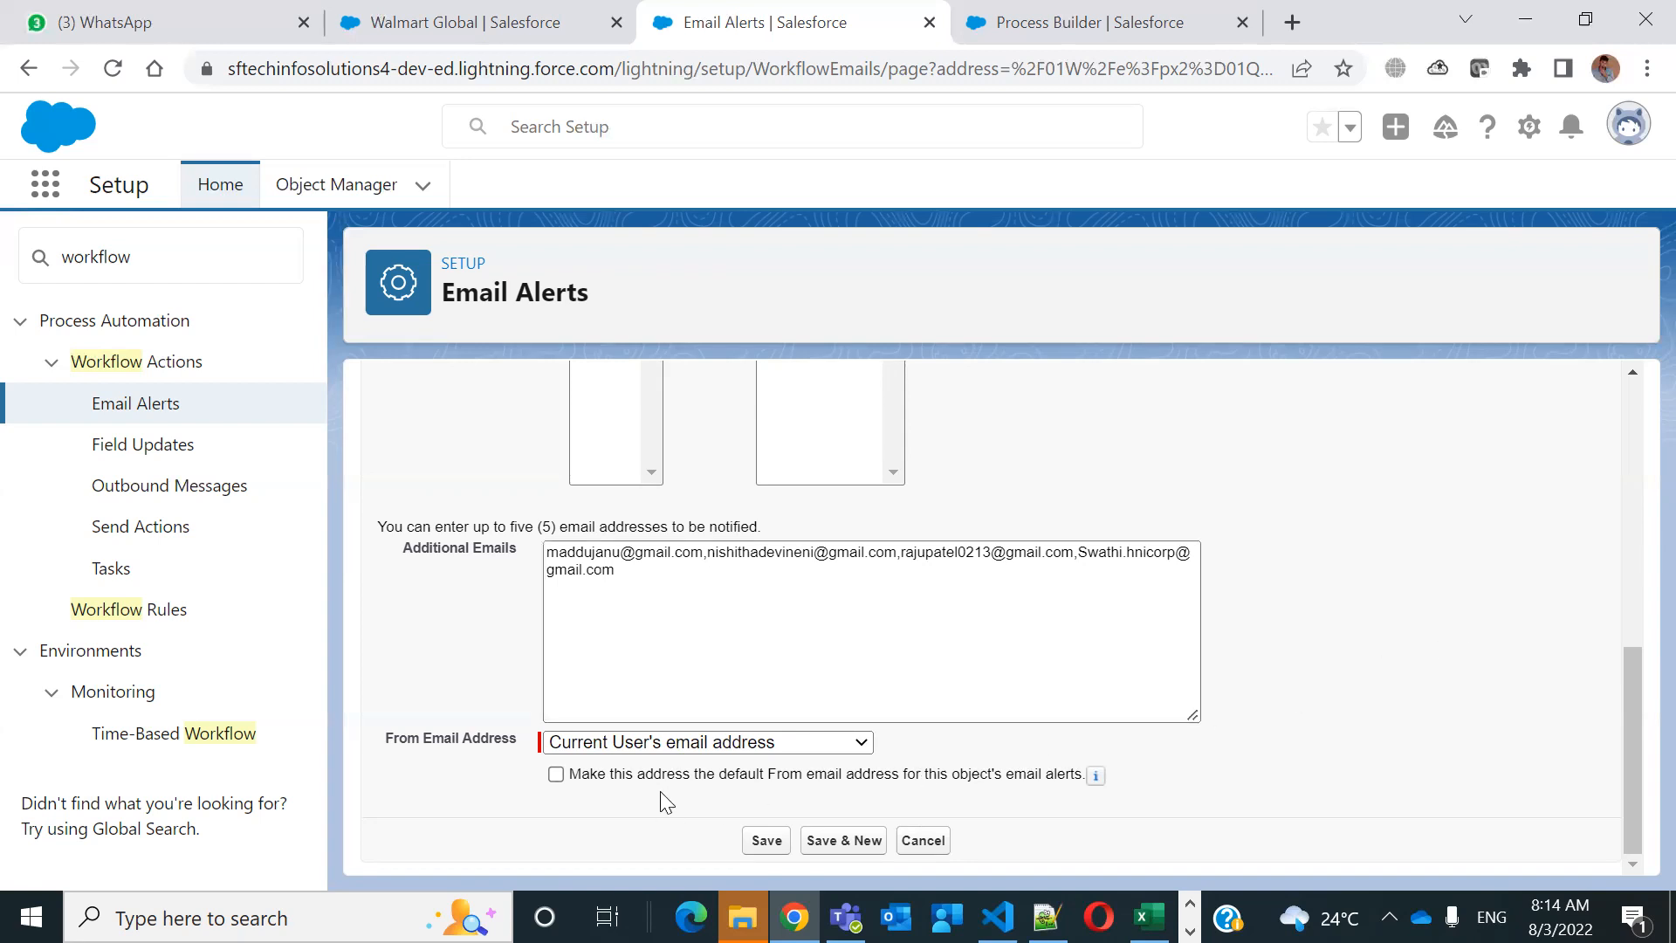
left_click(780, 842)
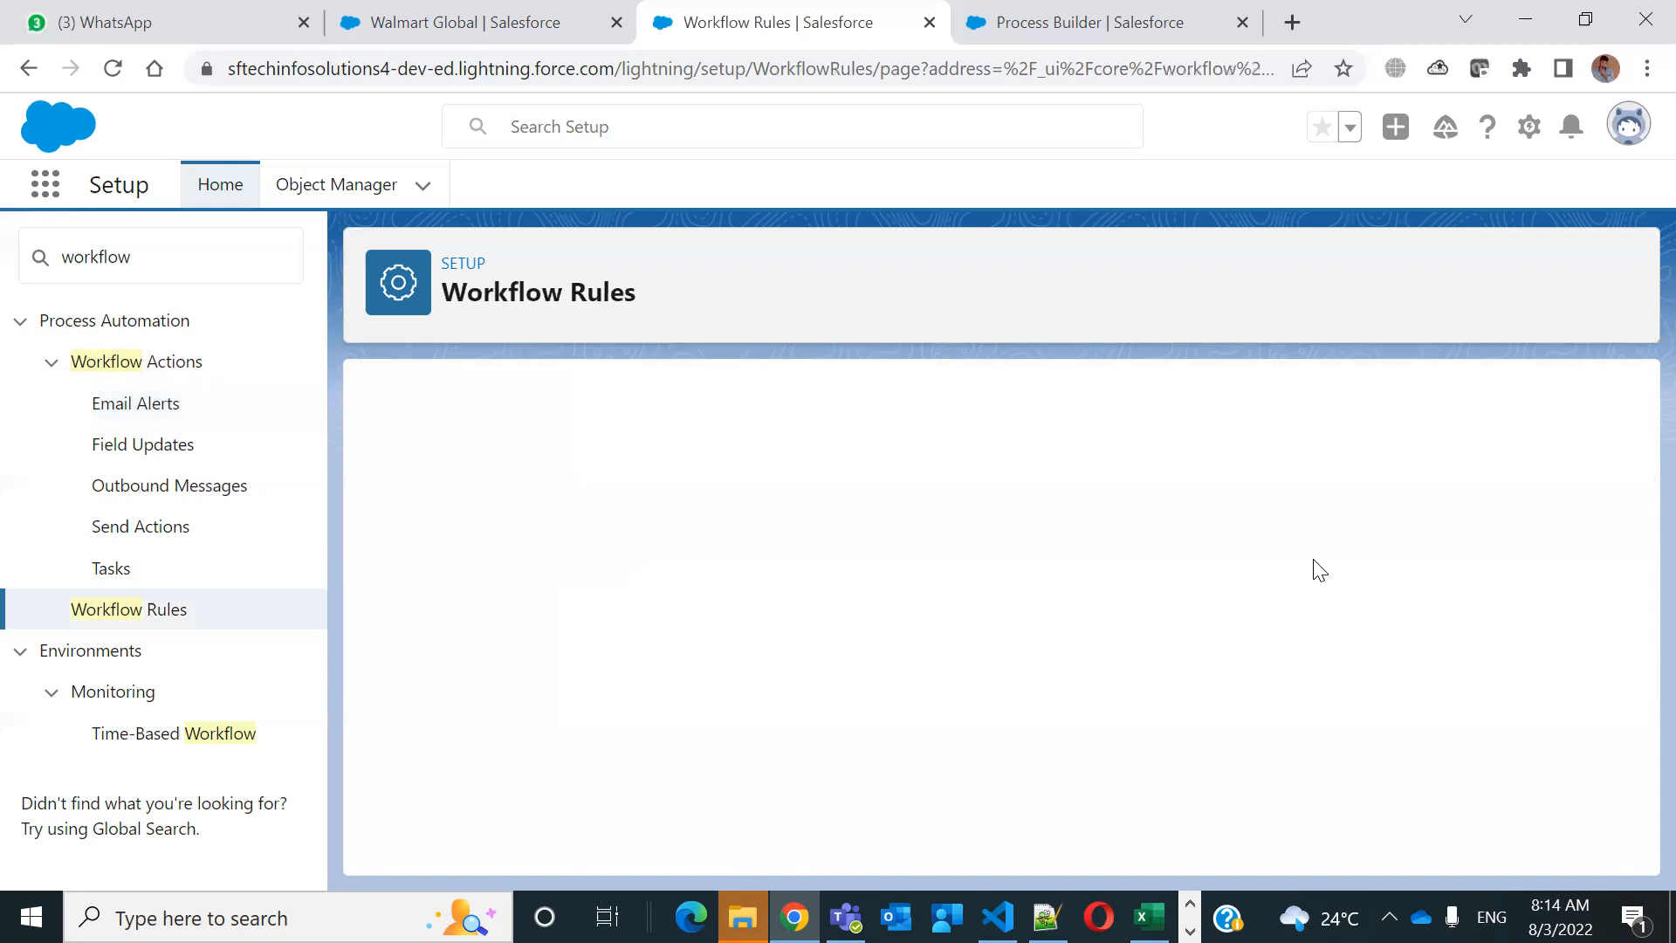
Finish editing the hot account rule's workflow actions and review the immediate and time-dependent actions on its detail page
scroll(1170, 633, "down", 4)
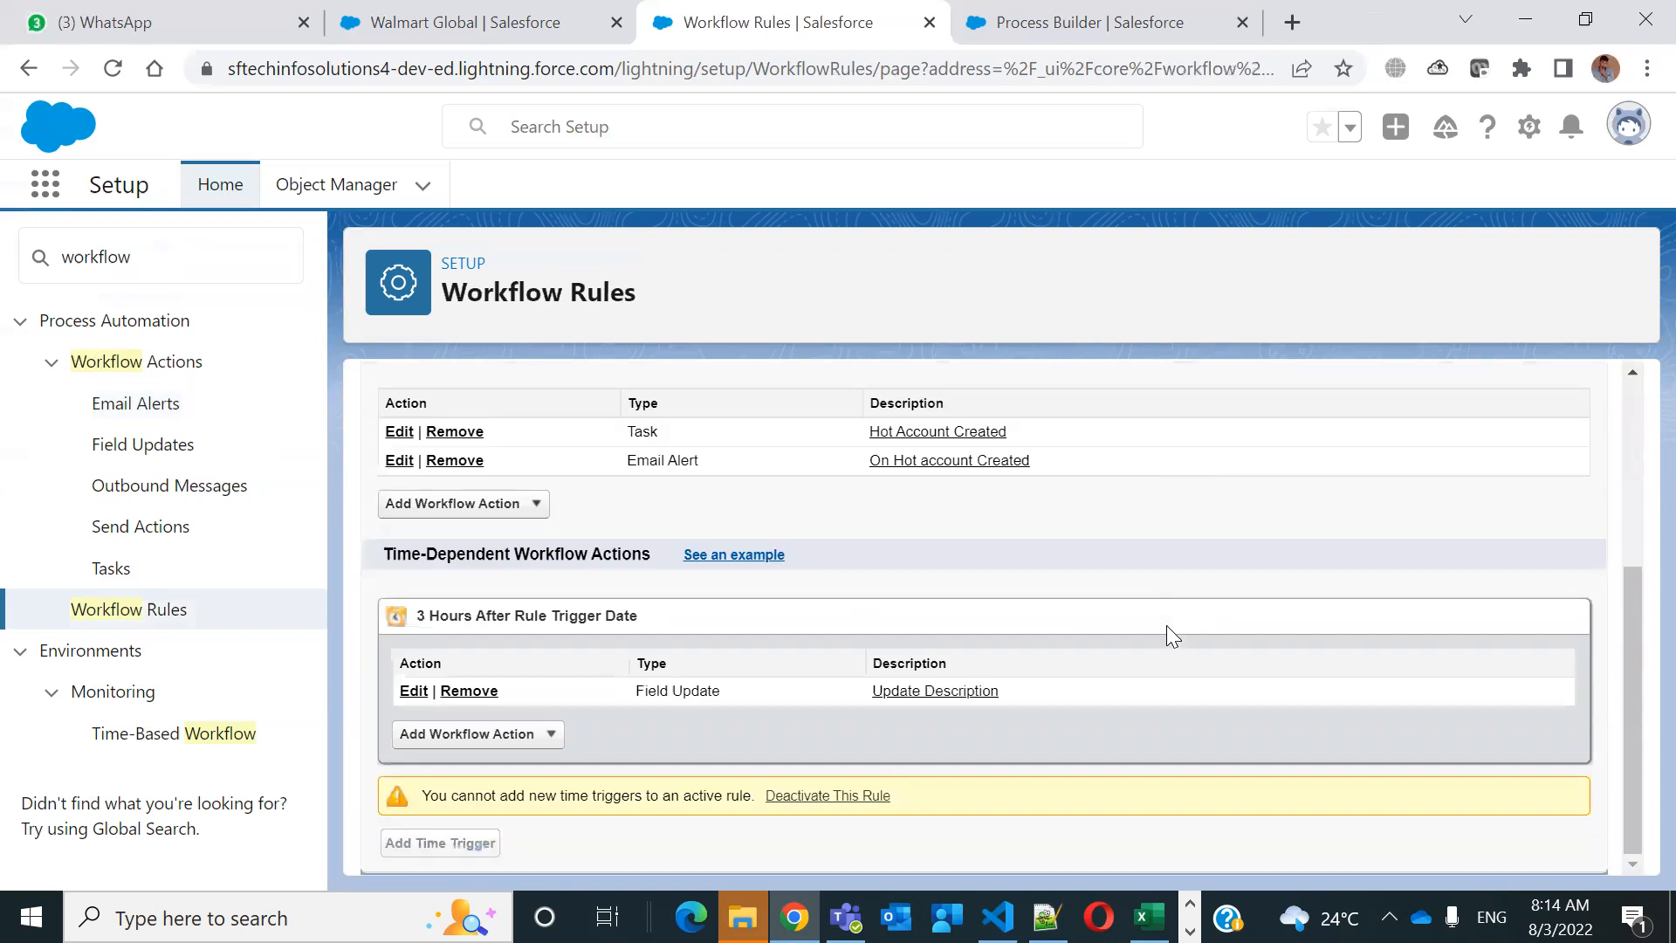
scroll(788, 538, "up", 4)
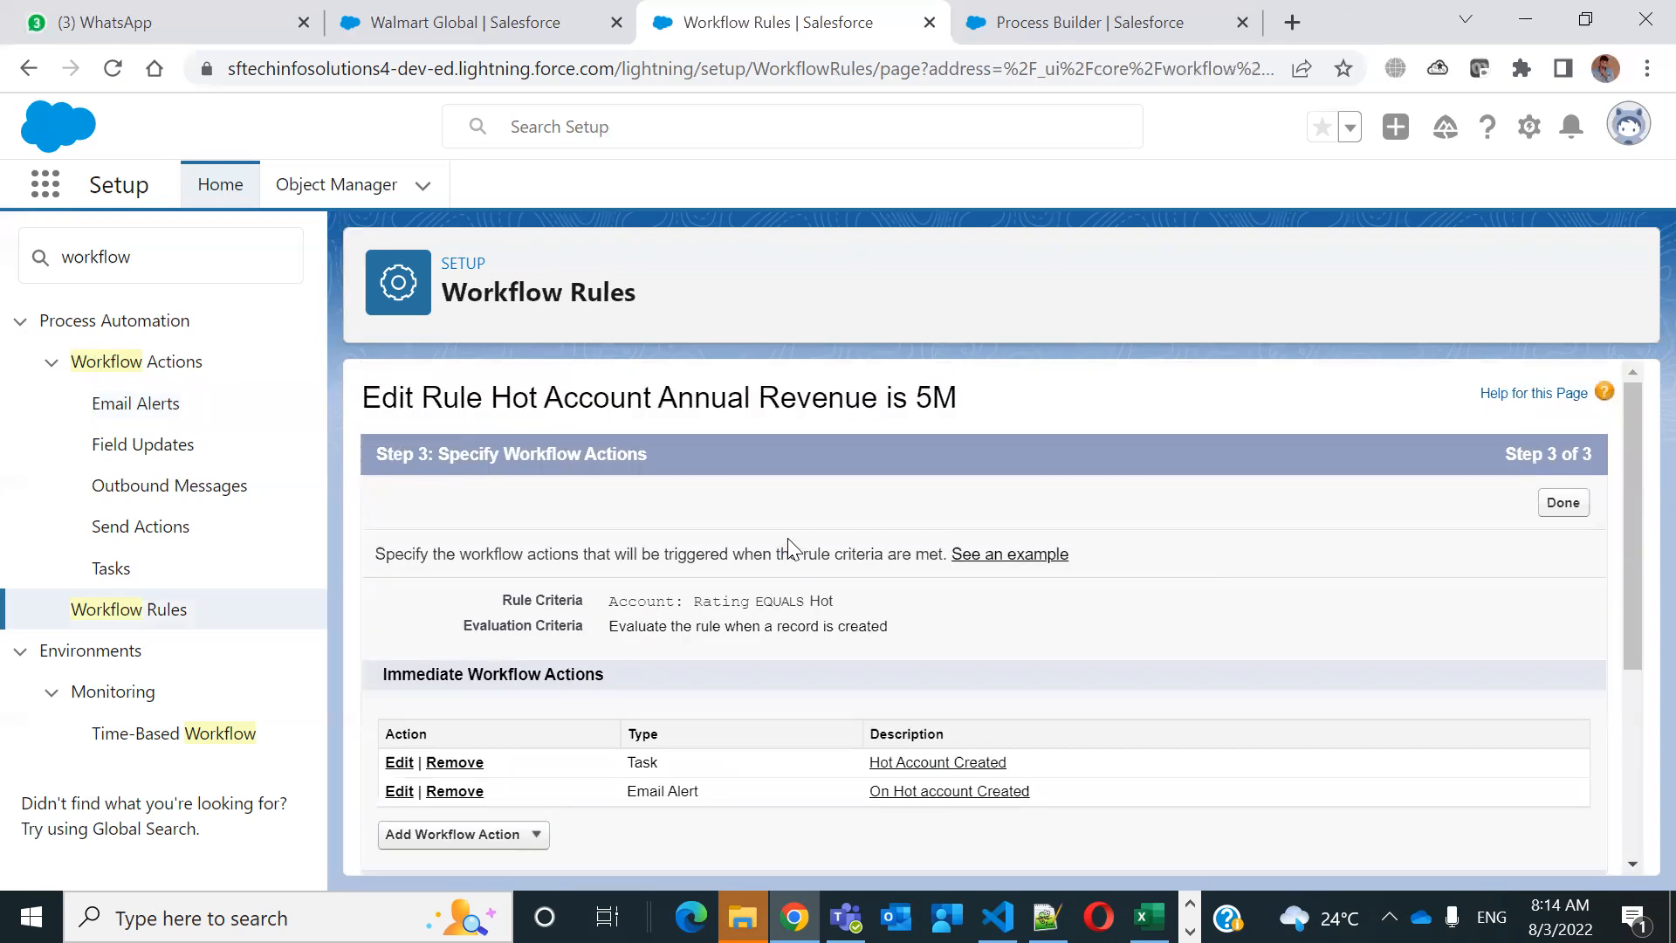
left_click(1564, 501)
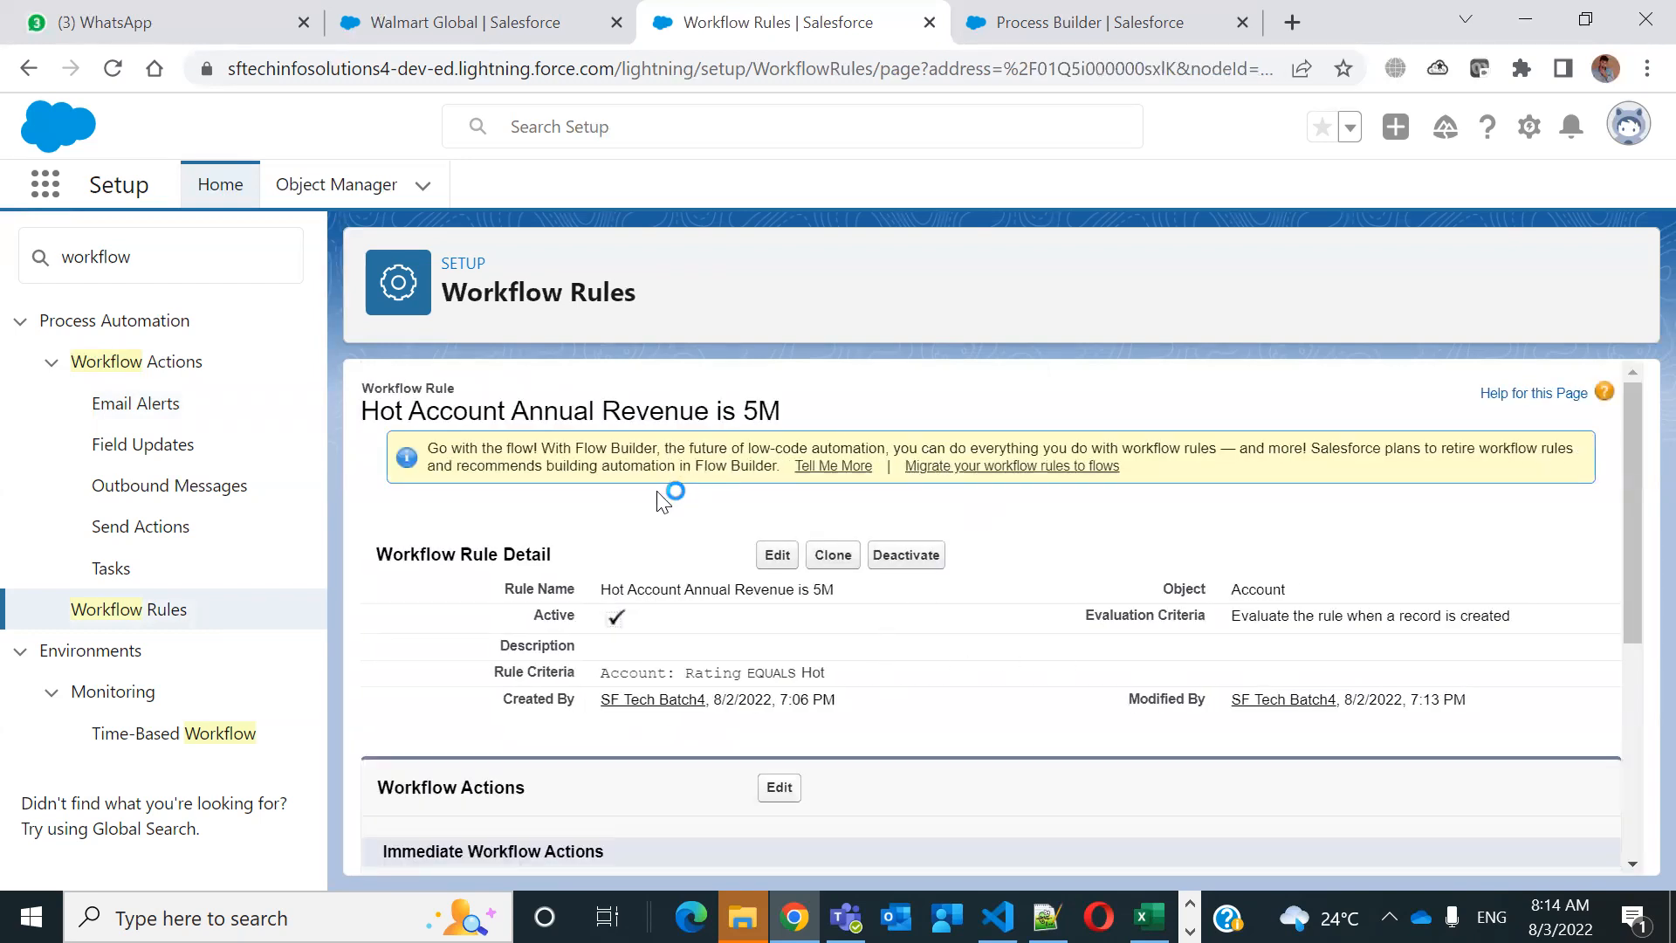
scroll(689, 621, "down", 5)
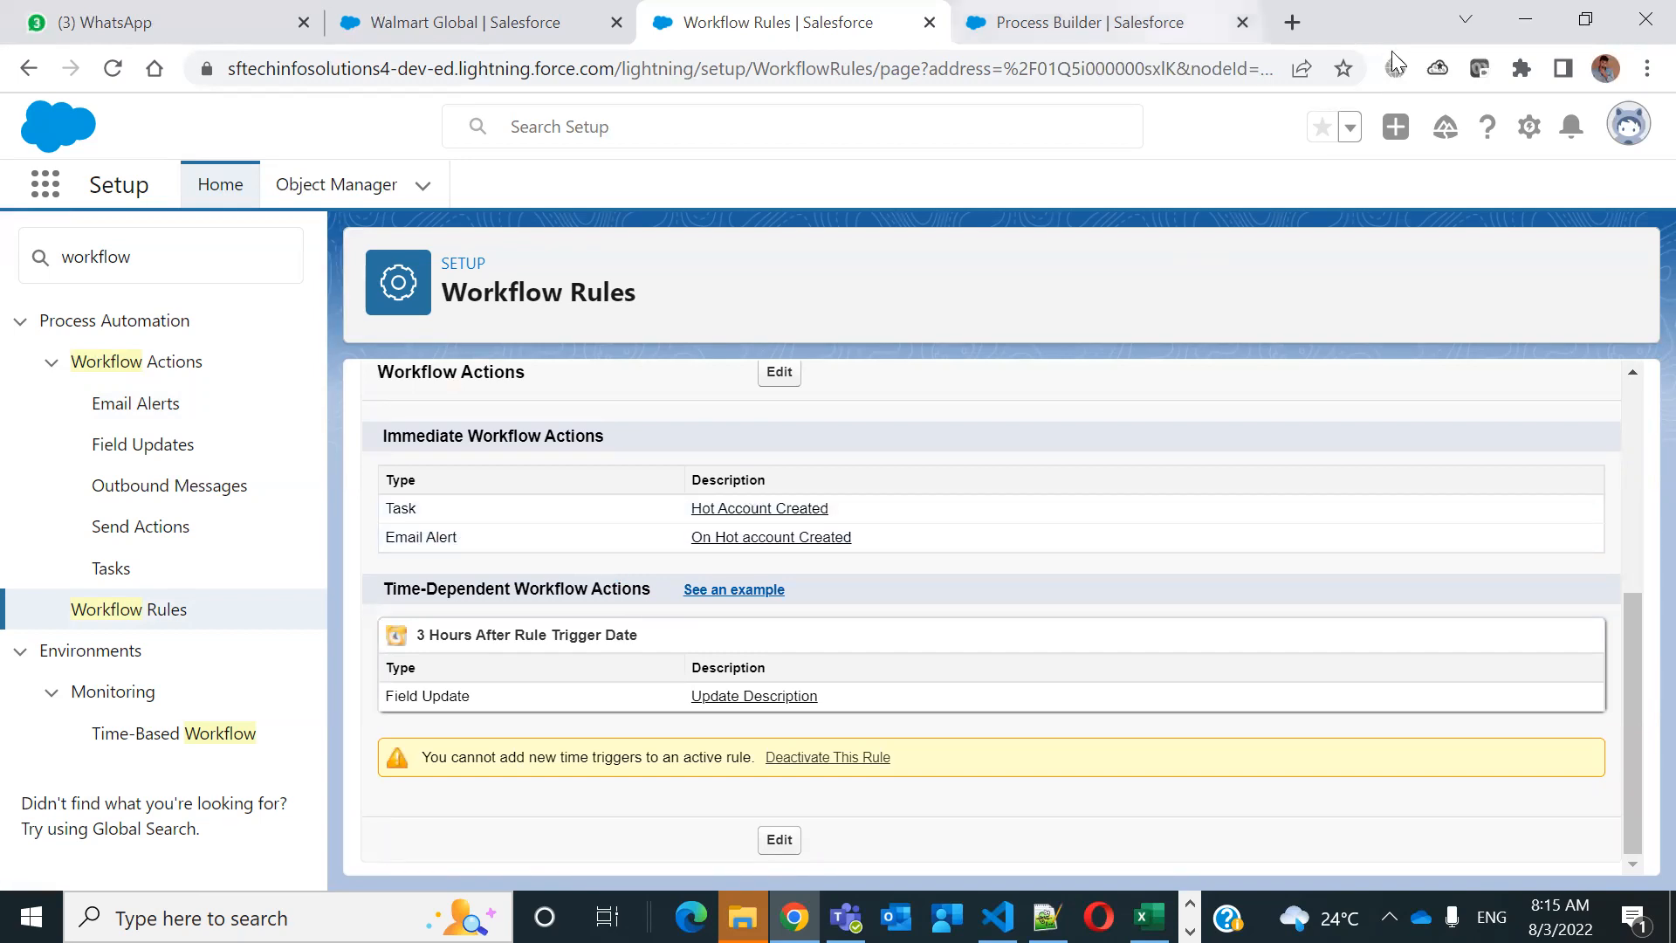
Review the active Account Process Builder's criteria and actions, and clone it as a version of the current process
left_click(1074, 21)
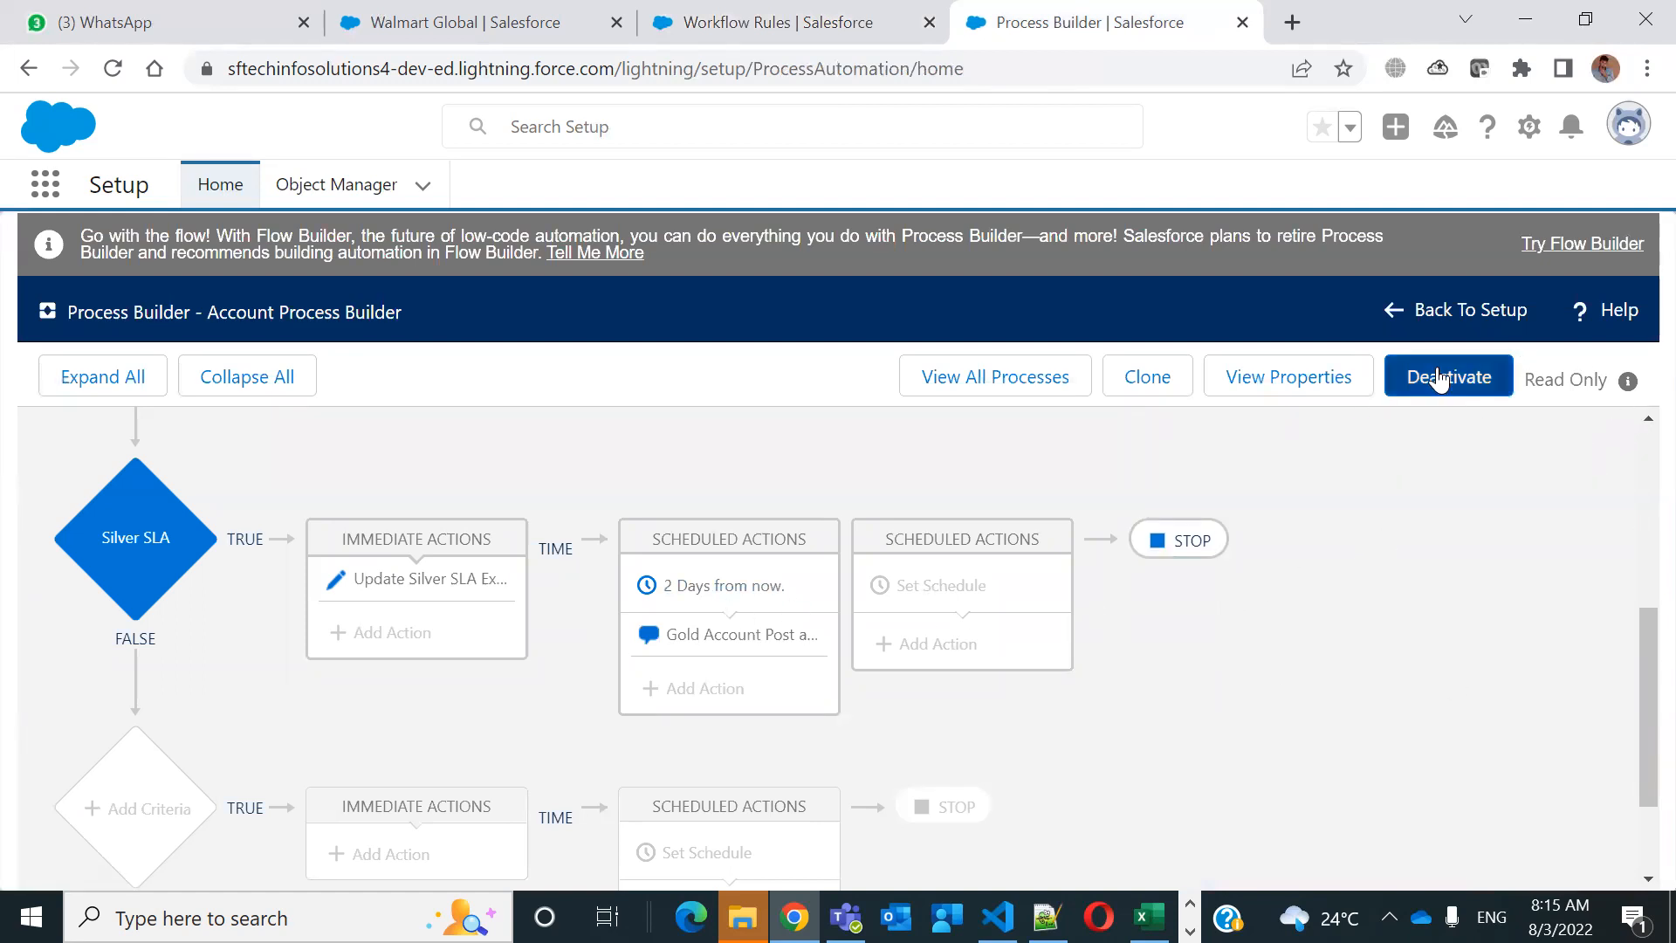
scroll(1420, 611, "up", 5)
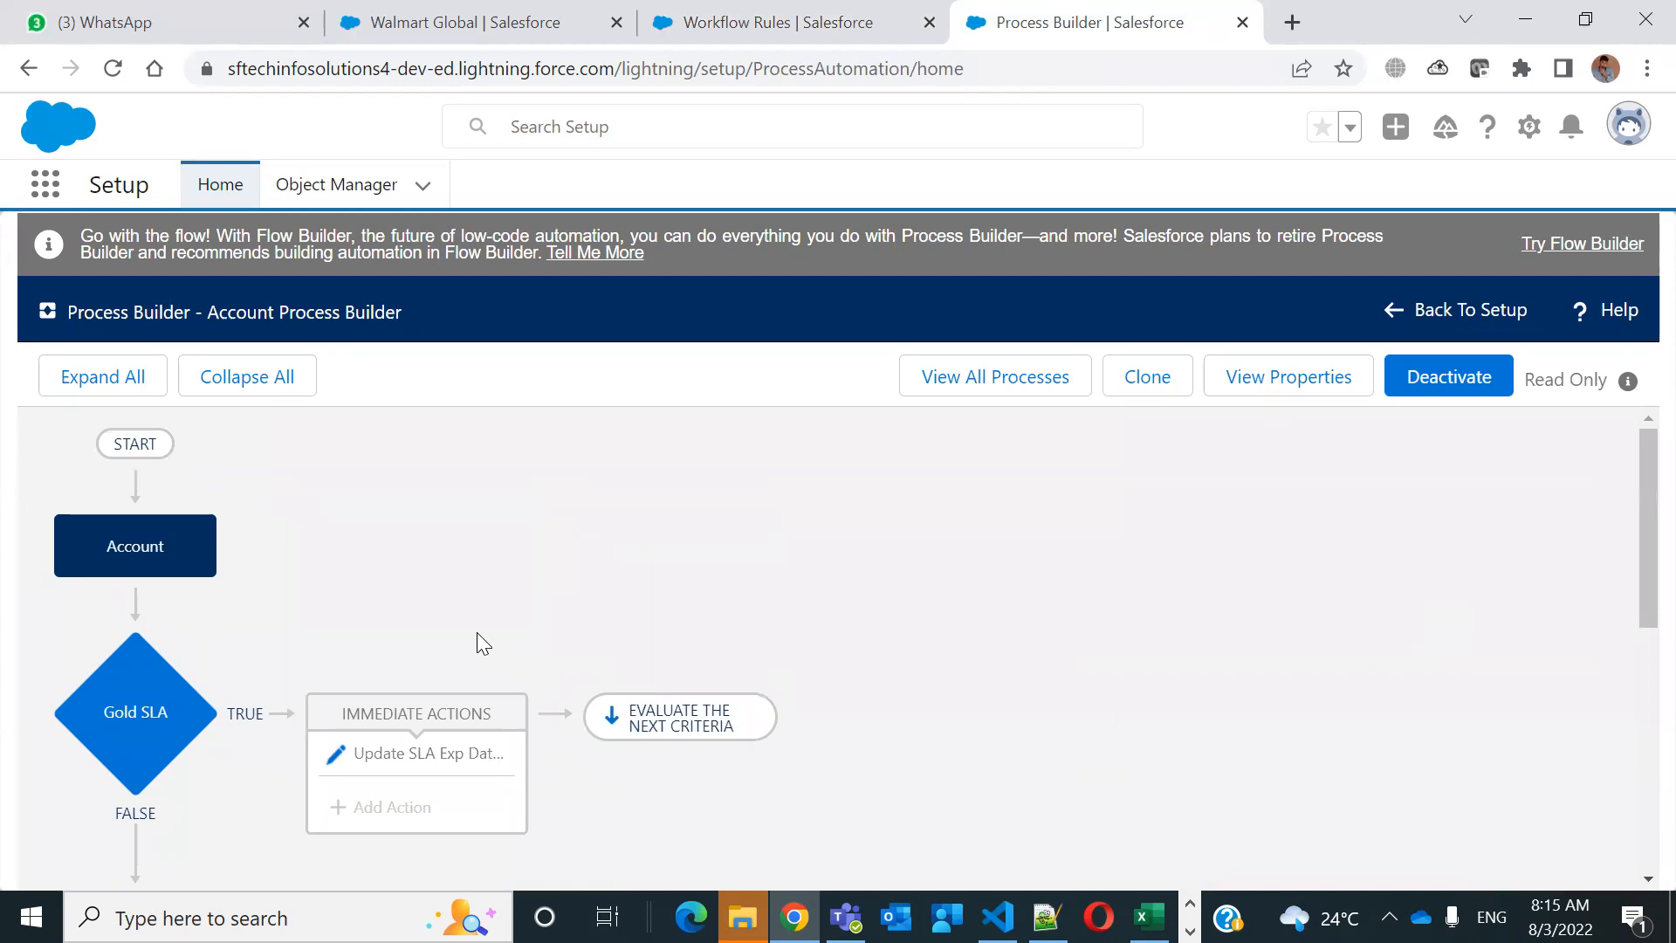
scroll(479, 644, "down", 5)
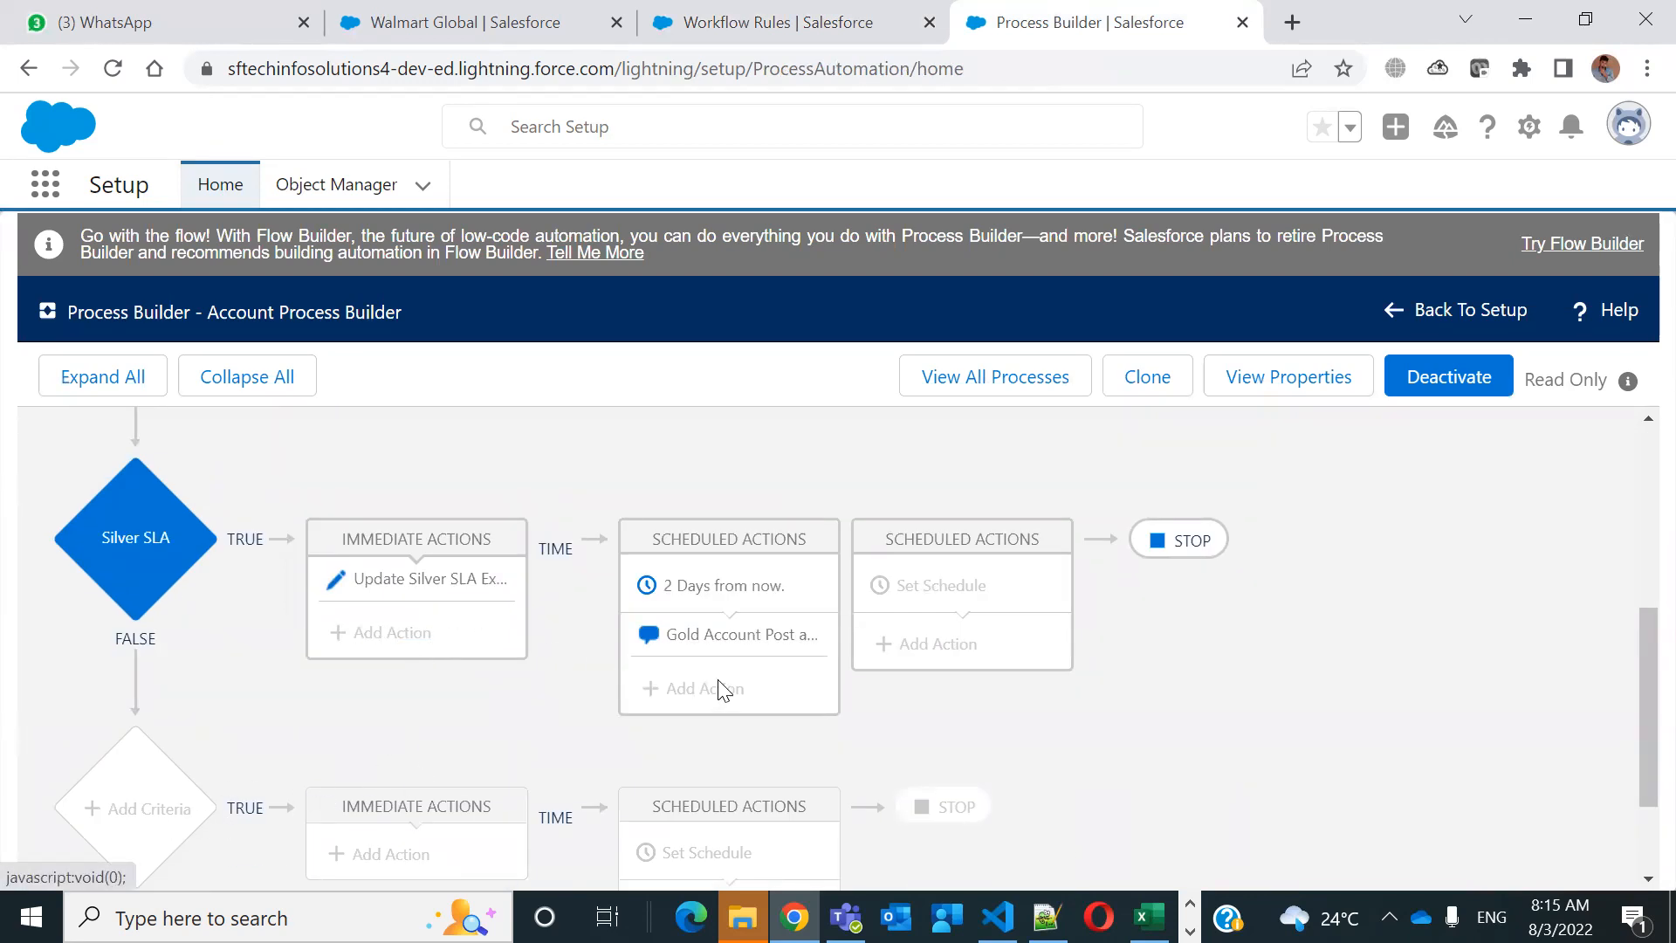
left_click(1180, 539)
left_click(905, 869)
scroll(1382, 665, "up", 5)
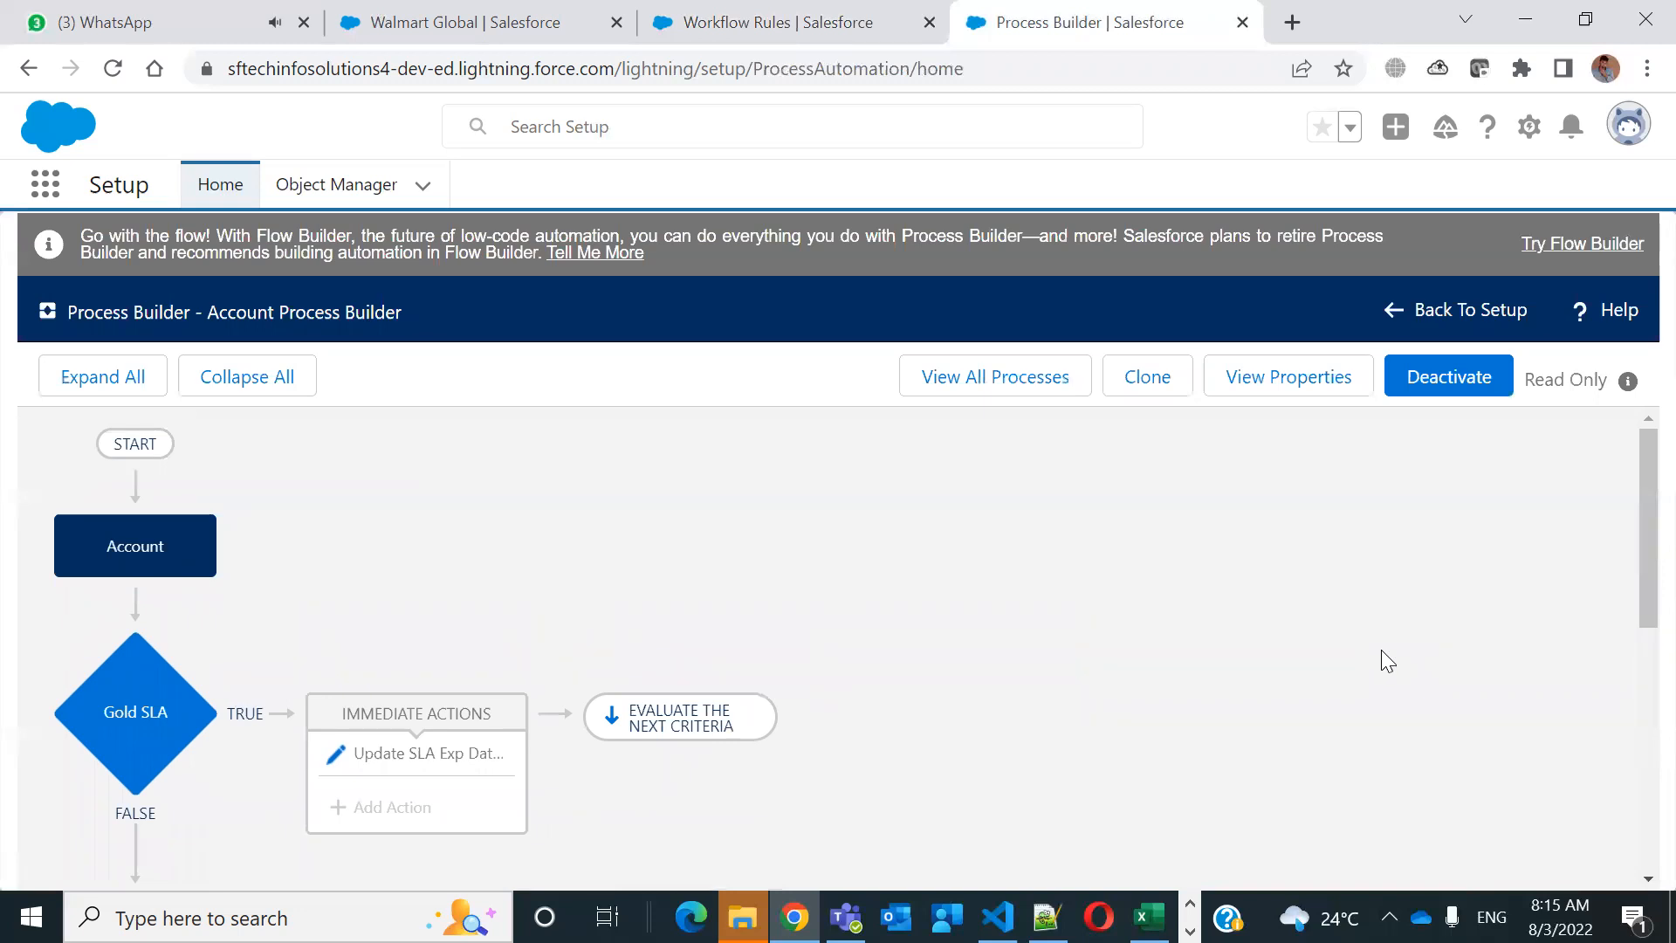
left_click(1157, 384)
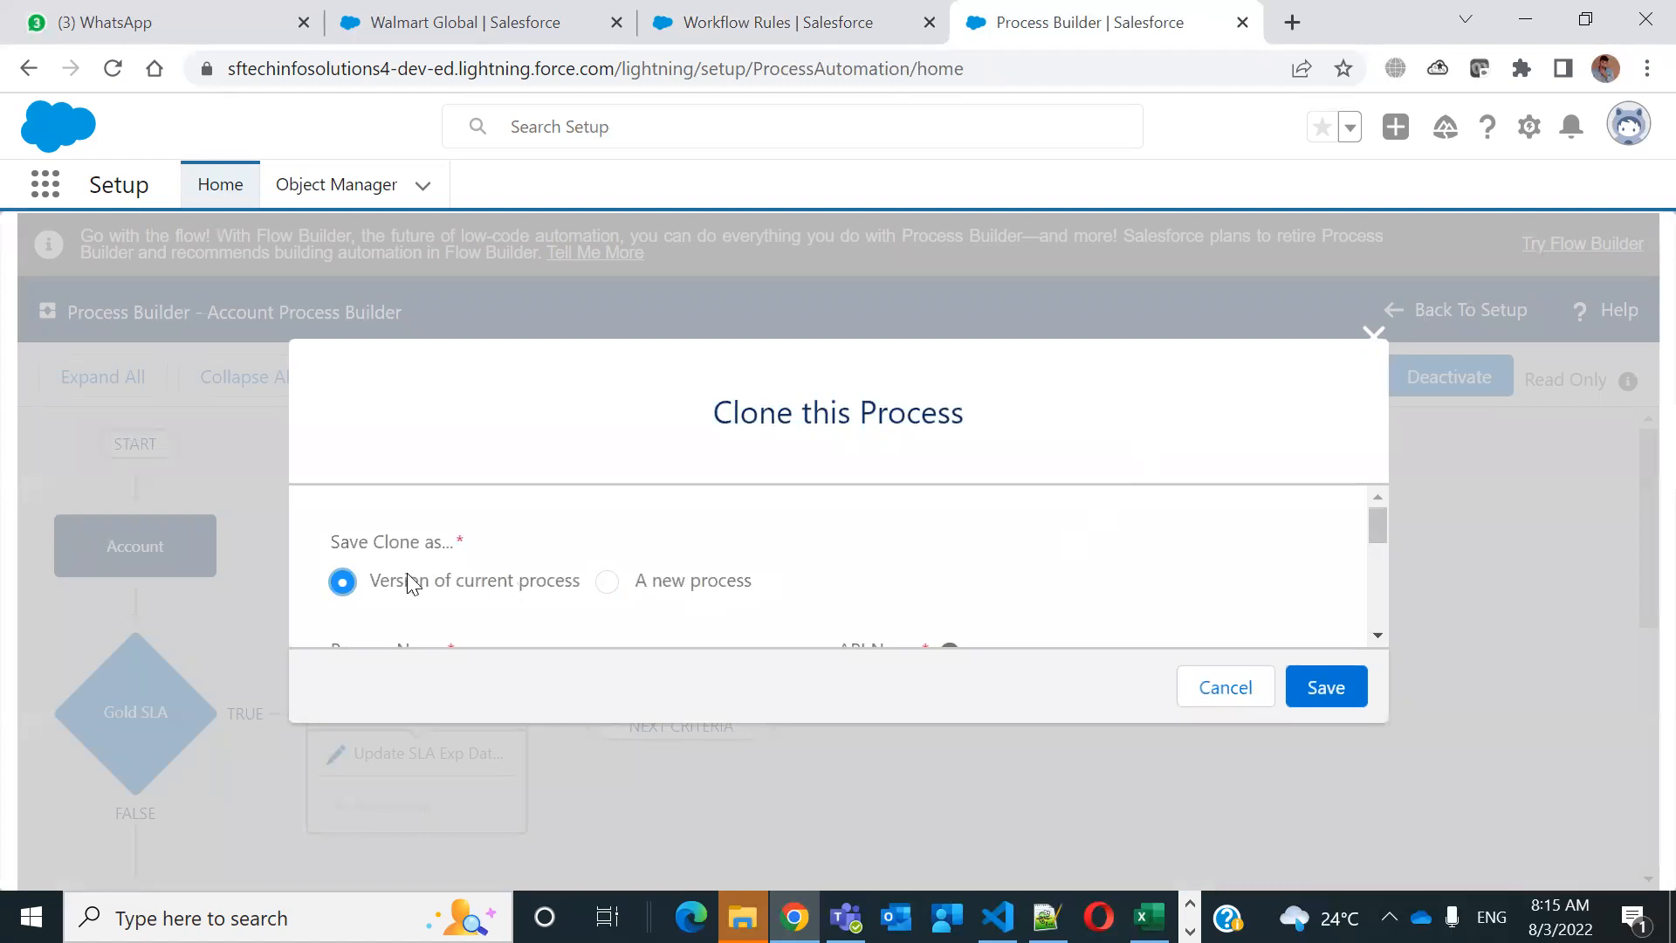
left_click(1320, 680)
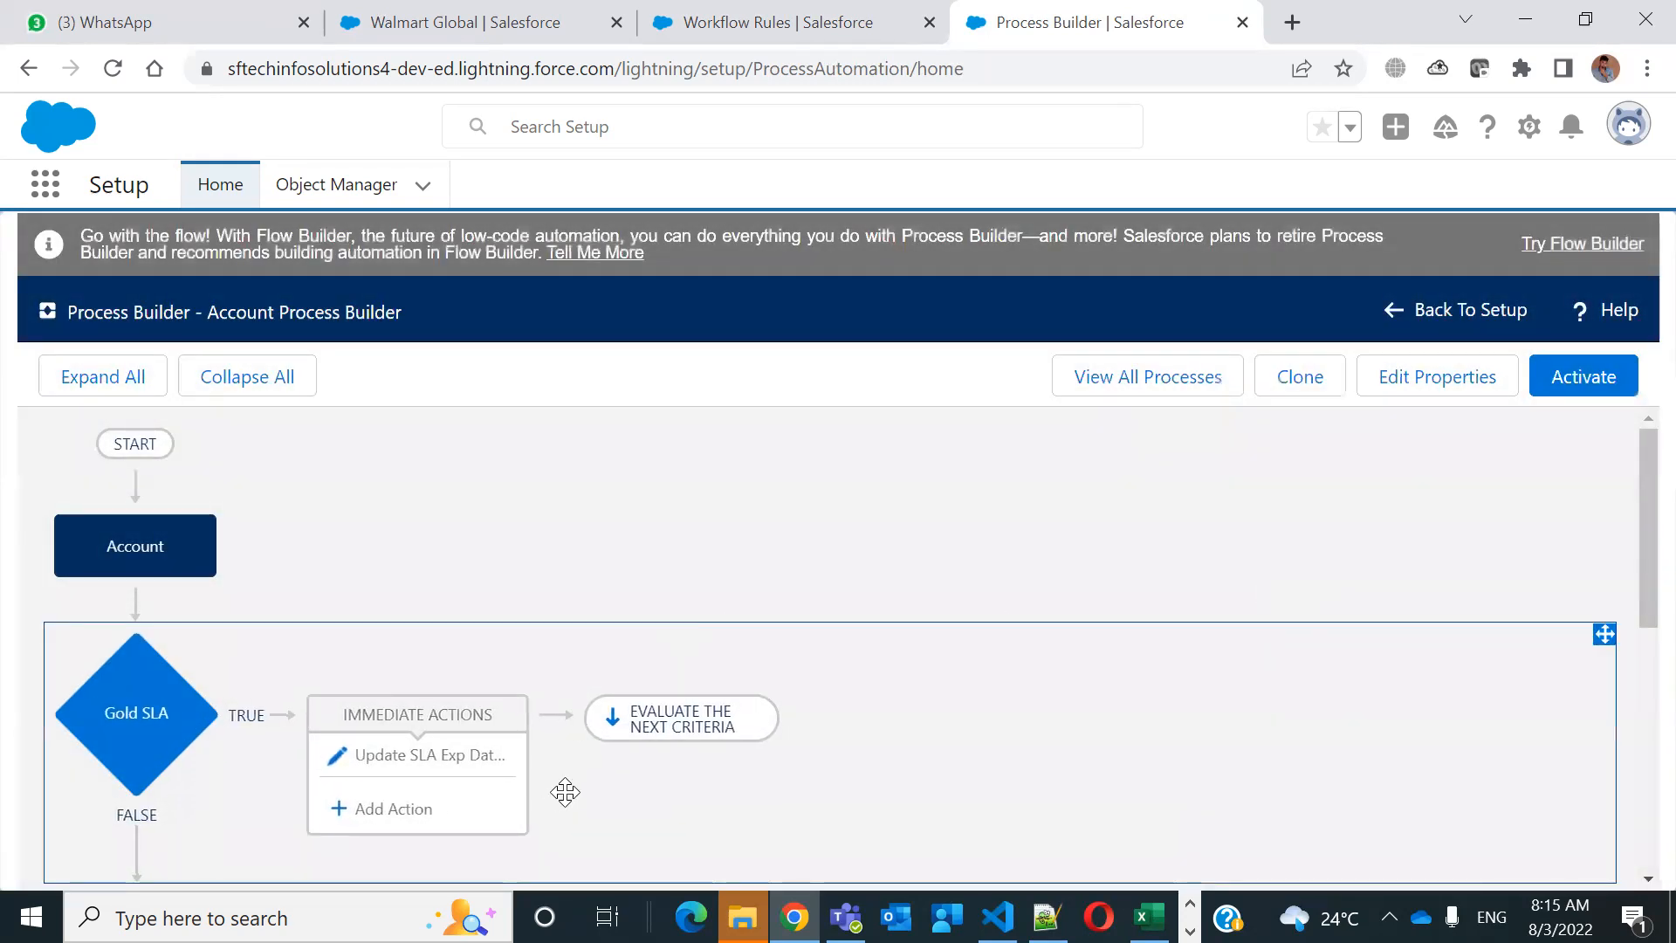
Check the action types offered for a new Gold SLA immediate action in the cloned version, without adding one
scroll(565, 792, "down", 5)
scroll(515, 756, "up", 5)
left_click(360, 812)
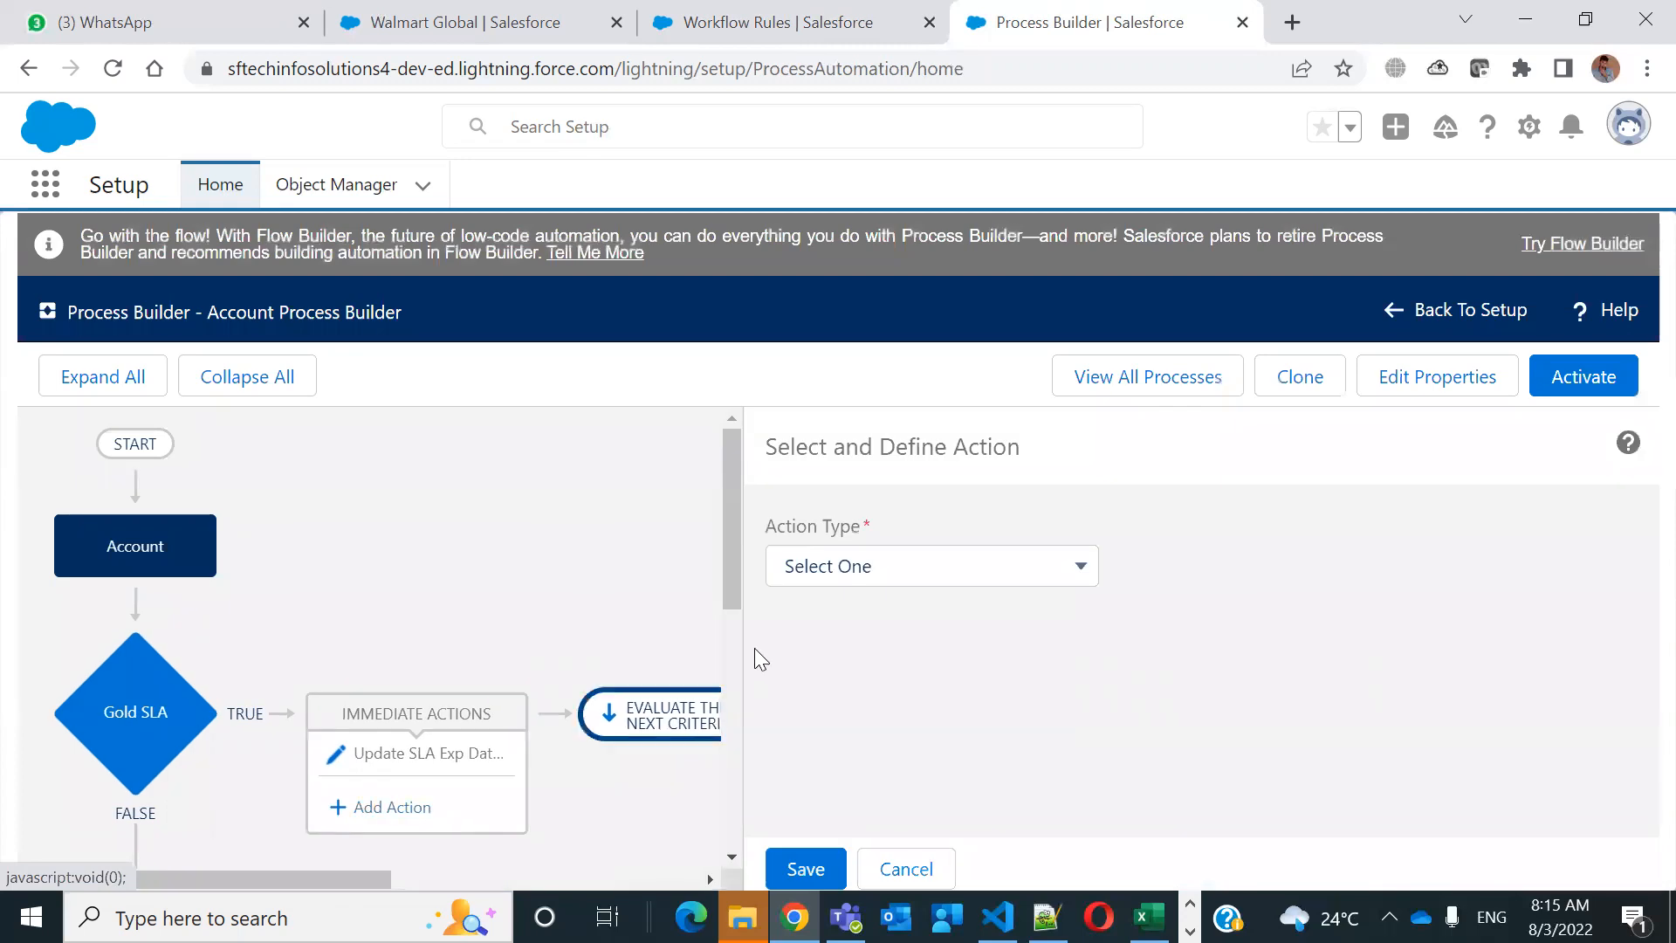
left_click(833, 576)
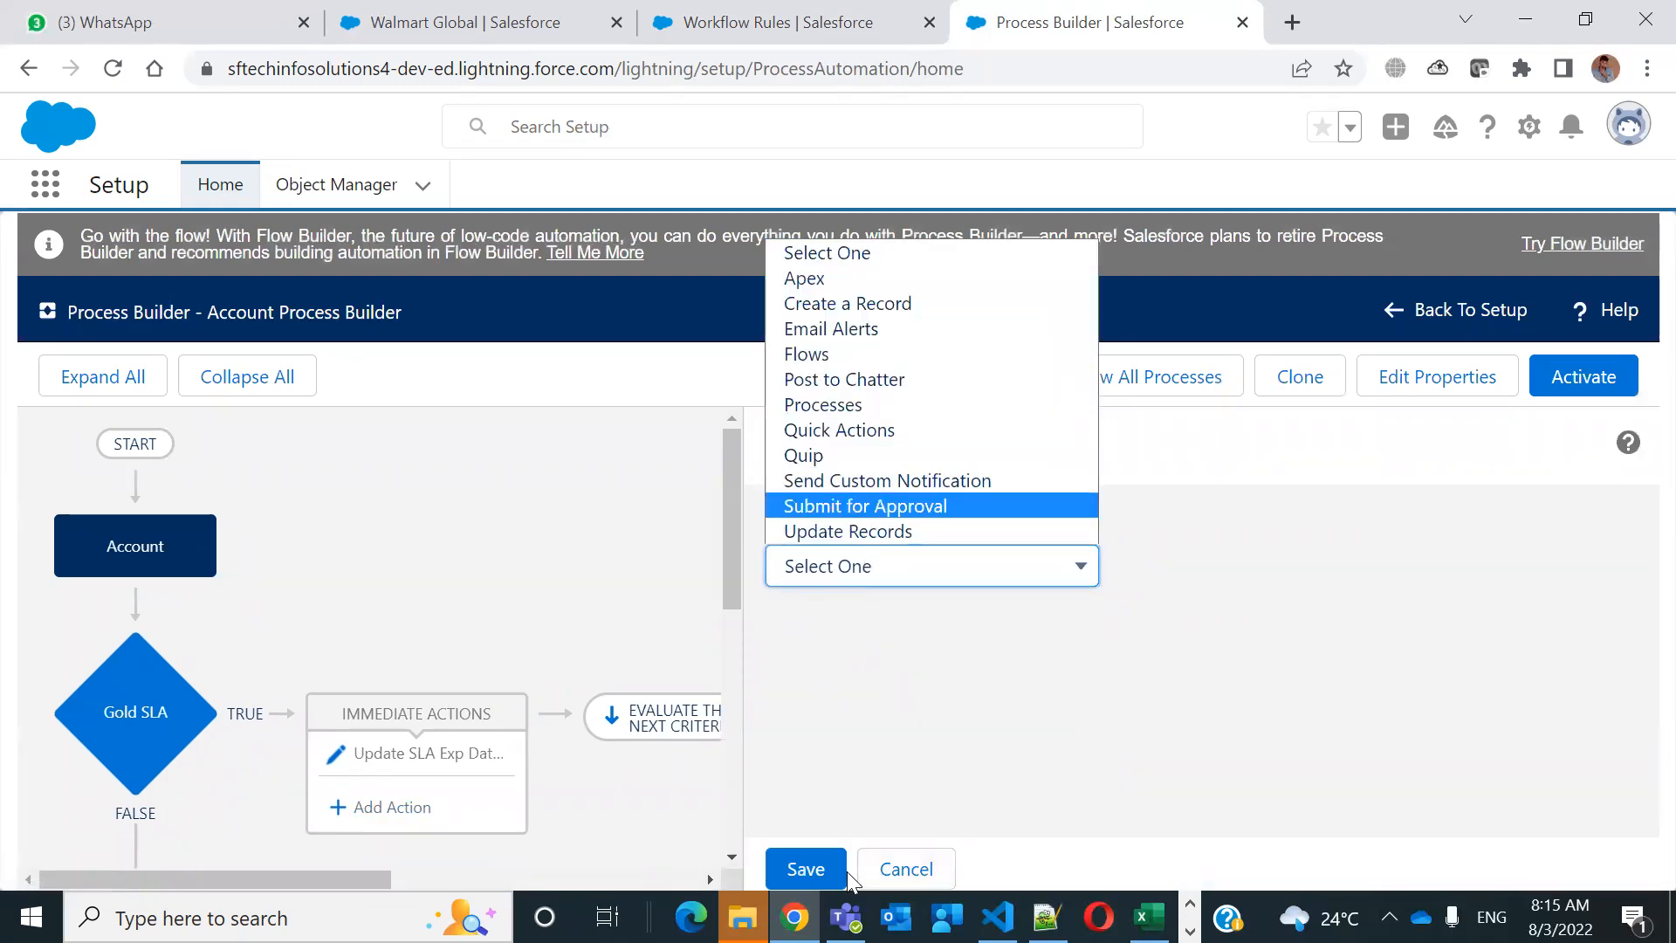
left_click(913, 868)
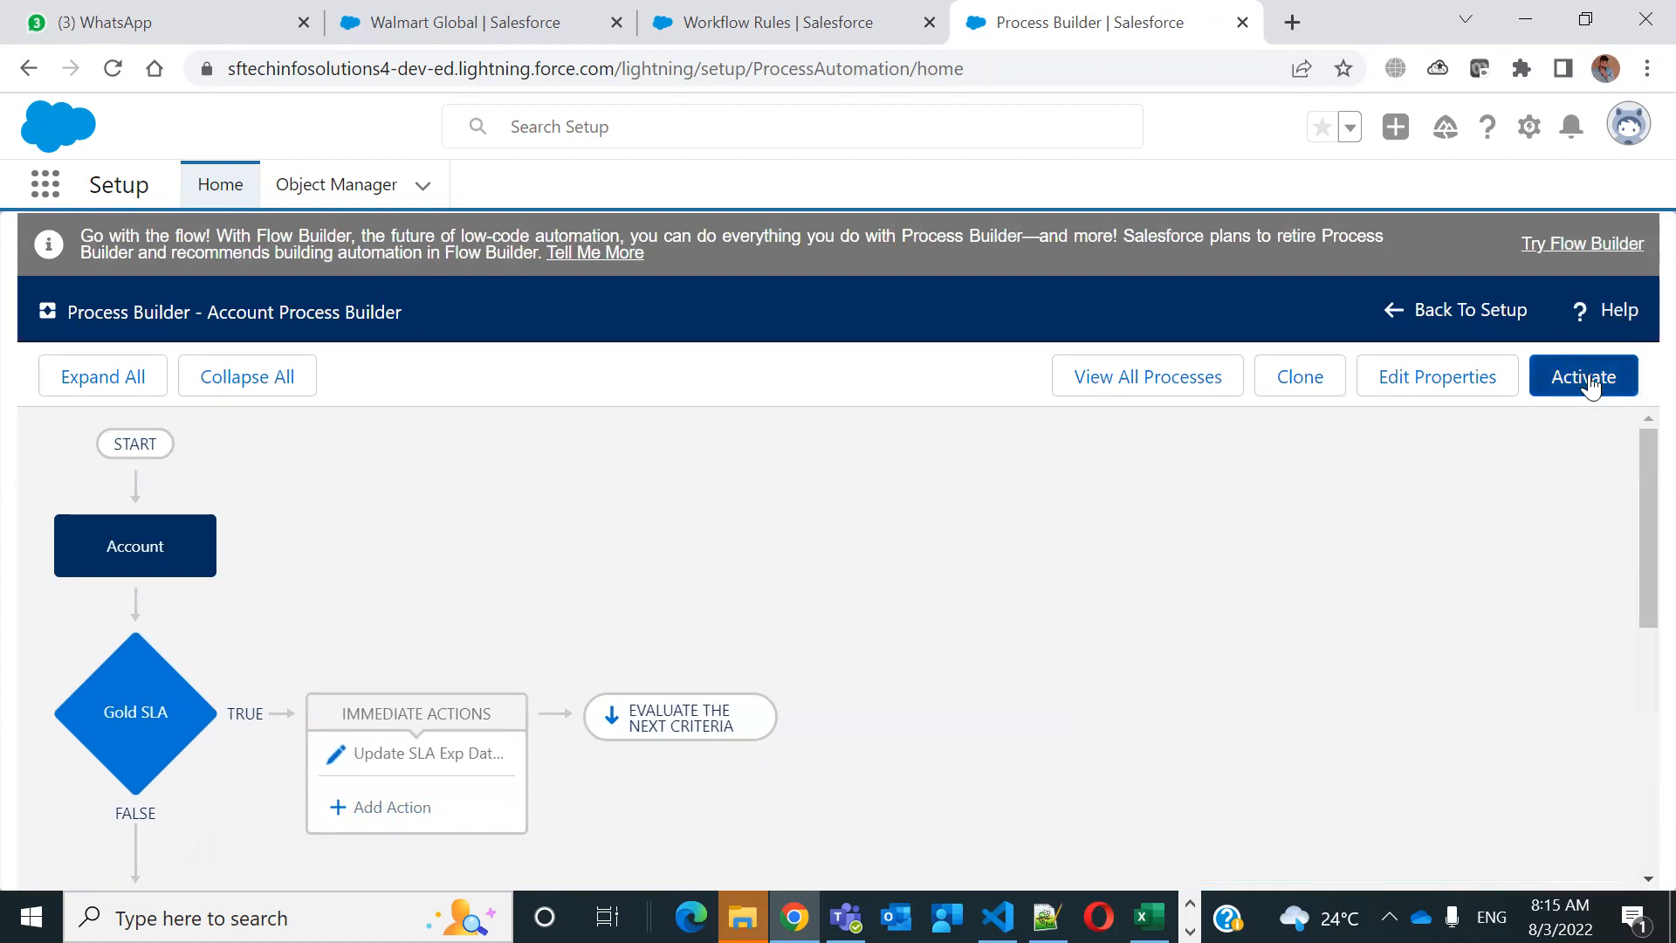
Show all processes, expand Account Process Builder, and compare the status of its versions
left_click(1194, 389)
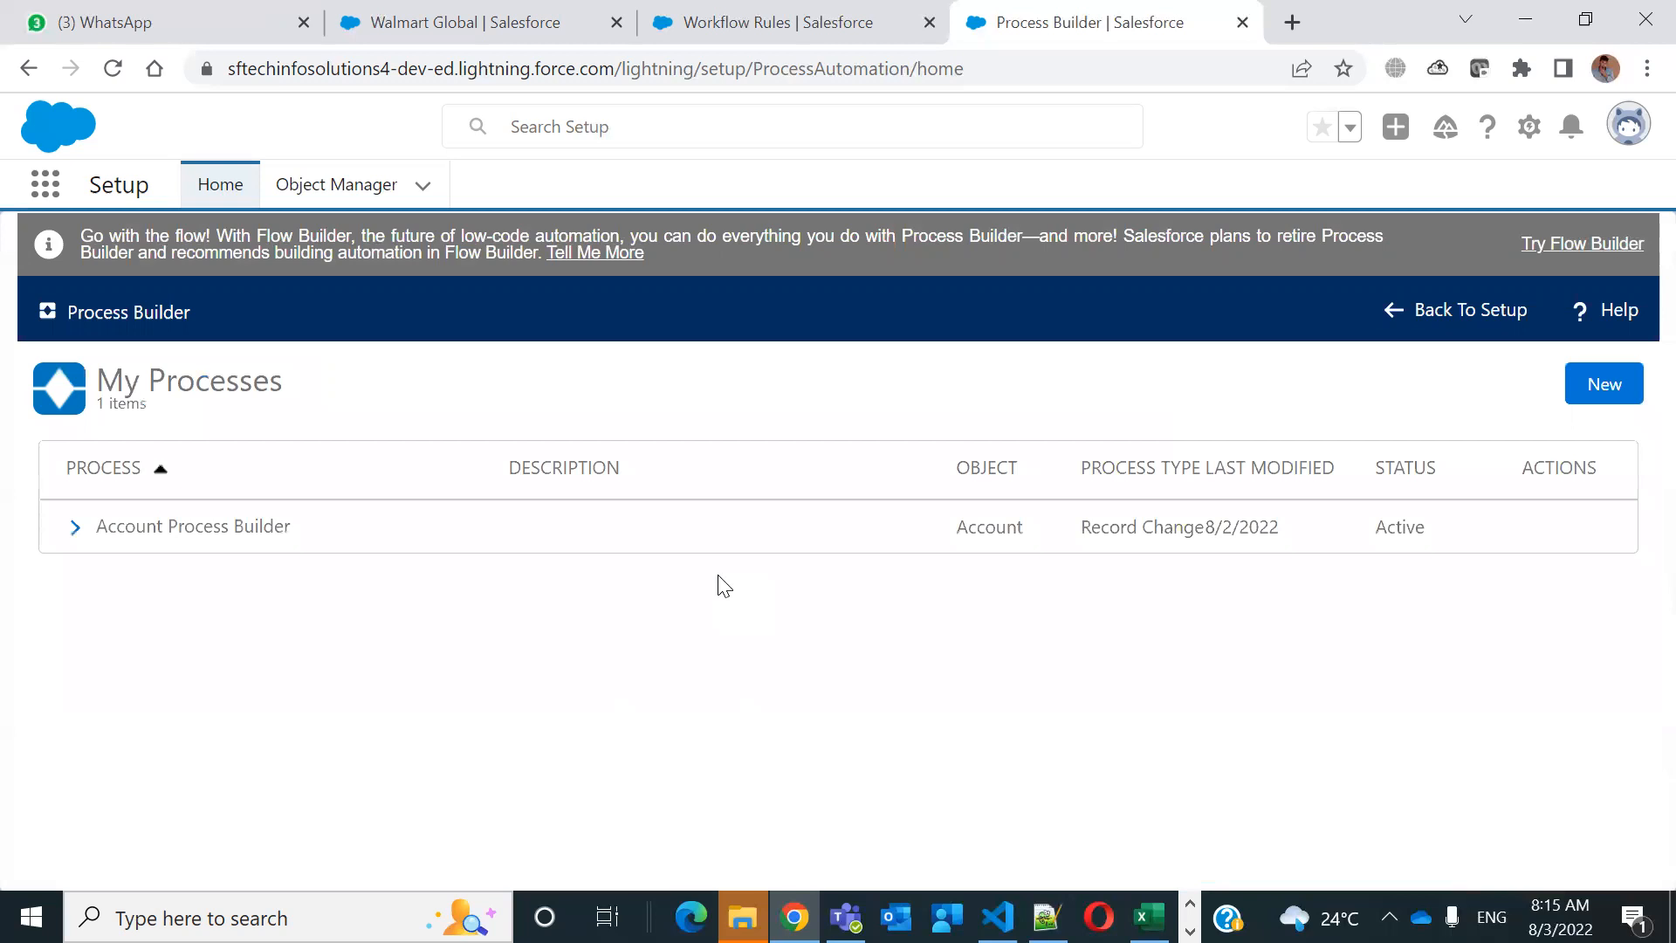
left_click(75, 528)
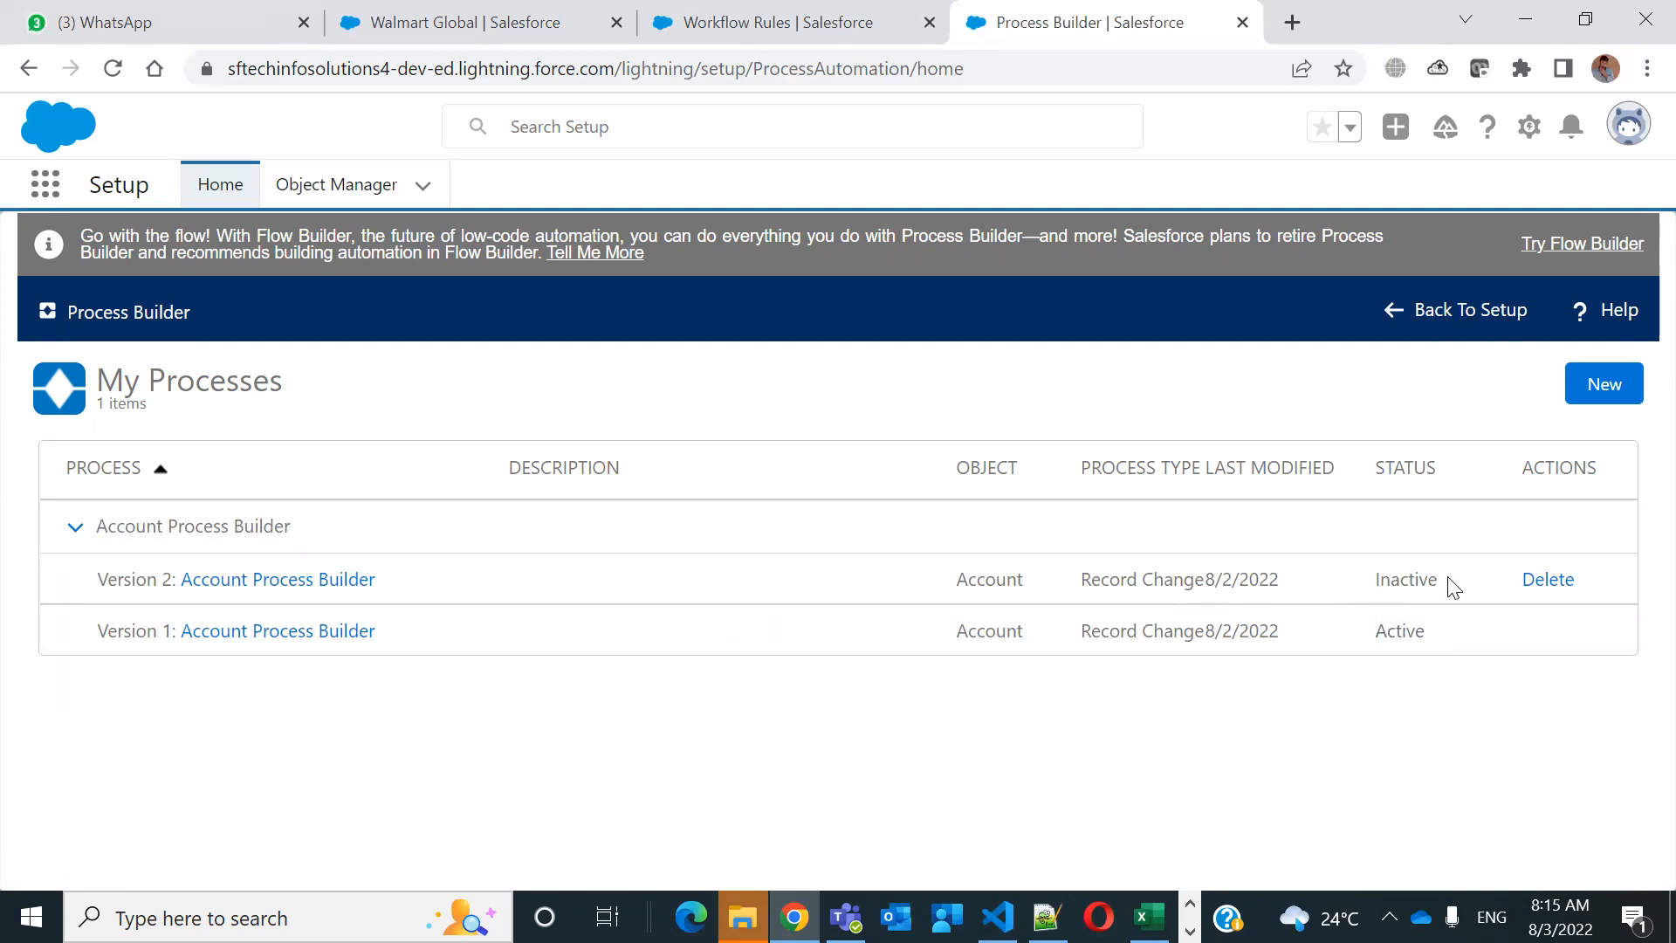
left_click_drag(1447, 578, 1328, 586)
left_click(1180, 582)
left_click_drag(992, 573, 1406, 591)
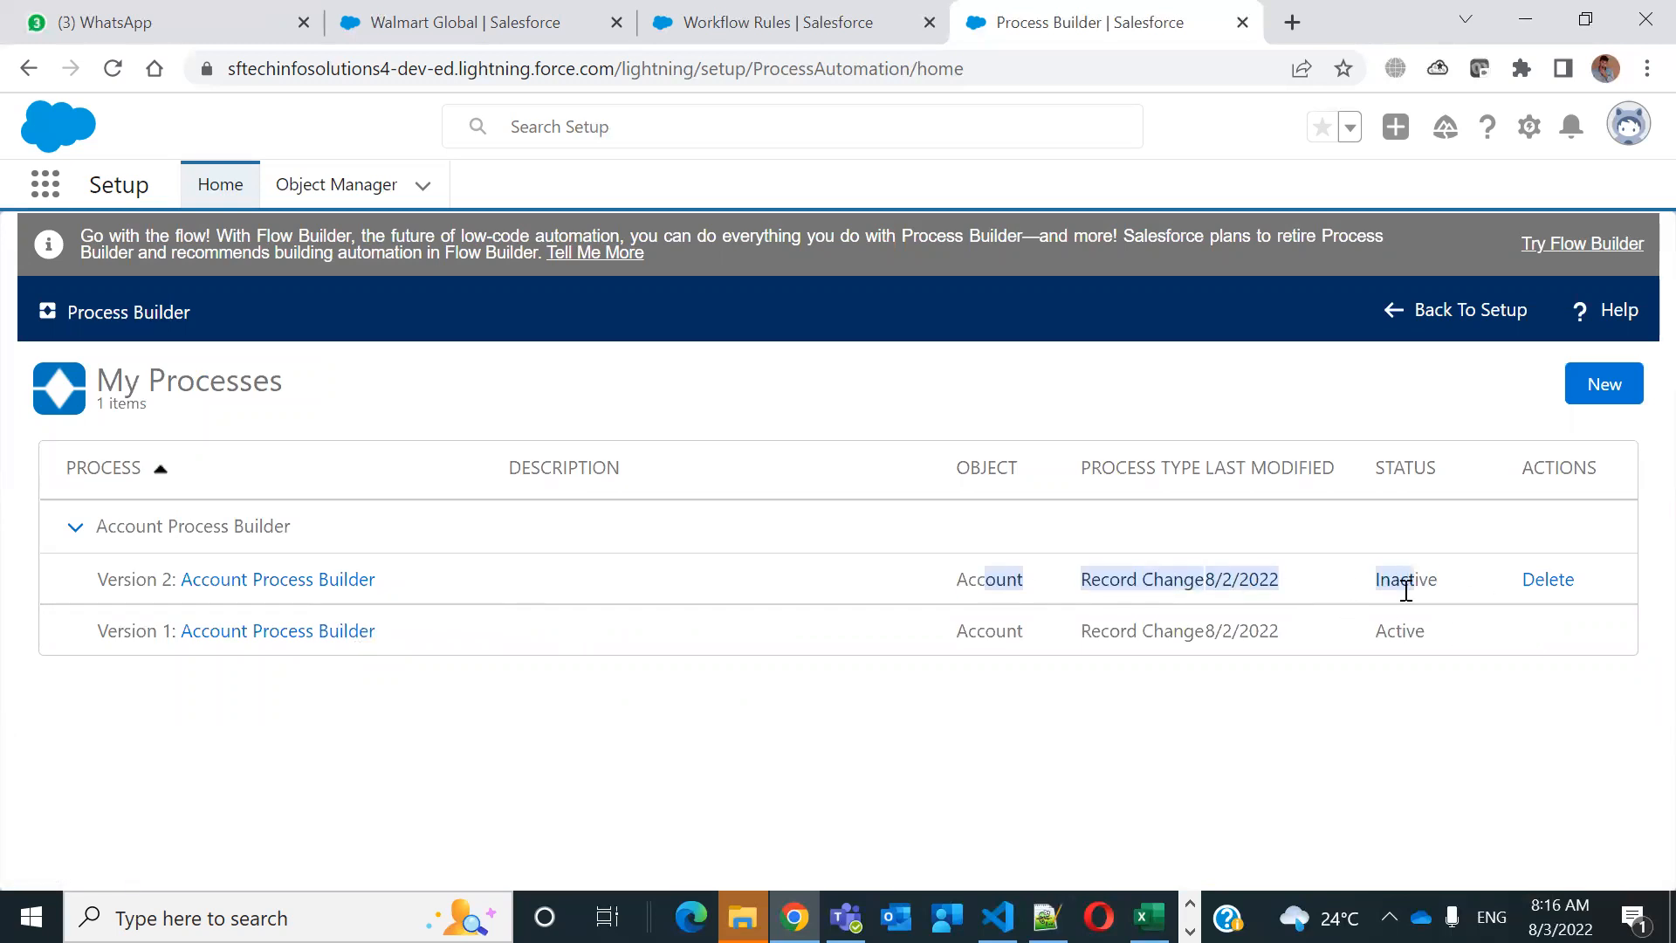
left_click_drag(1439, 648, 1158, 630)
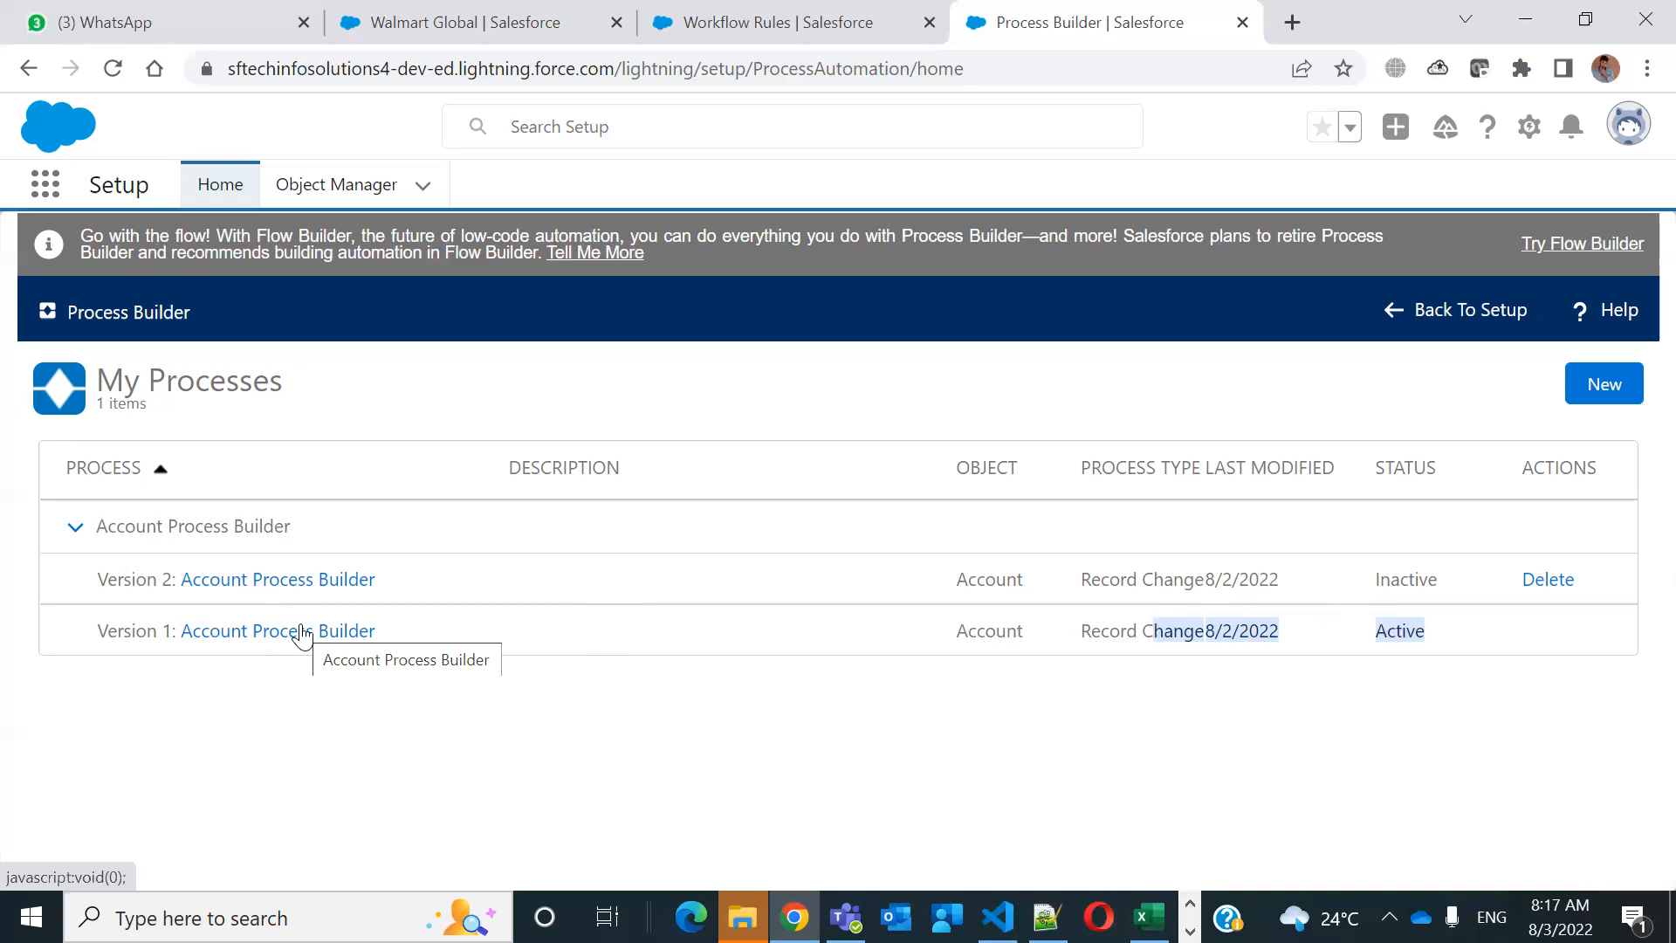
Switch to the Book1 workbook in Excel and compare the Process Builder row with the Workflow Rules row
left_click(1148, 916)
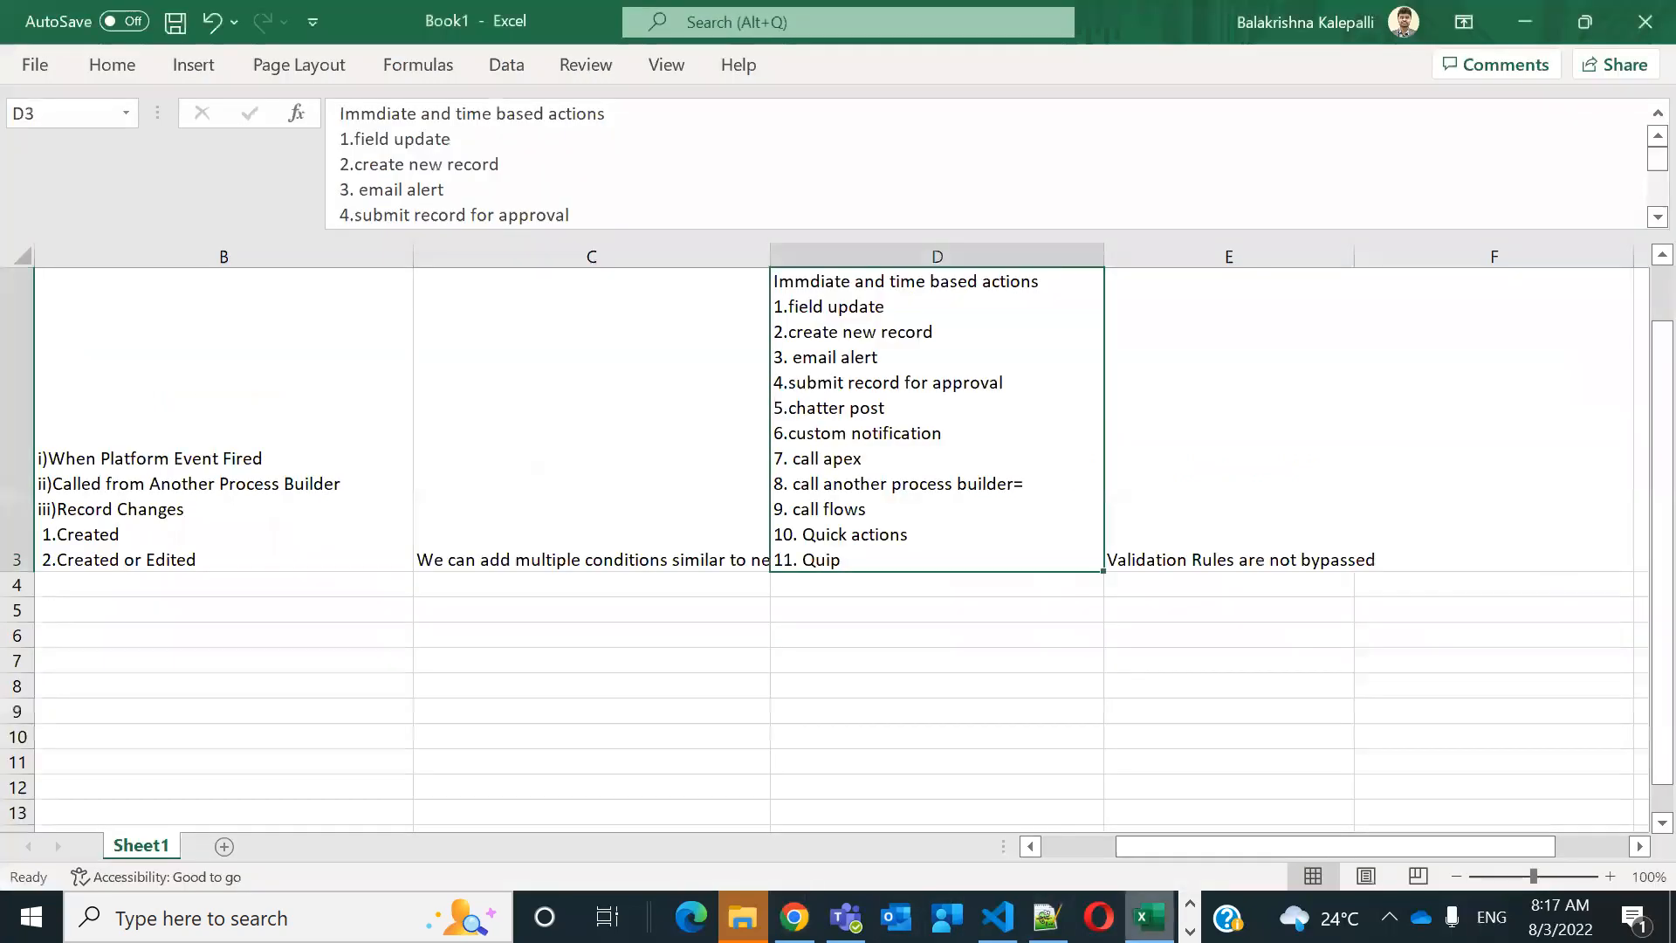
left_click(1254, 487)
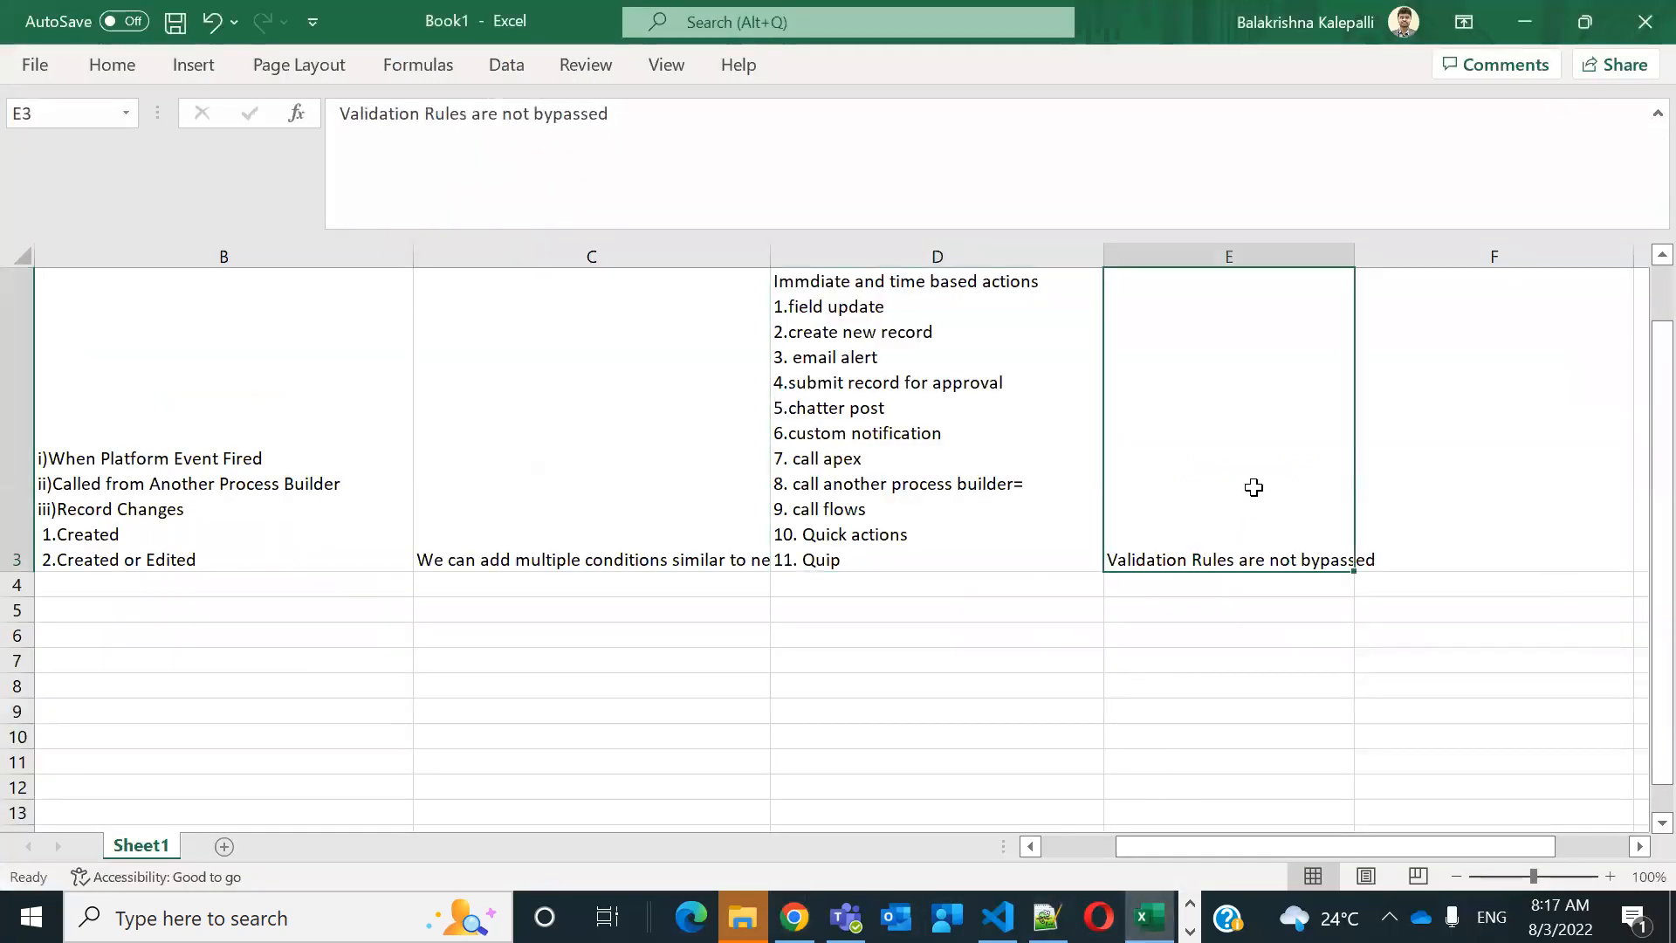
left_click(960, 615)
left_click_drag(1017, 486, 183, 295)
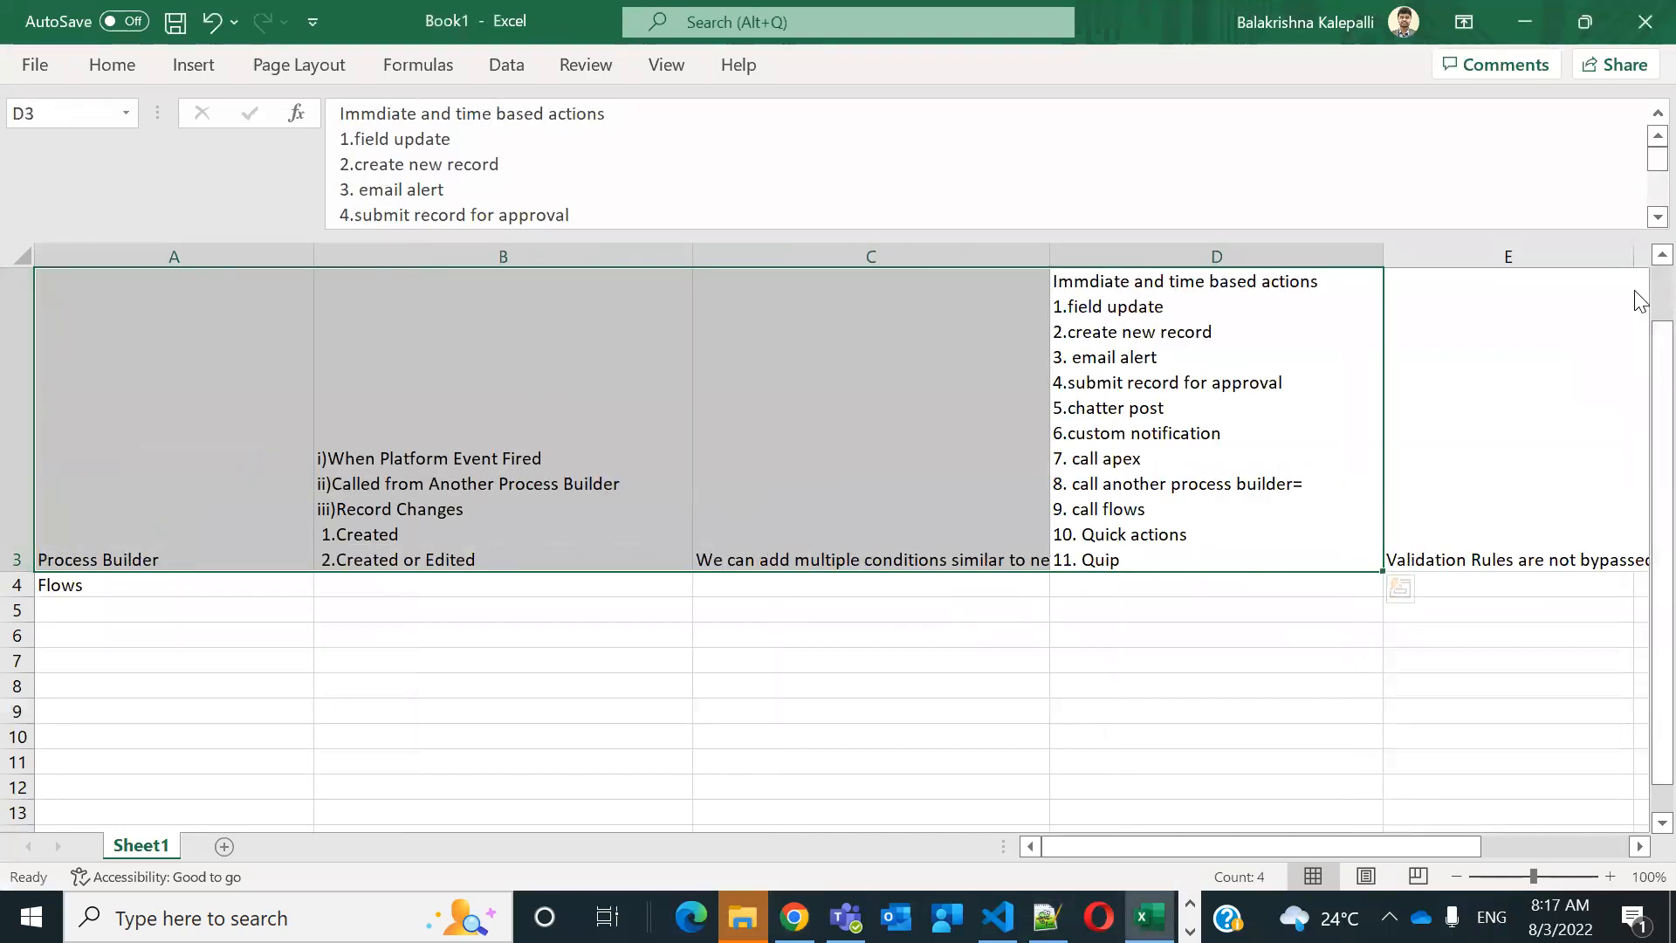
scroll(1635, 290, "up", 1)
scroll(1635, 356, "down", 1)
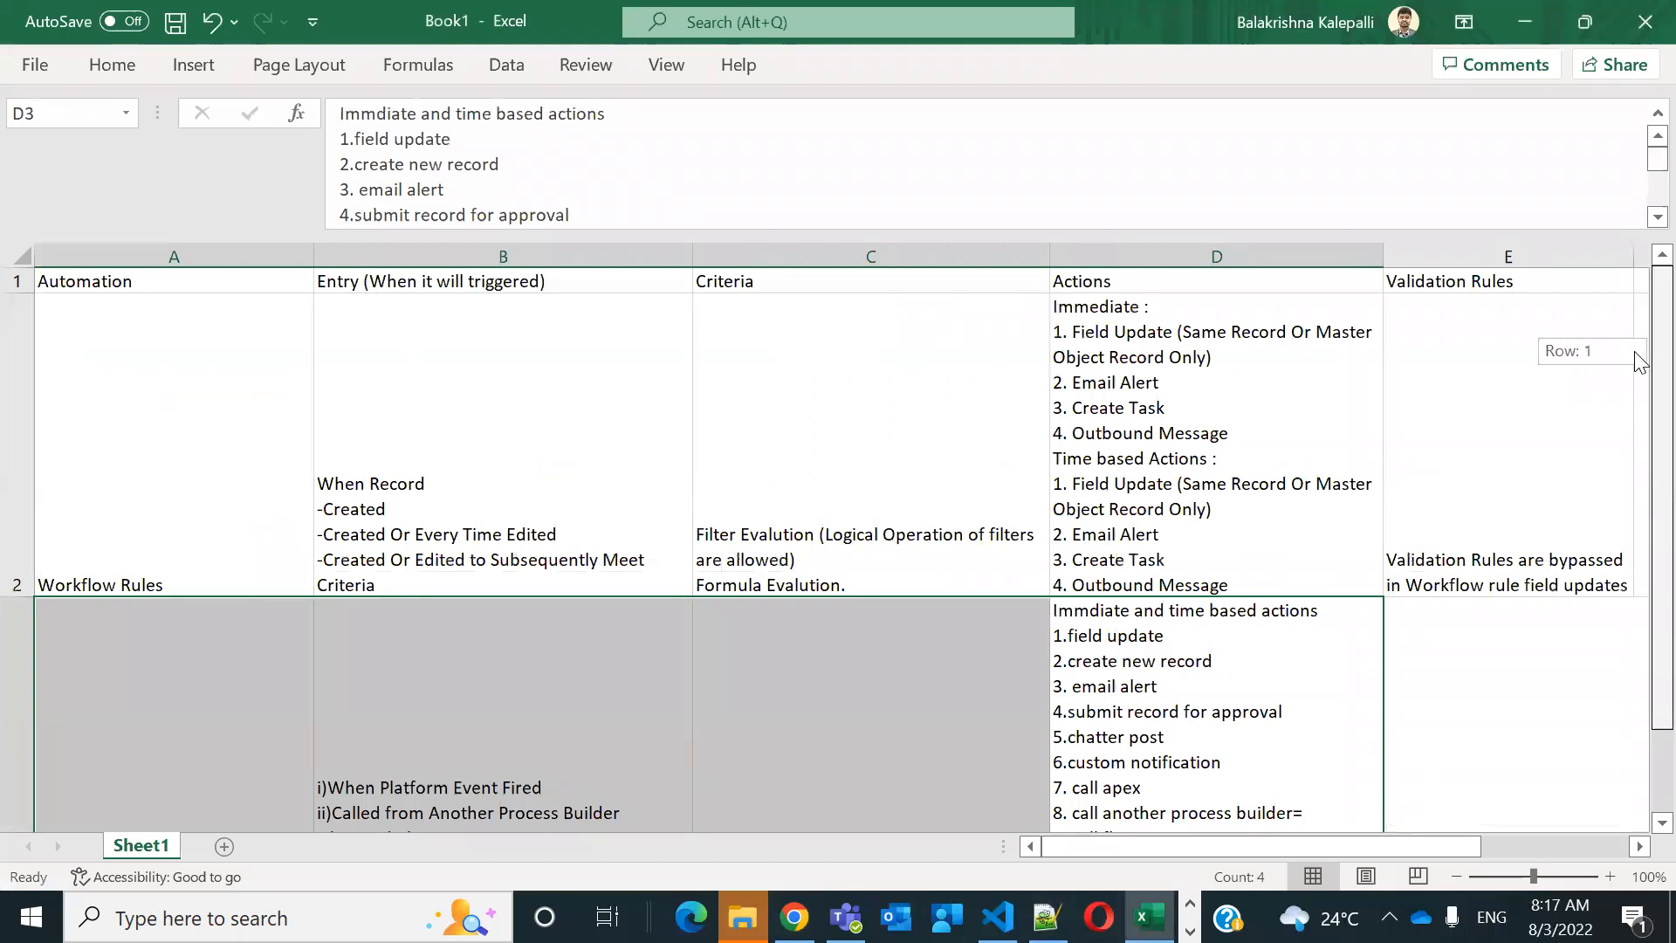
mouse_move(1635, 360)
left_mouse_down()
mouse_move(1635, 414)
mouse_move(1635, 351)
left_mouse_up()
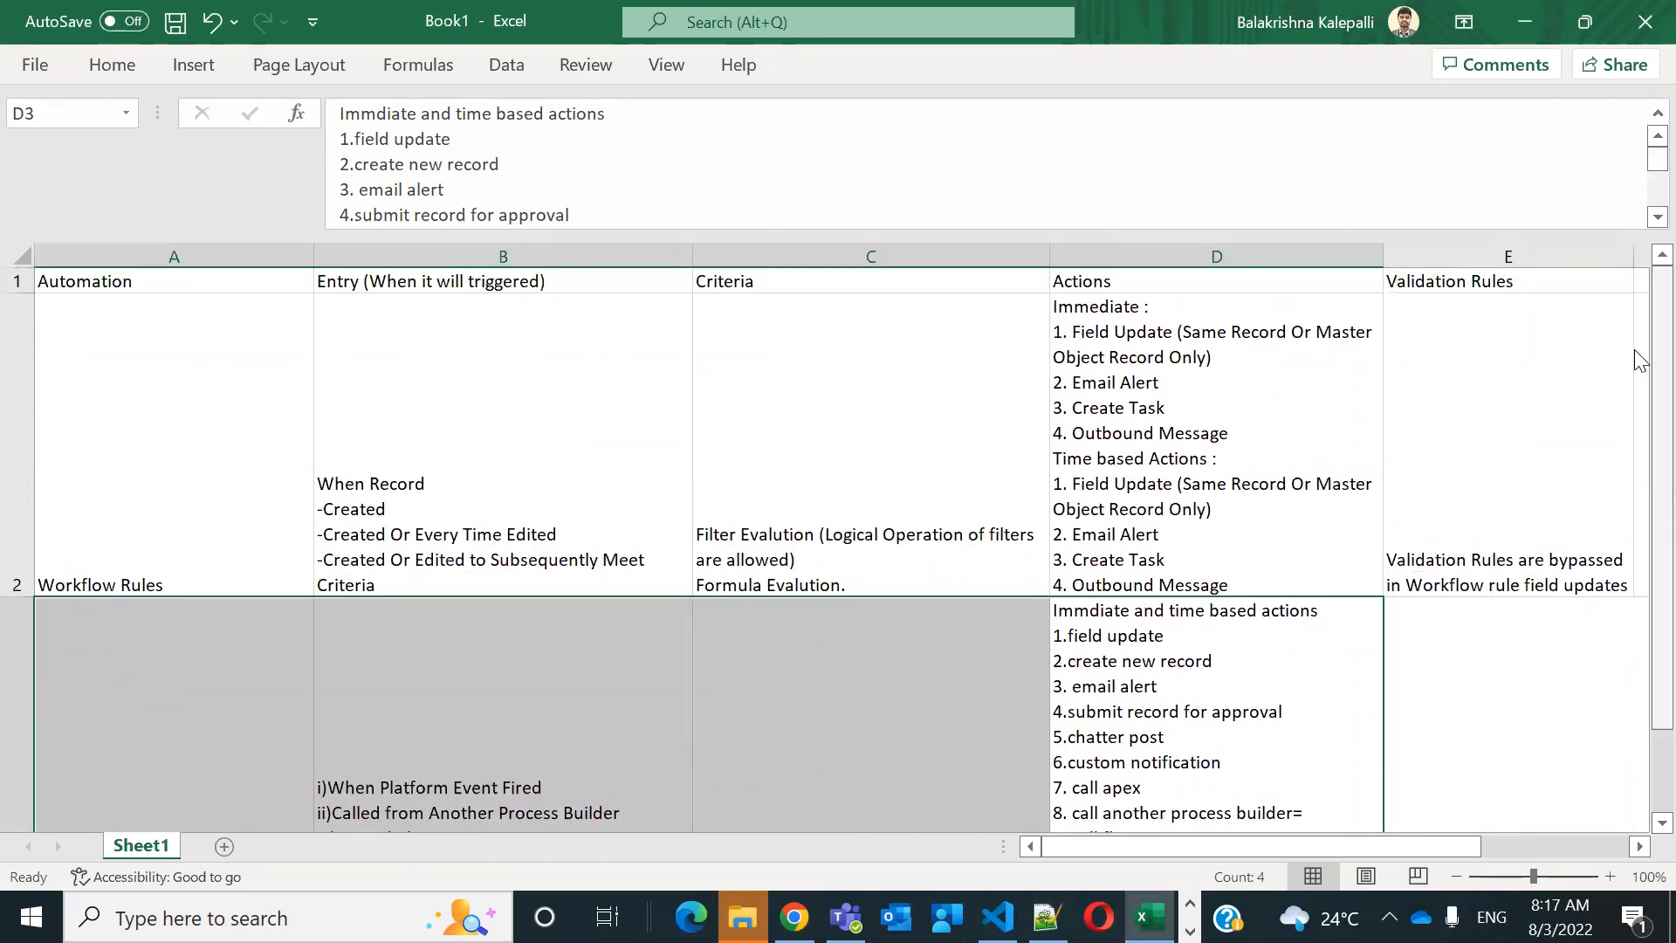